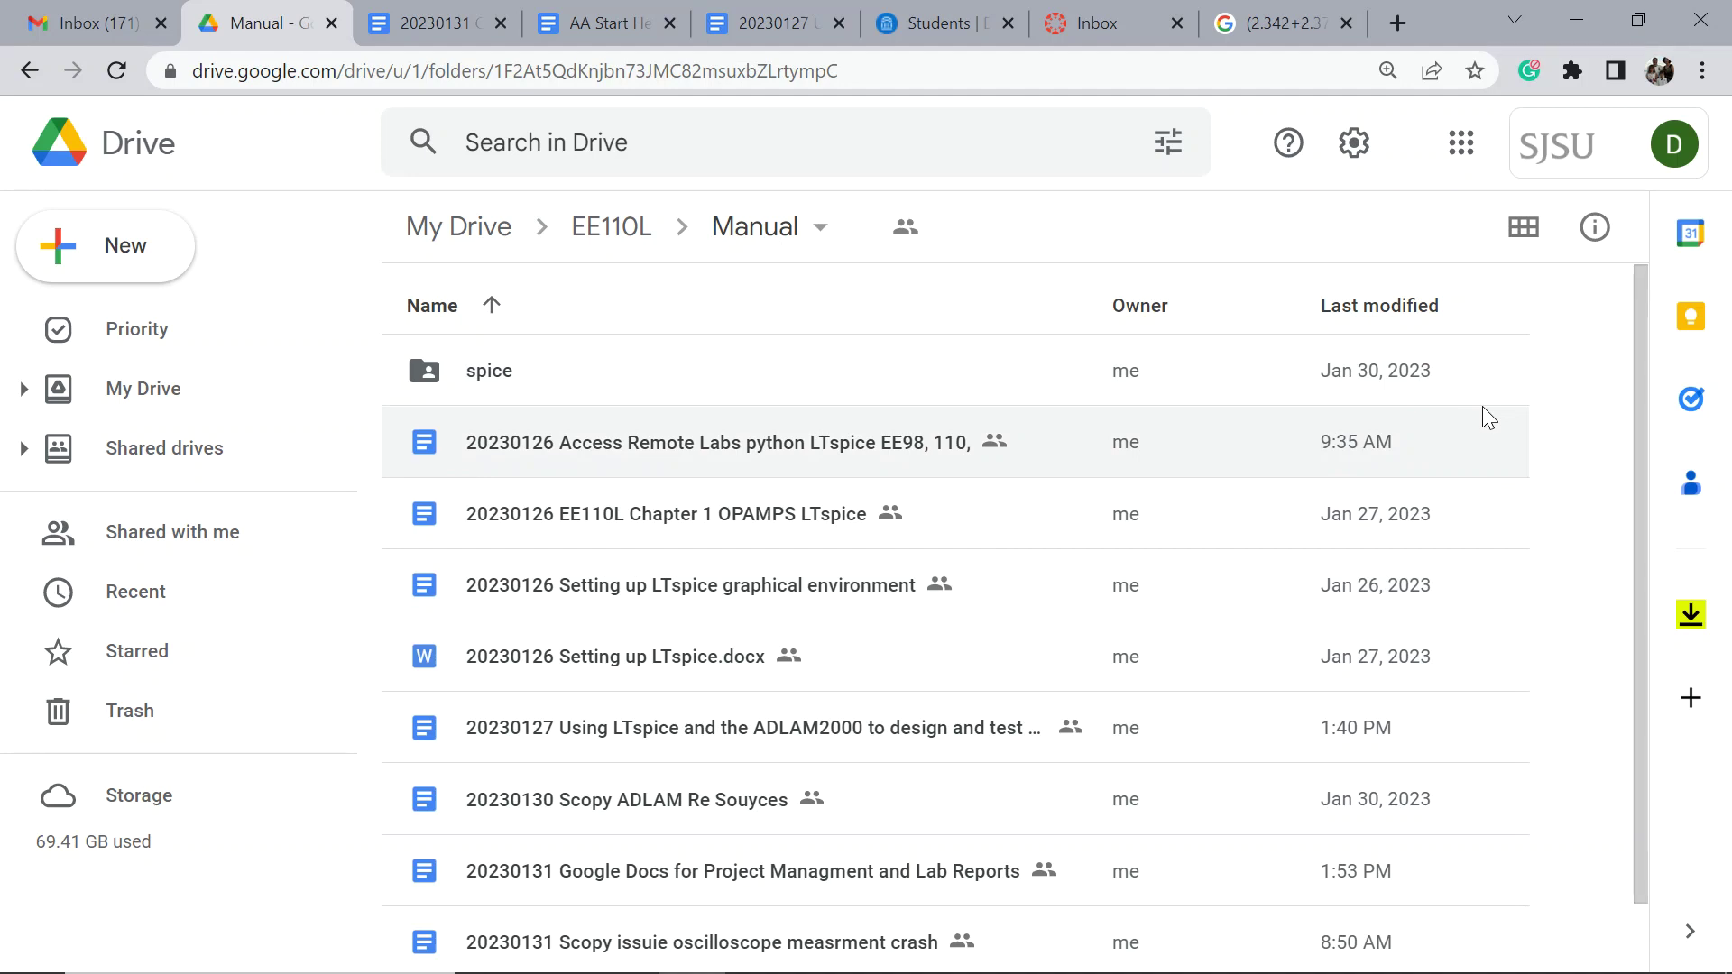
Create an EE110L folder inside Manual and open it.
right_click(1598, 407)
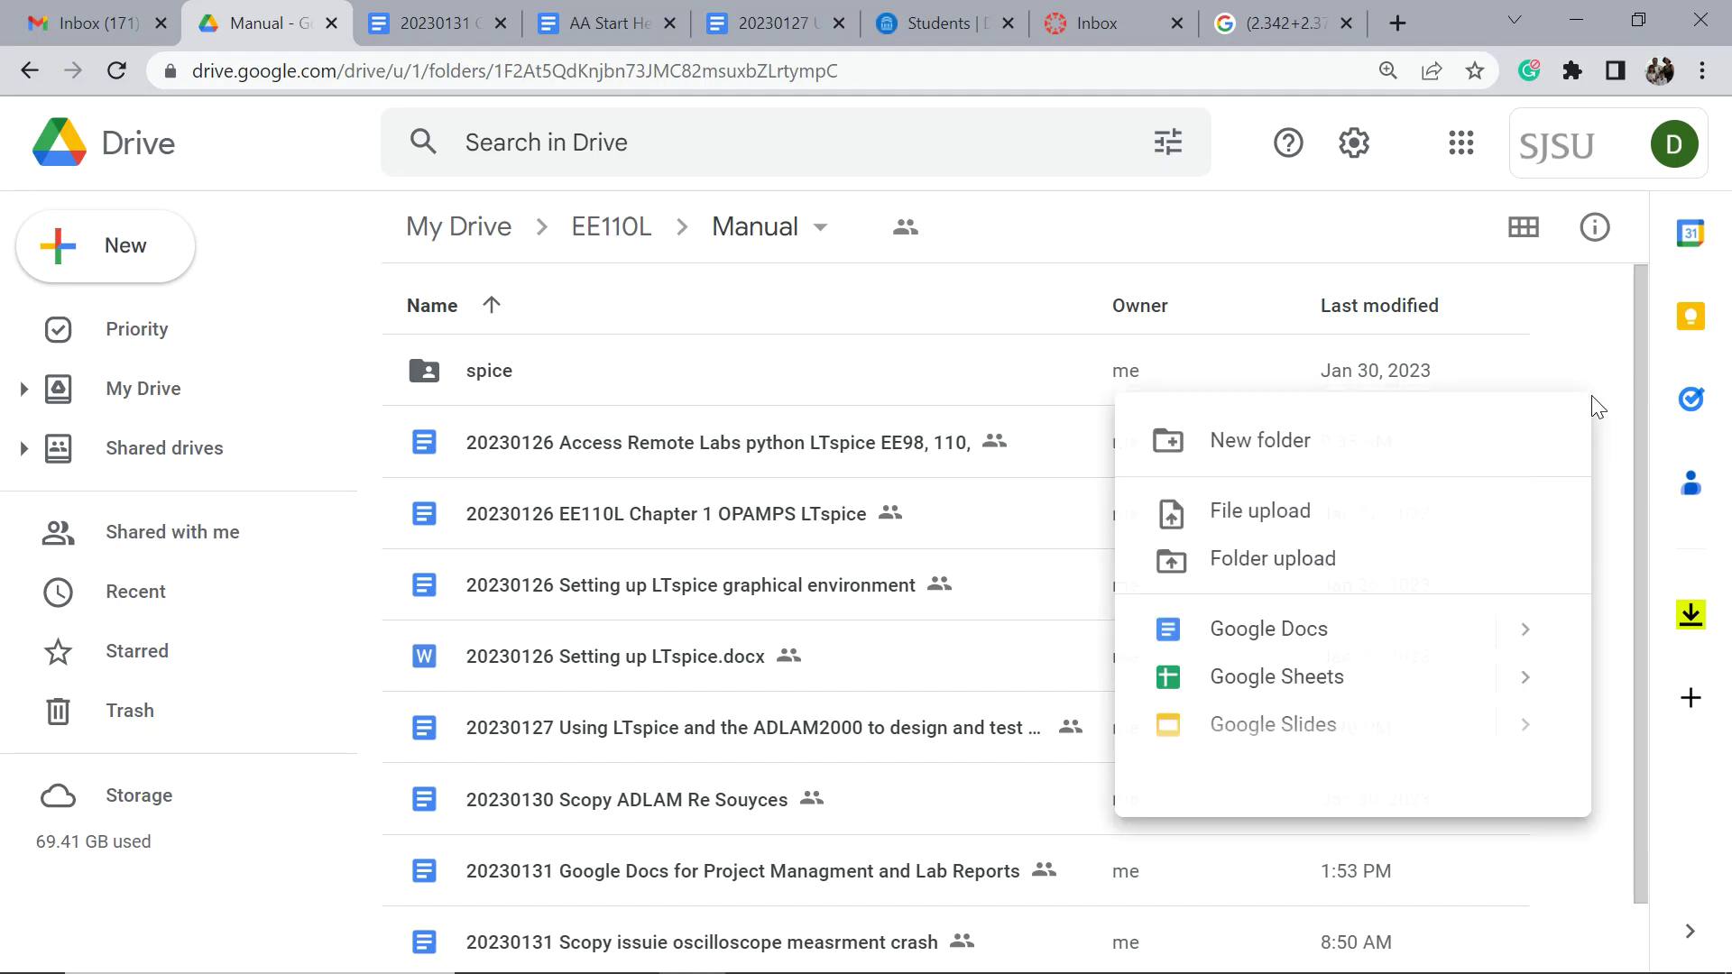
left_click(1326, 462)
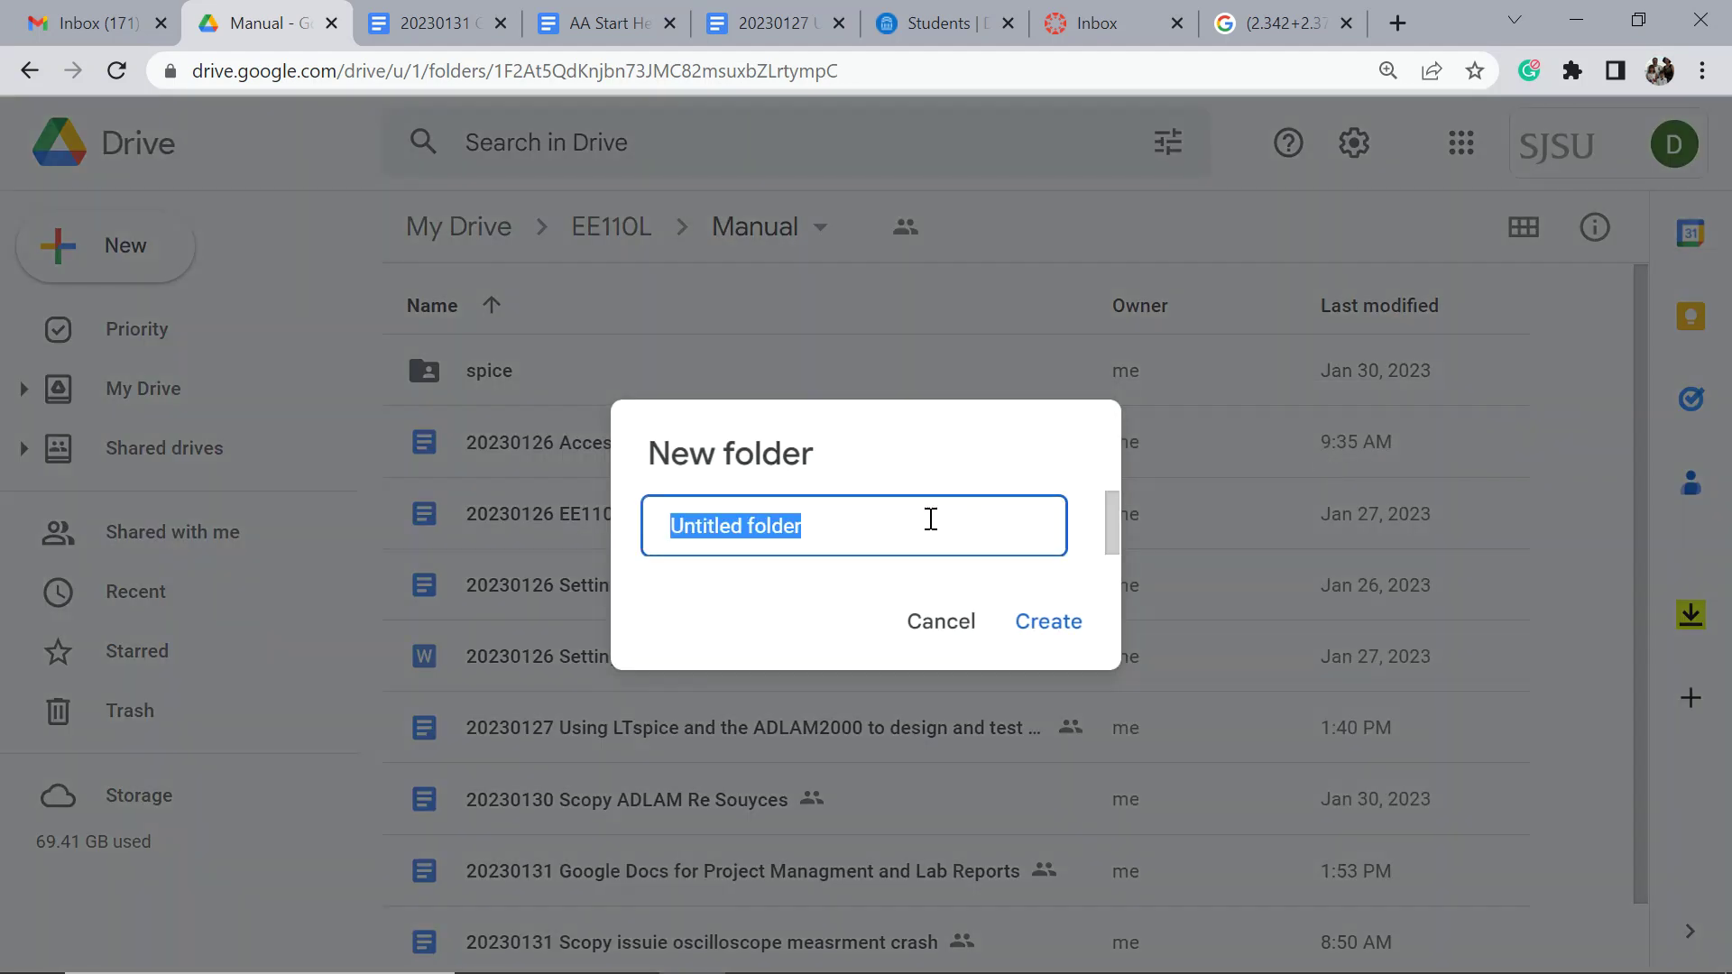
type("EE")
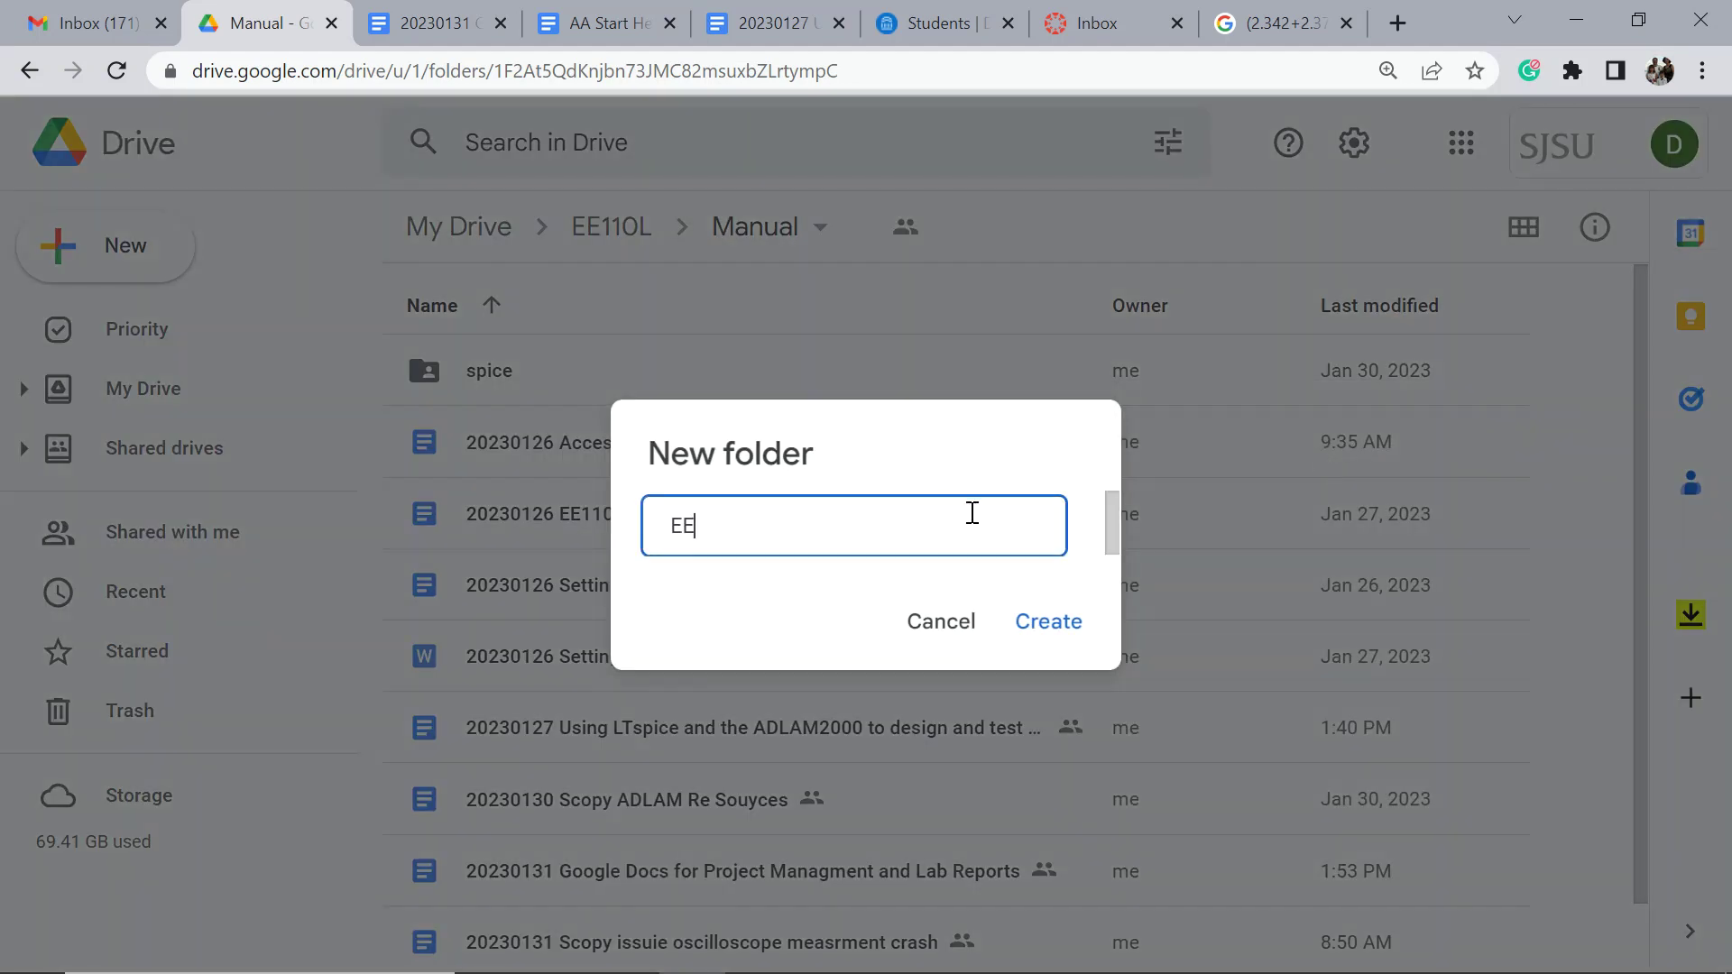
type("110L")
left_click(1044, 624)
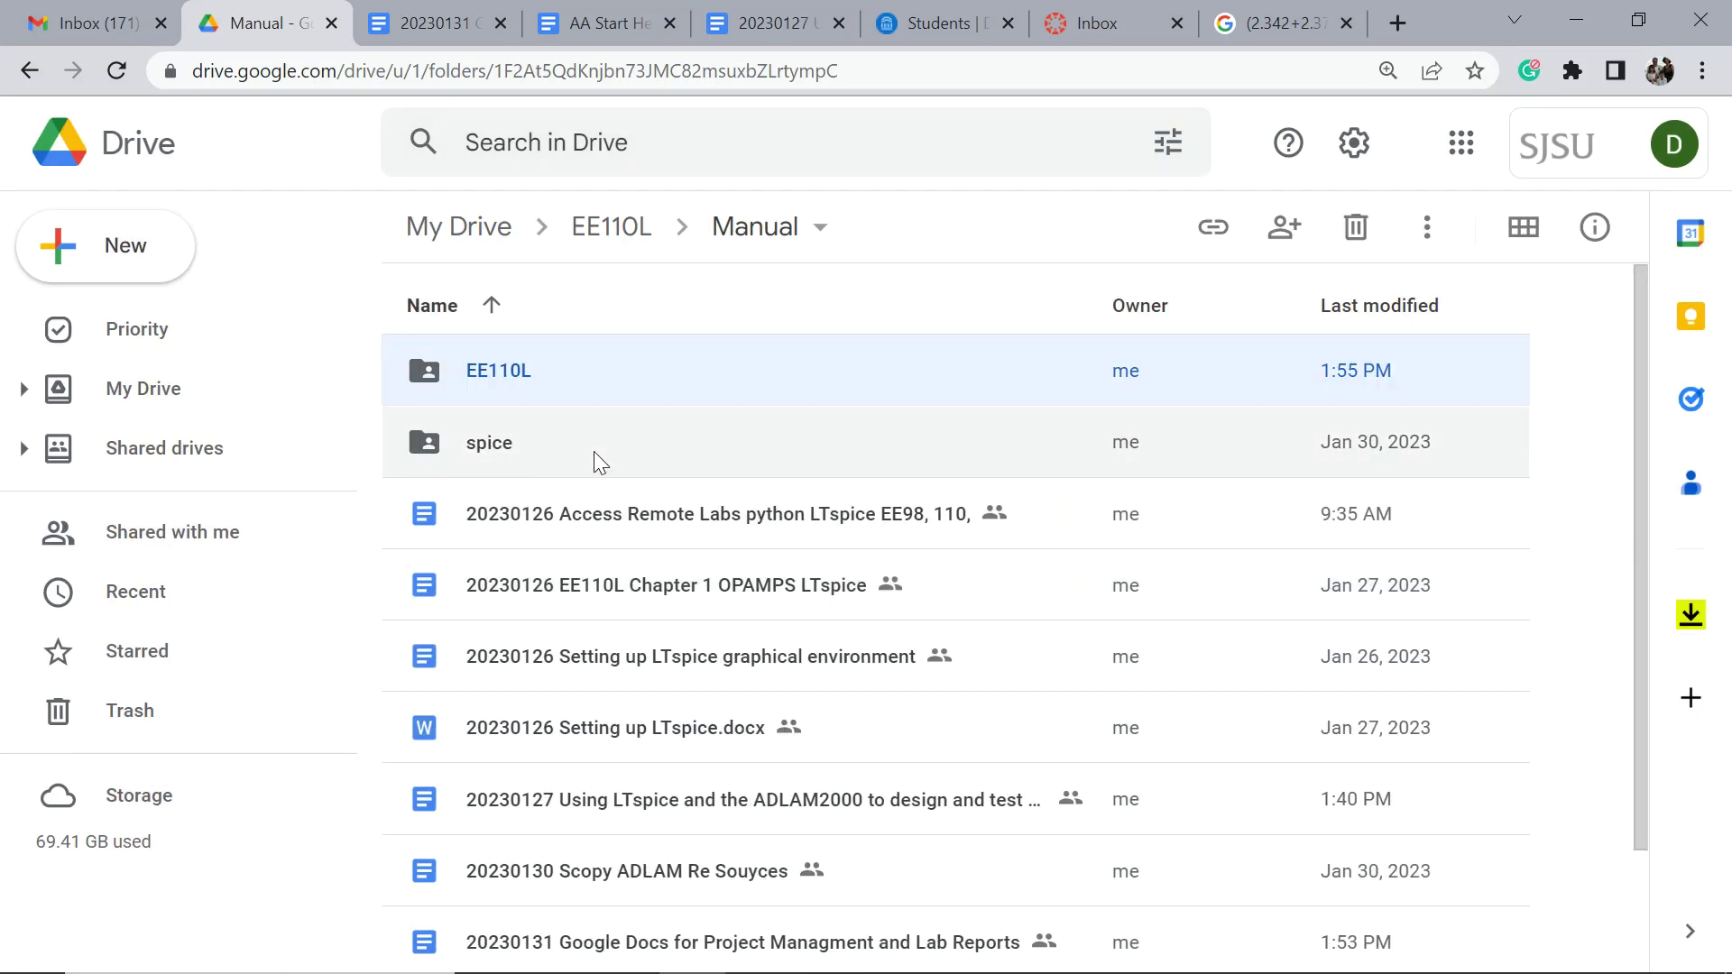
double_click(521, 398)
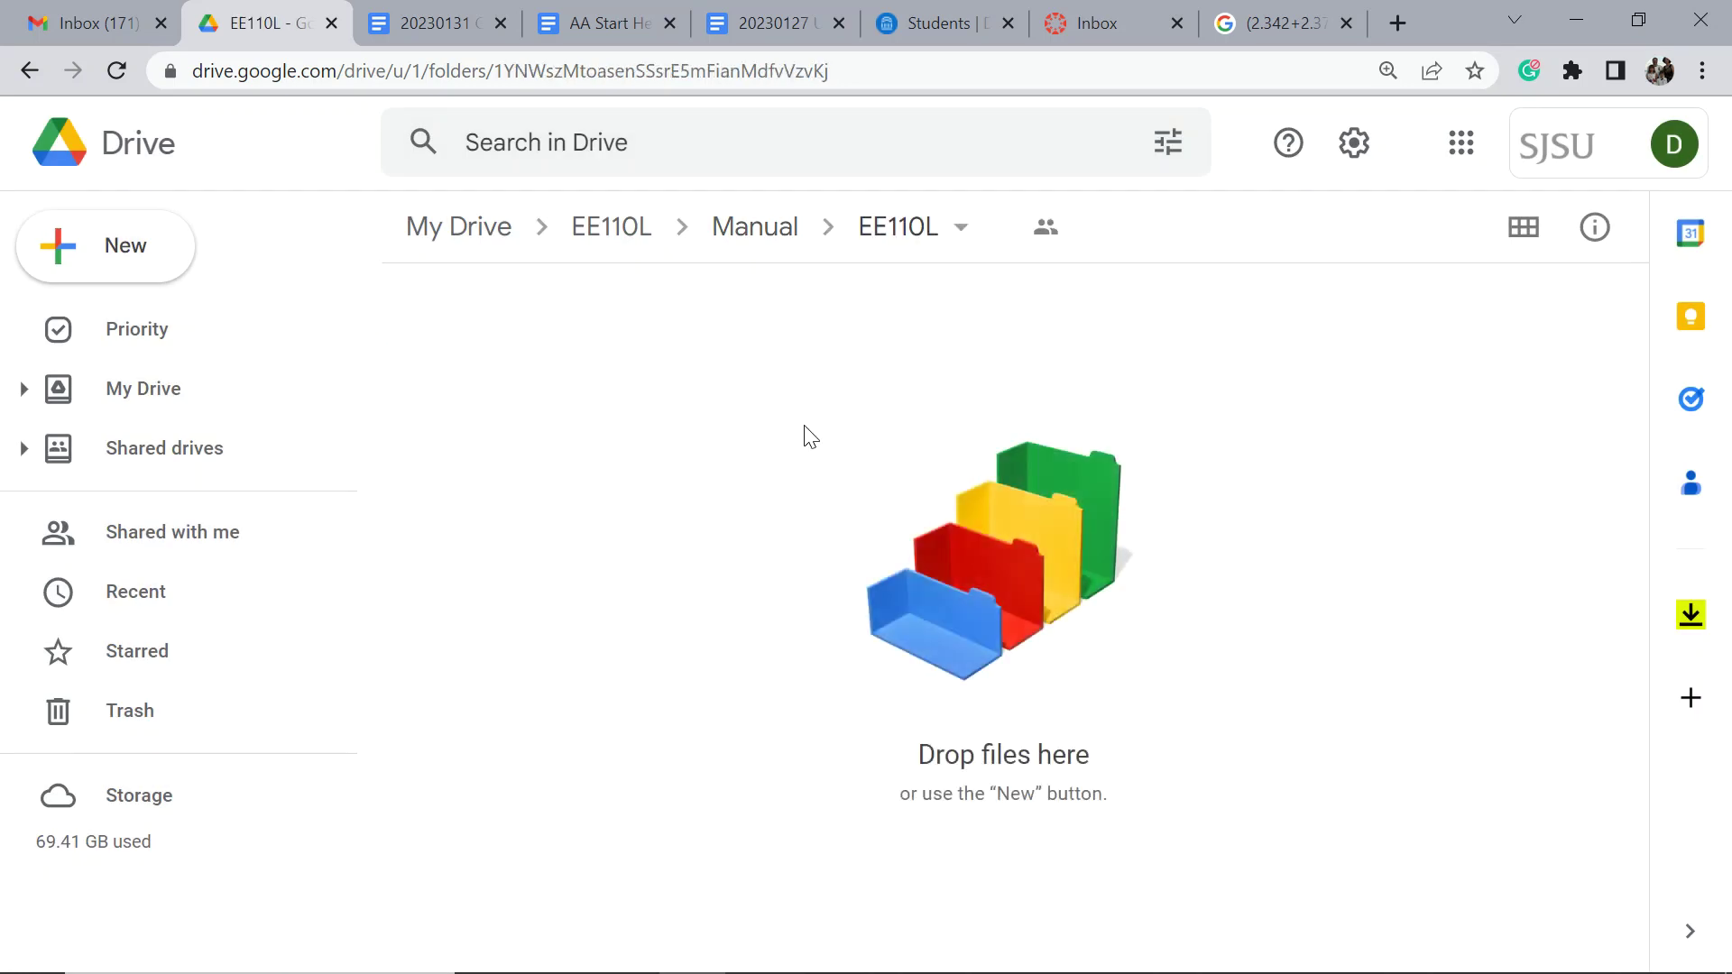
right_click(804, 431)
Create a subfolder named spice.
left_click(854, 469)
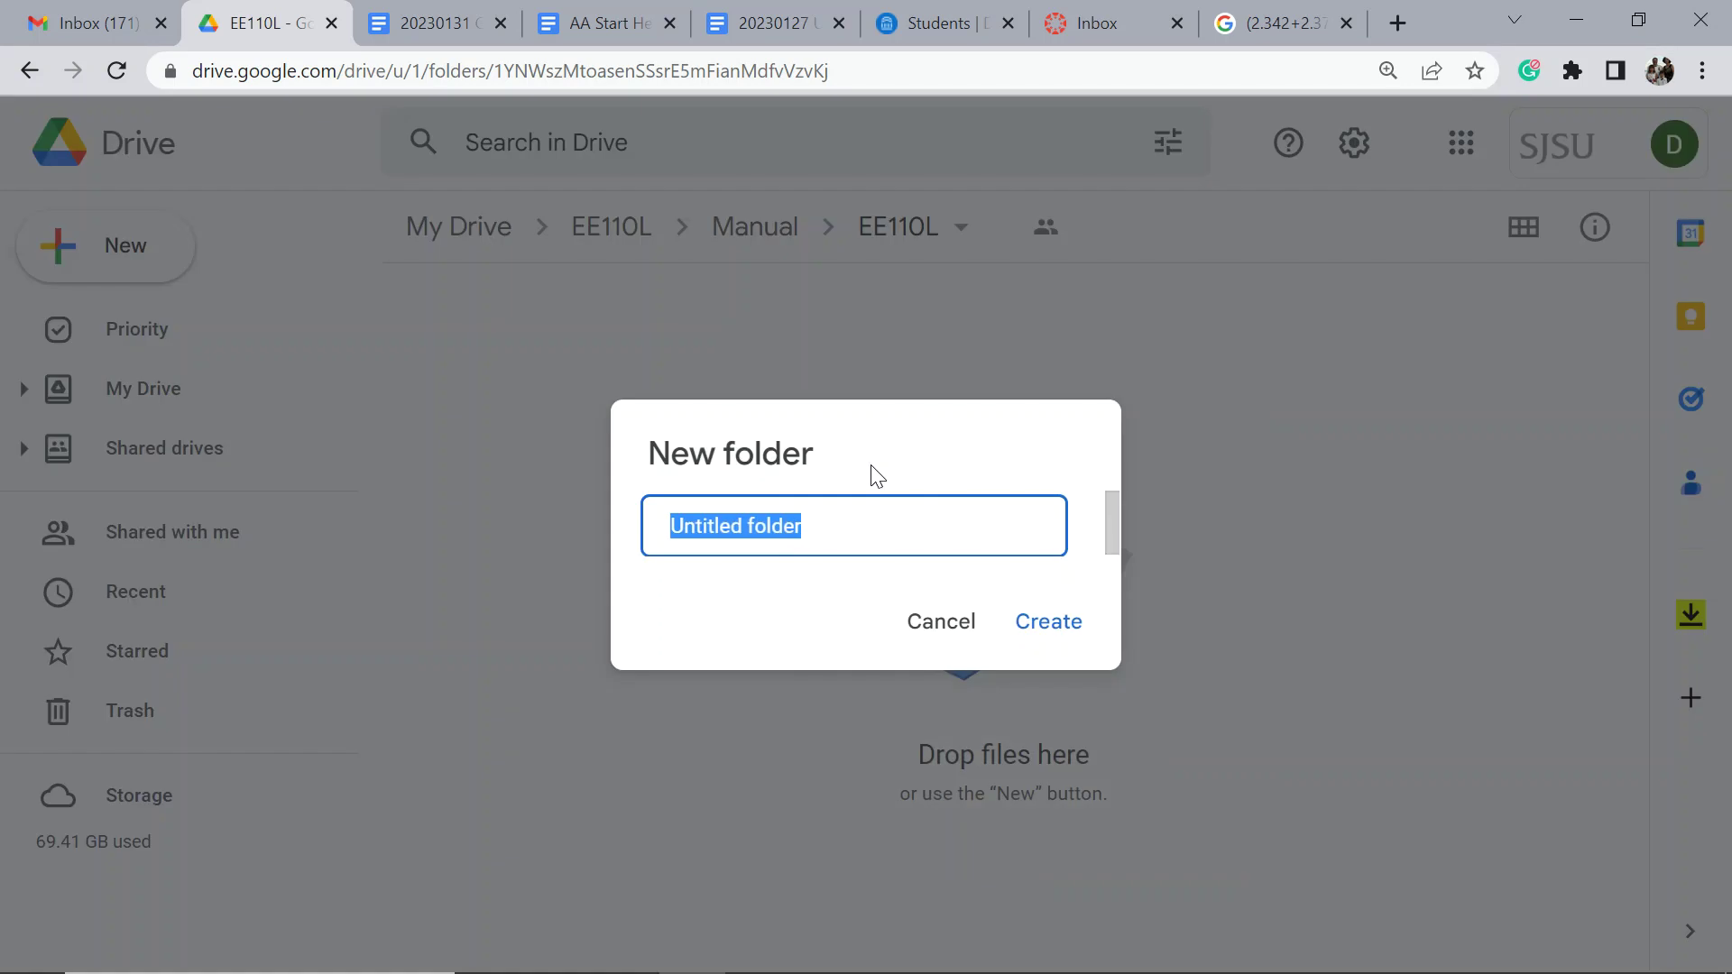
type("spice")
key("Return")
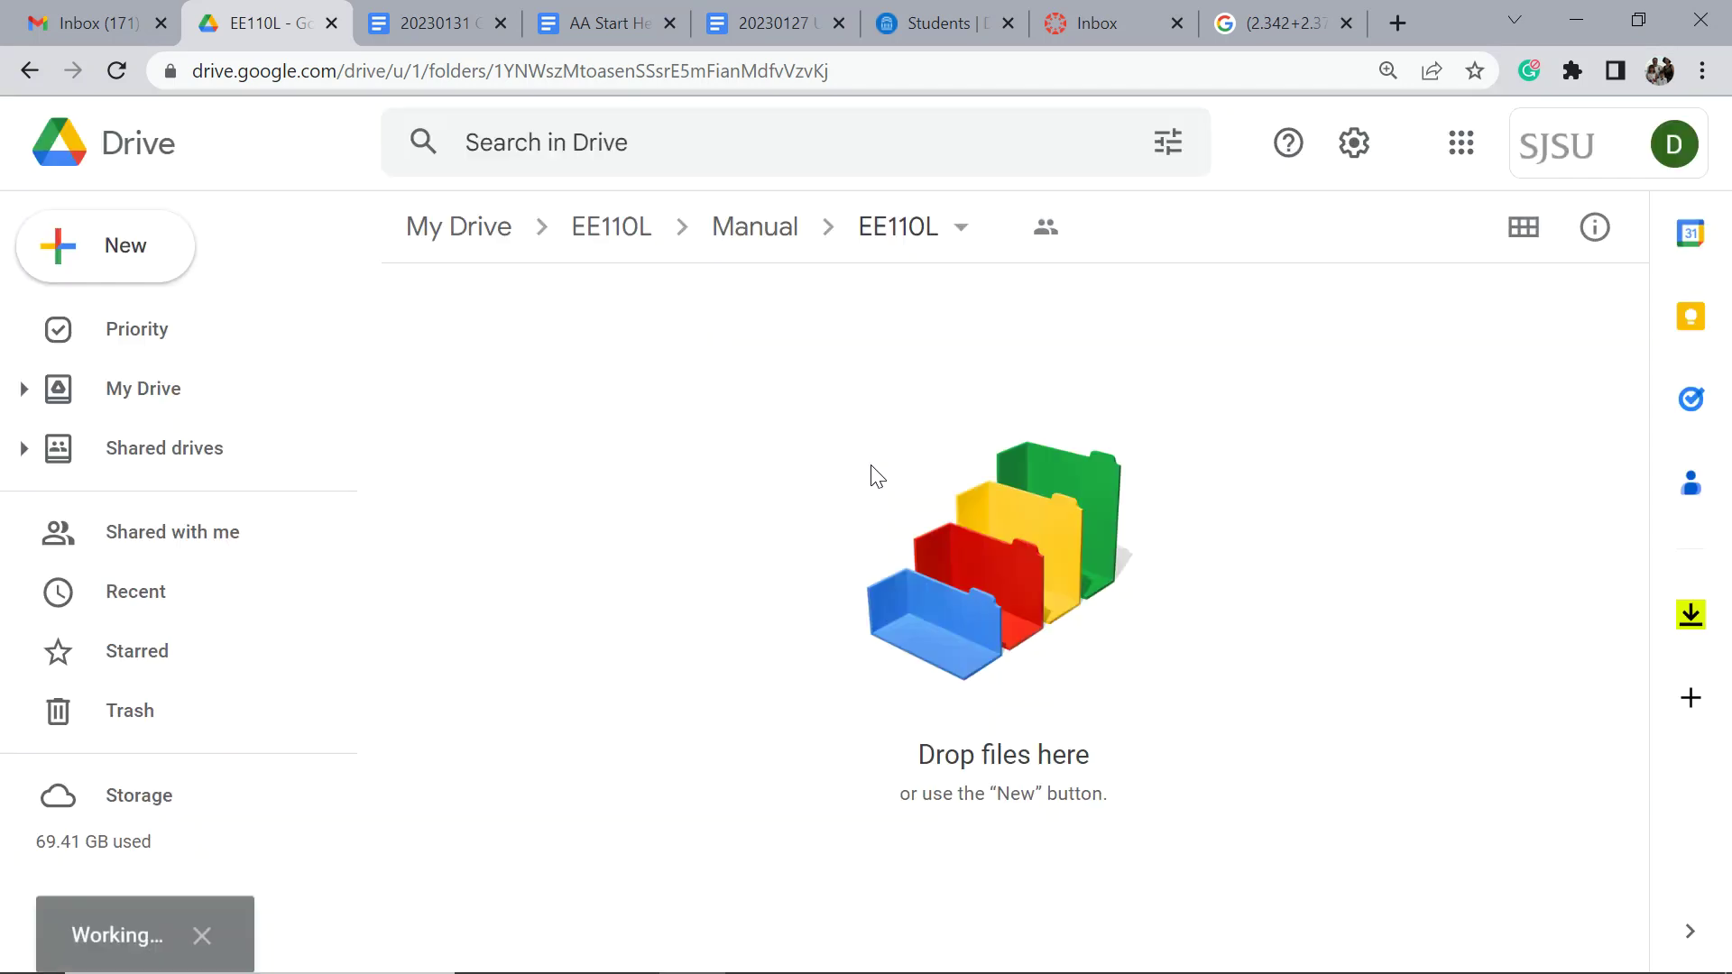
right_click(881, 481)
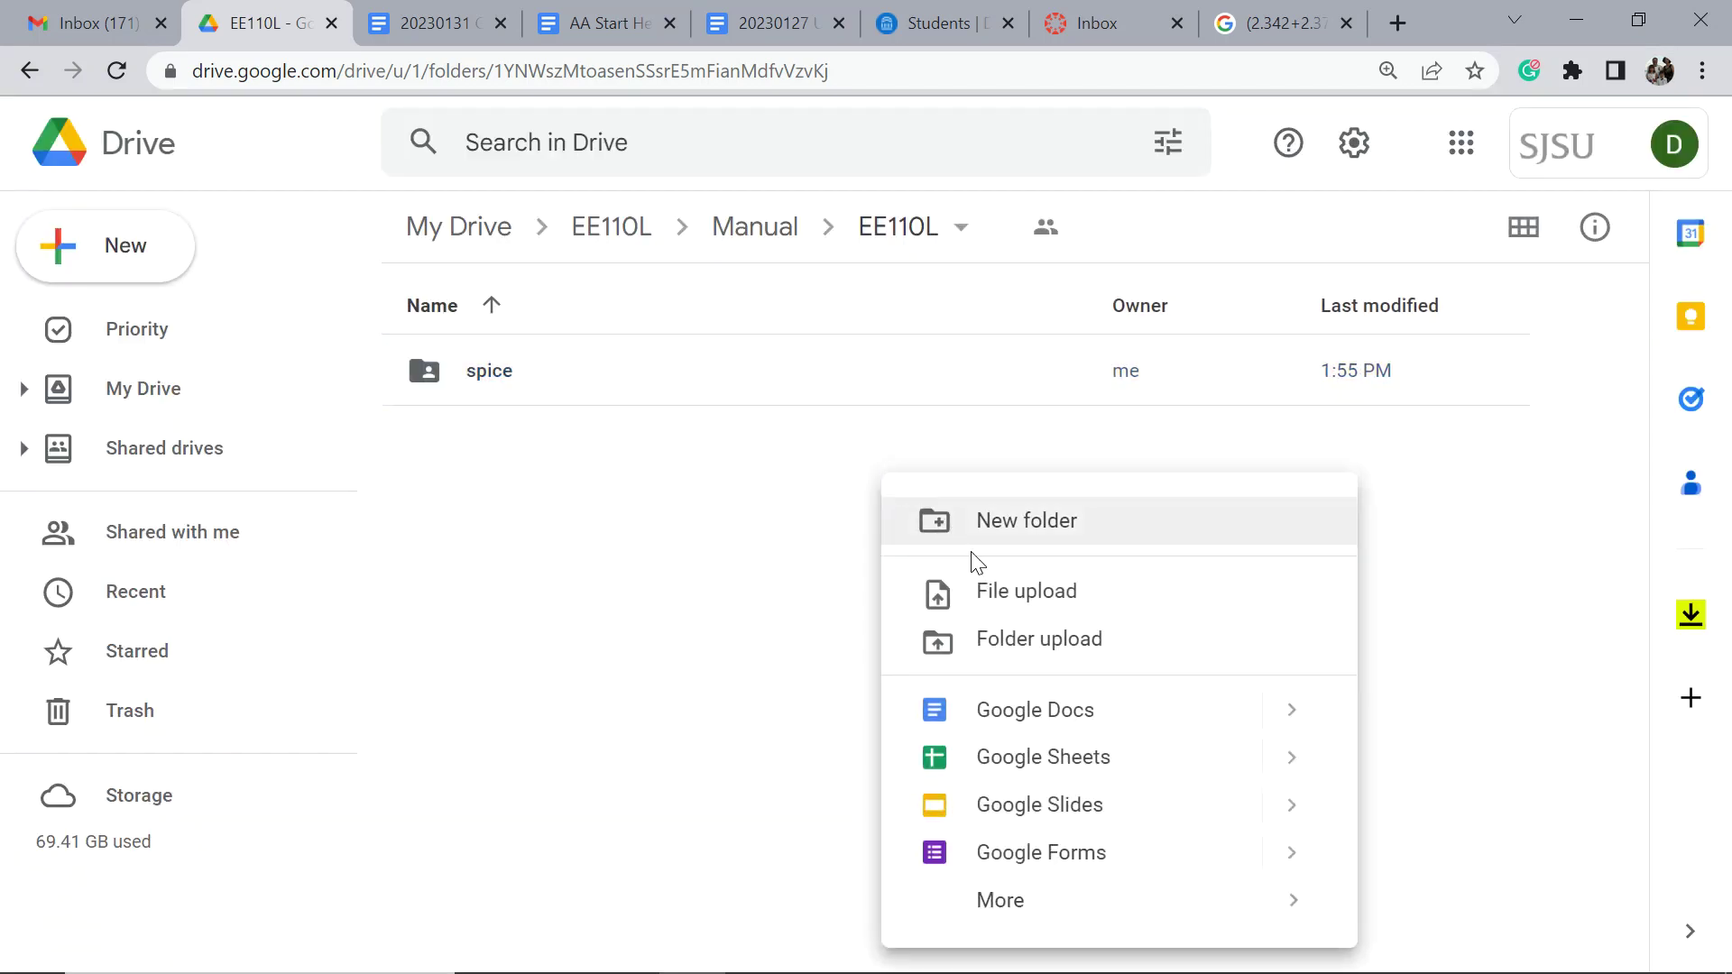
left_click(989, 597)
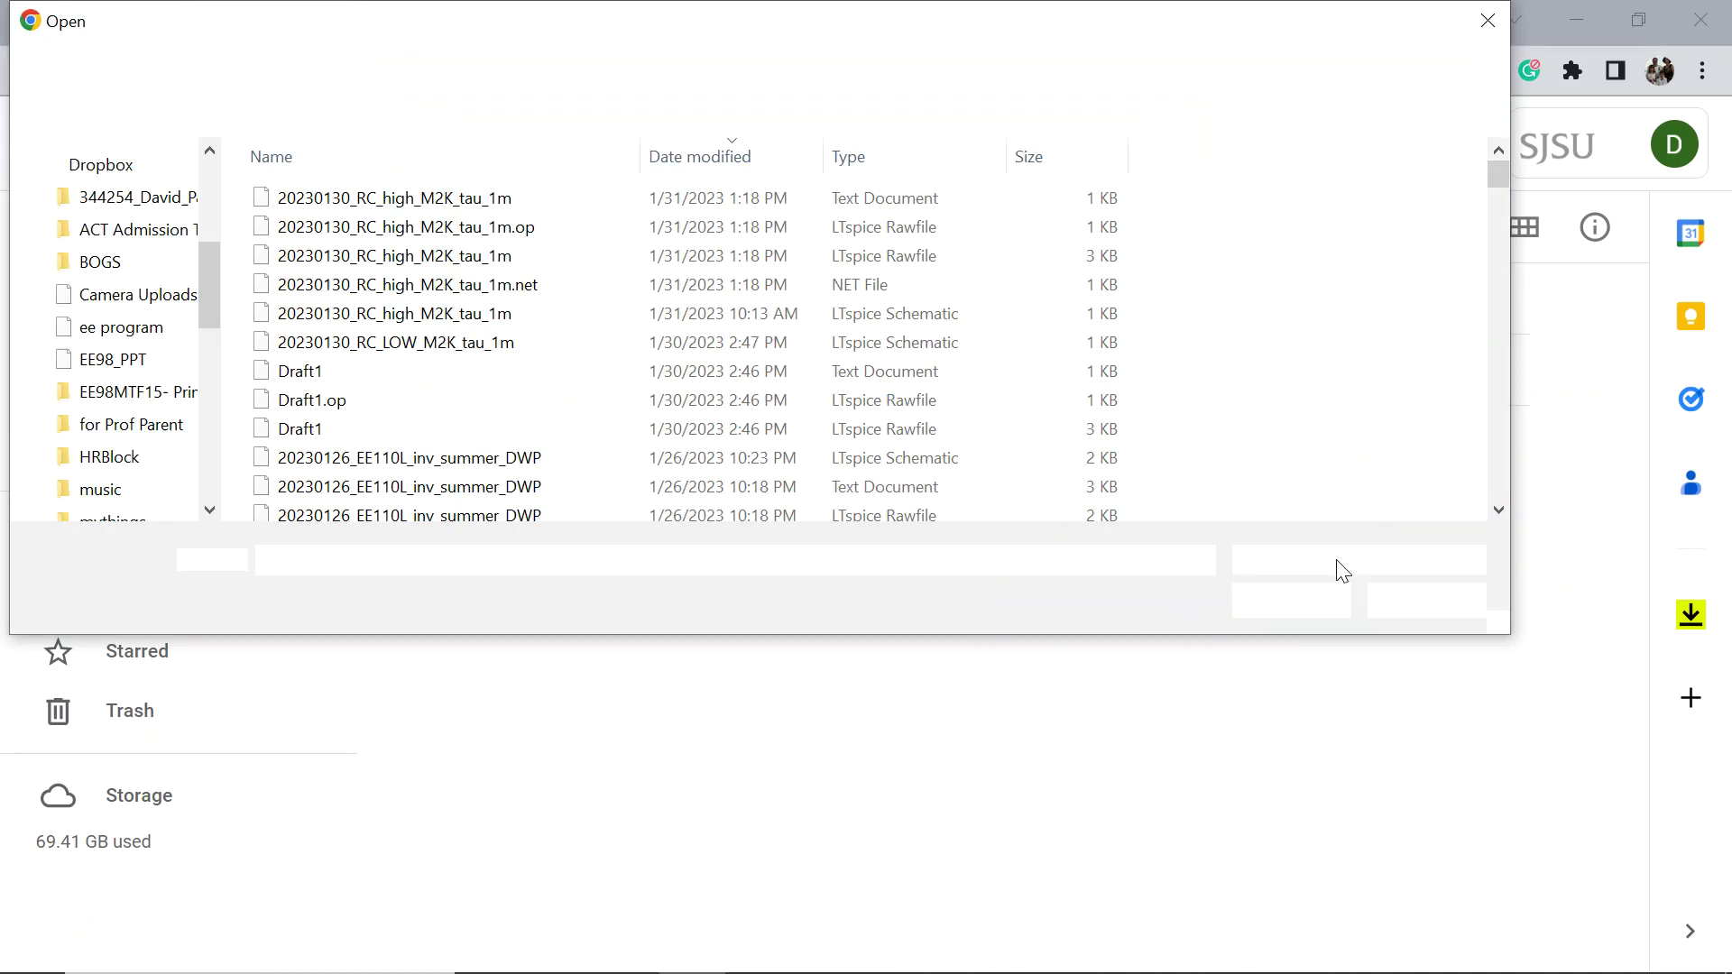
left_click(1423, 601)
Create a subfolder named python.
right_click(531, 514)
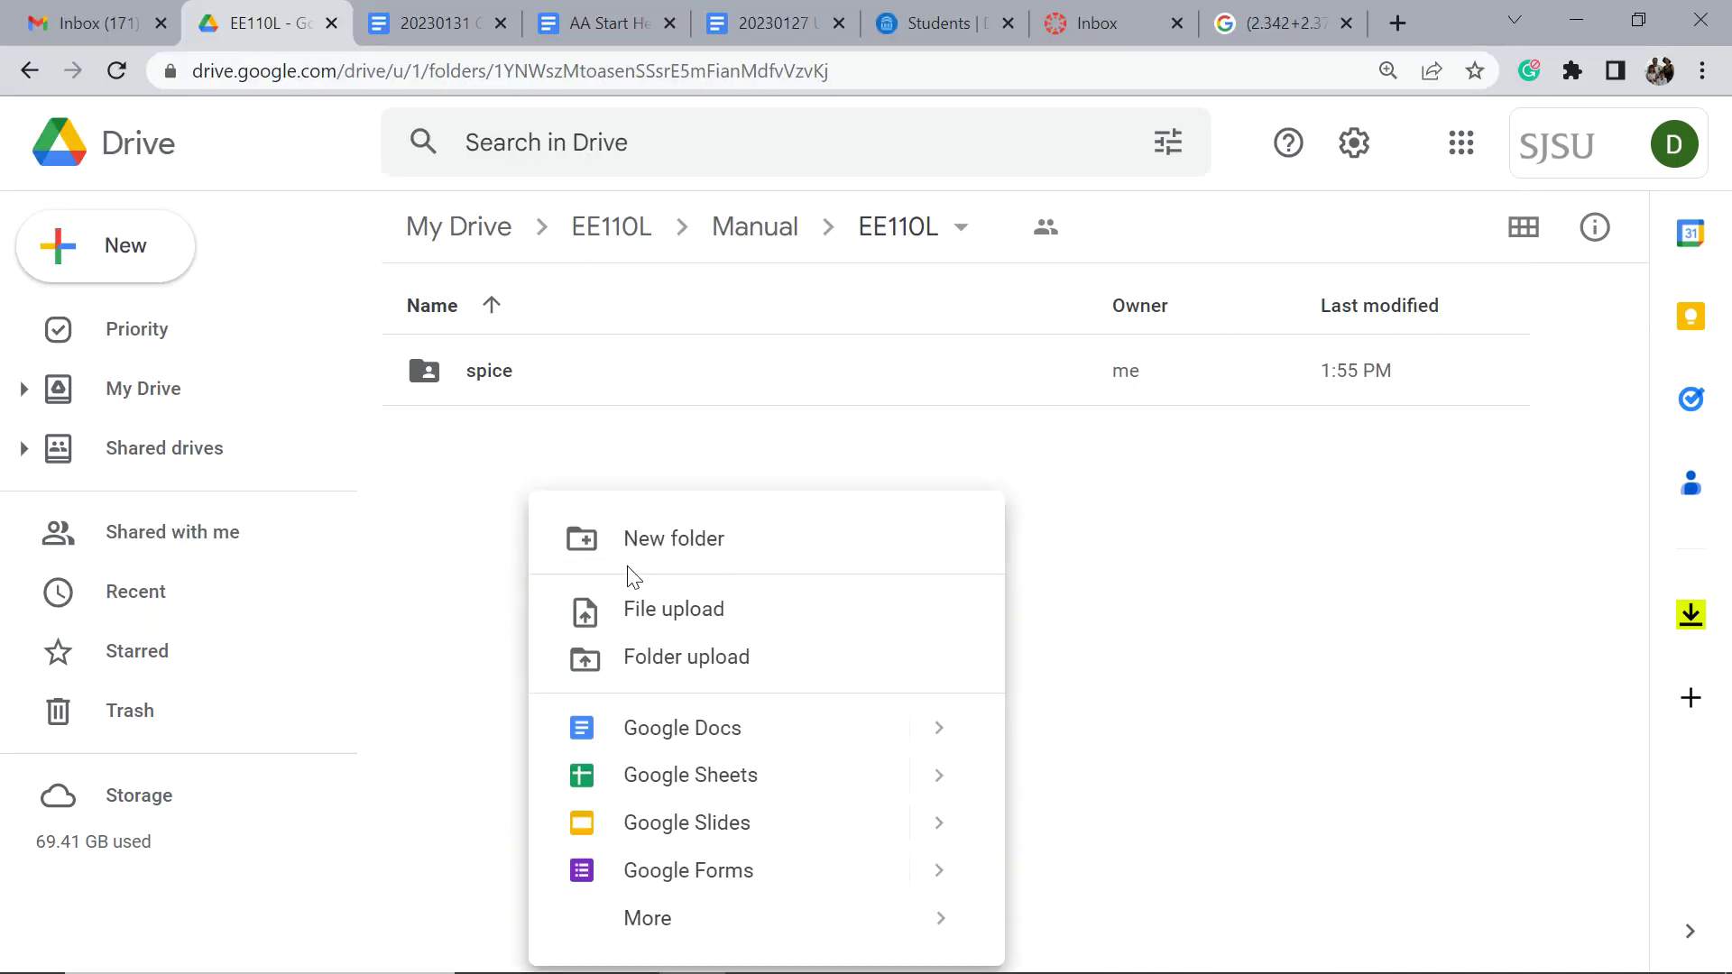
left_click(643, 541)
type("pytohn")
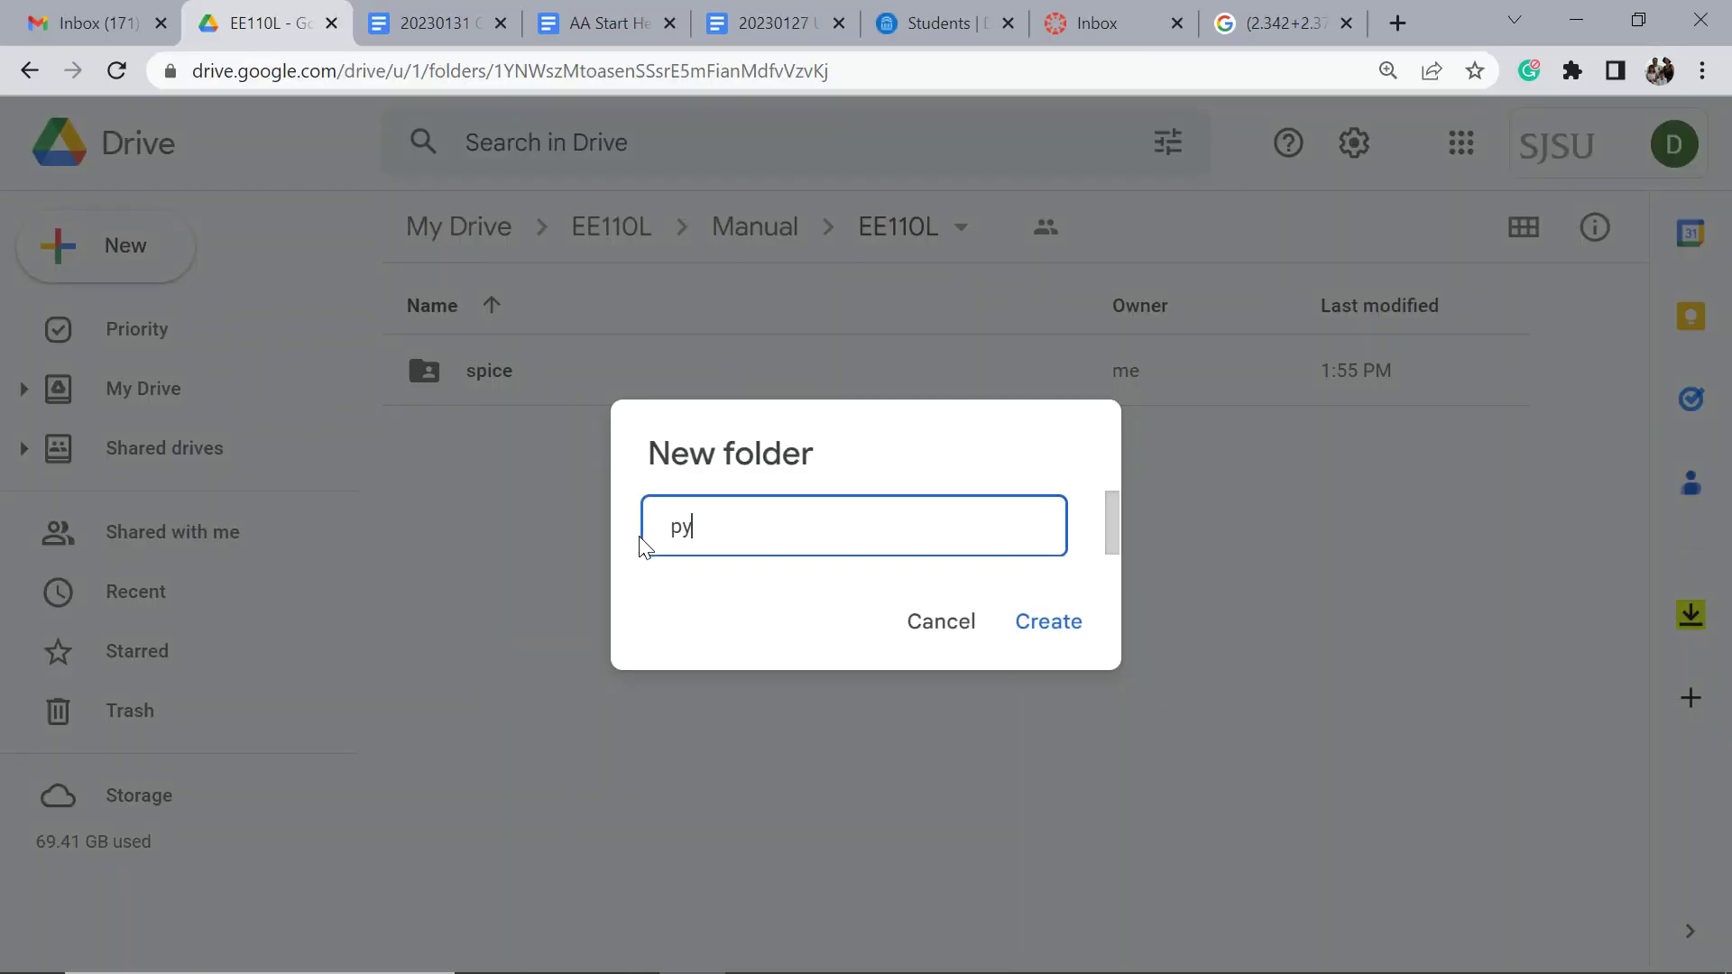
key("BackSpace")
key("BackSpace")
key("BackSpace")
type("hpon")
key("BackSpace")
key("BackSpace")
key("BackSpace")
type("onn")
key("BackSpace")
key("Return")
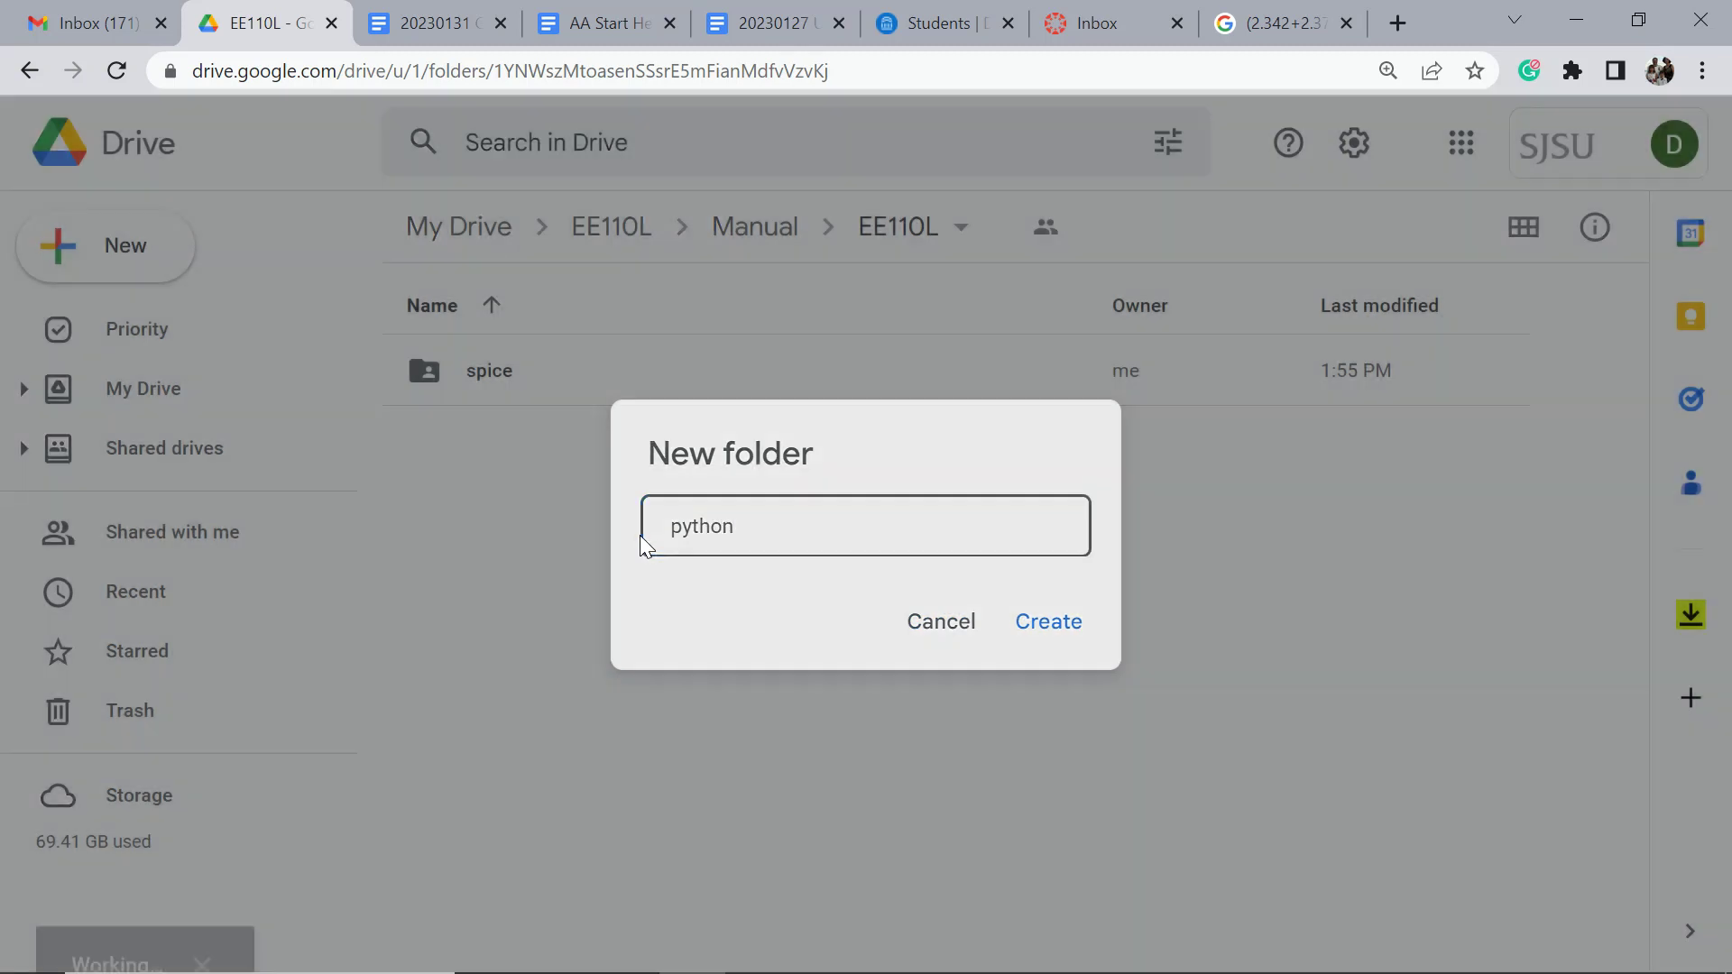
Add scopy and reports subfolders, then open reports.
right_click(573, 570)
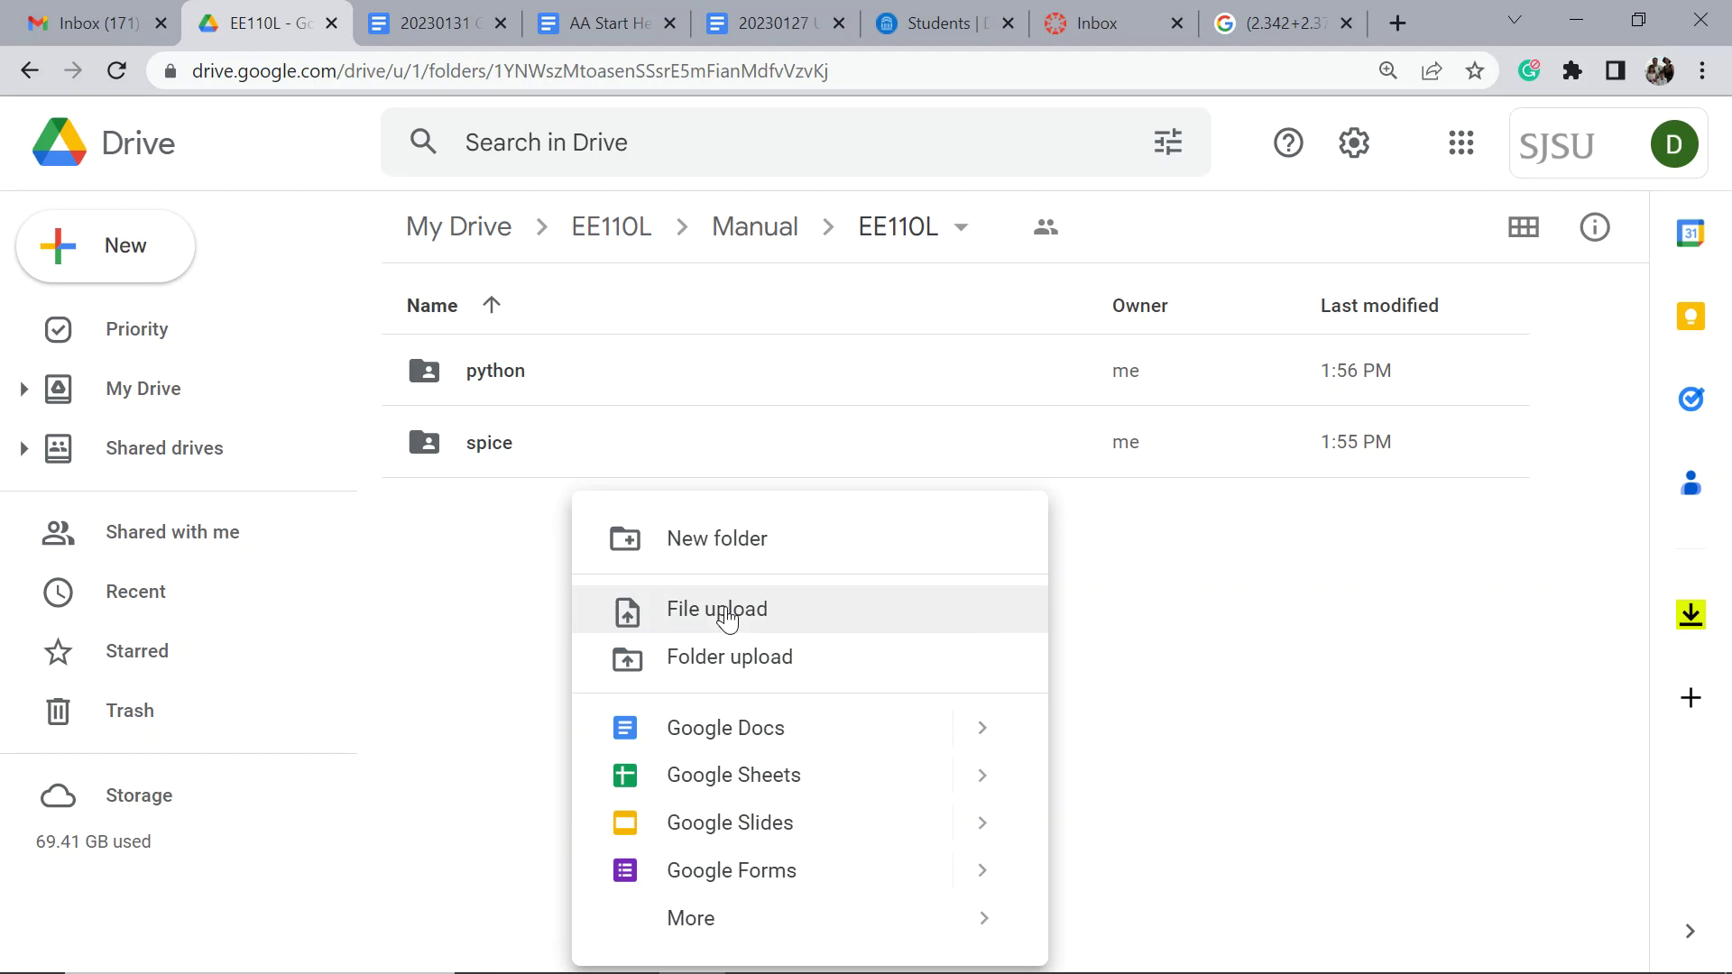
left_click(730, 556)
type("scopy")
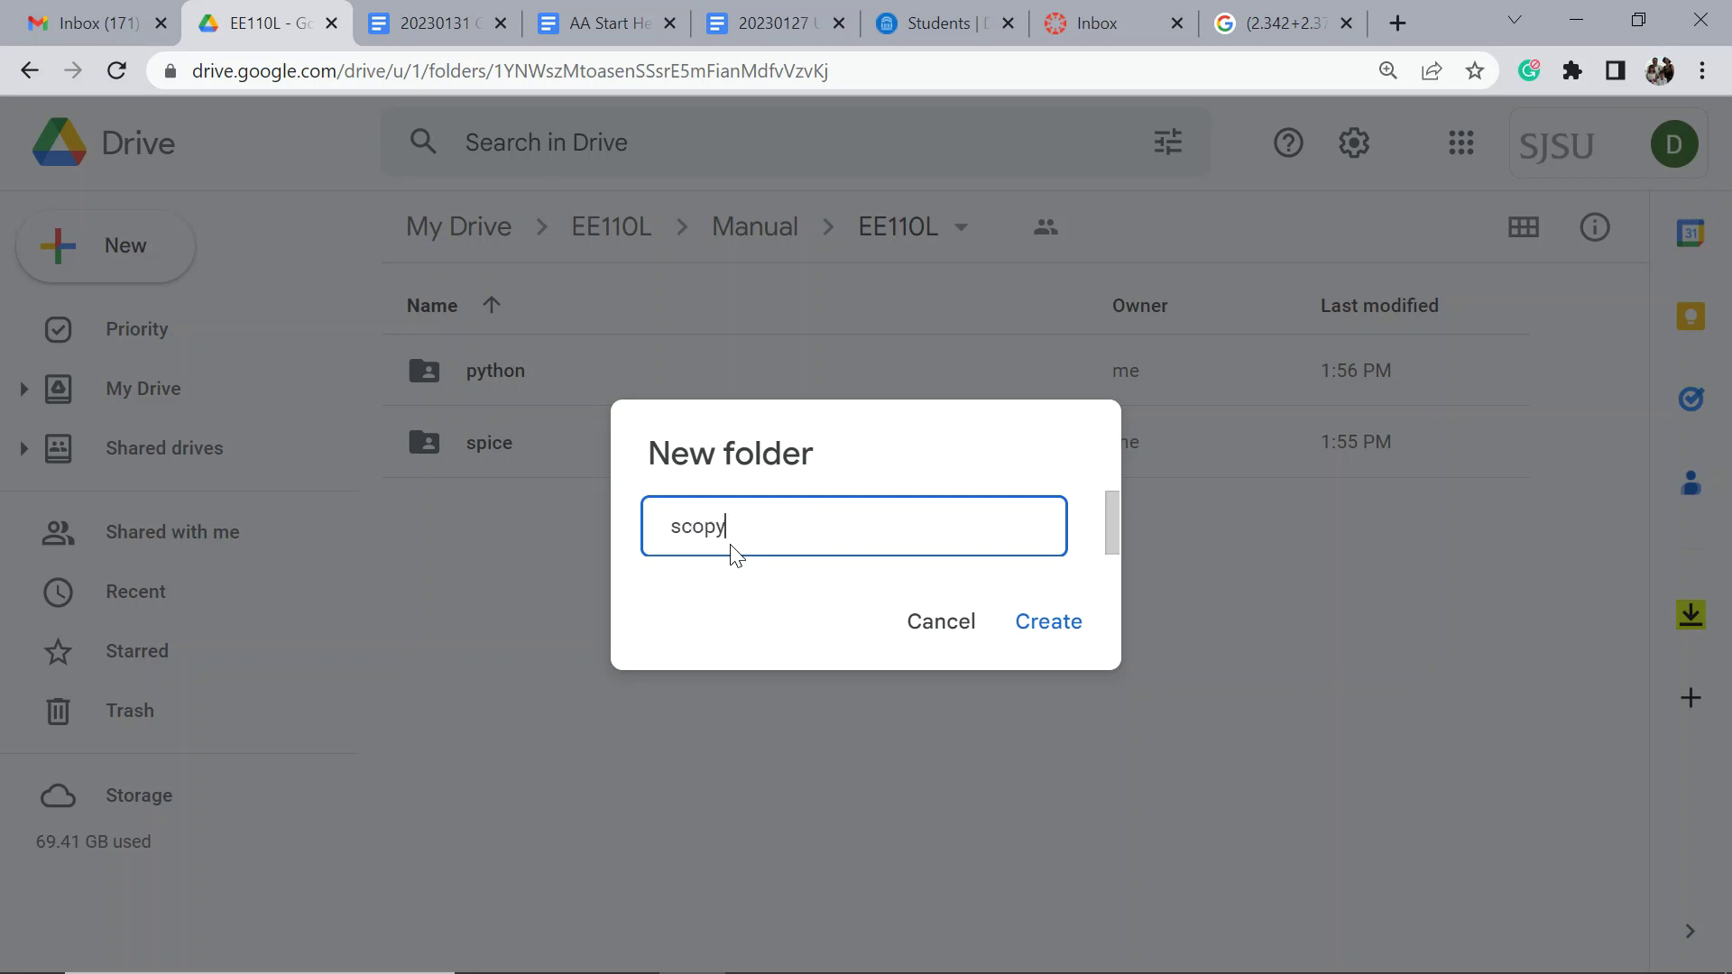
key("Return")
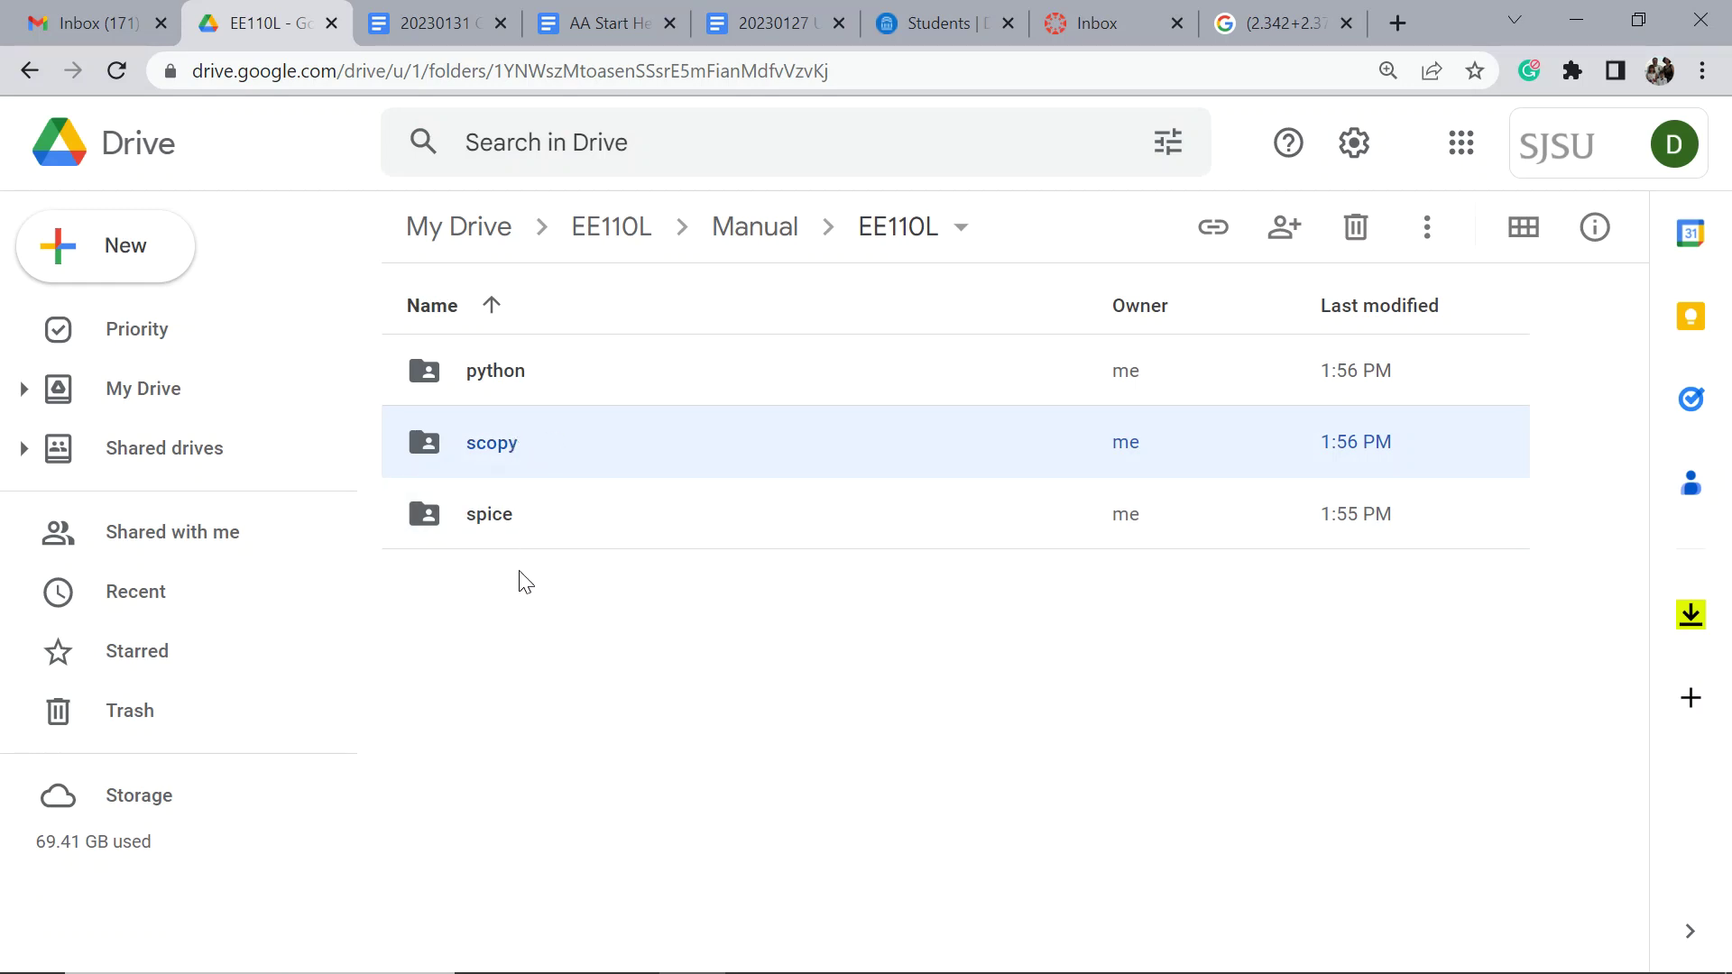
left_click(521, 595)
right_click(528, 591)
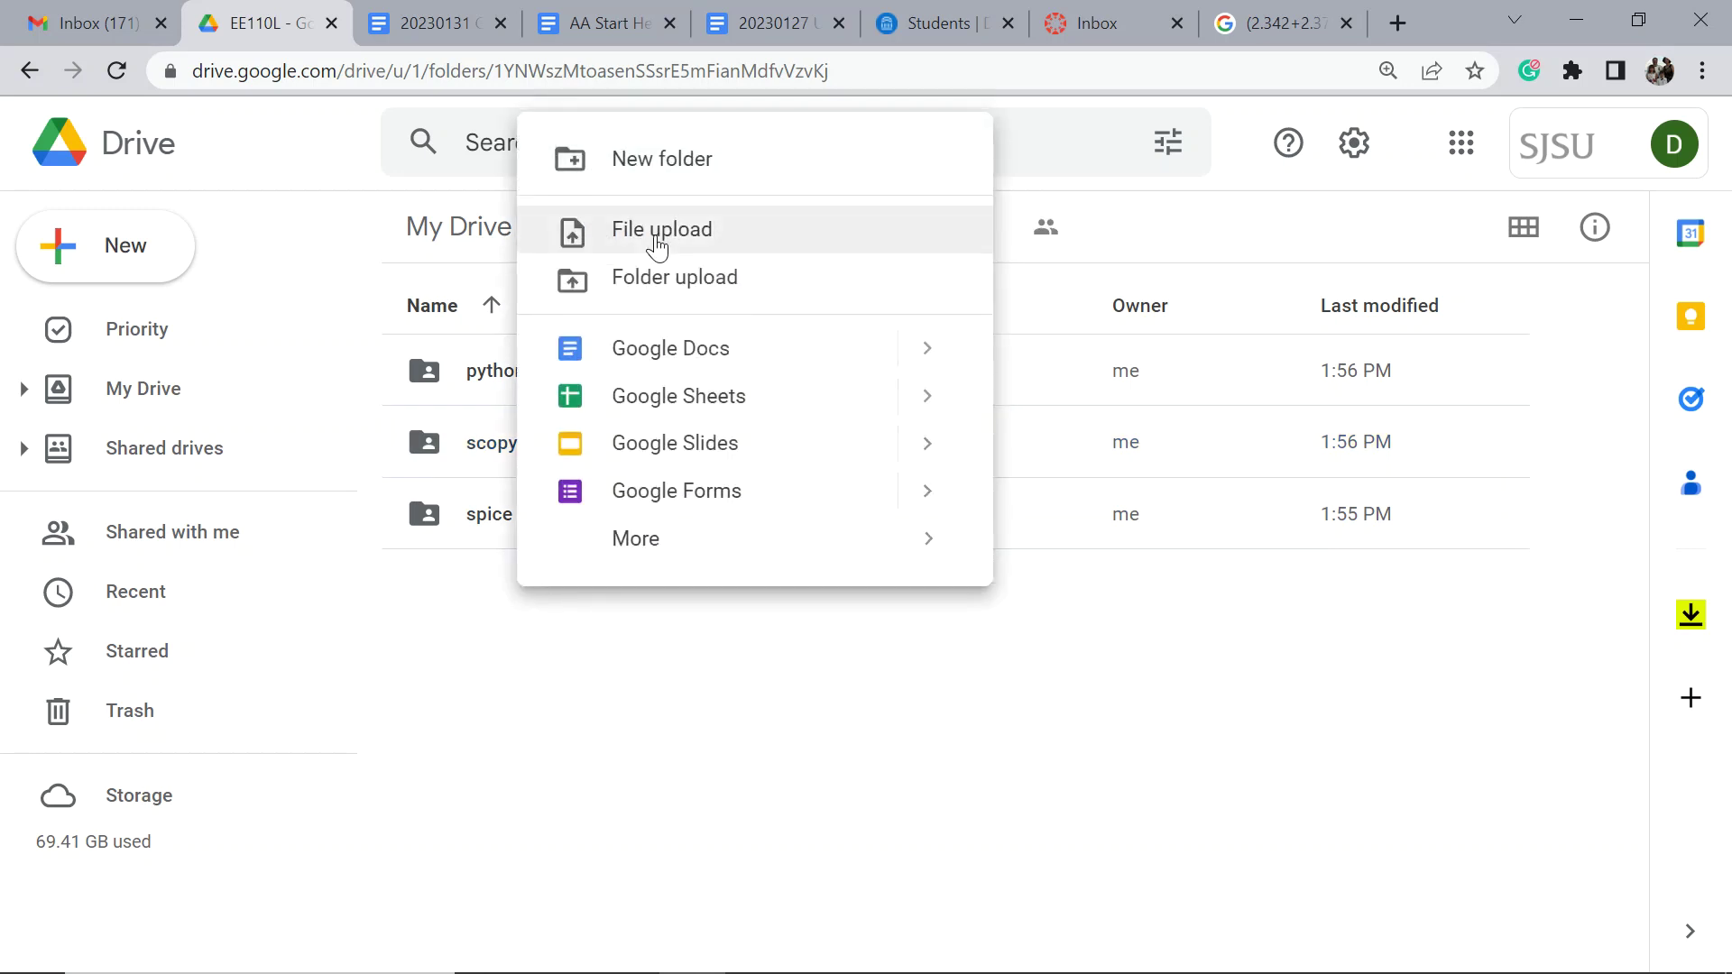
left_click(639, 164)
type("r")
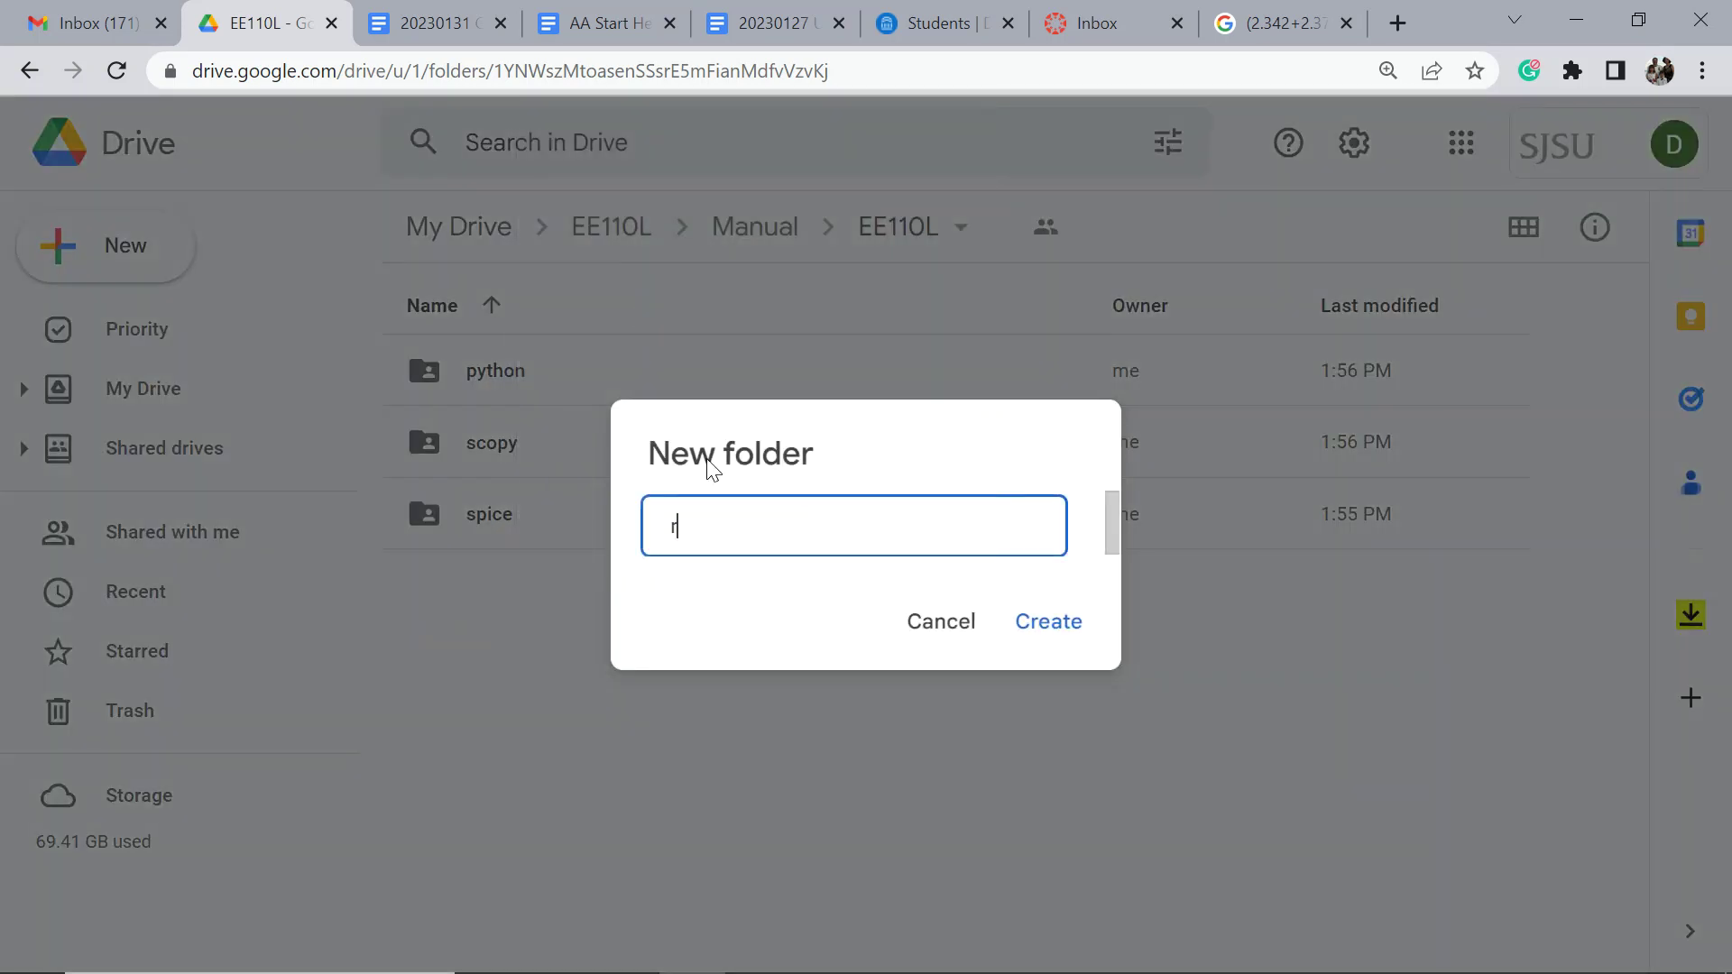
type("eports")
left_click(1036, 625)
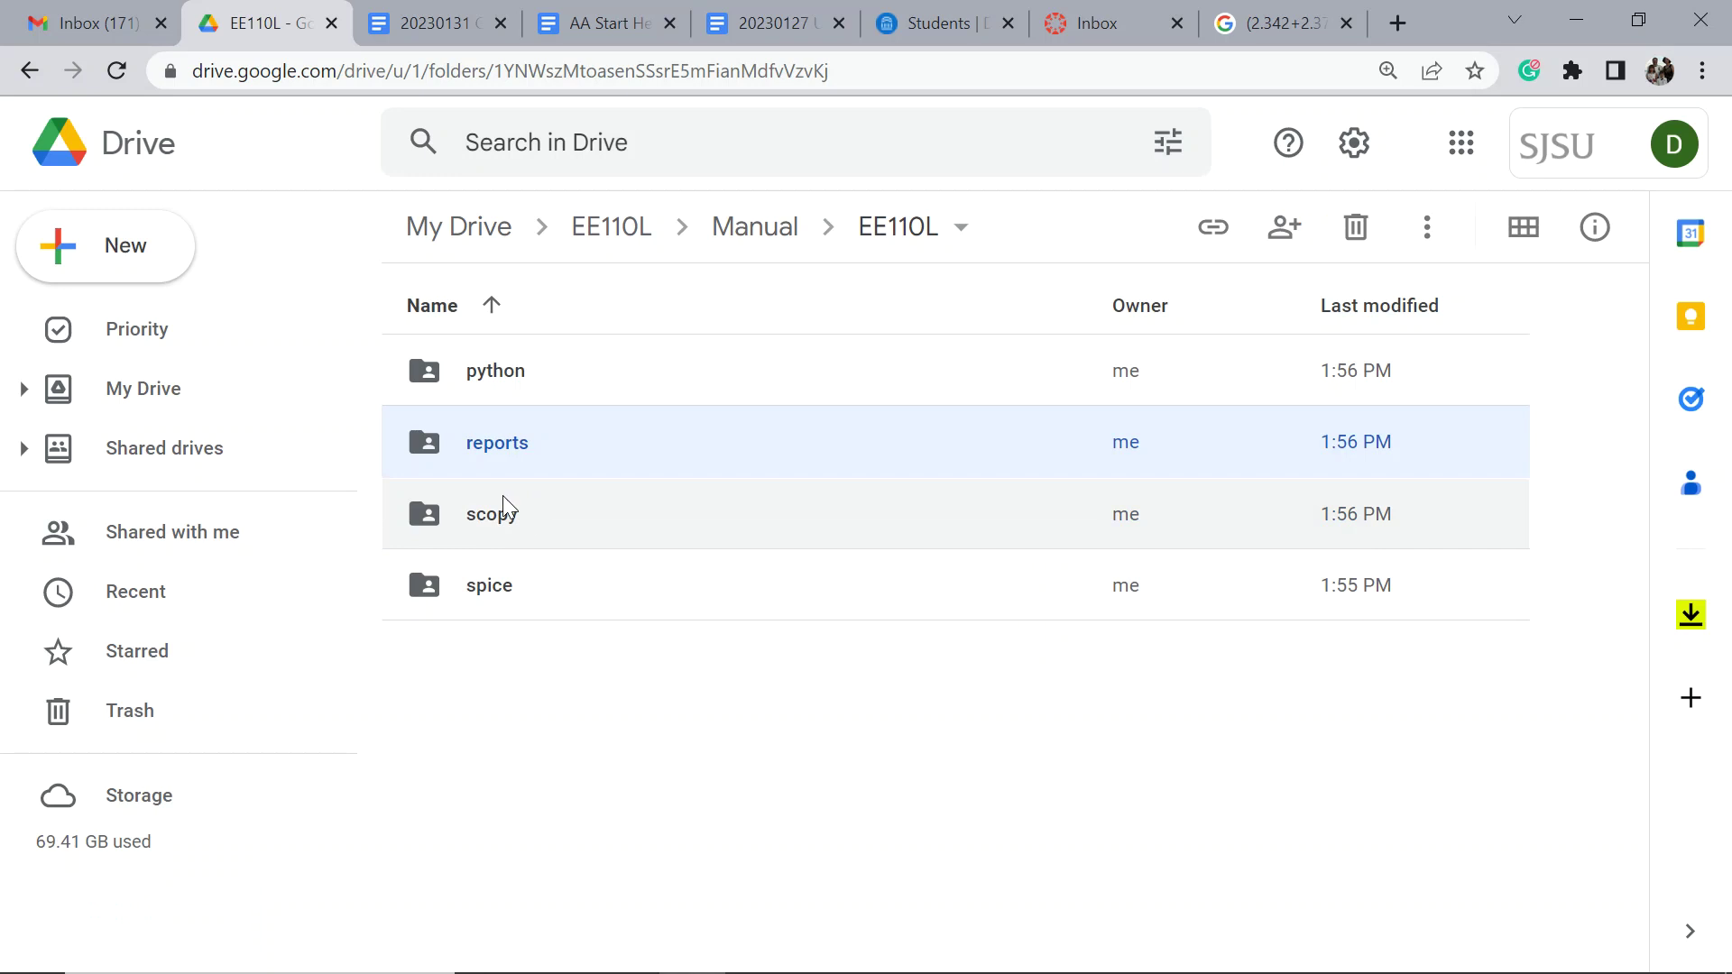
double_click(514, 451)
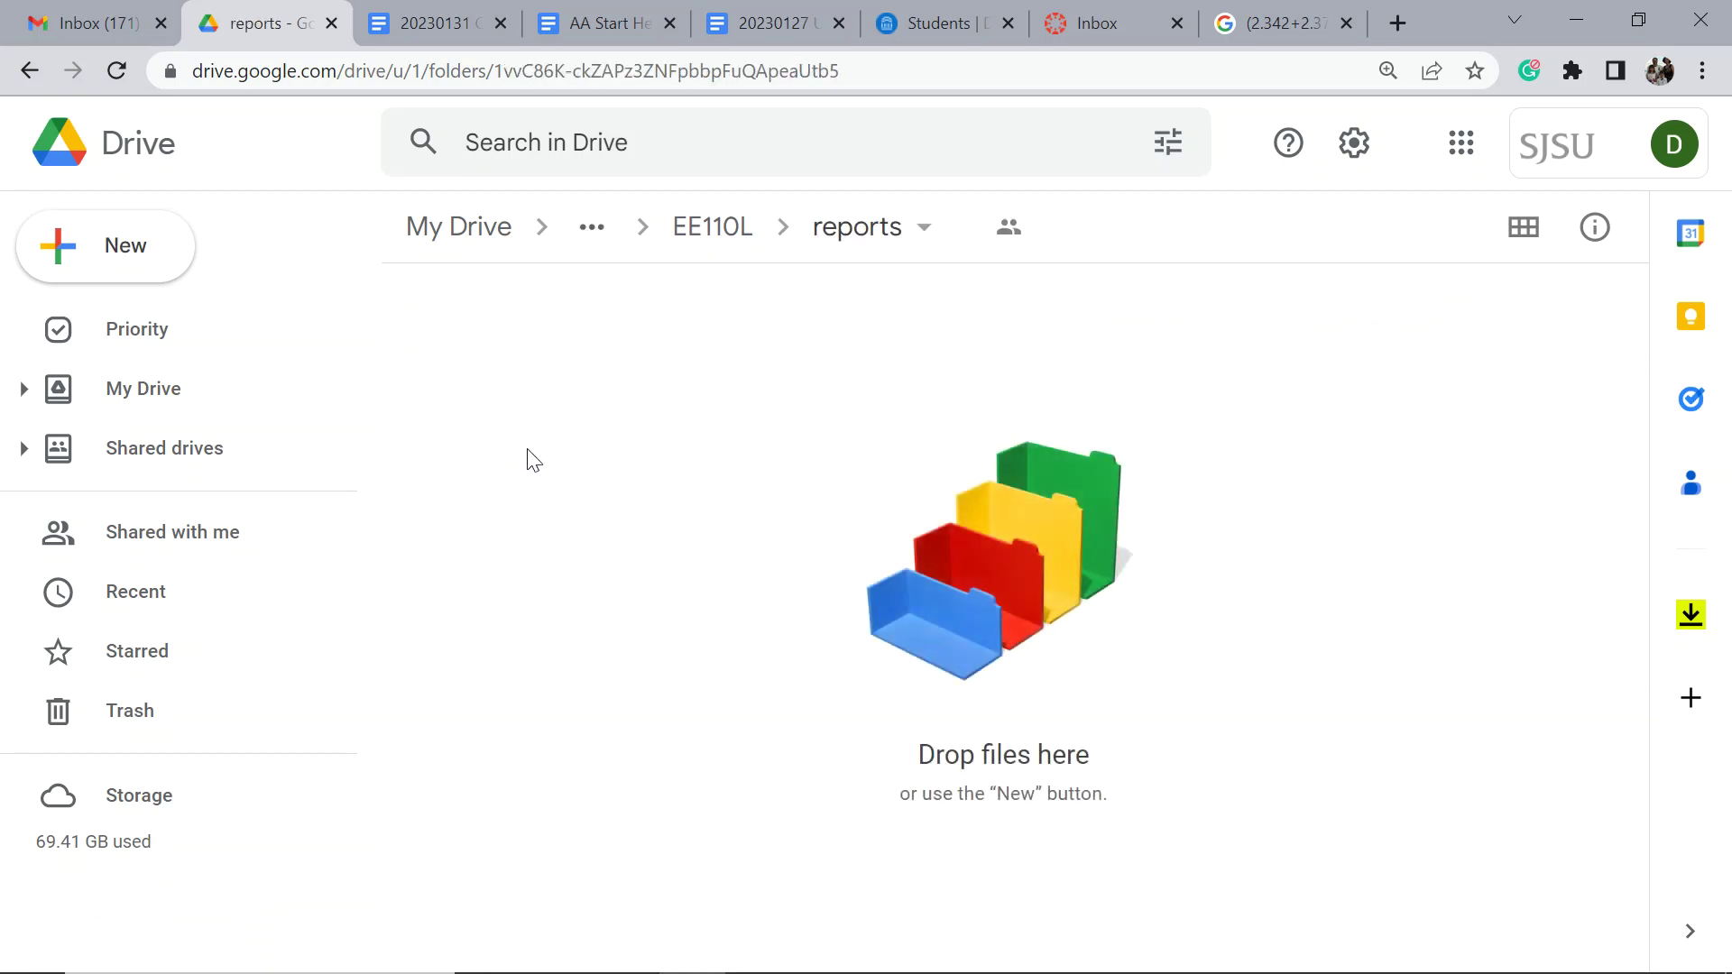
Create a new blank Google Docs document inside the reports folder.
right_click(556, 402)
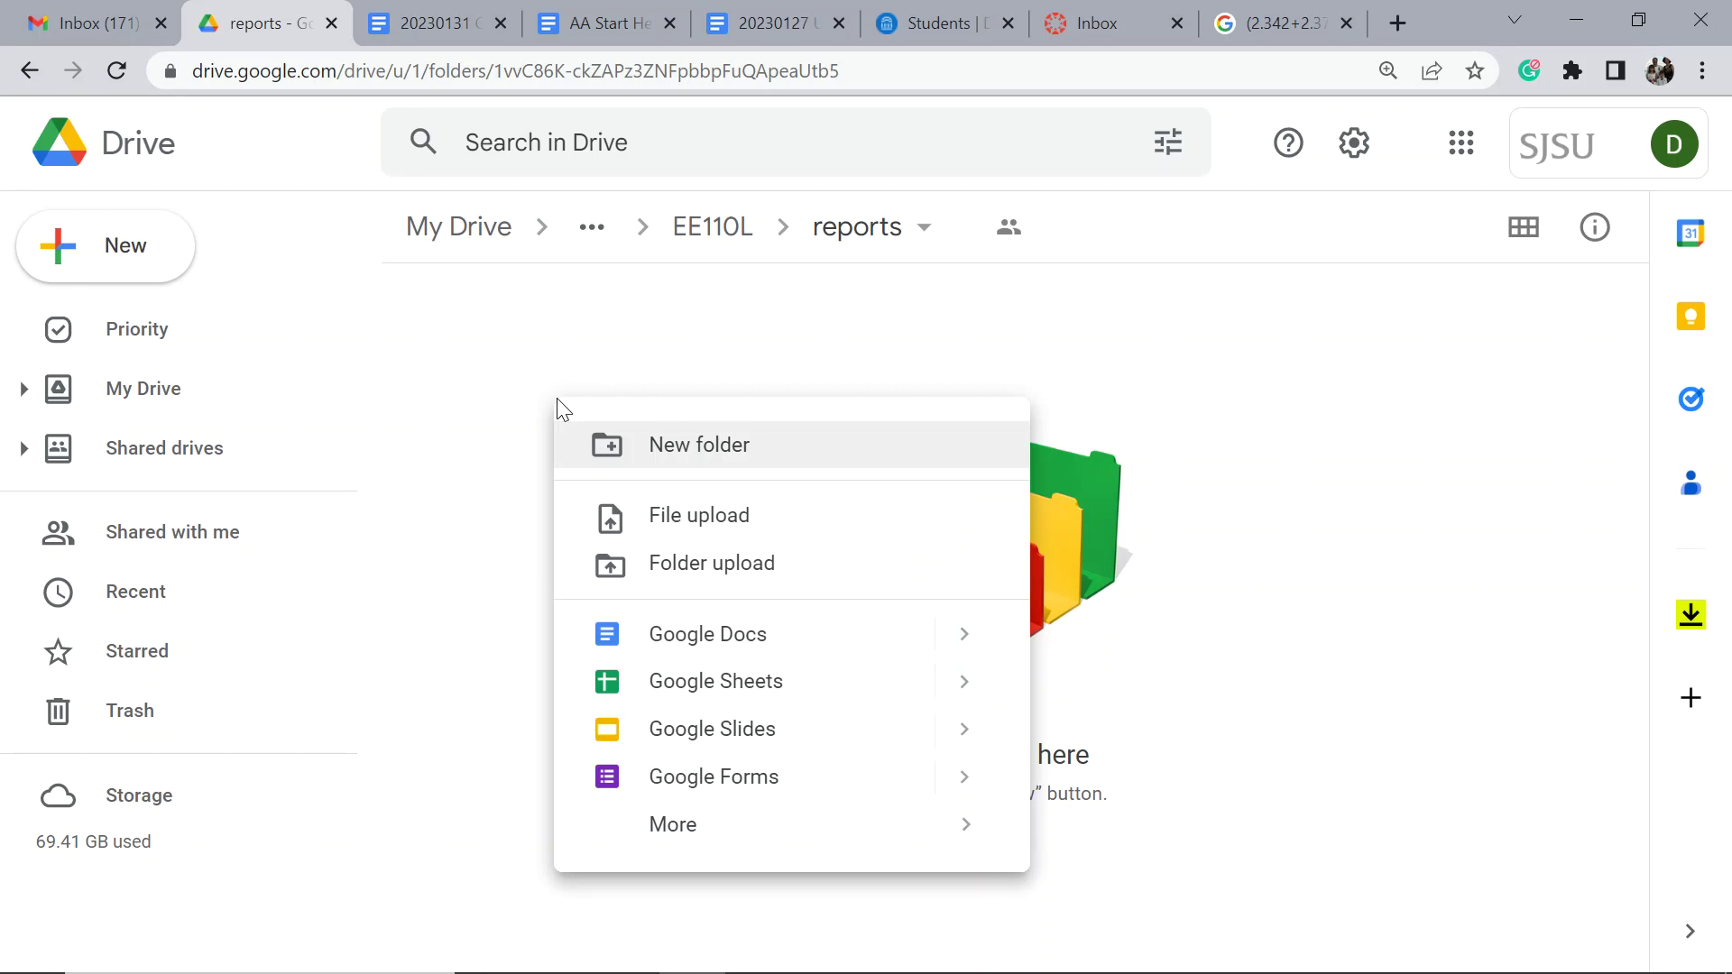
left_click(722, 635)
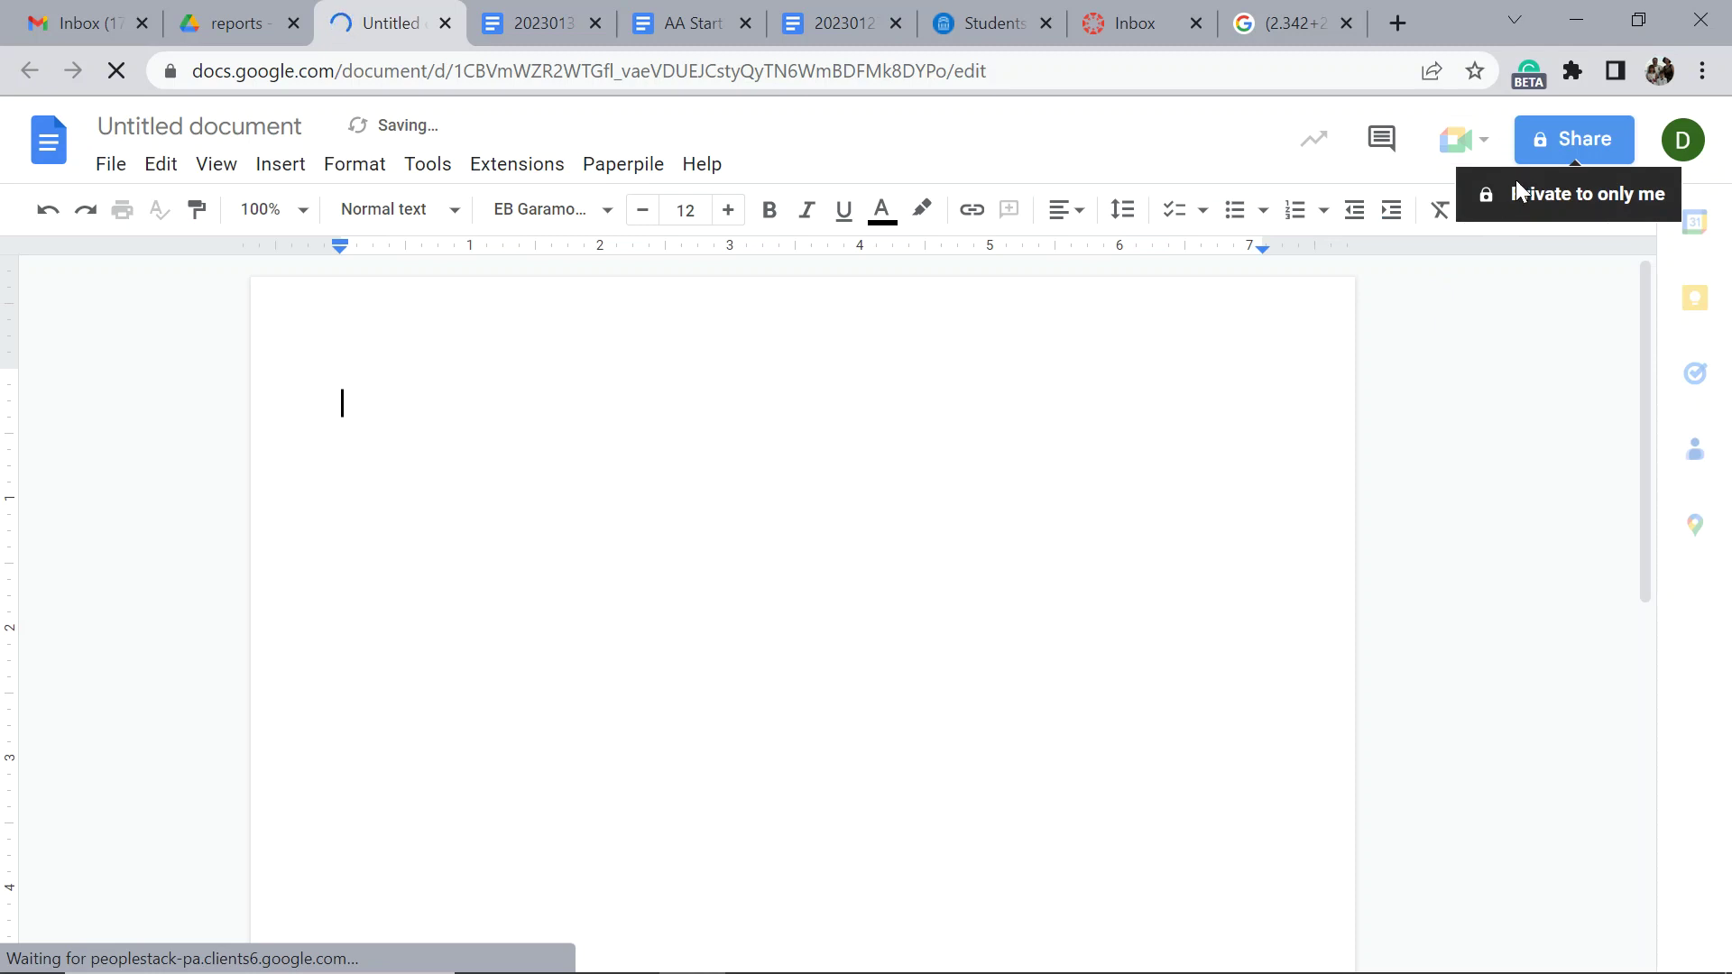
Close the sharing prompt for the new document without changes.
left_click(1578, 138)
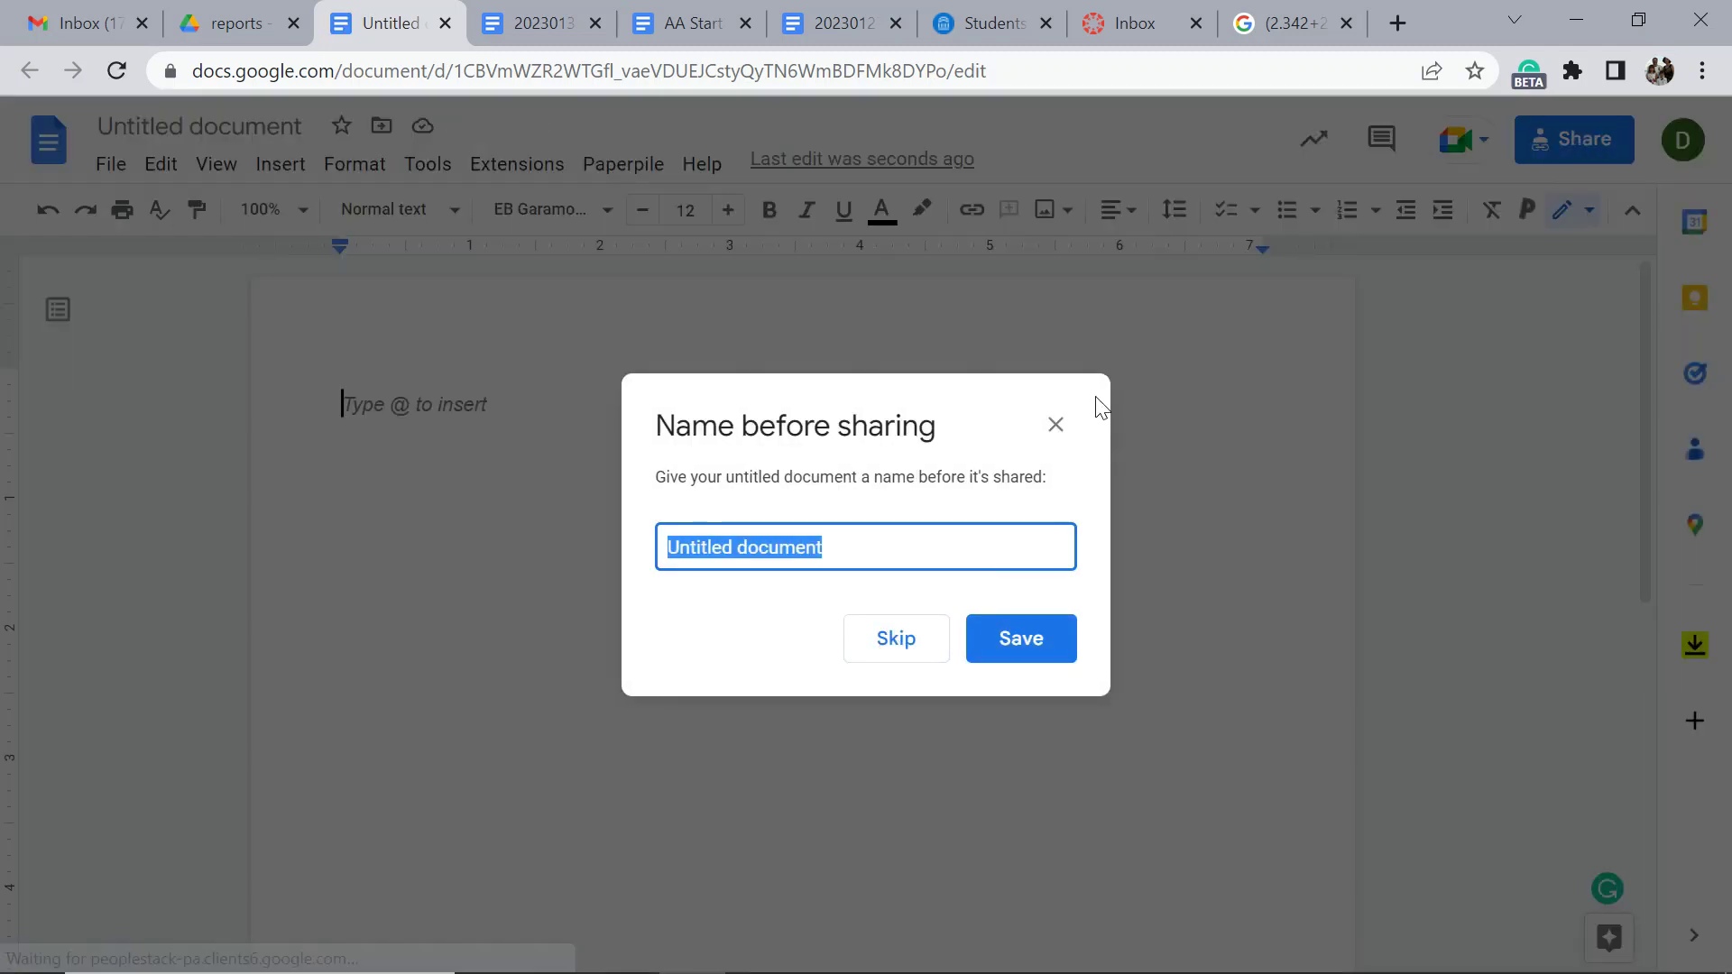
left_click(1055, 426)
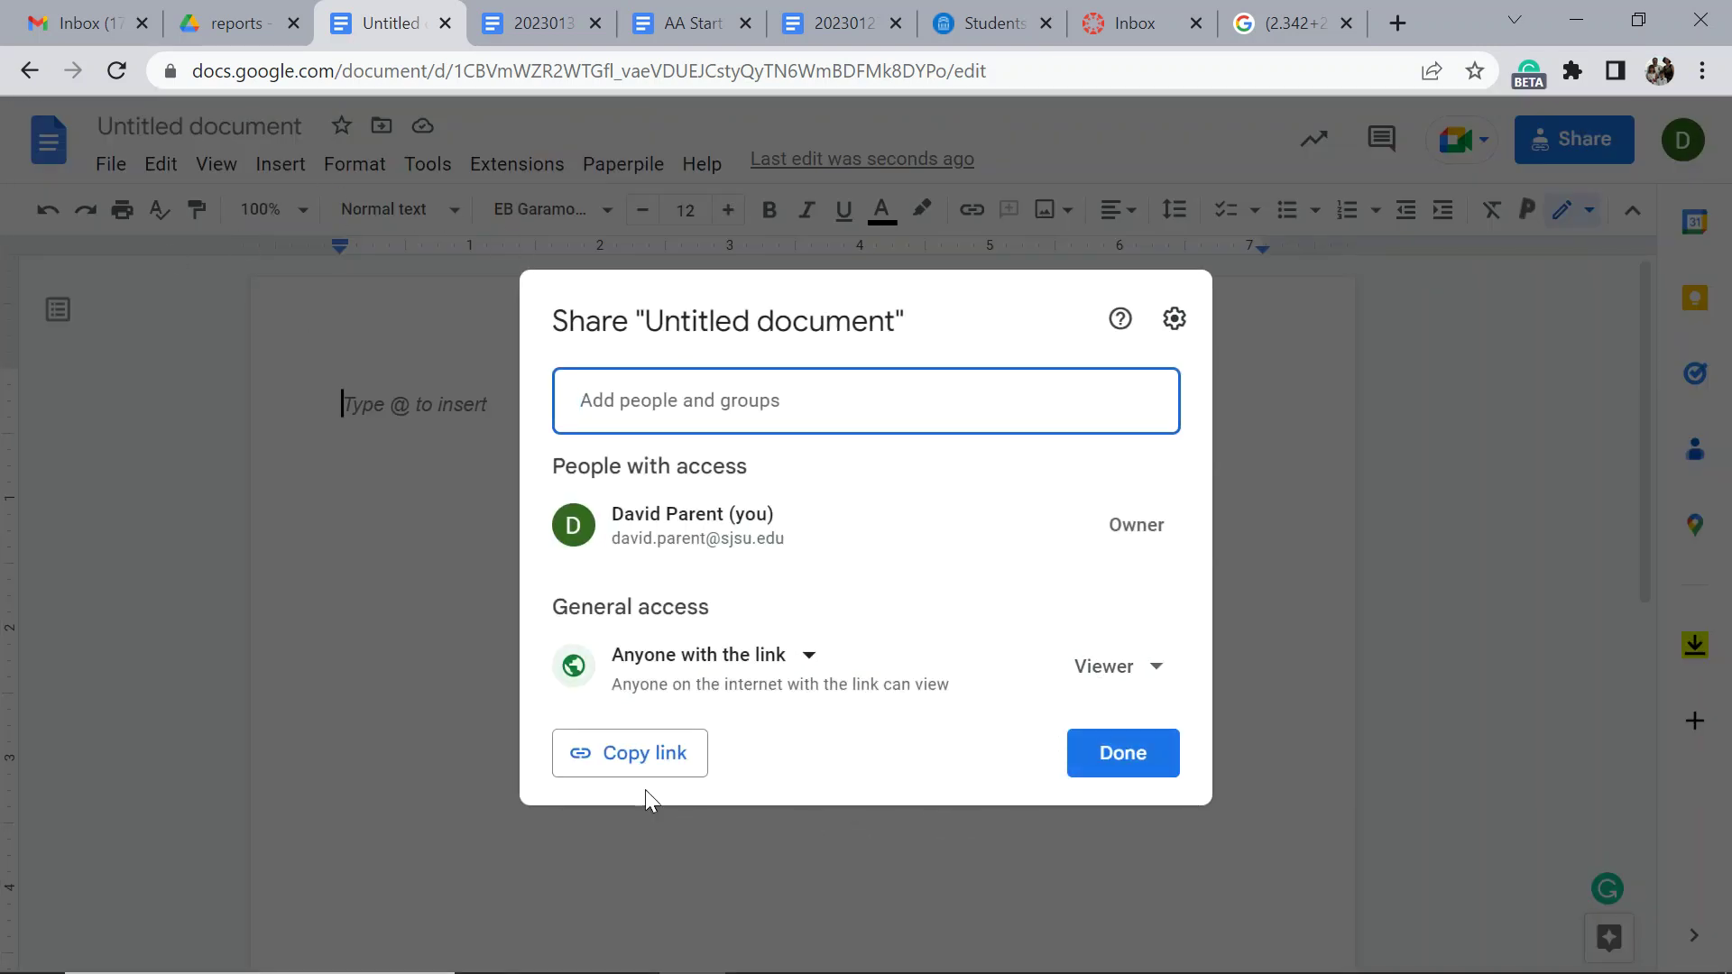
left_click(1147, 774)
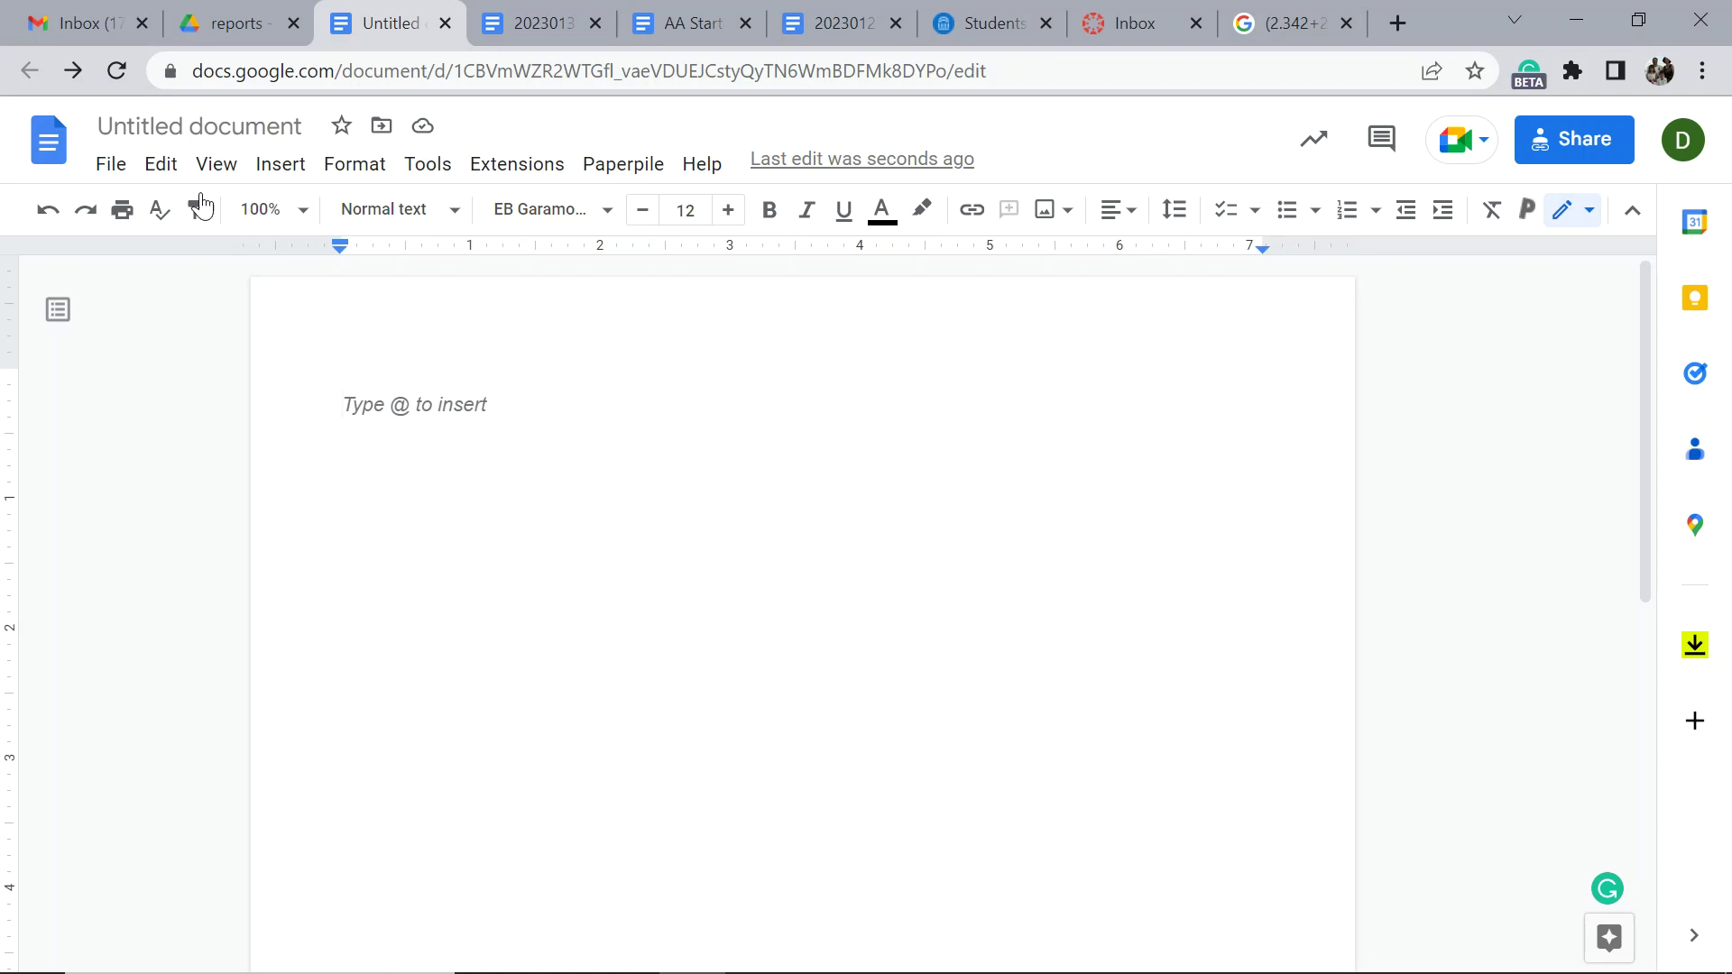
Title the document '20230131 EE110L Sample Report' followed by the author's initials.
left_click(223, 122)
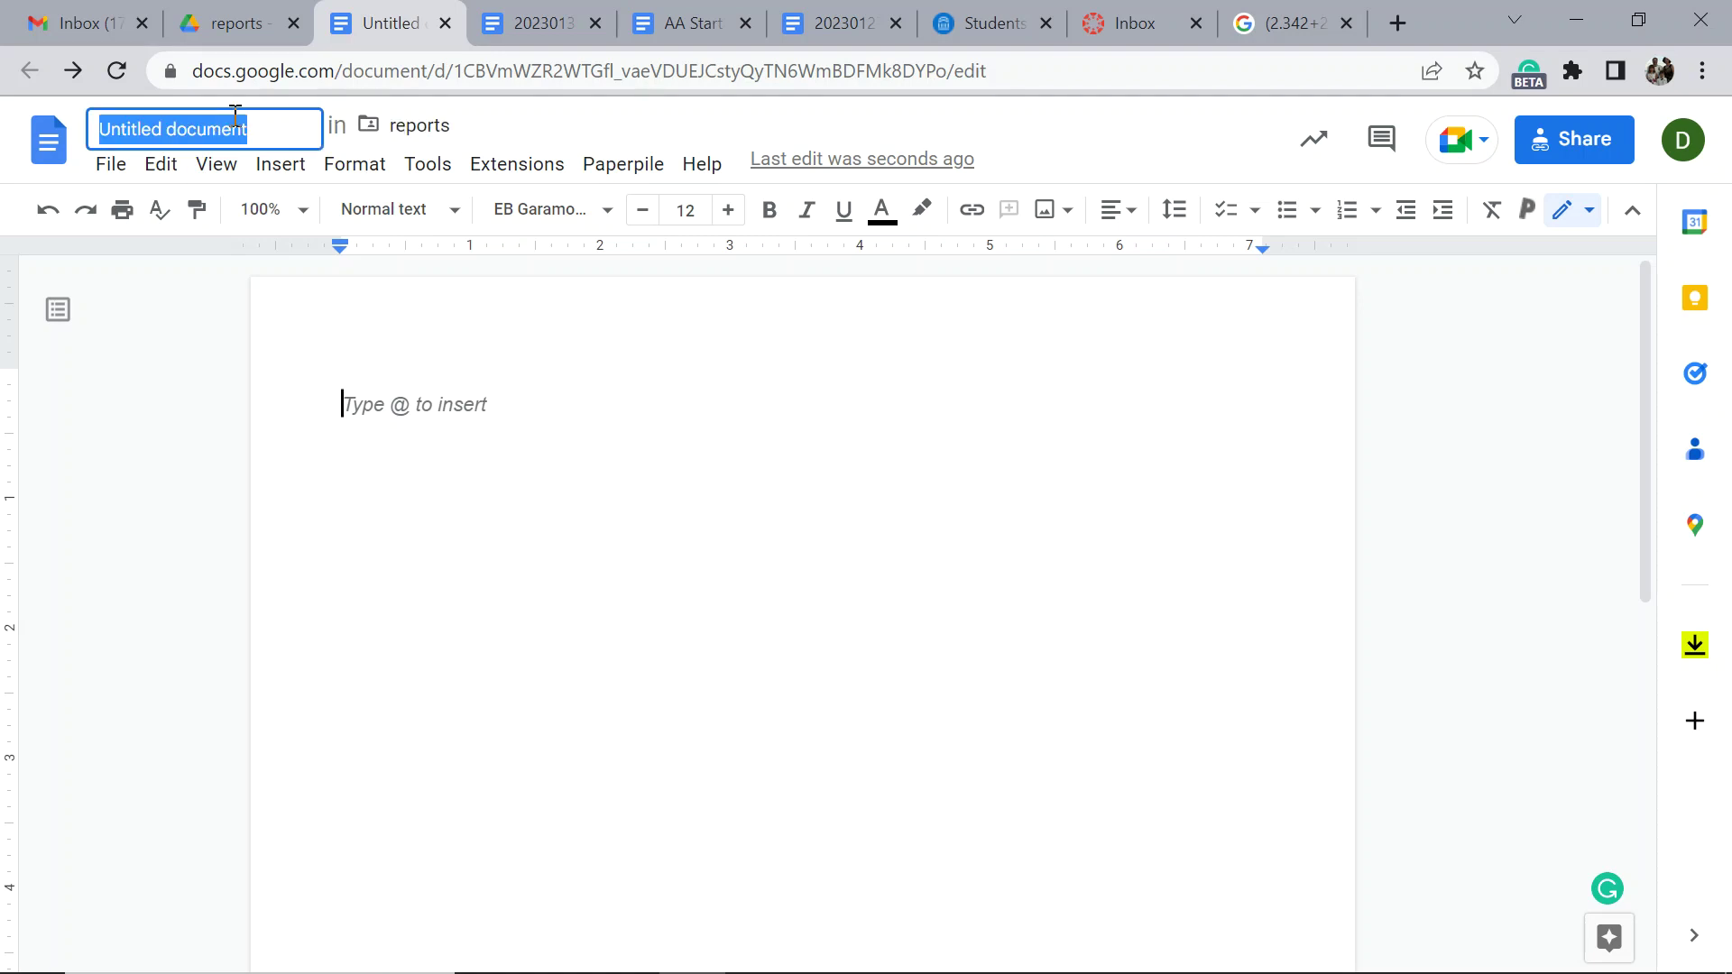
type("2023")
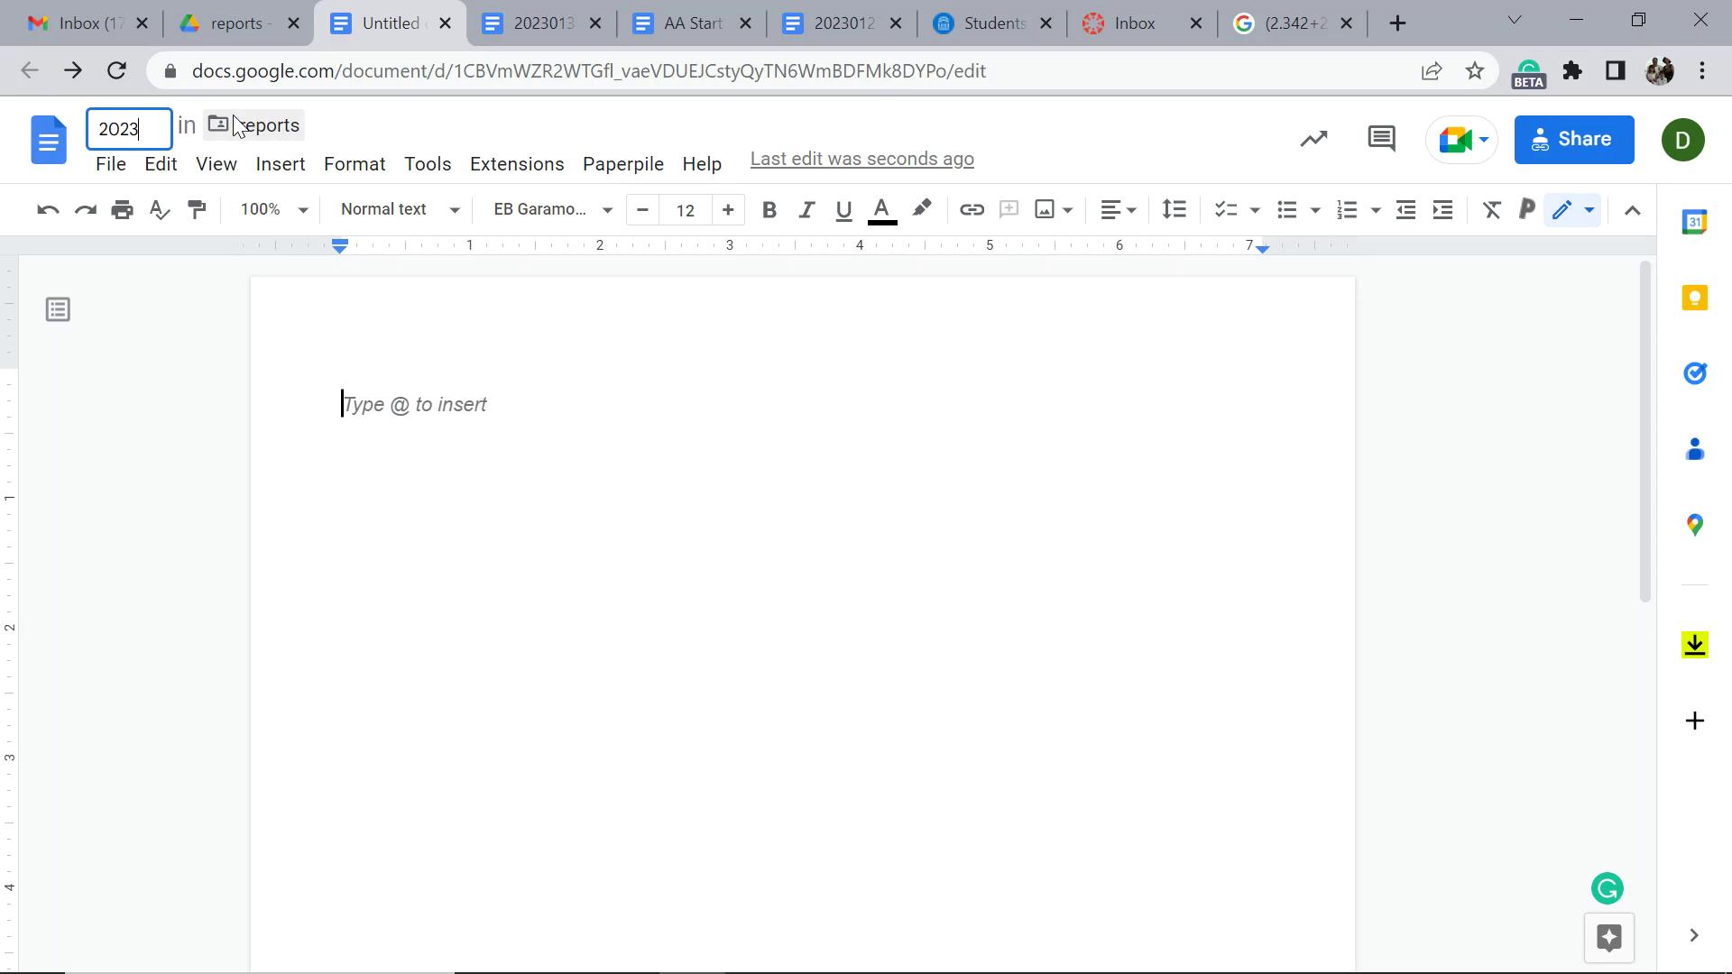
type("01")
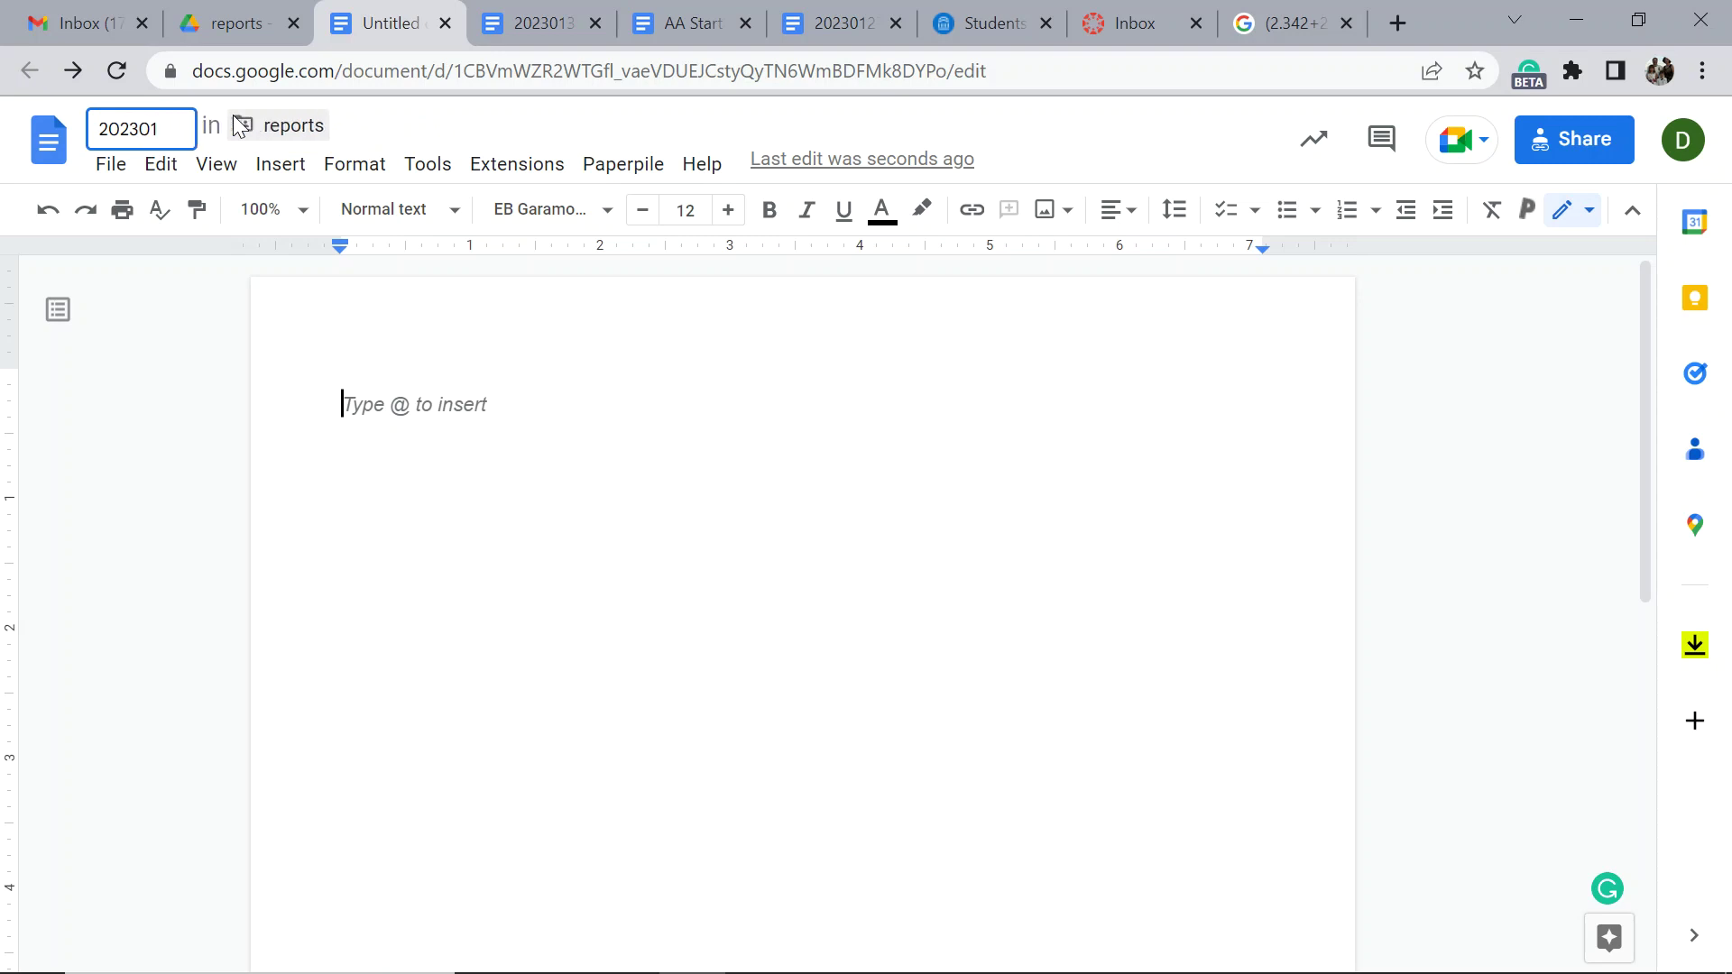
type("31")
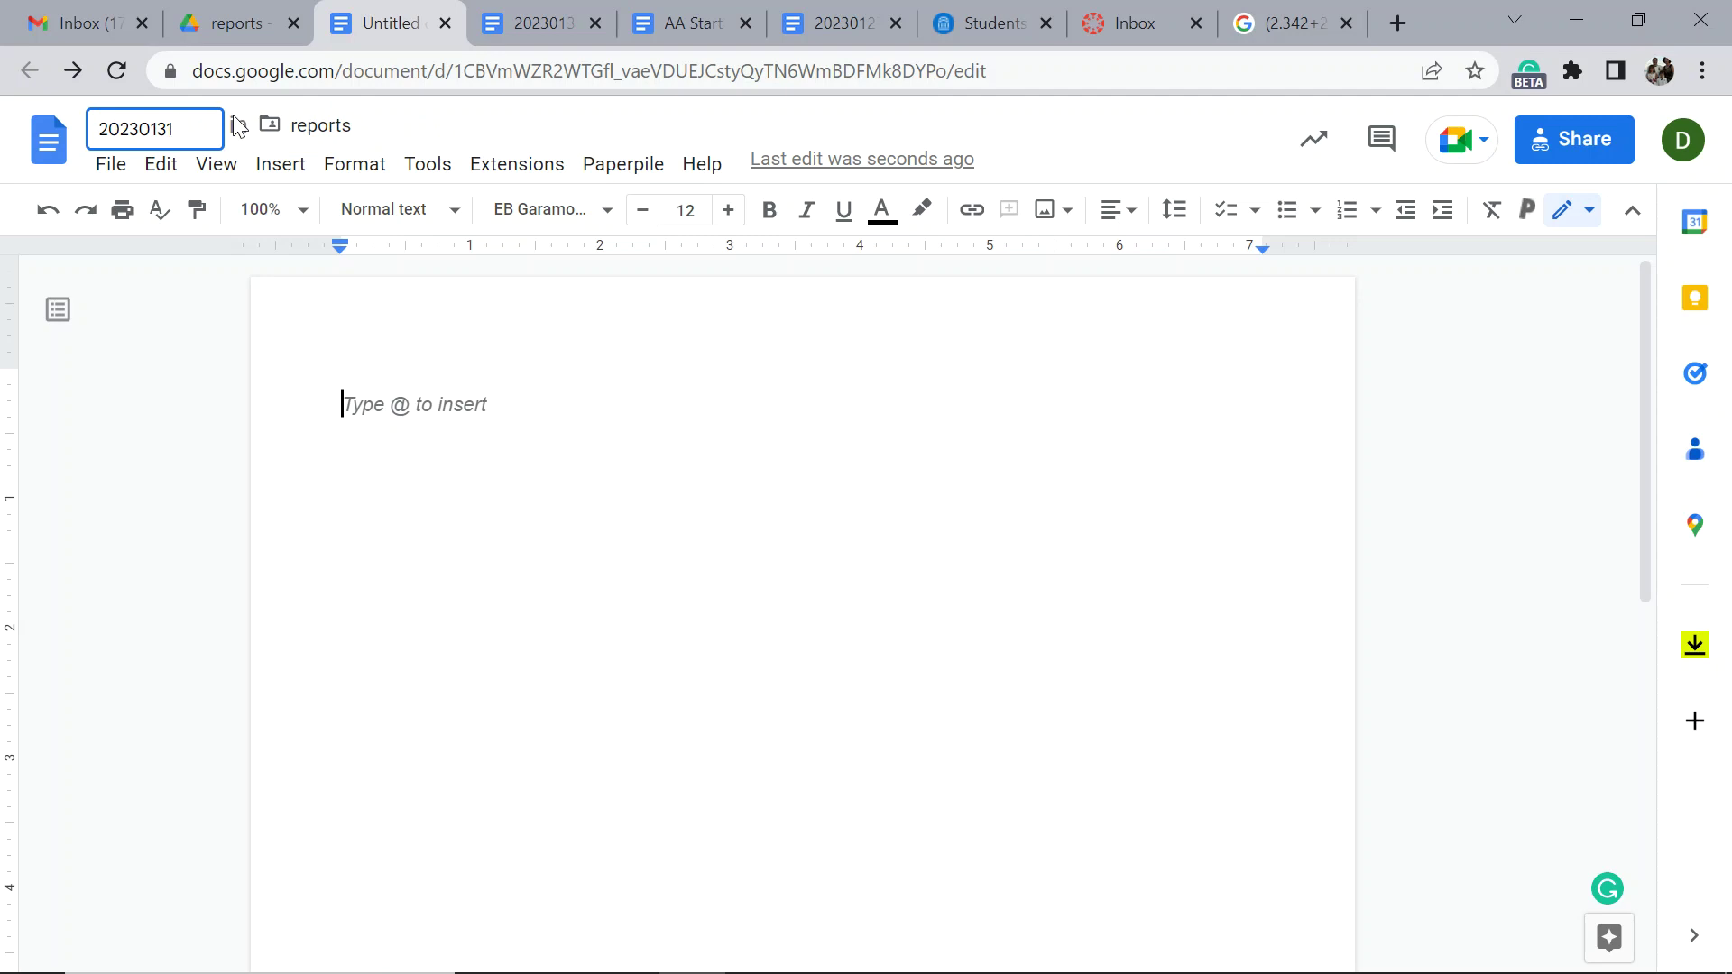
type(" Sam")
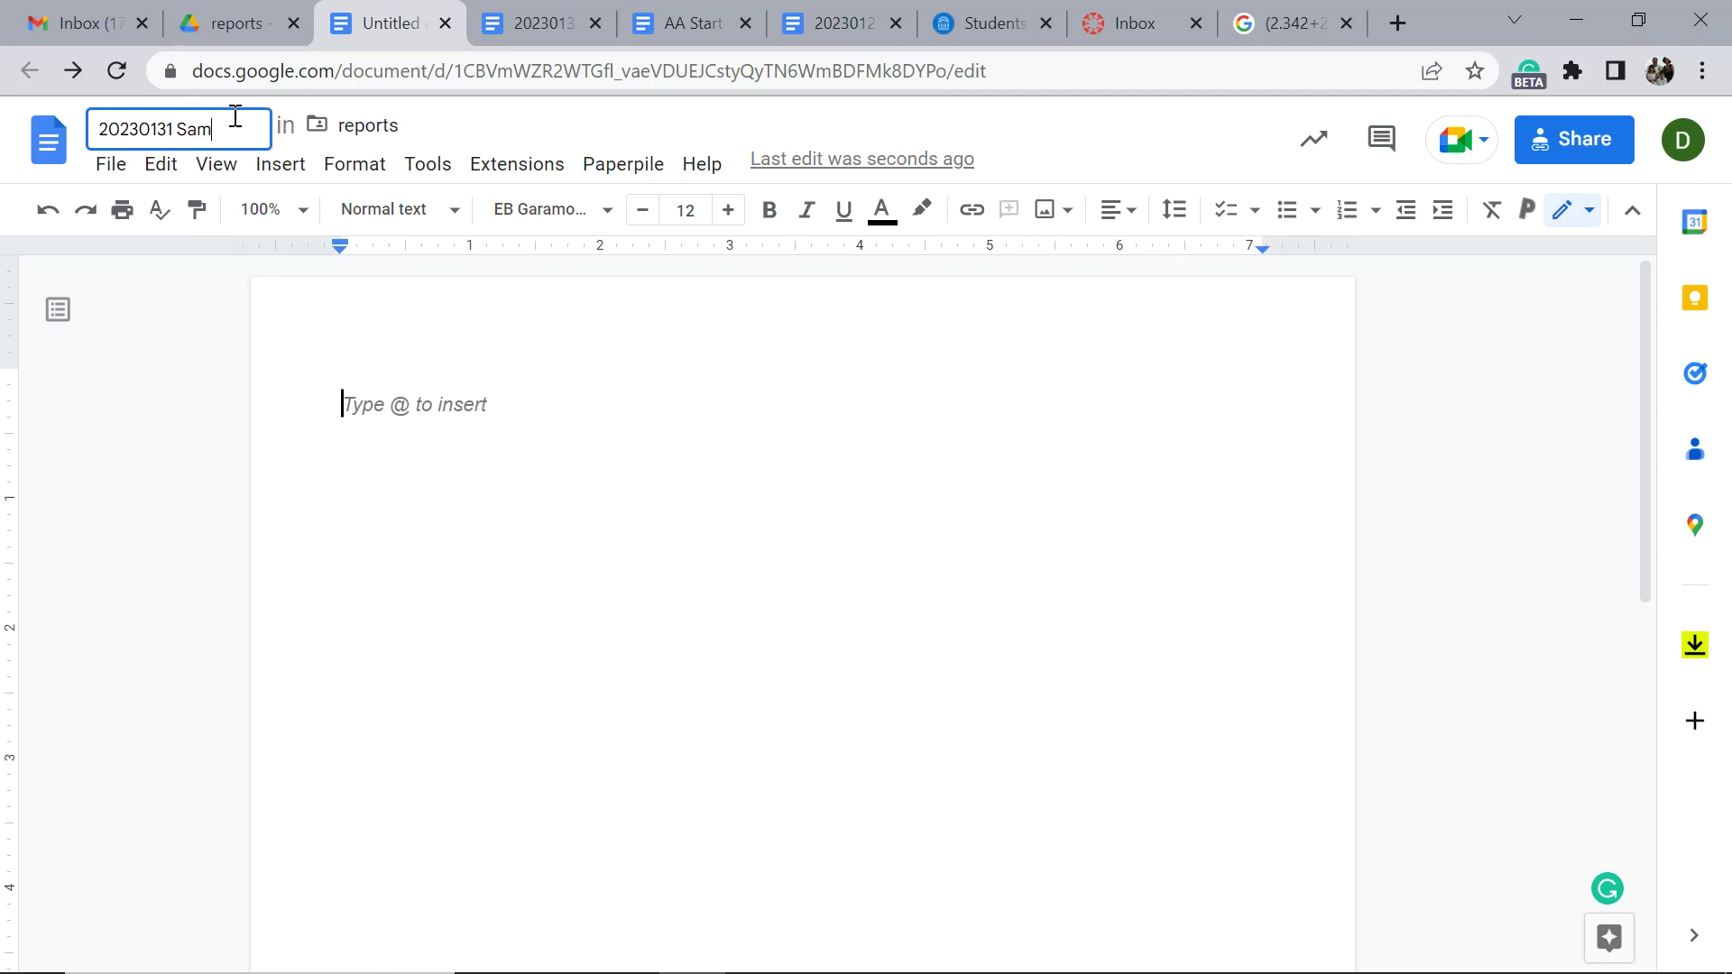
type("ple Rpeor")
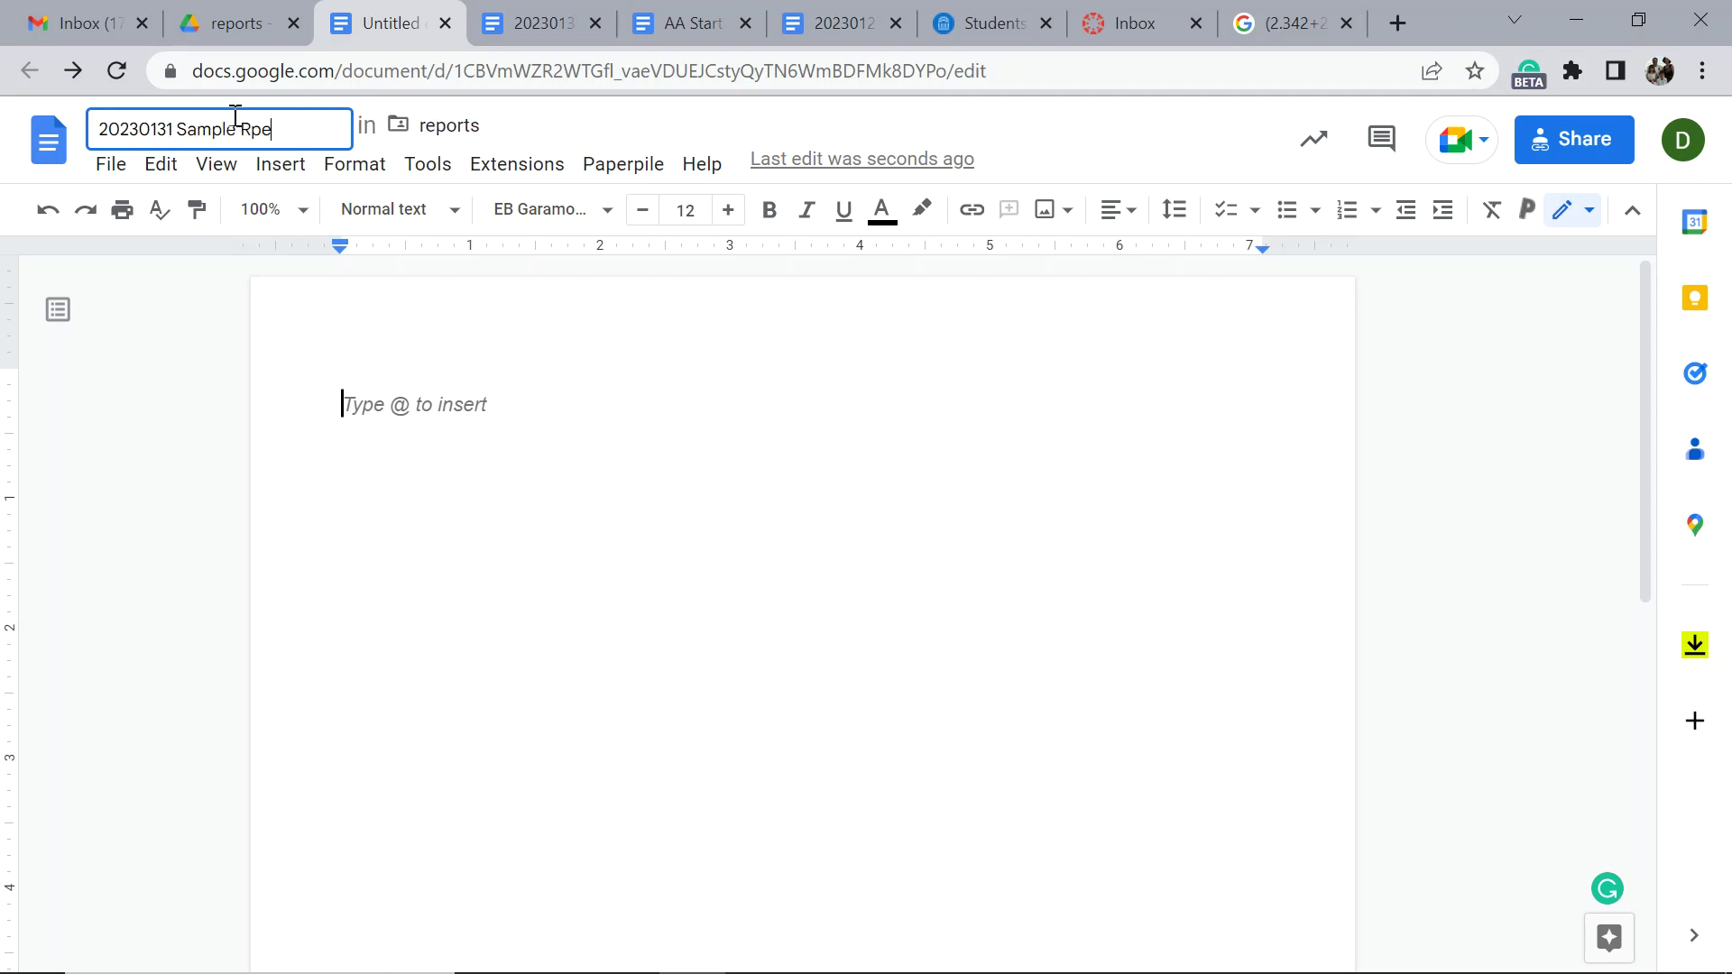
key("BackSpace")
key("BackSpace")
key("BackSpace")
key("BackSpace")
key("BackSpace")
type("Report")
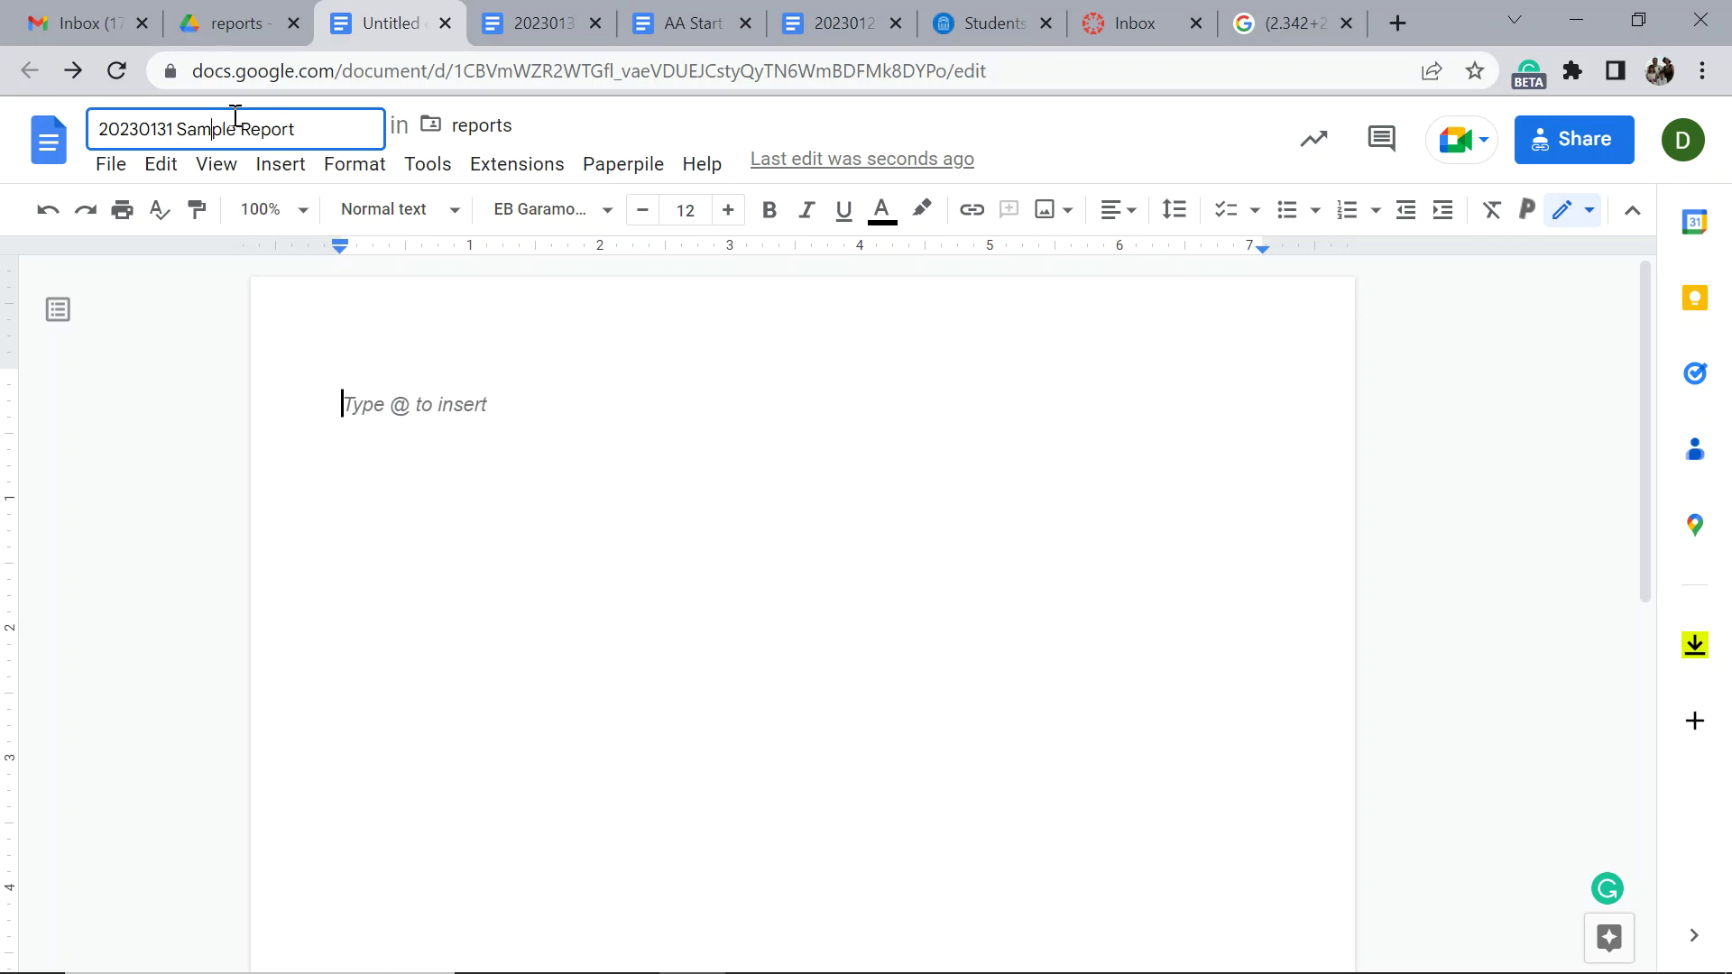
key("Left")
key("Left")
key("Left")
type("EE")
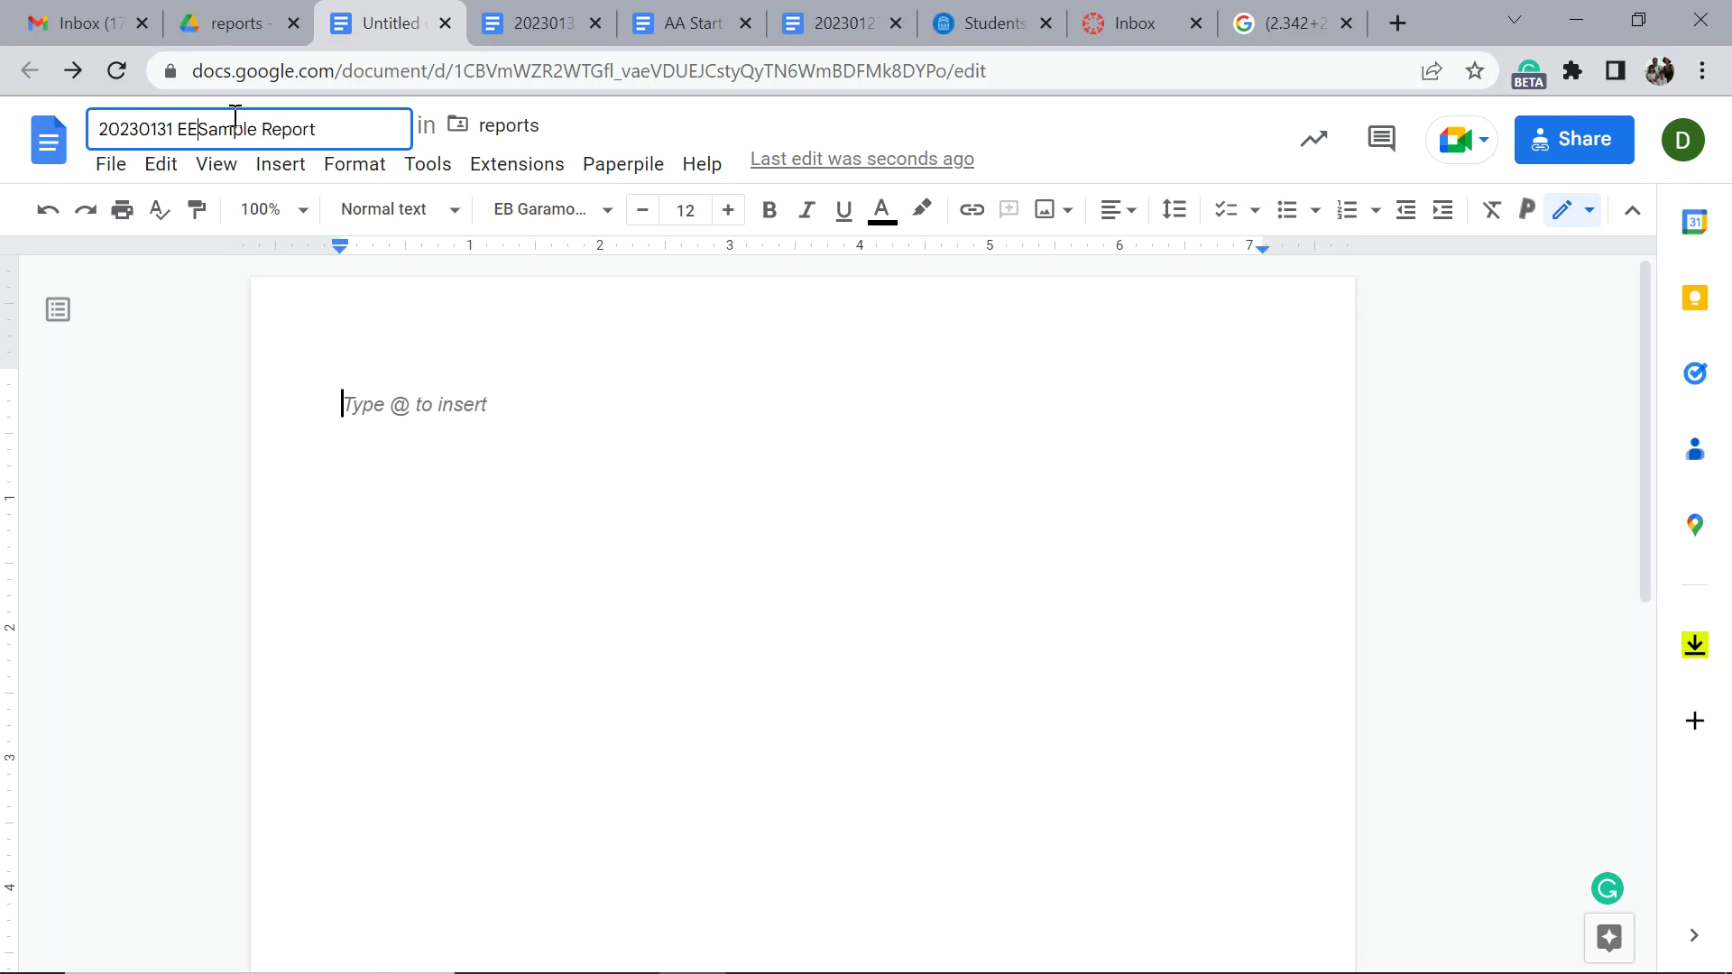
type("110L-")
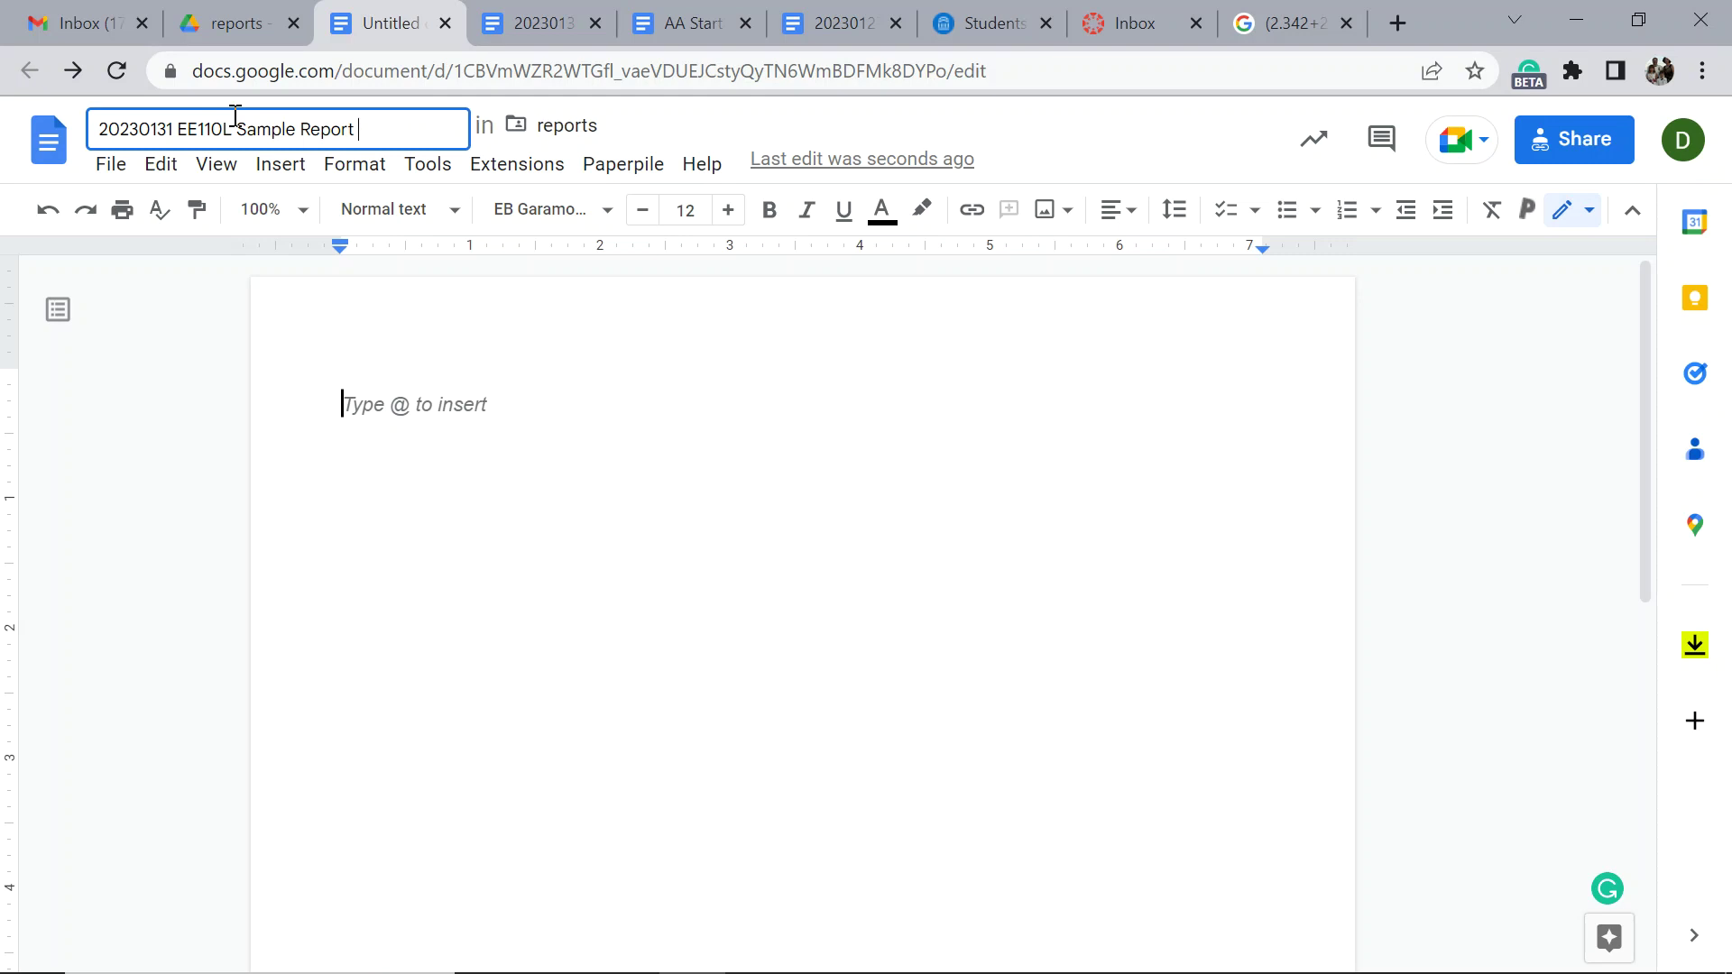
type(" DWP")
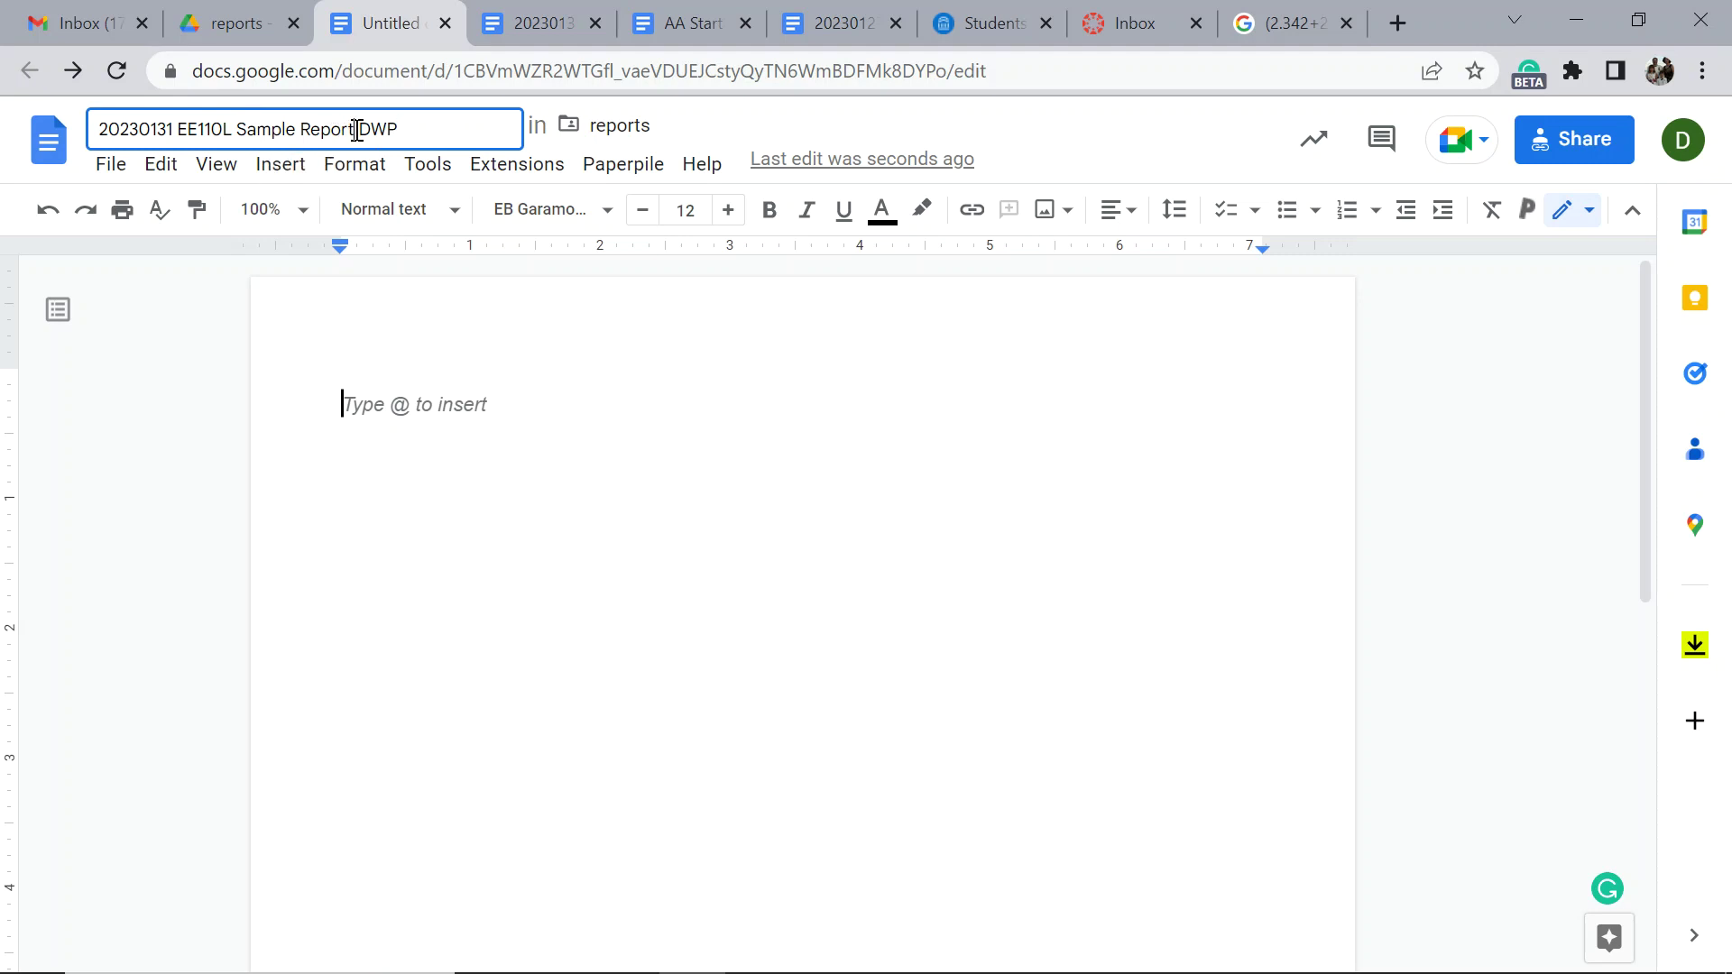
Select 'EE110L Sample Report' in the title so it can be reused.
left_click_drag(357, 129, 67, 134)
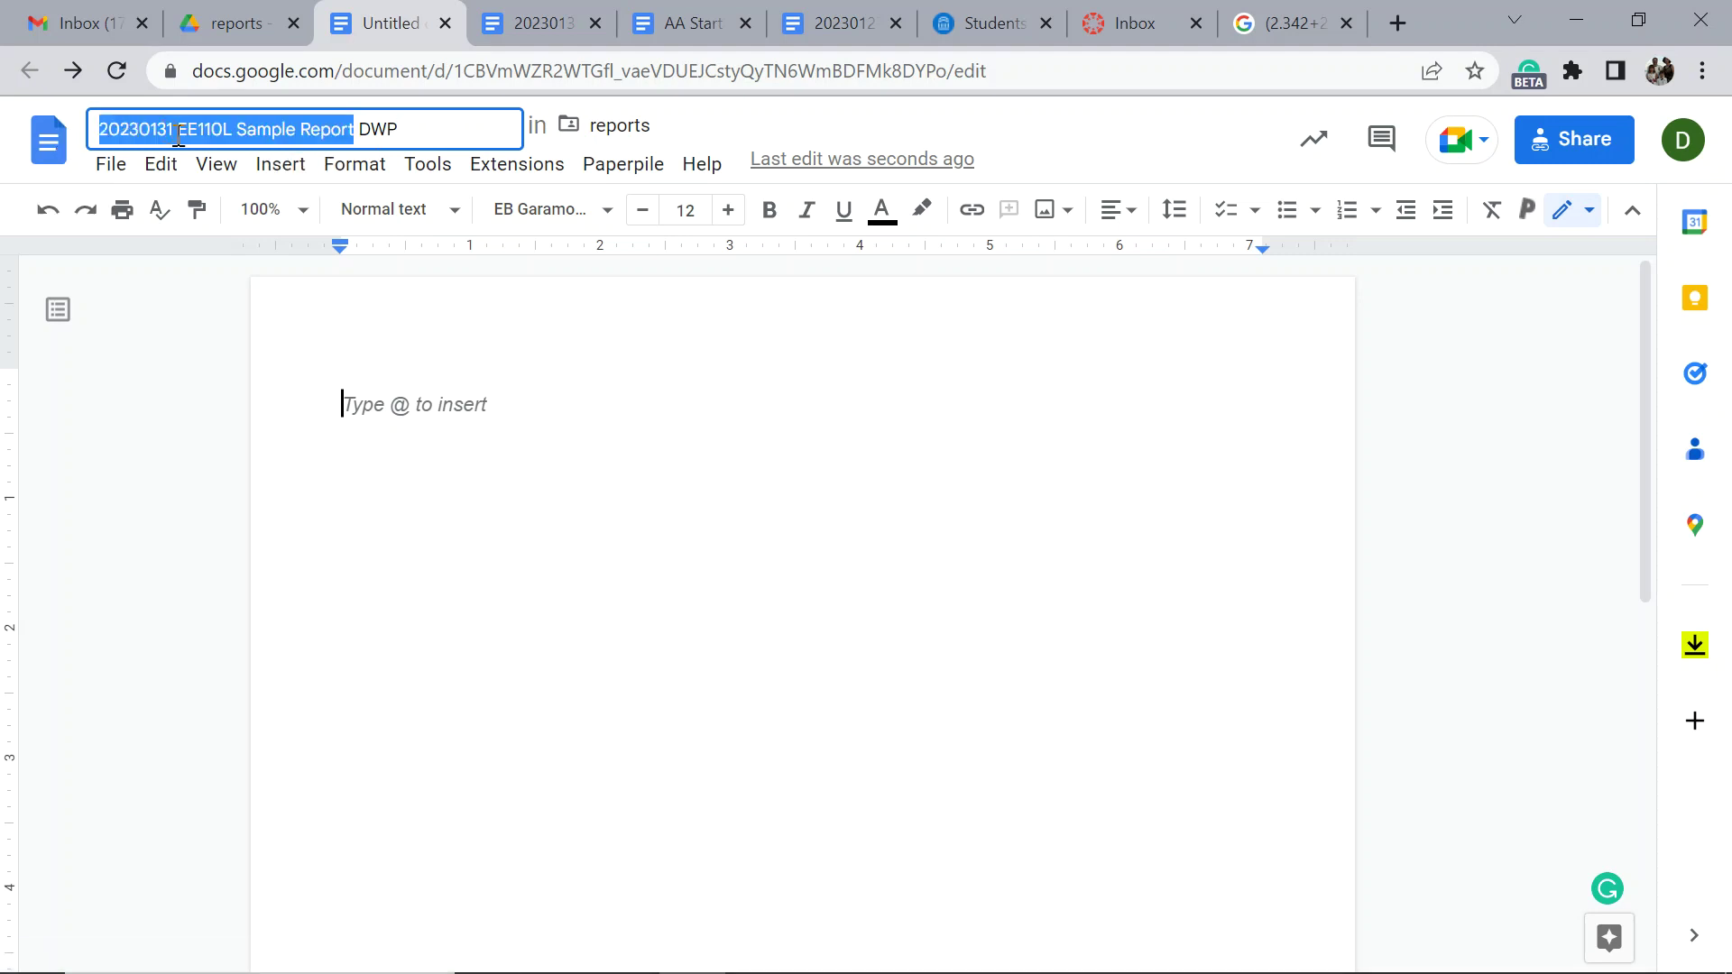
left_click(257, 132)
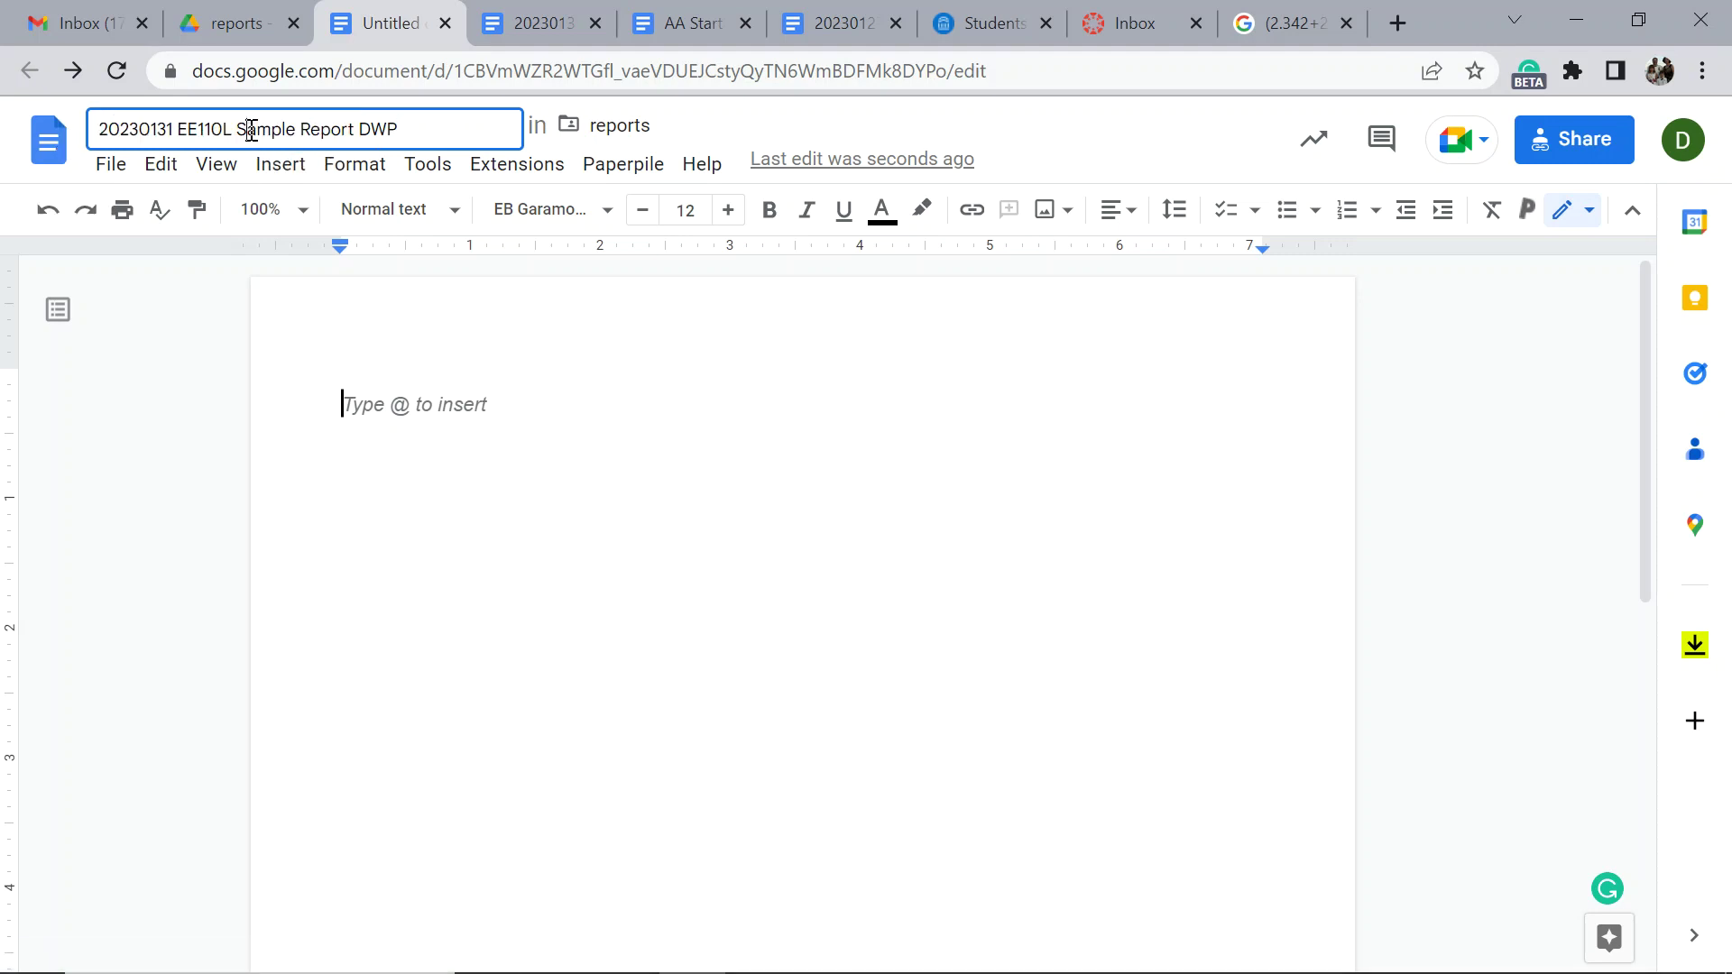
double_click(181, 129)
left_click_drag(250, 126, 316, 243)
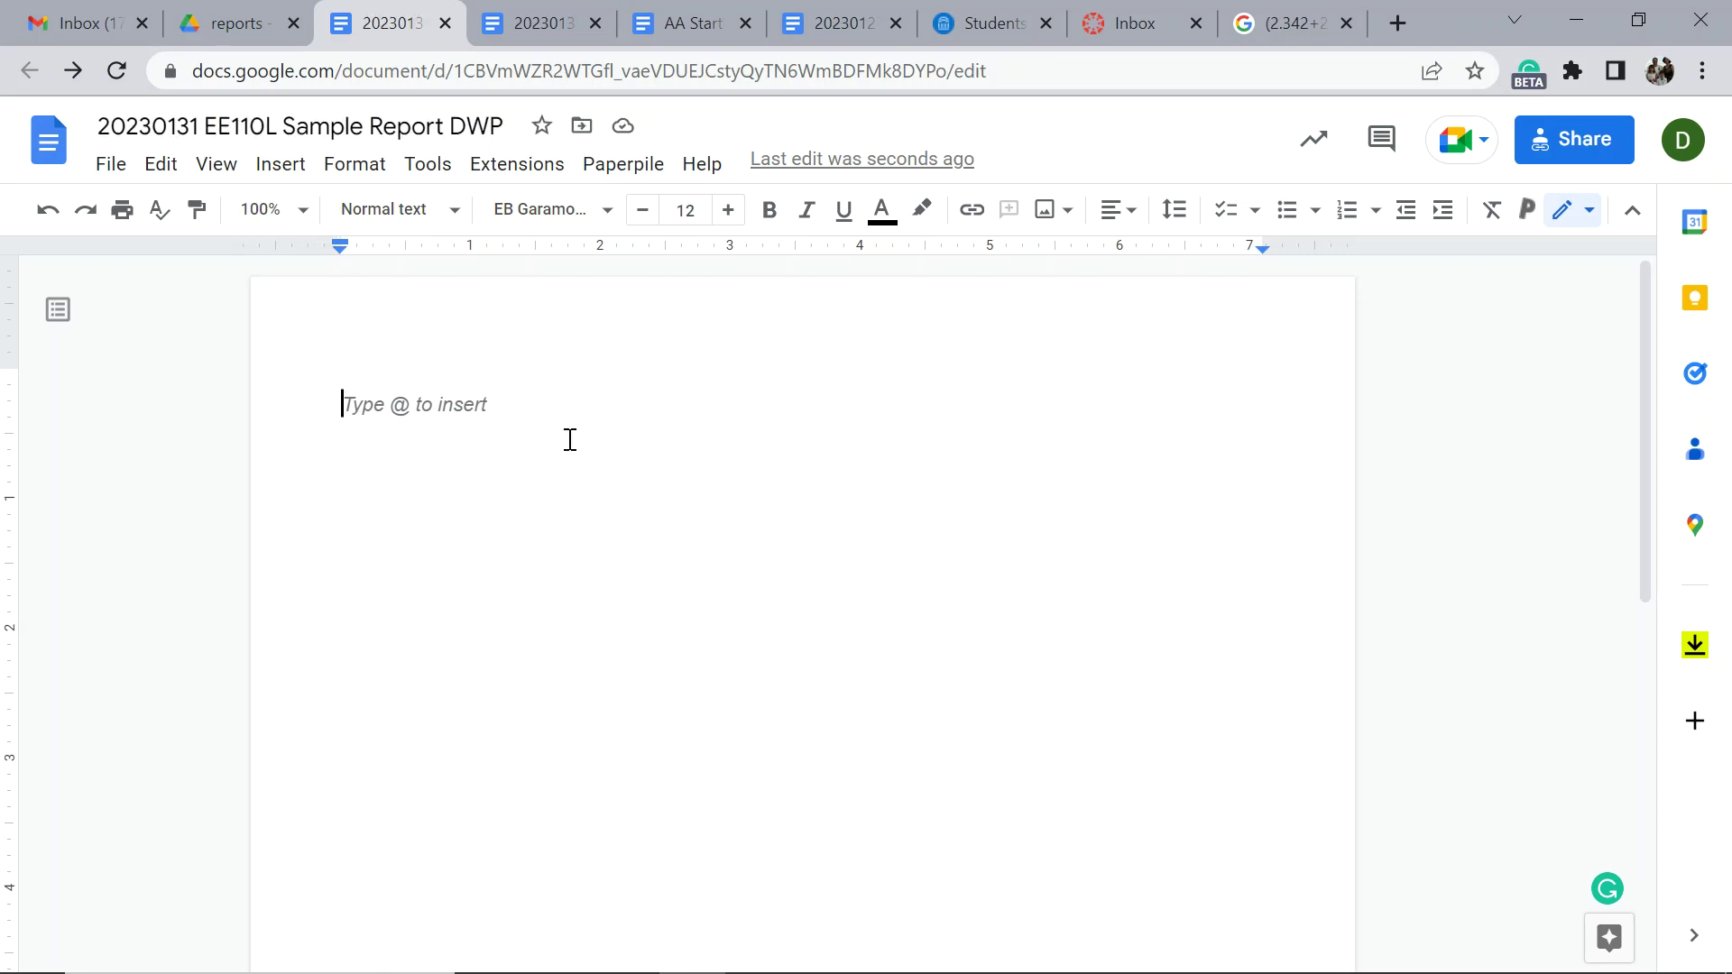
Paste 'EE110L Sample Report' on the first line, style it as Title, and start a new line.
type("EE110L Sample Report")
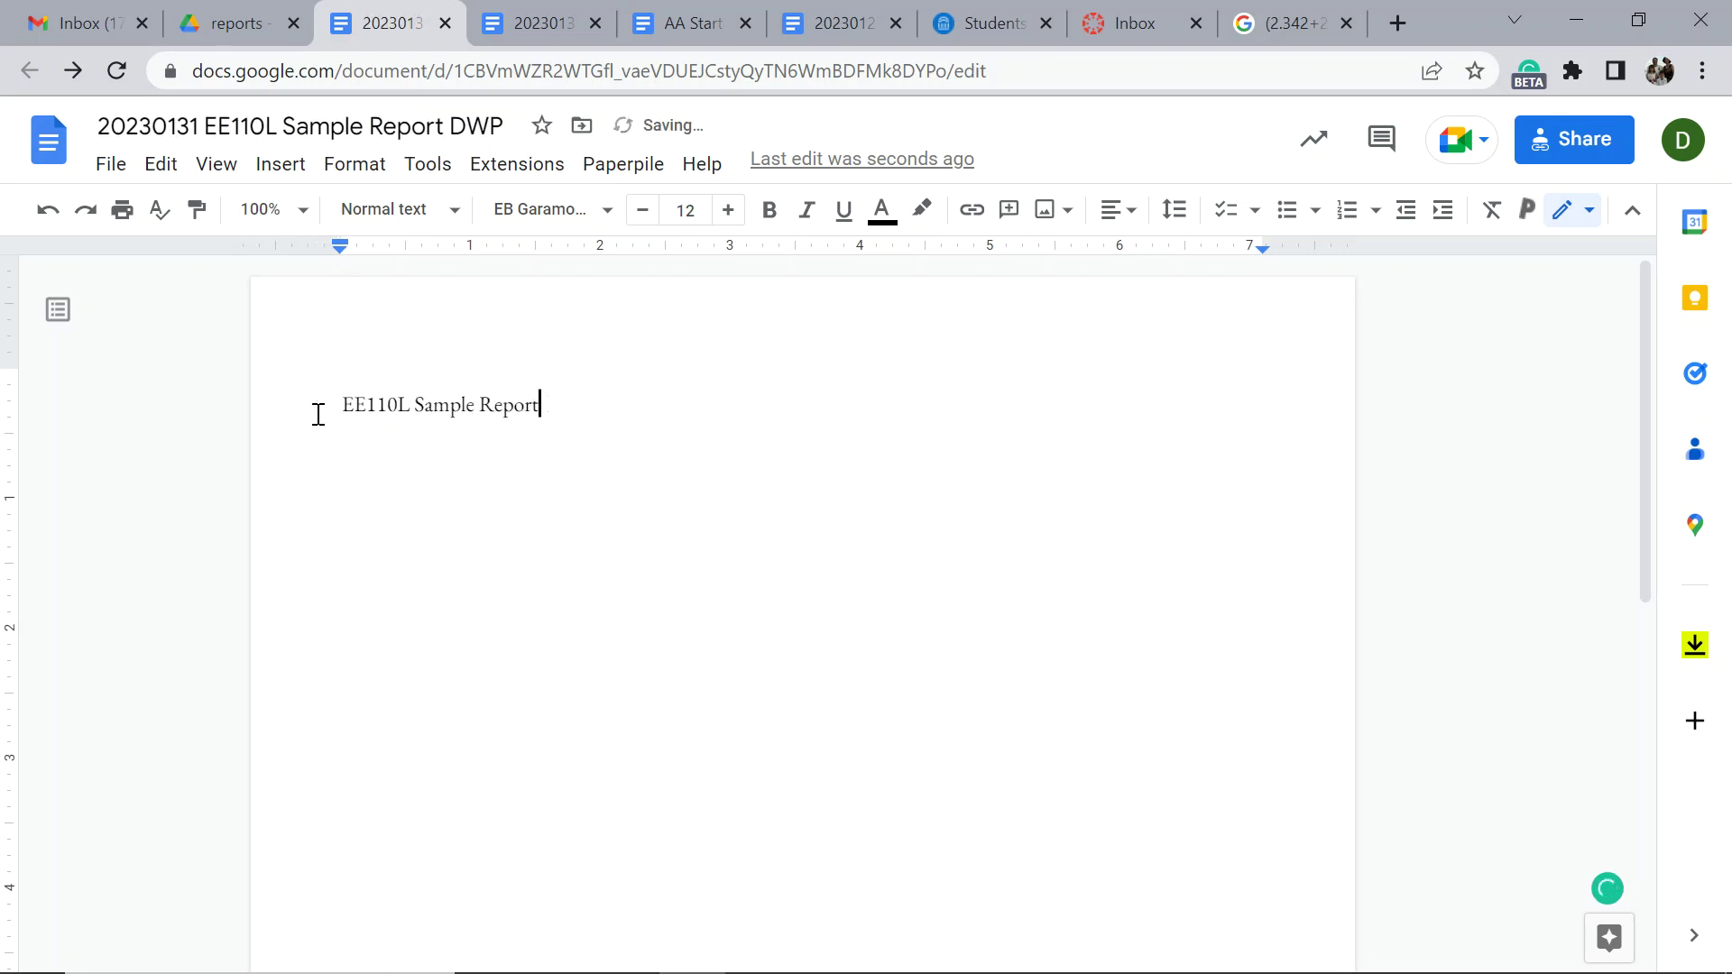
triple_click(316, 406)
left_click(447, 221)
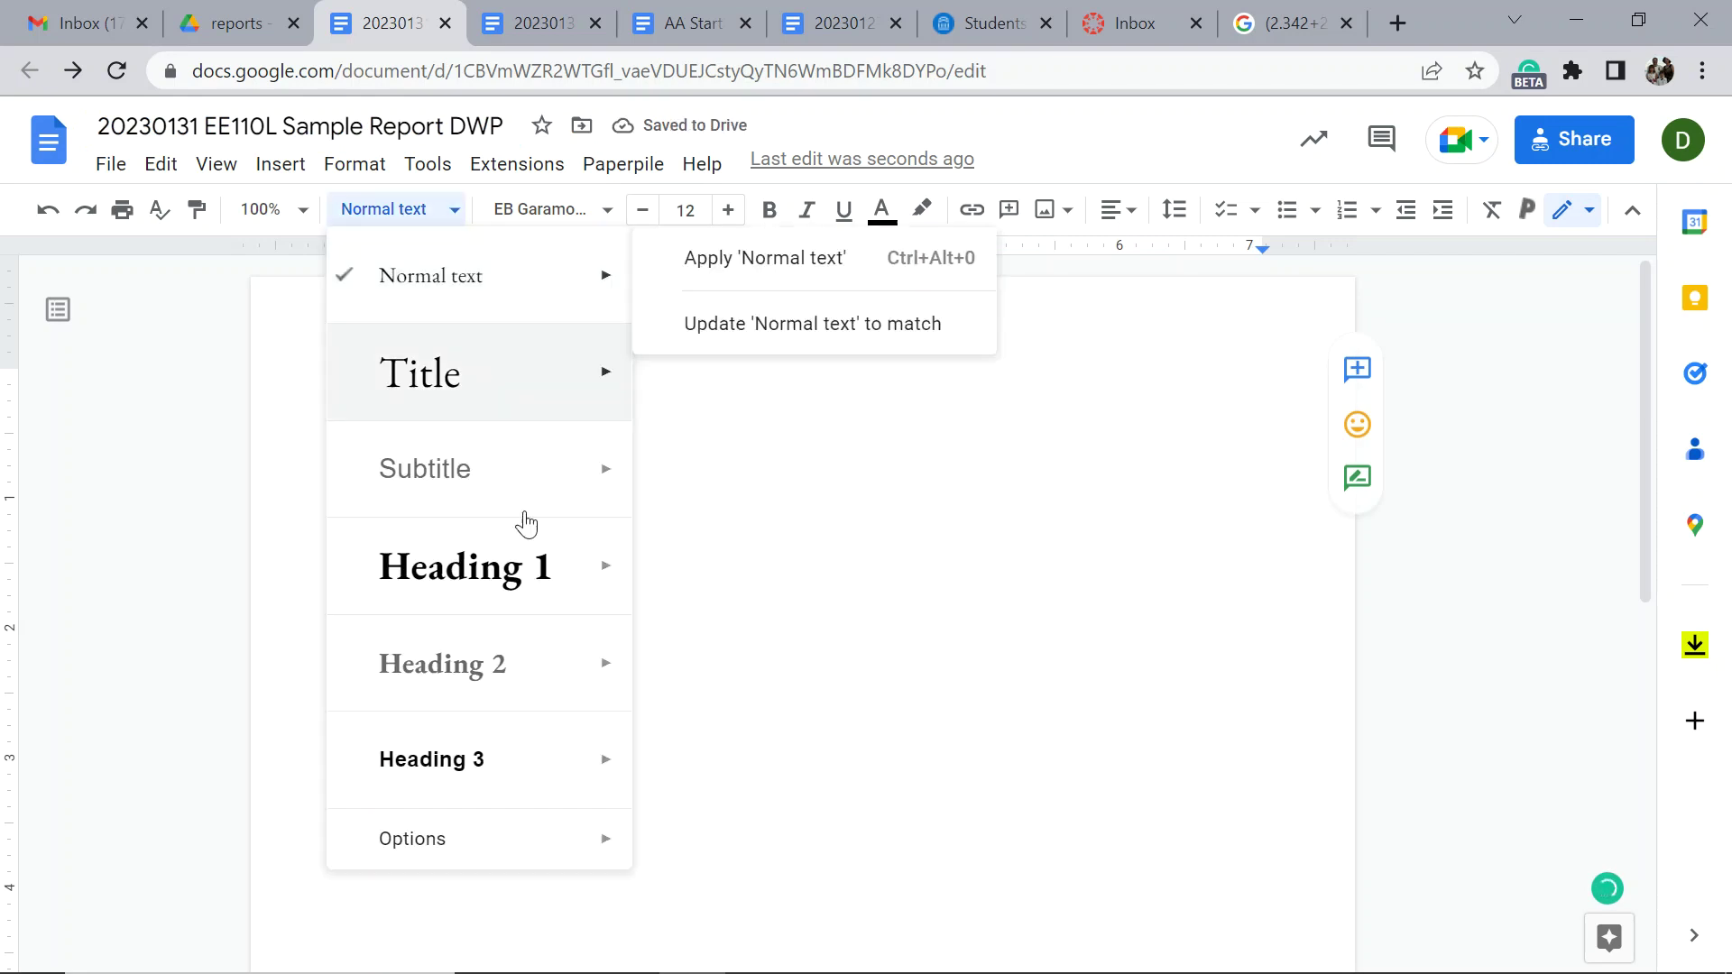
mouse_move(617, 377)
left_click(802, 365)
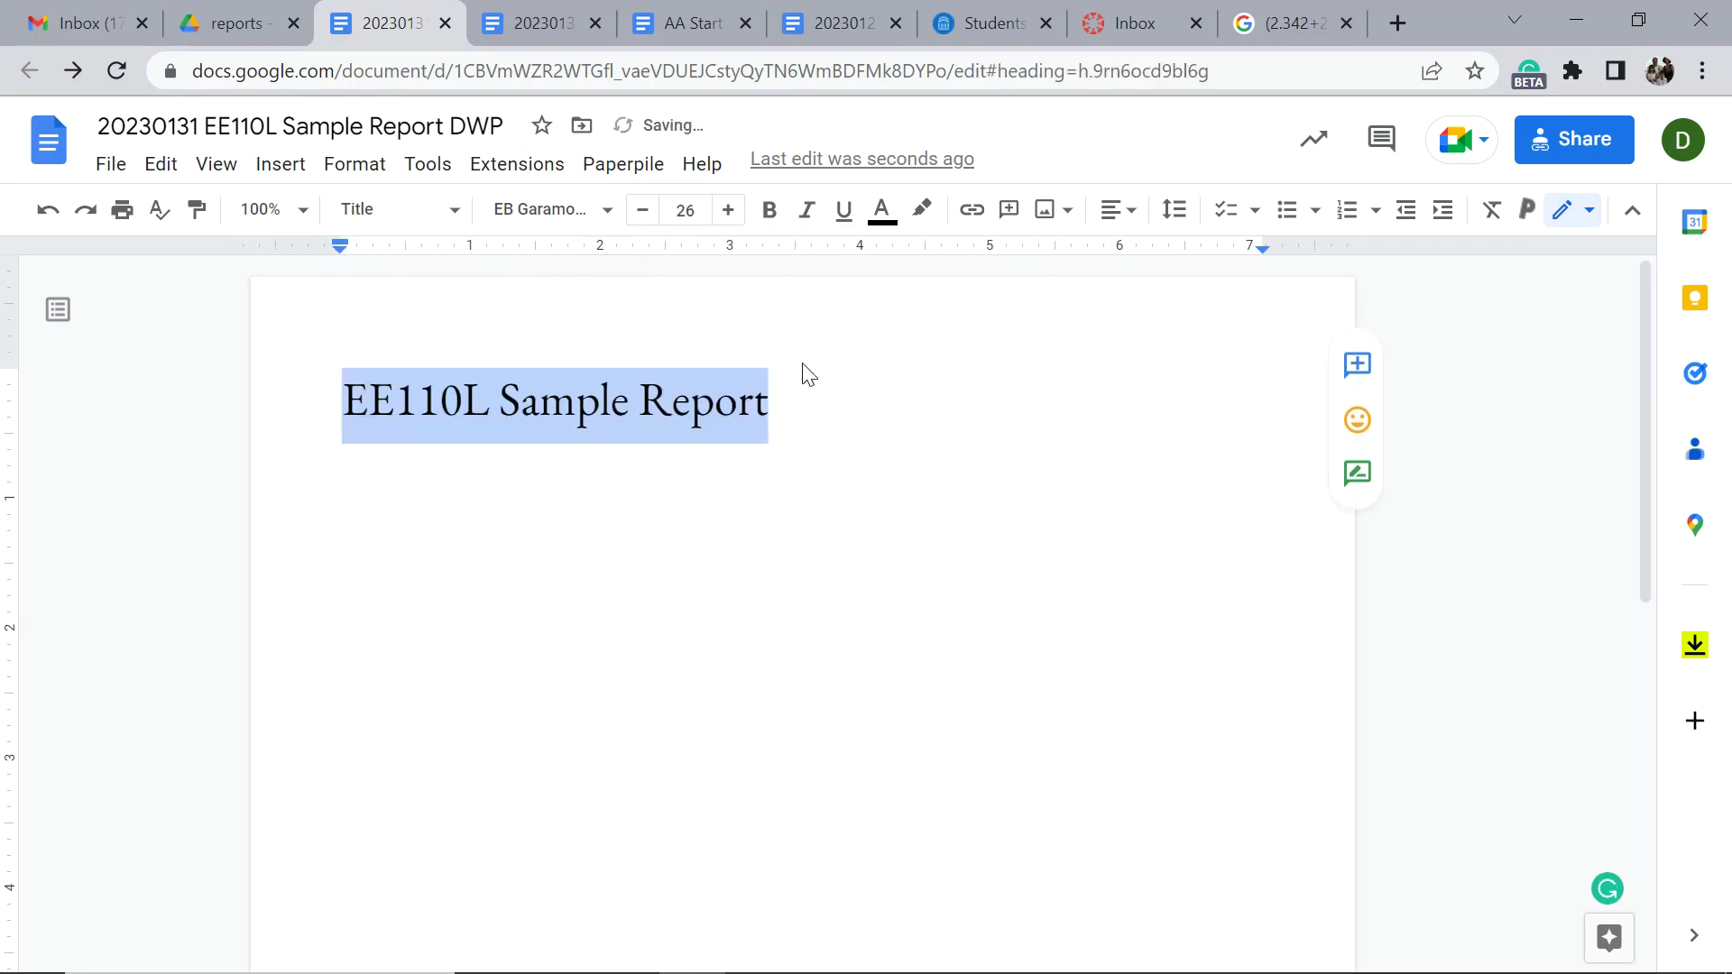
left_click(847, 418)
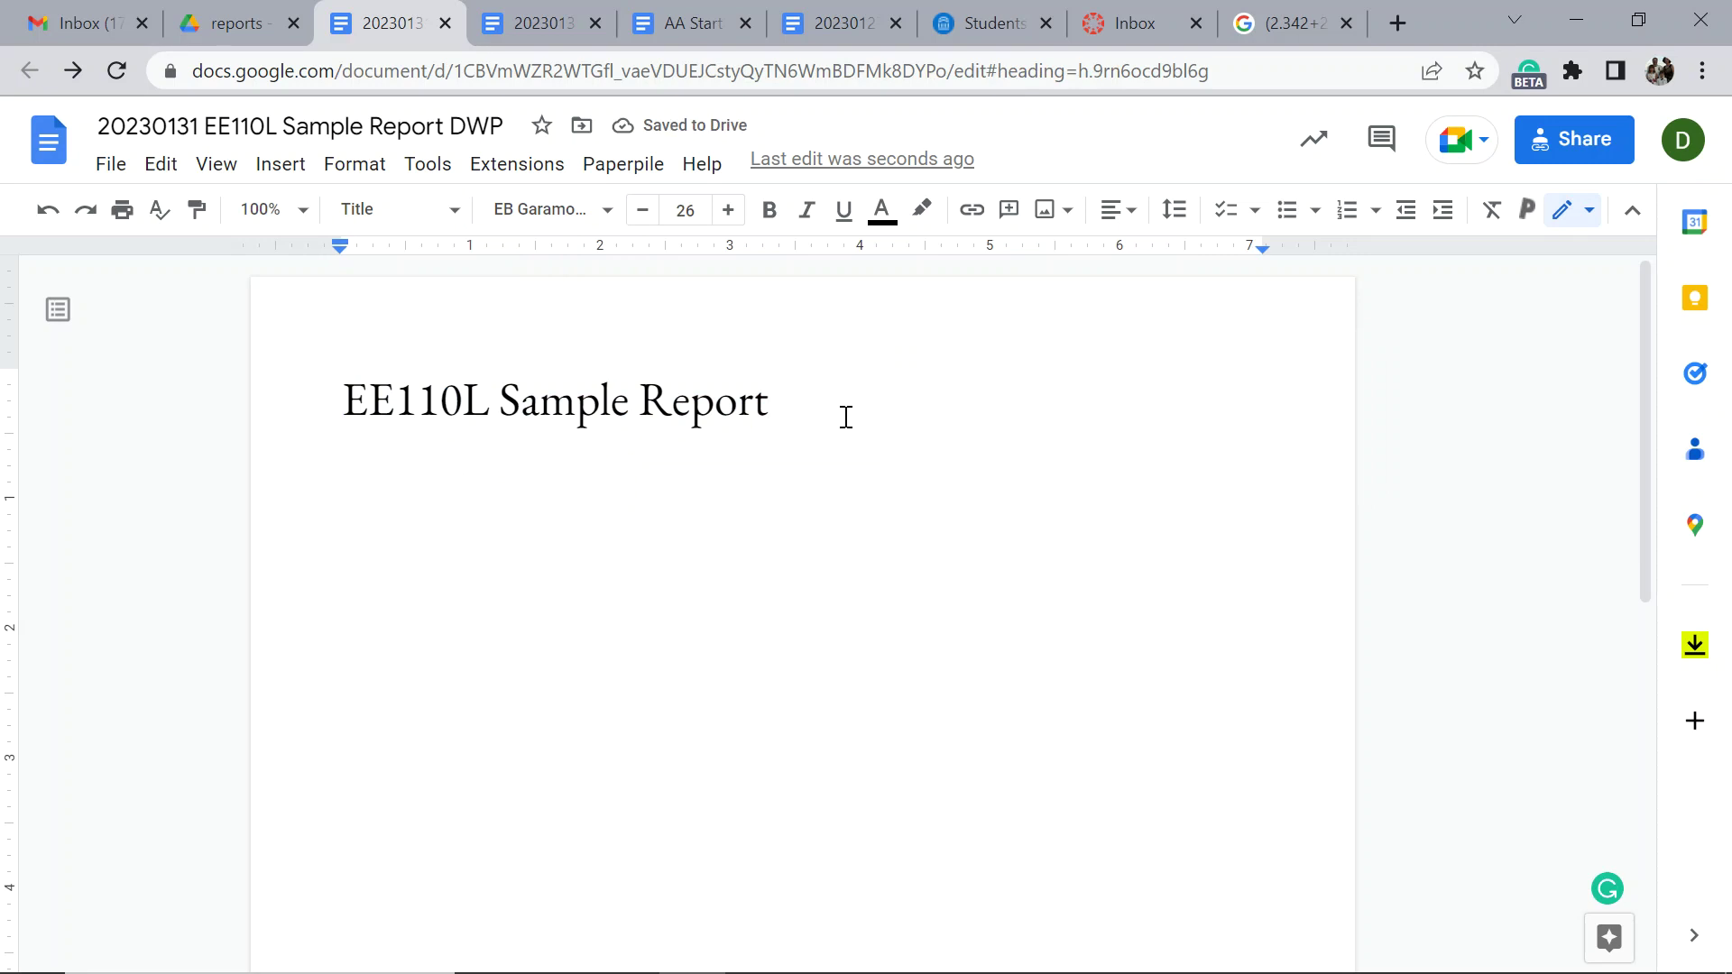
key("Return")
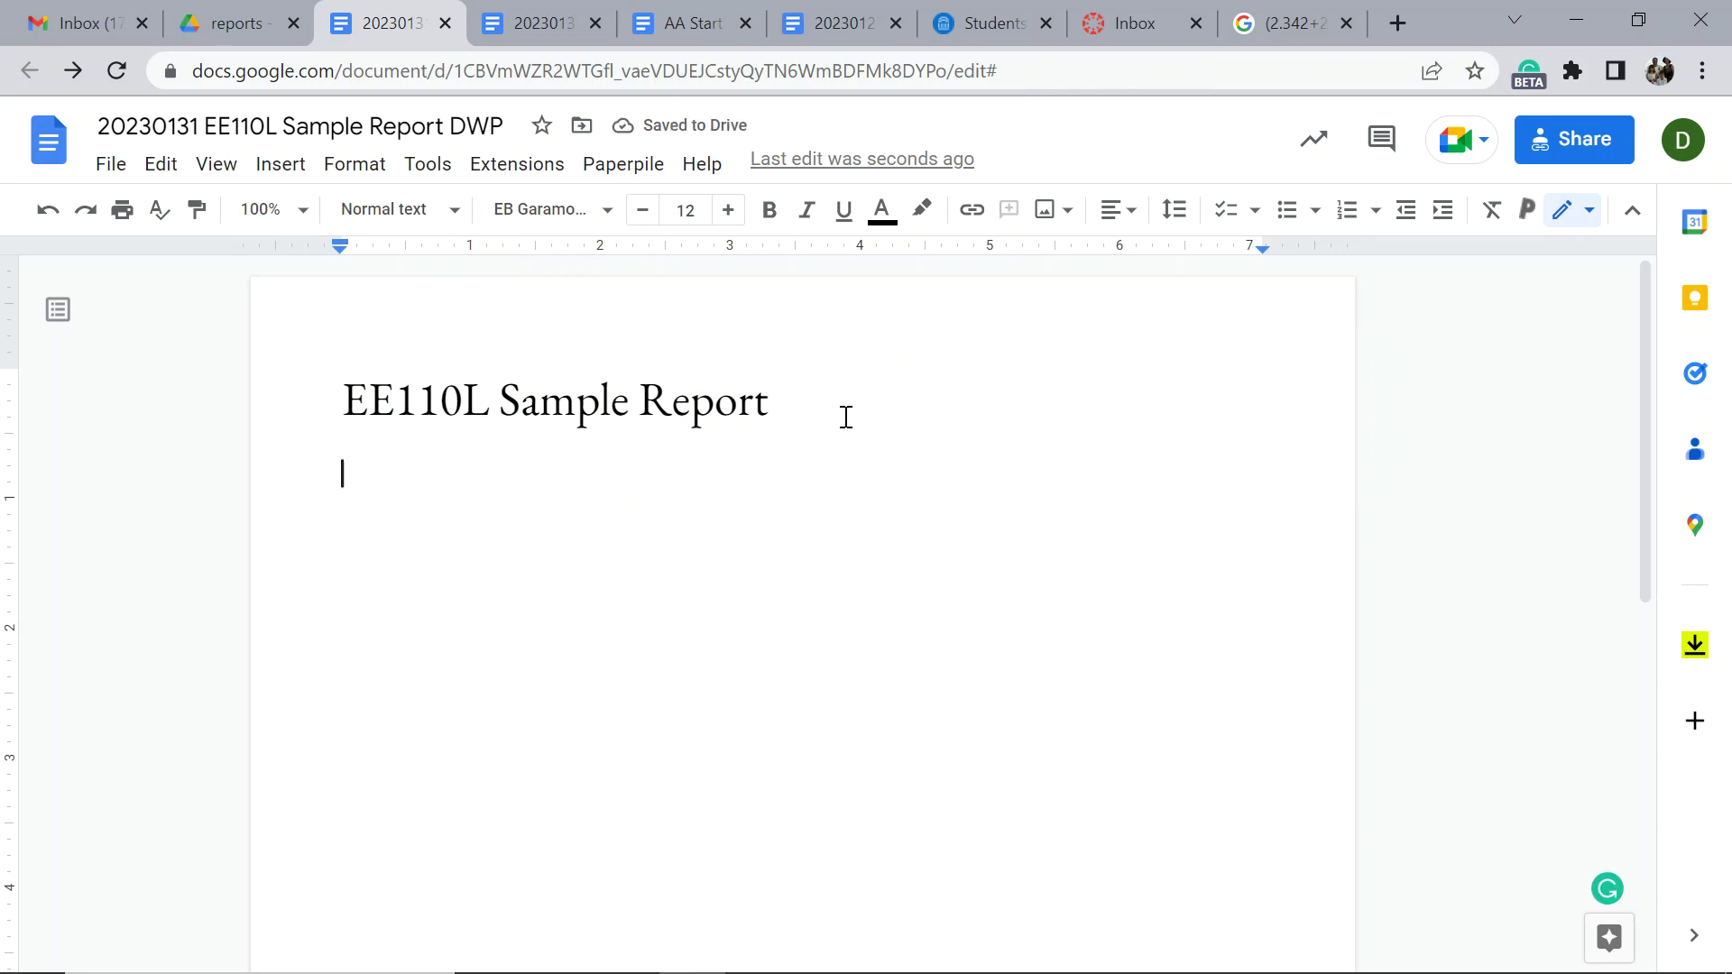
Type 'Name Student ID' under the title, fixing typos, and start a new line.
type("Nme")
key("BackSpace")
key("BackSpace")
type("Name")
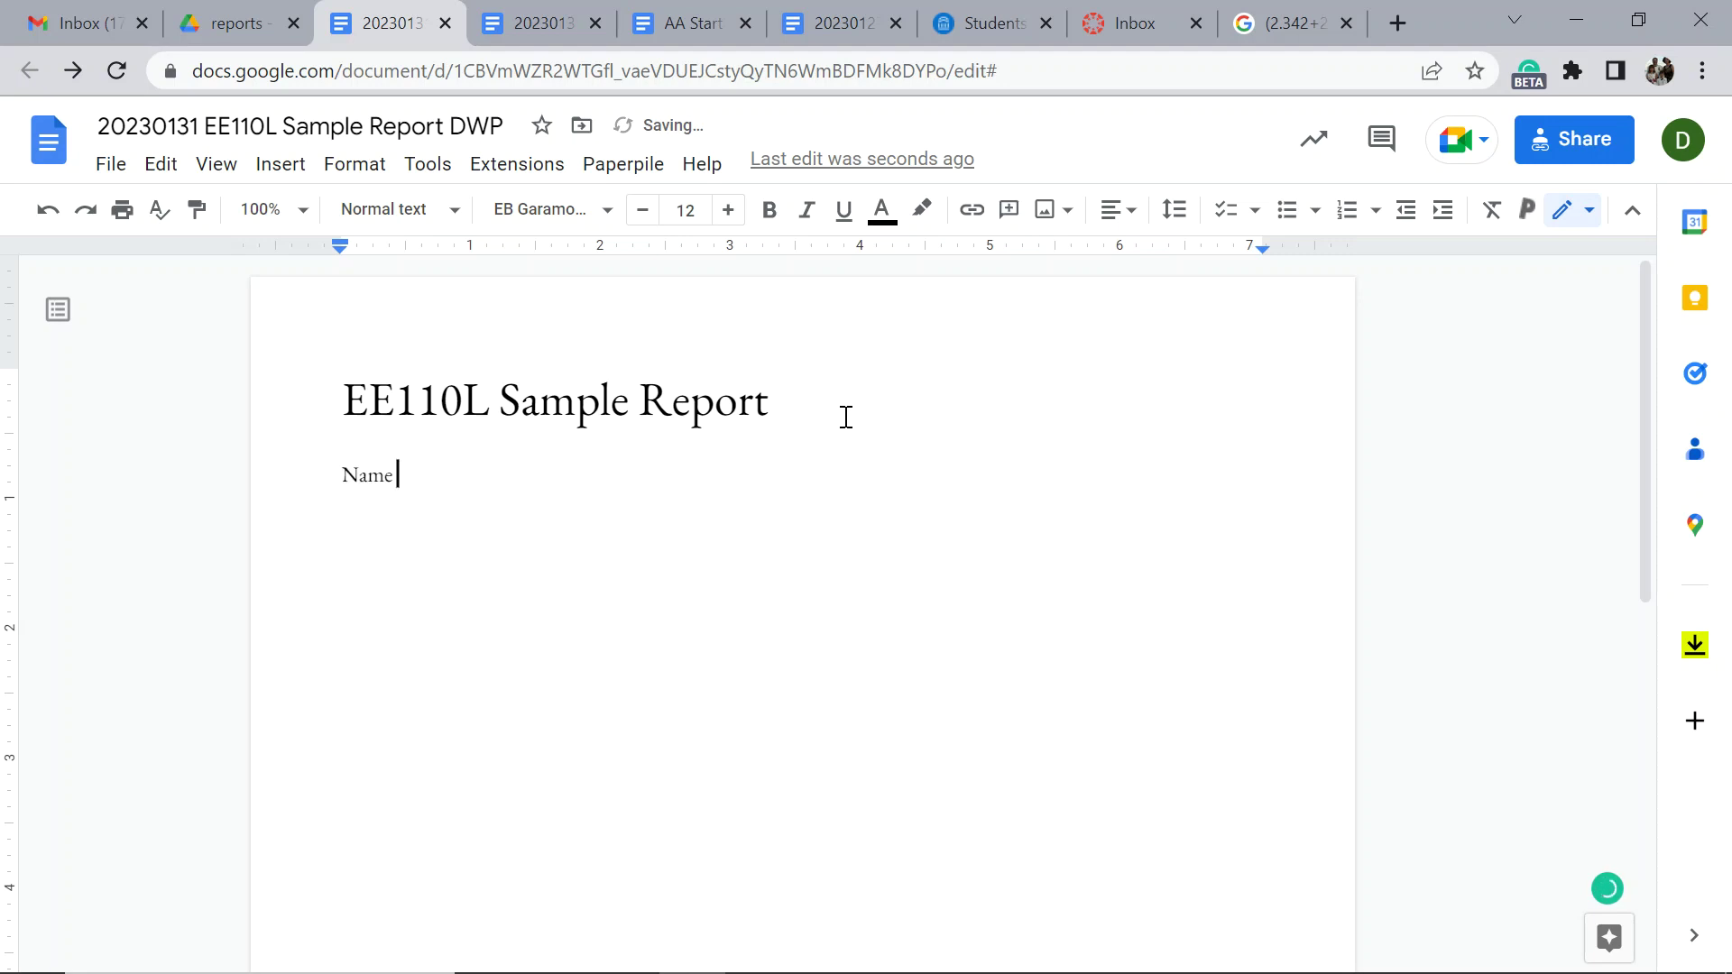
type(" Stun")
type("det IDD")
key("BackSpace")
key("BackSpace")
type("D")
left_click(448, 474)
key("BackSpace")
key("BackSpace")
type("de")
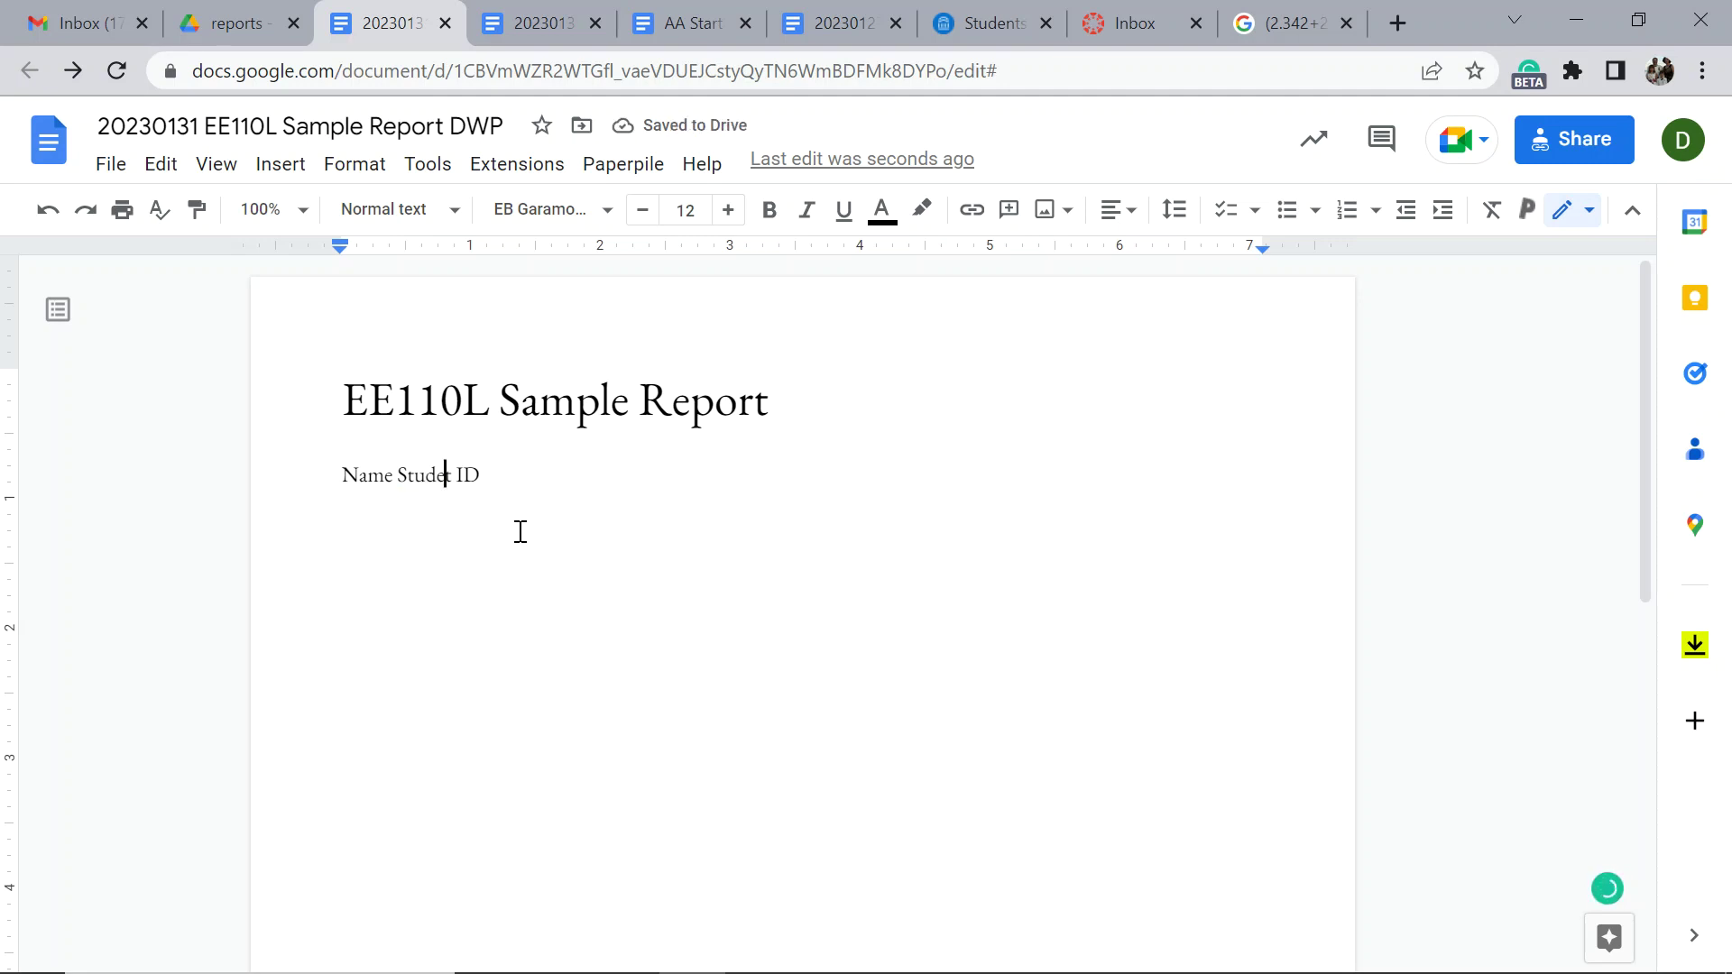
type("n")
key("BackSpace")
key("BackSpace")
key("BackSpace")
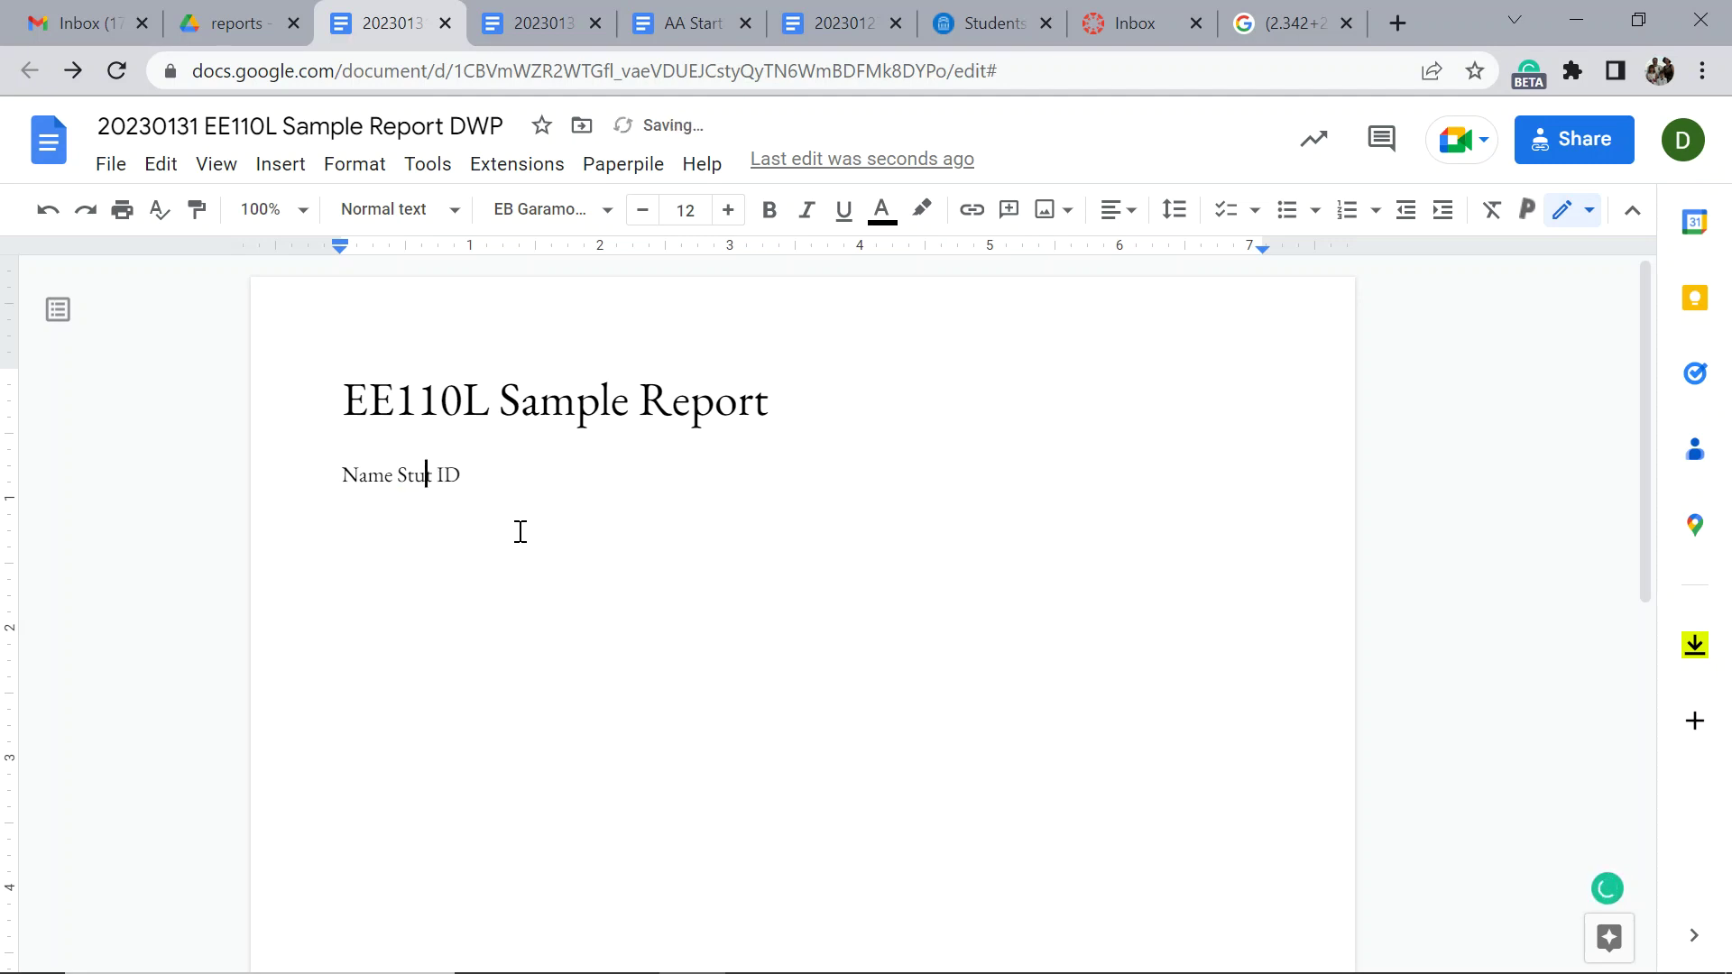
type("dent")
key("Delete")
left_click(562, 468)
key("Return")
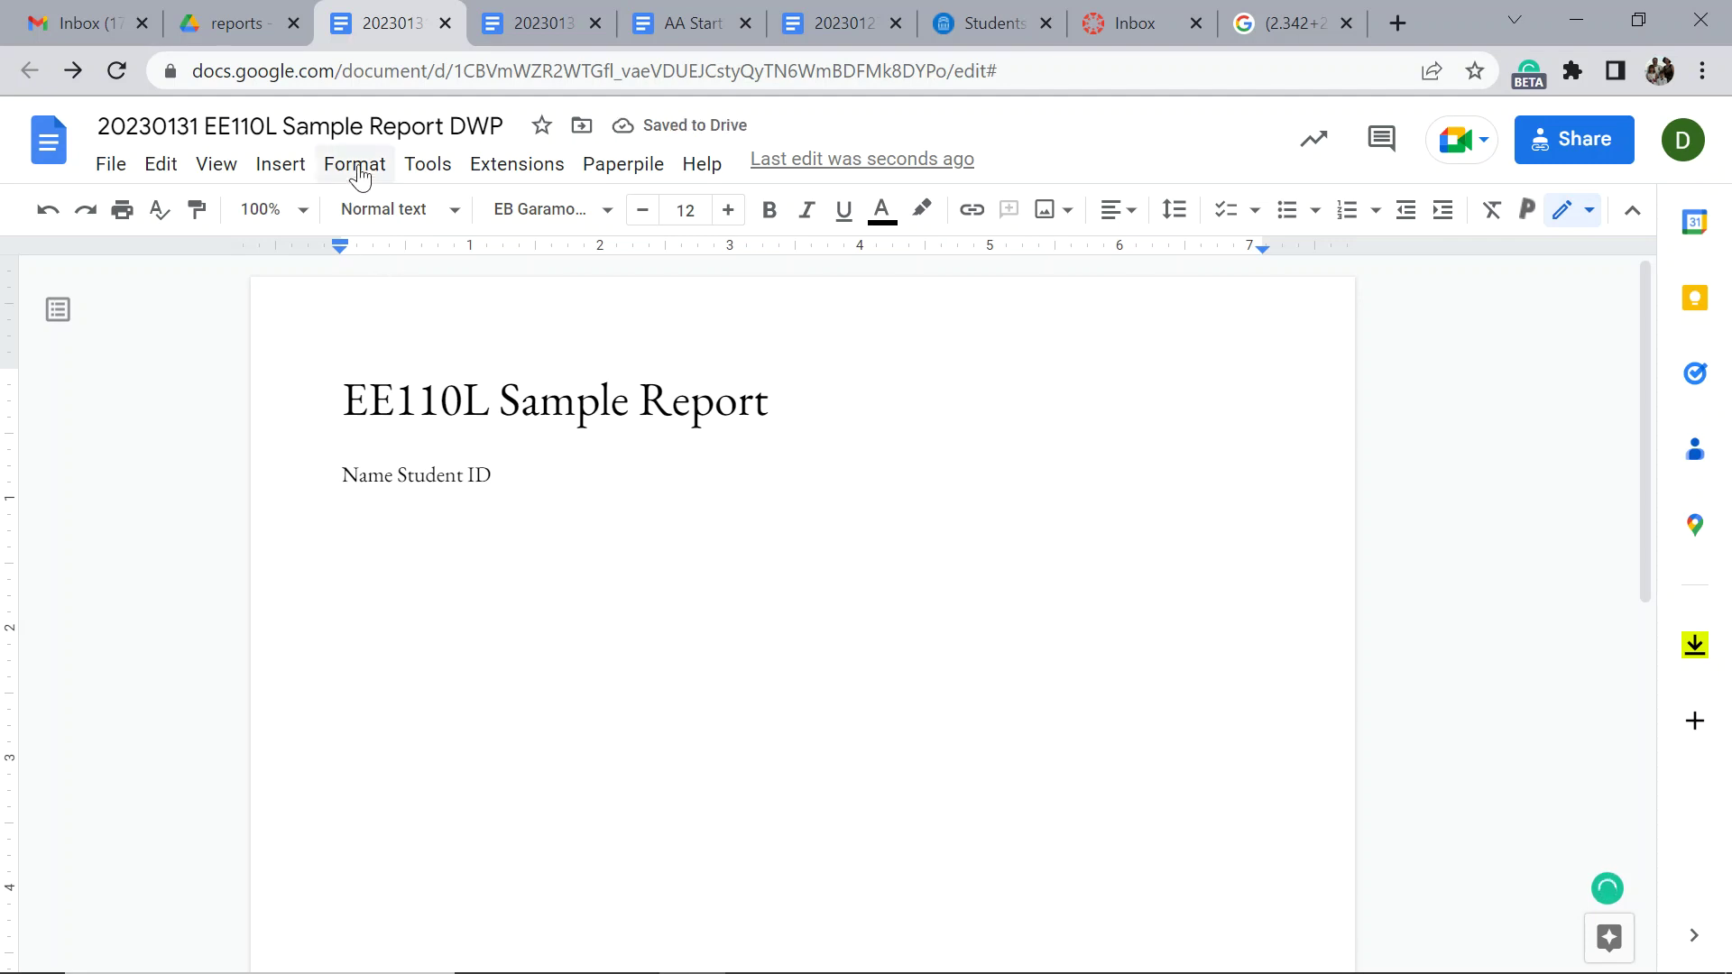
Add 'Abstract' as a Heading 1 and start a normal line below it.
left_click(343, 216)
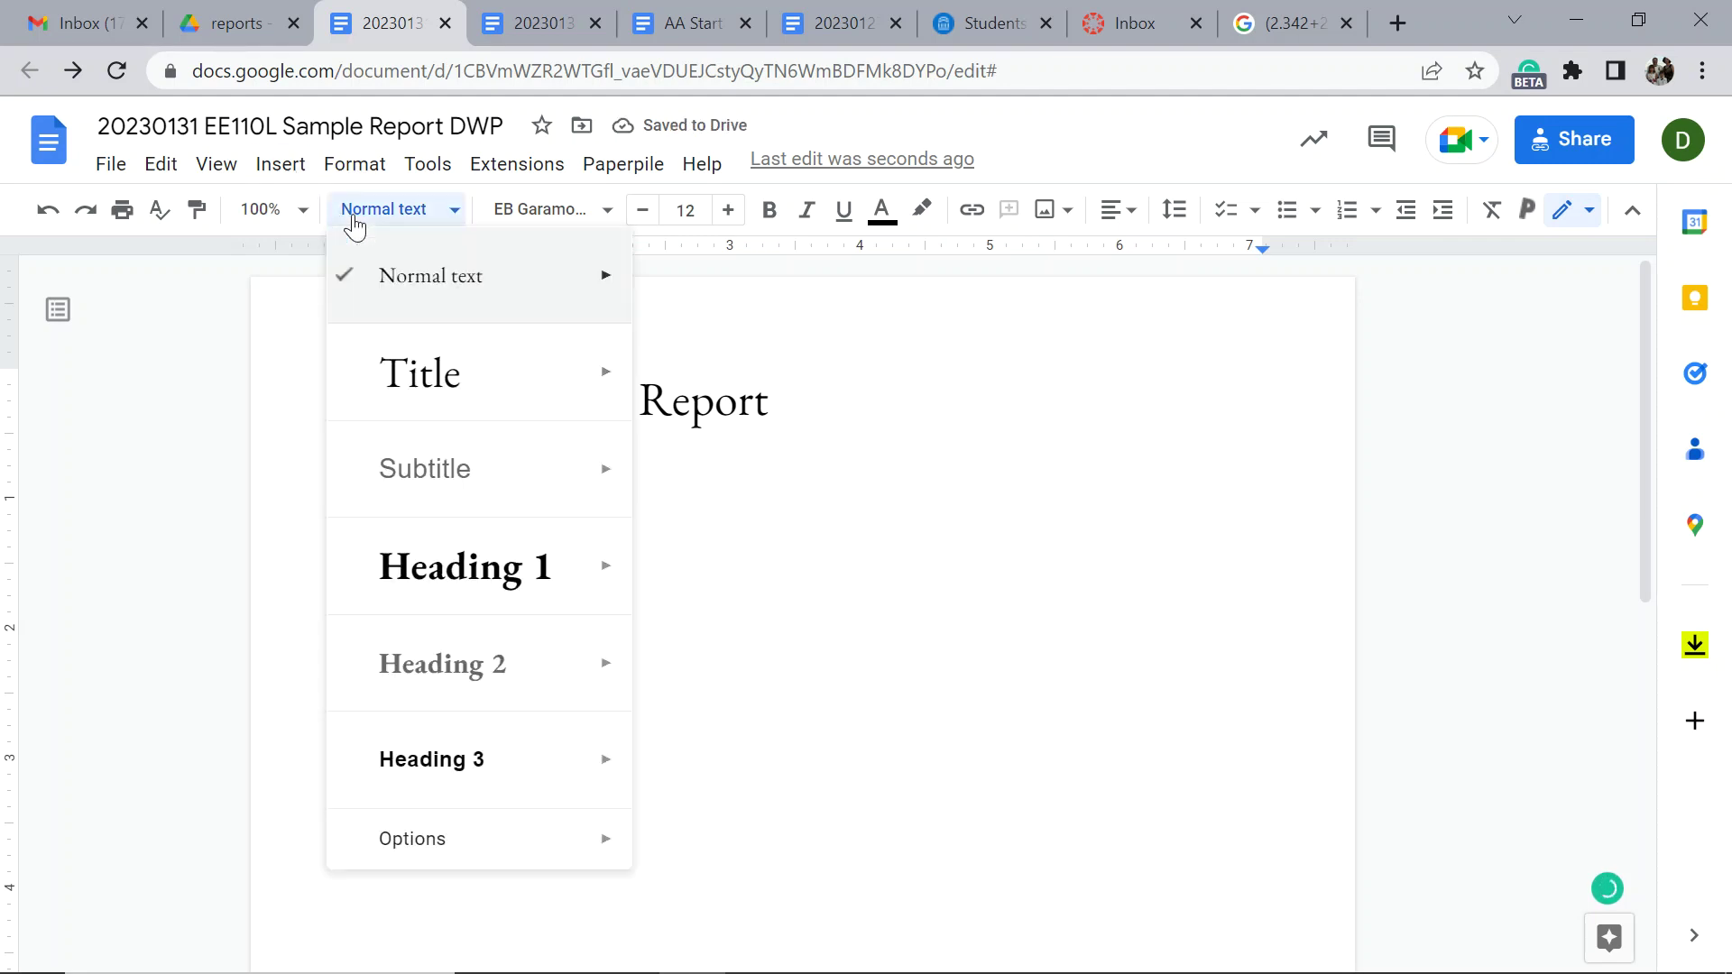
mouse_move(479, 591)
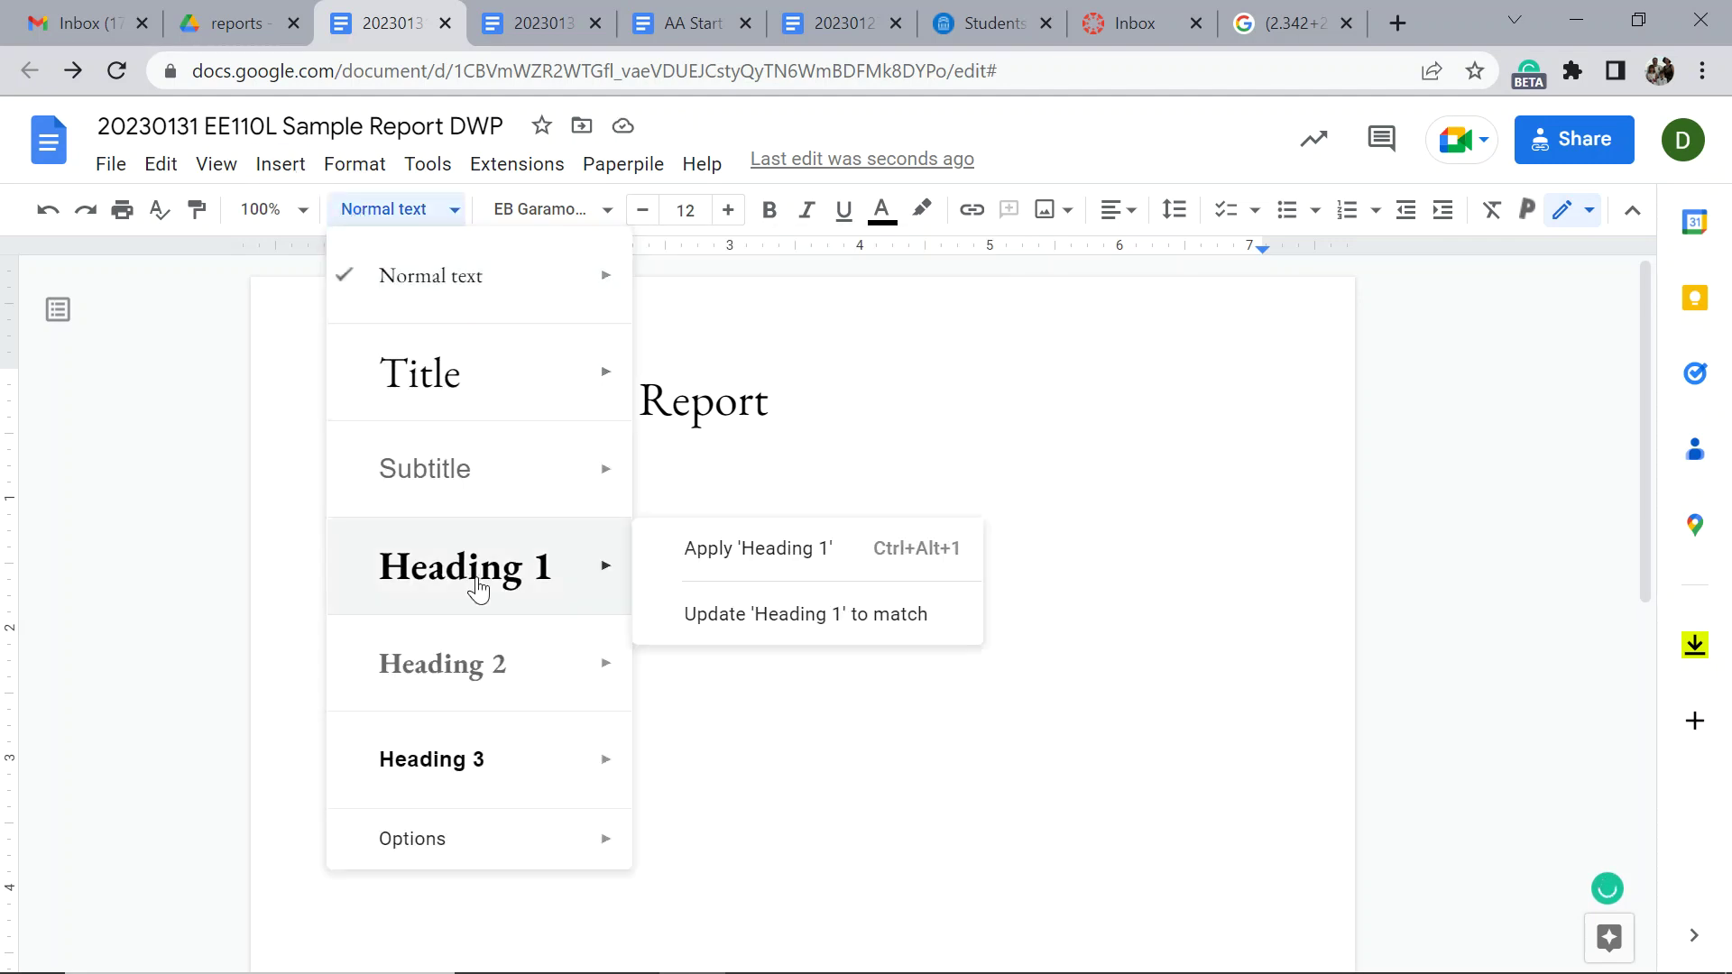
left_click(734, 561)
type("Abstract")
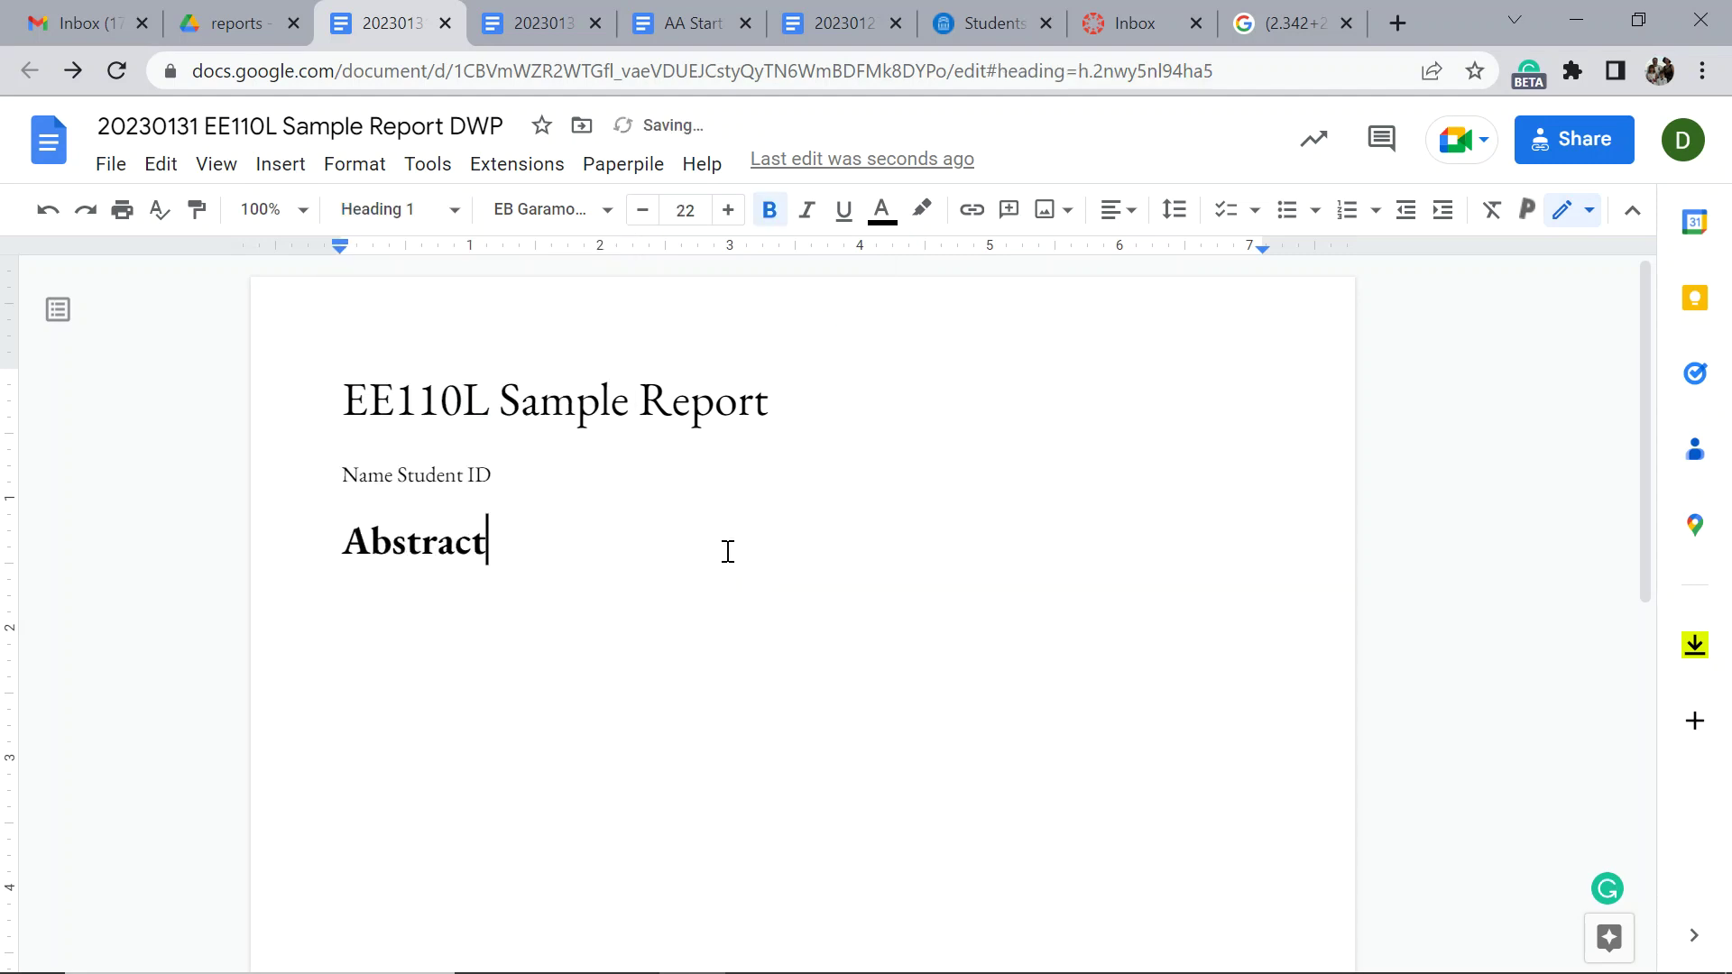
key("Return")
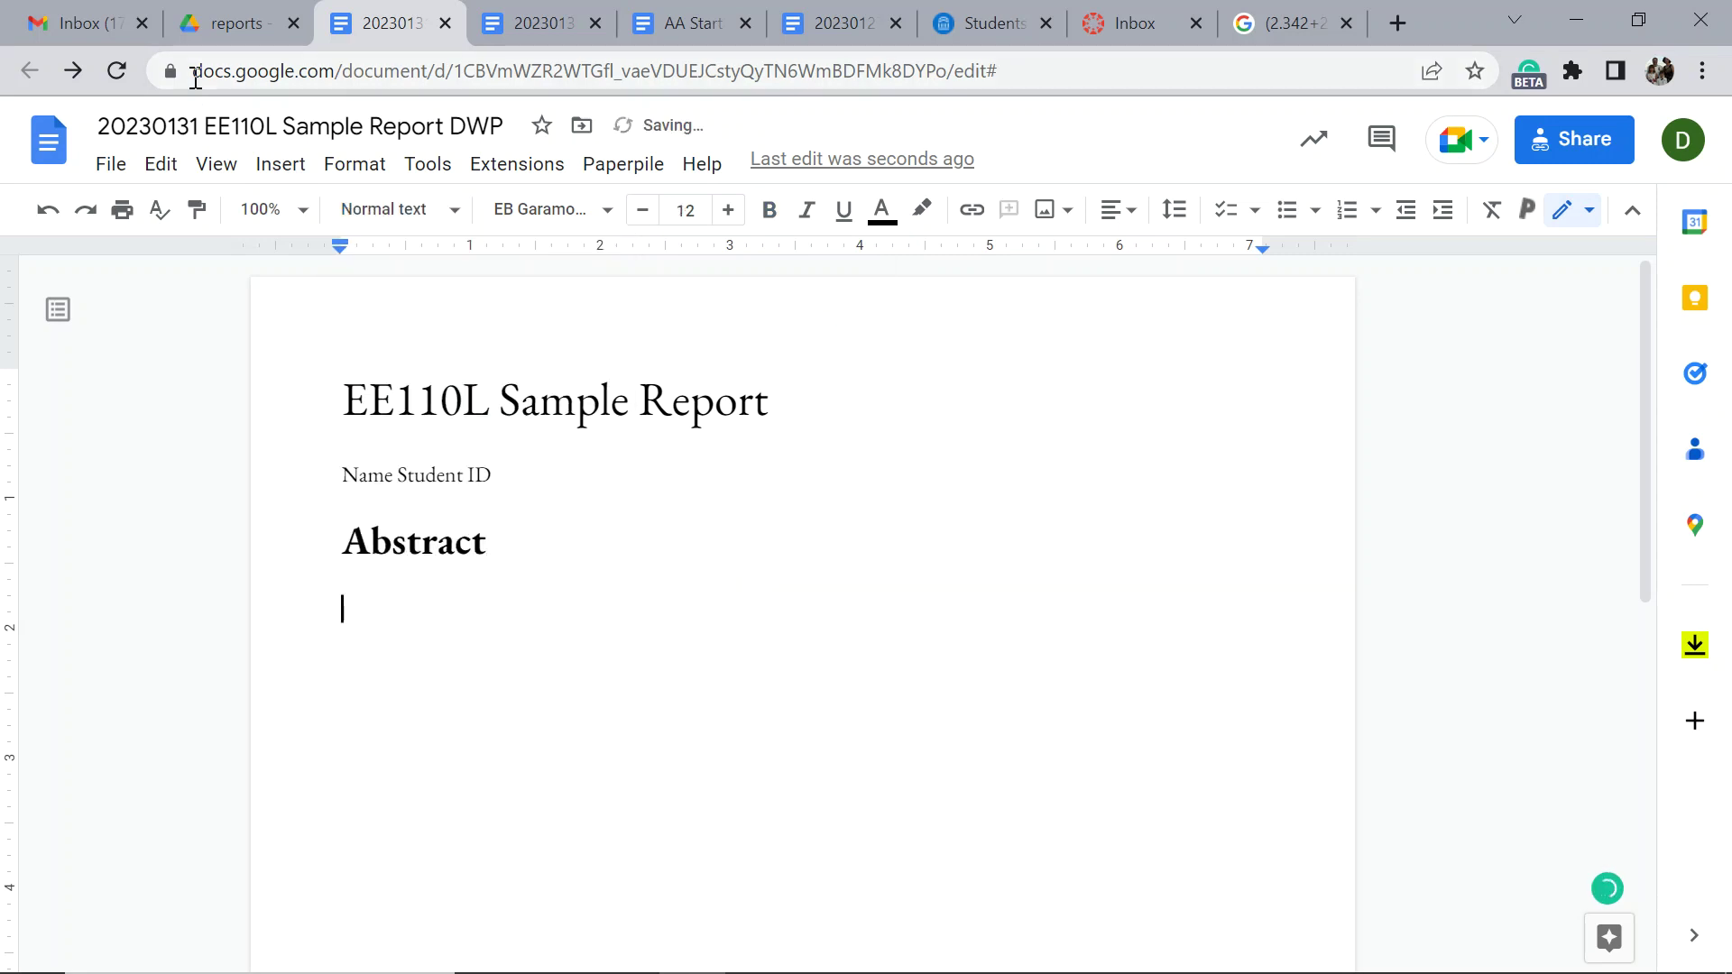
left_click(447, 215)
left_click(935, 662)
Type the section lines Theory, Methods and REsults and Disucssion.
type("TH")
key("BackSpace")
key("BackSpace")
key("BackSpace")
type("heory")
key("Return")
type("Methods")
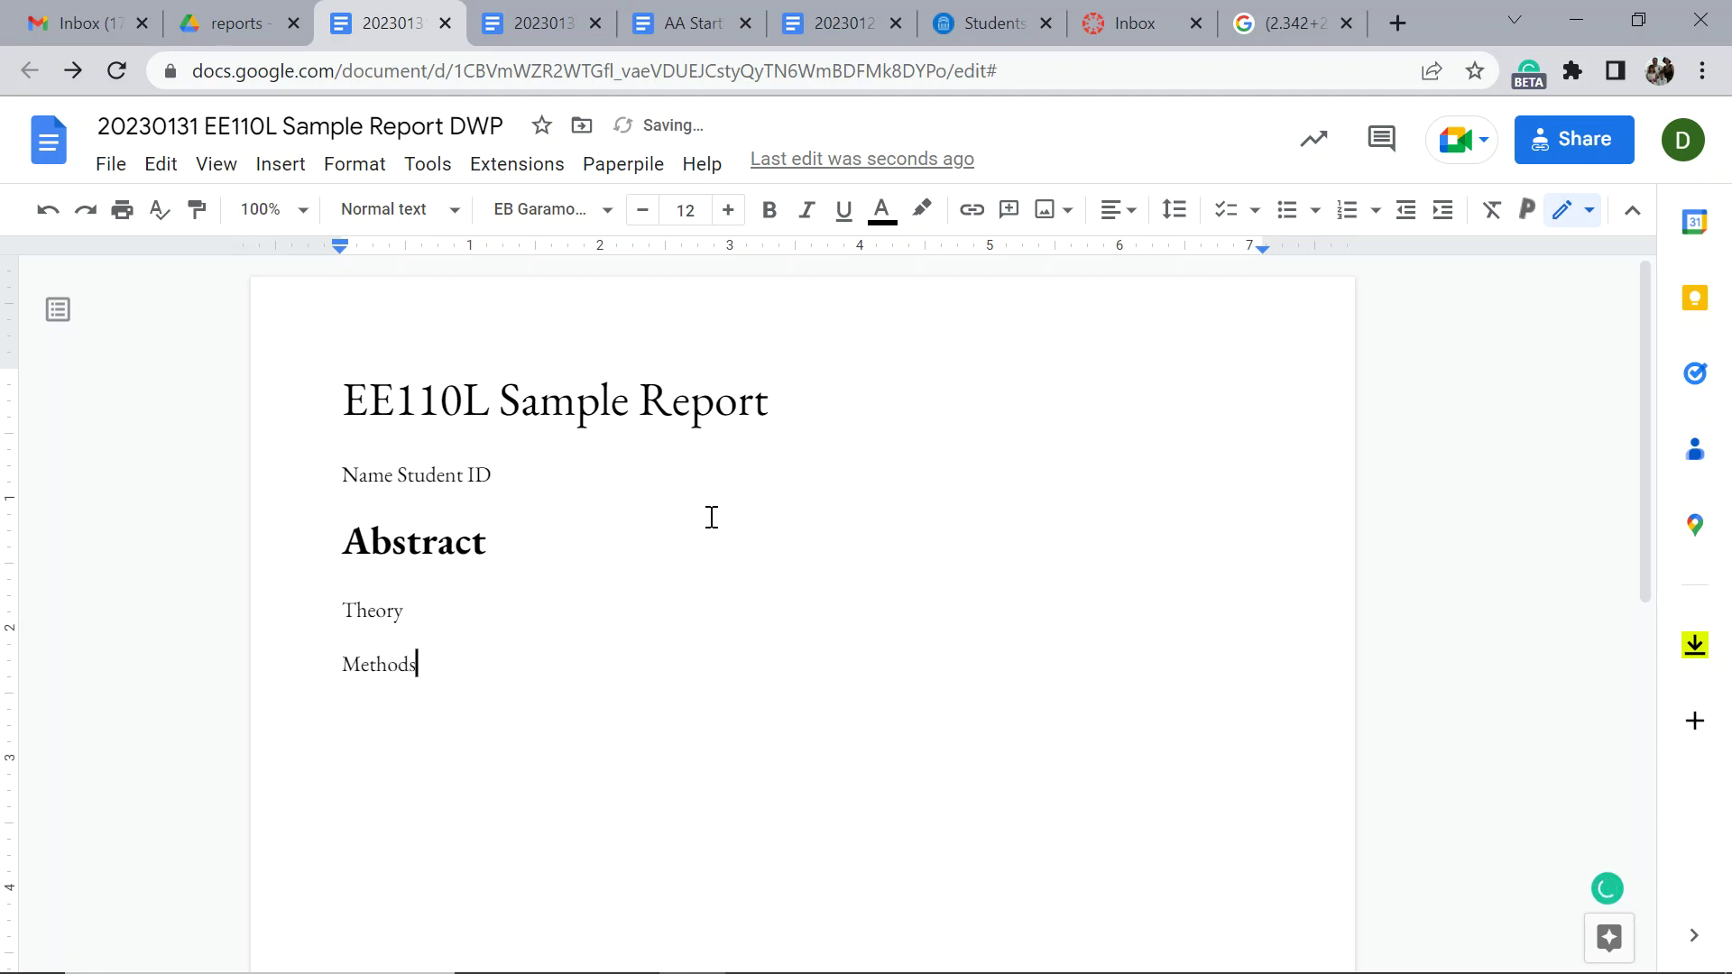
key("Return")
type("REsults and Disucssion")
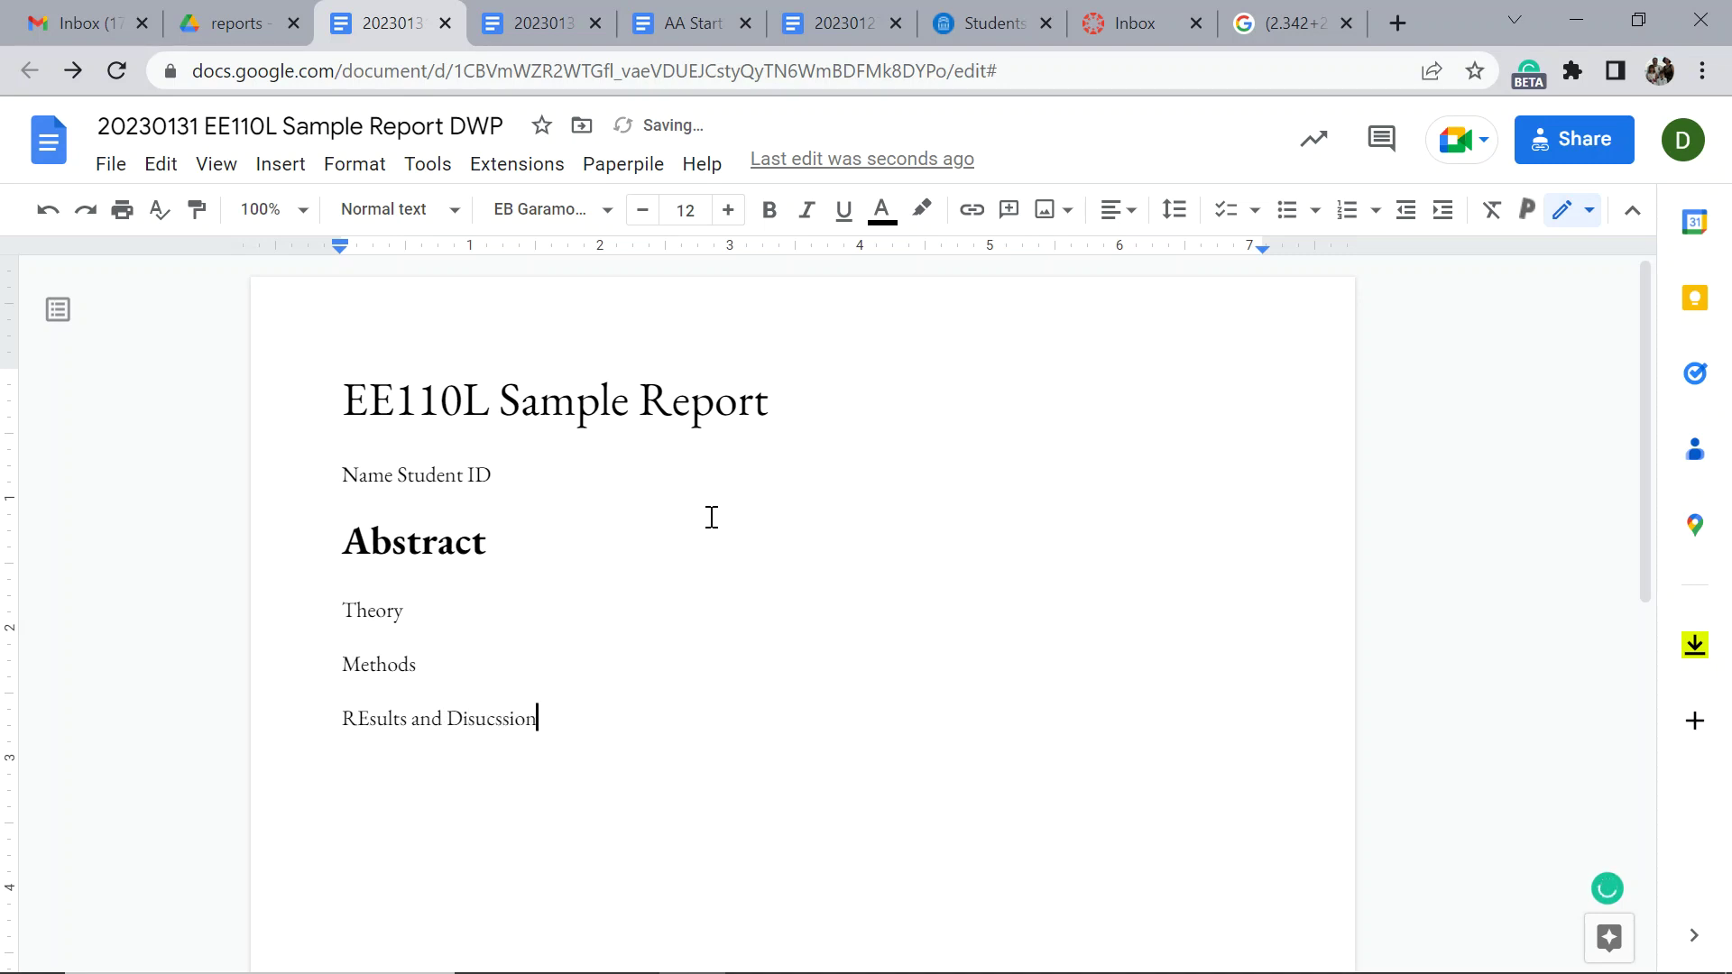
key("Return")
Add Conclutions and References lines and accept the Discussion spelling fix.
type("Con")
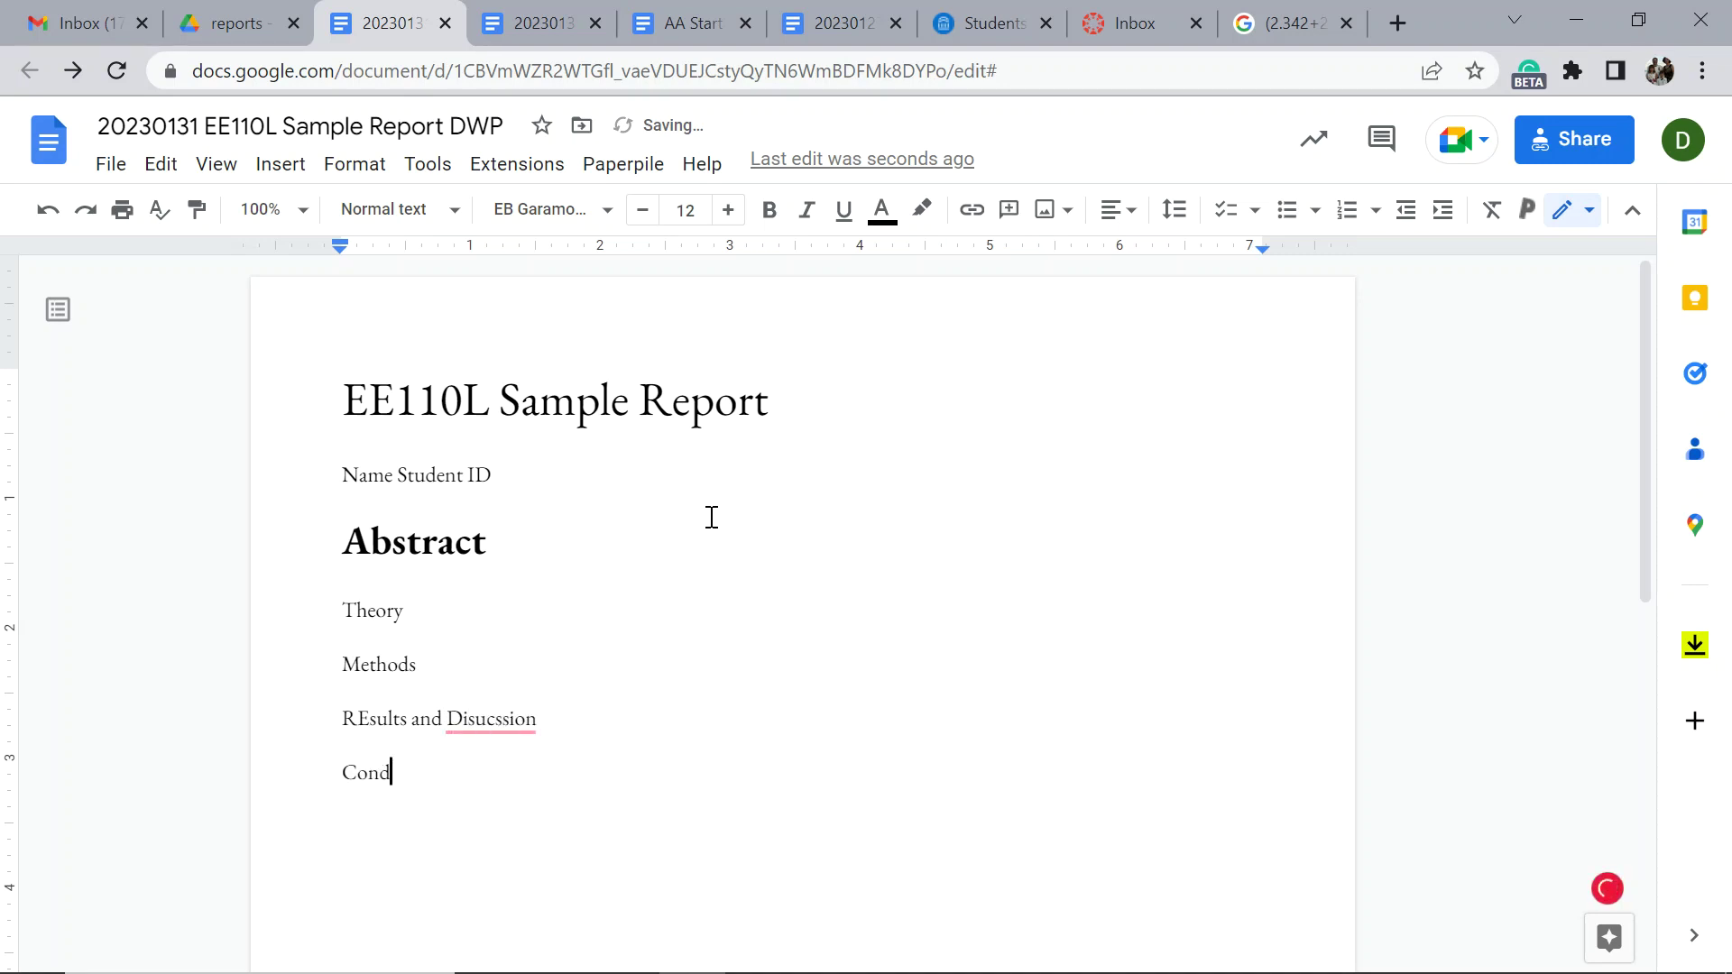
type("clutions")
key("Return")
type("REfern")
key("BackSpace")
key("BackSpace")
key("BackSpace")
type("efercnes")
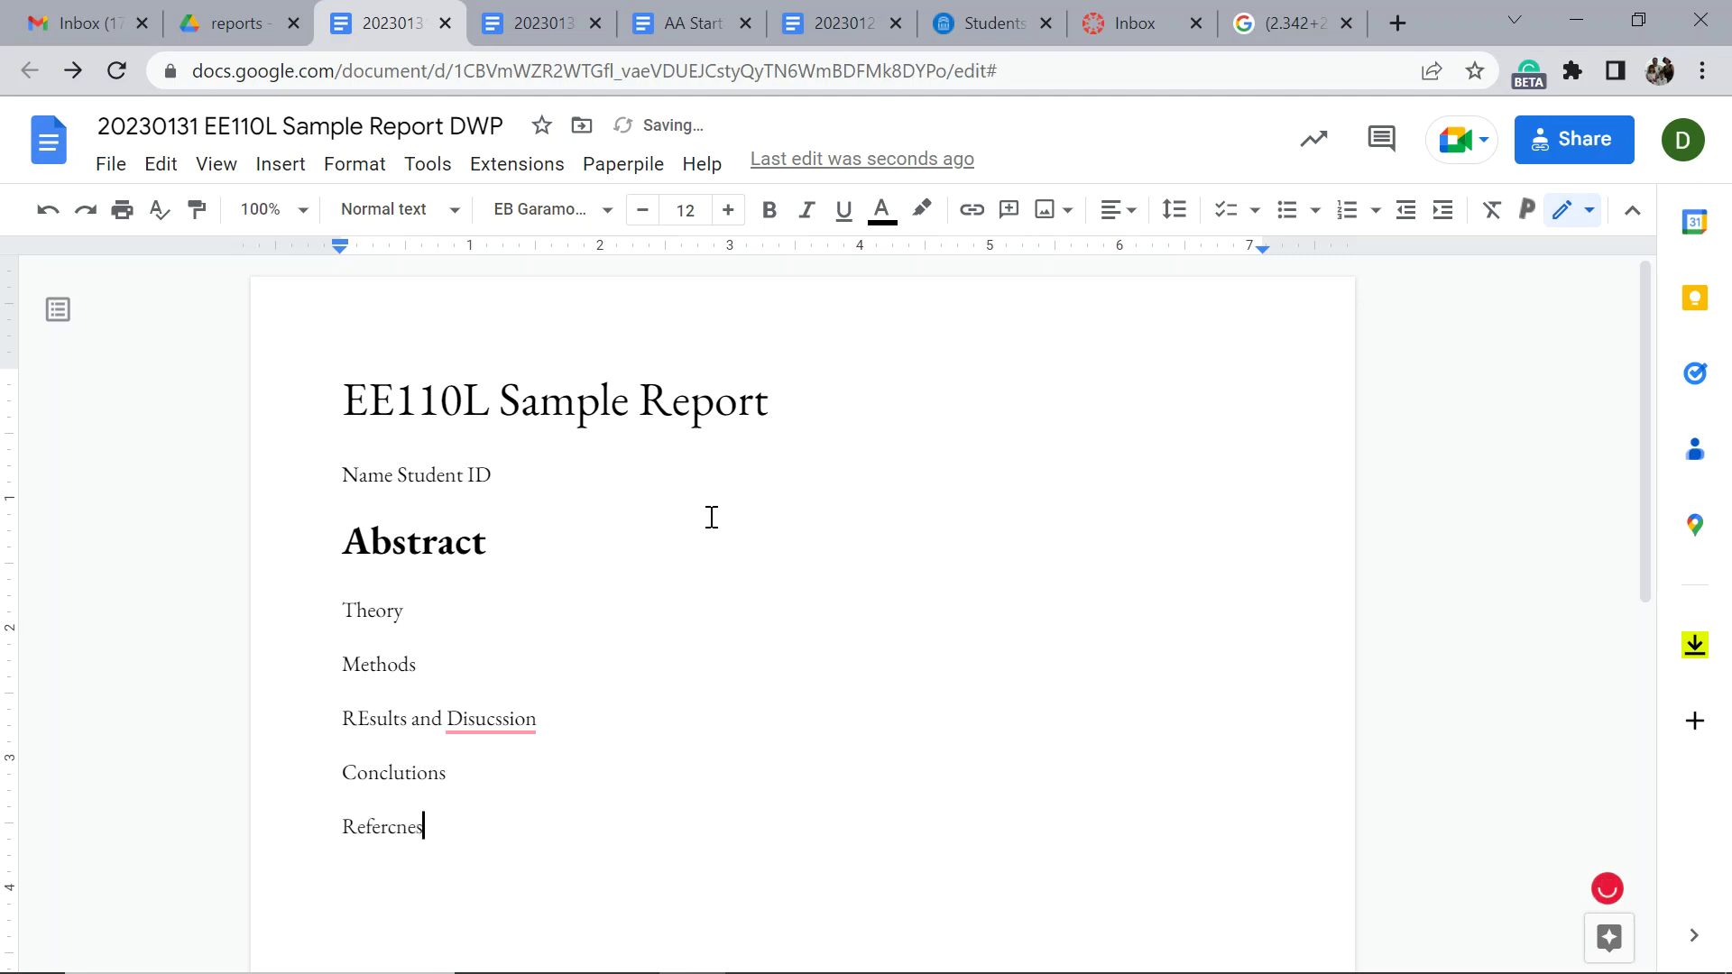
key("BackSpace")
key("BackSpace")
key("BackSpace")
key("BackSpace")
type("rences")
mouse_move(463, 719)
left_click(478, 777)
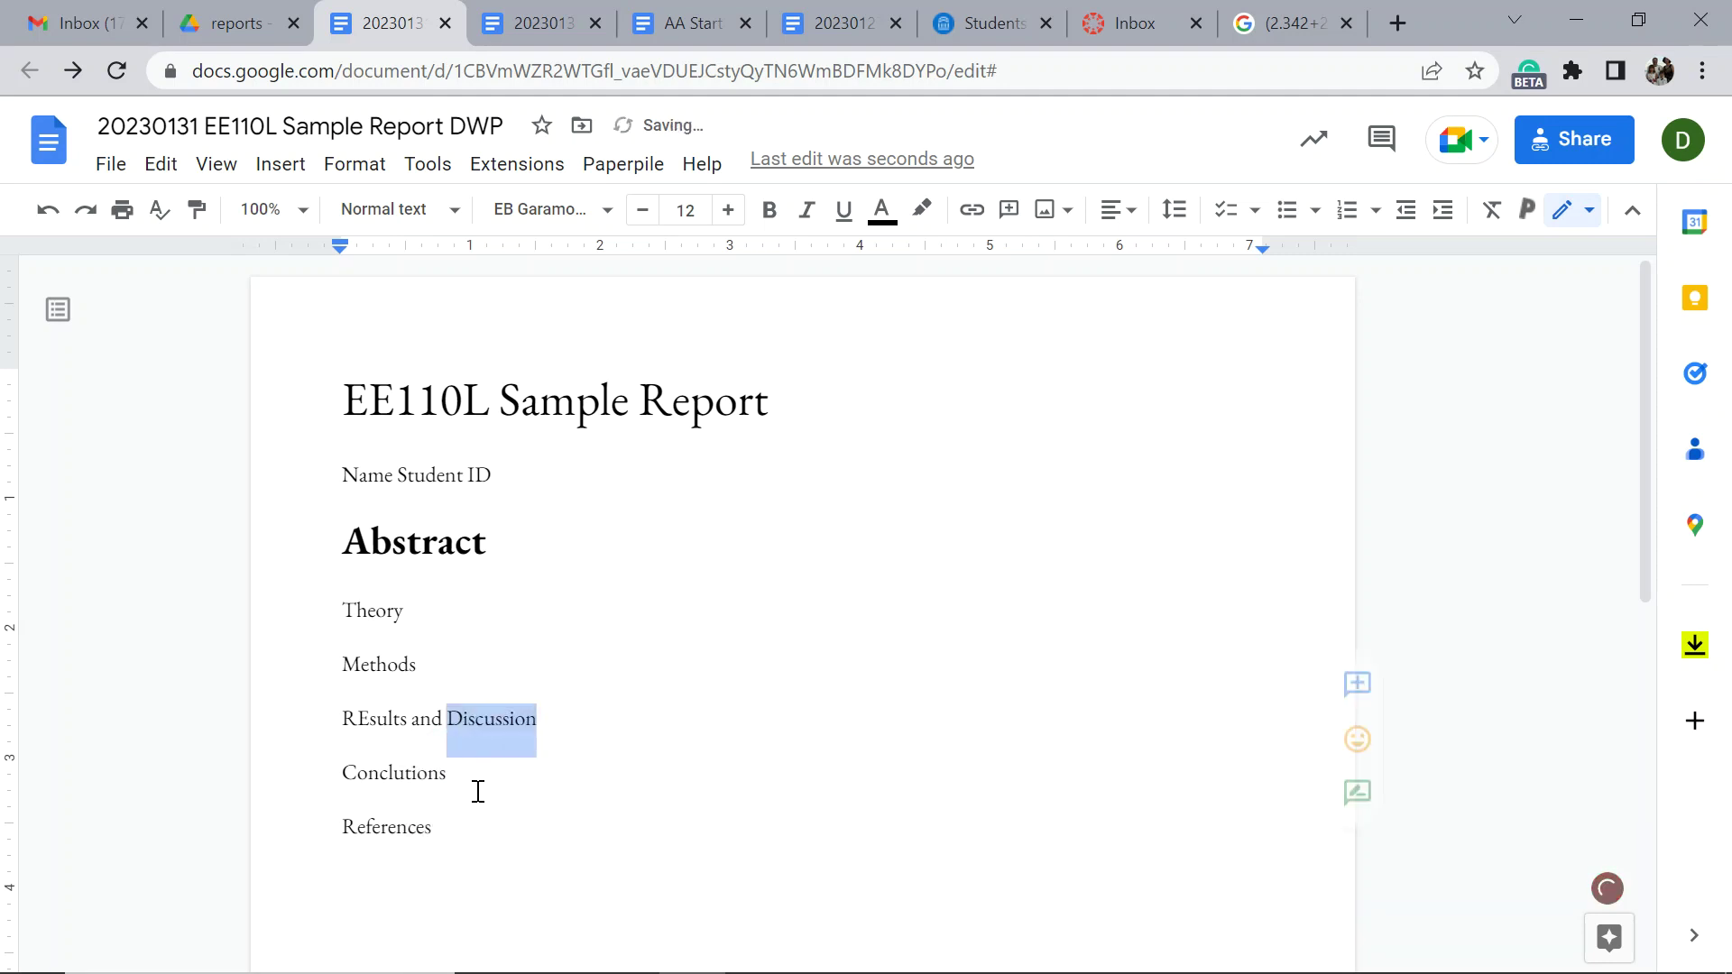
Correct Conclutions to Conclusions and REsults to Results, and add an 'ads' line under Theory.
right_click(395, 773)
left_click(538, 485)
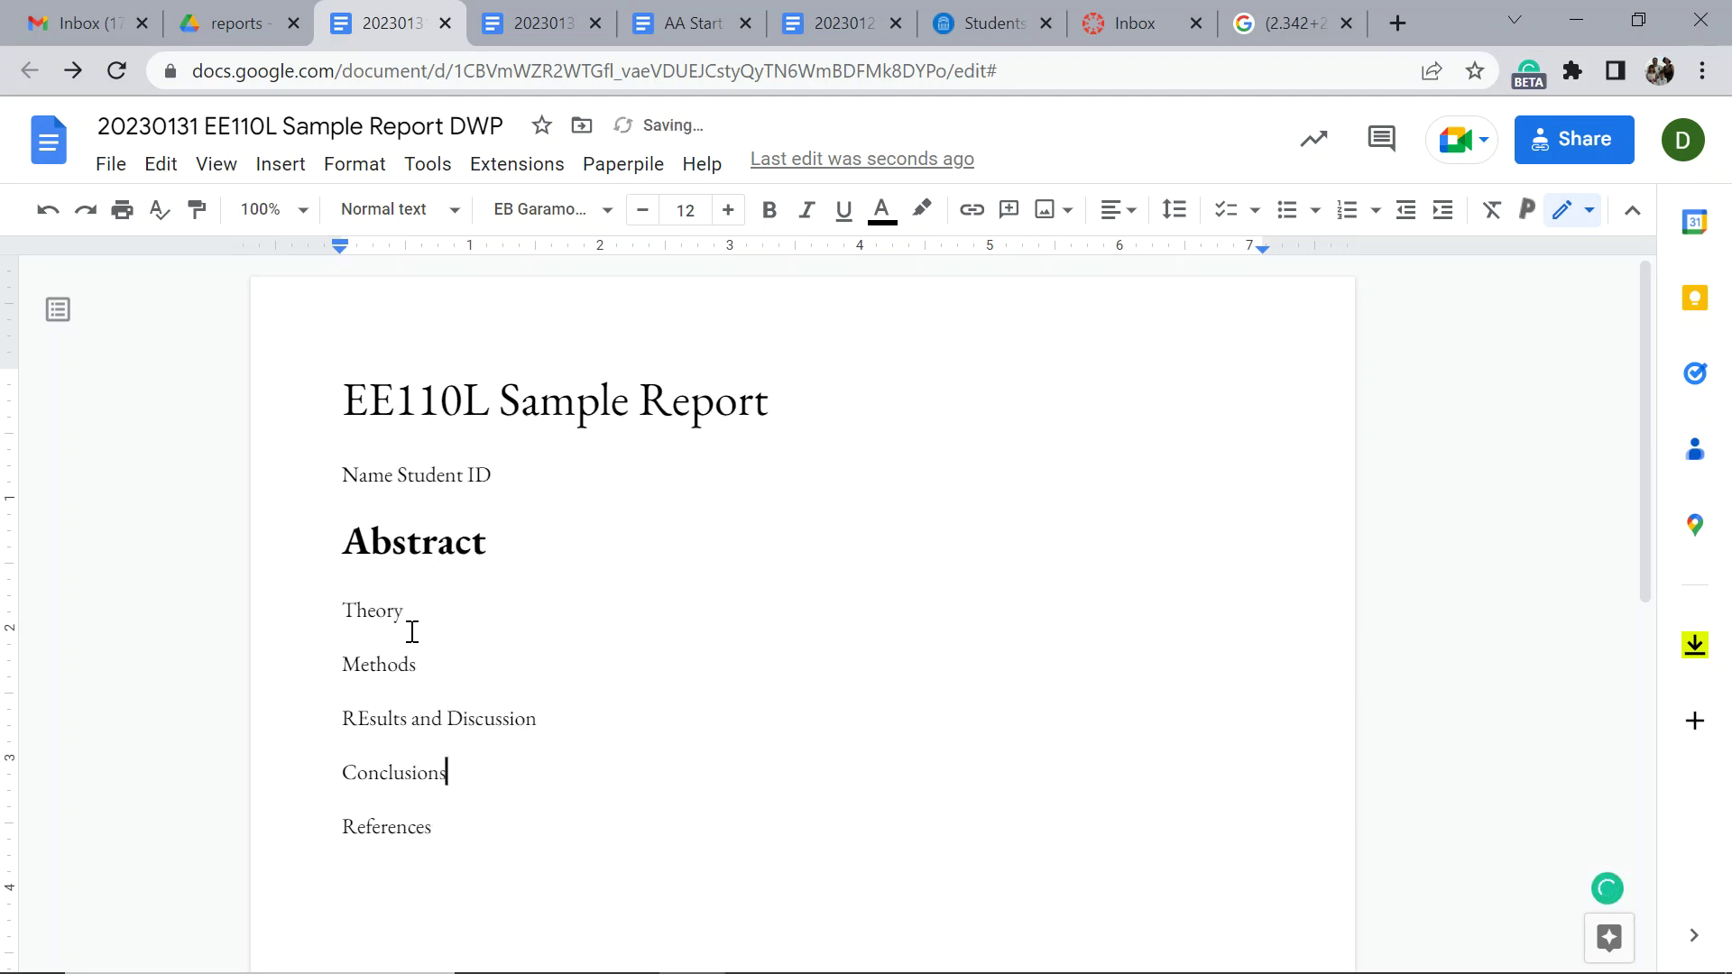
left_click(363, 721)
key("BackSpace")
type("e")
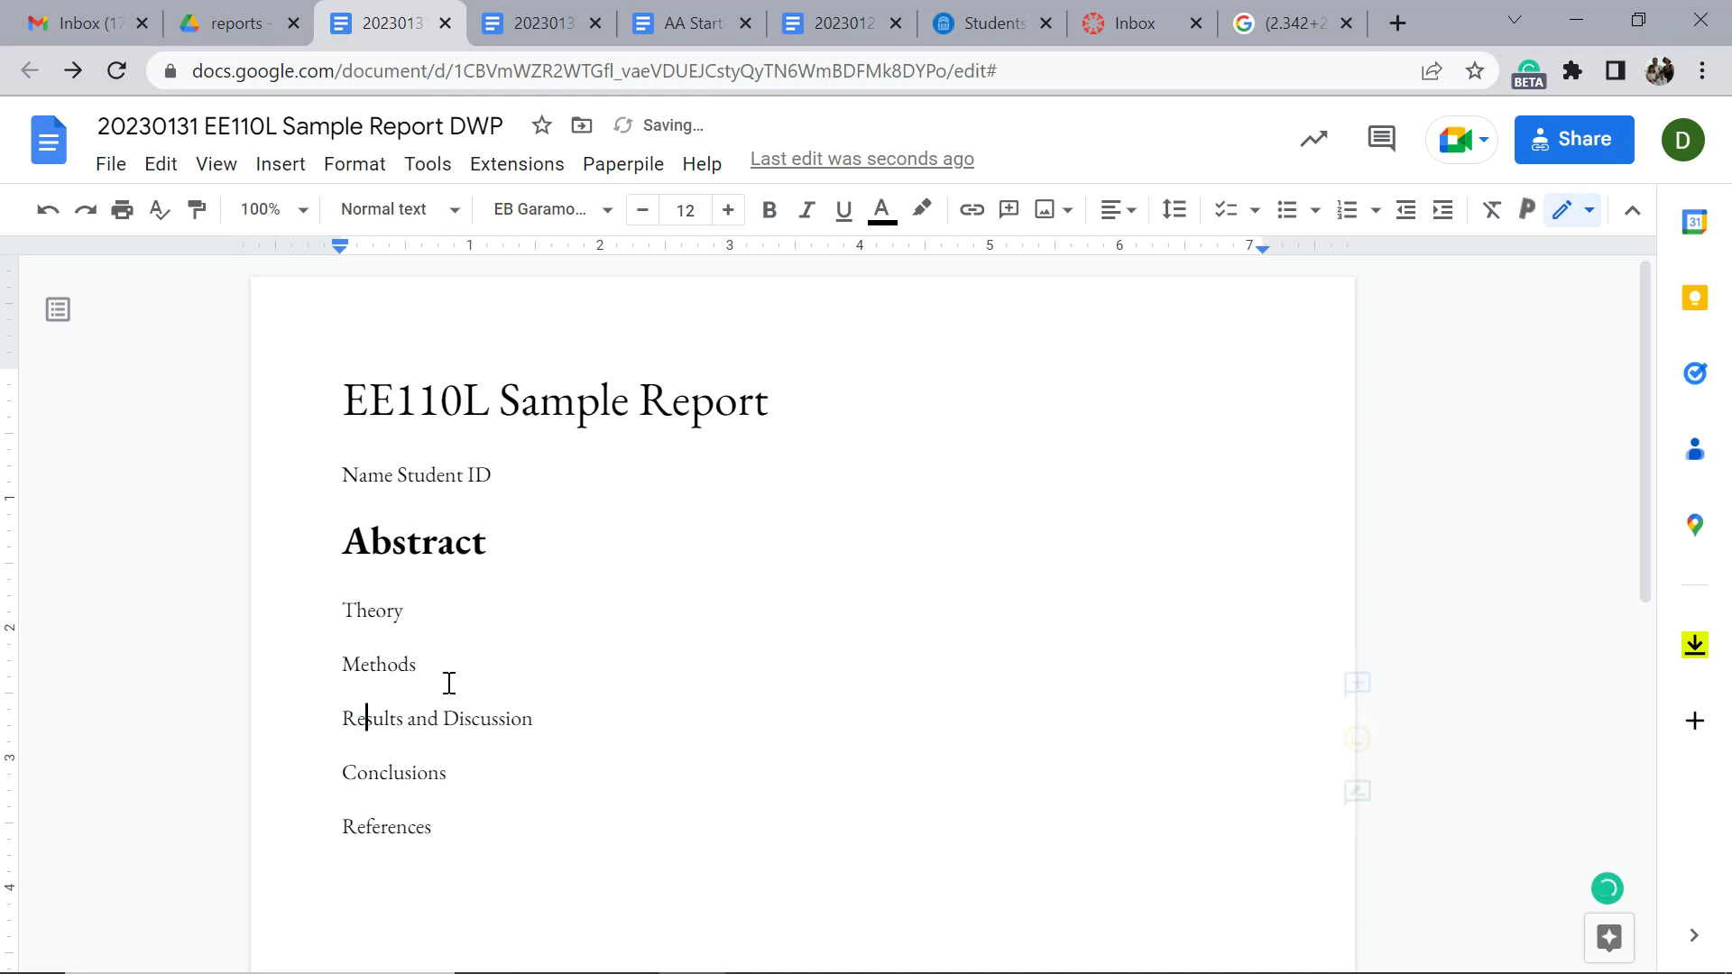
left_click(459, 618)
key("Return")
type("ads")
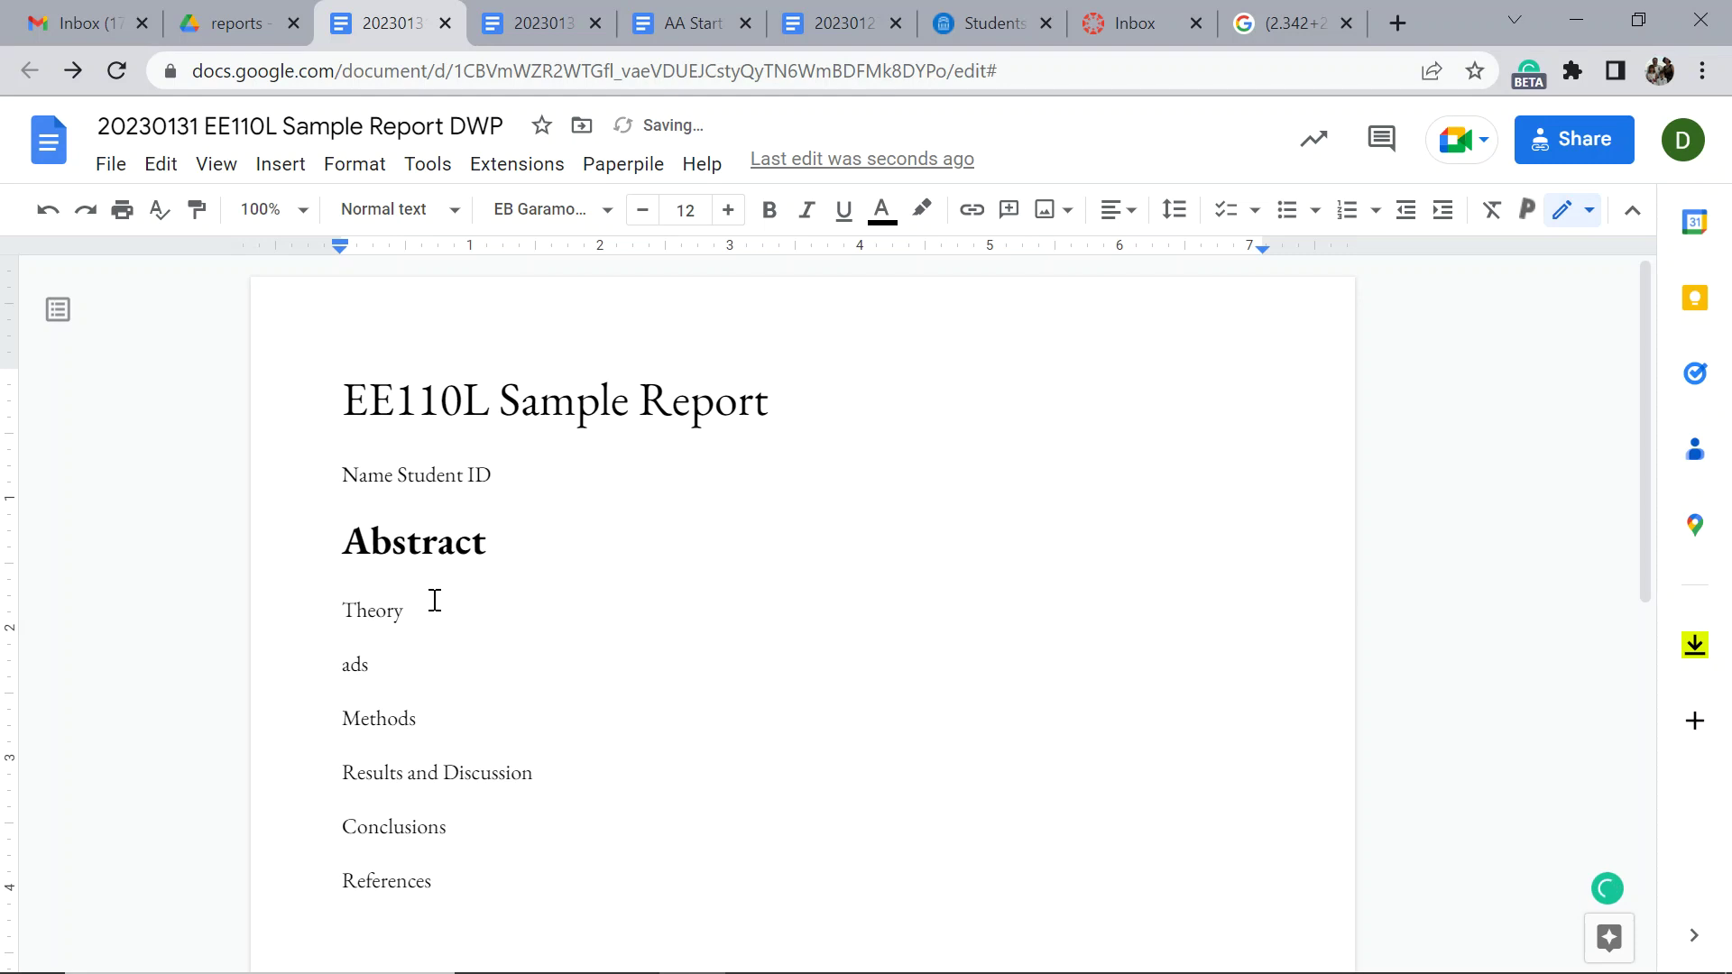
Apply Heading 1 to Theory, Methods and Results and Discussion.
left_click_drag(434, 600, 317, 611)
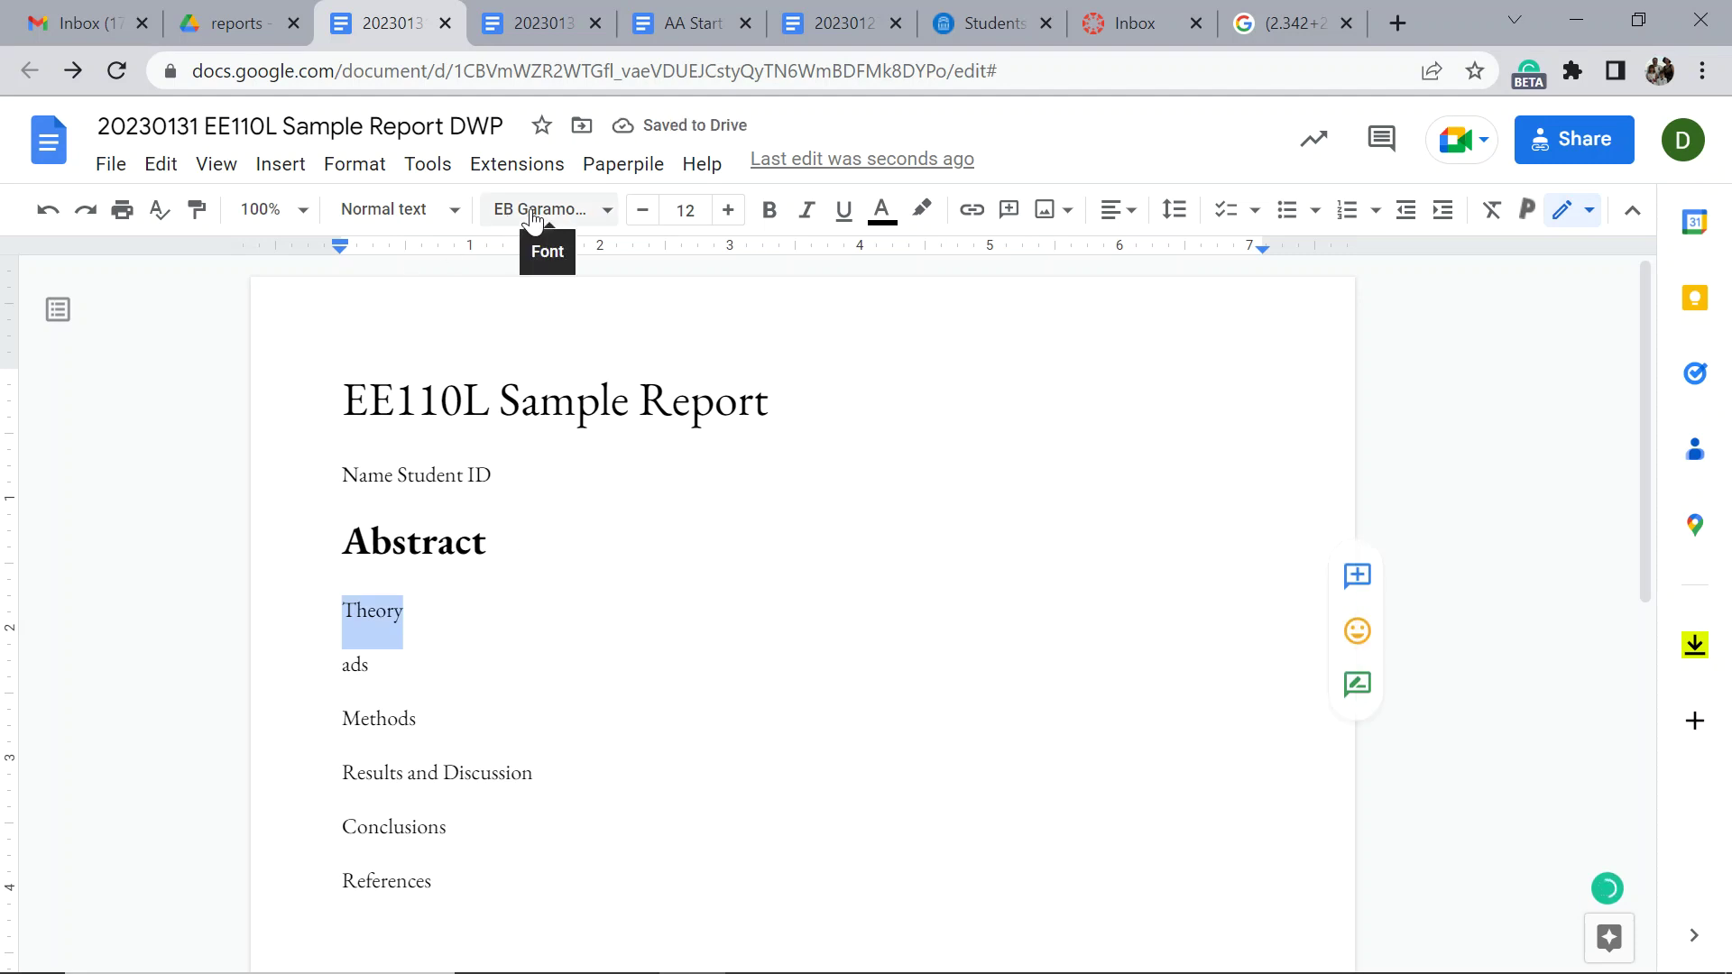
left_click(399, 211)
mouse_move(460, 573)
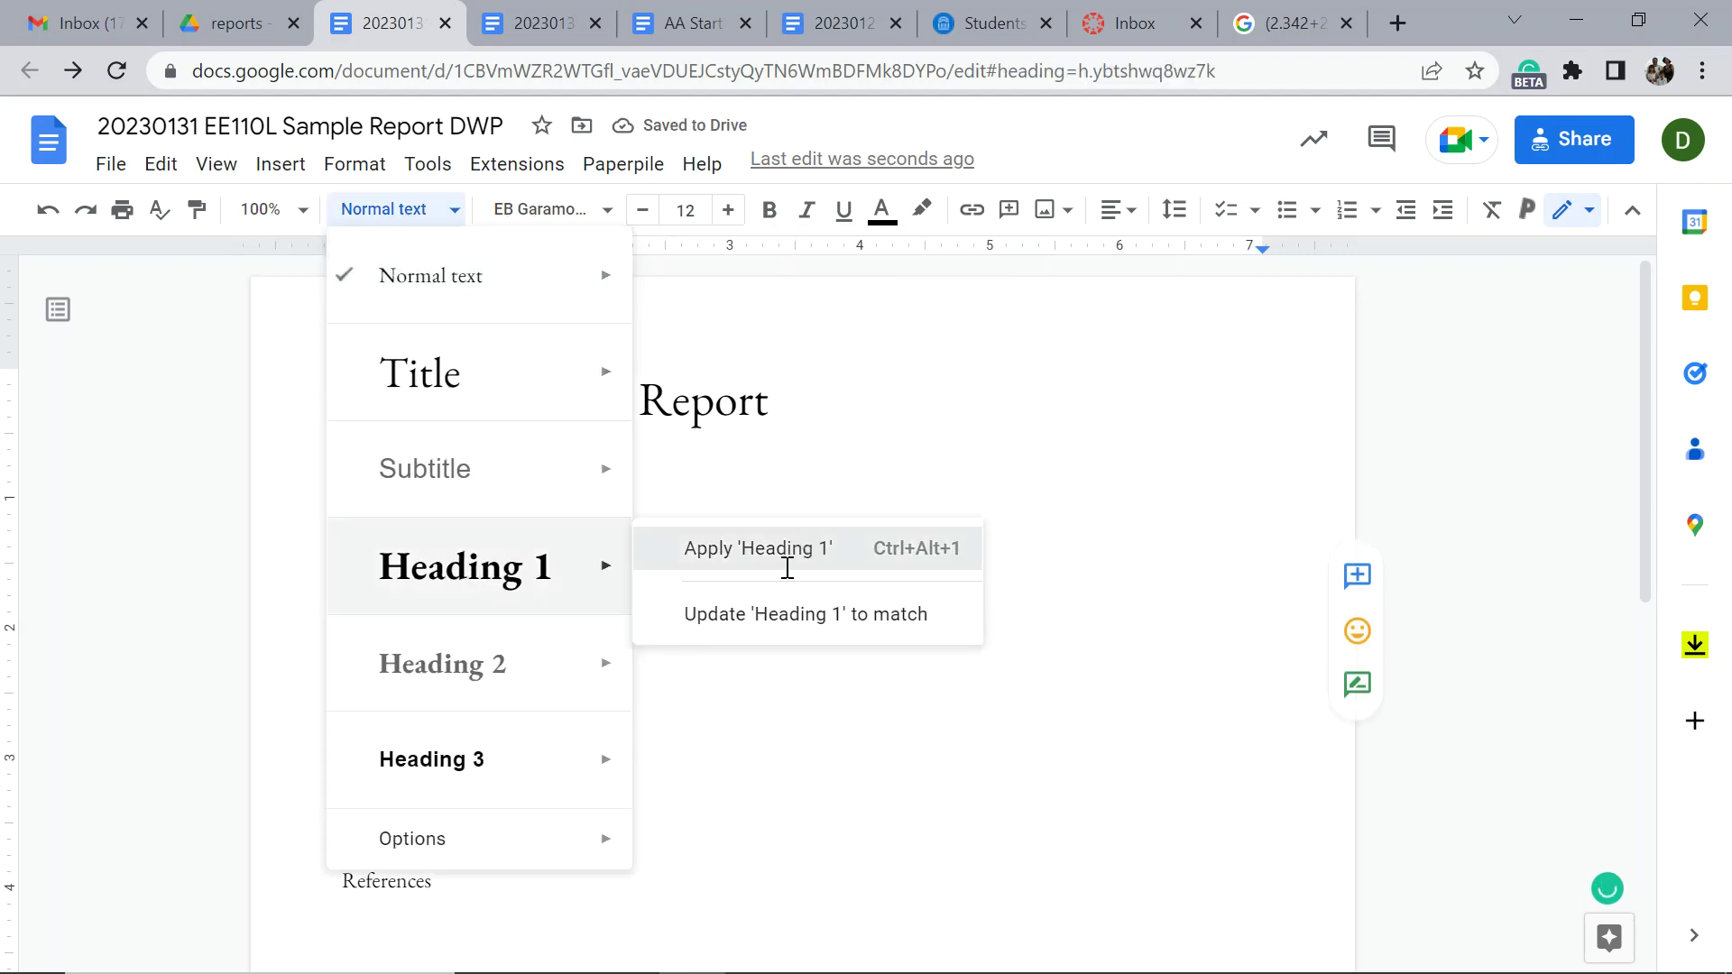
left_click(787, 566)
left_click_drag(424, 745, 343, 747)
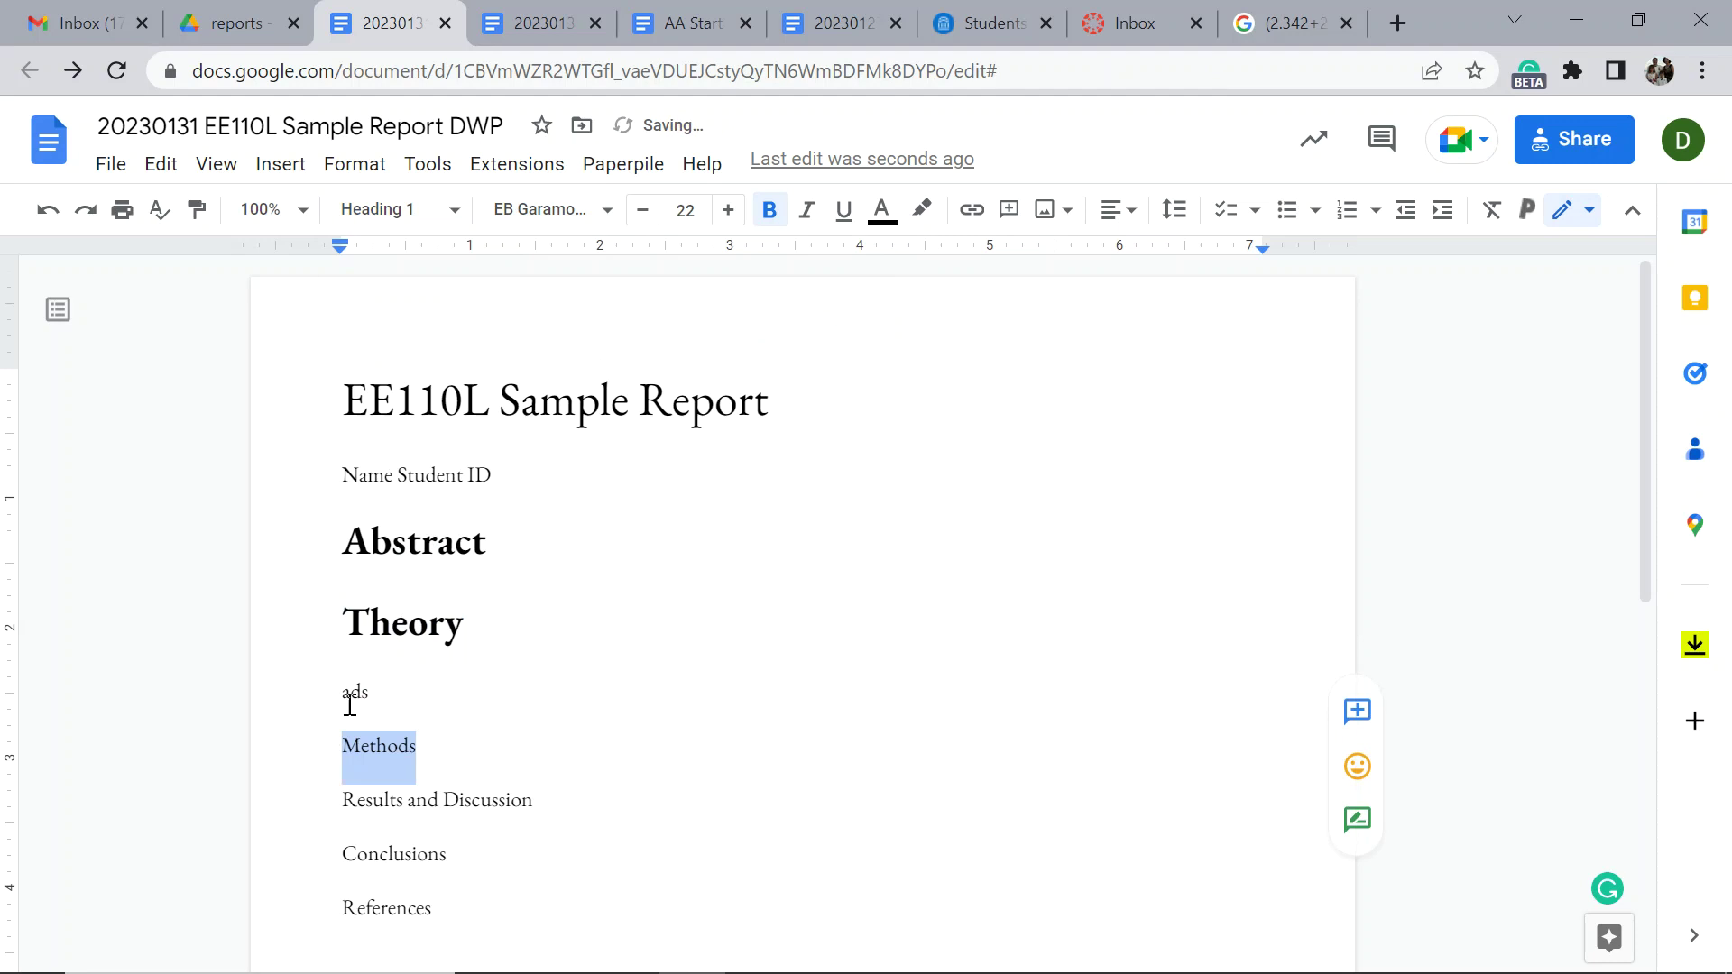
left_click(398, 211)
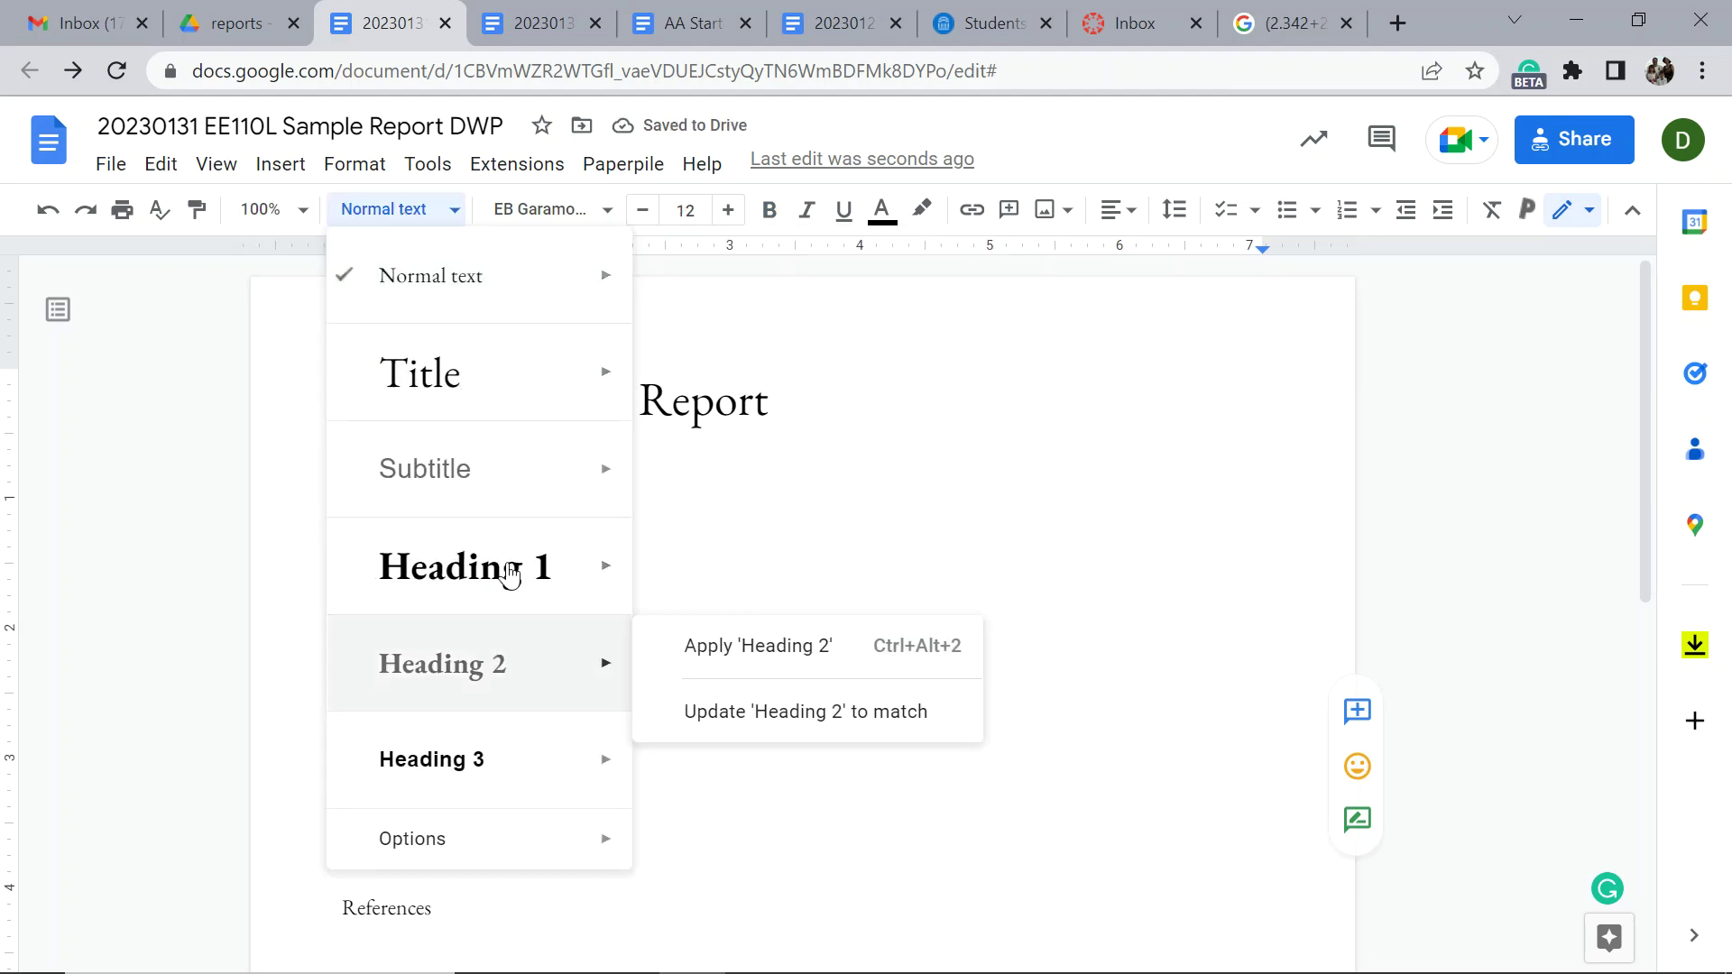
mouse_move(510, 574)
left_click(727, 552)
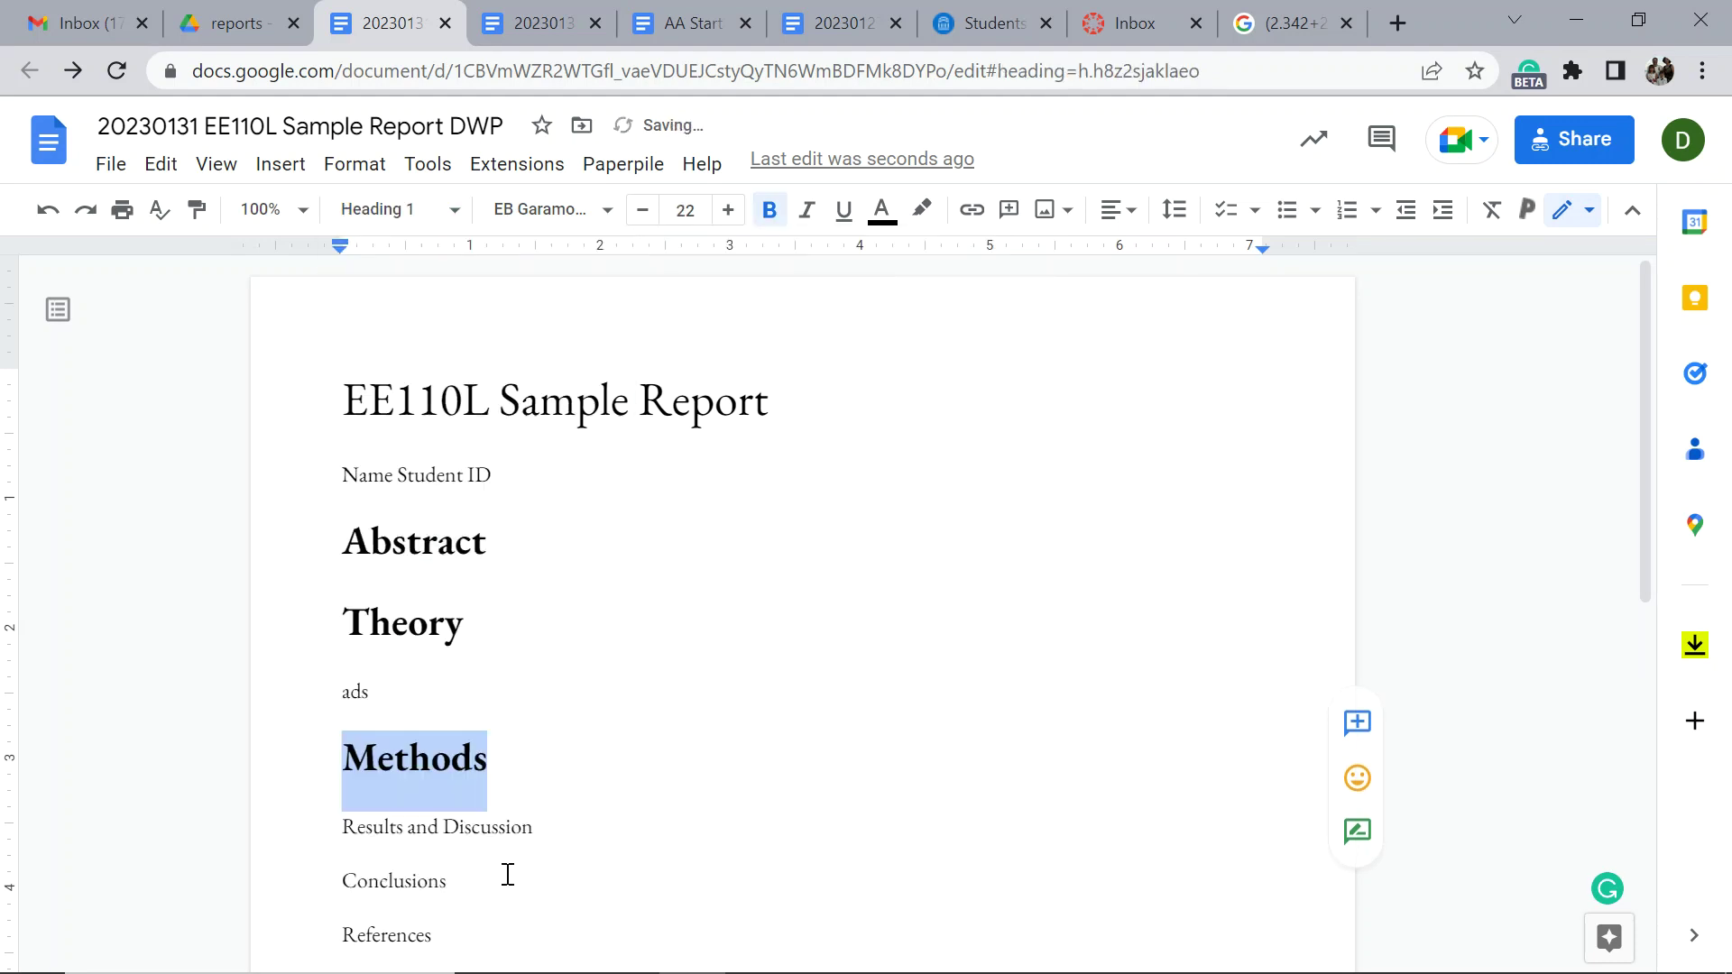
left_click_drag(545, 819, 263, 843)
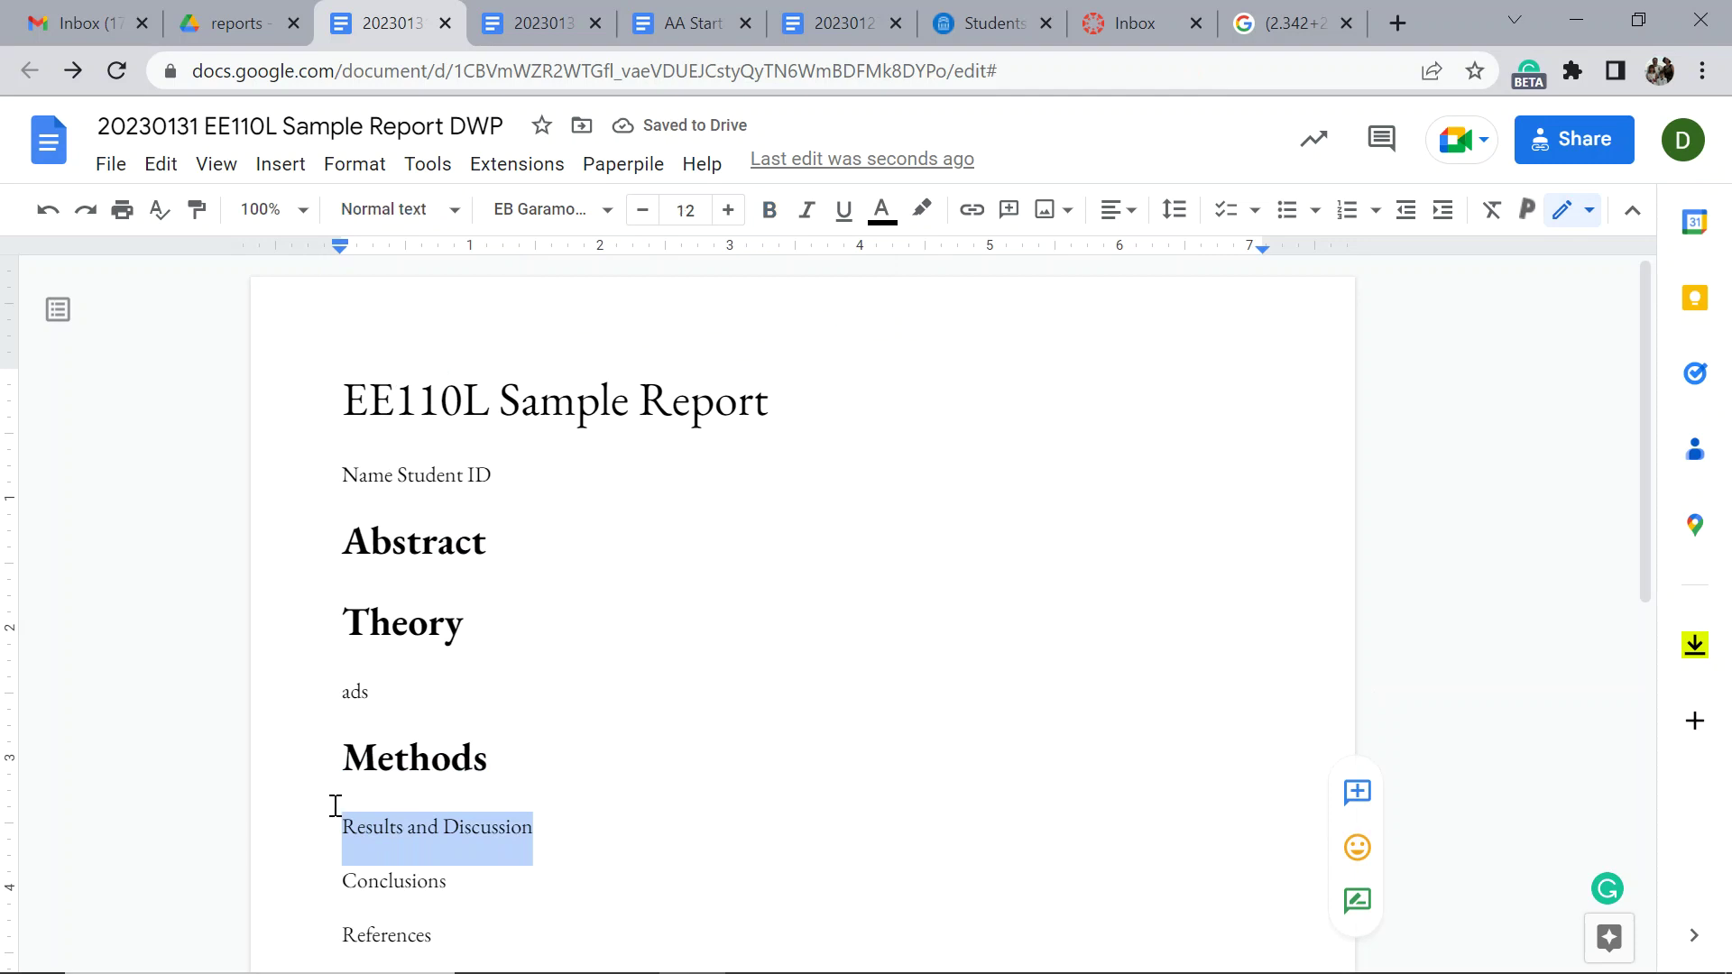
left_click(402, 211)
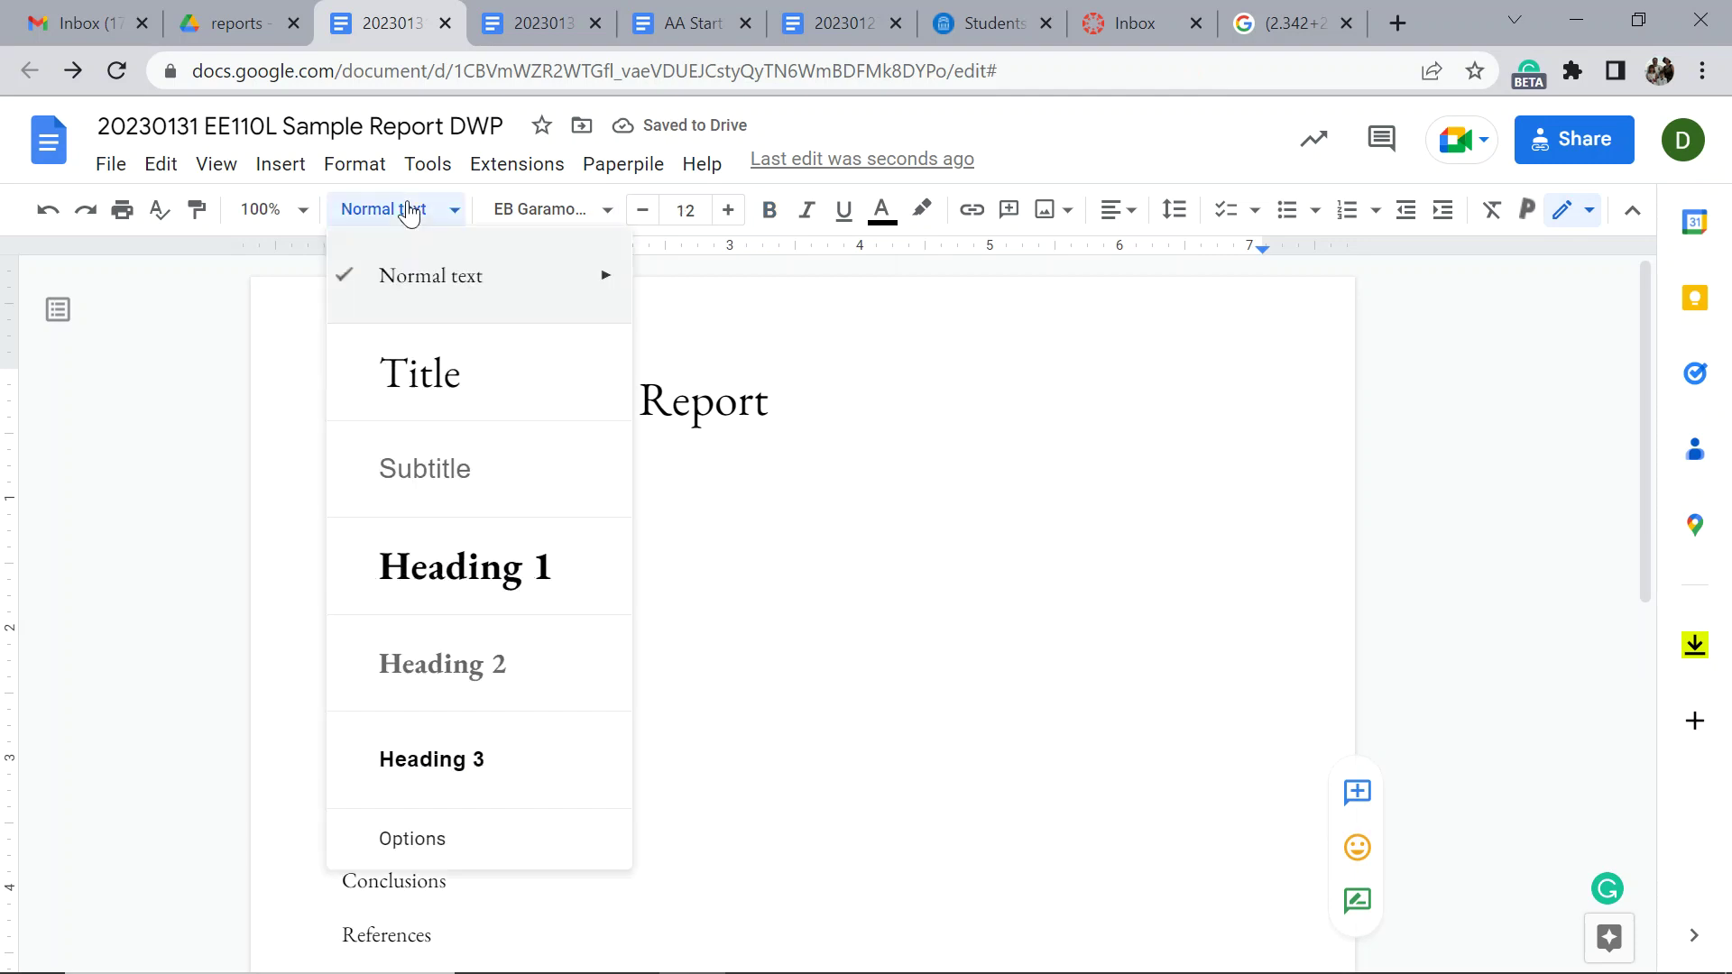
mouse_move(495, 577)
left_click(704, 552)
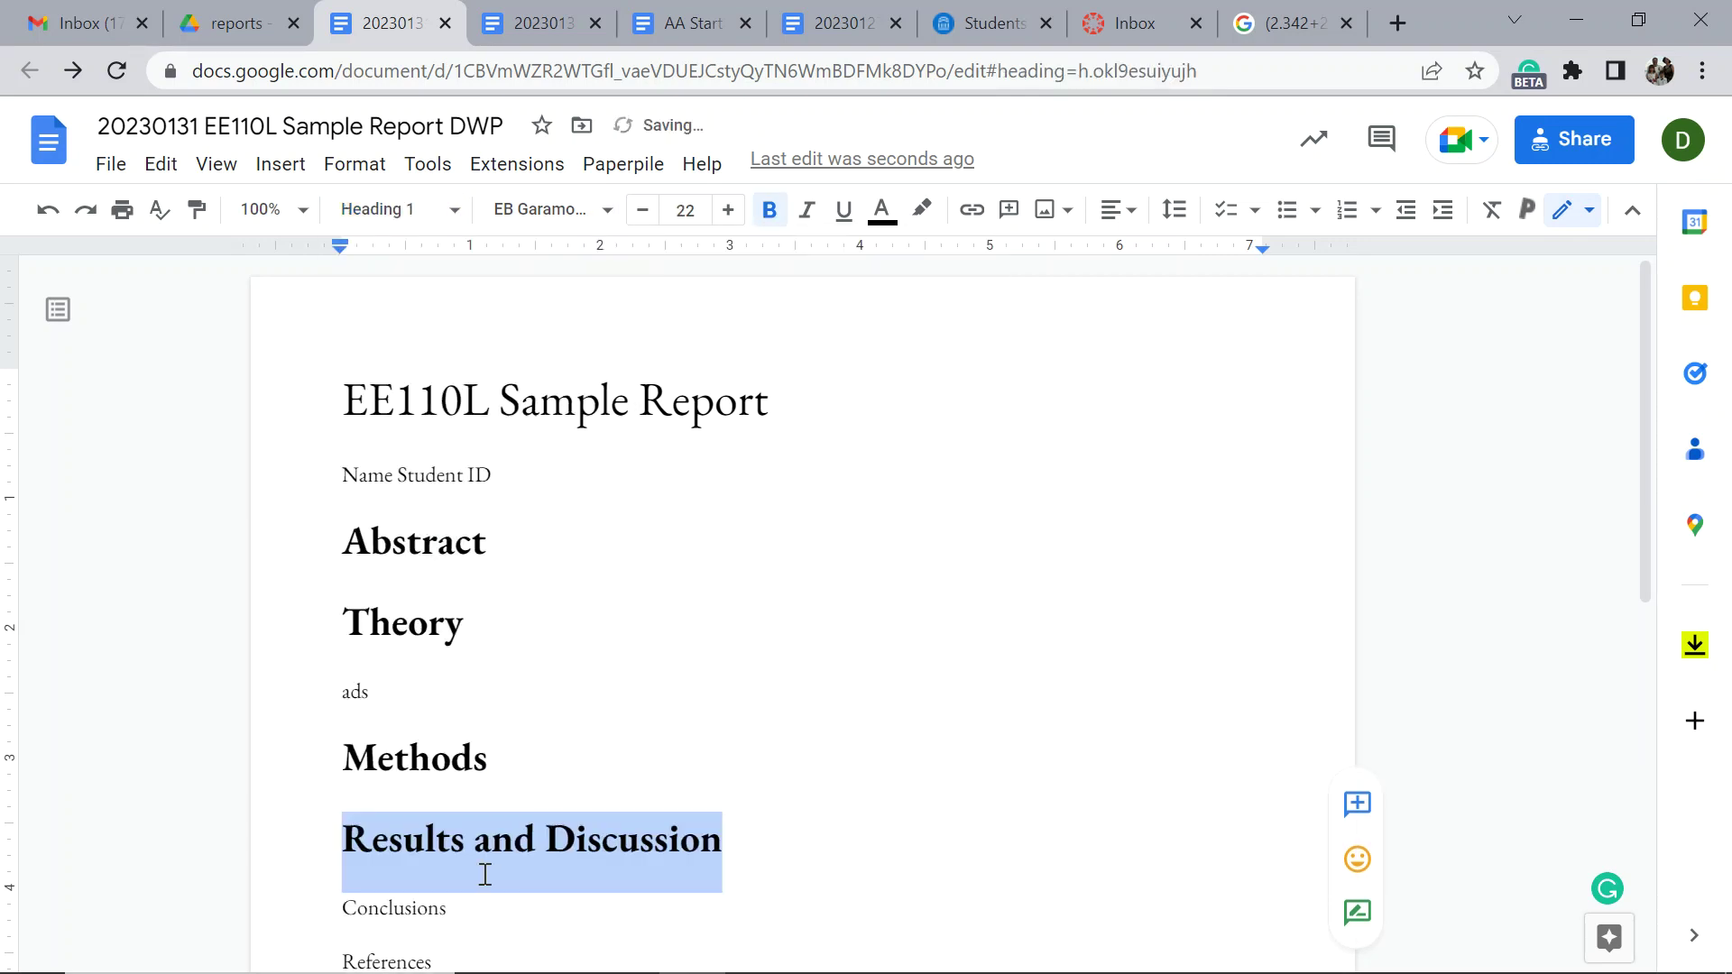
Delete the placeholder 'ads' text under Theory.
scroll(484, 812, "down", 1)
scroll(487, 686, "up", 1)
scroll(491, 673, "up", 1)
left_click(484, 701)
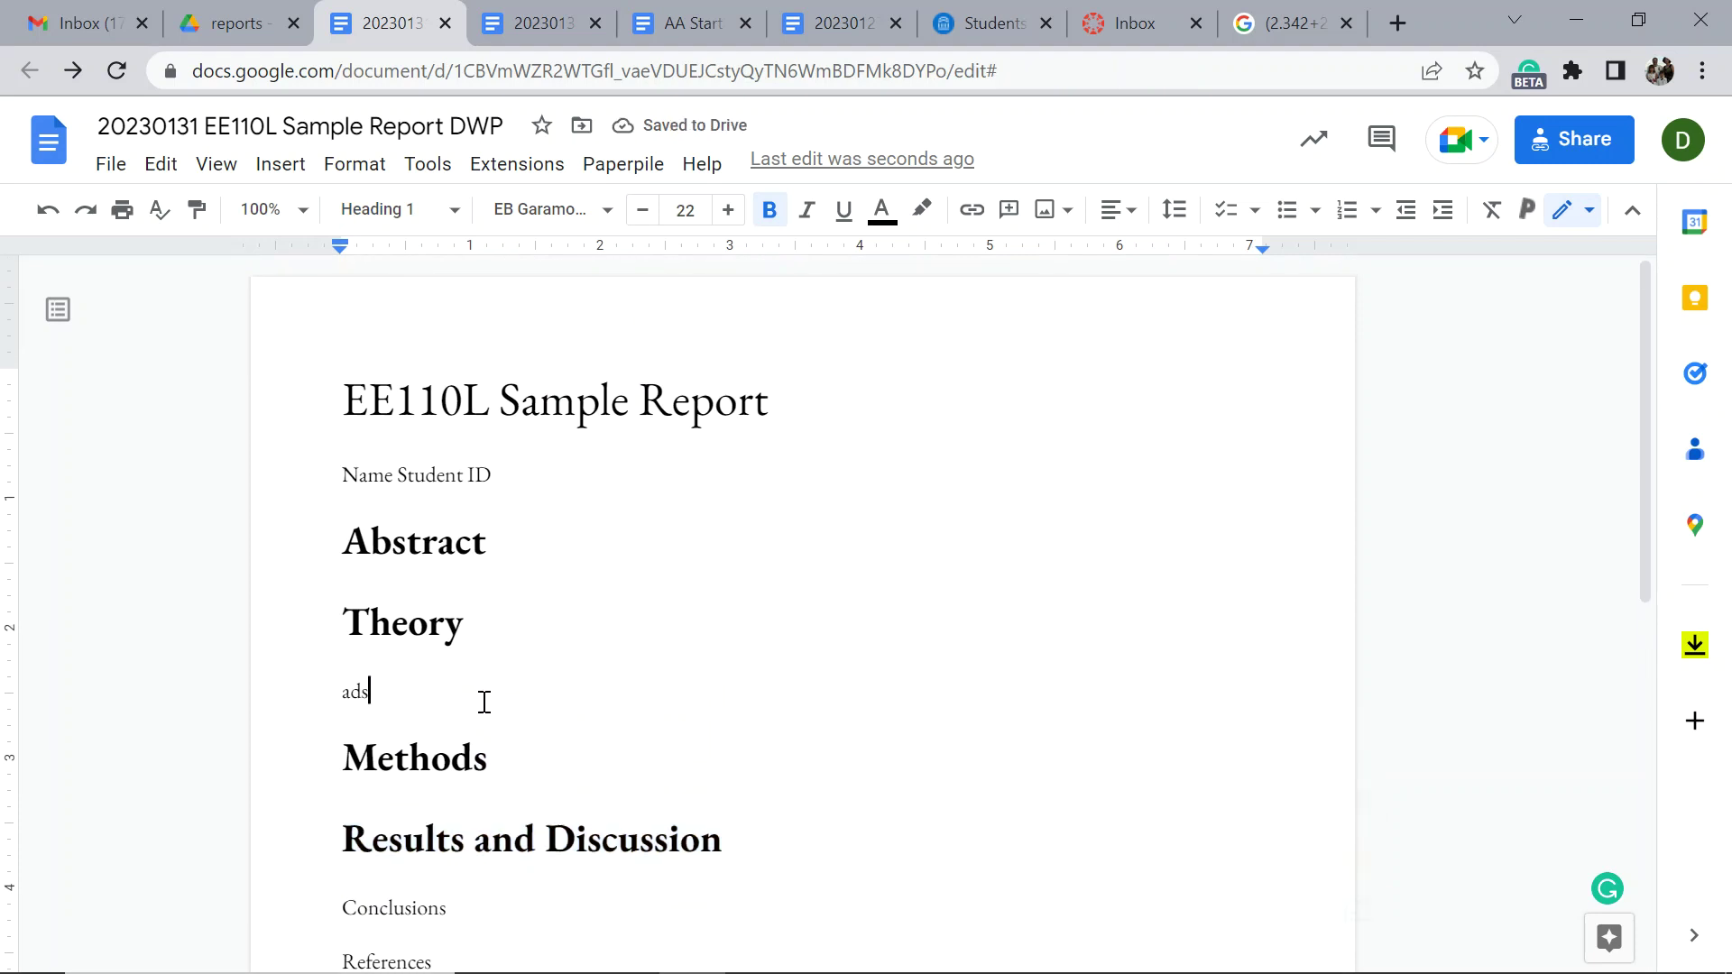
key("BackSpace")
key("BackSpace")
key("BackSpace")
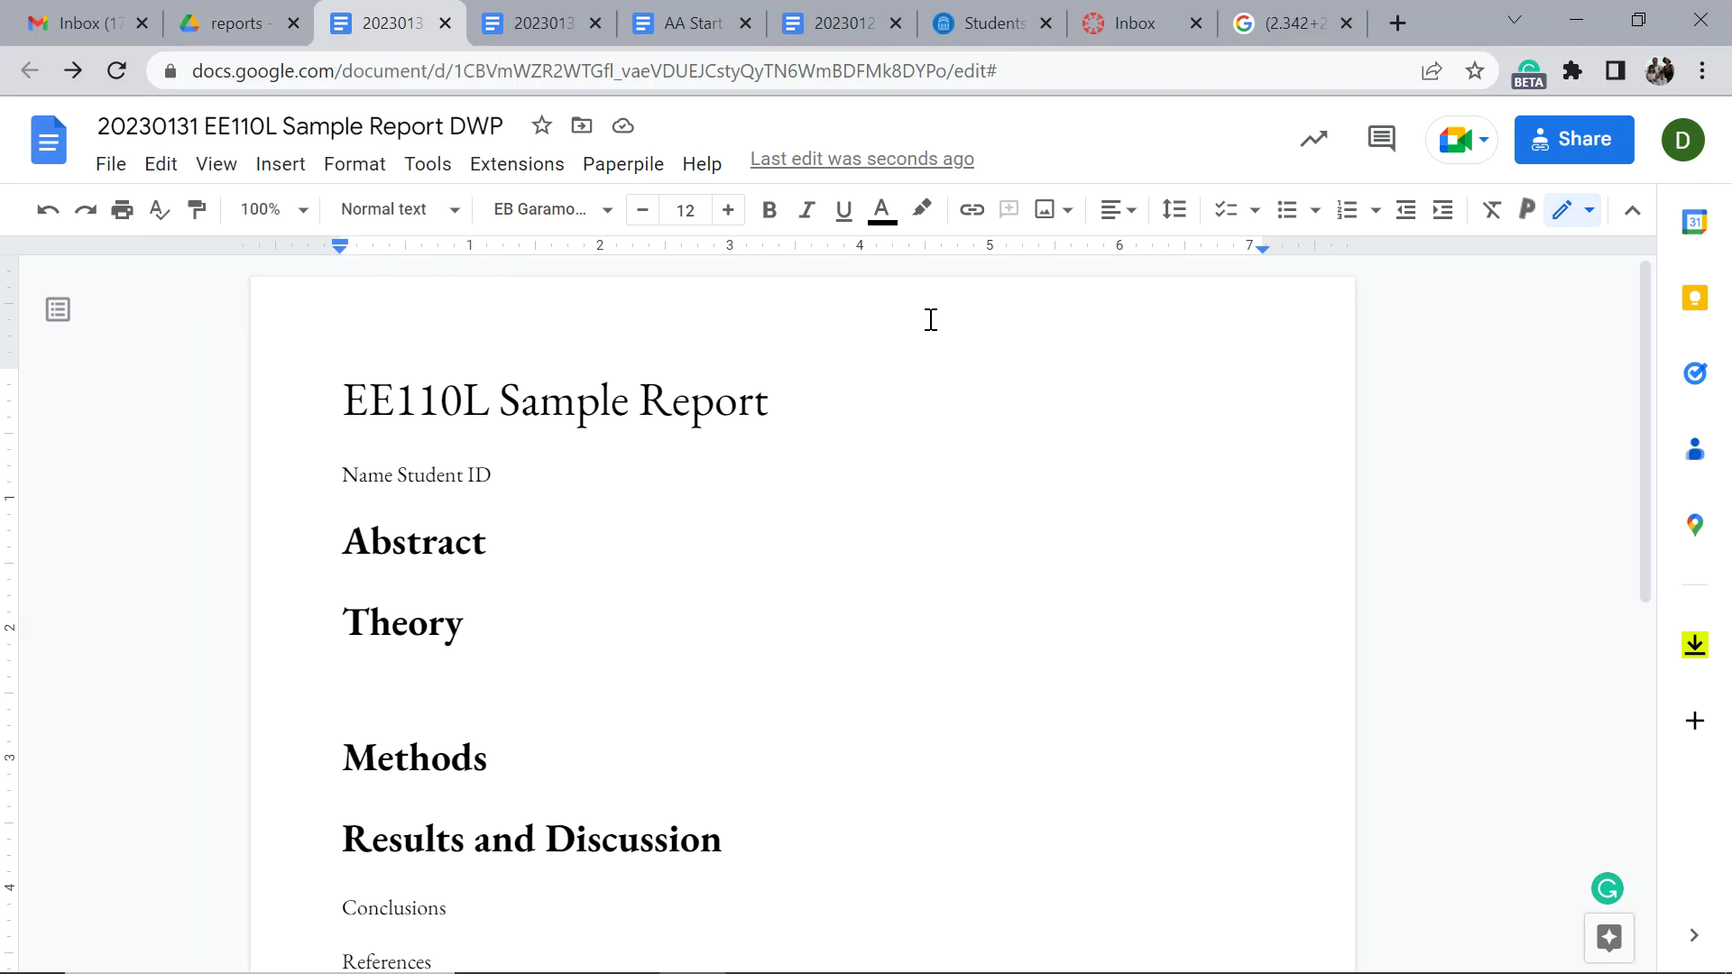
Go up to the EE110L folder and open its spice subfolder.
left_click(232, 24)
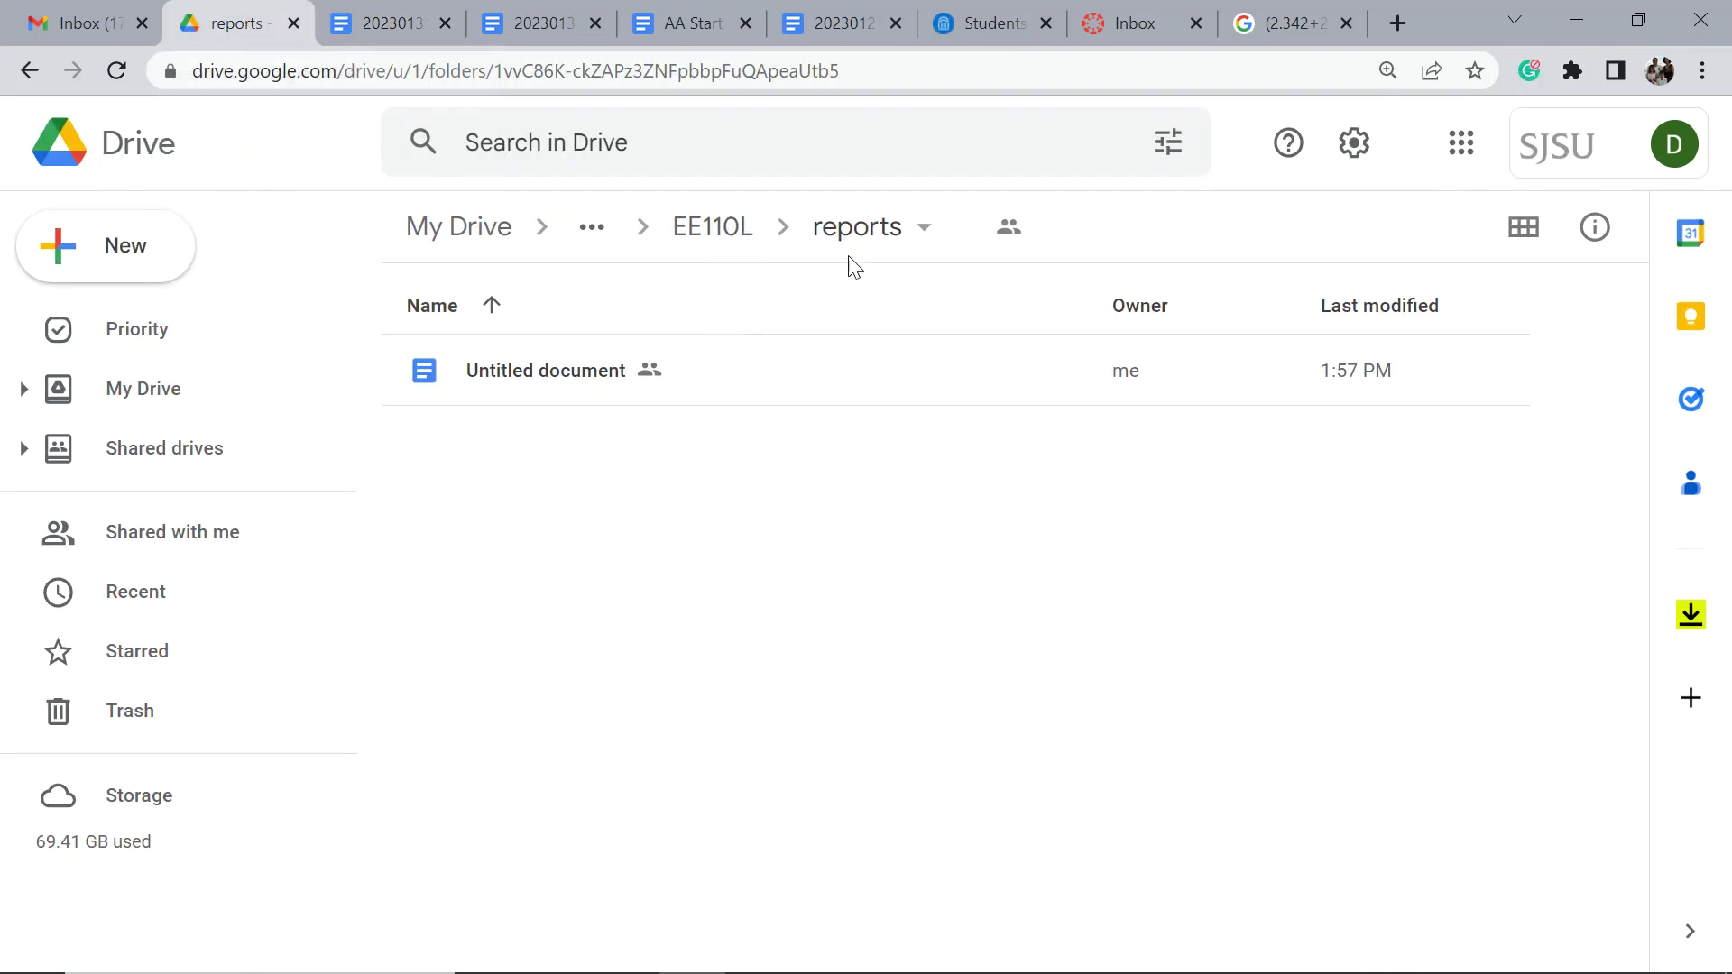
left_click(712, 246)
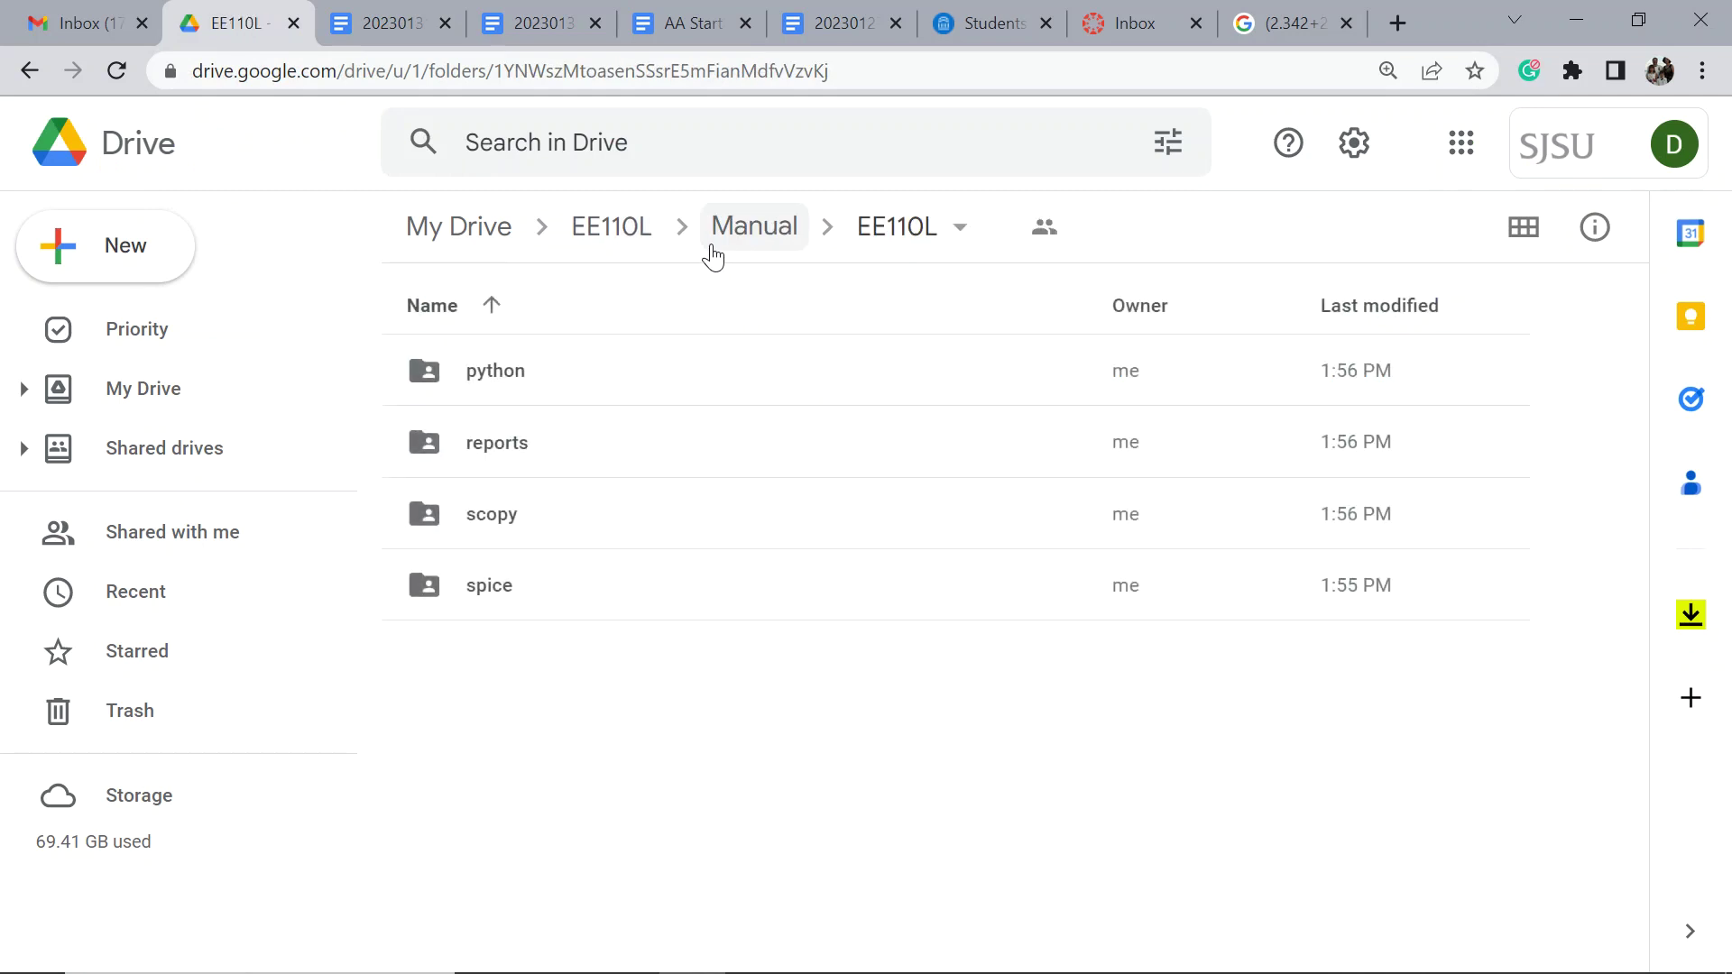
left_click(500, 589)
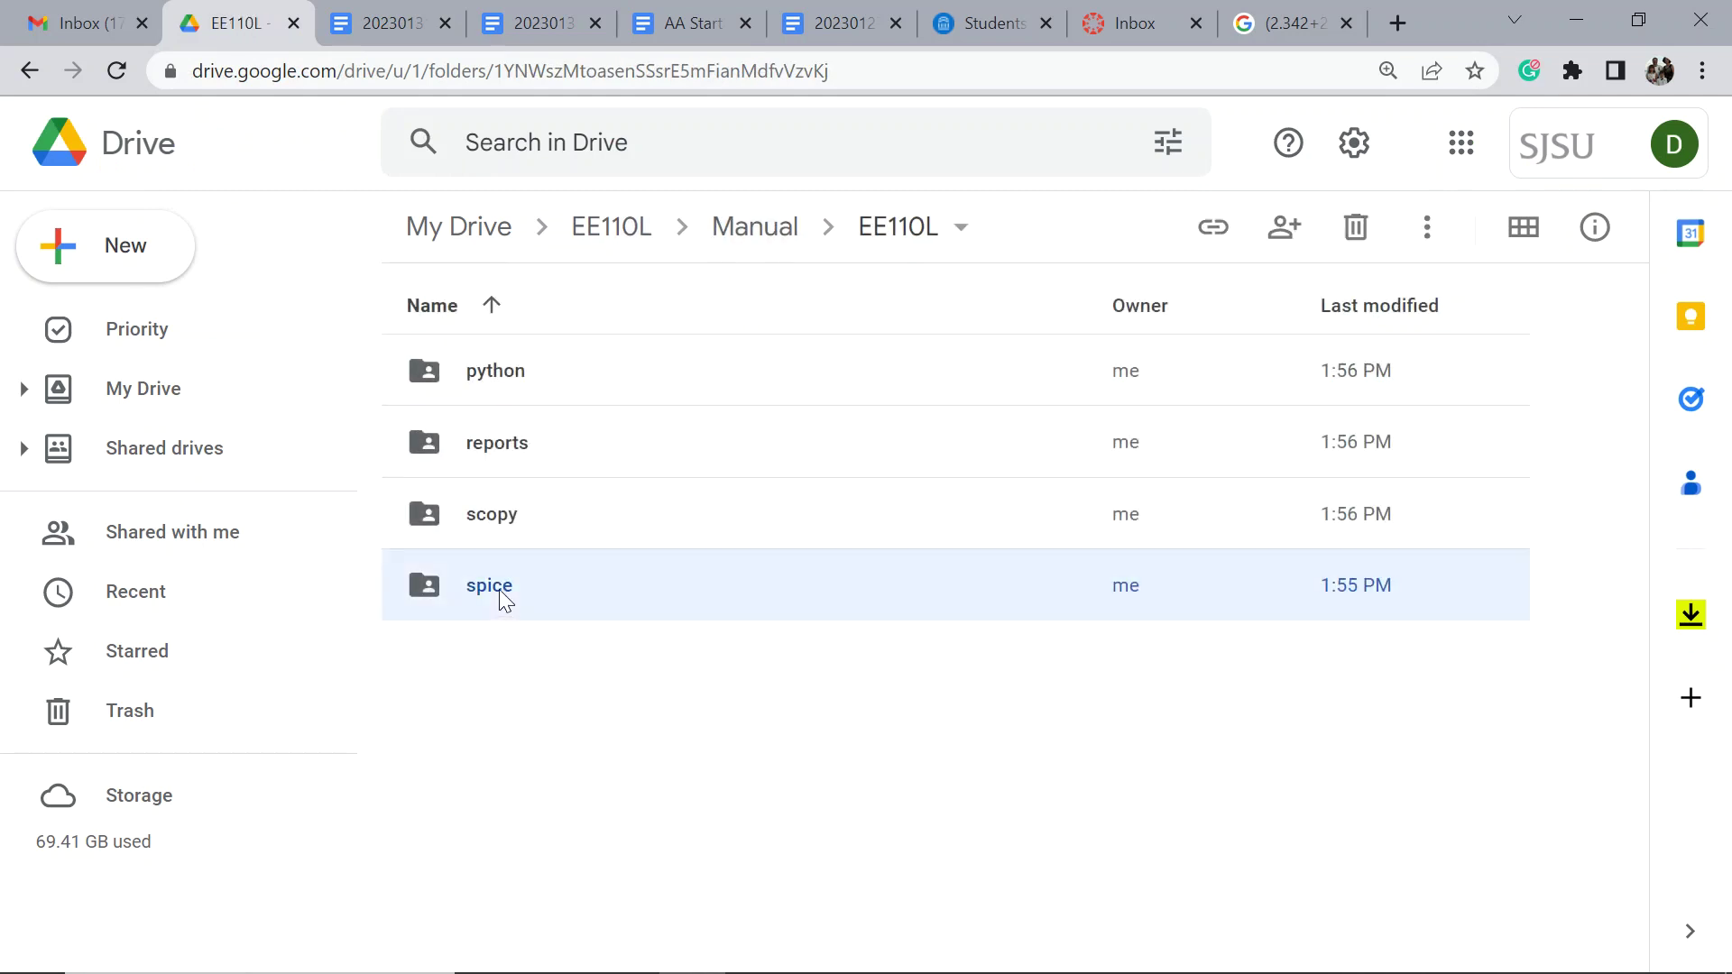
double_click(502, 588)
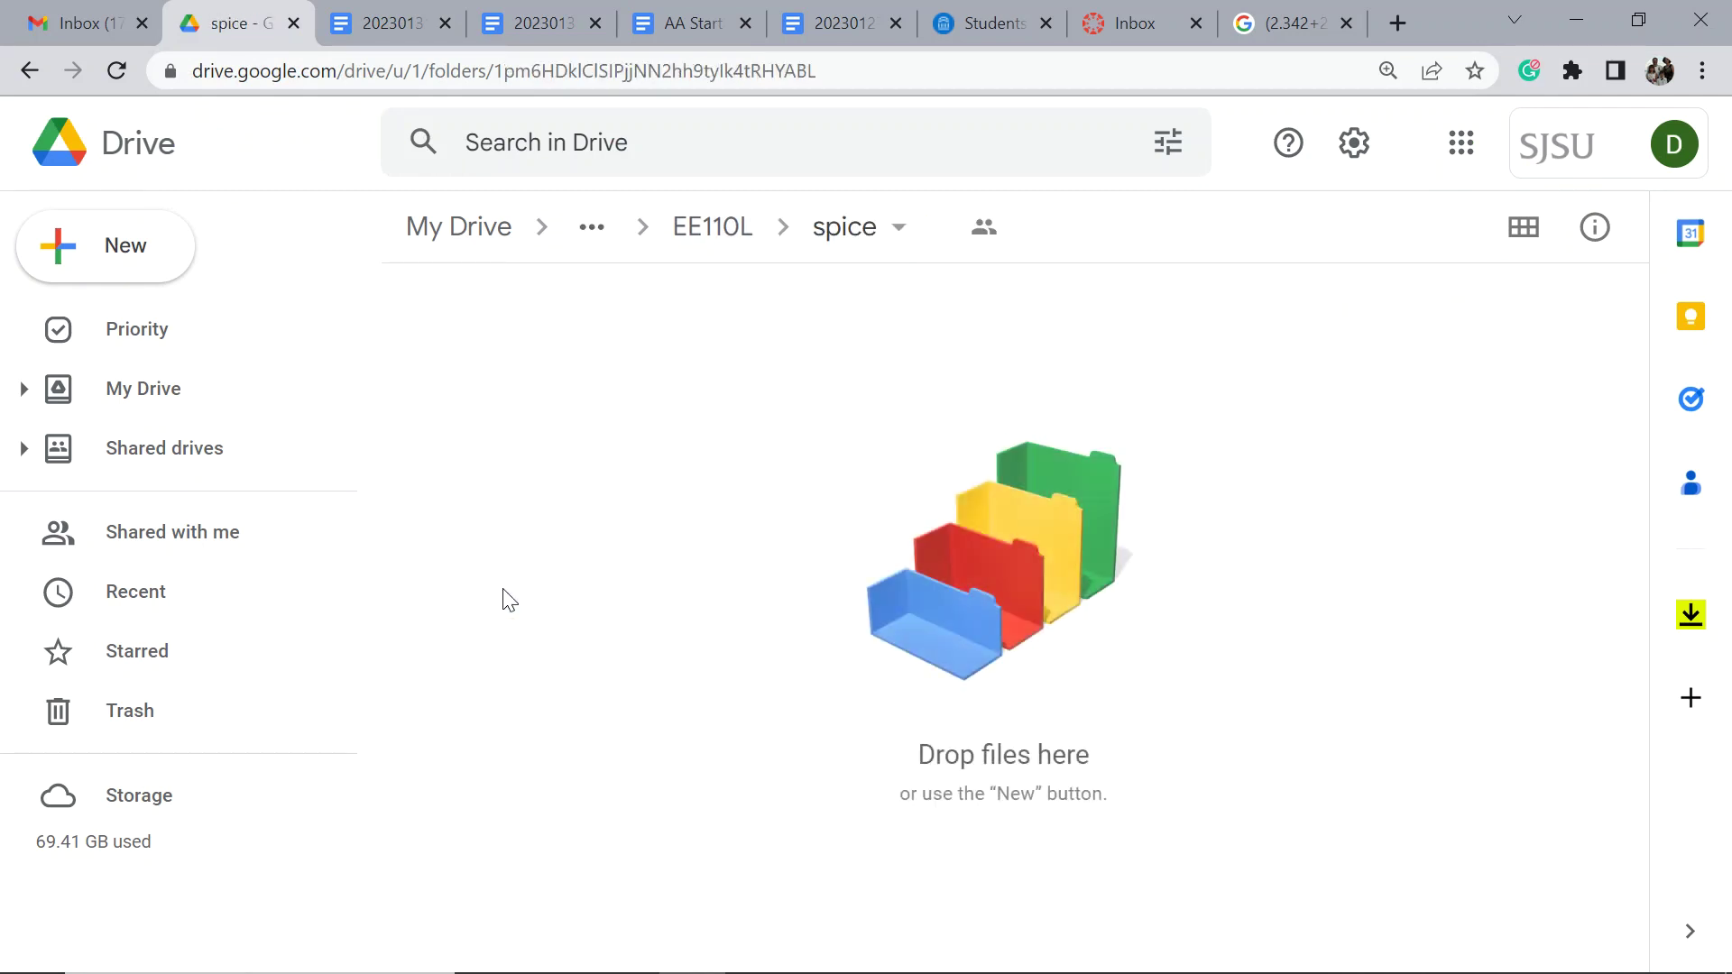
Upload 20230130_RC_high_M2K_tau_1m.asc into the spice folder.
right_click(697, 442)
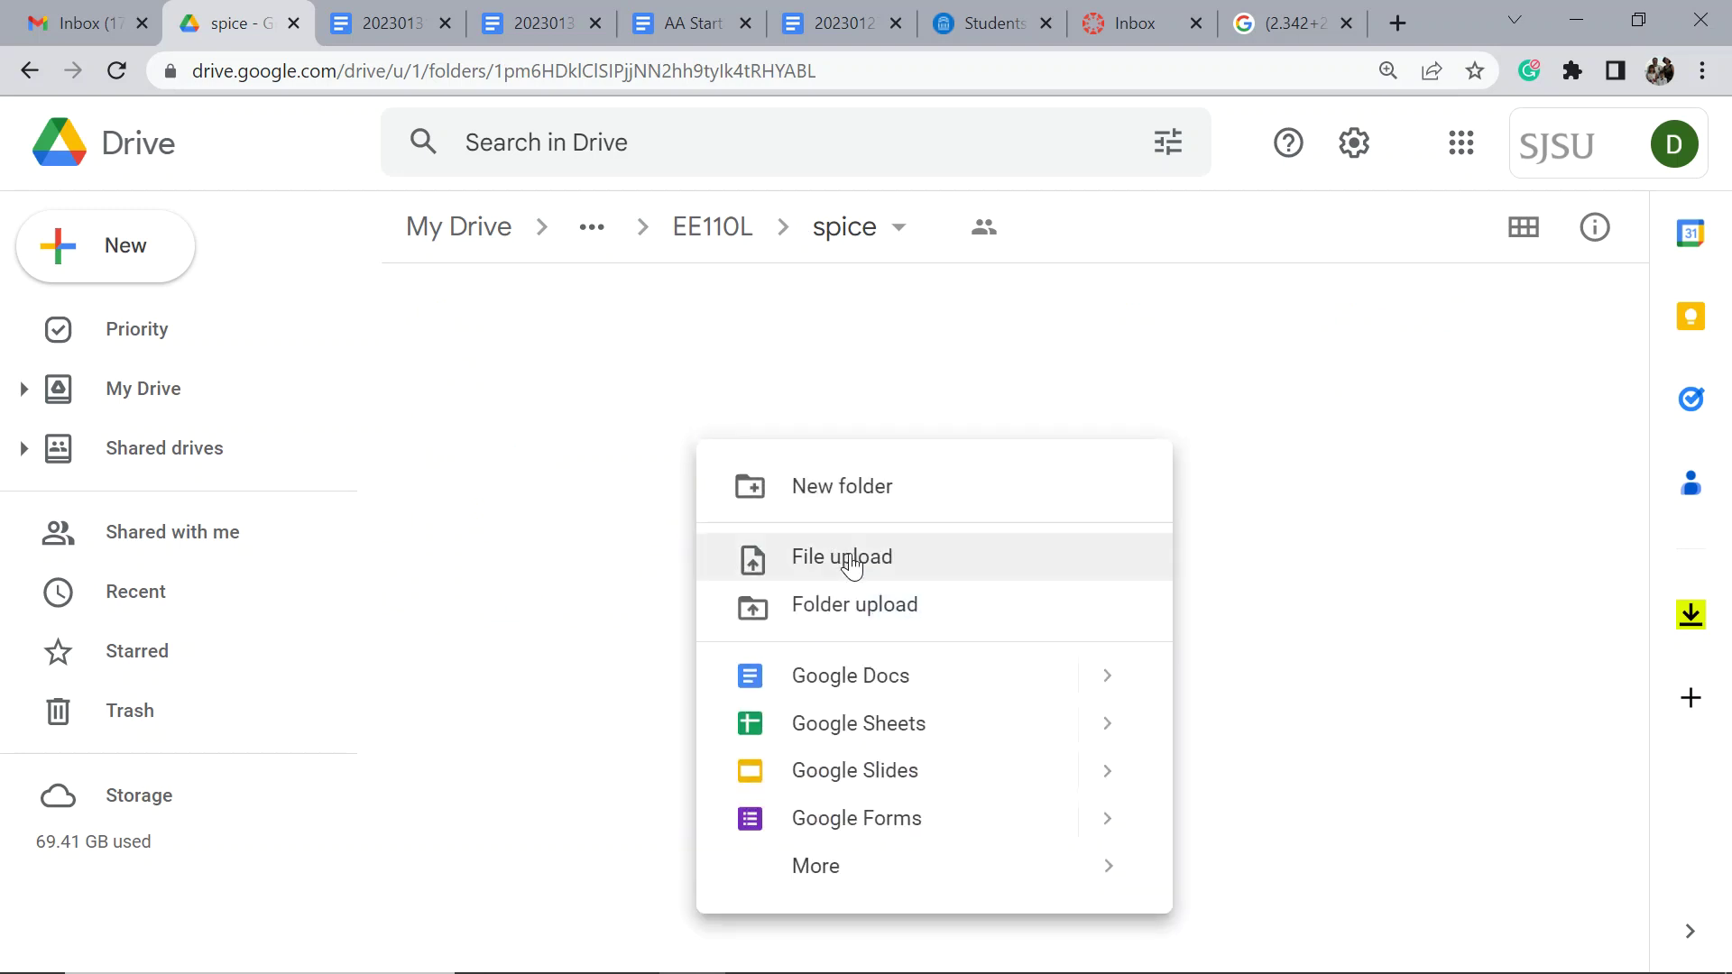
left_click(853, 561)
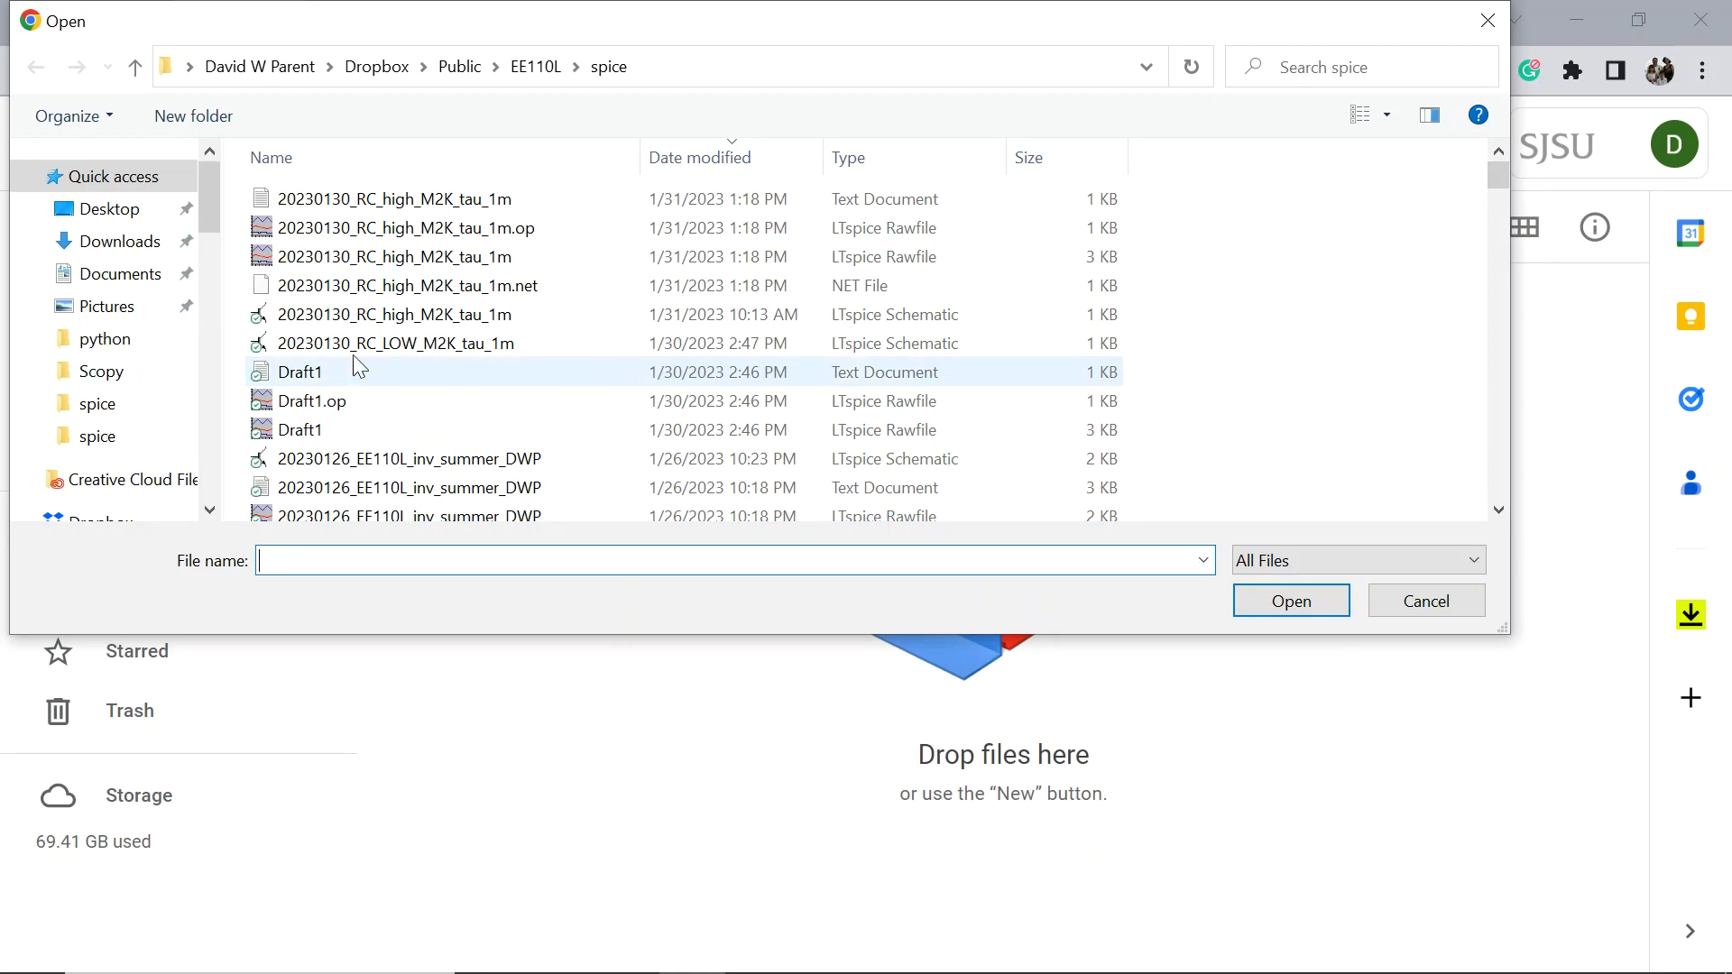
left_click(348, 324)
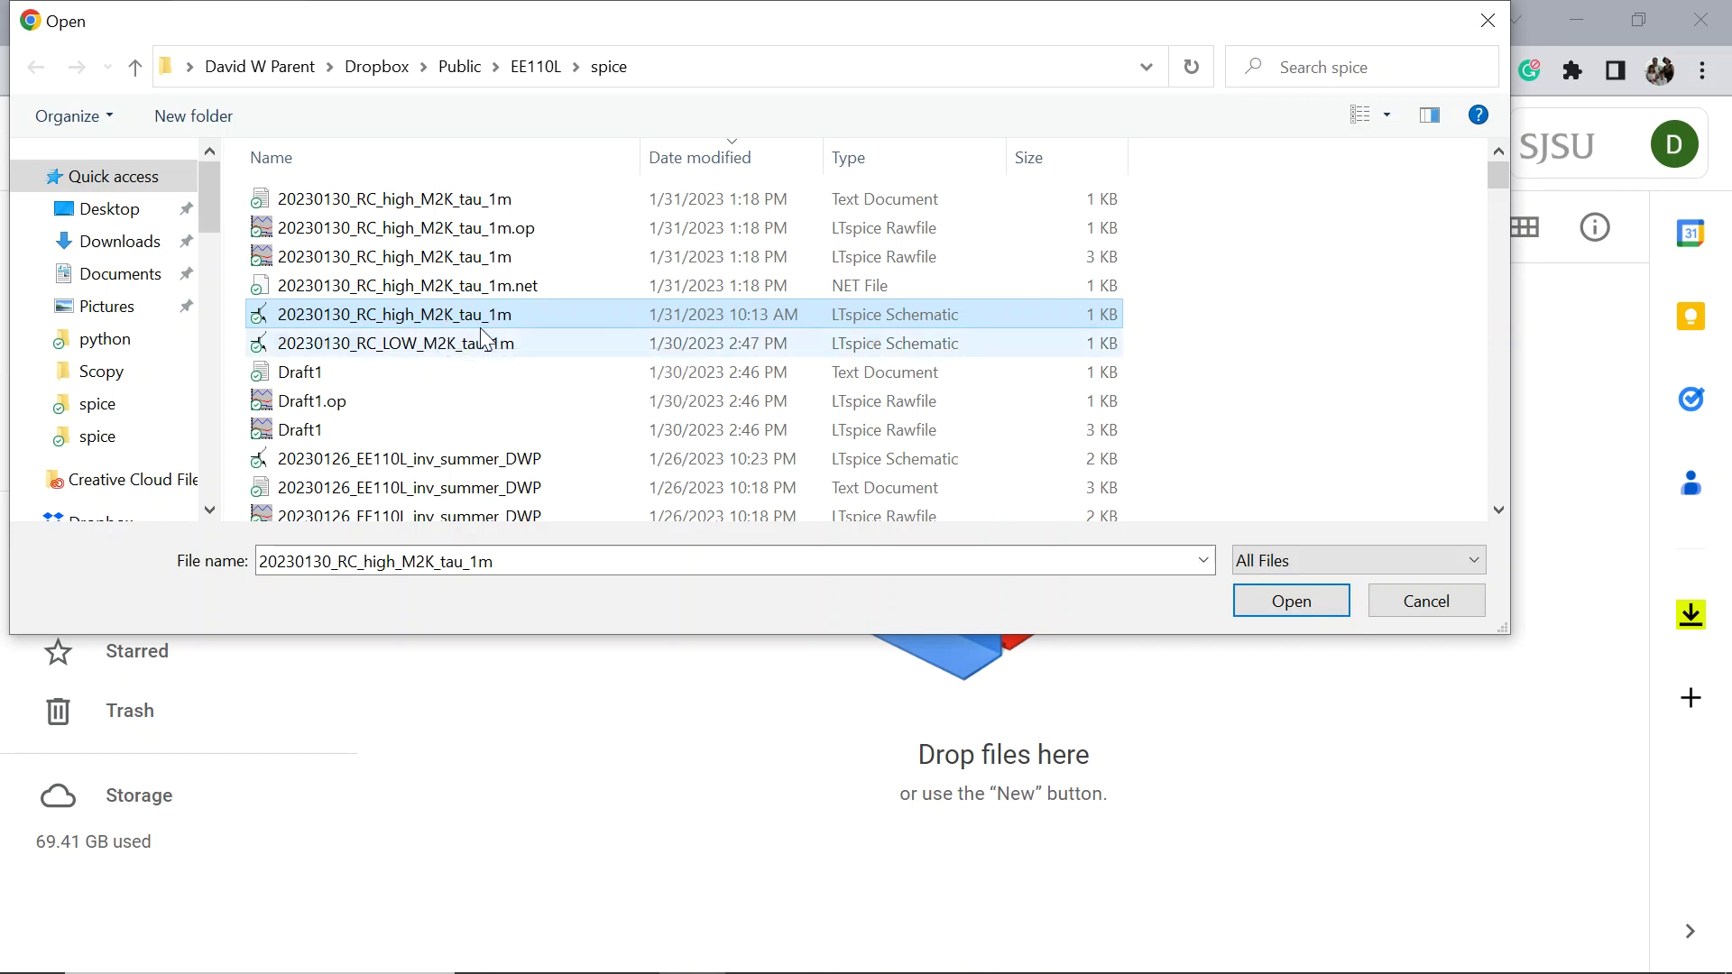
left_click(1288, 599)
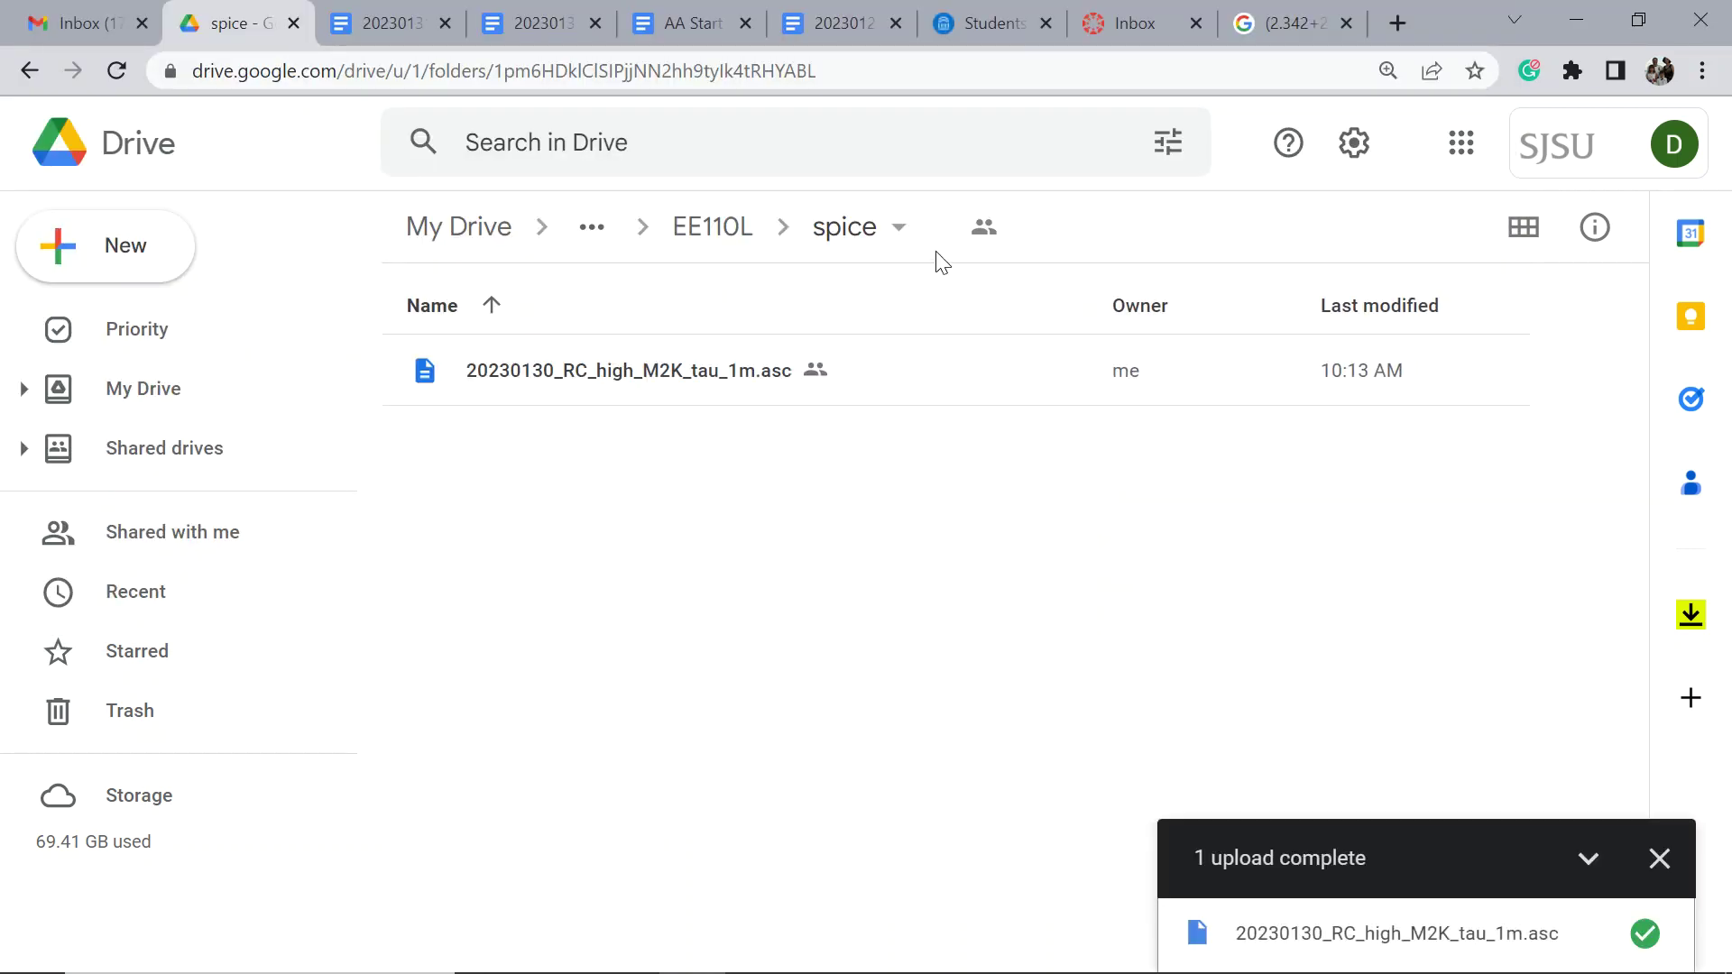
In LTspice, minimize the waveform plot and show the RC schematic full-window.
left_click(826, 952)
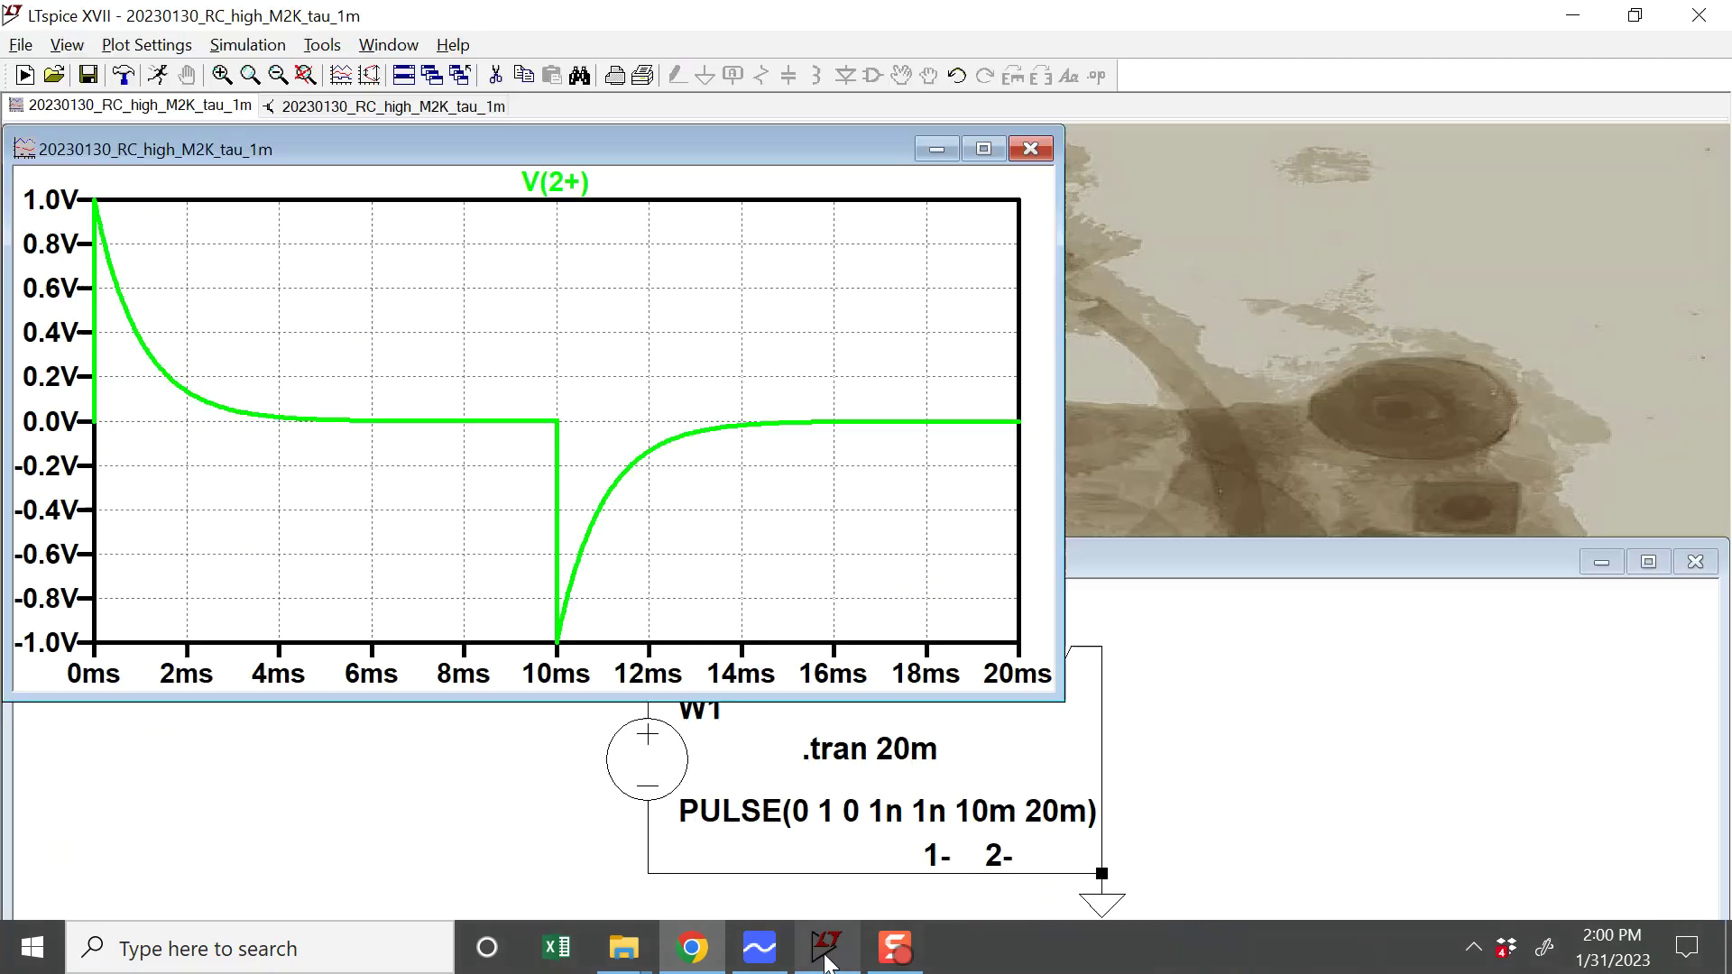
left_click(937, 149)
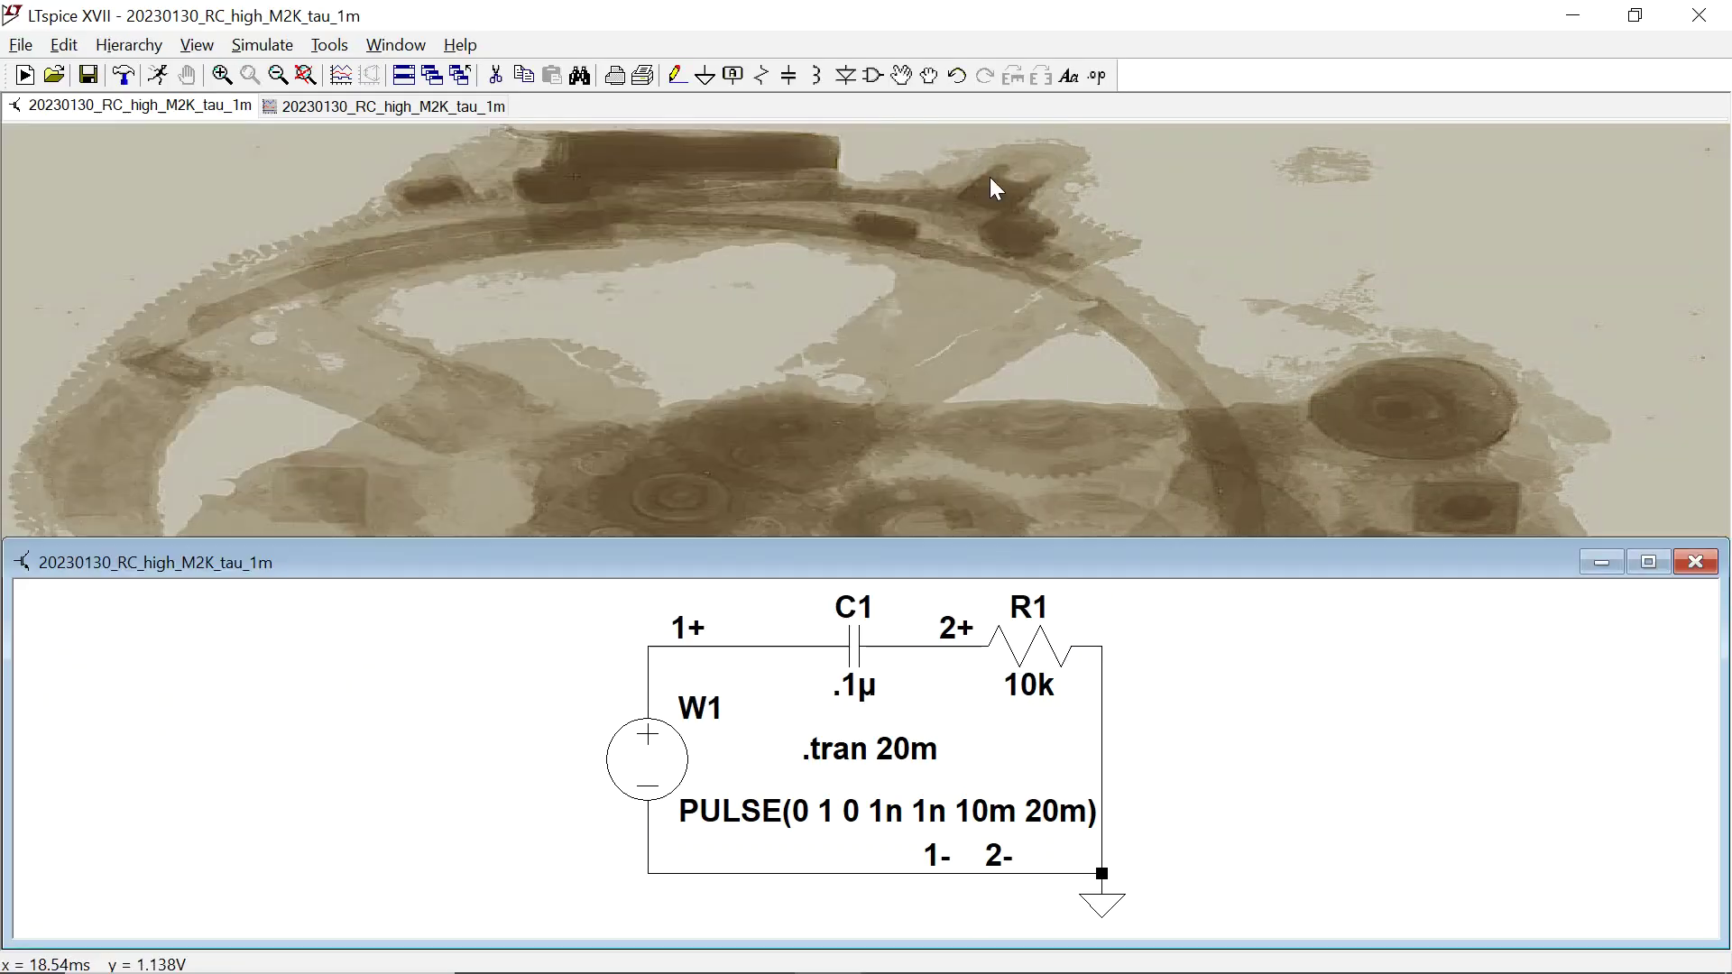
left_click(1648, 562)
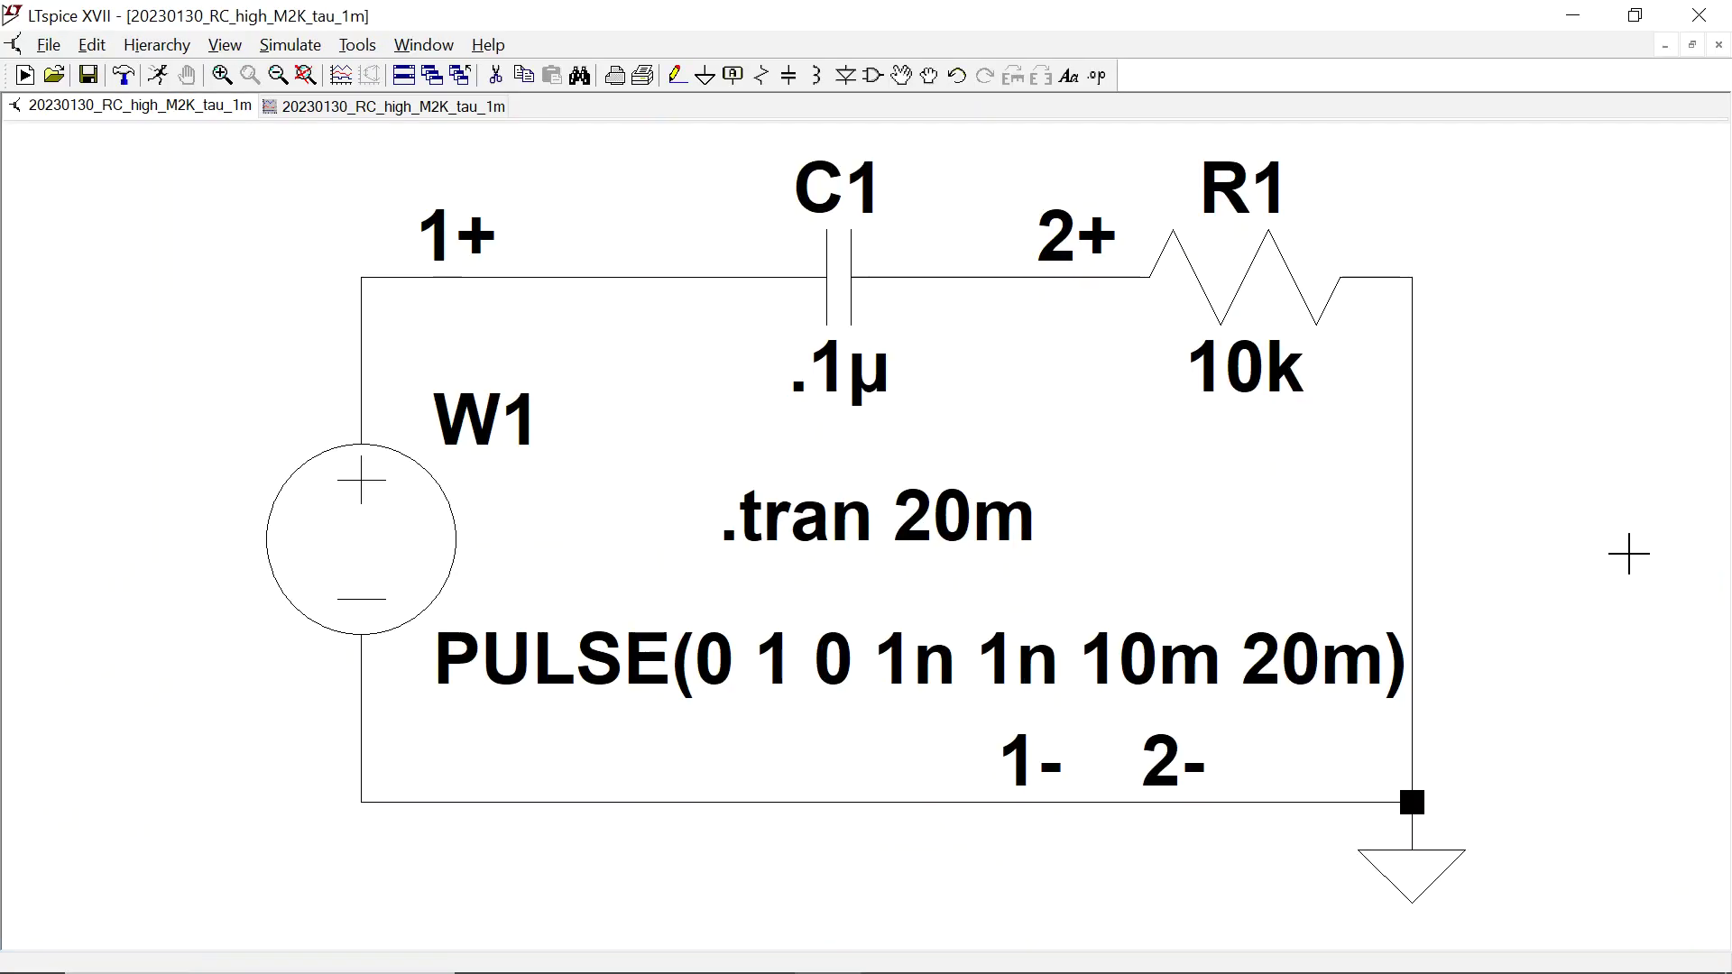
scroll(1358, 537, "down", 4)
scroll(1390, 512, "up", 4)
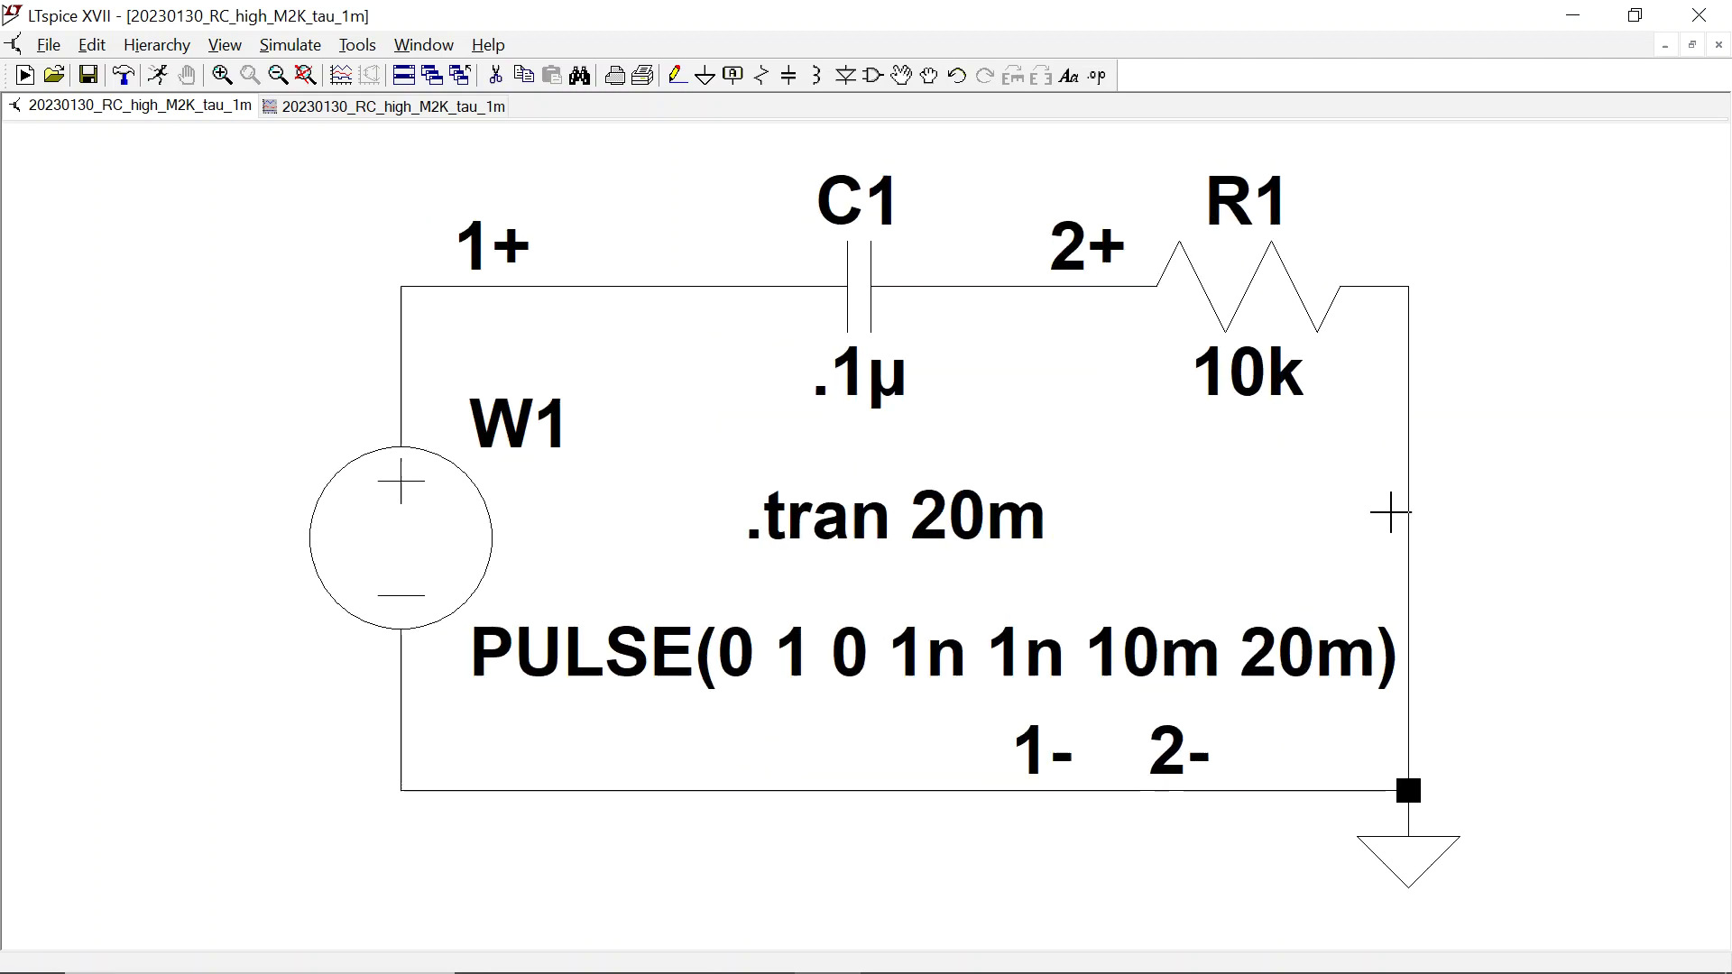
left_click(306, 76)
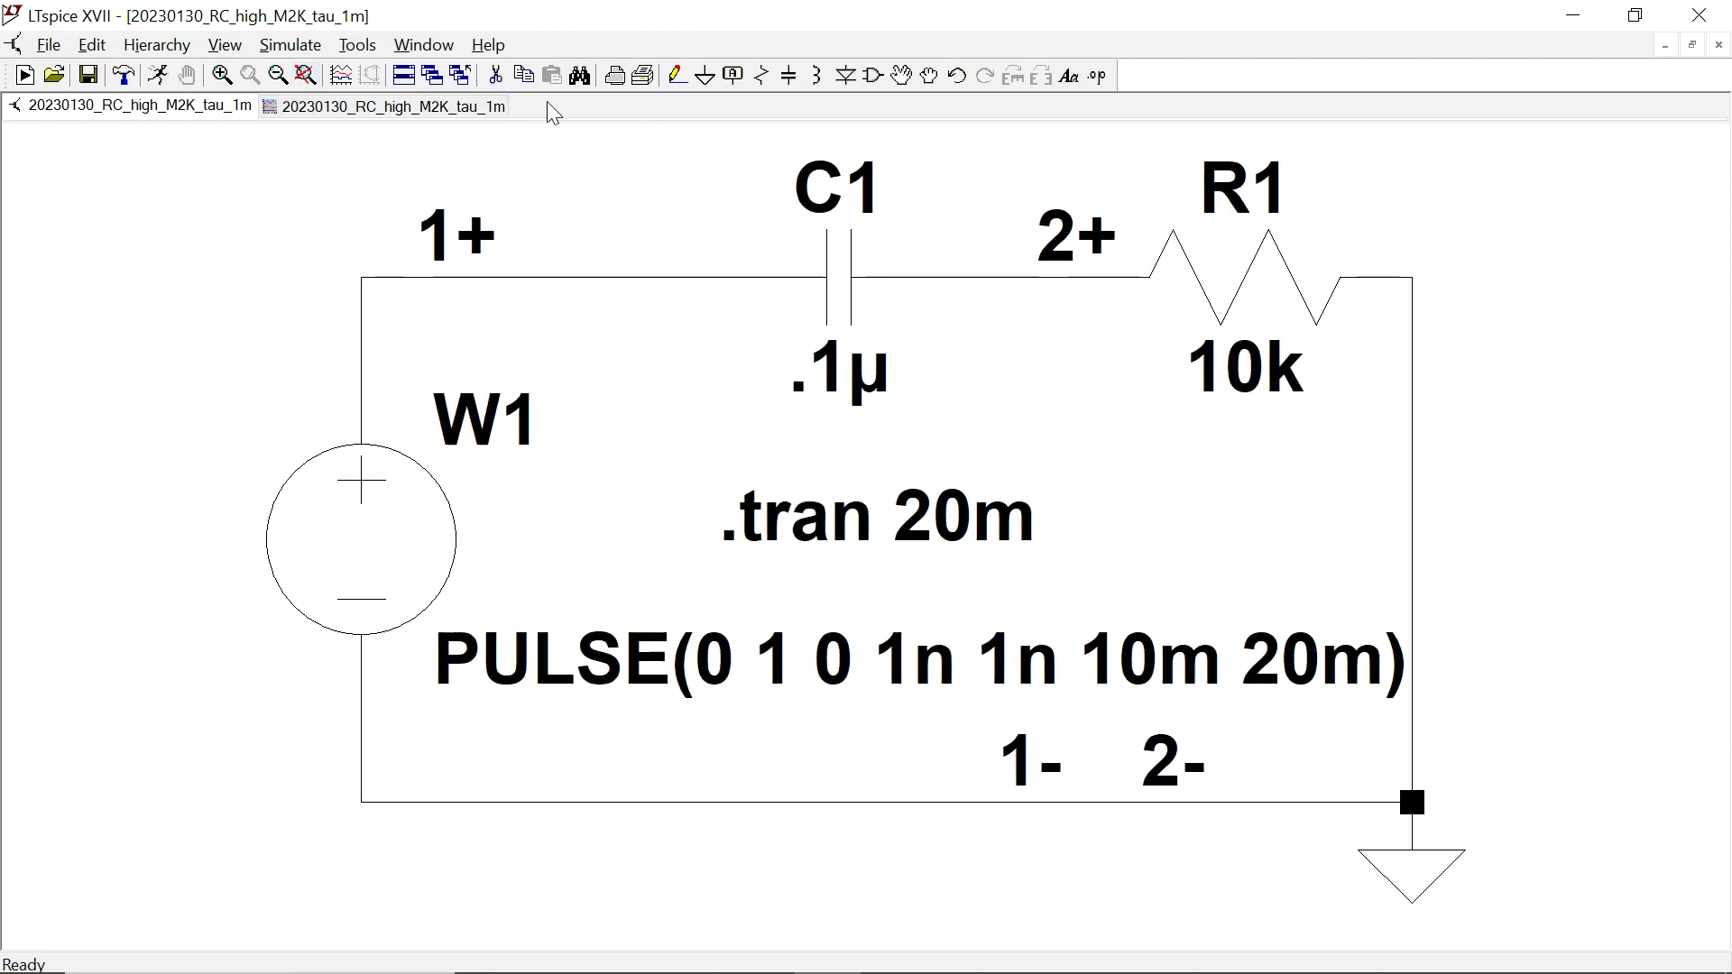
left_click(1692, 45)
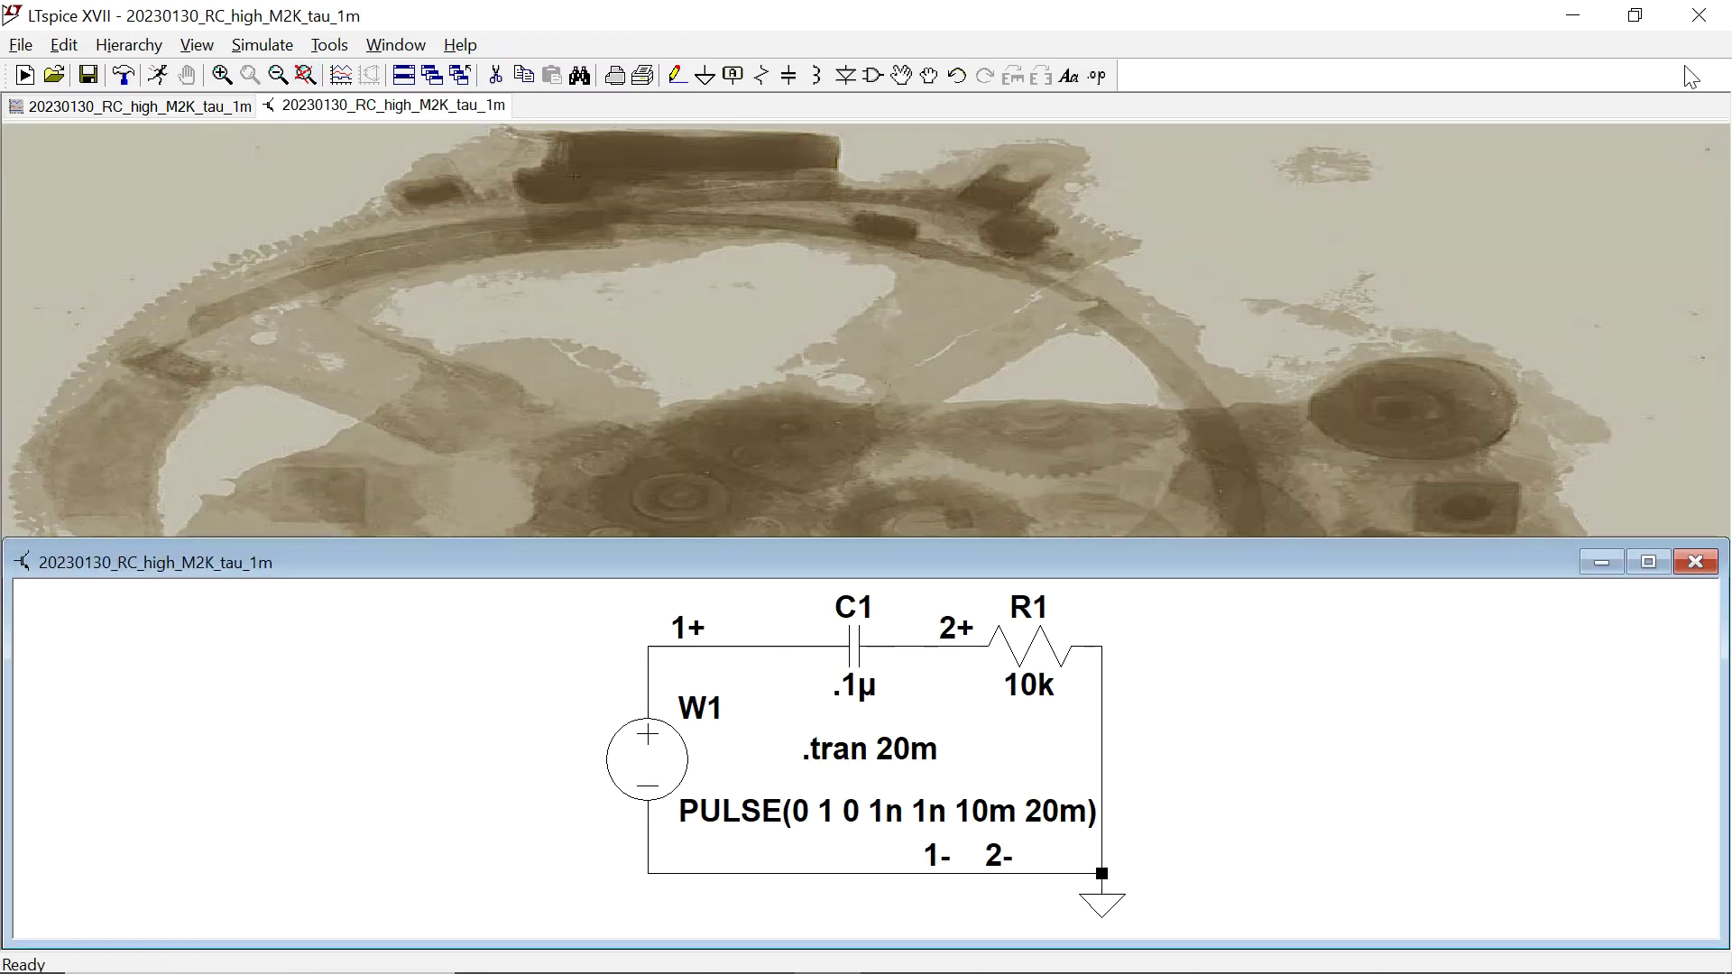
left_click(1651, 562)
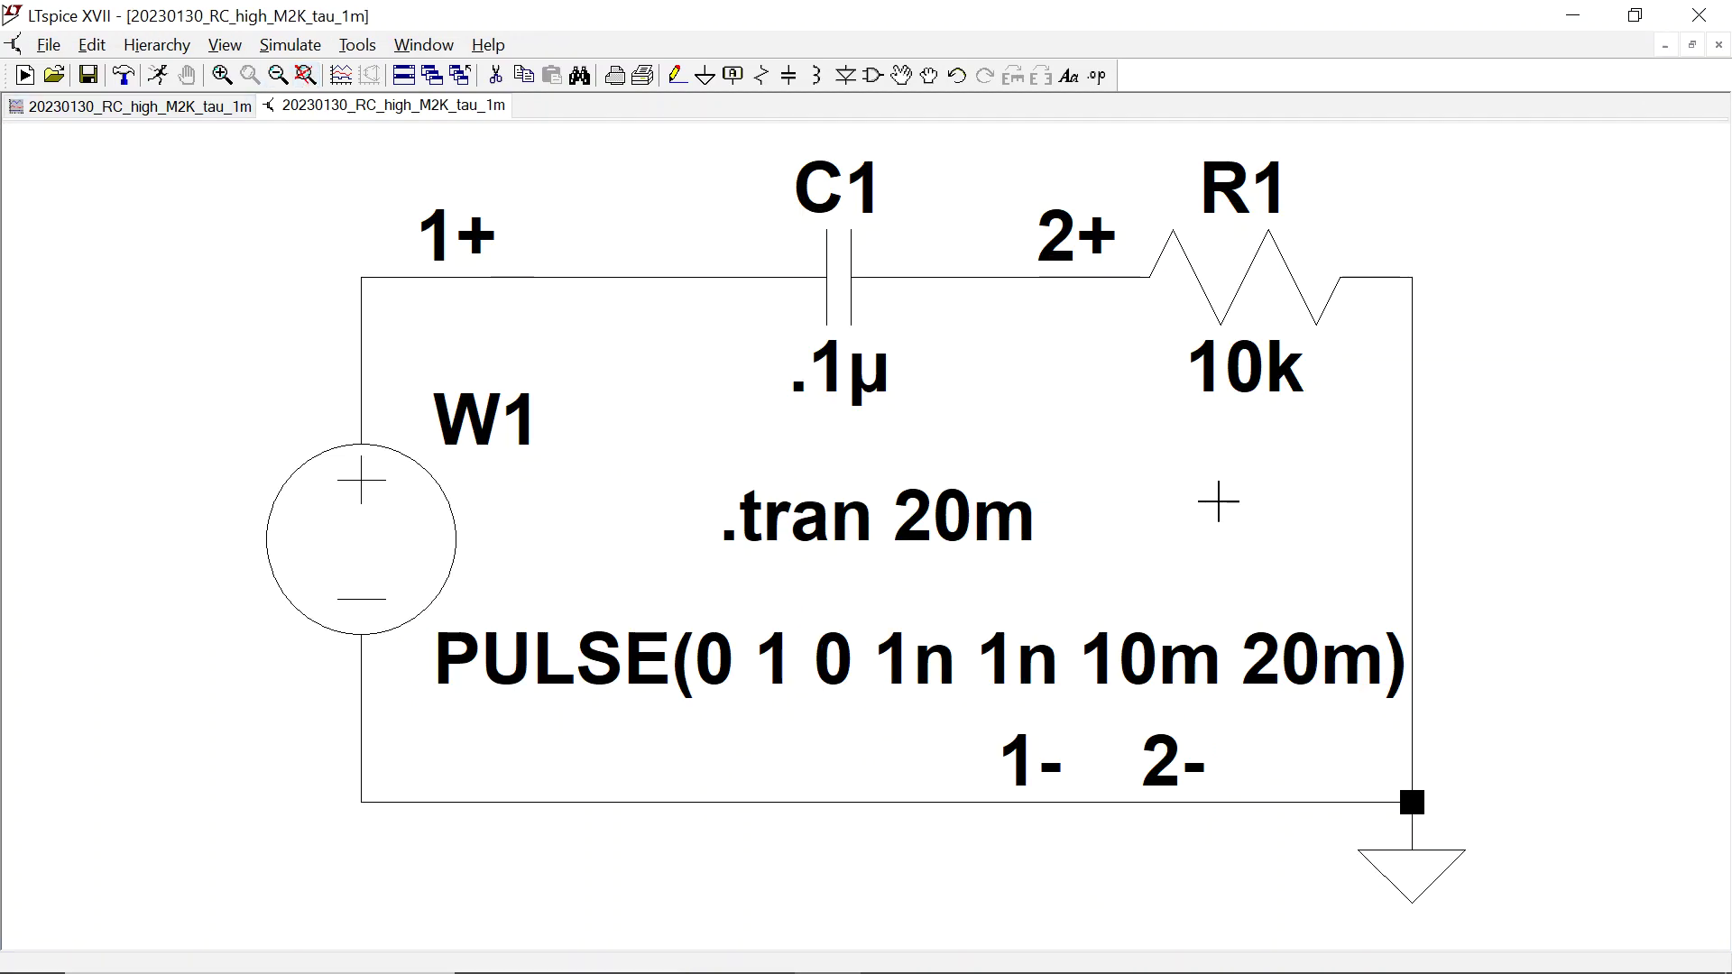
Copy the schematic as a bitmap and return to the EE110L sample report.
left_click(297, 45)
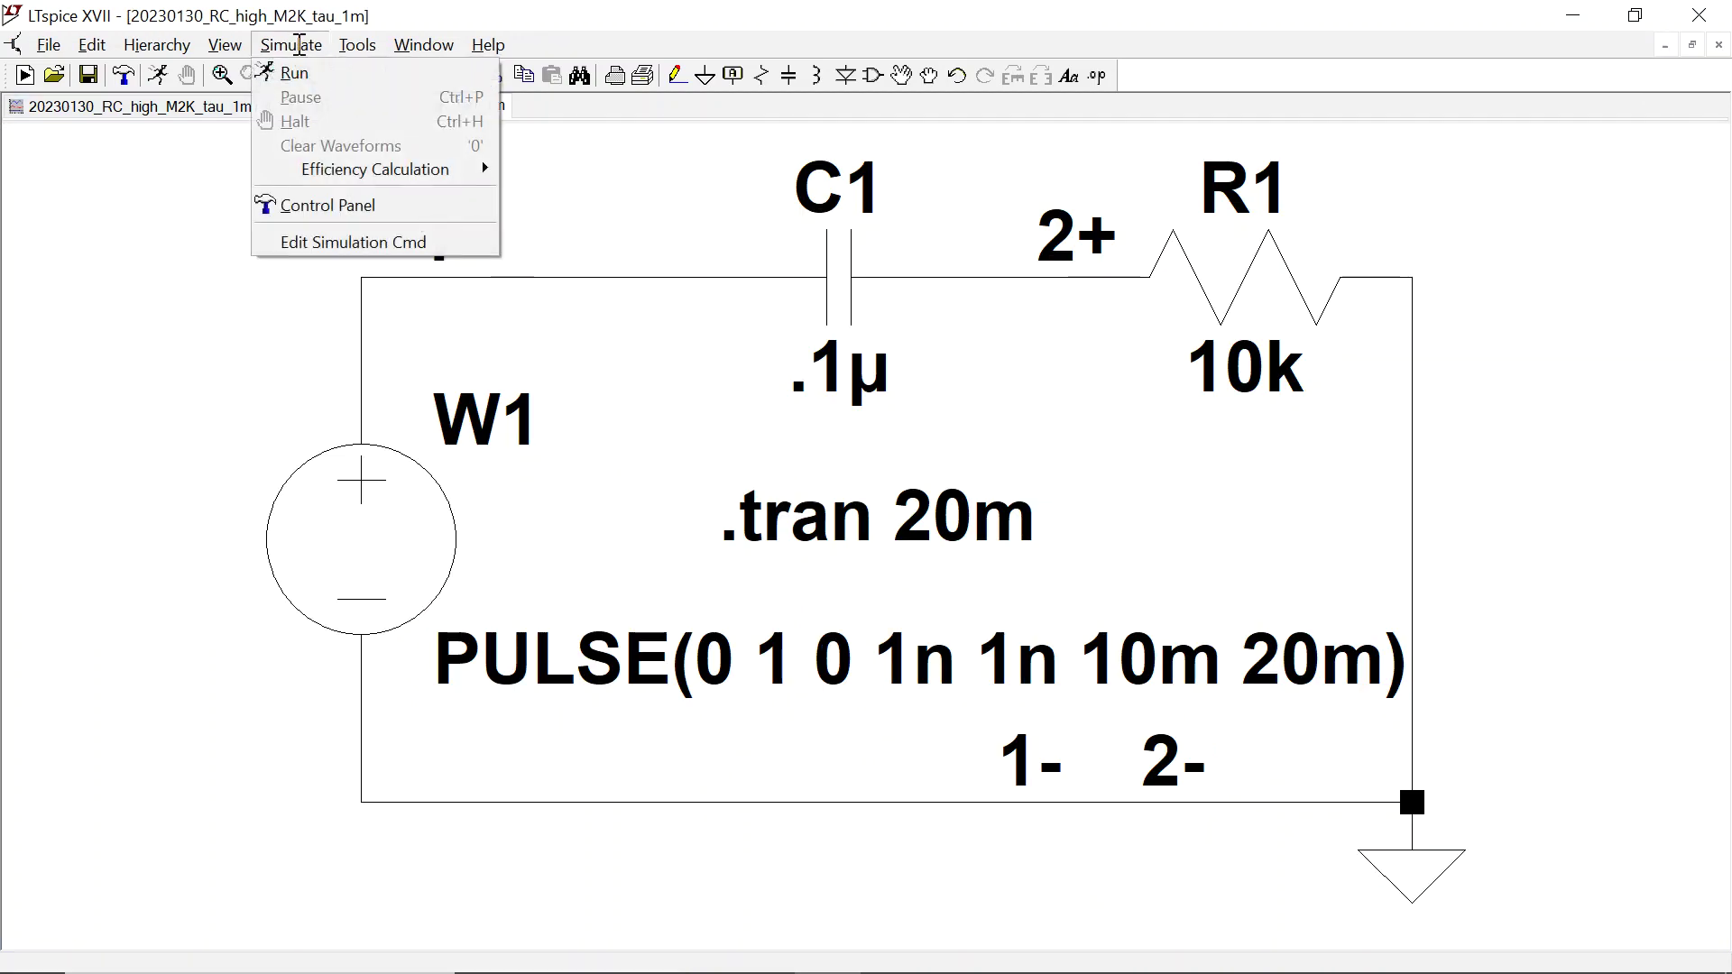
left_click(369, 56)
key("alt+Tab")
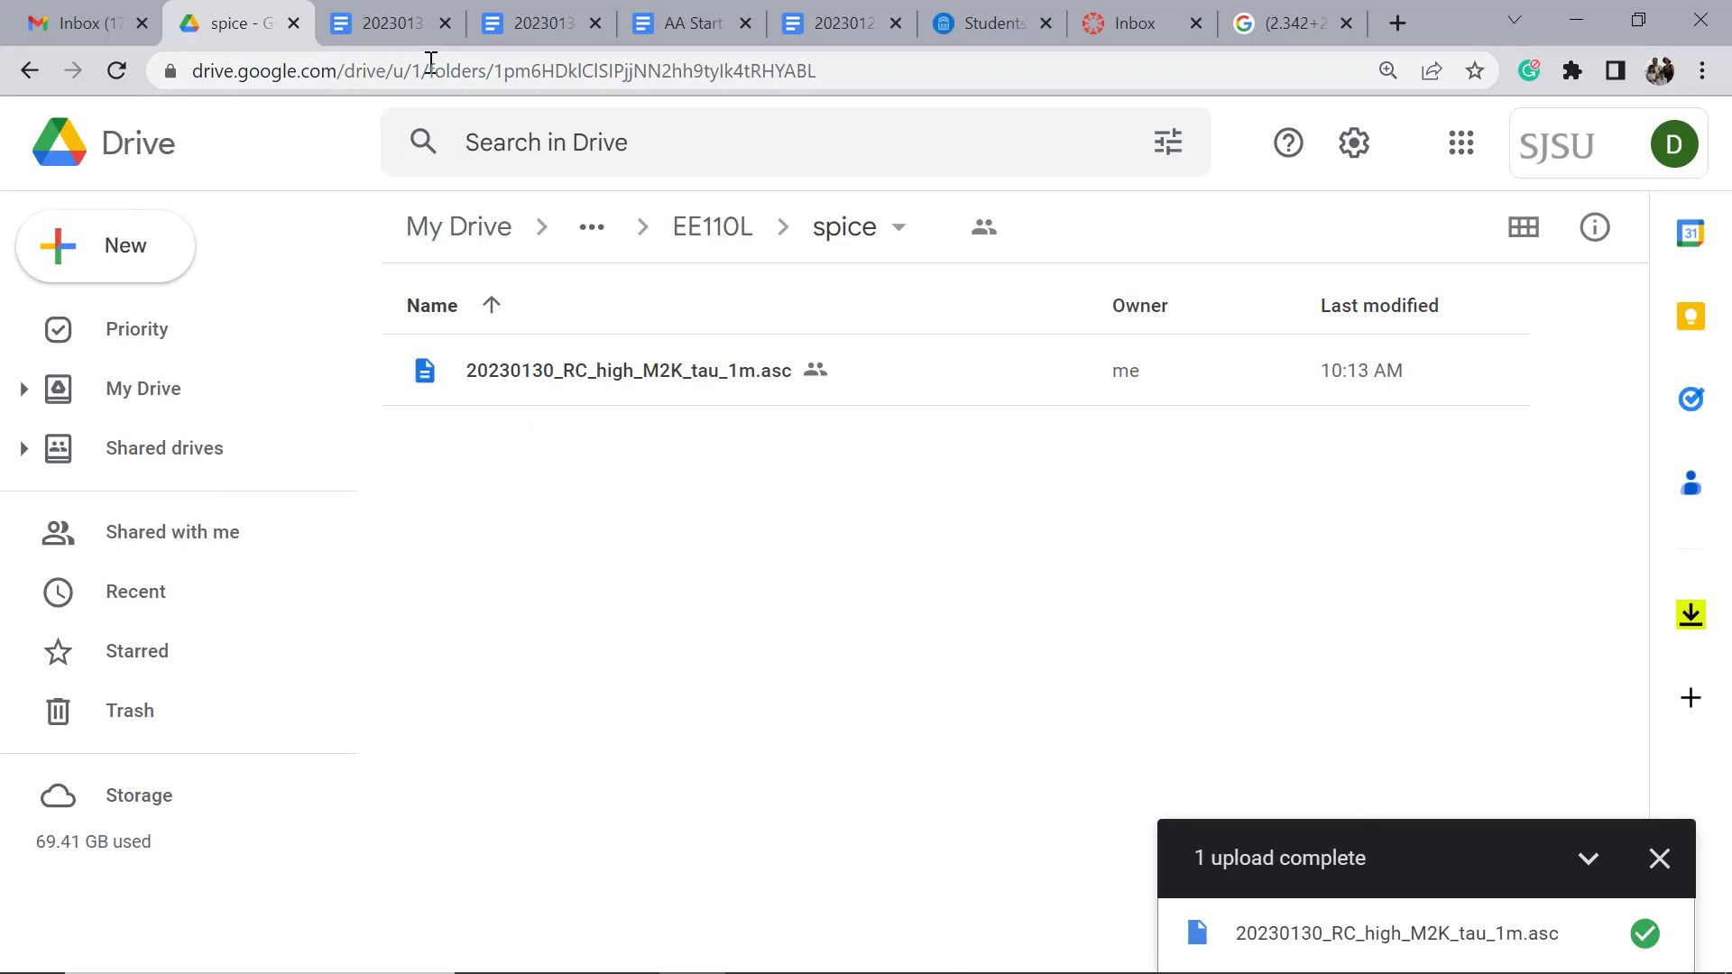
key("alt+Tab")
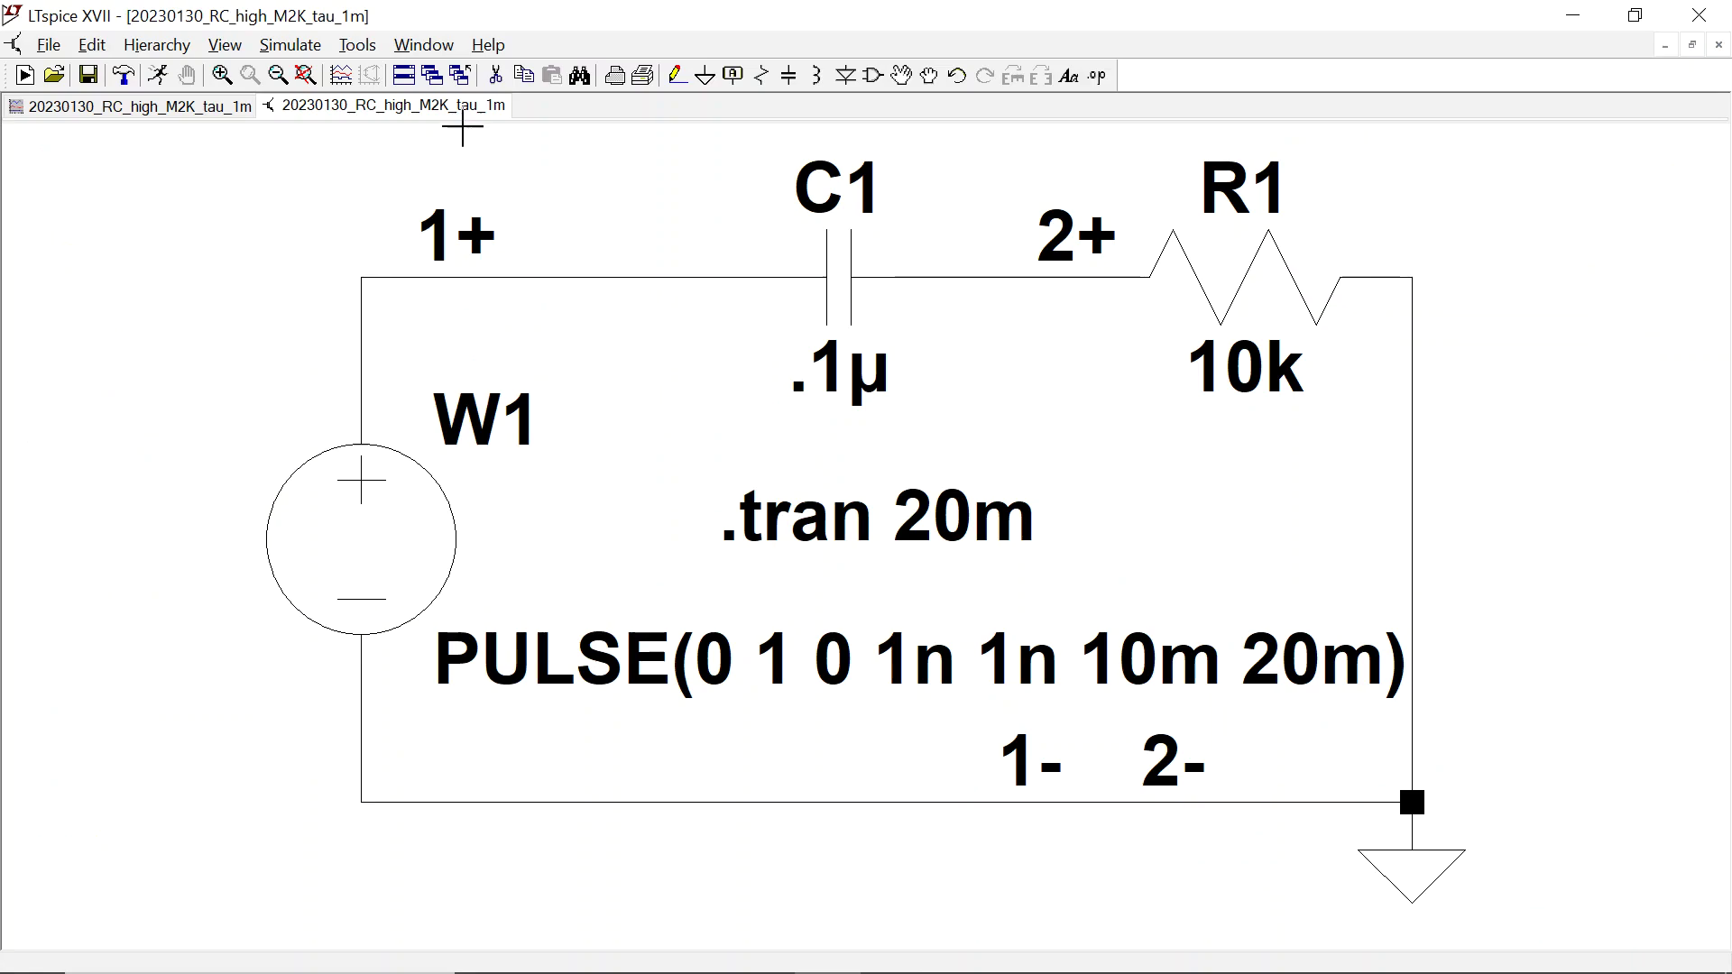
key("alt+Tab")
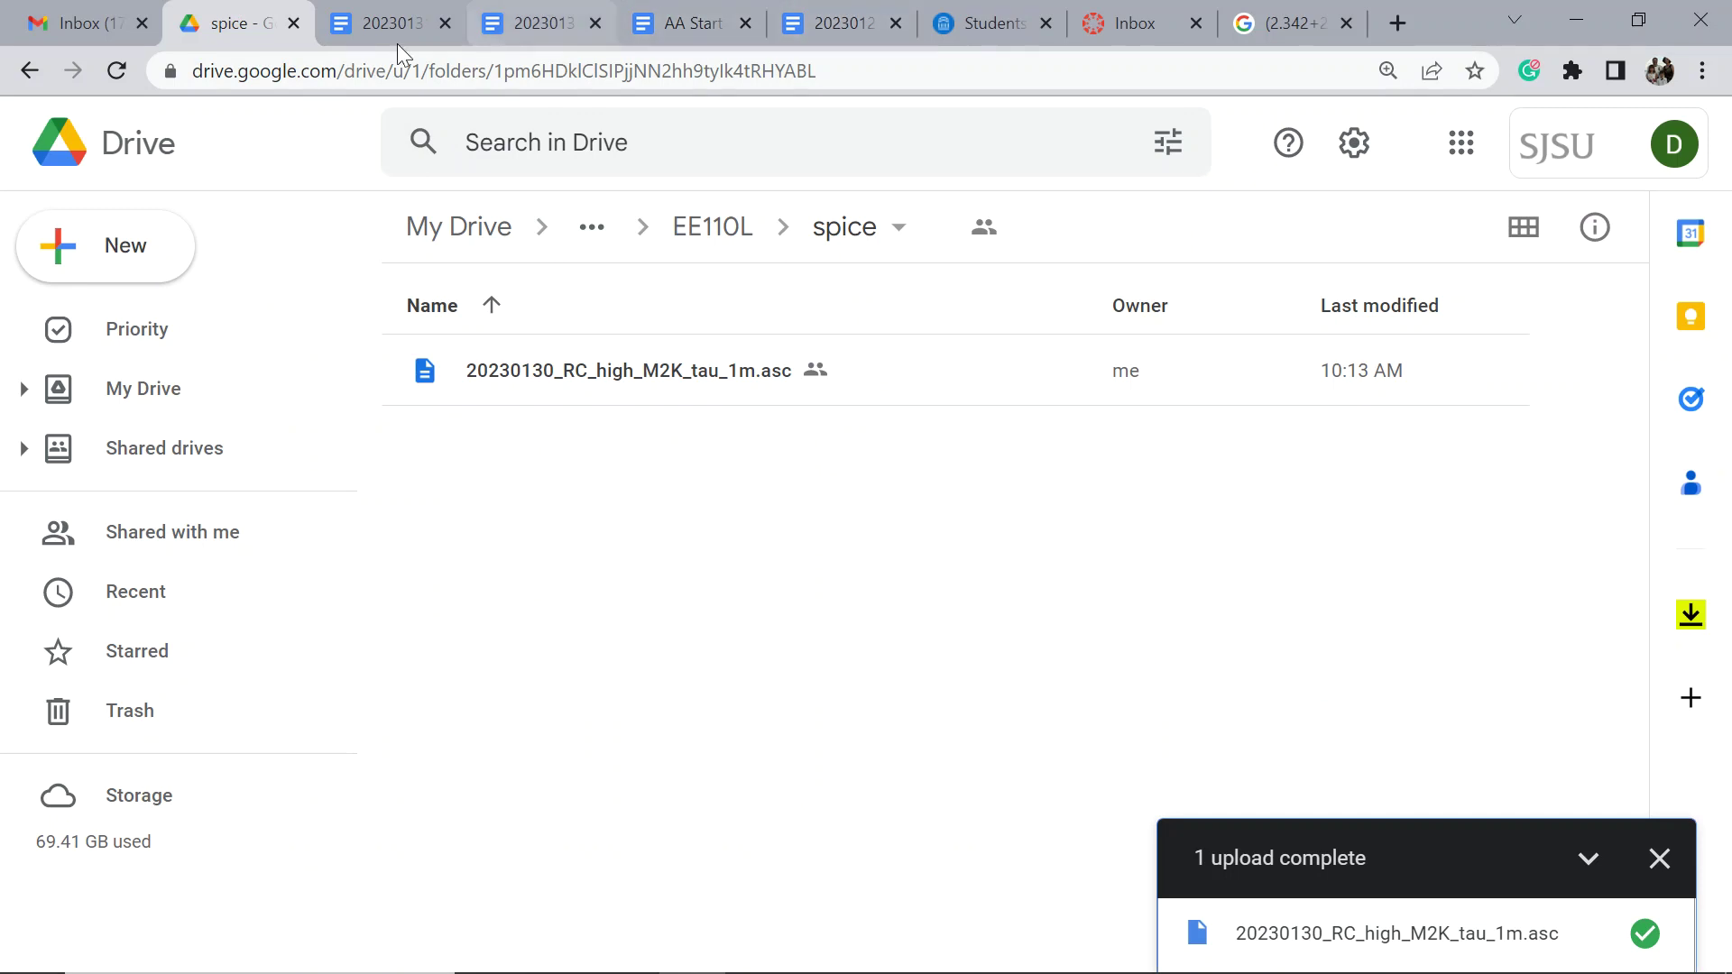
left_click(383, 26)
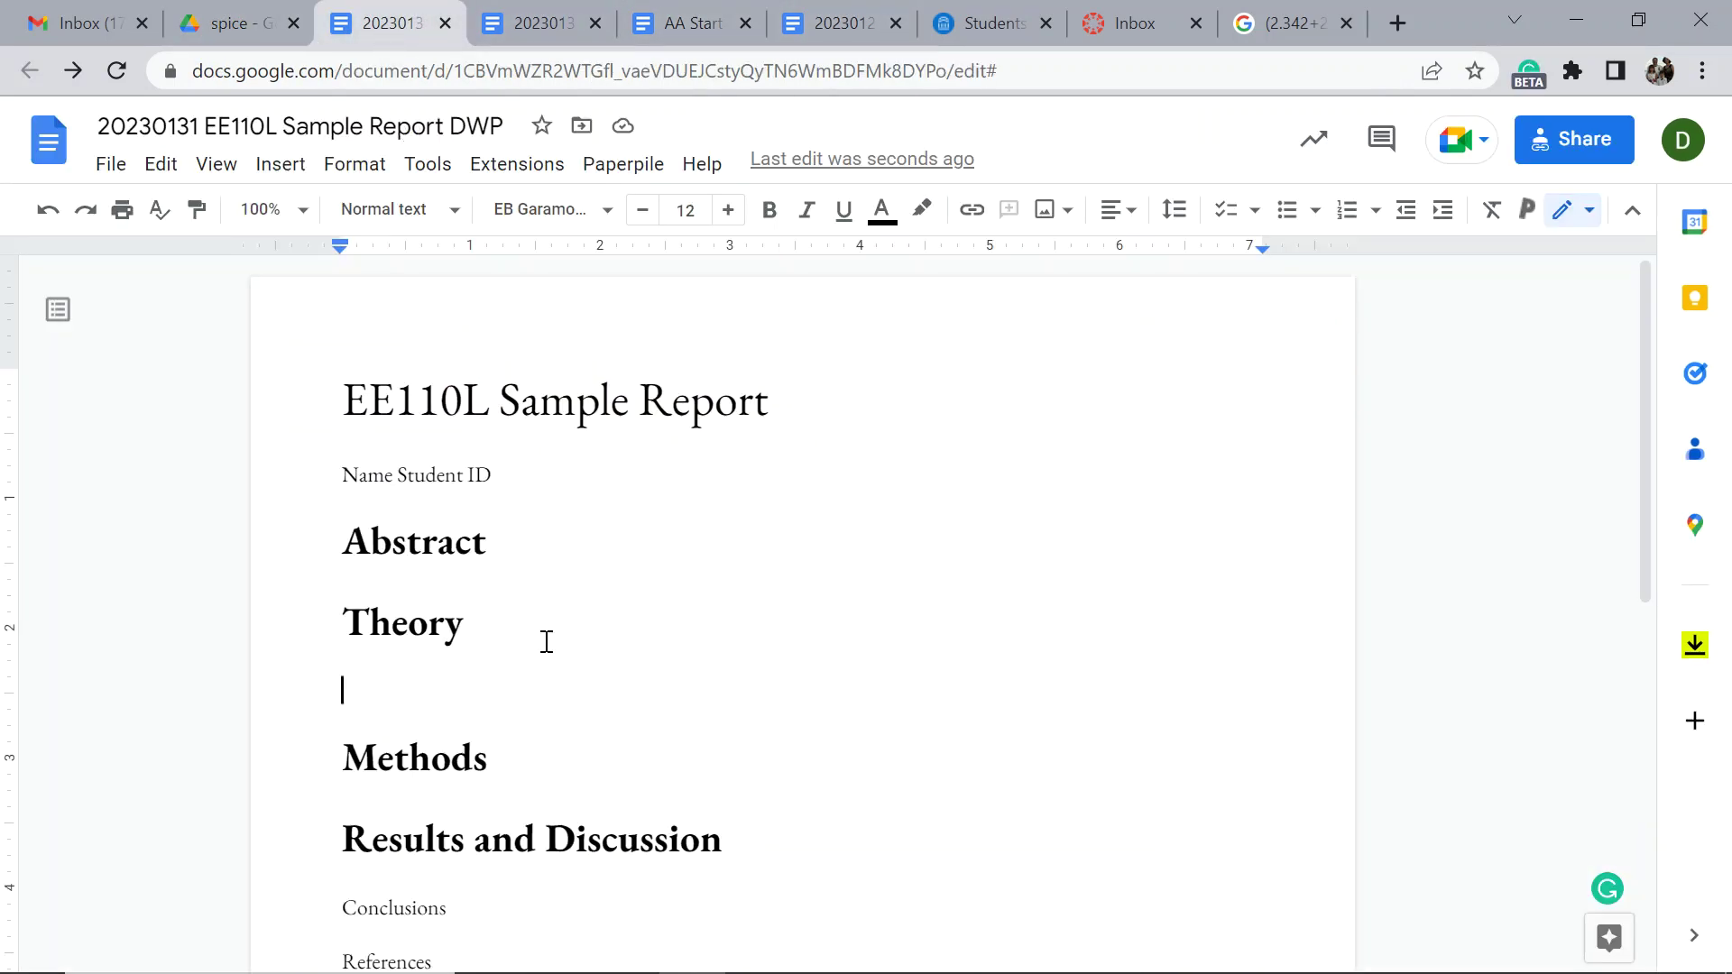
Paste the RC high-pass schematic under Theory, resize it smaller, and add an empty line below.
key("ctrl+v")
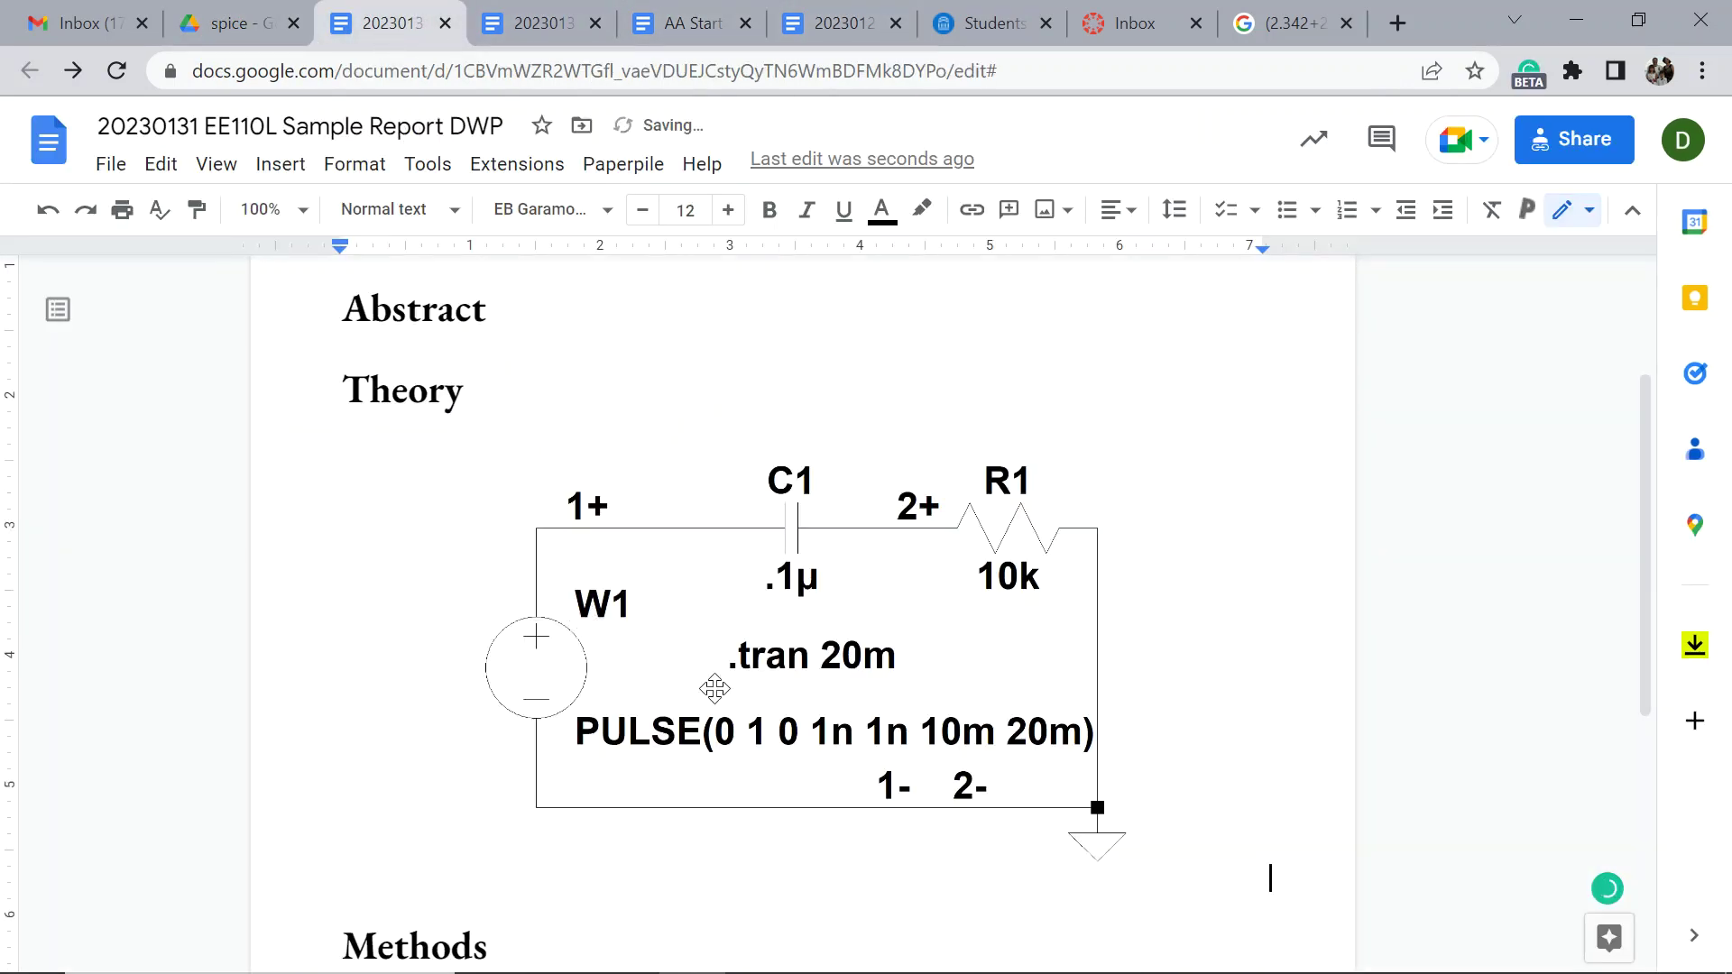
left_click(758, 731)
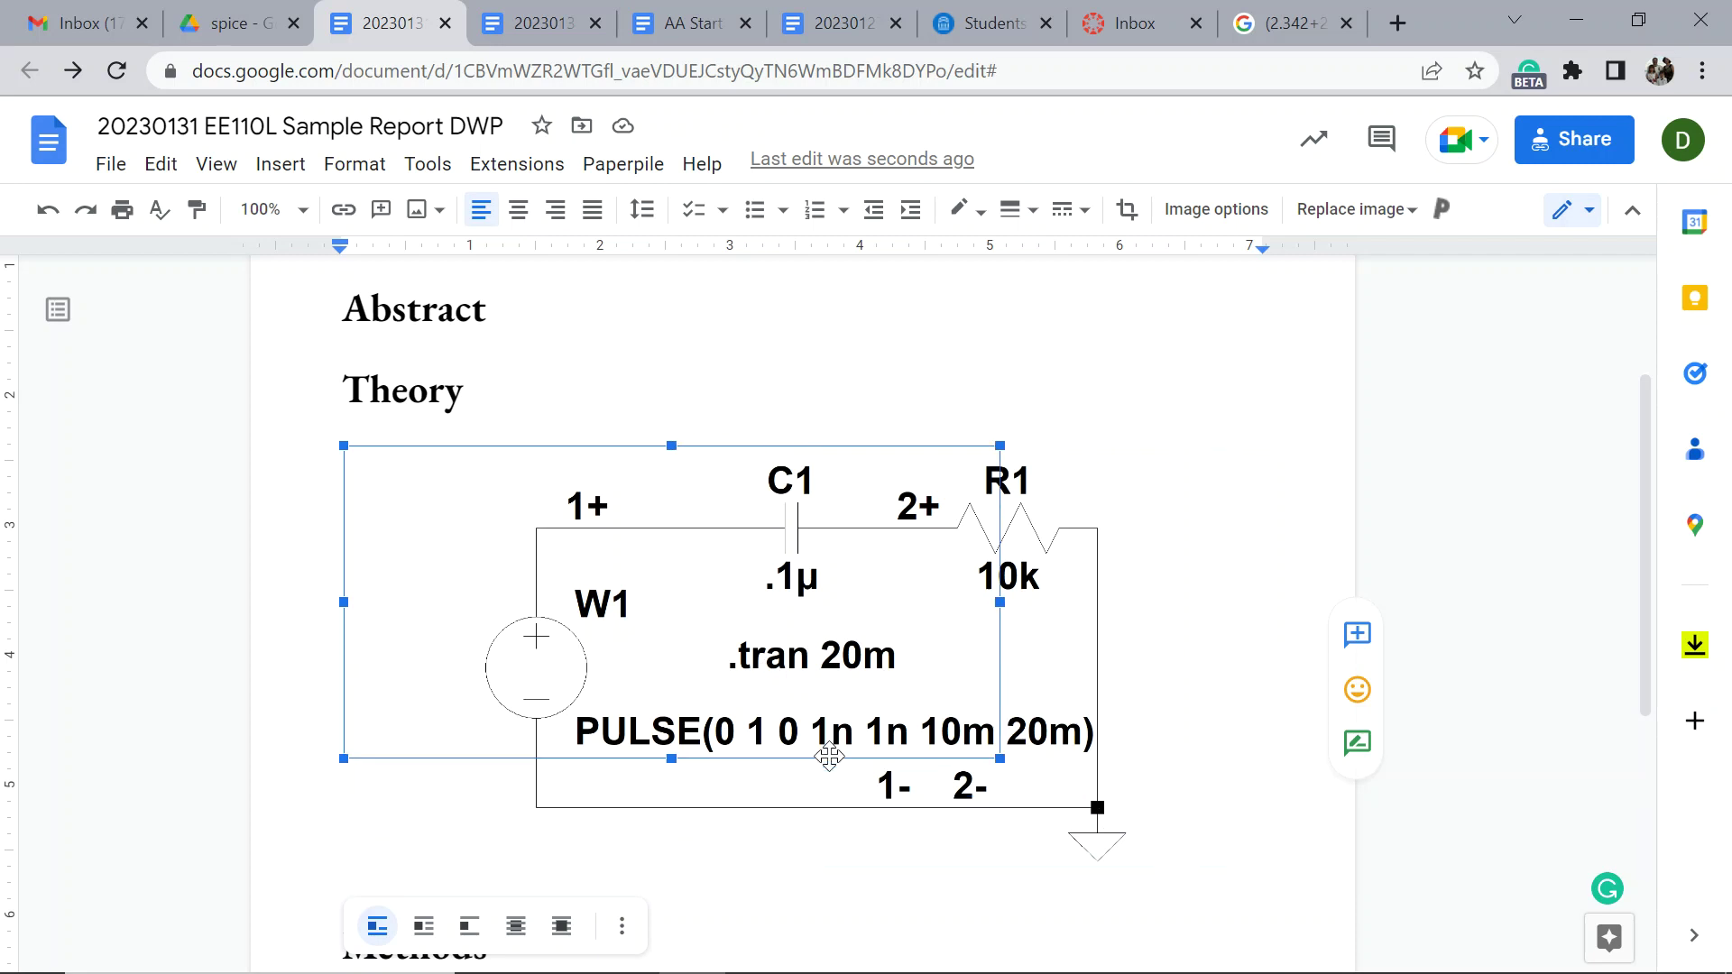
left_click_drag(829, 758, 961, 739)
left_click(1023, 712)
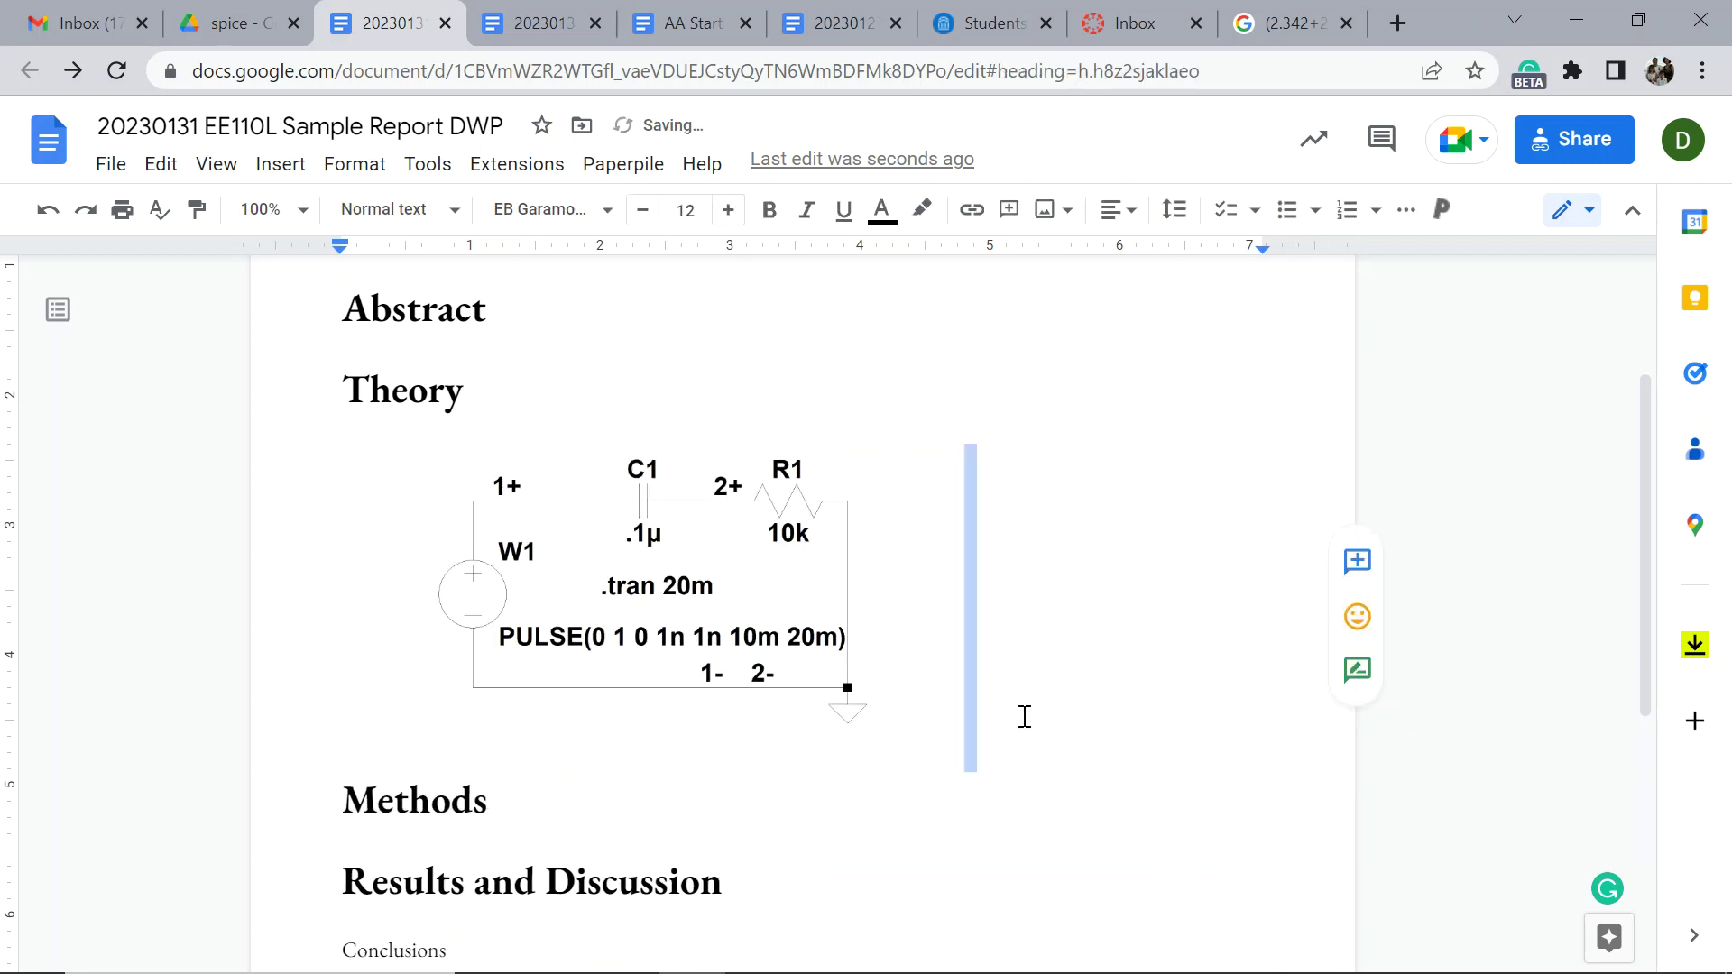
key("Return")
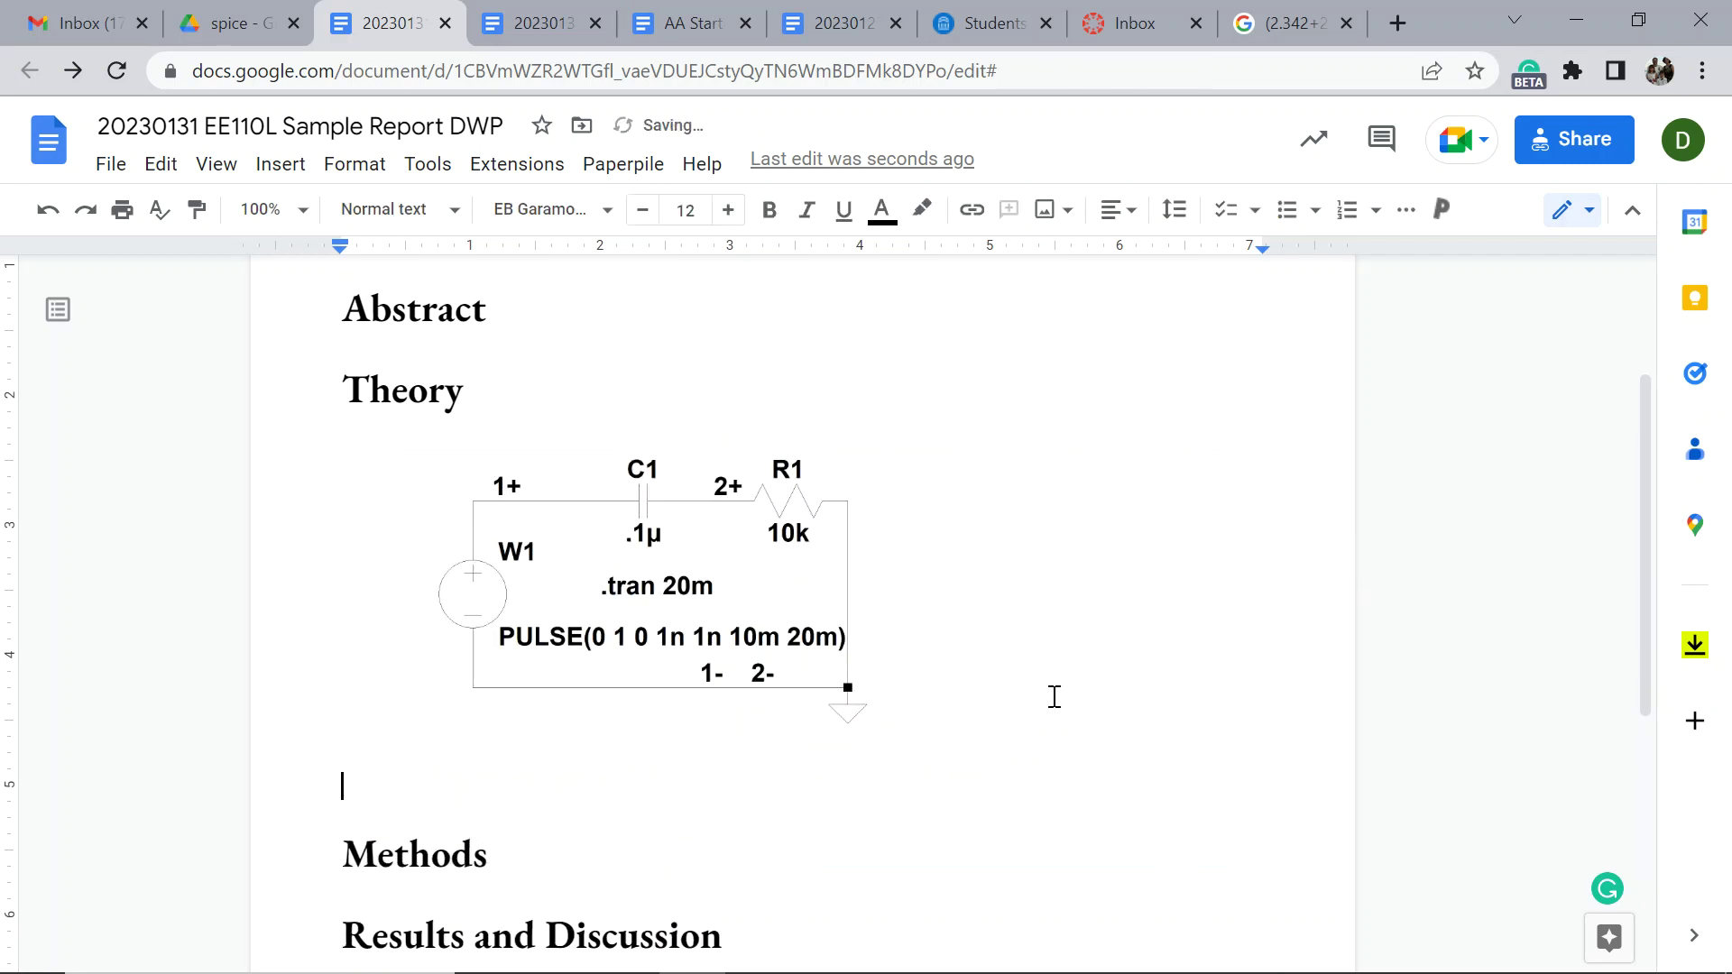
Type the caption 'Figure : … high-pass filter with' and insert a τ equation.
type("Figure :")
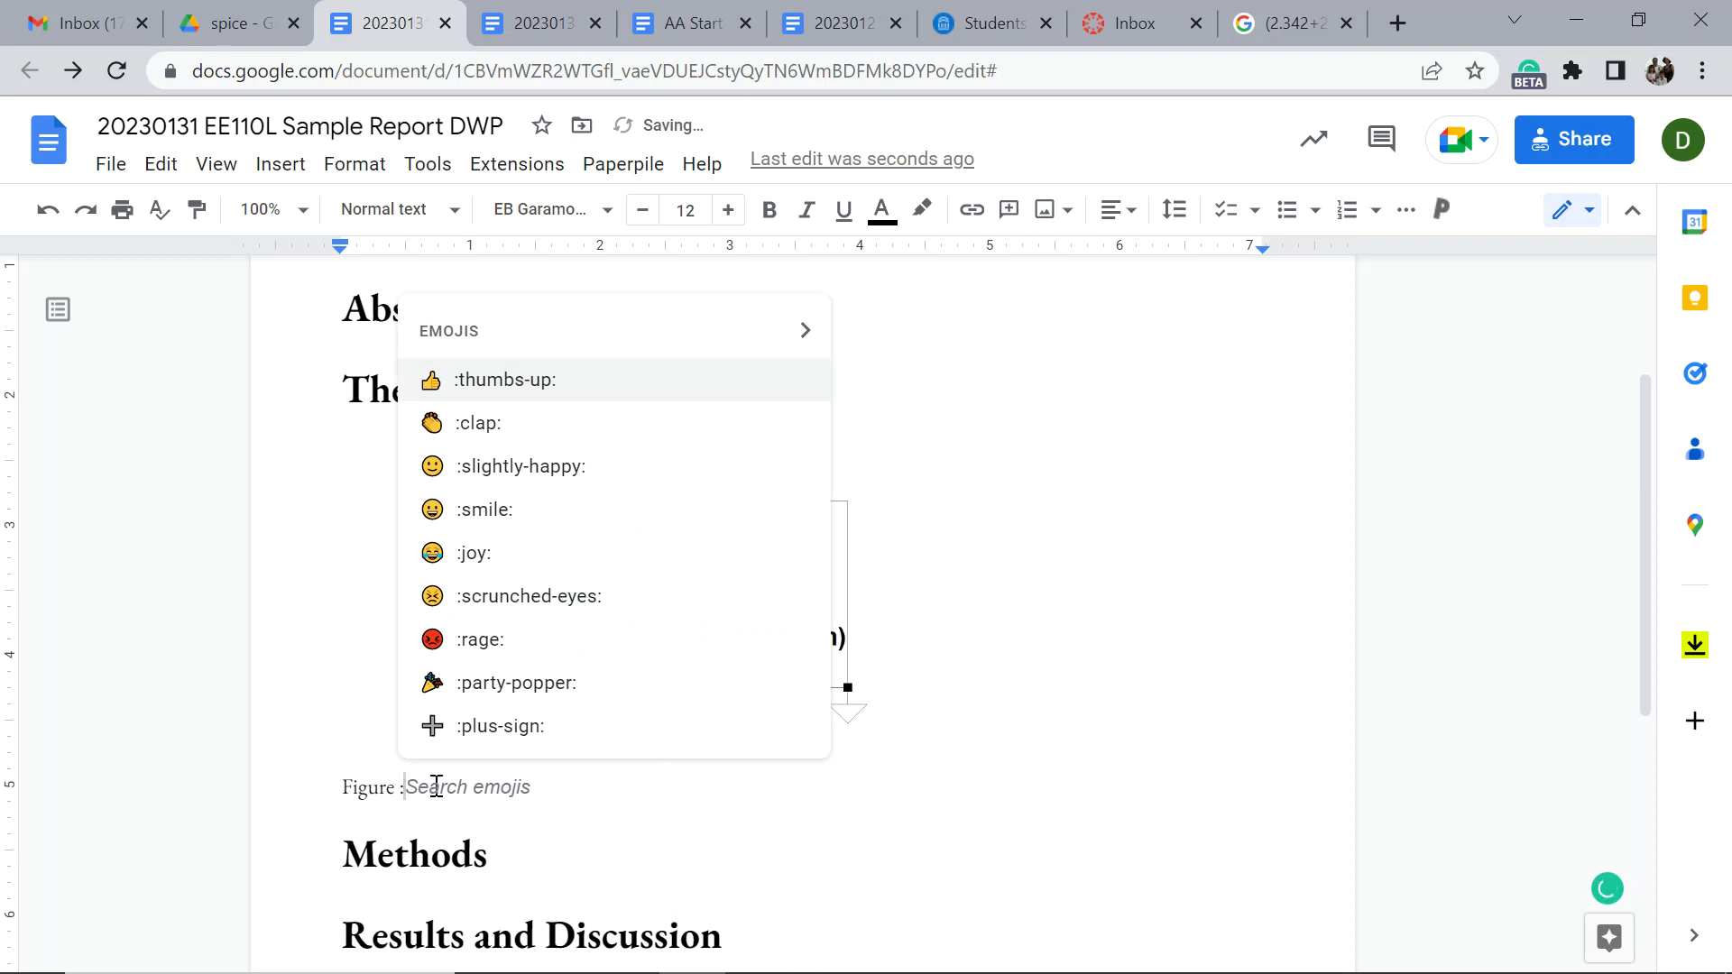
key("Escape")
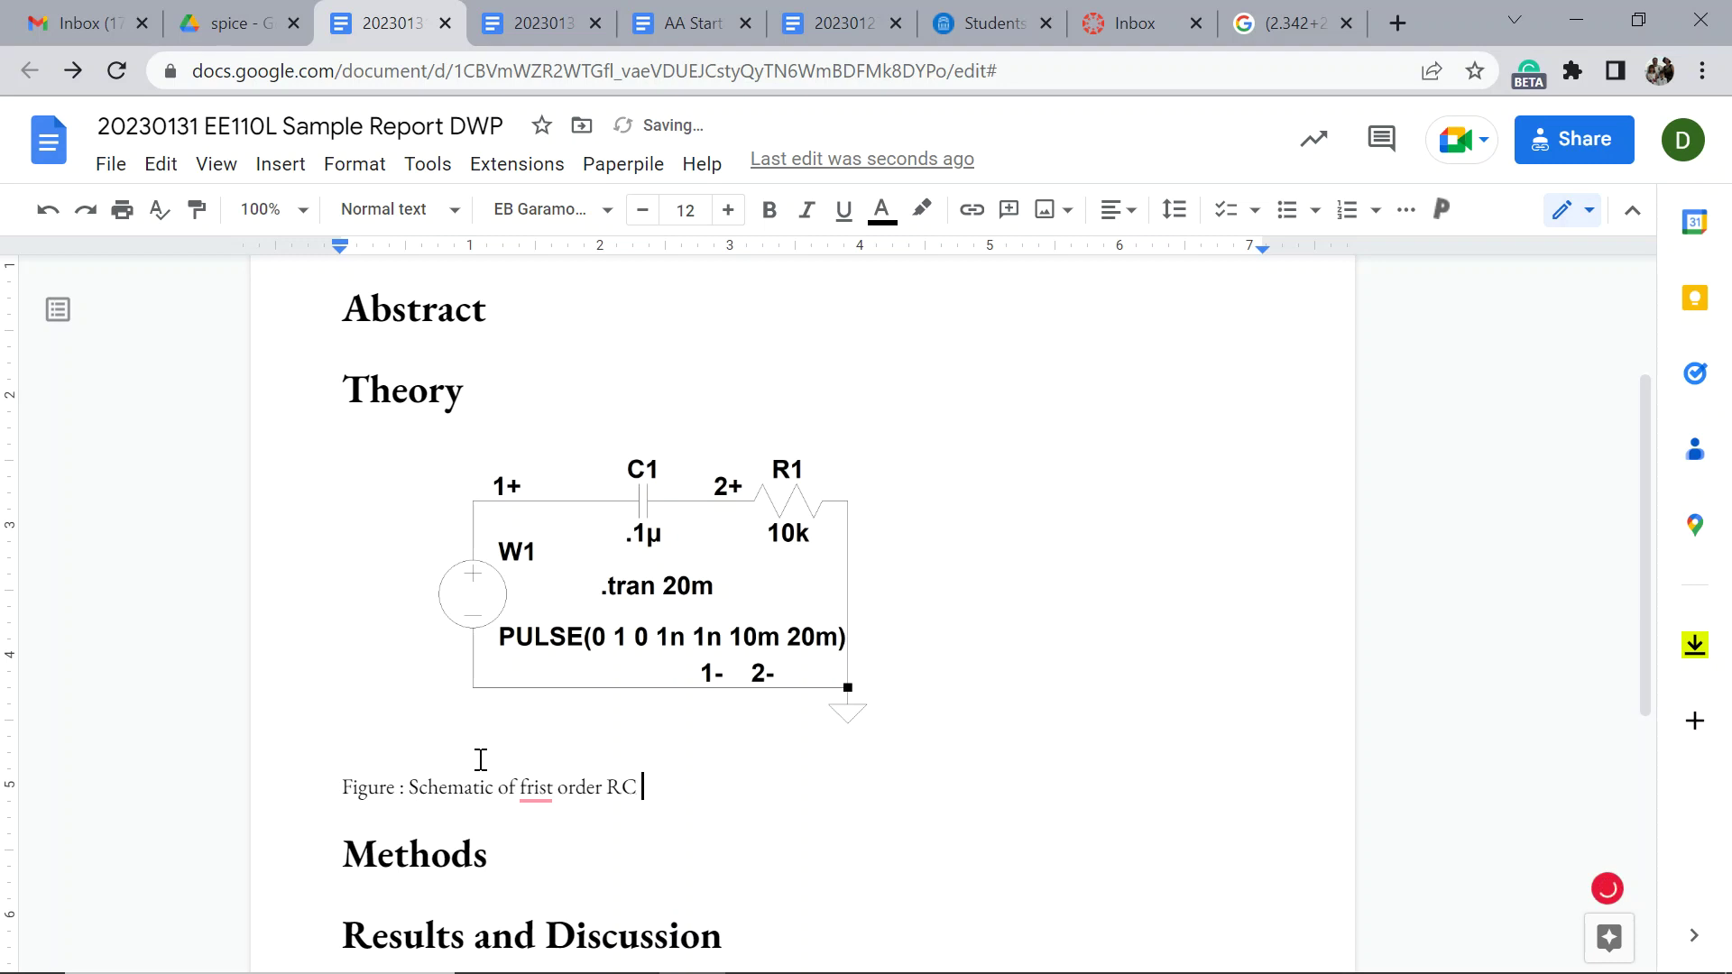
type("high-pass")
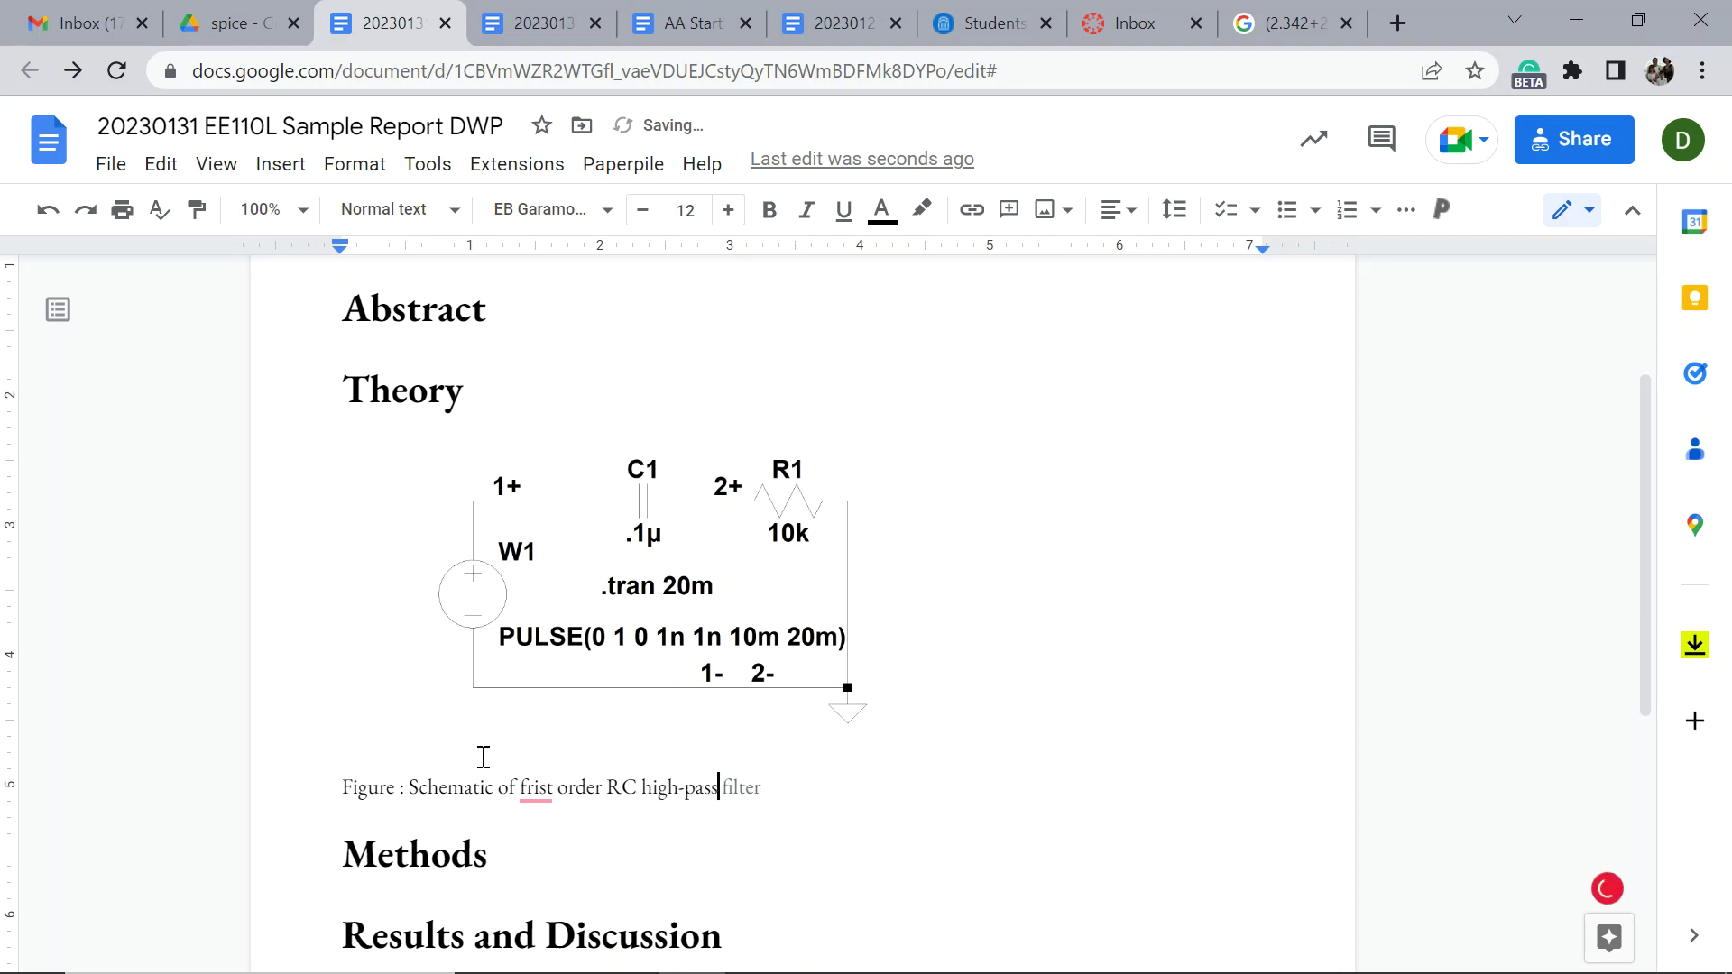
type(" filter with")
left_click(281, 163)
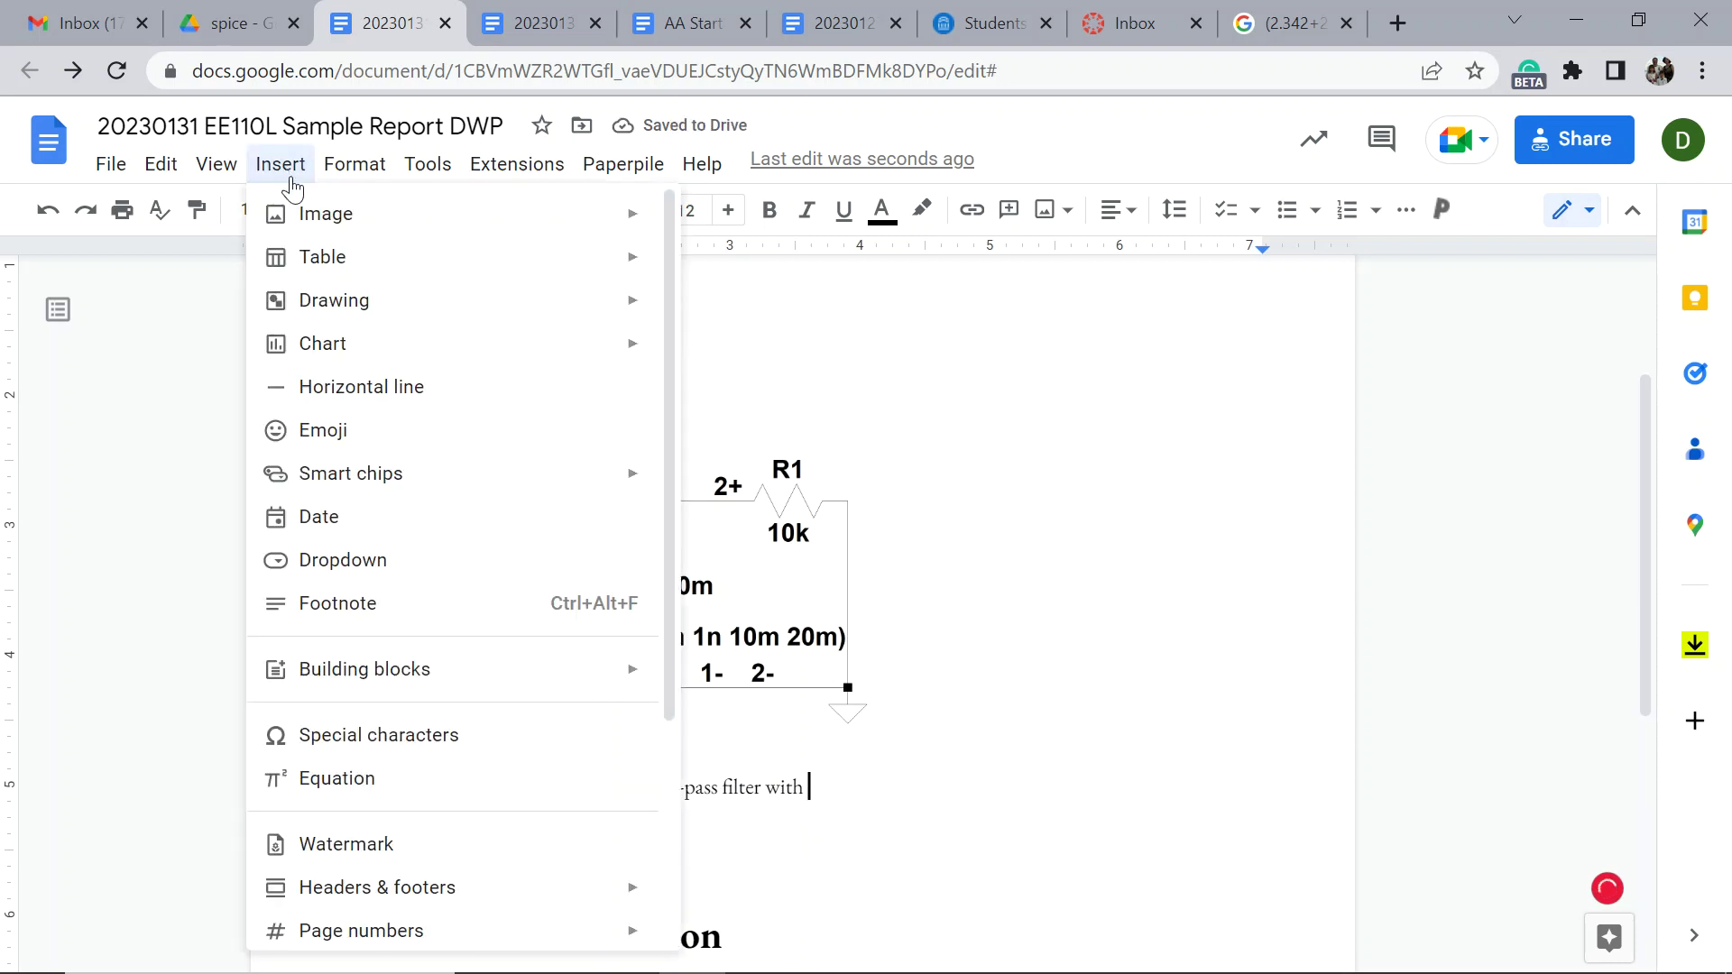
left_click(418, 779)
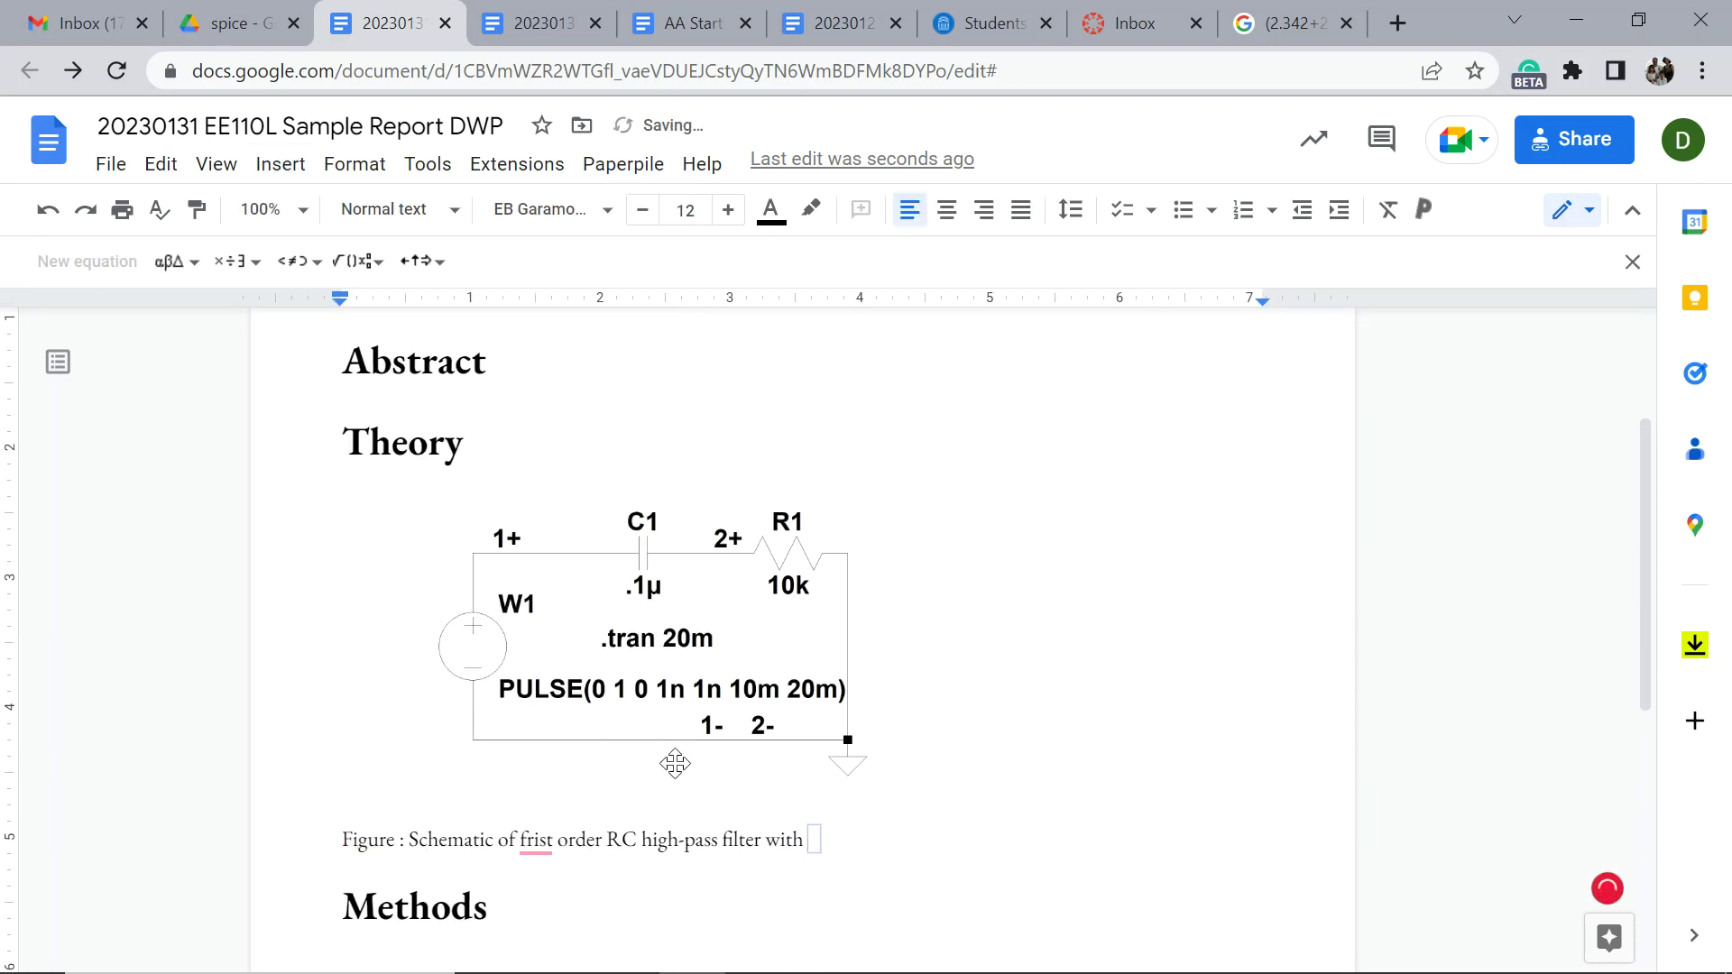
type("\\tau")
key("space")
key("Right")
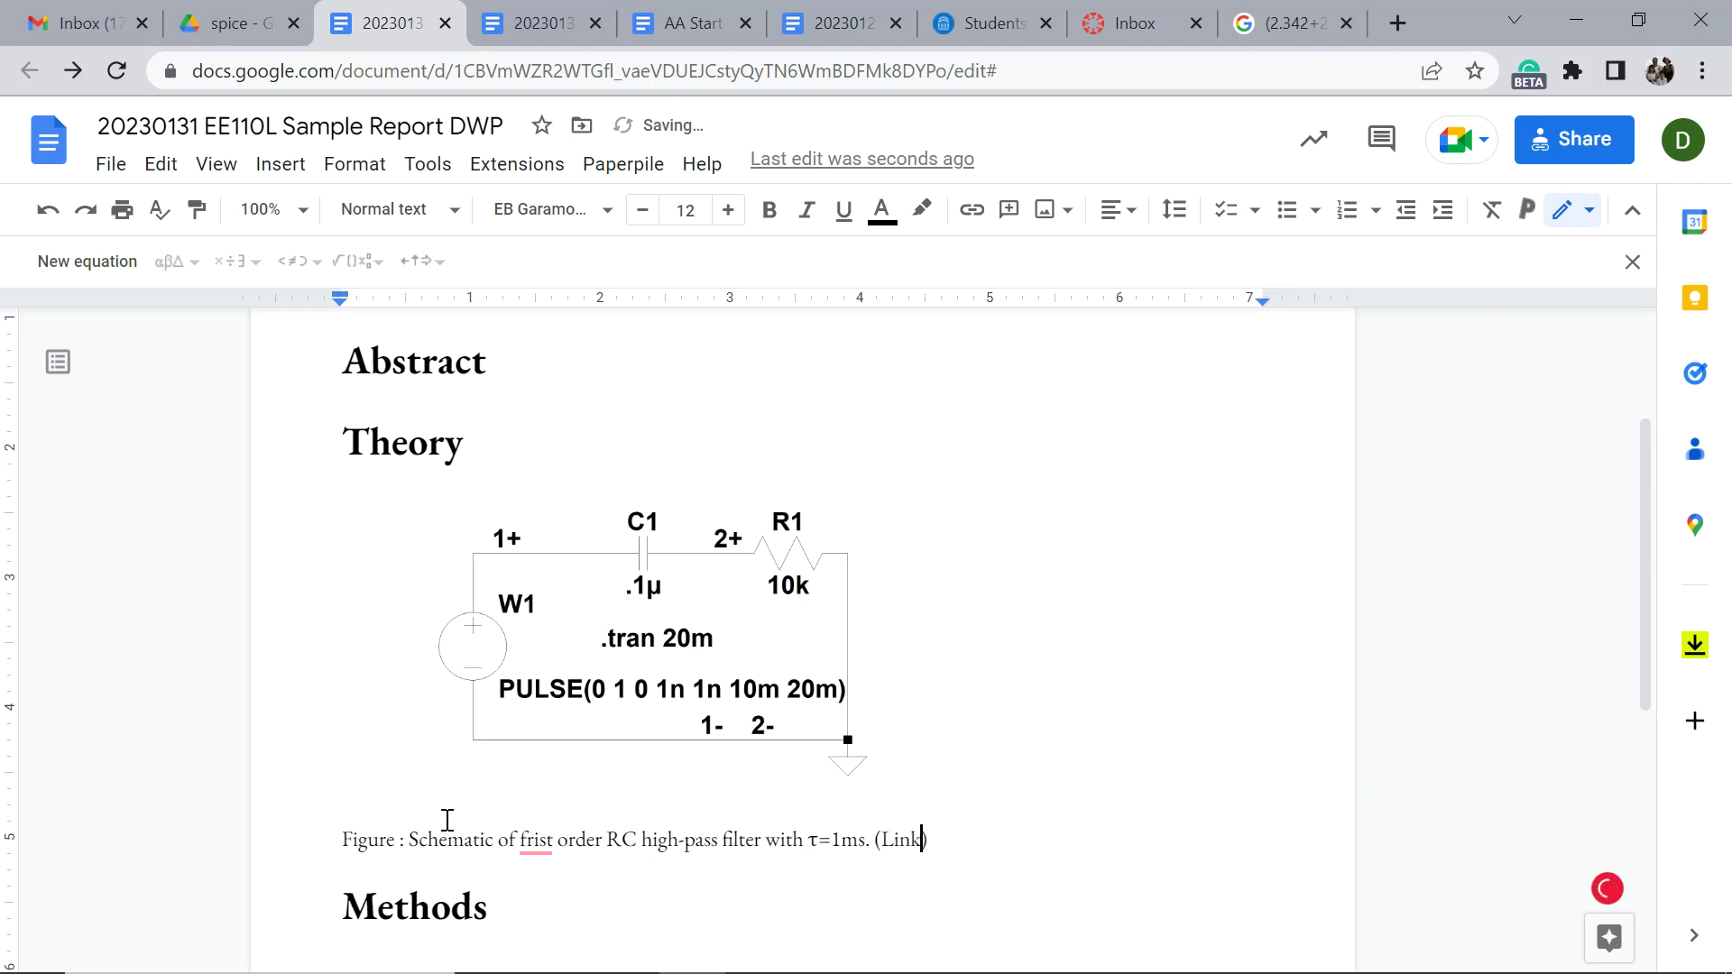
Correct 'frist order' to 'first-order' in the caption, then switch to the AA Start Here EE110L Manual.
mouse_move(532, 842)
left_click(526, 656)
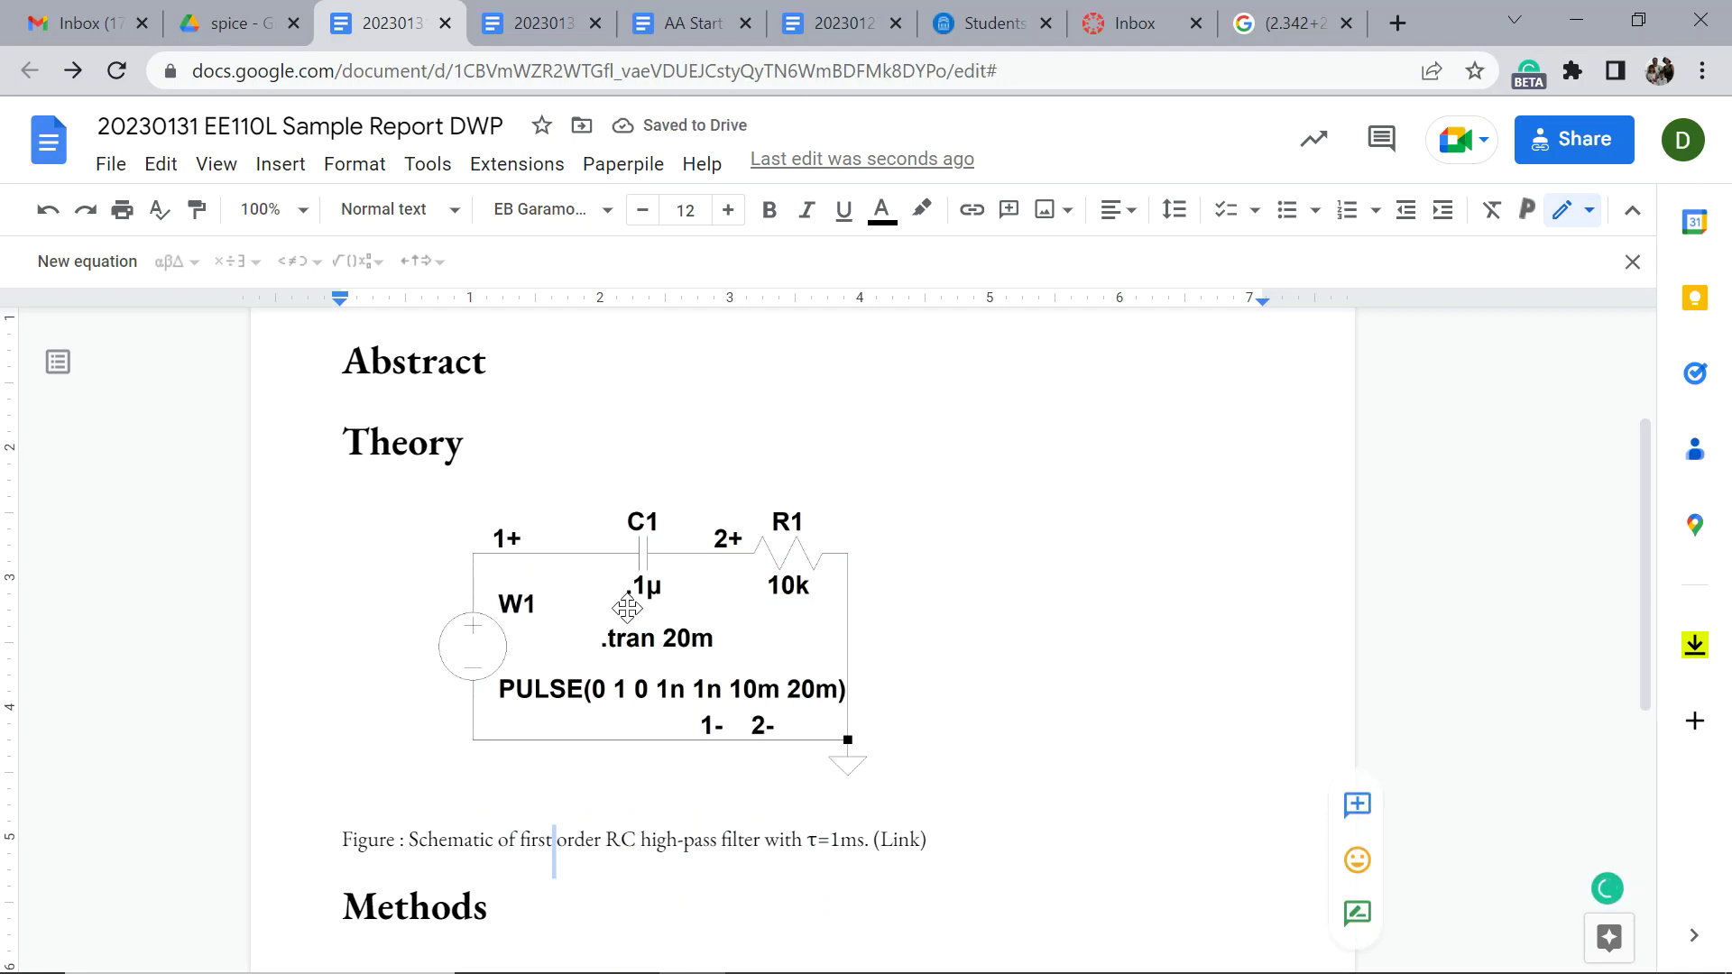
mouse_move(581, 840)
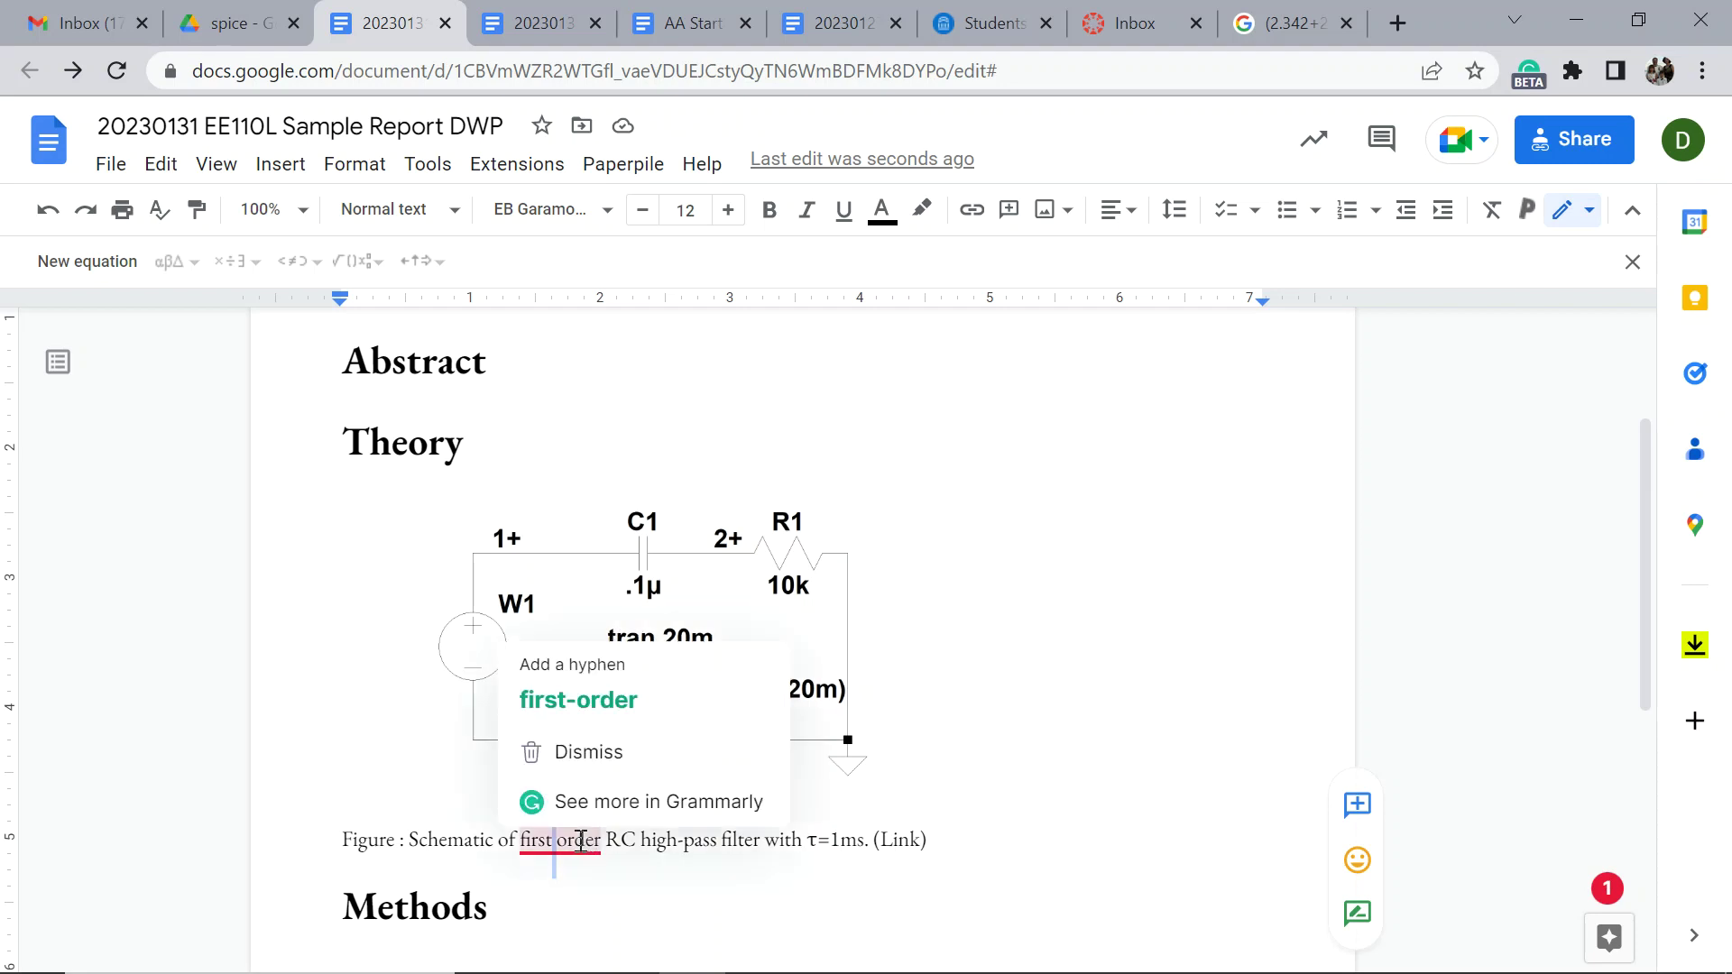
left_click(560, 701)
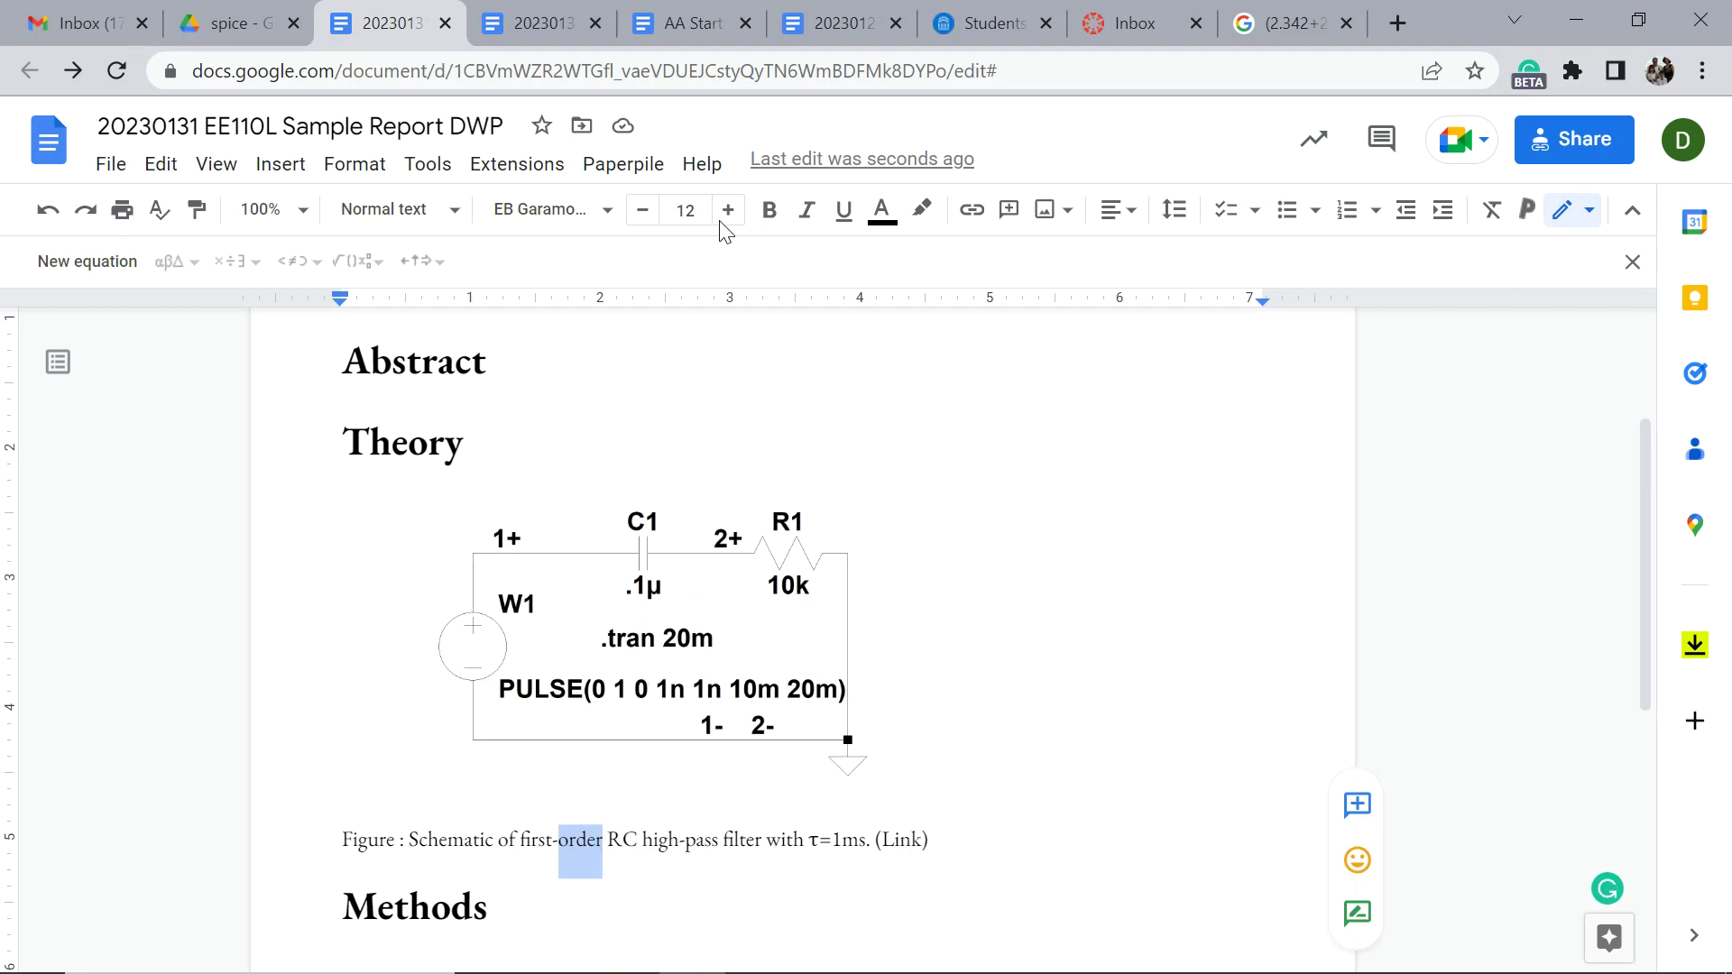
left_click(544, 20)
Find 20230130_RC_high_M2K_tau_1m.asc in the Drive spice folder and get its share link.
left_click(685, 25)
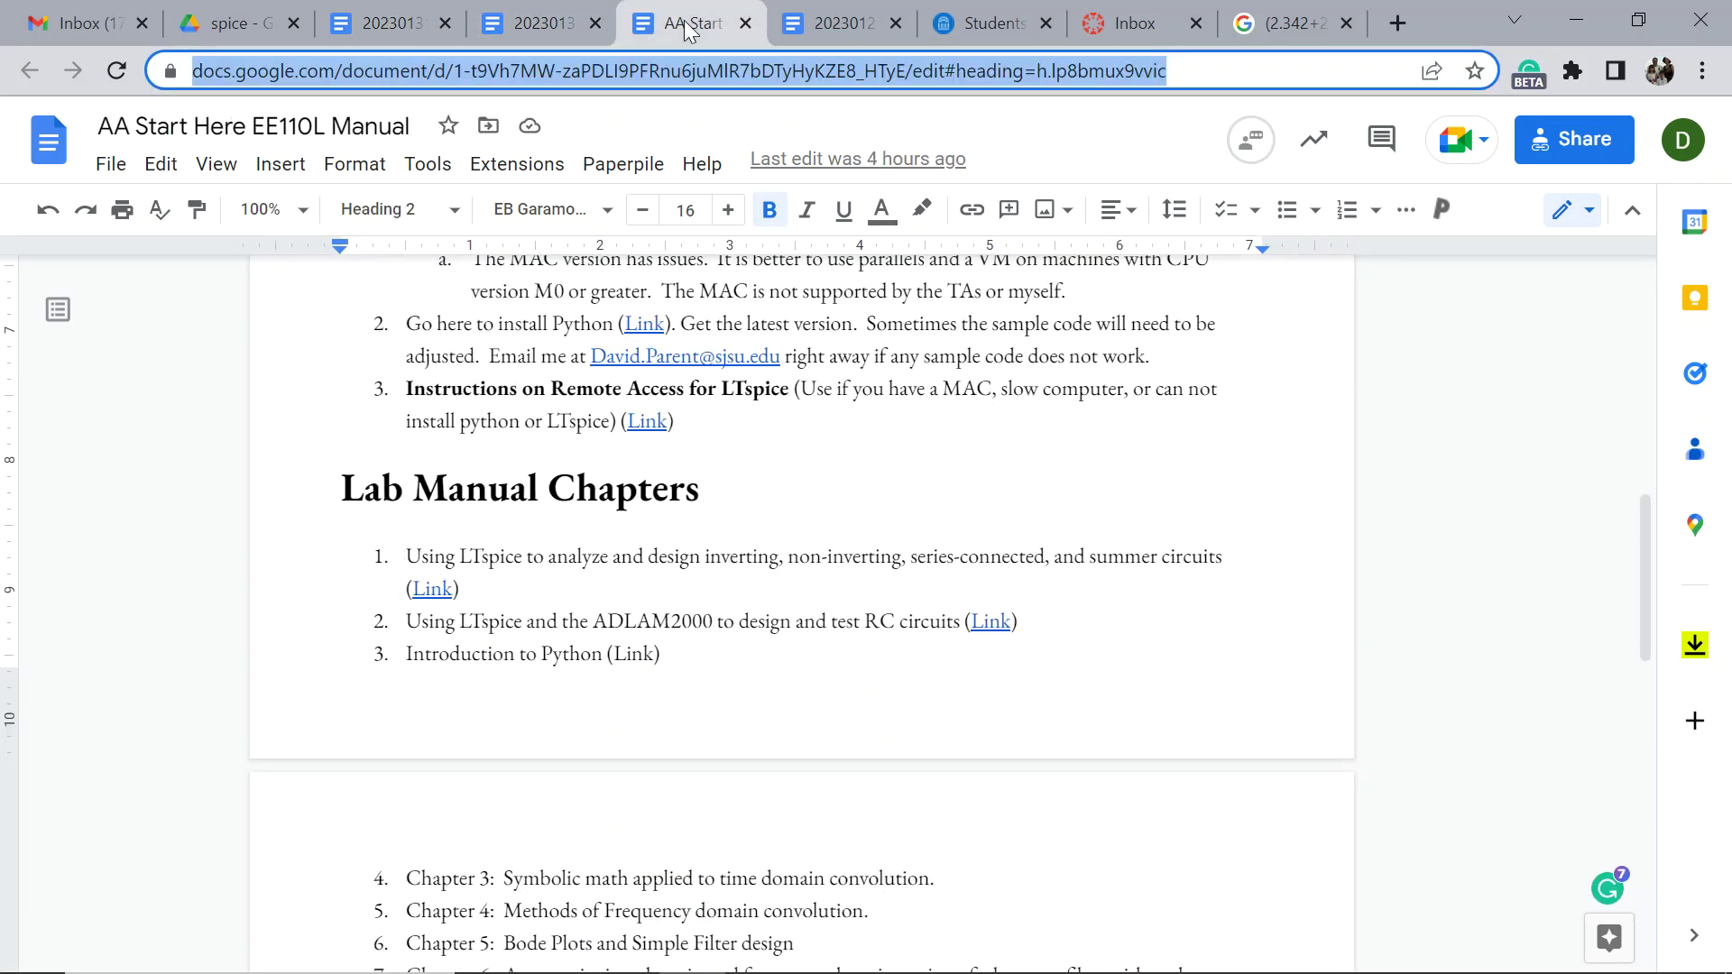
left_click(225, 27)
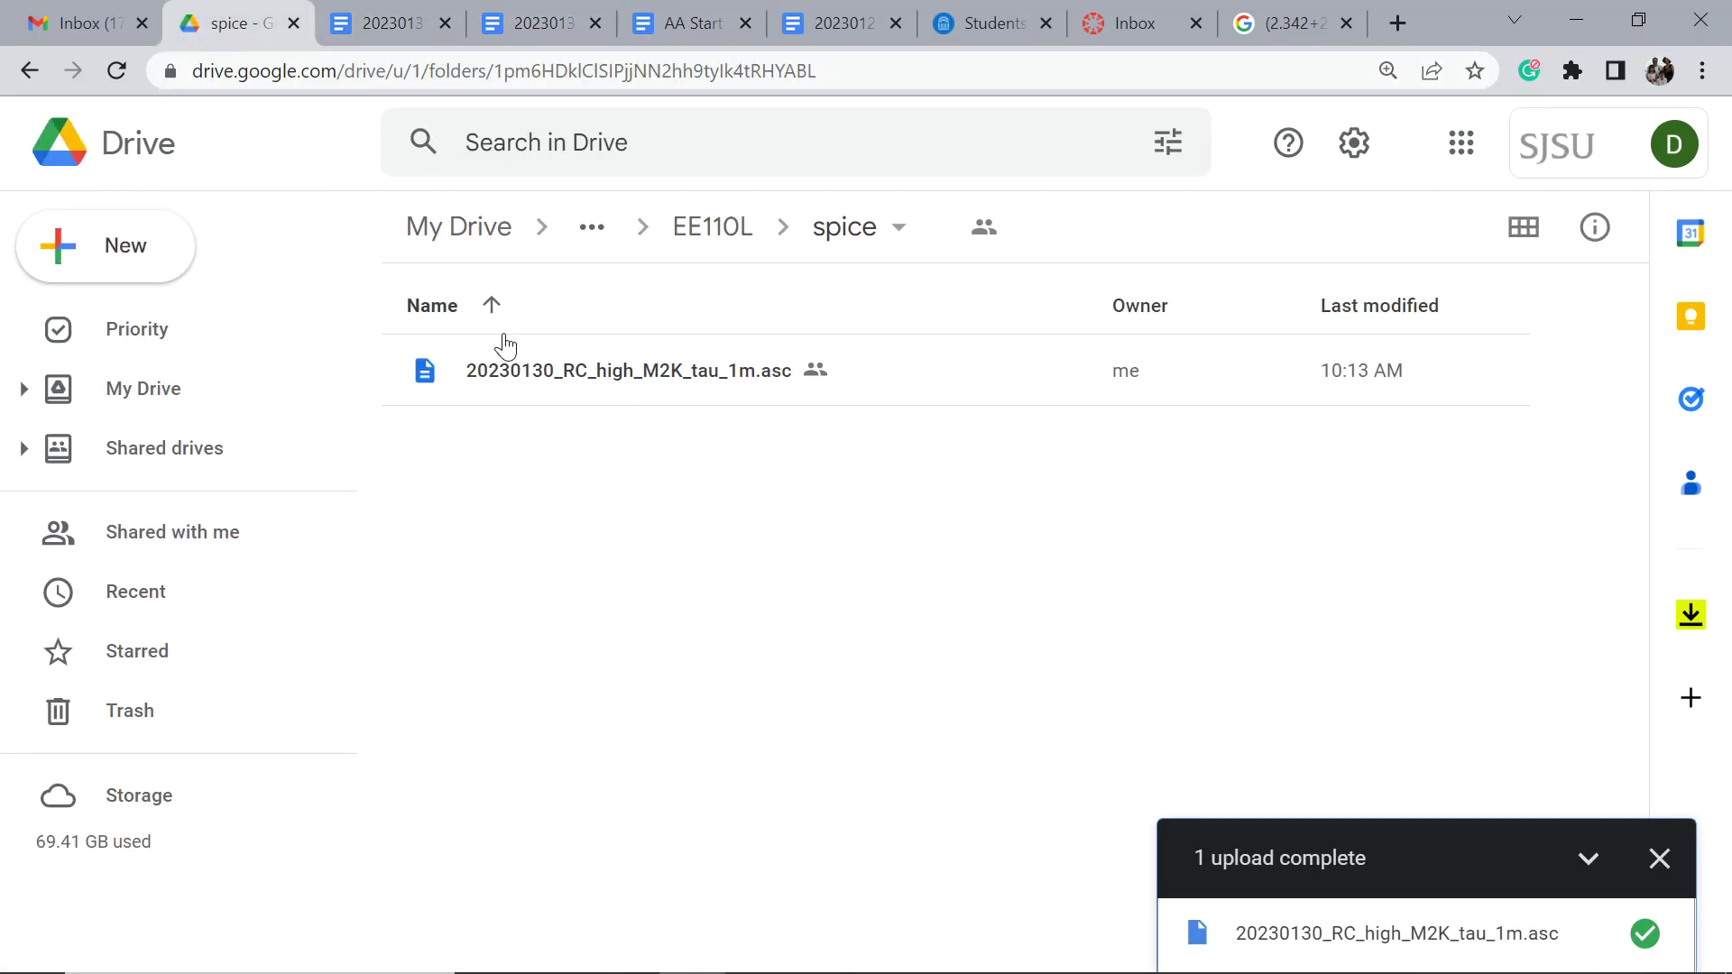
left_click(621, 389)
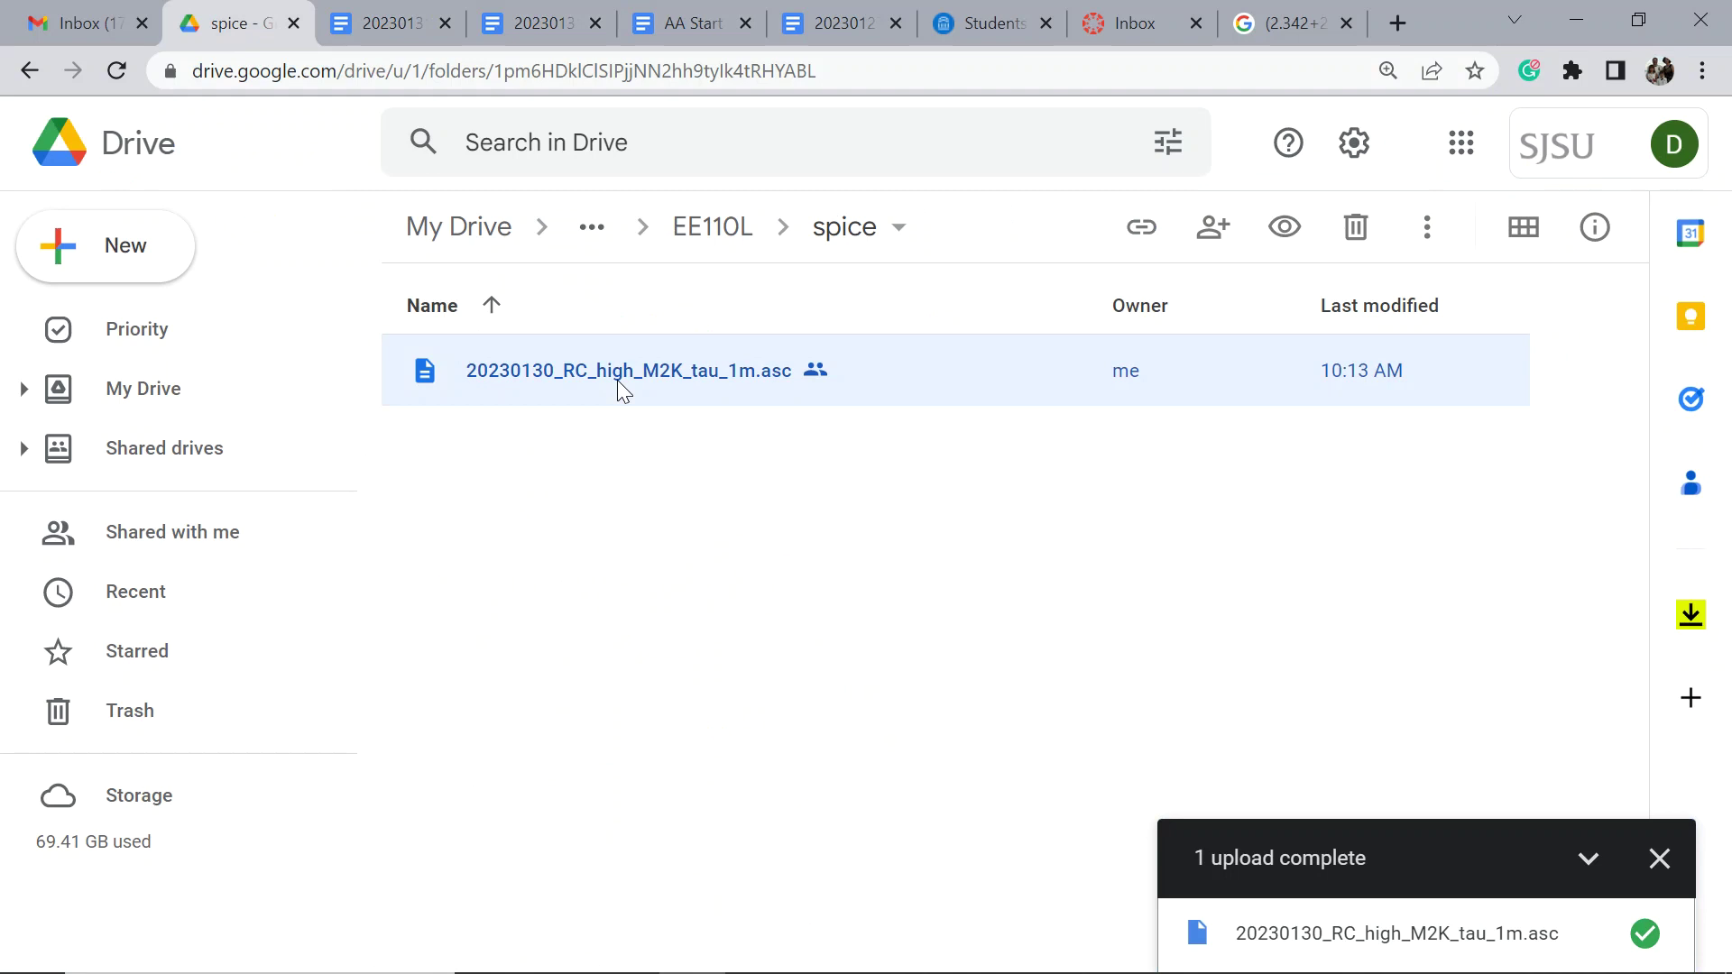
right_click(621, 389)
left_click(708, 352)
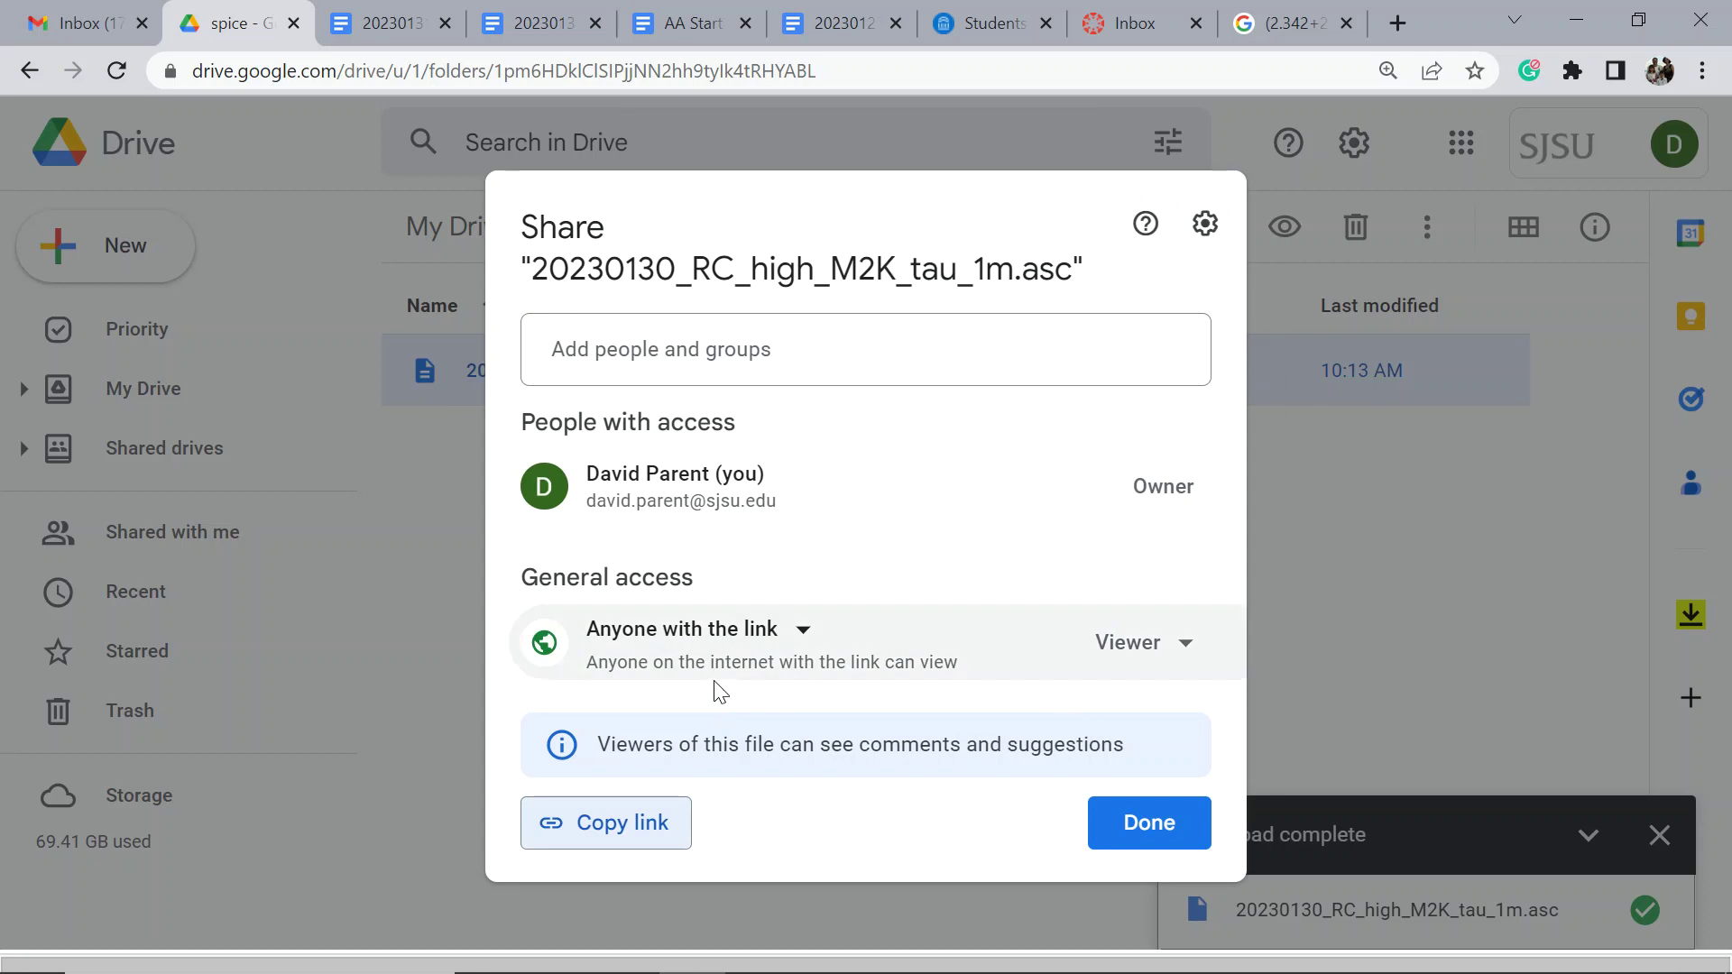
Keep anyone-with-the-link access as Viewer, copy the link, and return to the sample report.
left_click(619, 831)
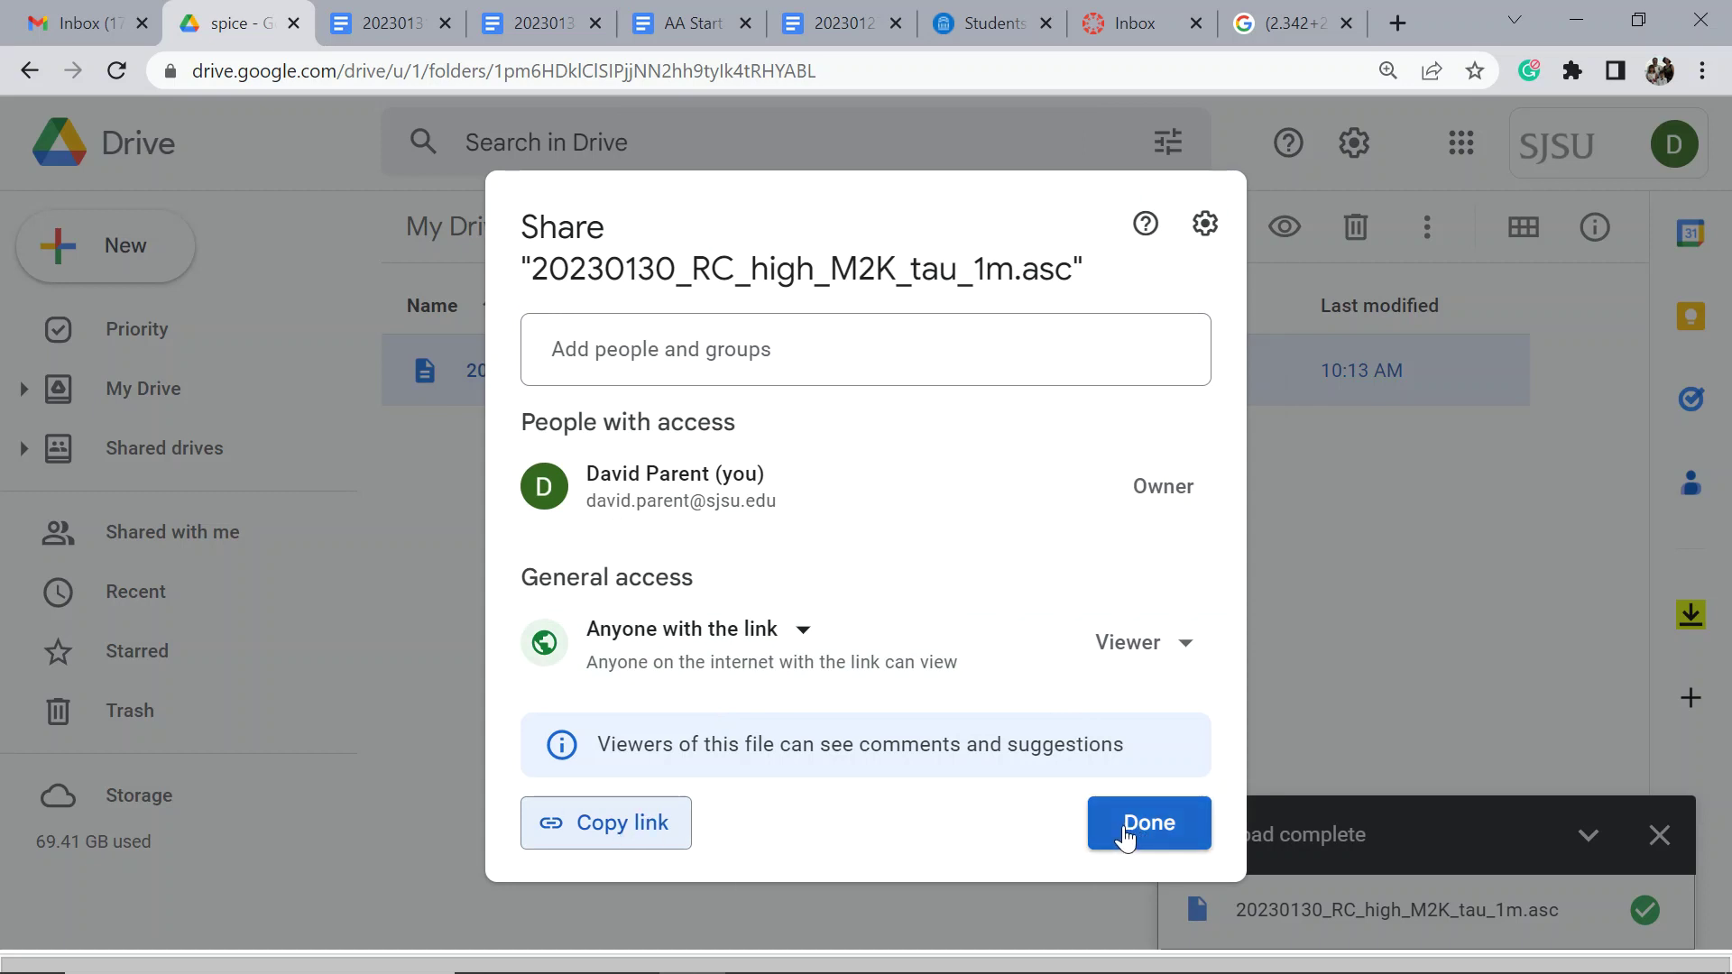
left_click(1140, 668)
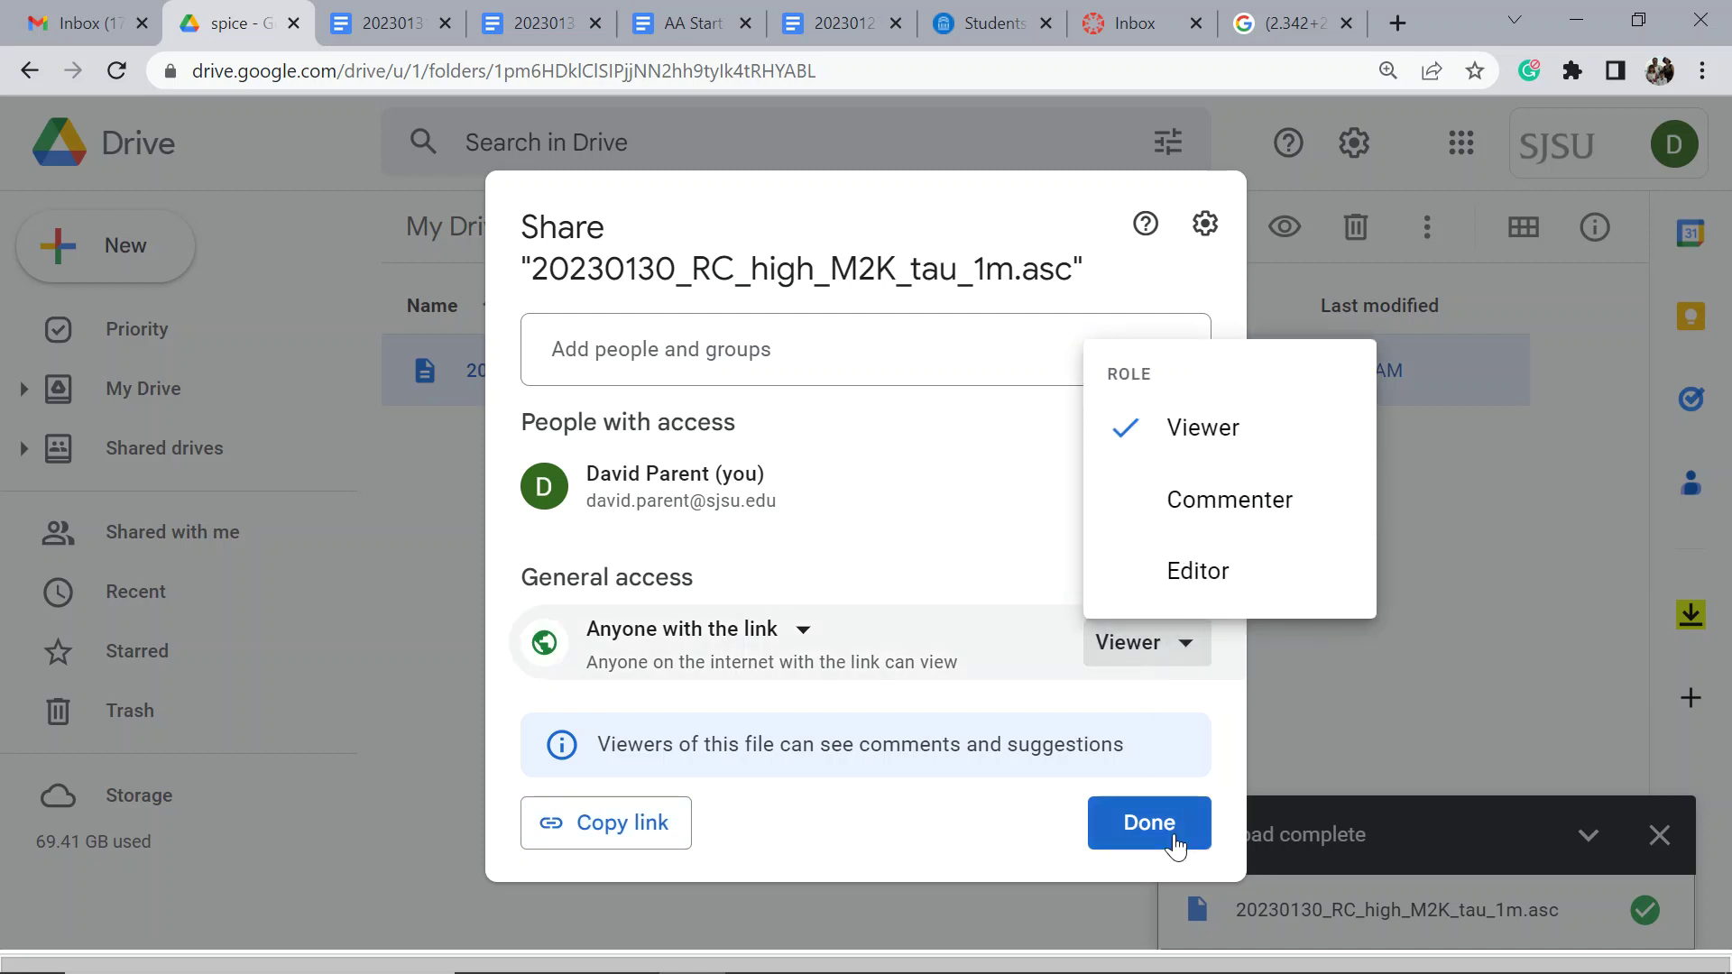
left_click(1230, 753)
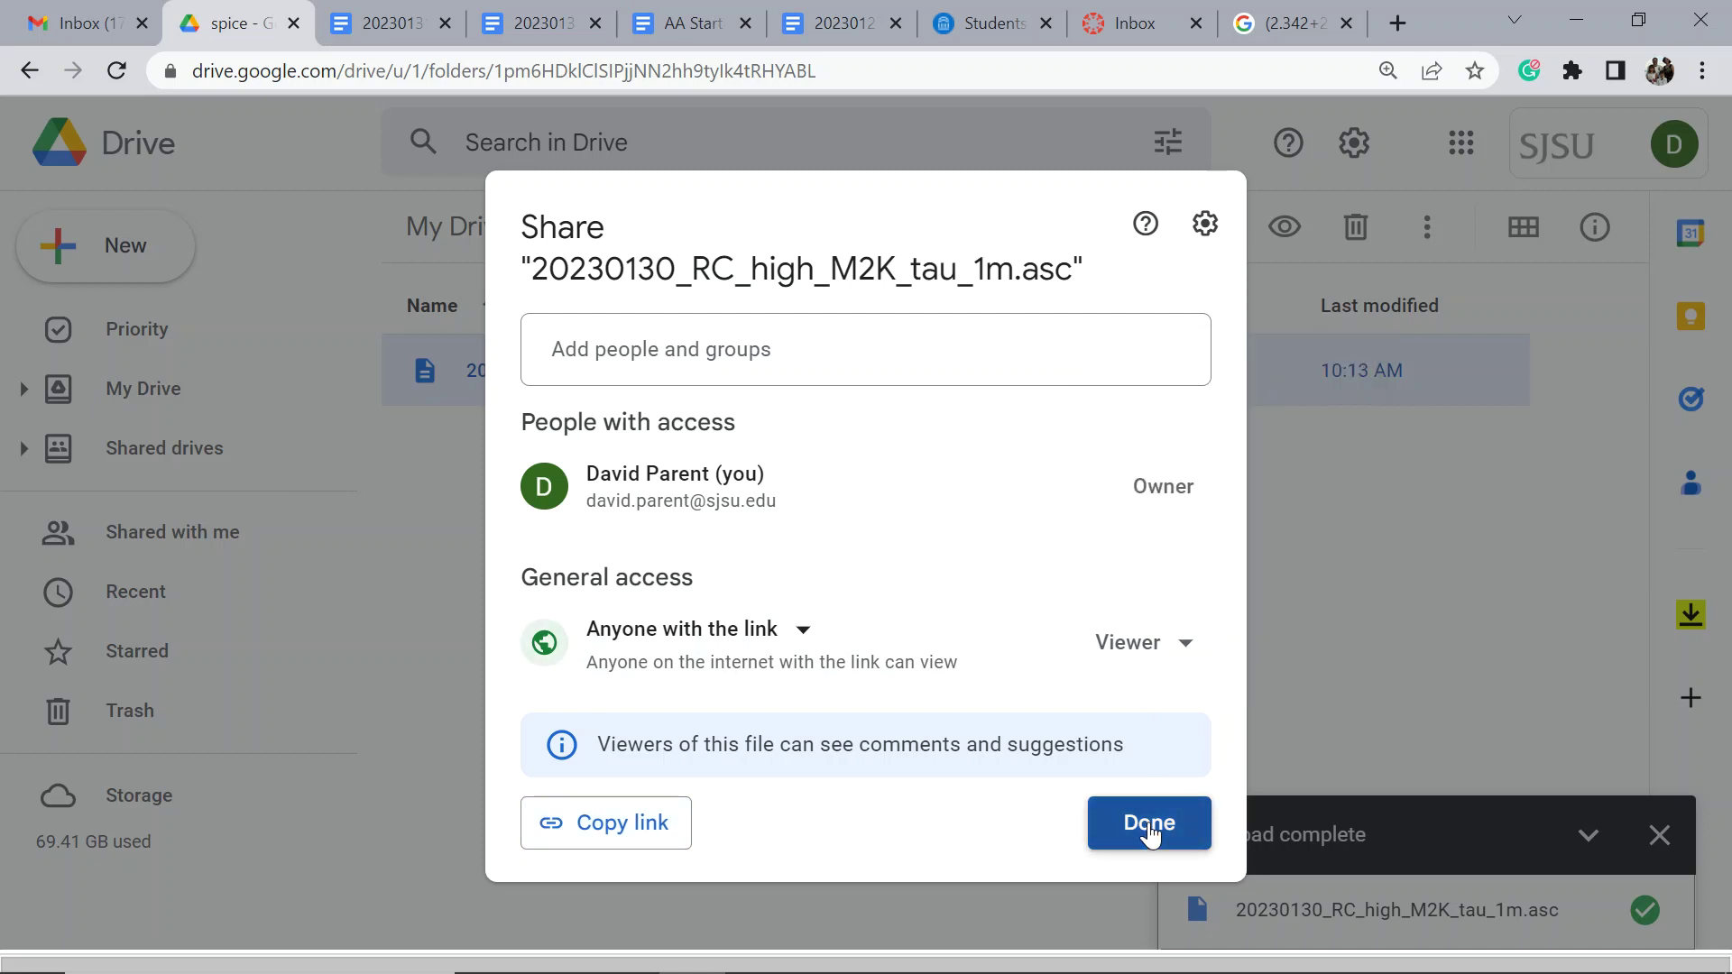
left_click(642, 844)
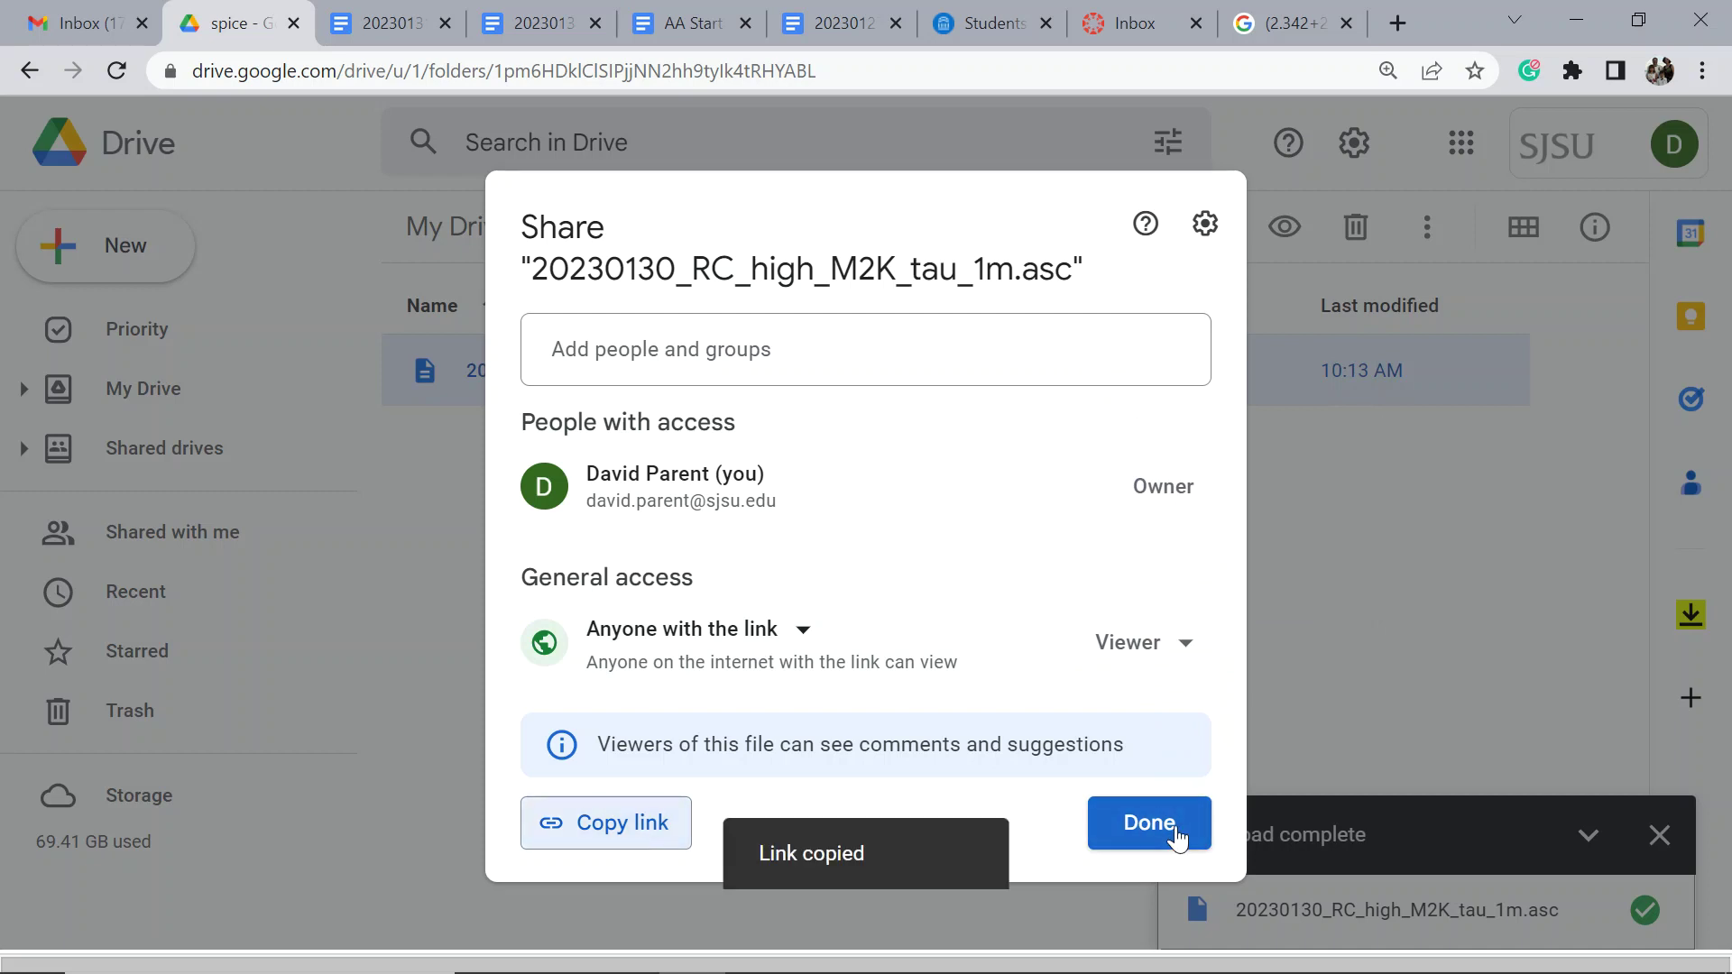
left_click(1130, 823)
left_click(388, 23)
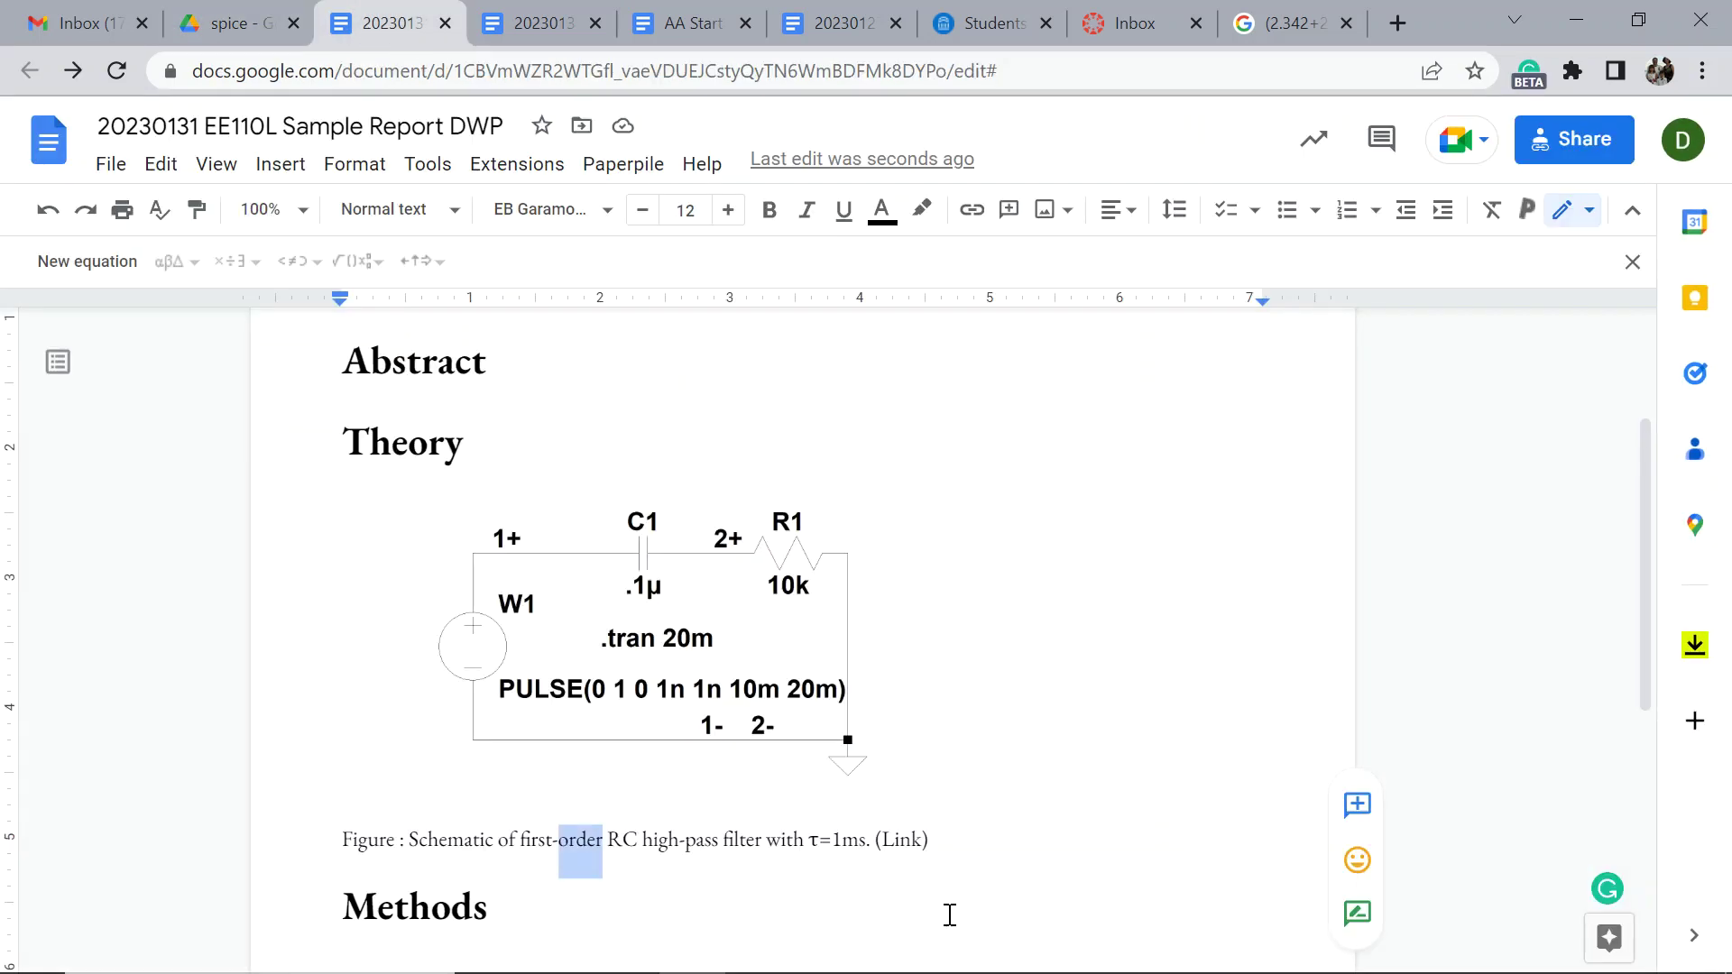
Hyperlink the caption word 'Link' to the copied .asc file URL, then return to Drive's spice folder.
double_click(897, 836)
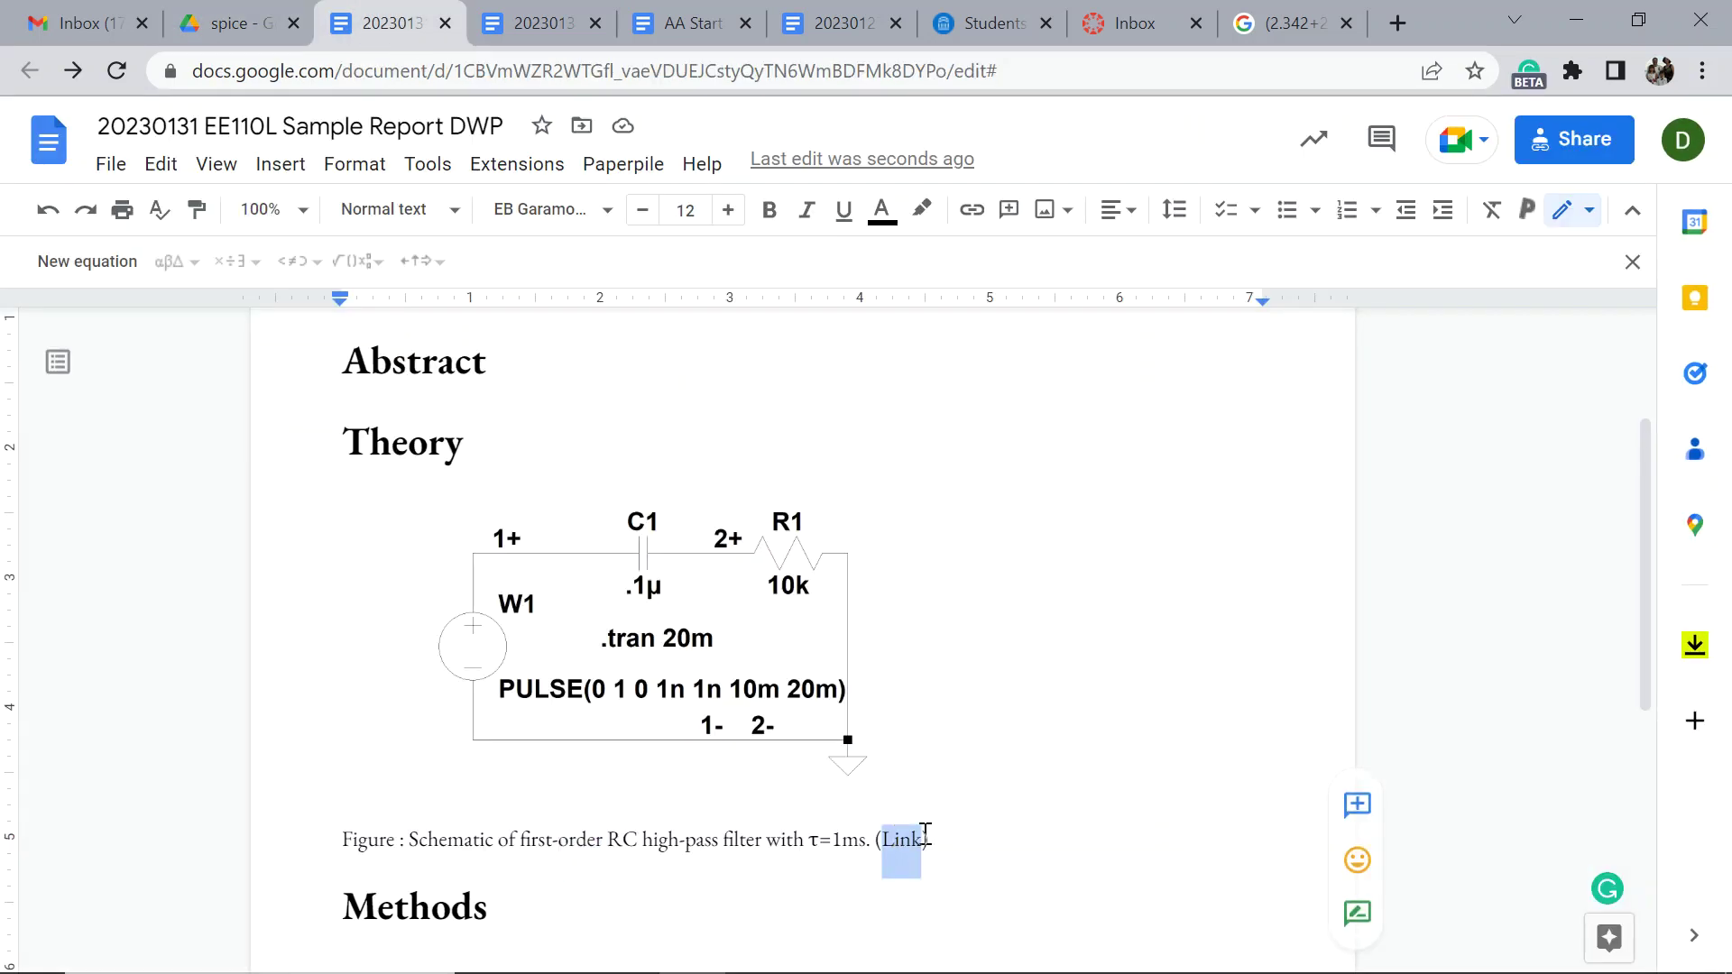
key("ctrl+k")
key("ctrl+v")
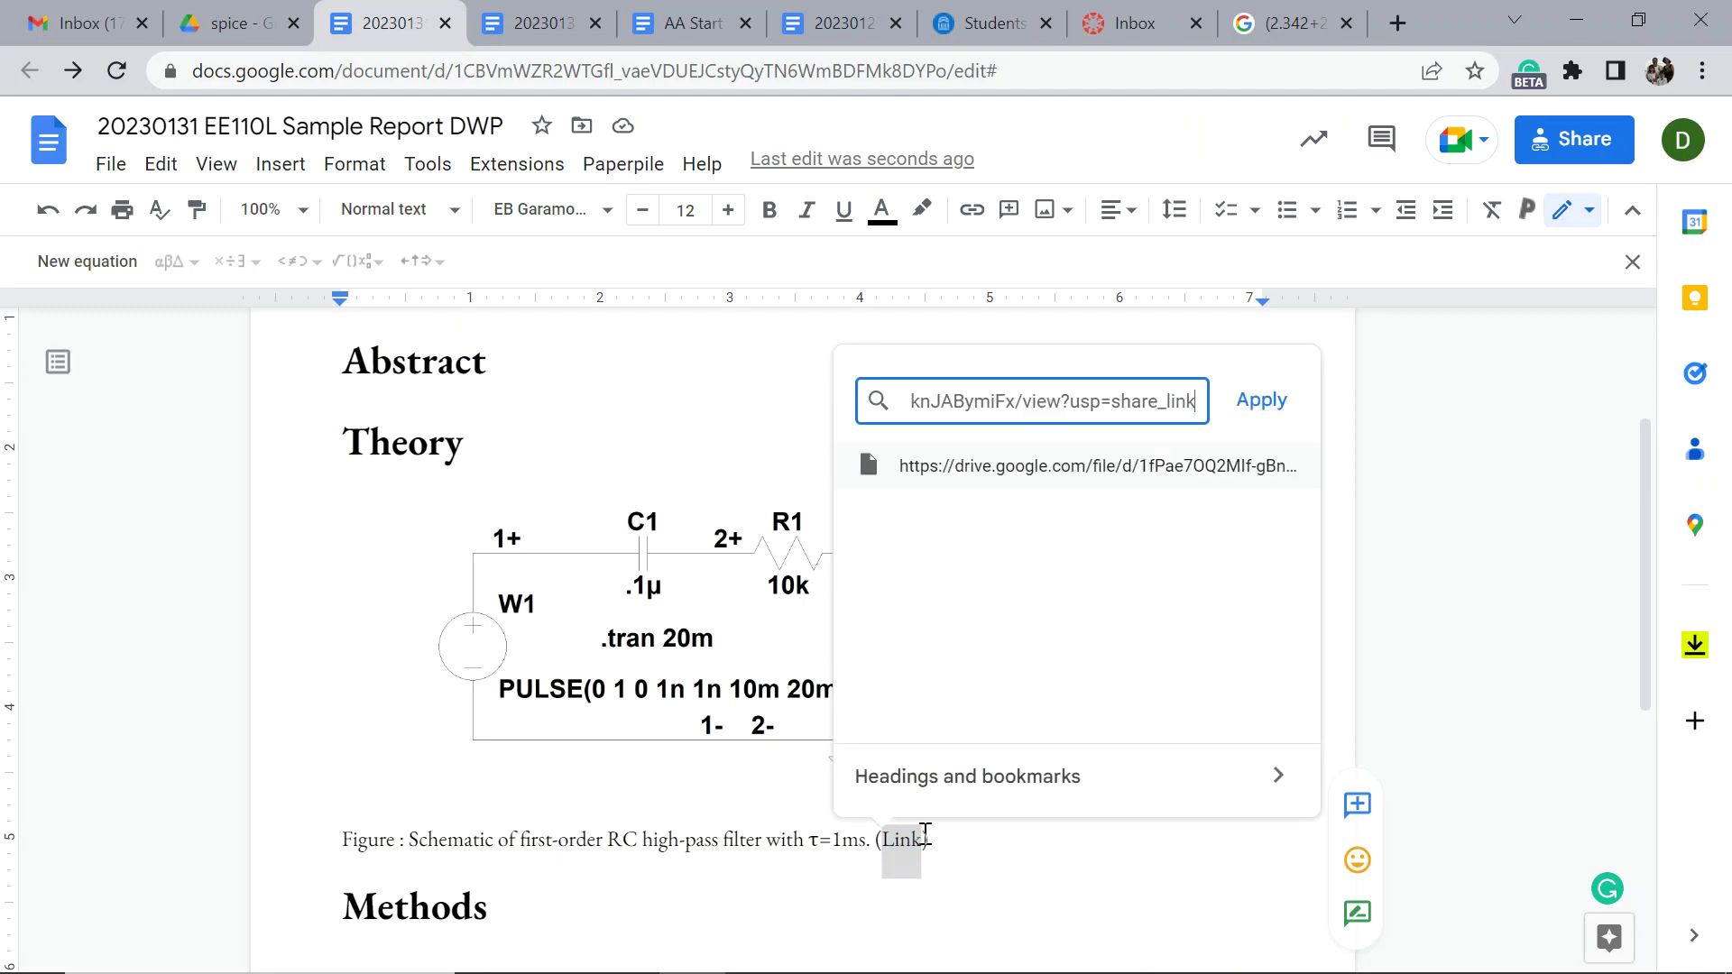
left_click(1259, 399)
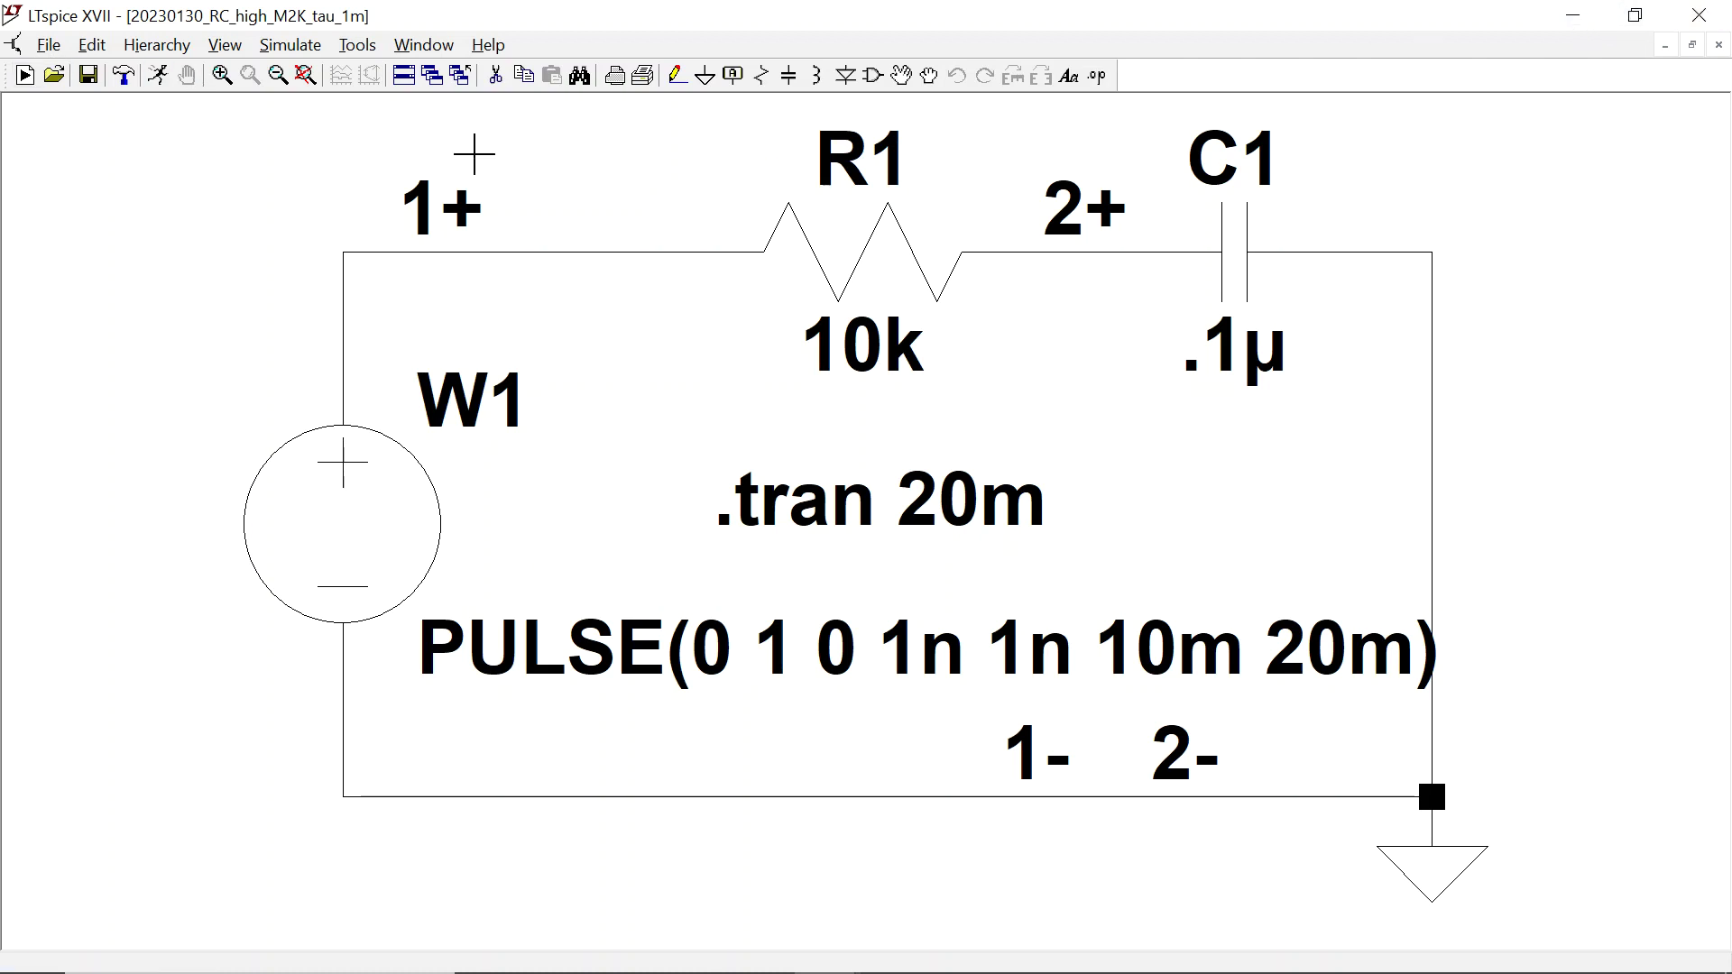
left_click(1585, 27)
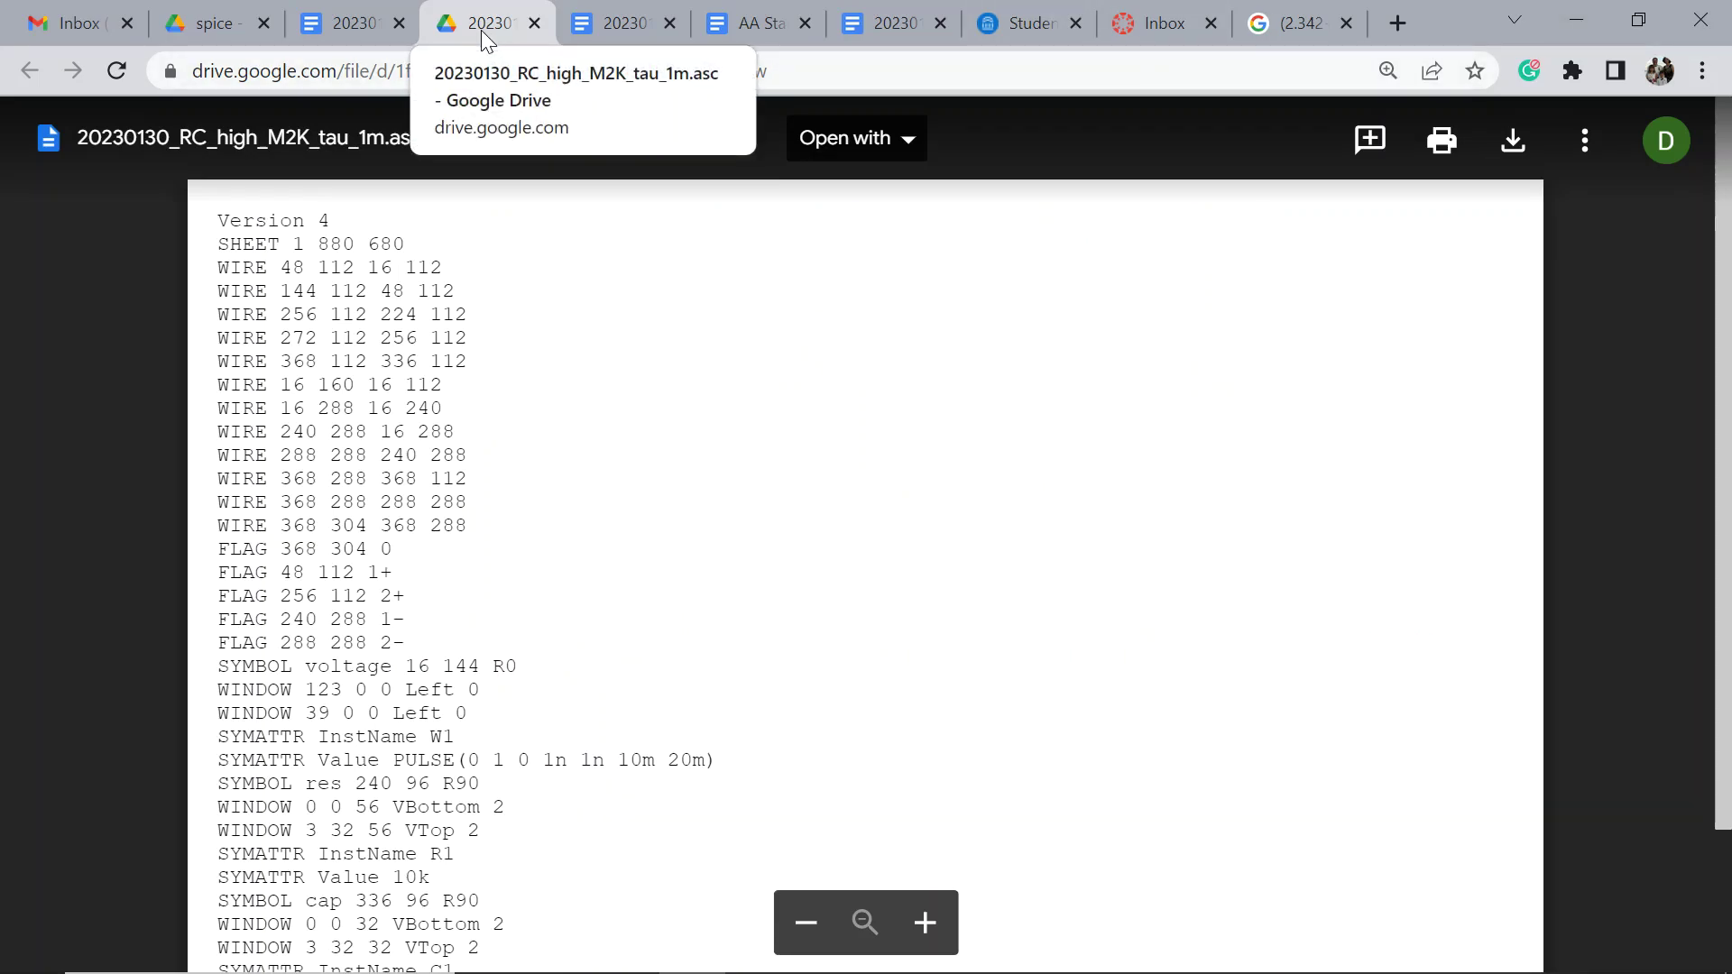
left_click(209, 27)
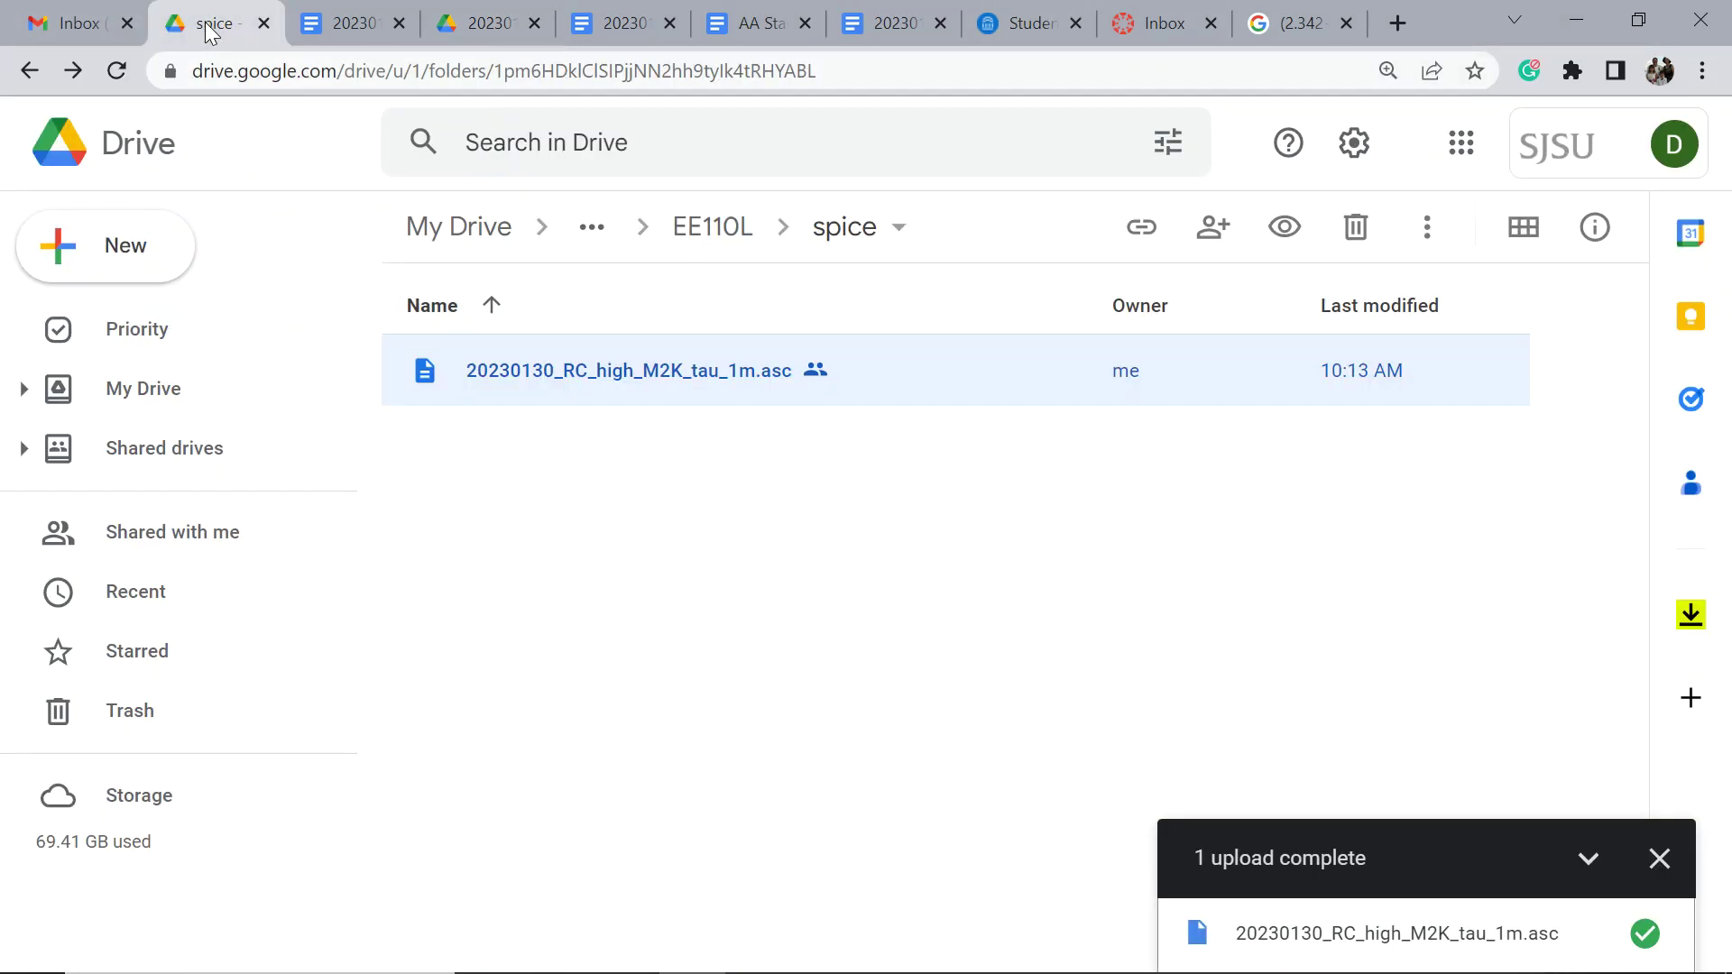
Upload the newer .asc schematic from Downloads as a new version of 20230130_RC_high_M2K_tau_1m.asc.
right_click(566, 386)
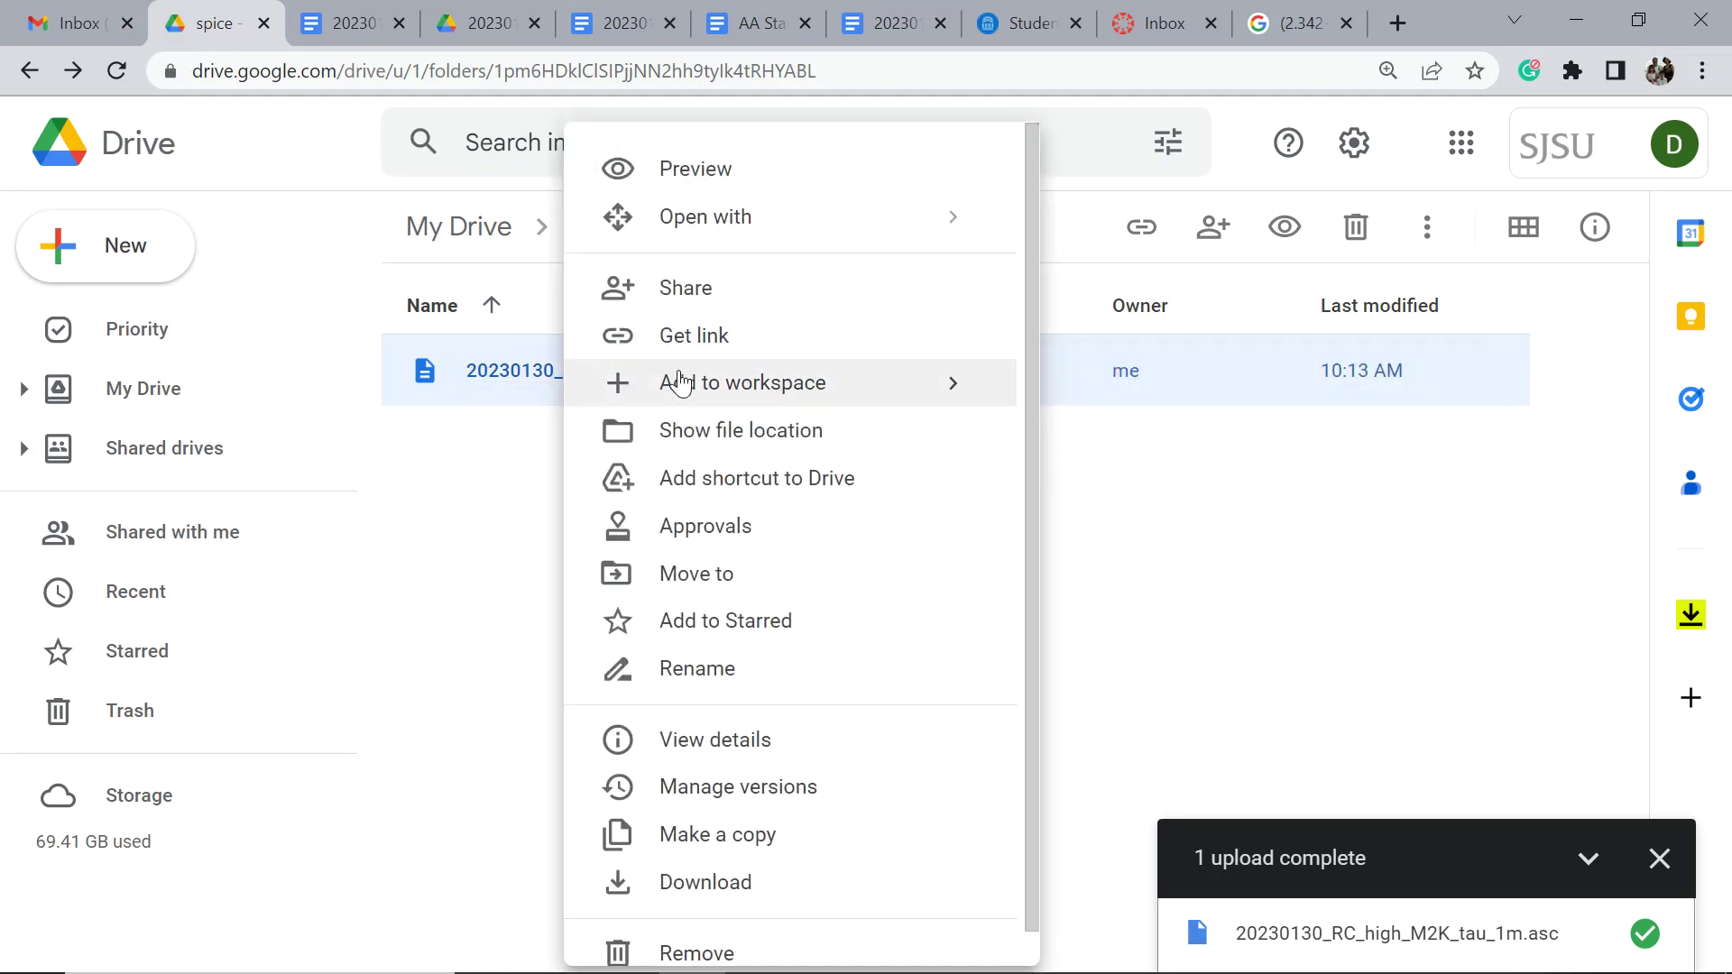
left_click(794, 790)
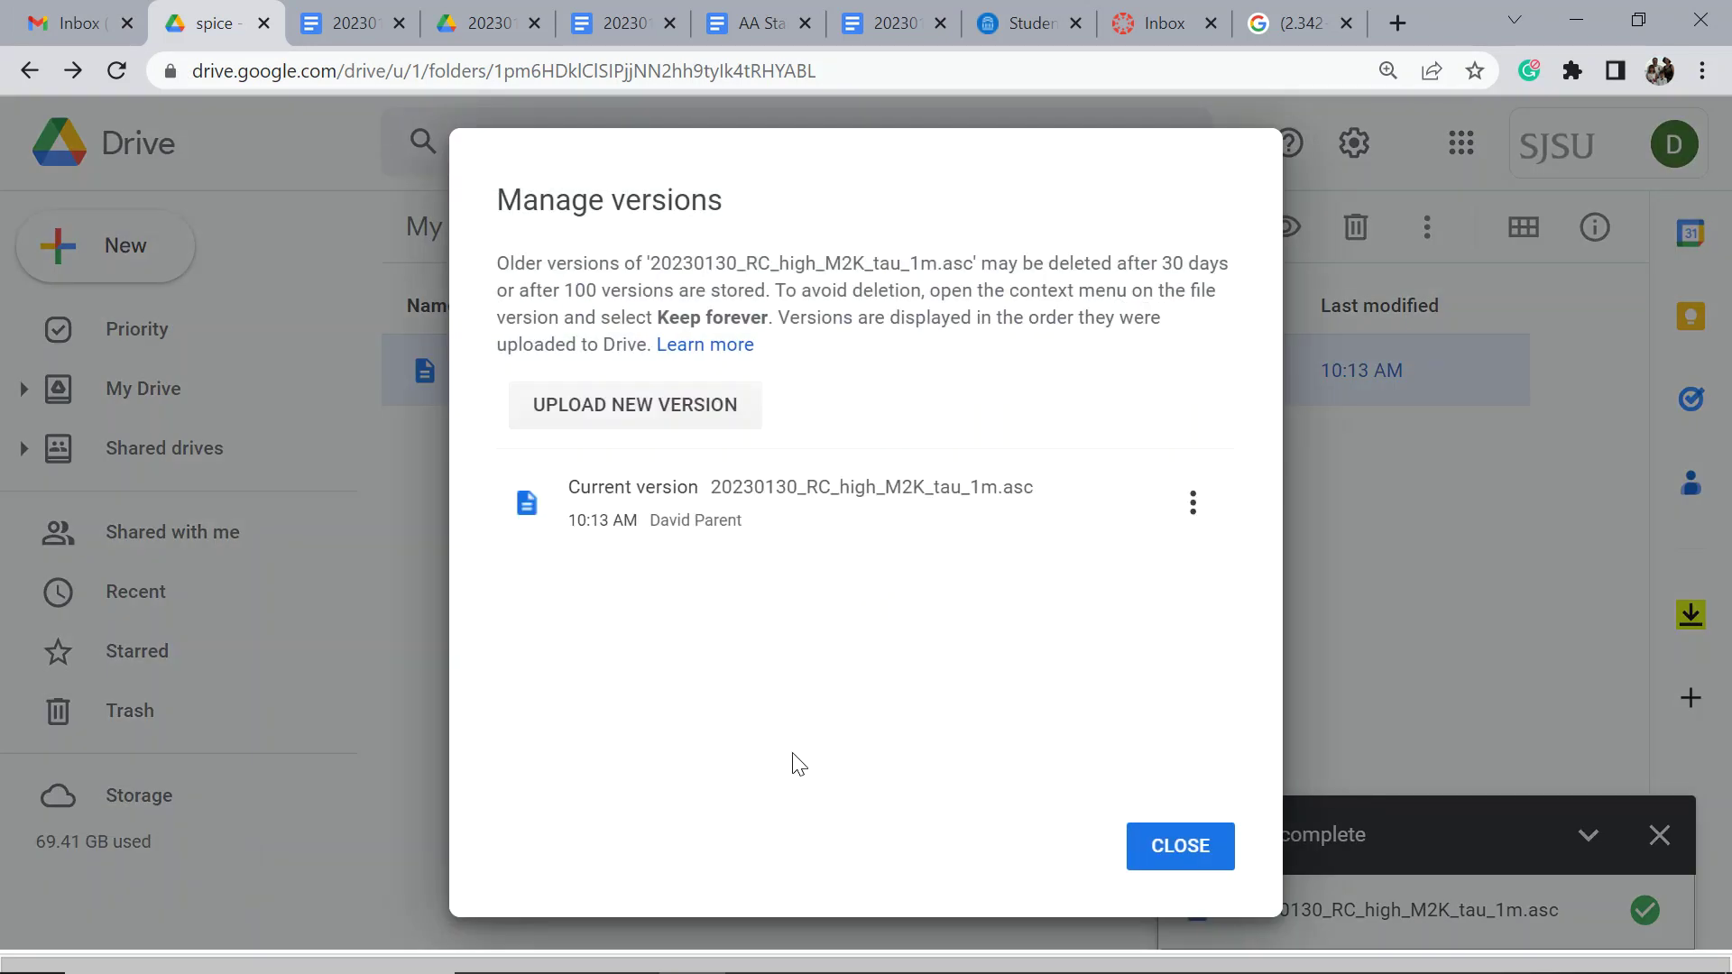
left_click(637, 406)
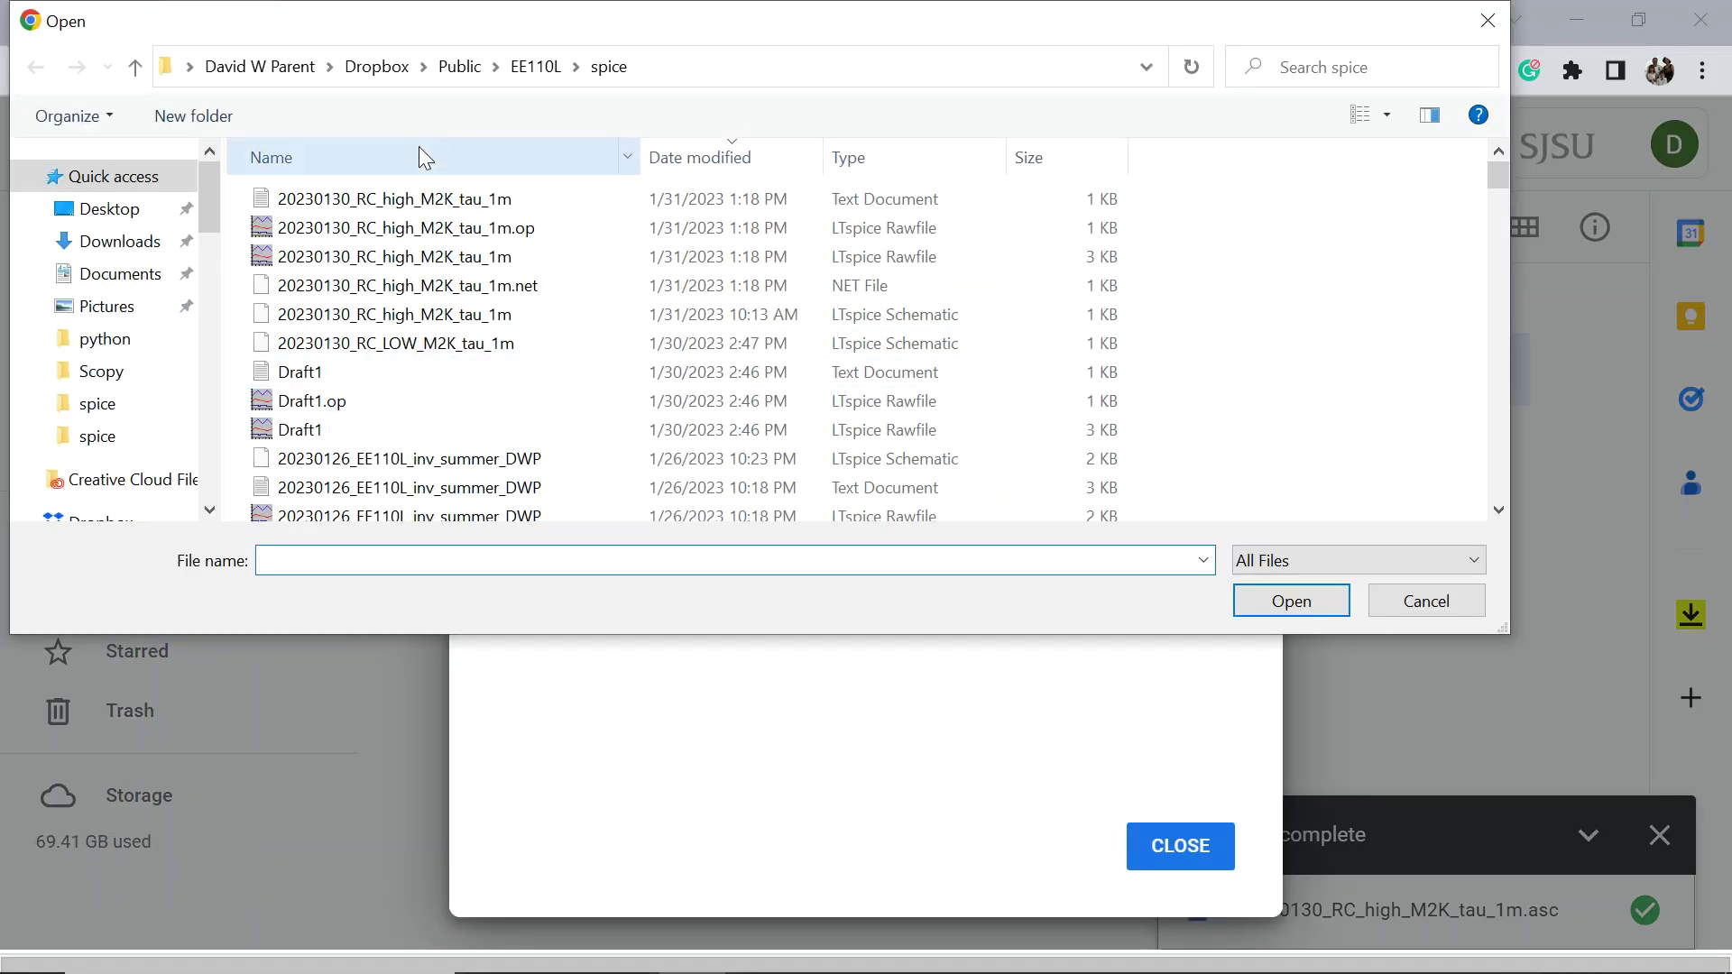
left_click(142, 243)
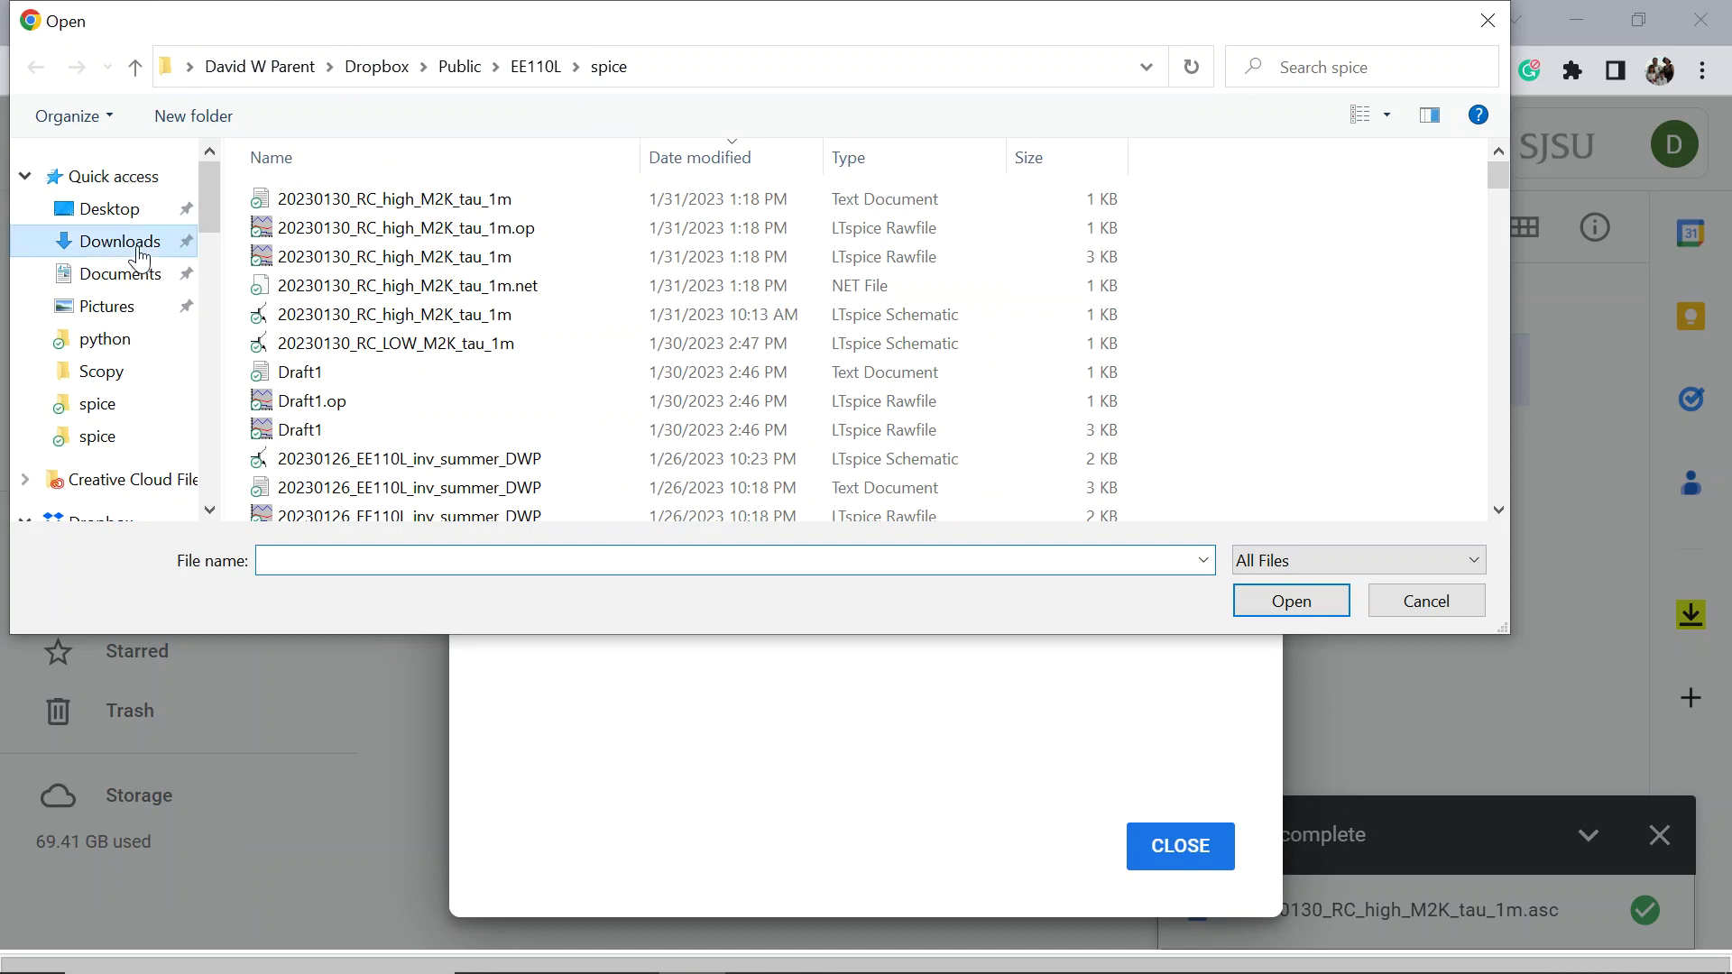
left_click(370, 239)
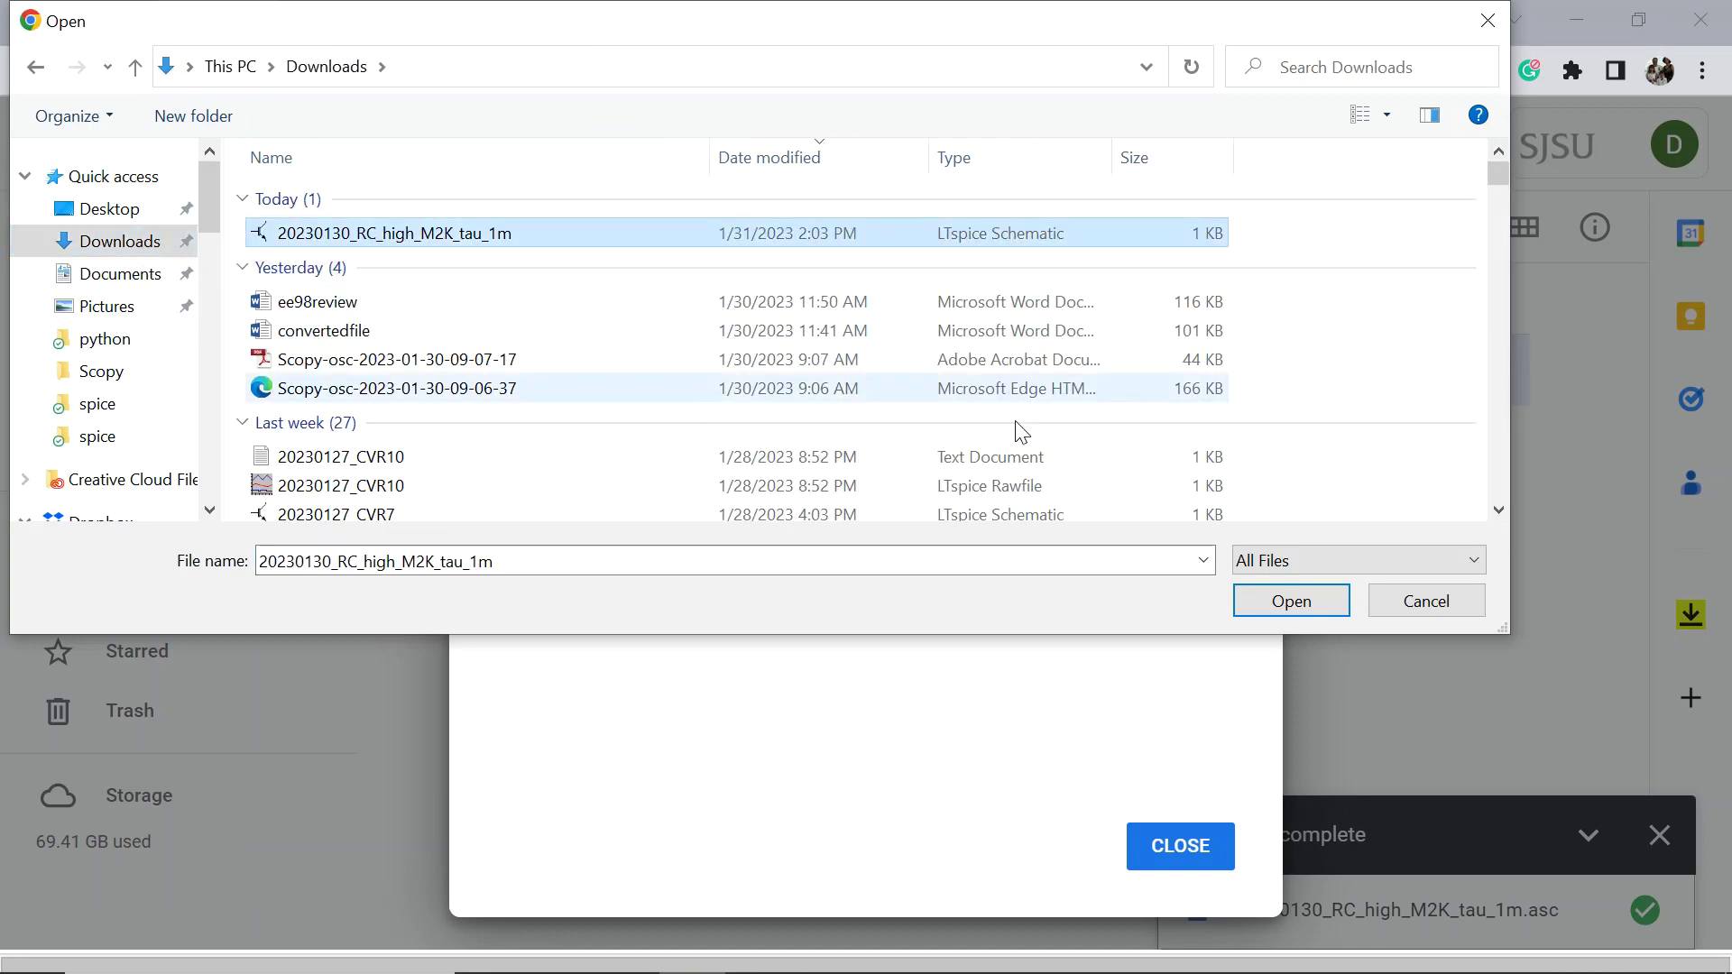
left_click(1263, 598)
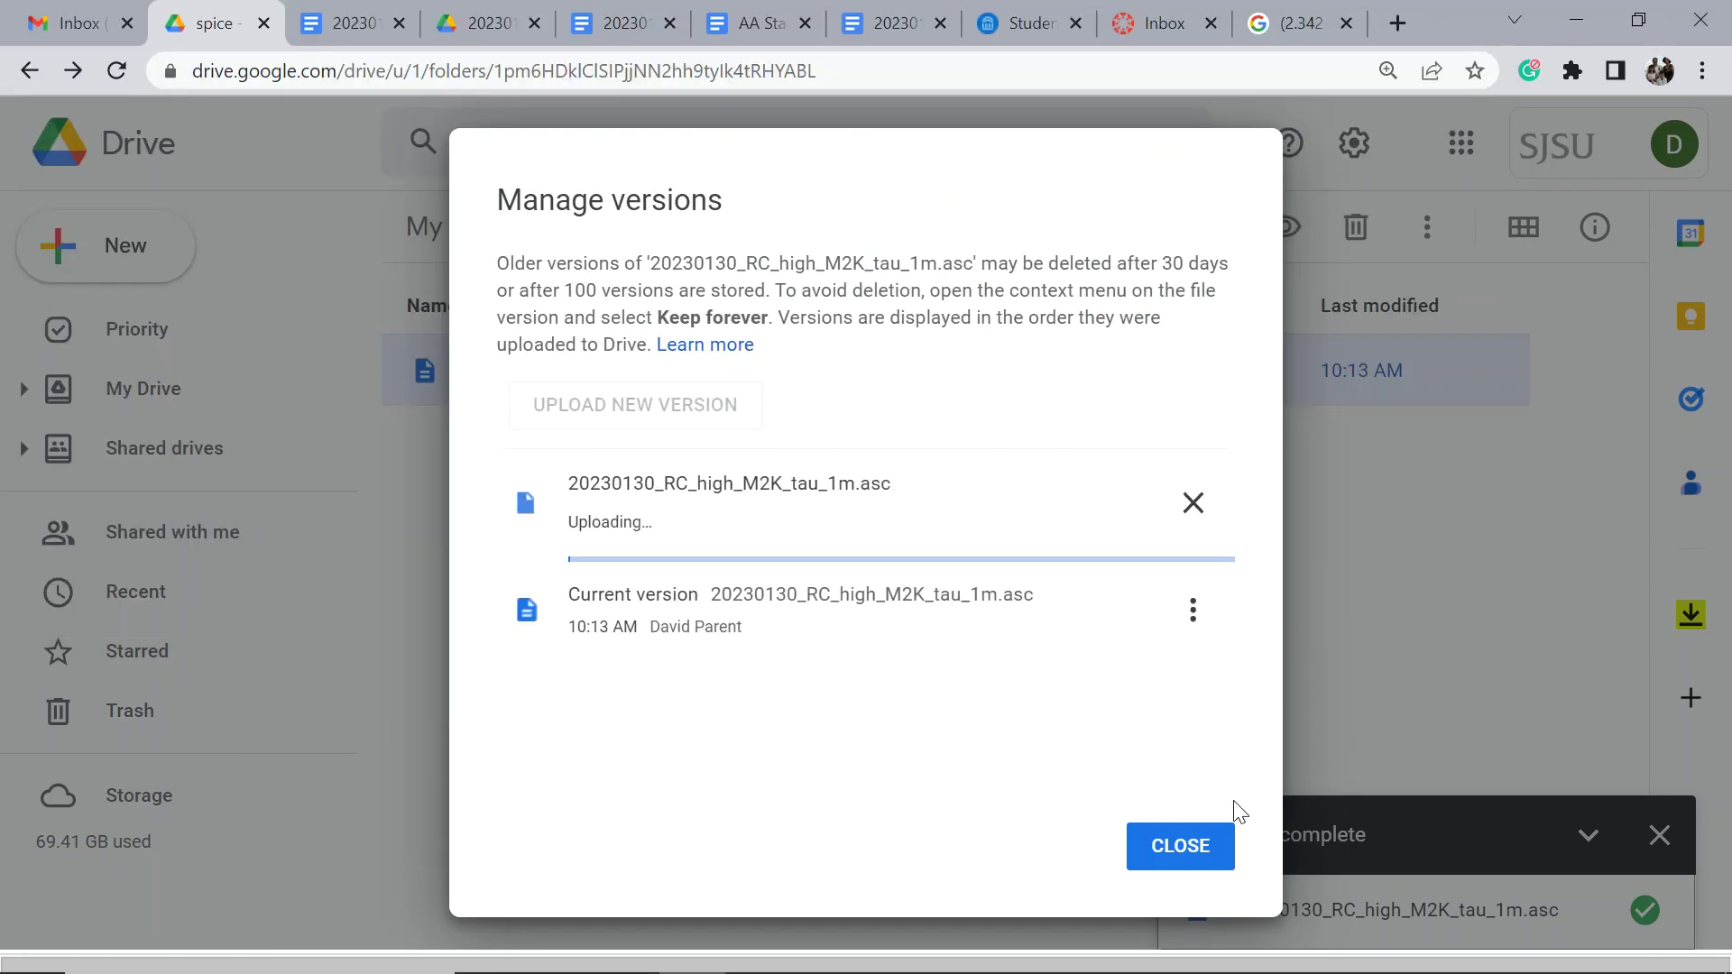
left_click(1182, 839)
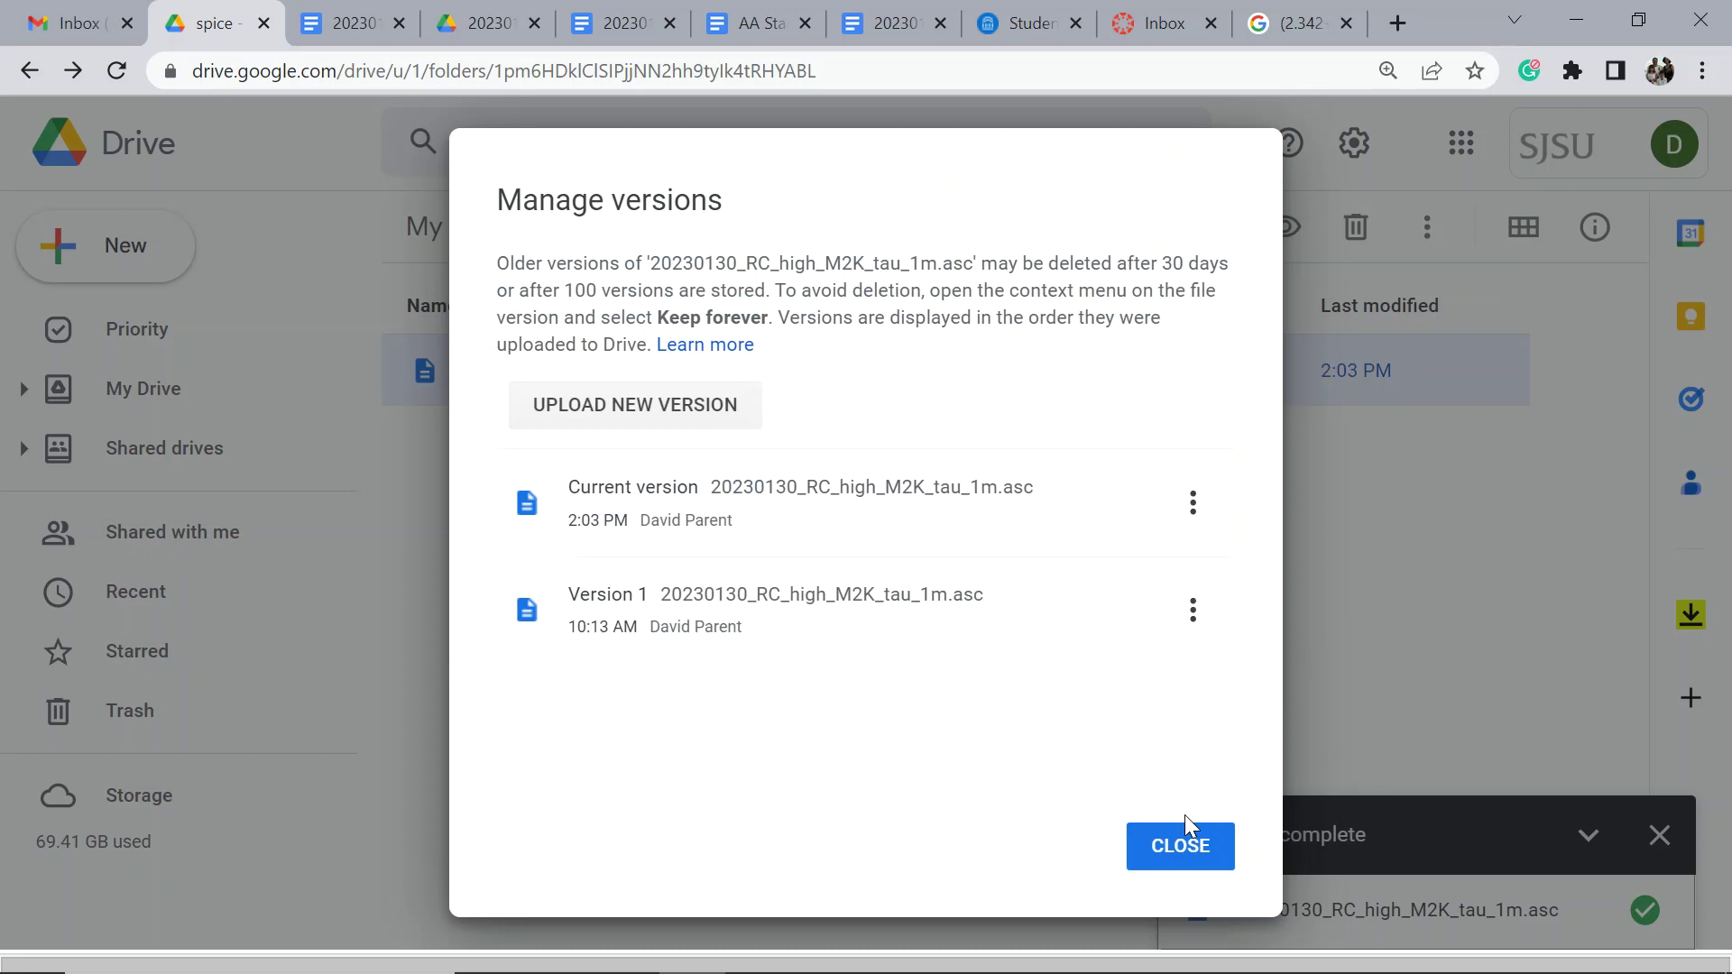
left_click(1179, 843)
Add an empty line after the schematic caption in the sample report.
left_click(360, 22)
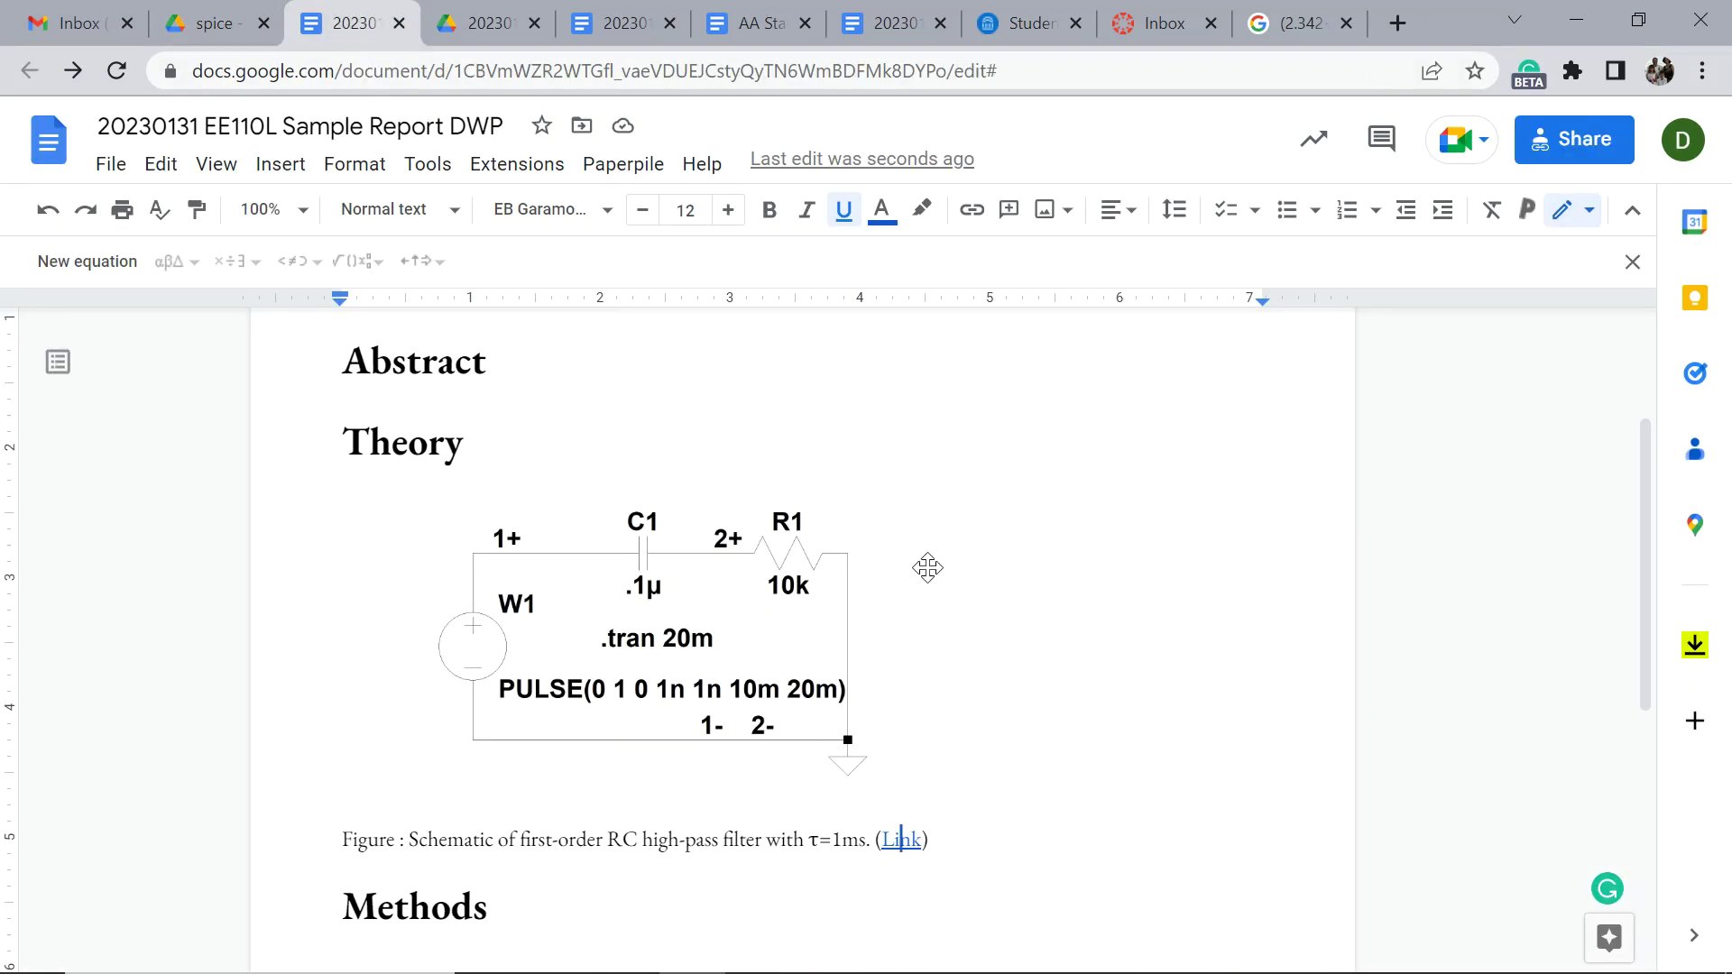
left_click(986, 844)
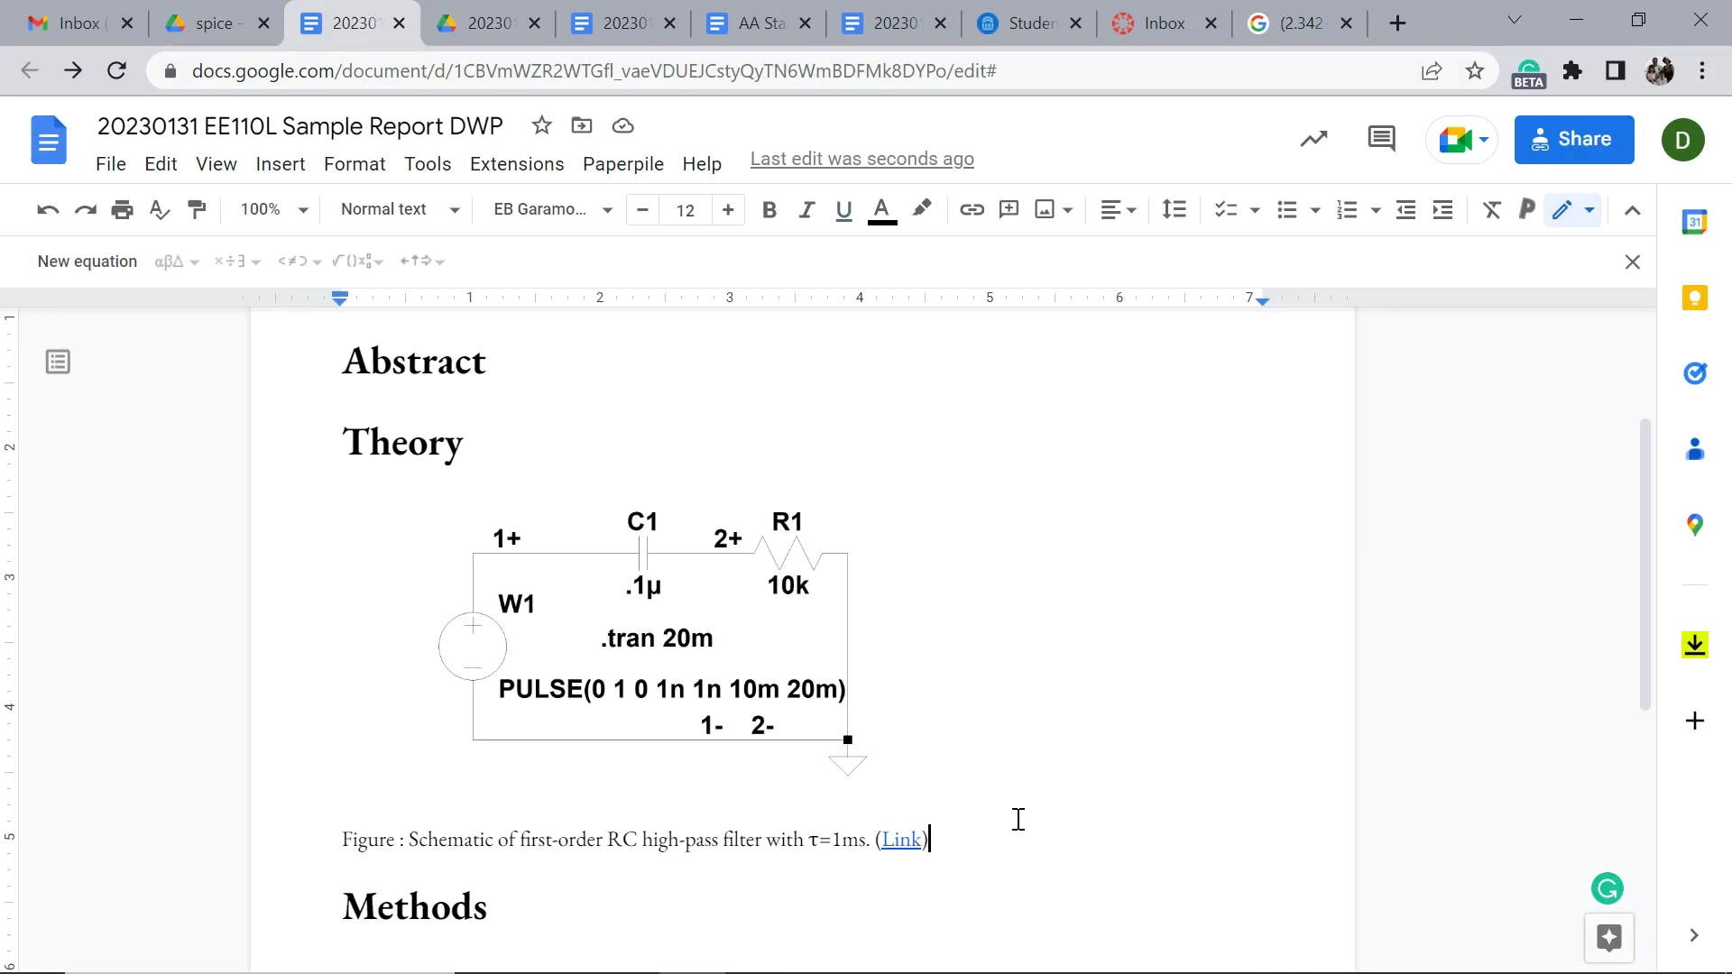
key("Return")
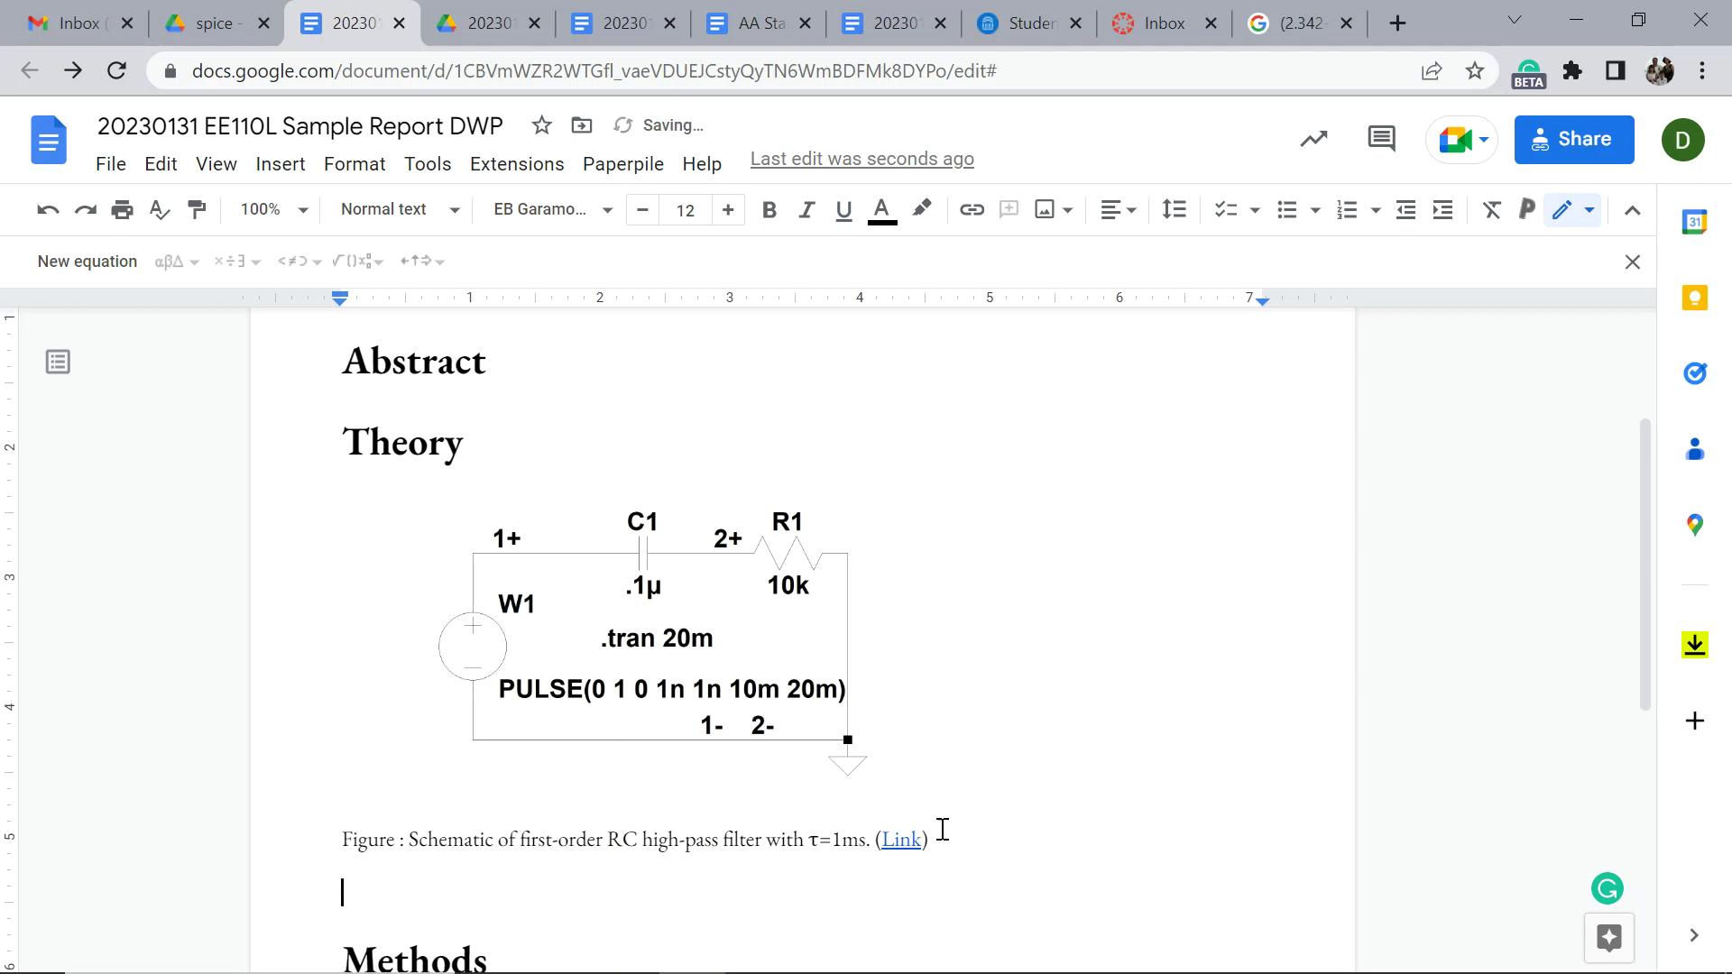
Probe node 2+ to plot V(2+), shrink the plot pane, and copy it as a bitmap.
mouse_move(825, 948)
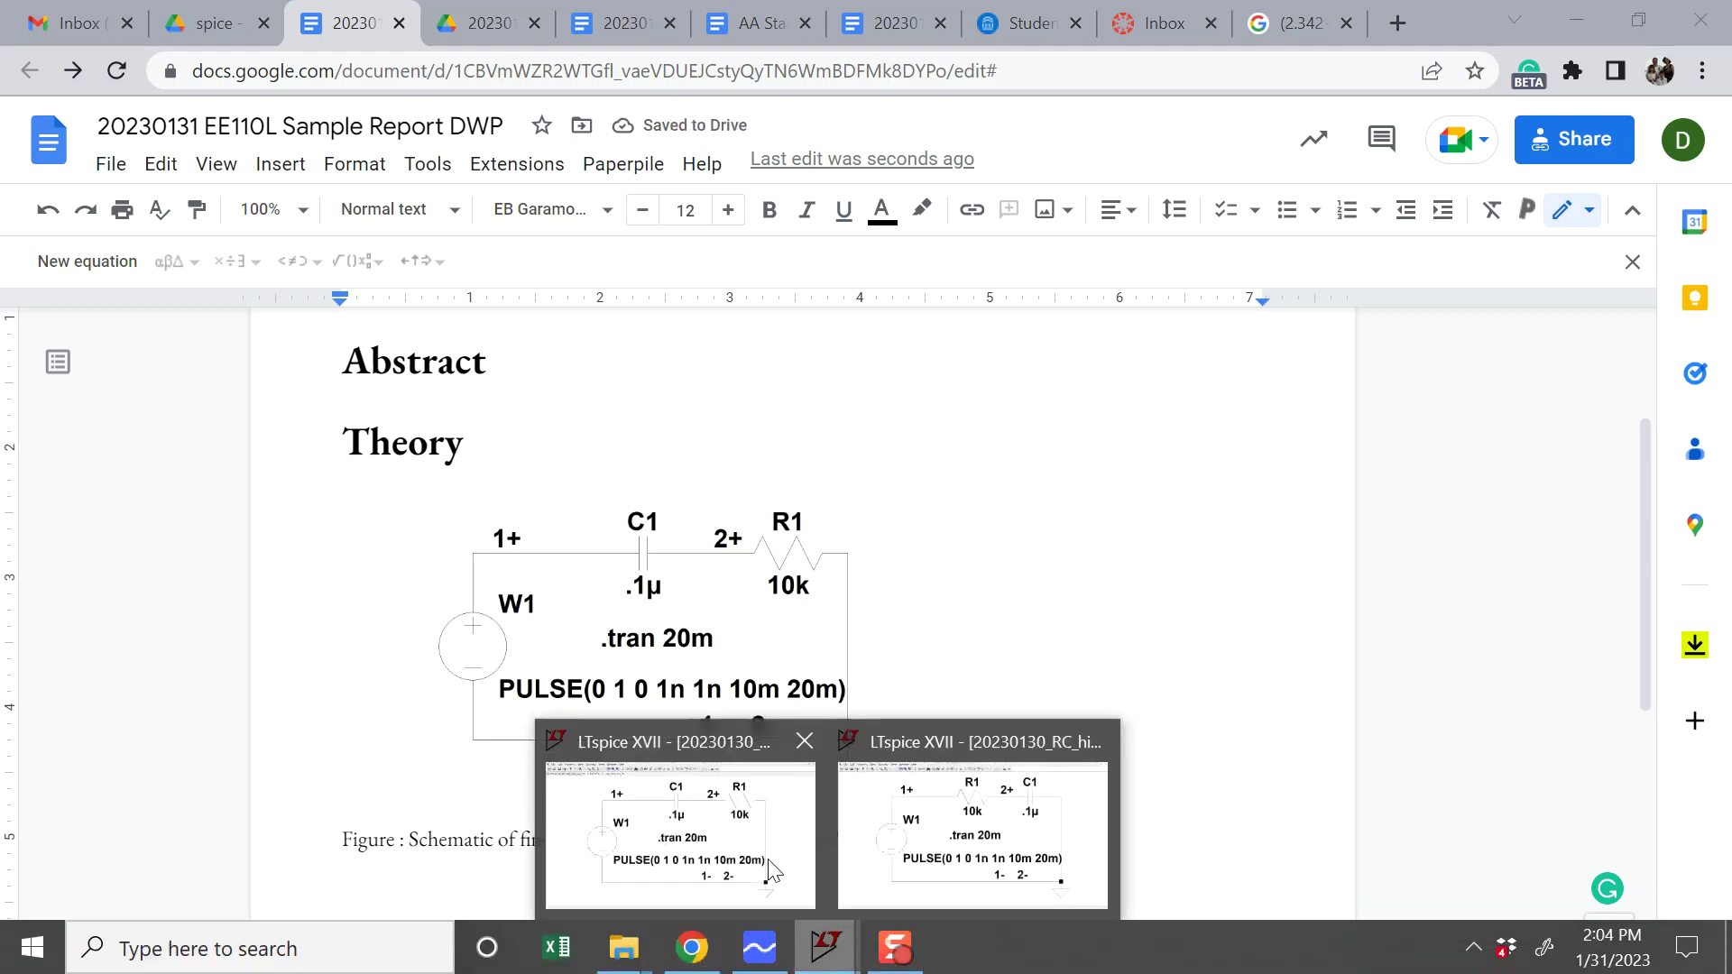
left_click(896, 906)
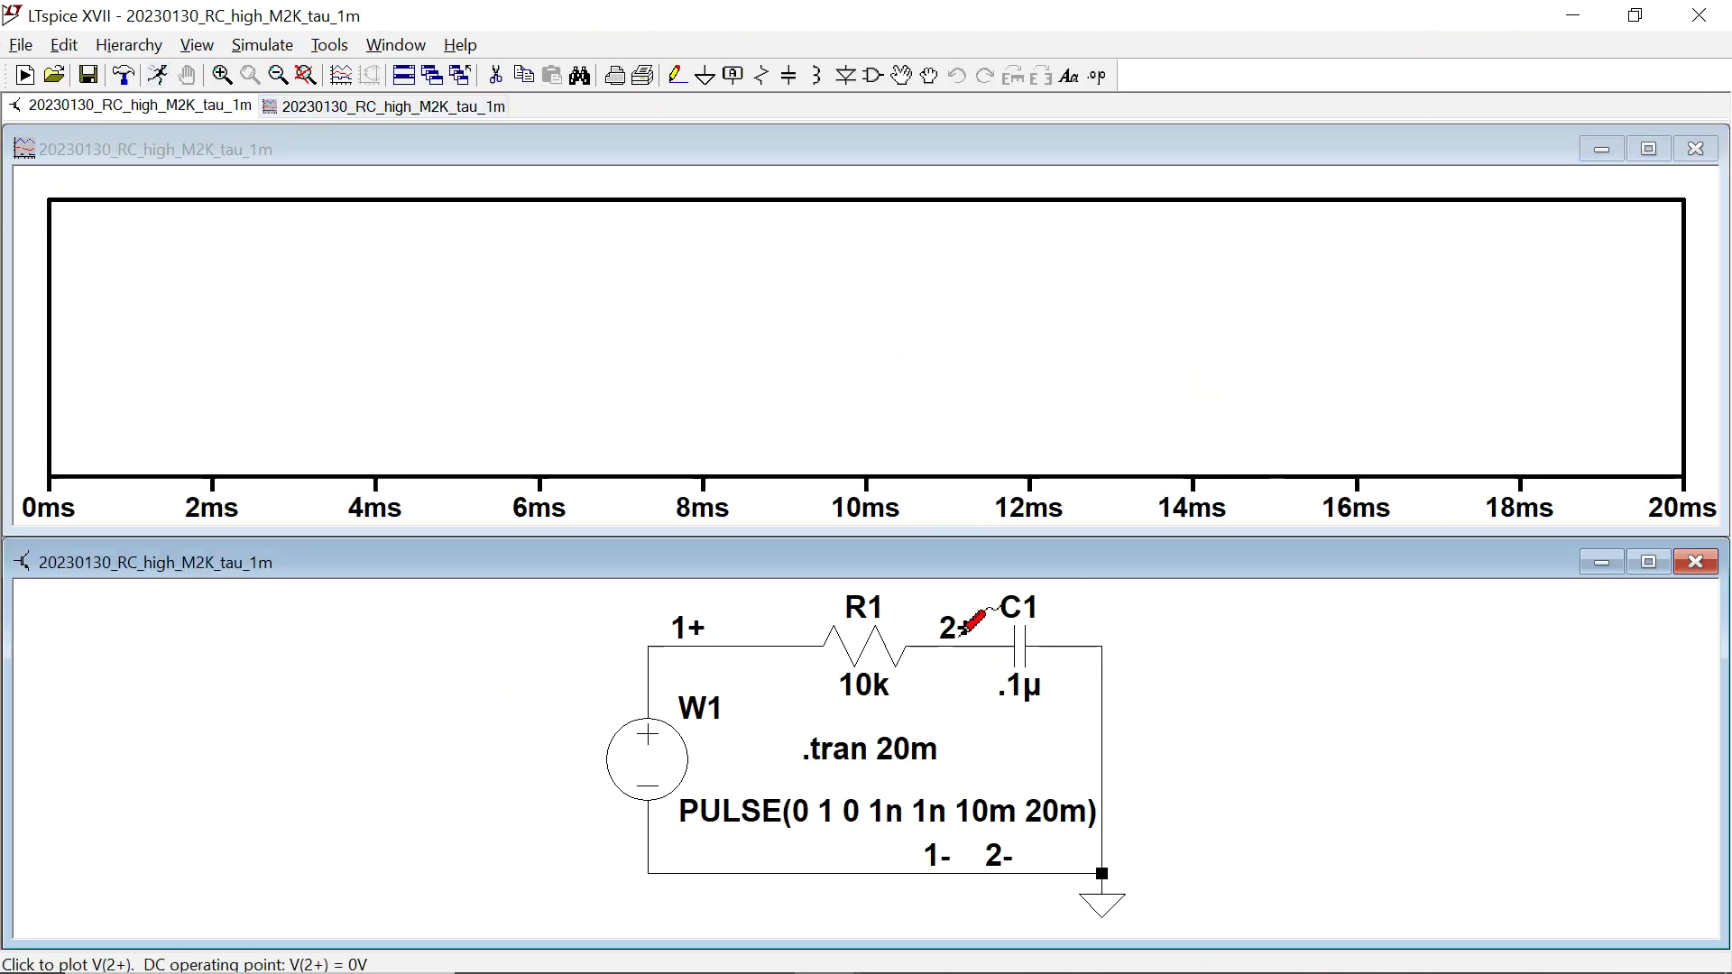
left_click(965, 627)
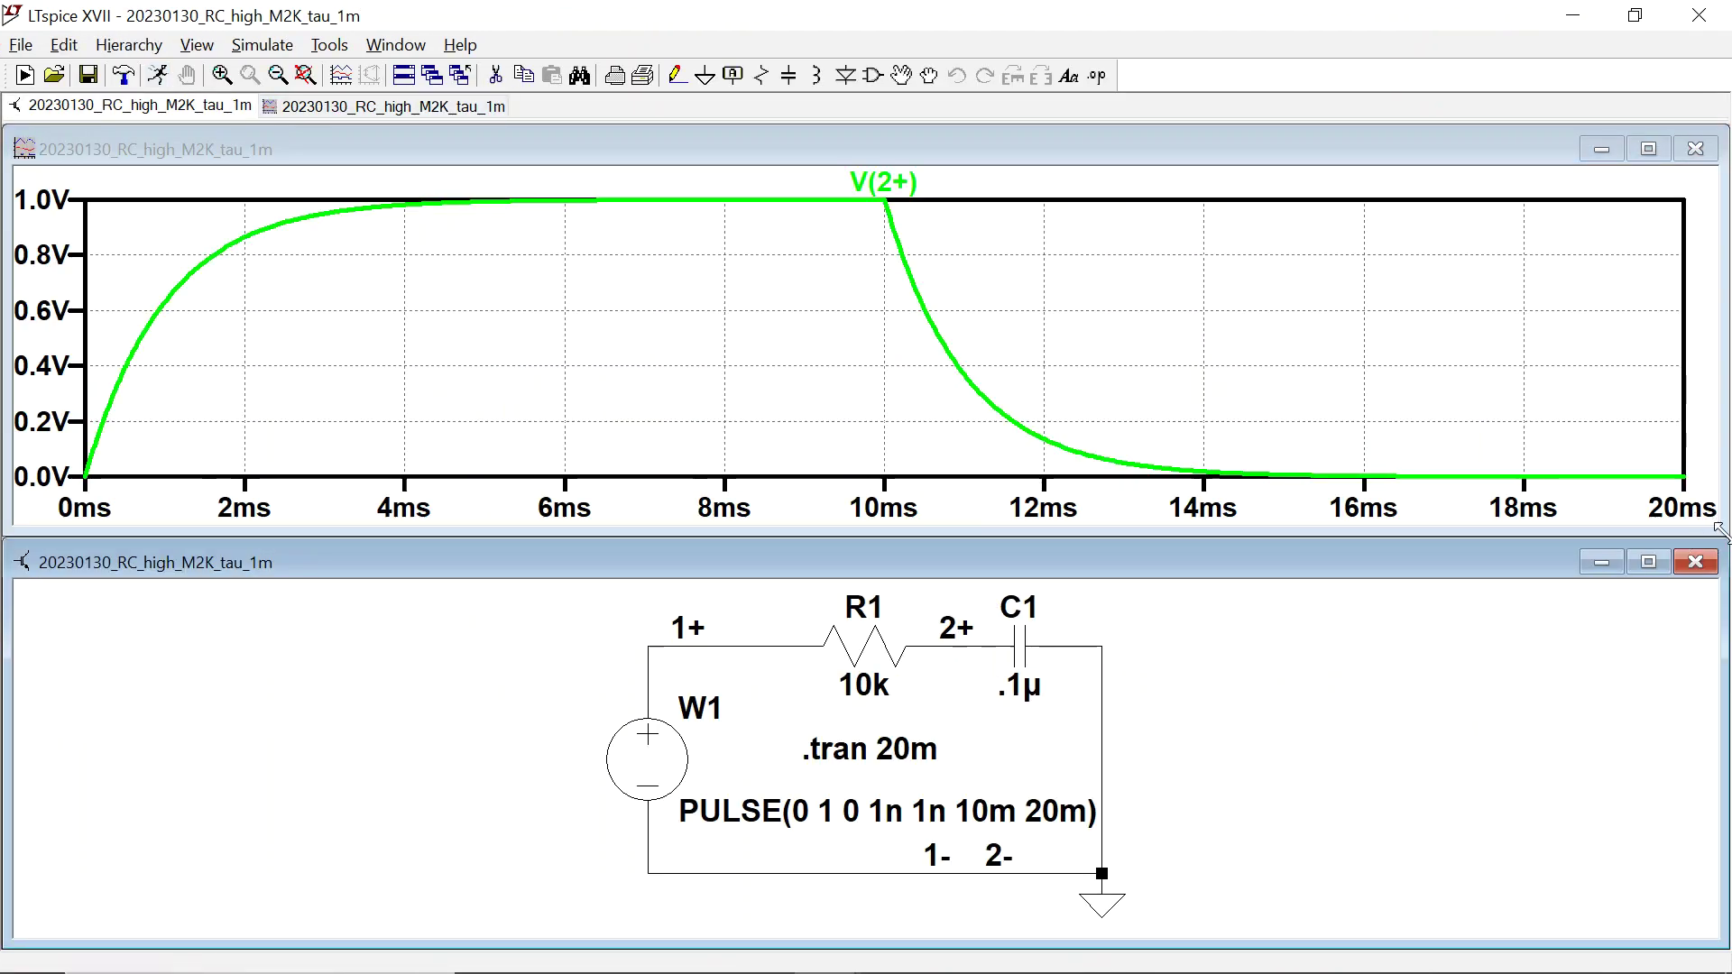
left_click_drag(1723, 536, 1155, 686)
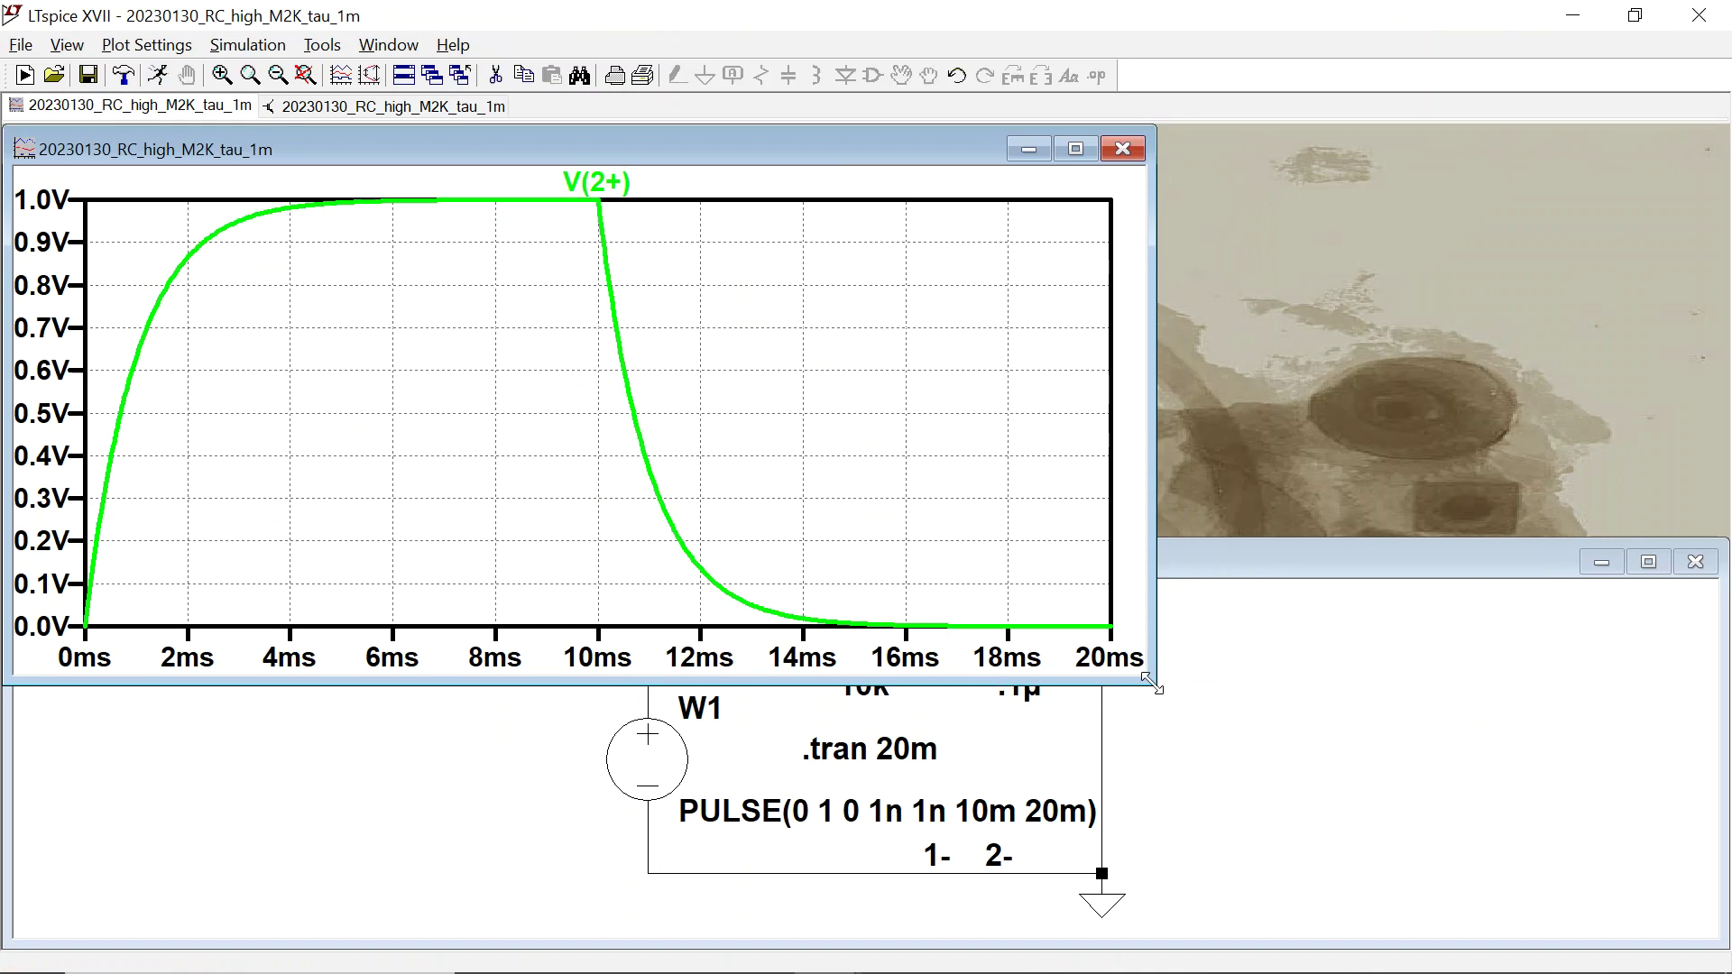
left_click(322, 45)
left_click(350, 73)
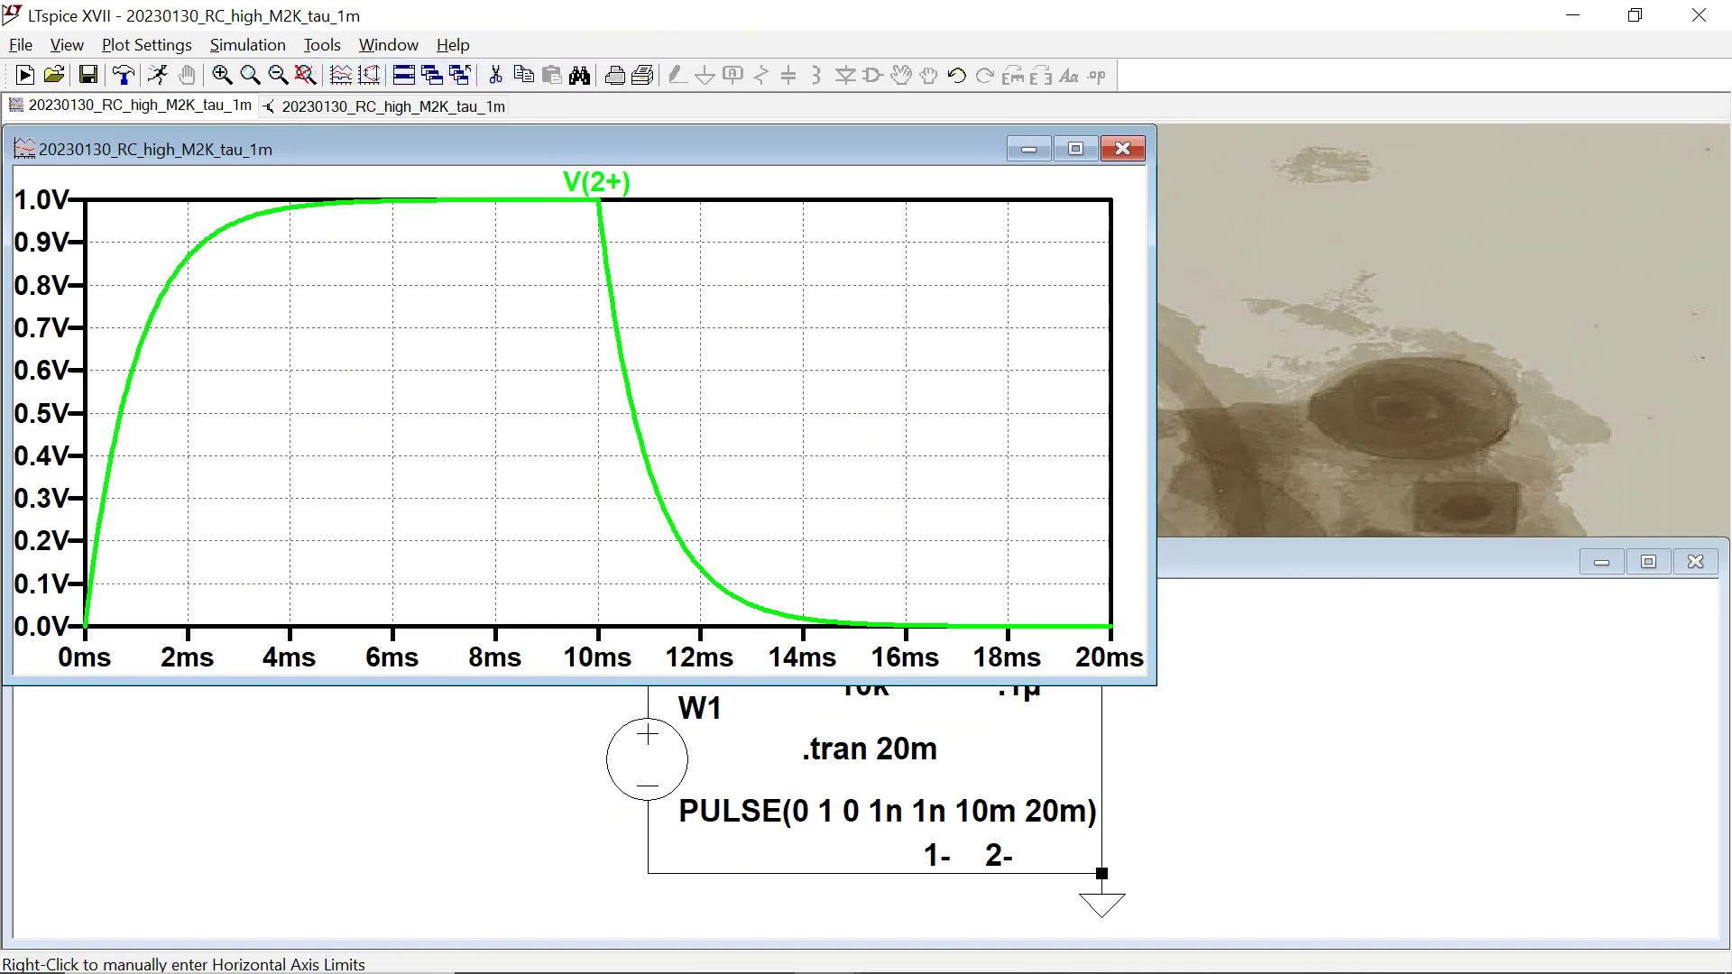
left_click(681, 960)
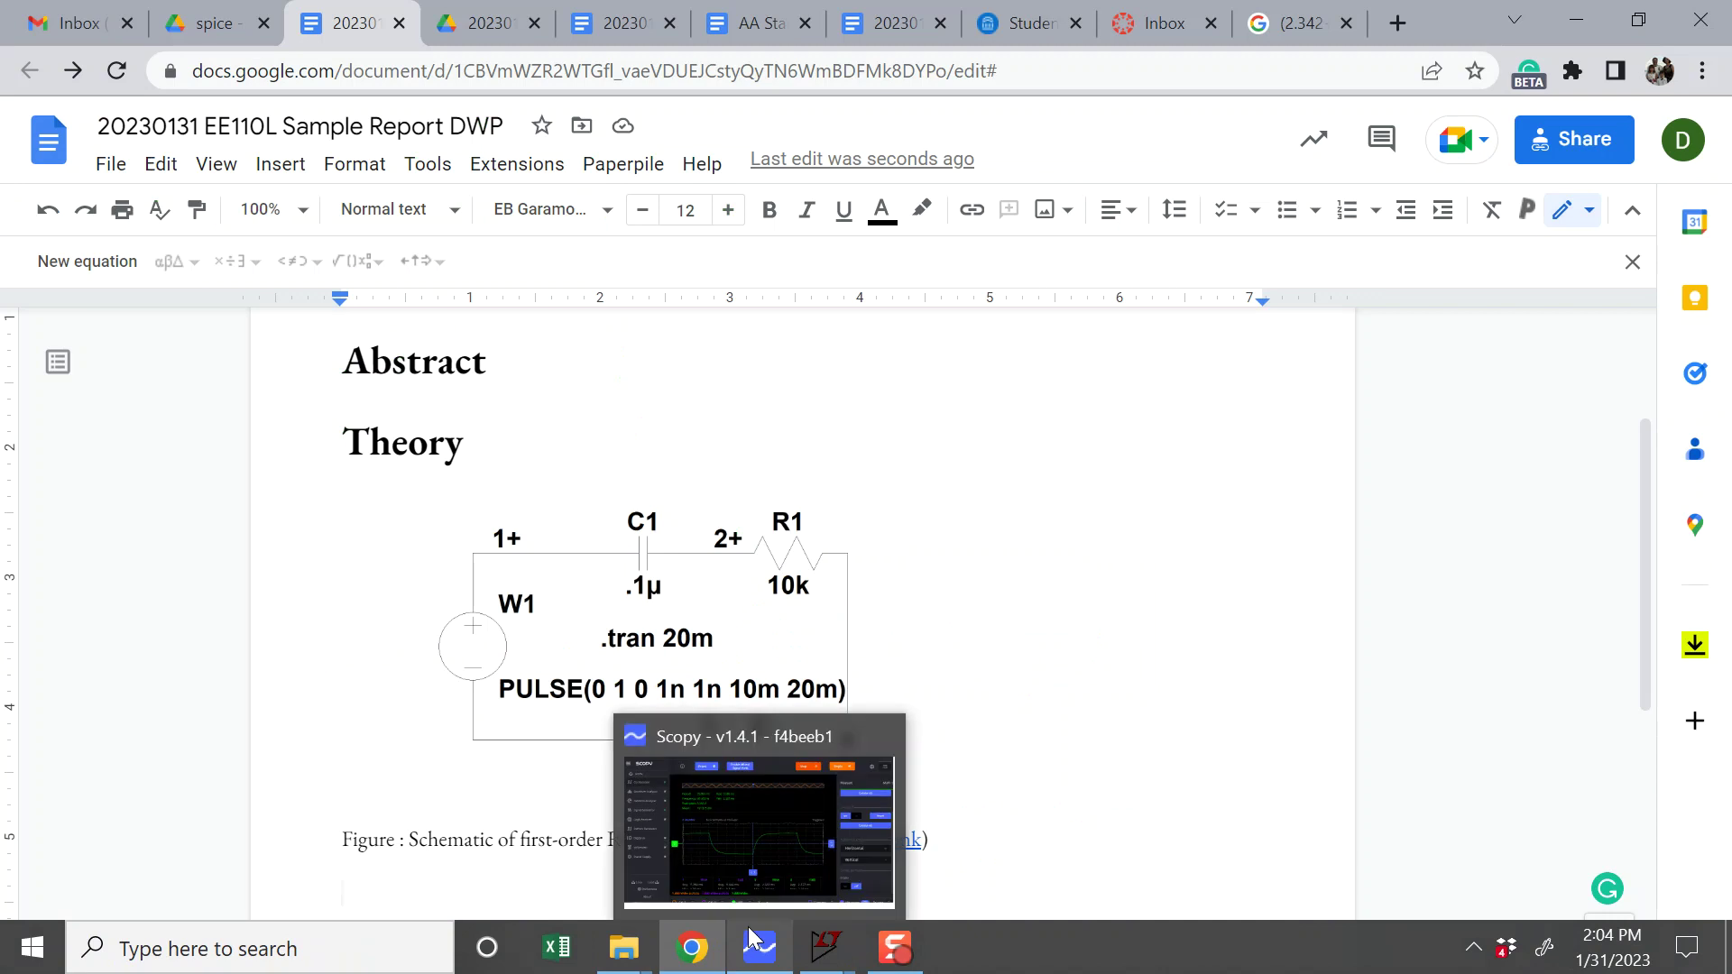
Paste the V(2+) plot below the schematic caption and shrink it to about half width.
key("ctrl+v")
left_click(1105, 827)
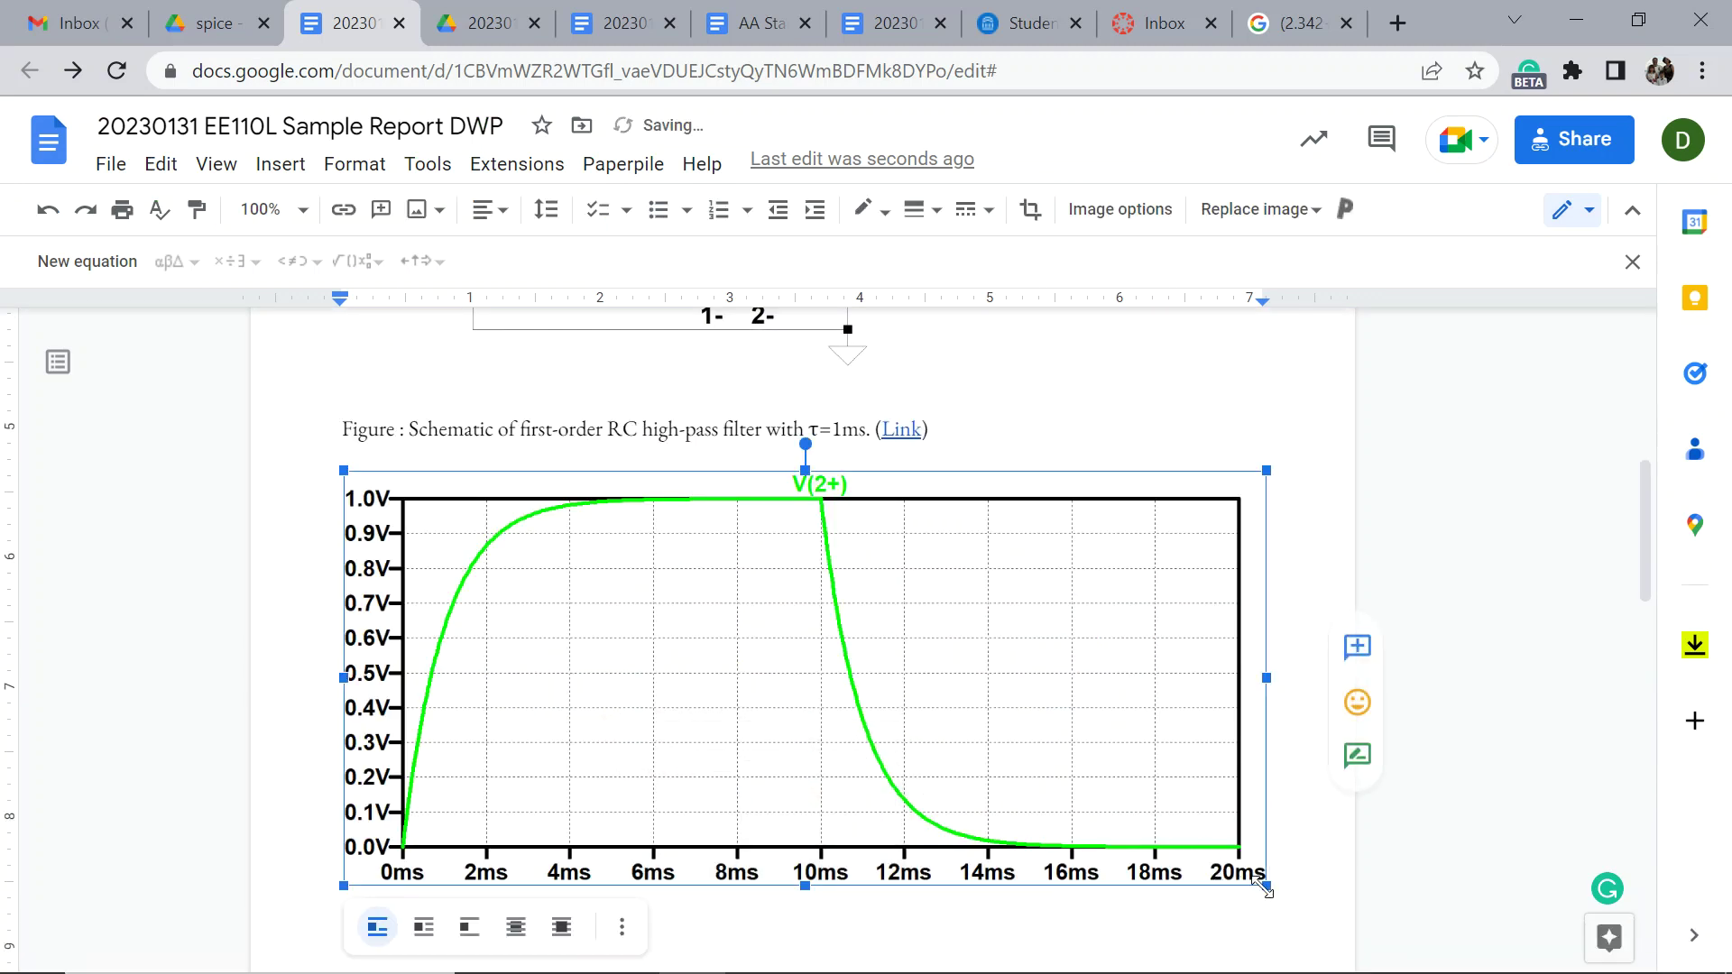
left_click_drag(1266, 889, 665, 731)
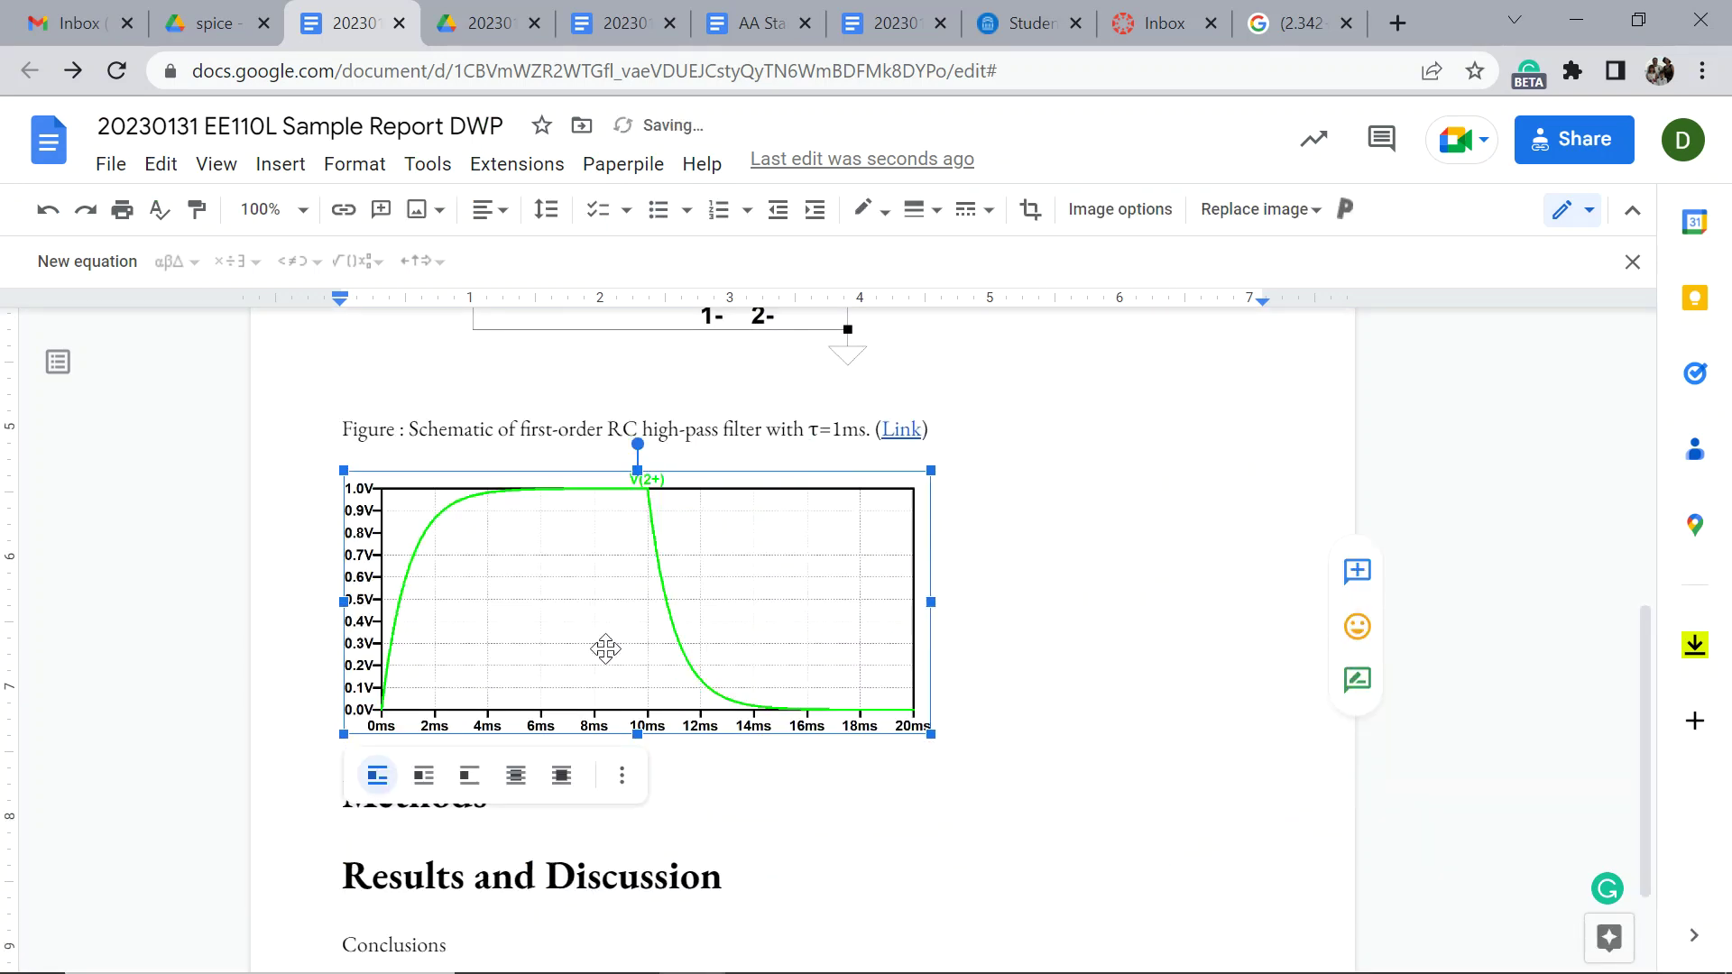
left_click_drag(925, 440, 992, 421)
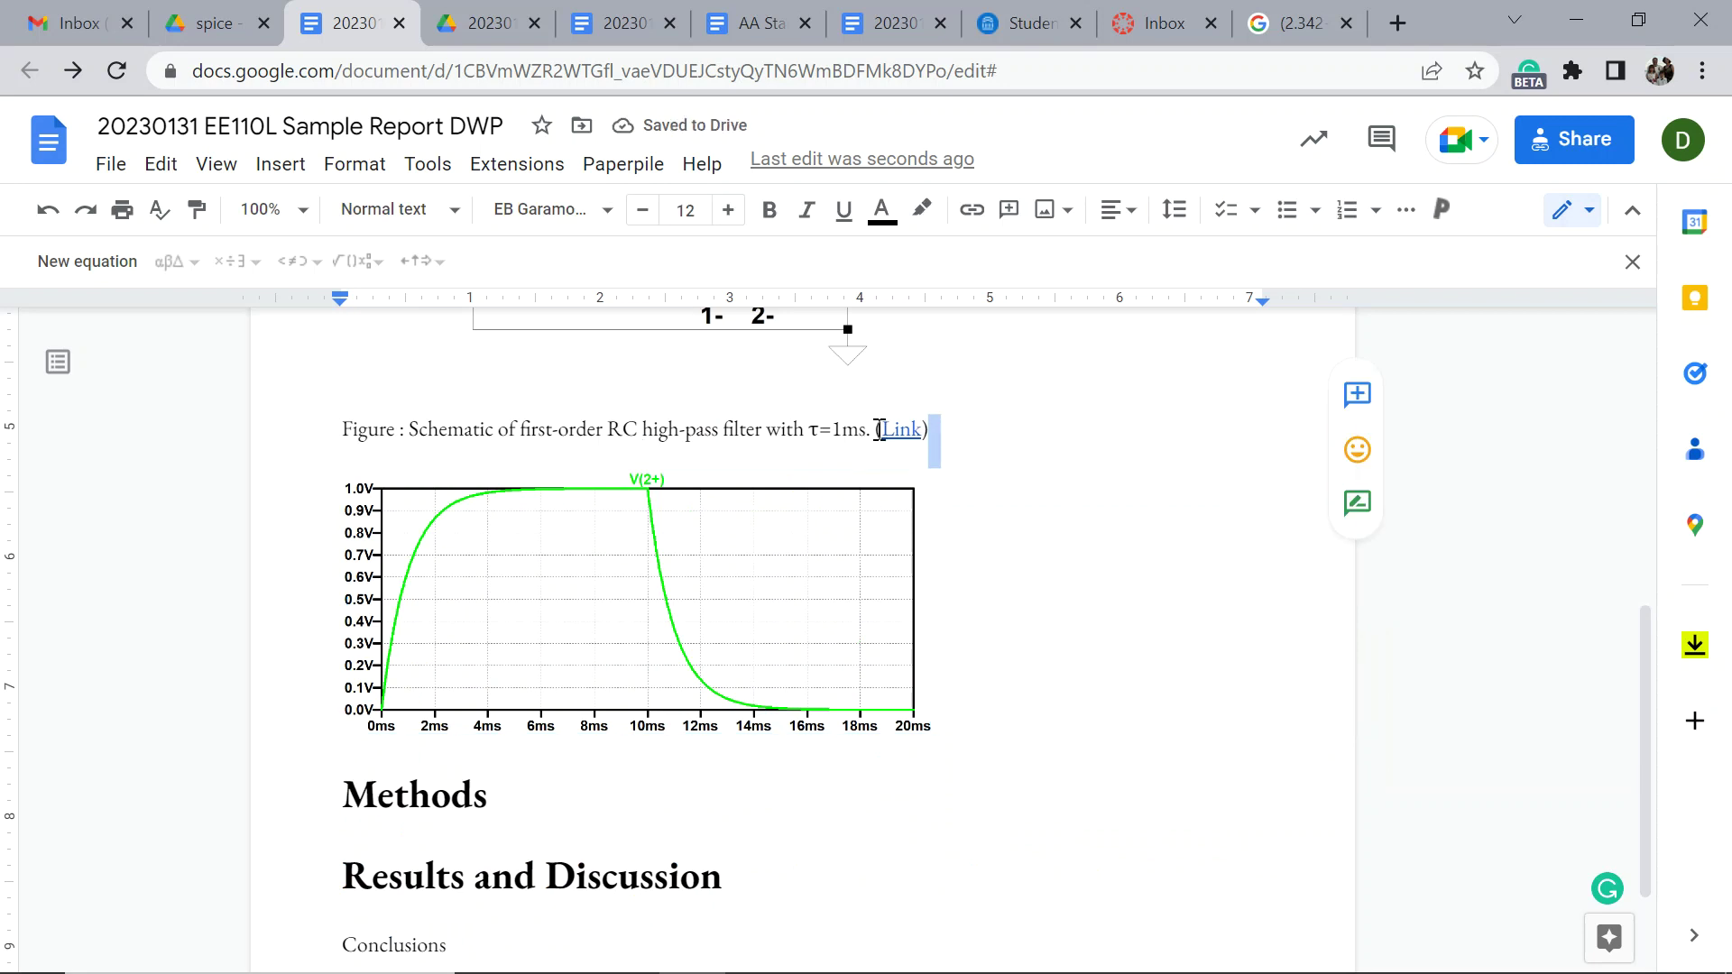
left_click_drag(870, 431, 348, 452)
left_click(976, 729)
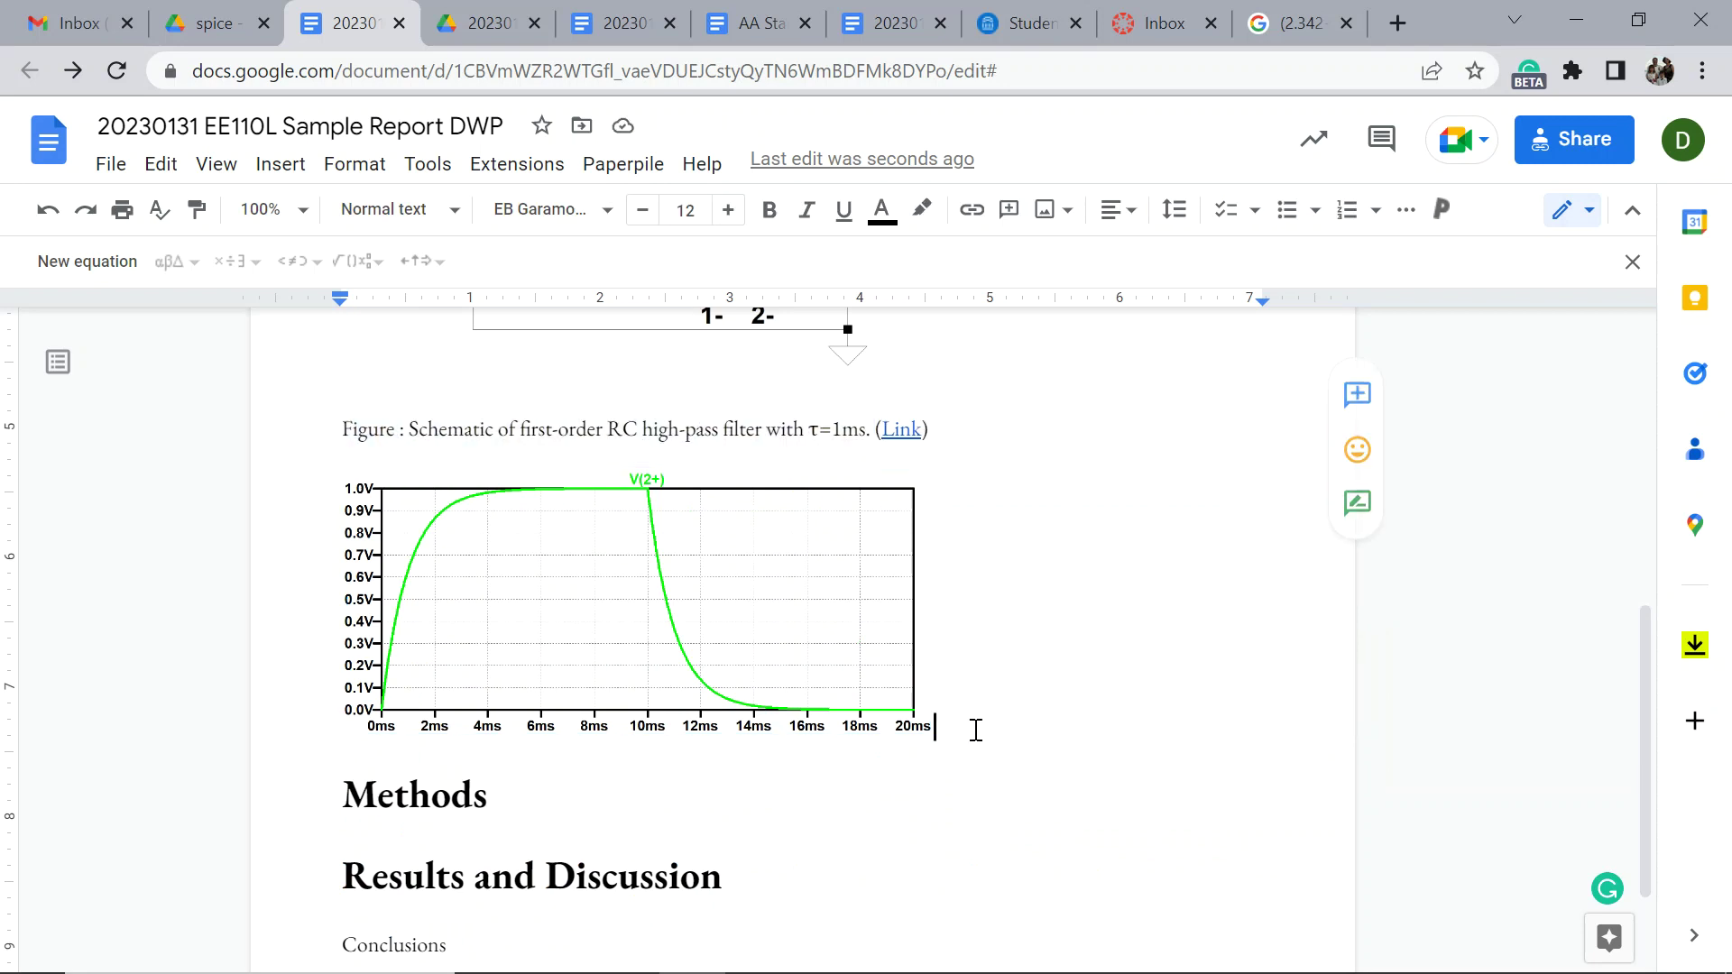
Paste the schematic caption under the plot and replace 'Schematic' with 'Step response of a'.
key("Return")
key("ctrl+v")
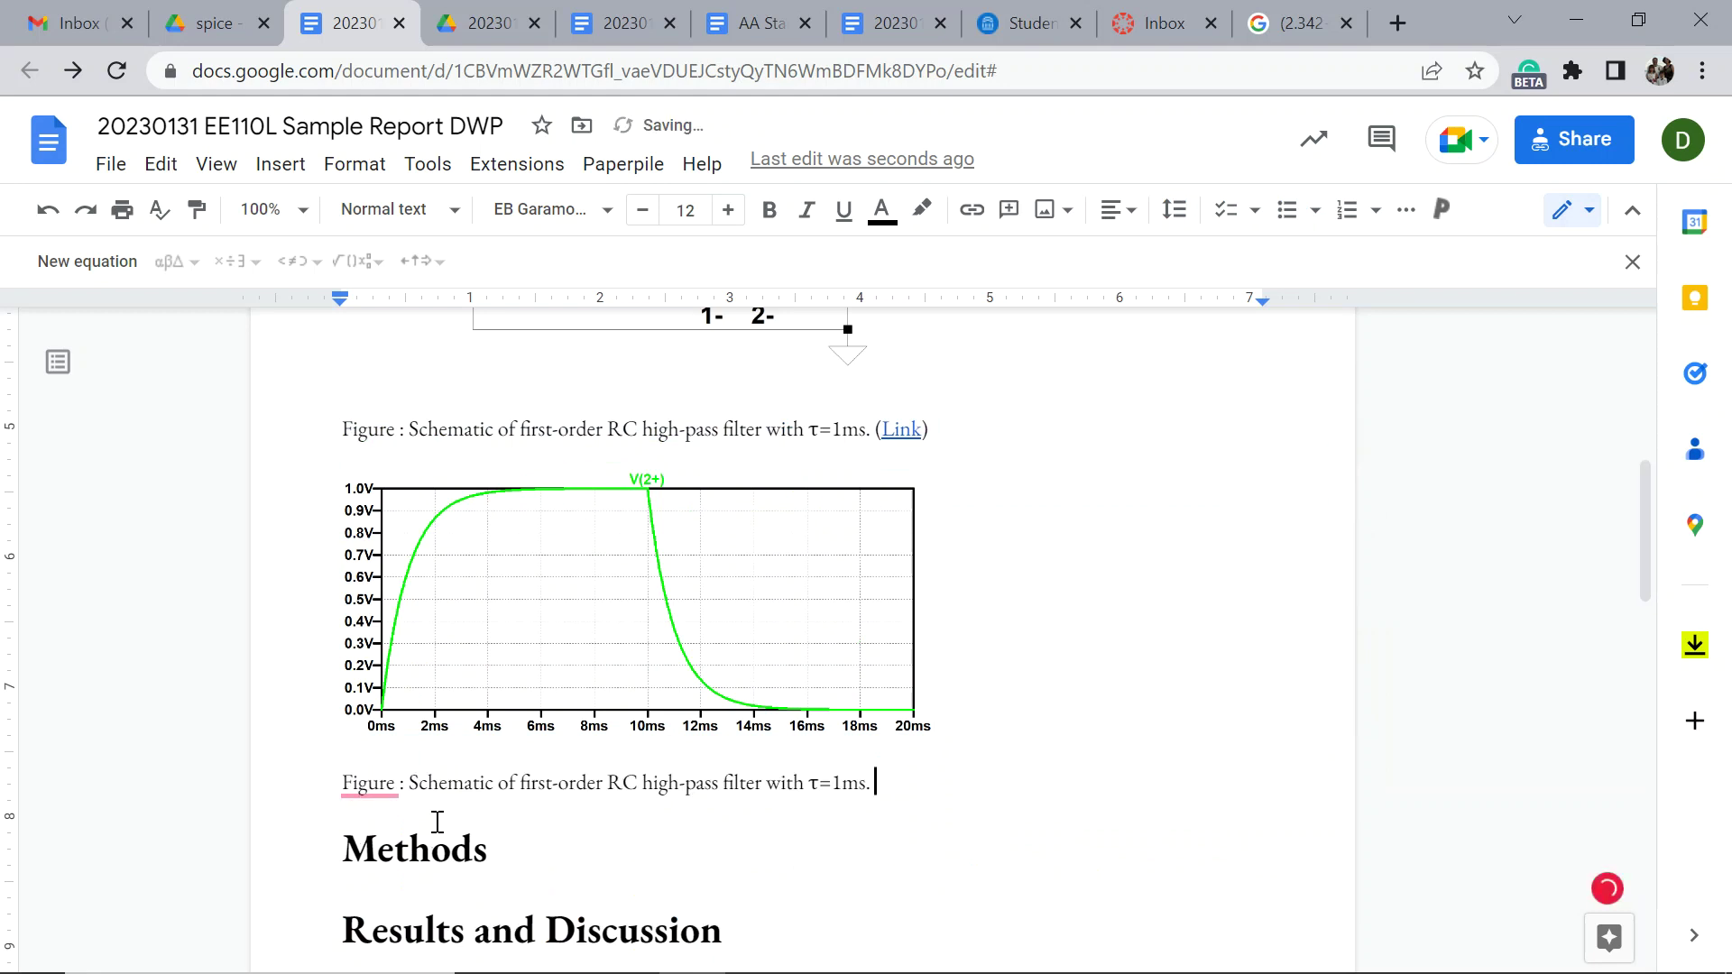
double_click(455, 783)
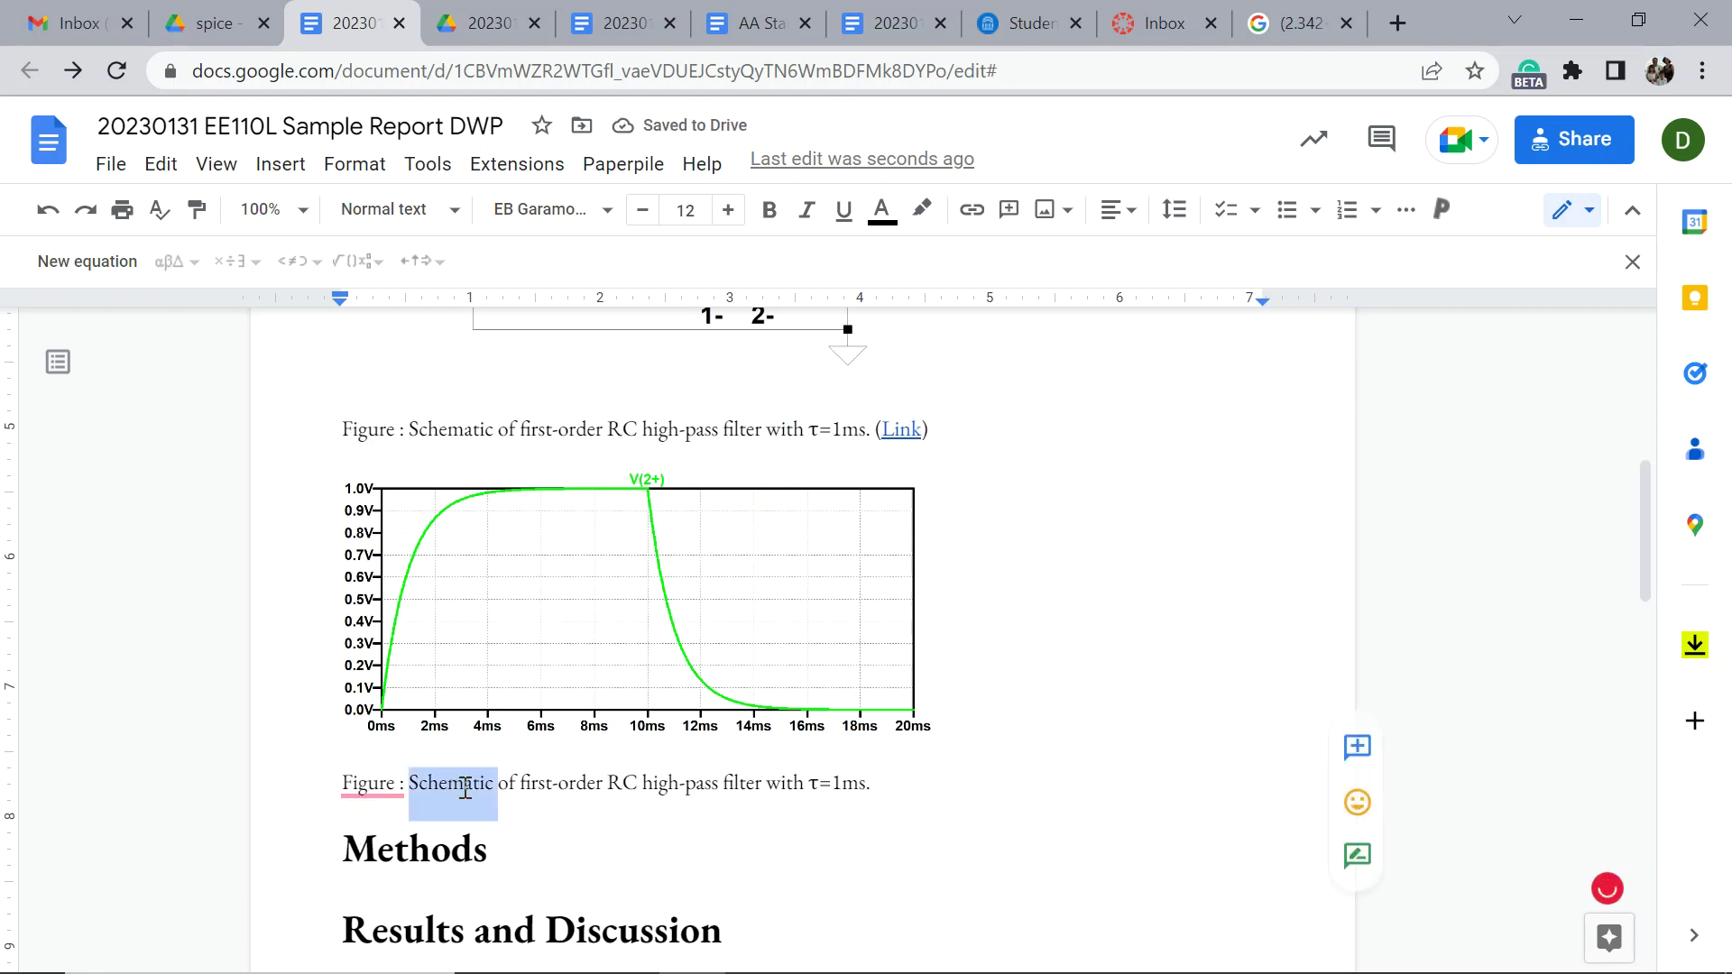
type("Step re")
type("posne")
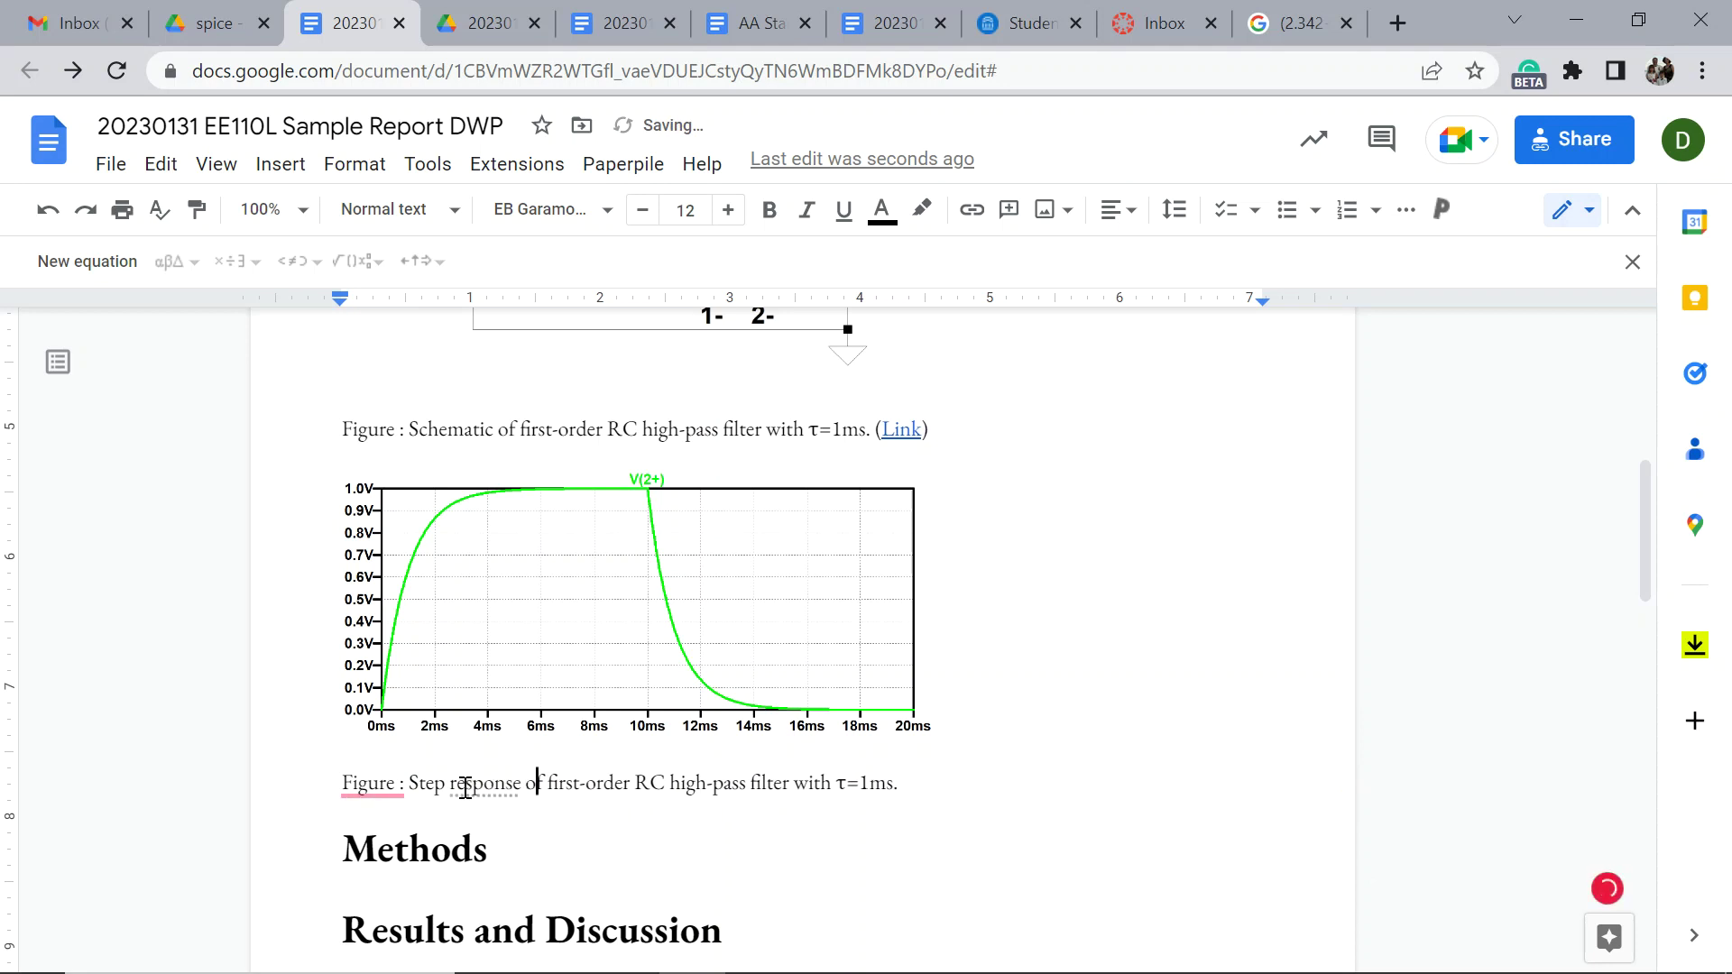
type("  a")
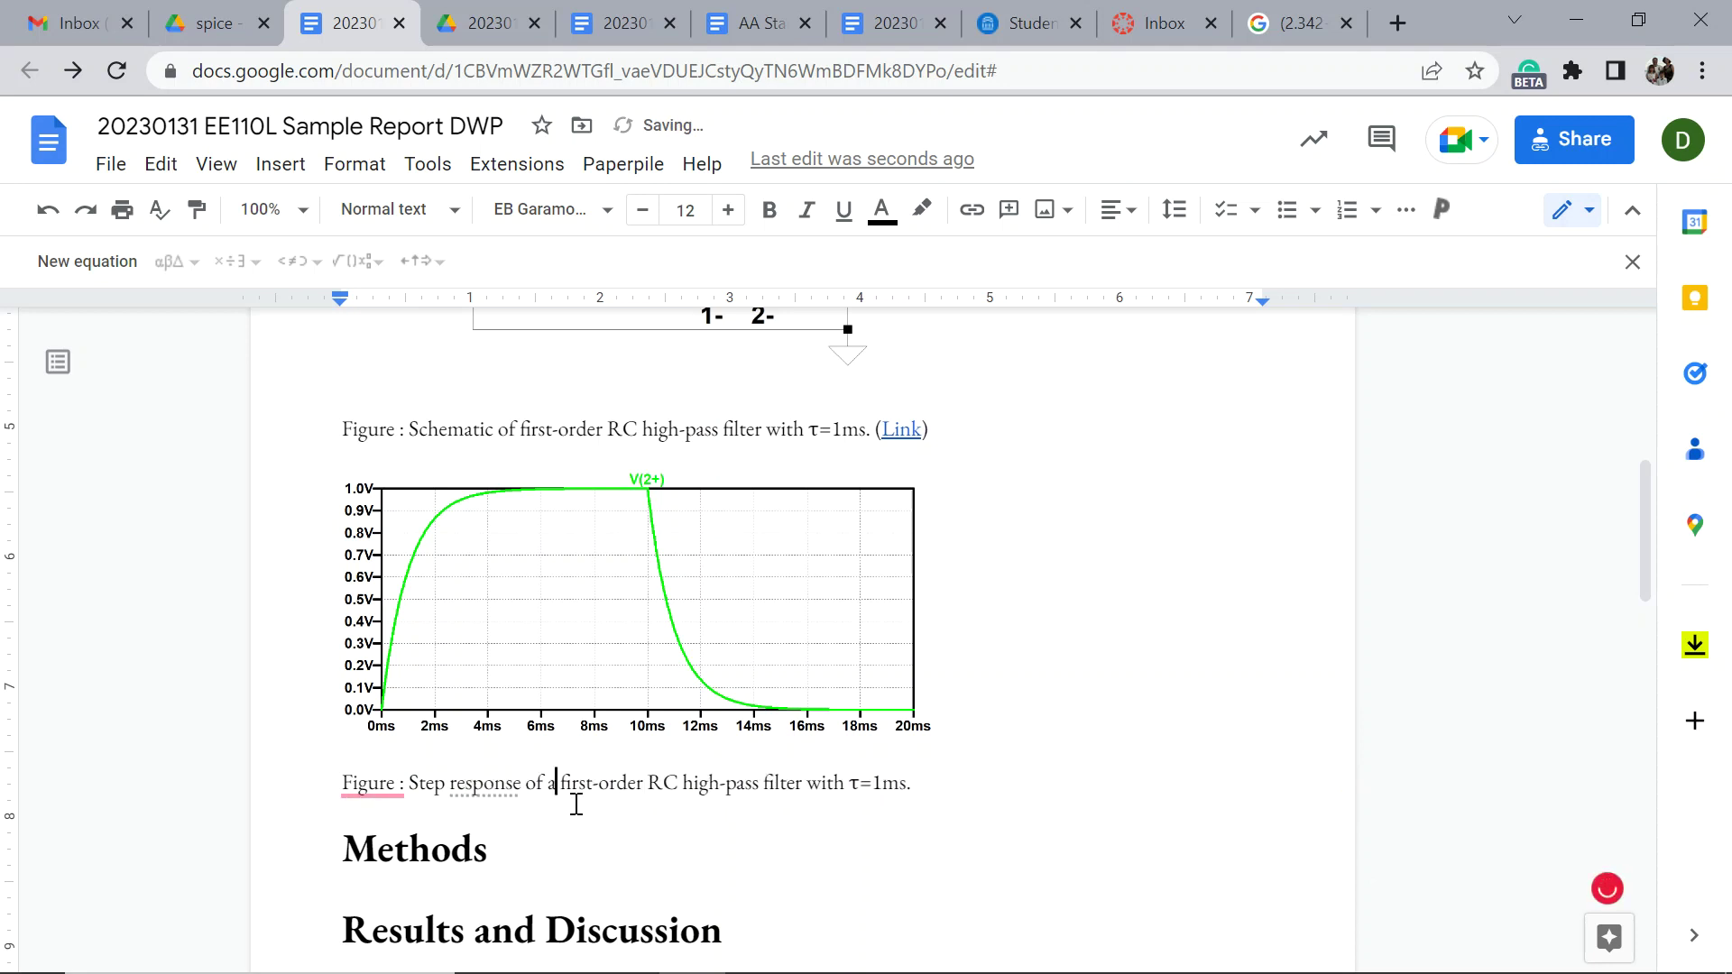
left_click(1020, 650)
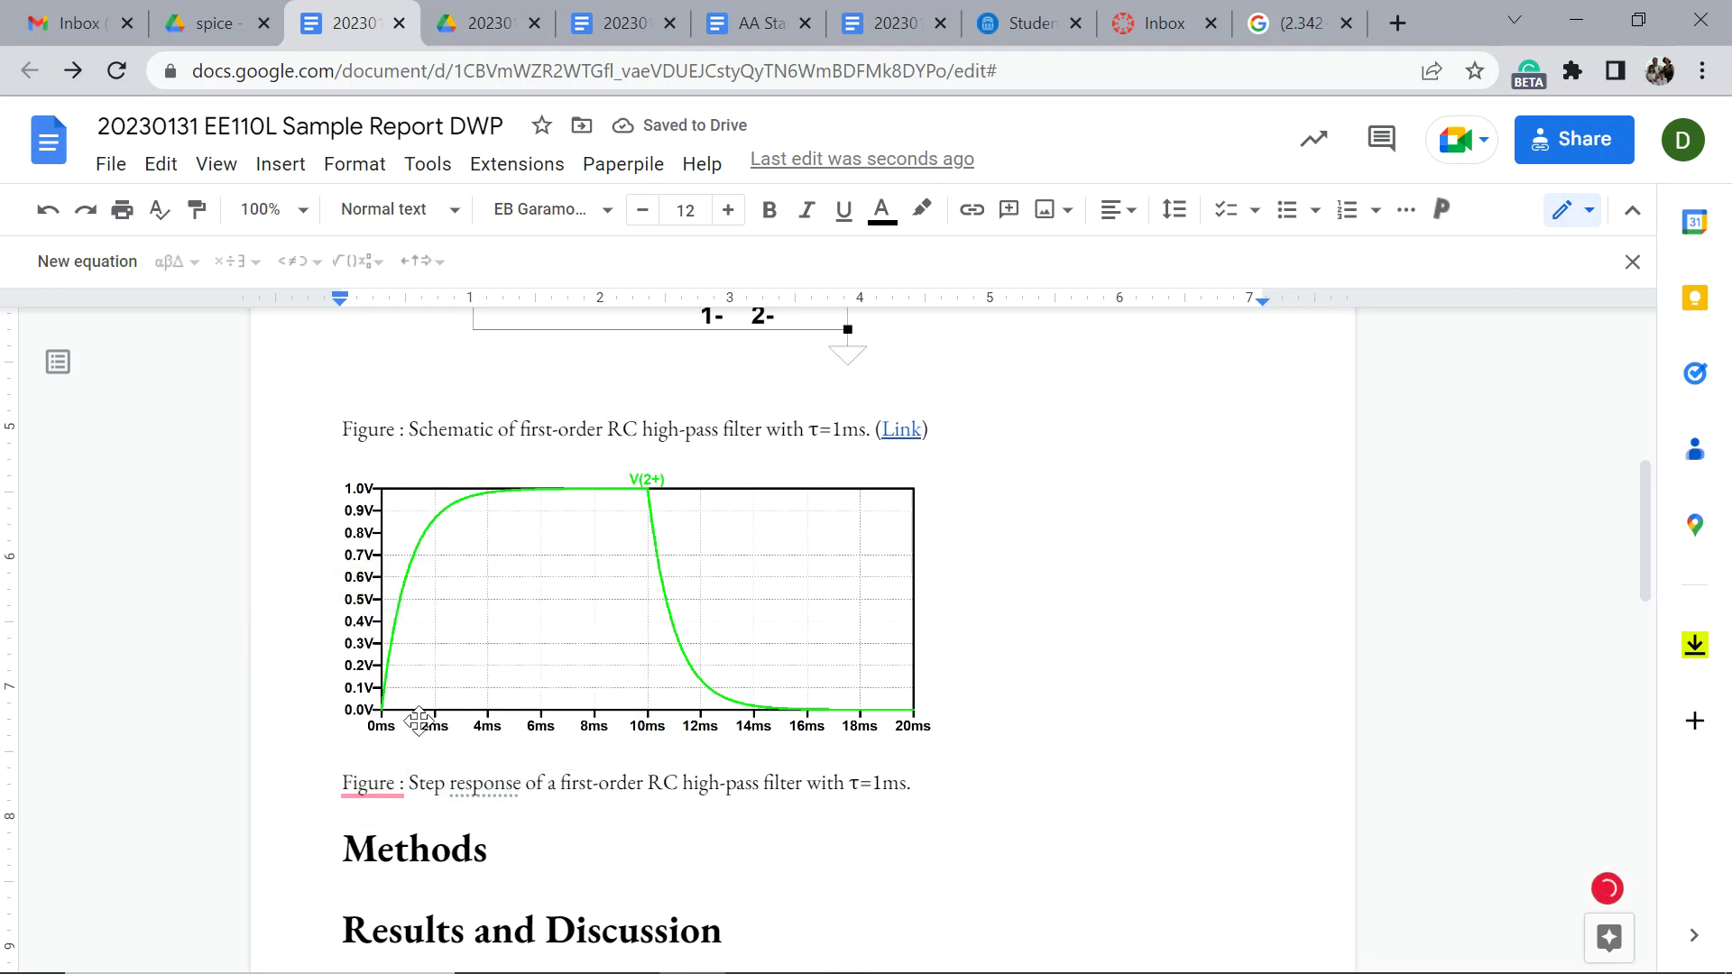
scroll(725, 528, "up", 7)
scroll(725, 528, "down", 5)
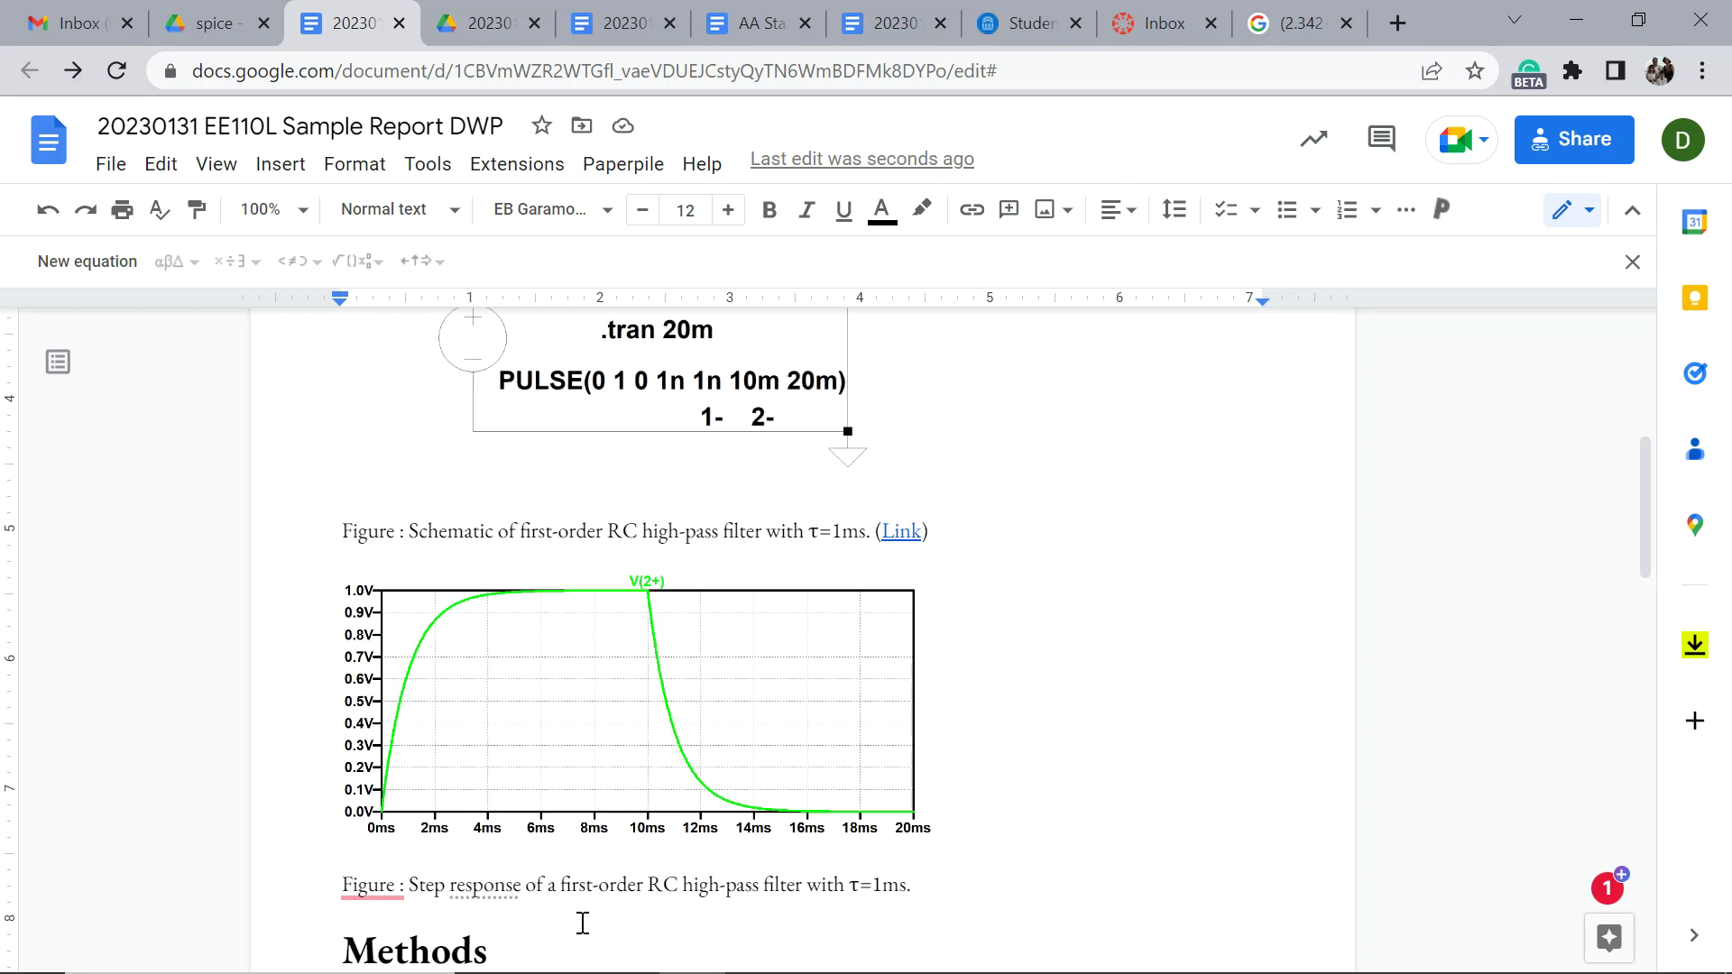
mouse_move(382, 896)
scroll(681, 650, "up", 6)
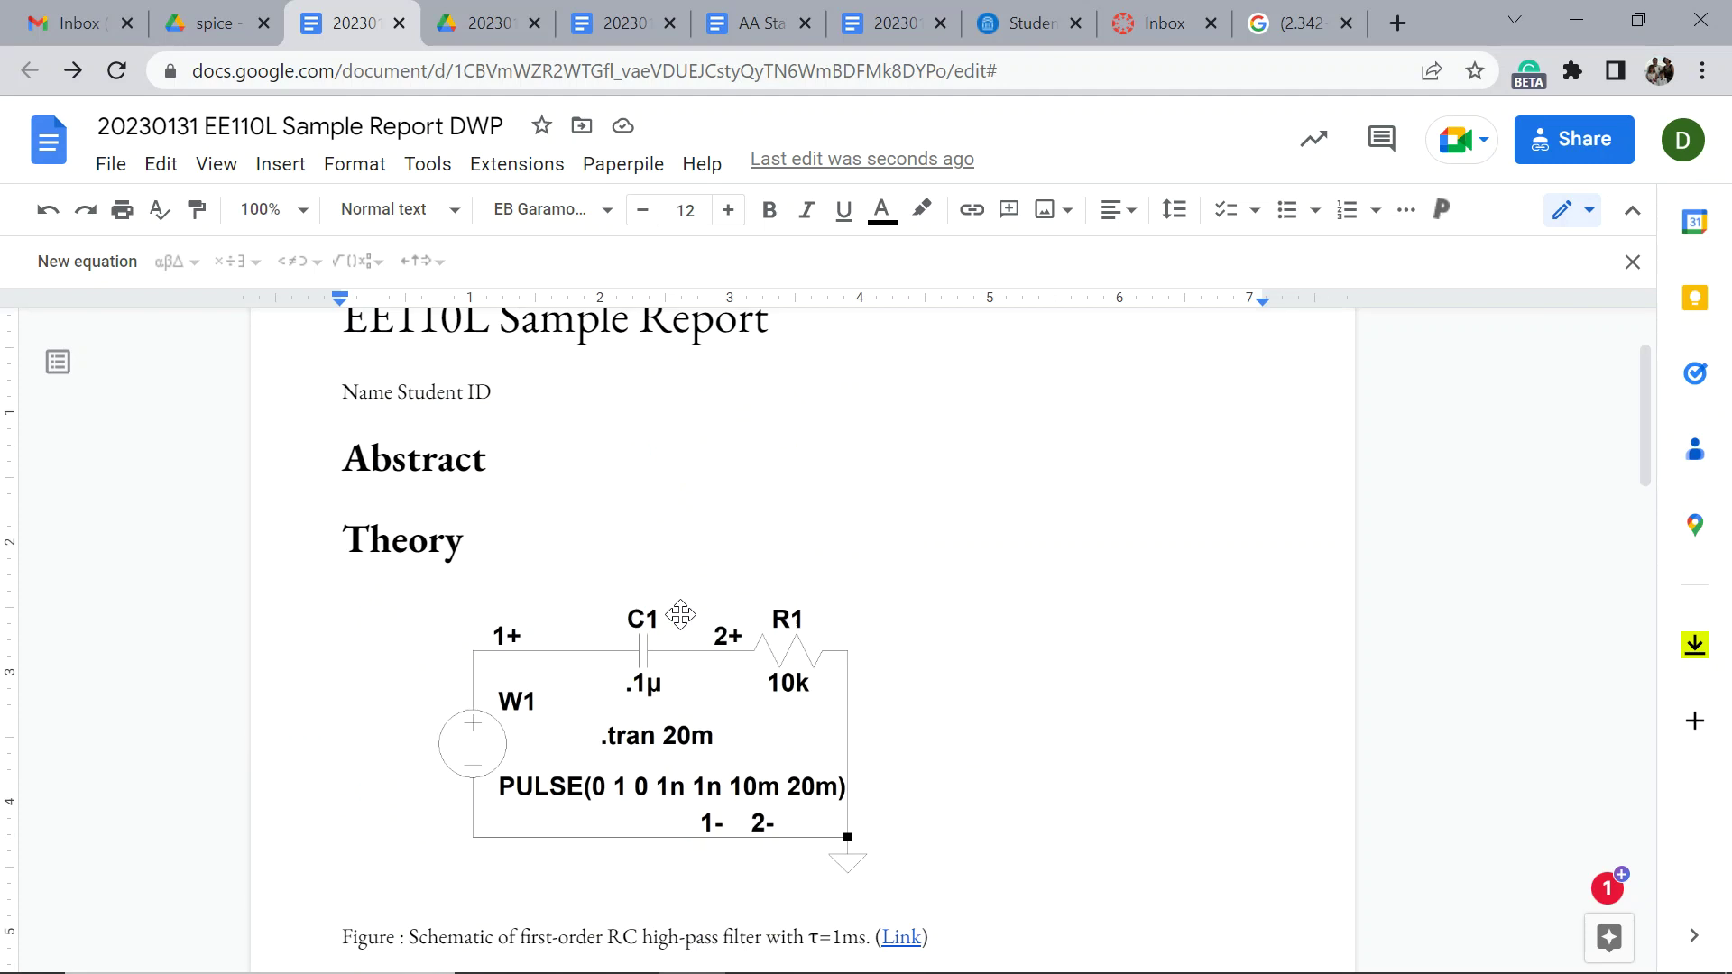
scroll(681, 619, "down", 3)
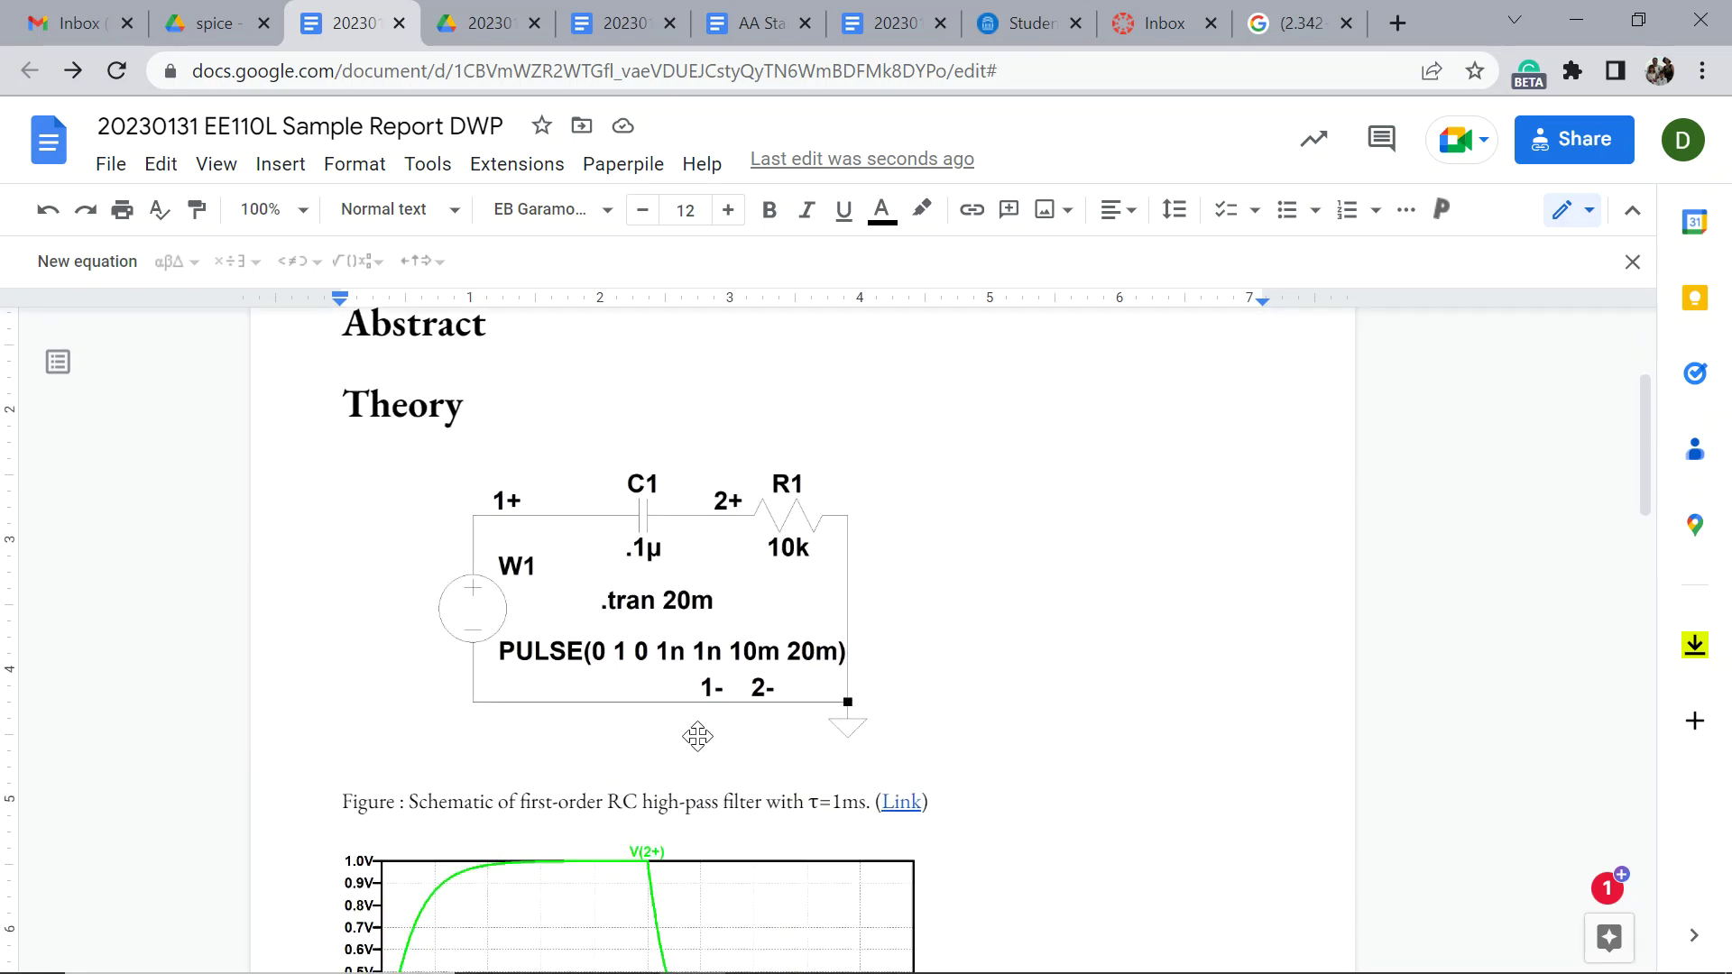
Go up from the spice folder to EE110L and open its reports folder.
left_click(469, 29)
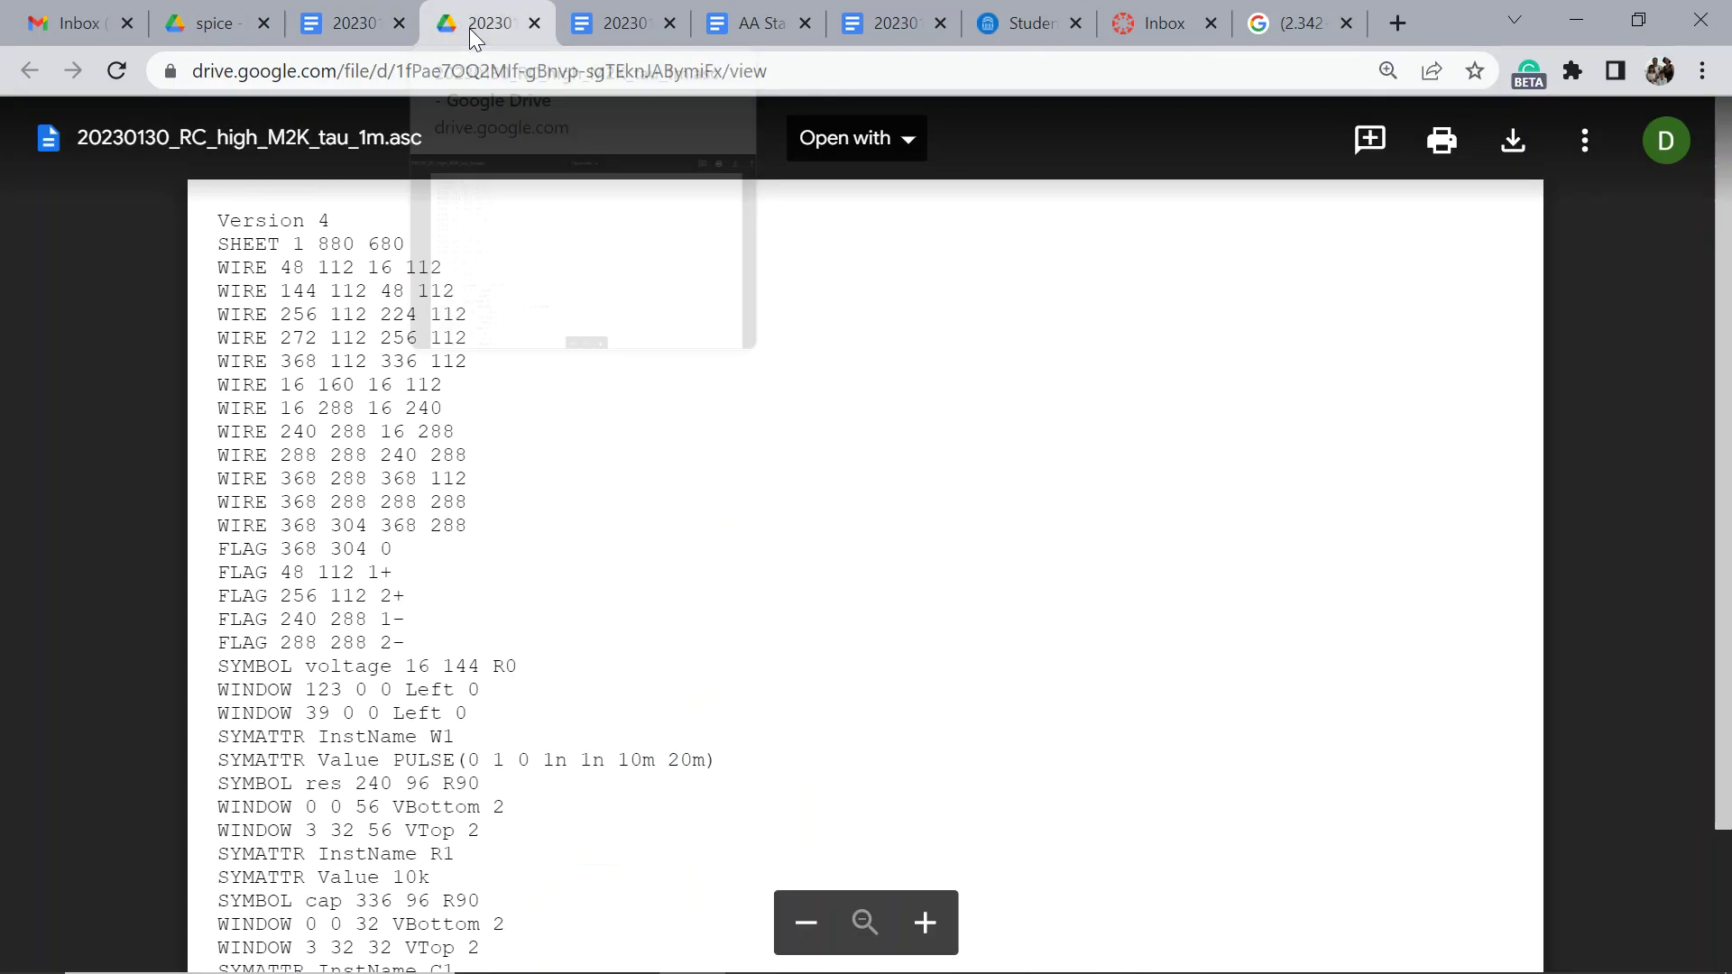
left_click(337, 22)
left_click(204, 26)
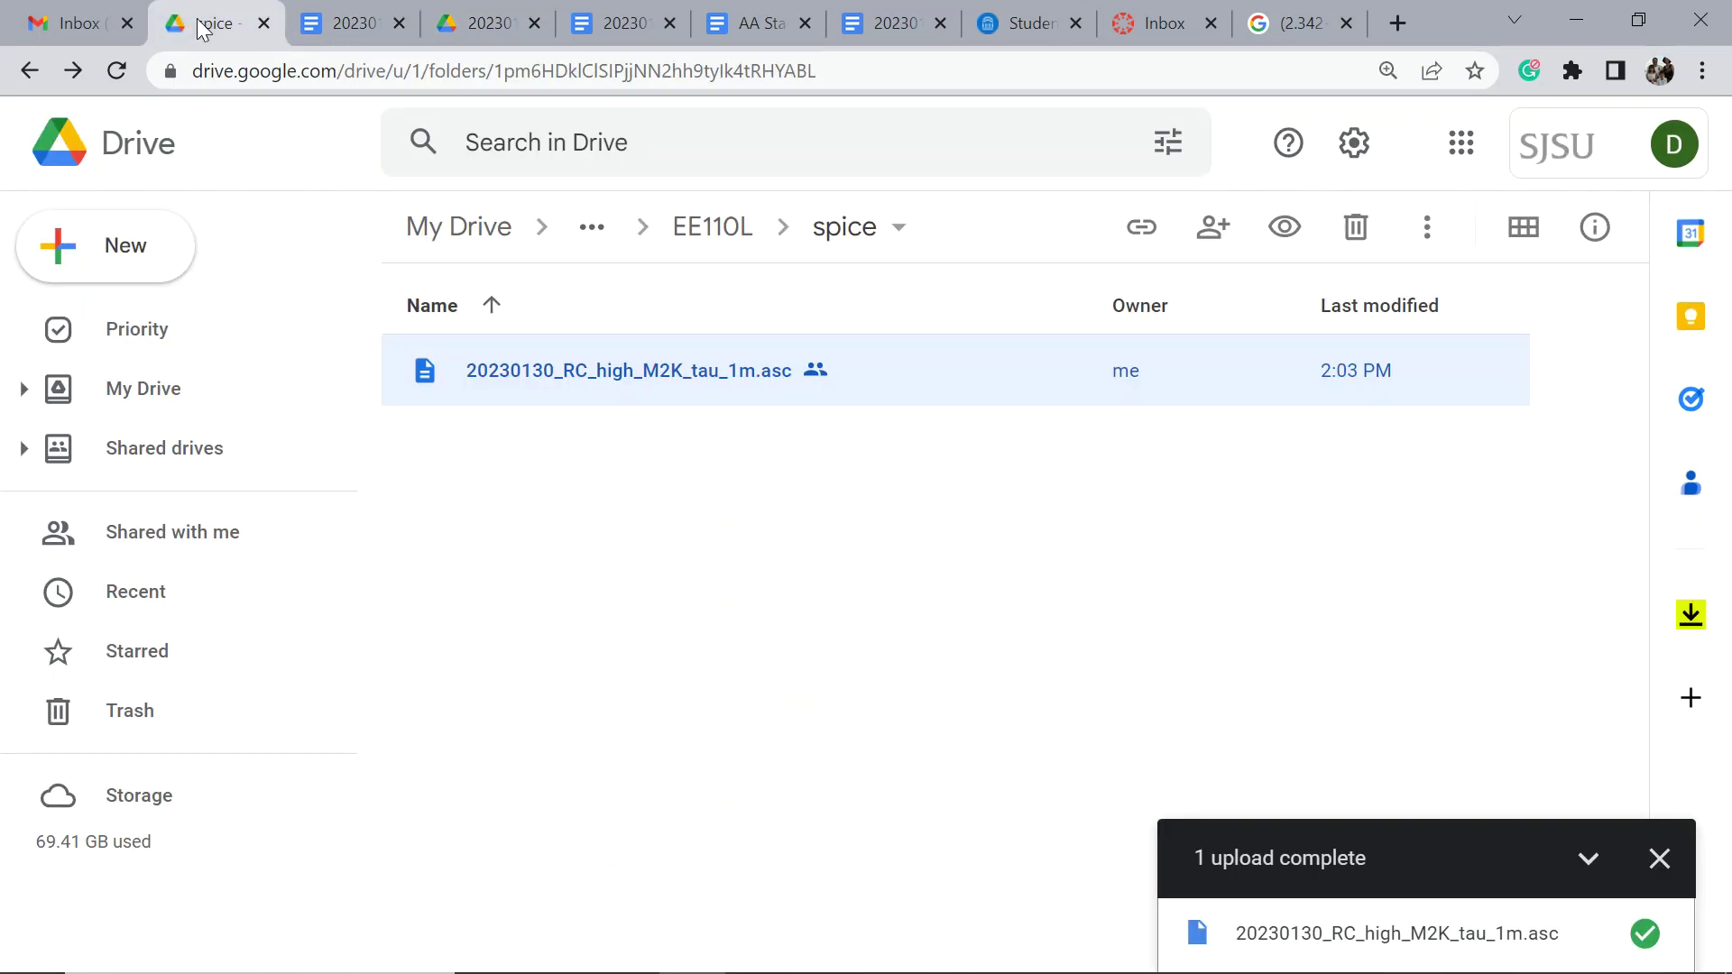
left_click(703, 236)
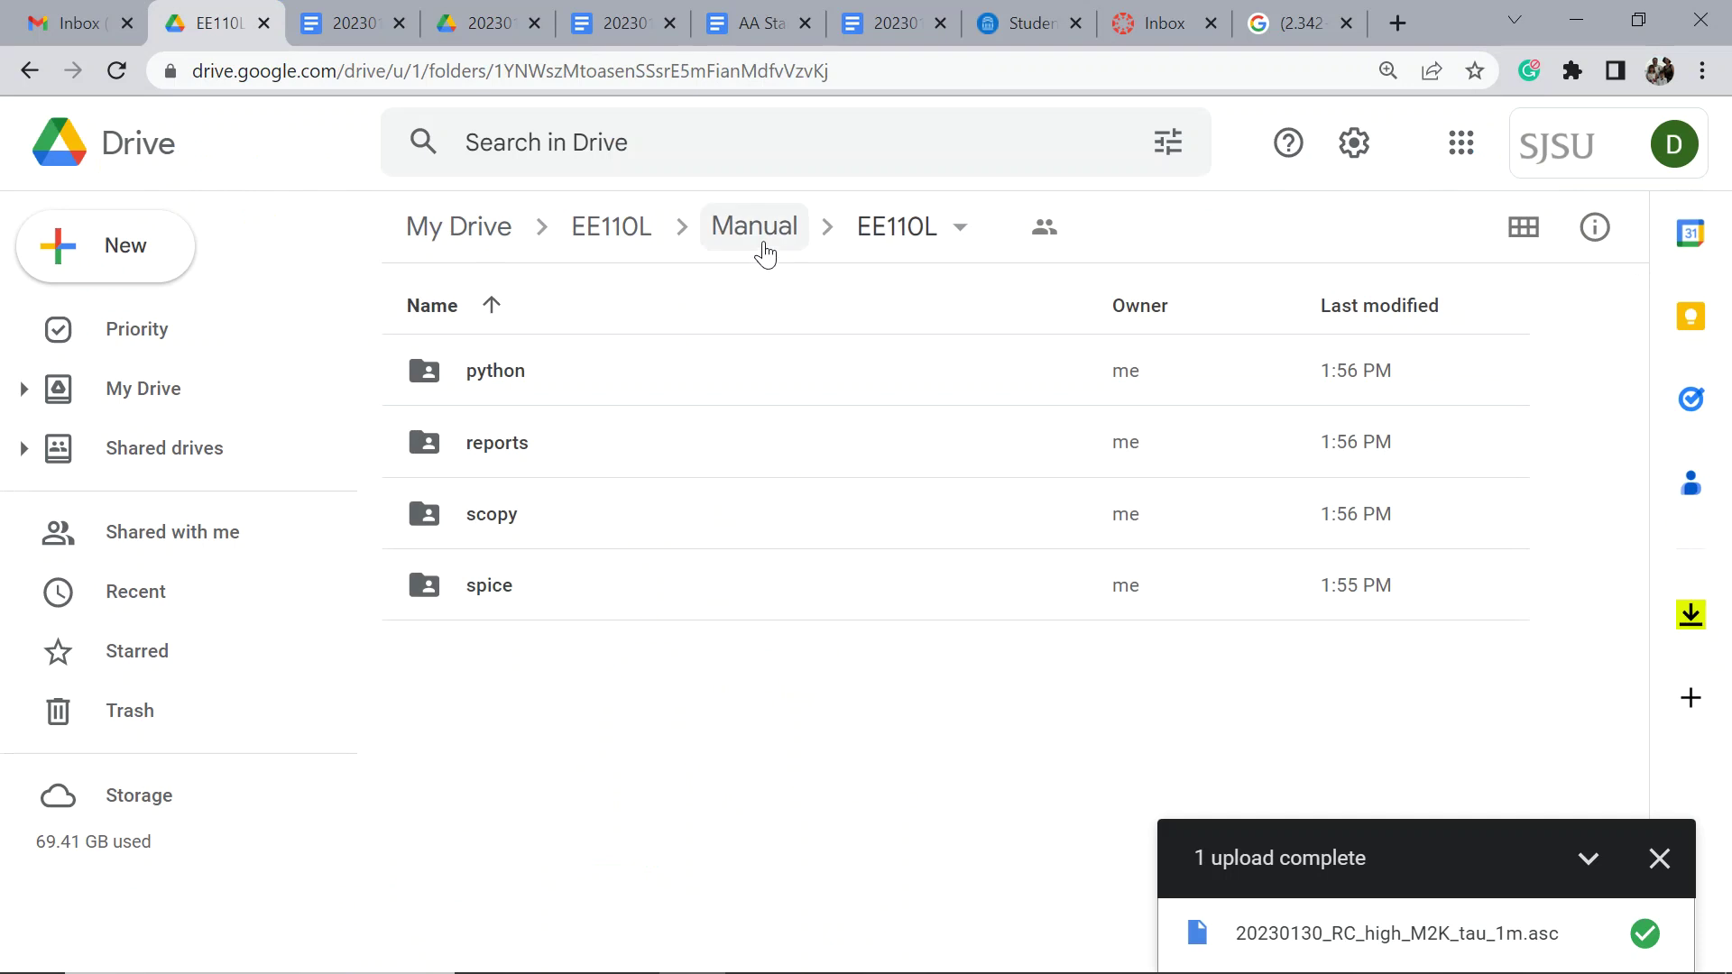
left_click(875, 240)
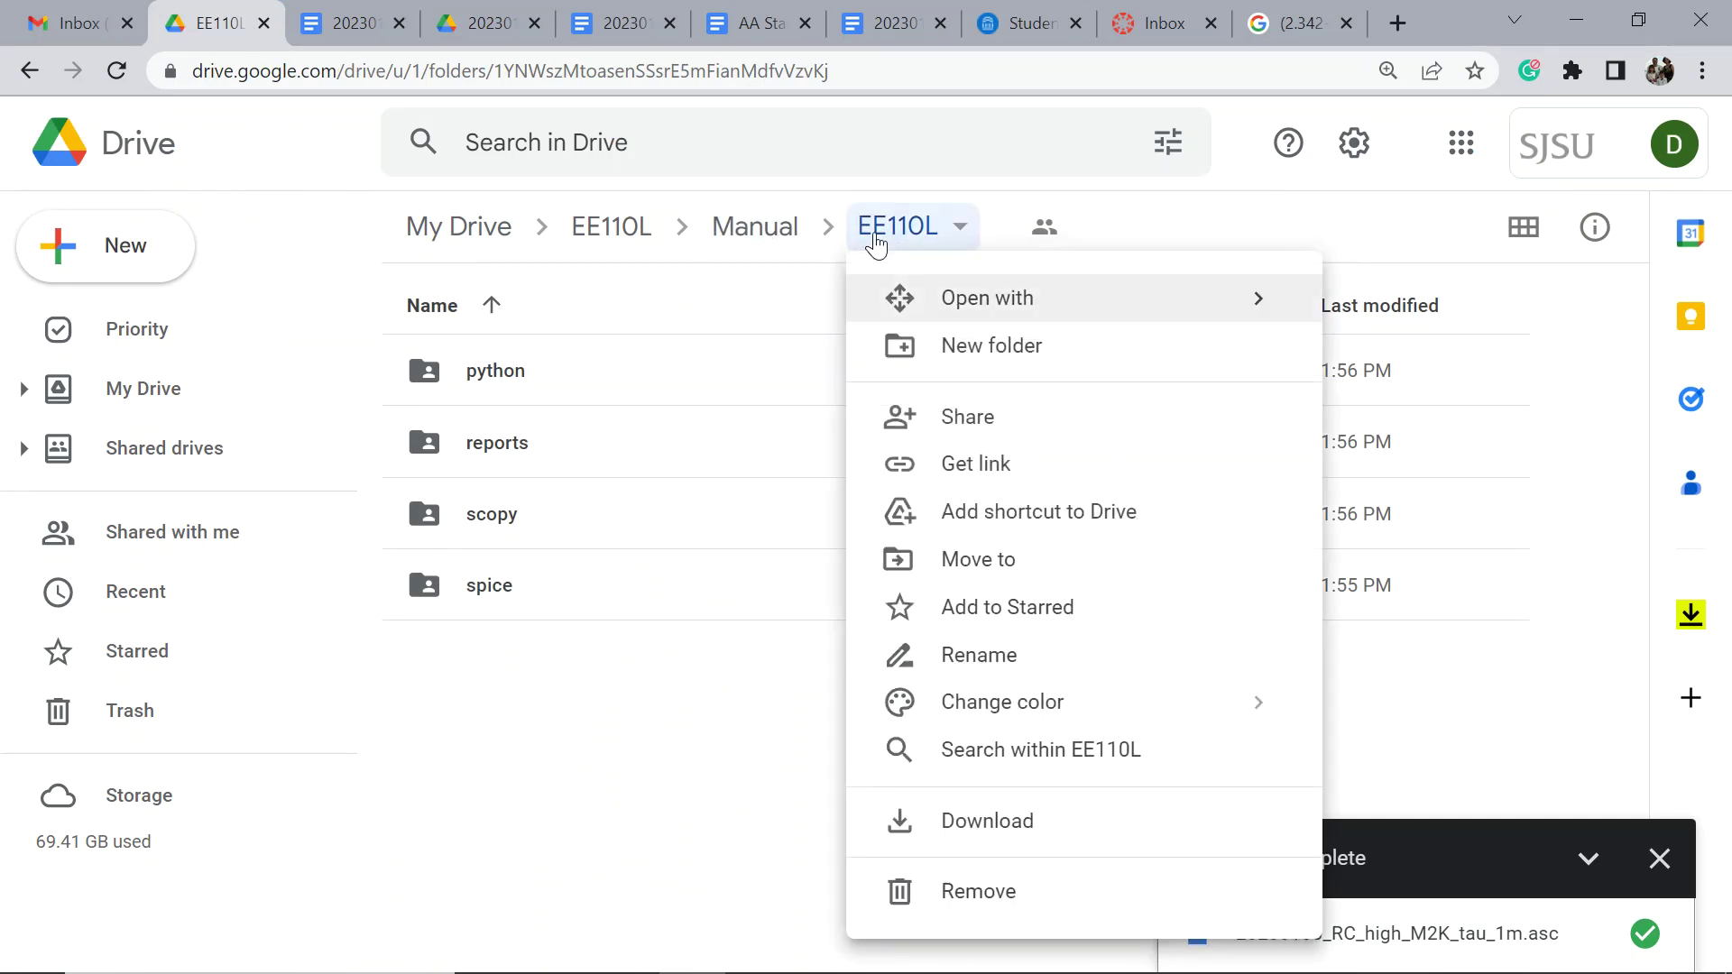
left_click(875, 240)
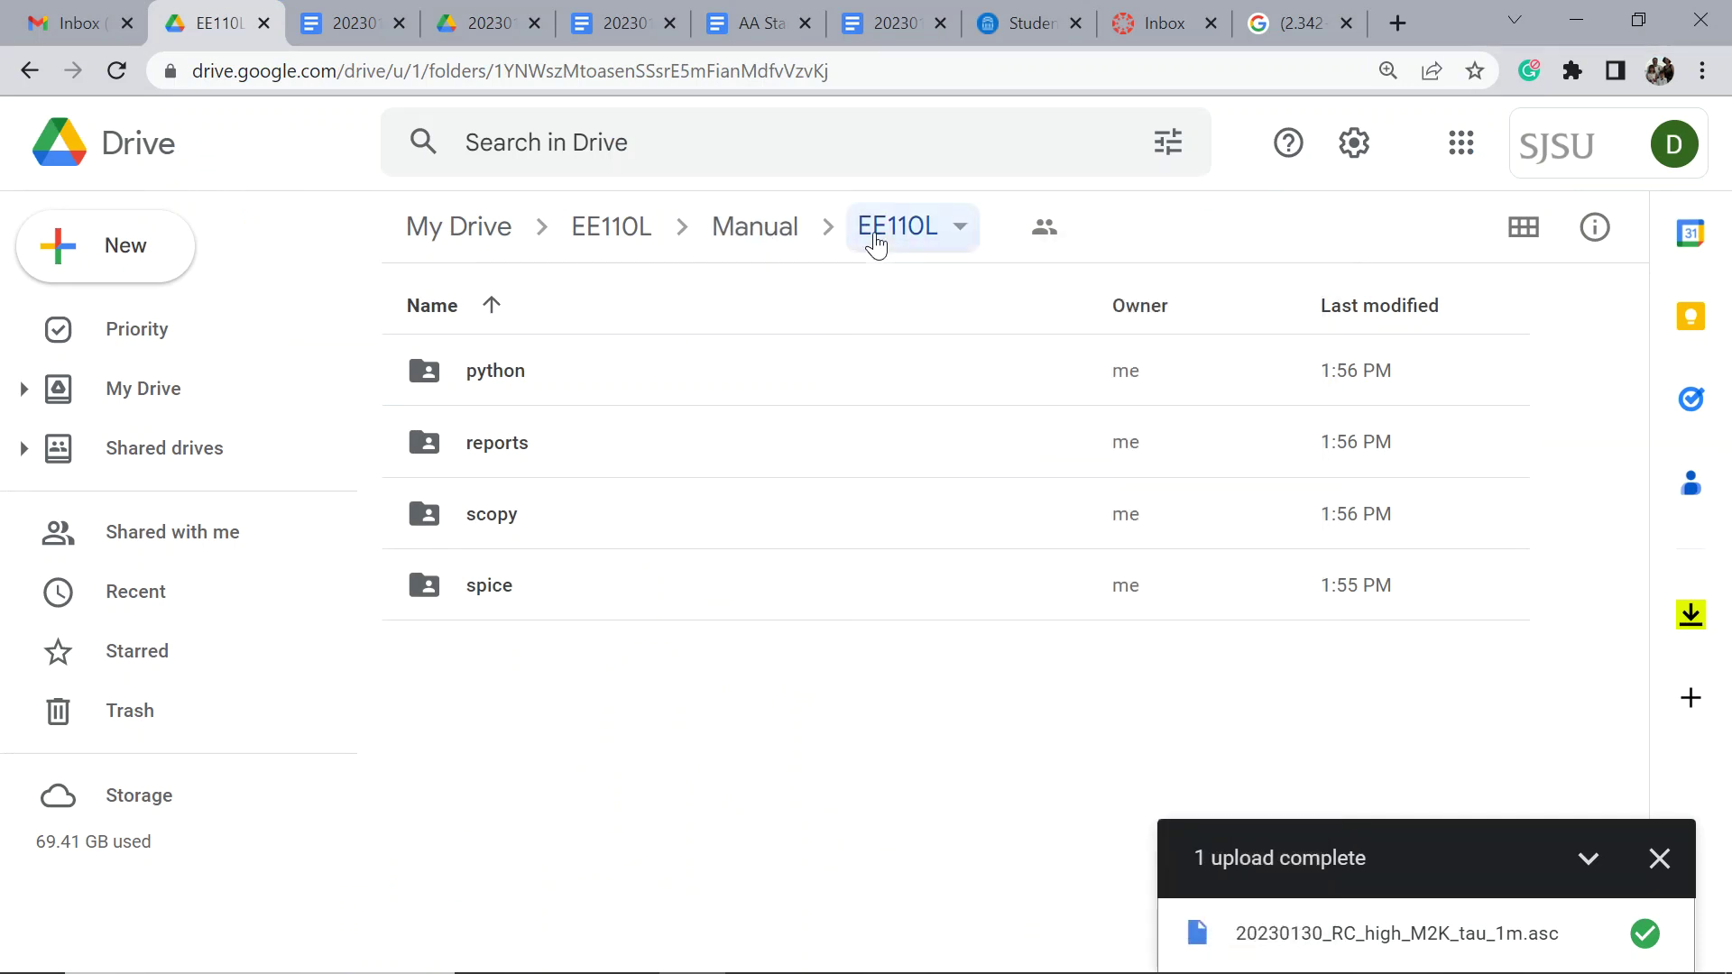
left_click(872, 233)
left_click(568, 763)
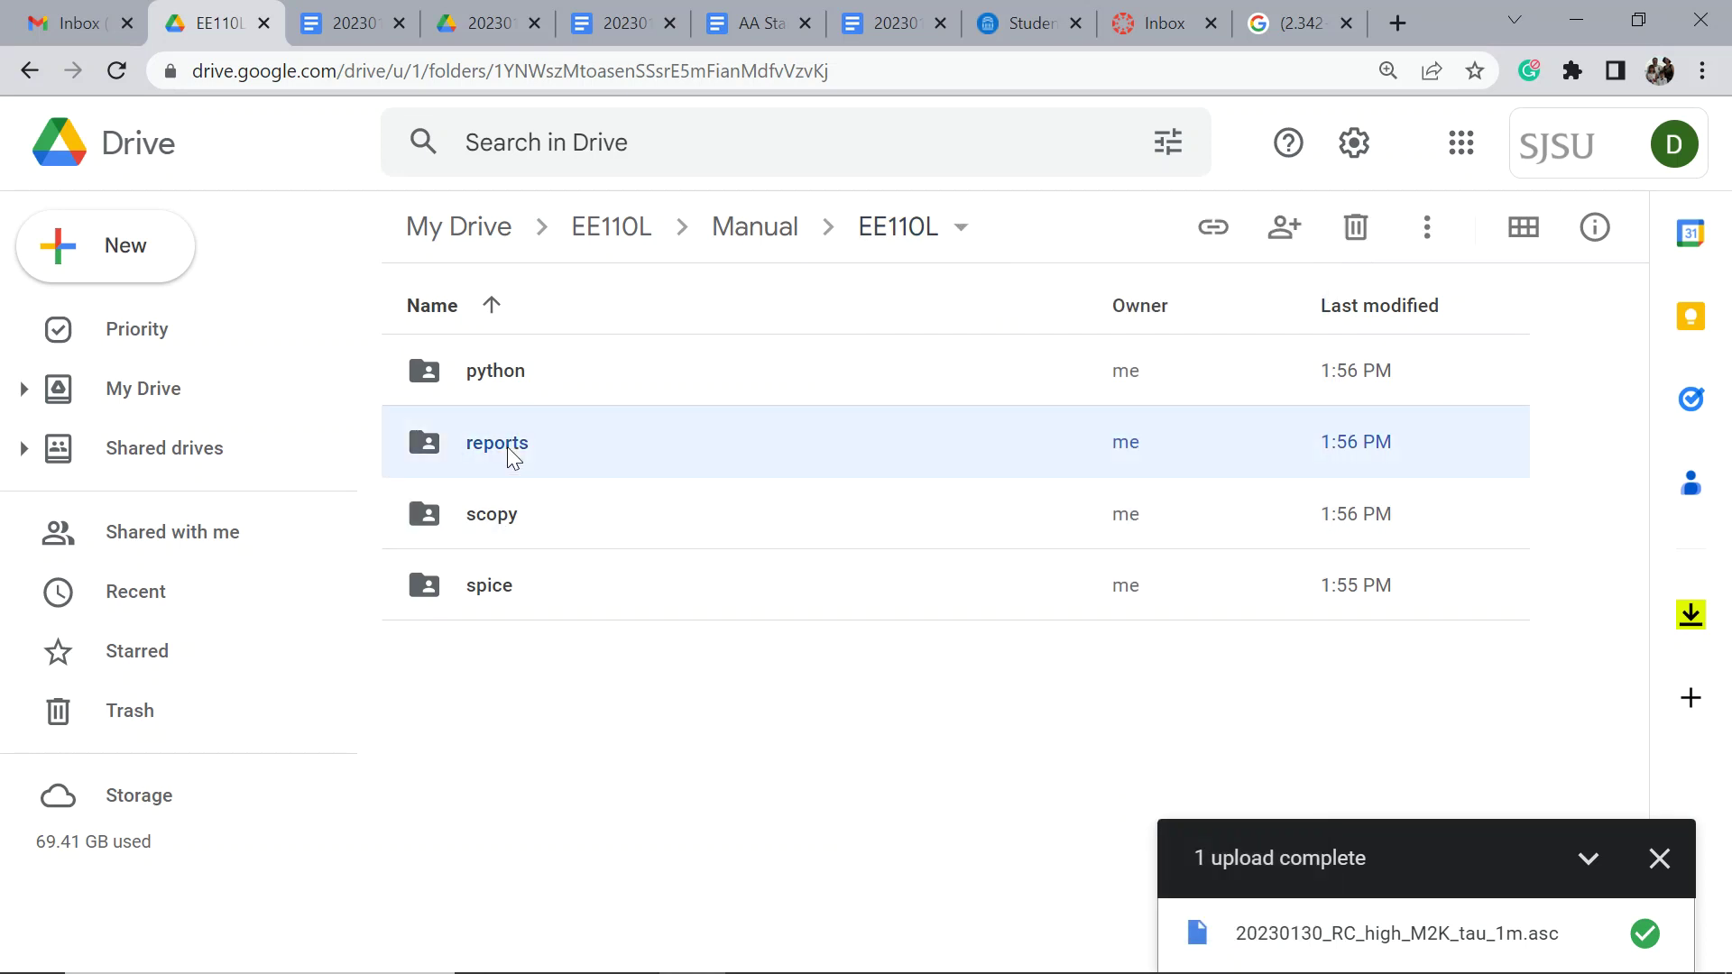
double_click(507, 450)
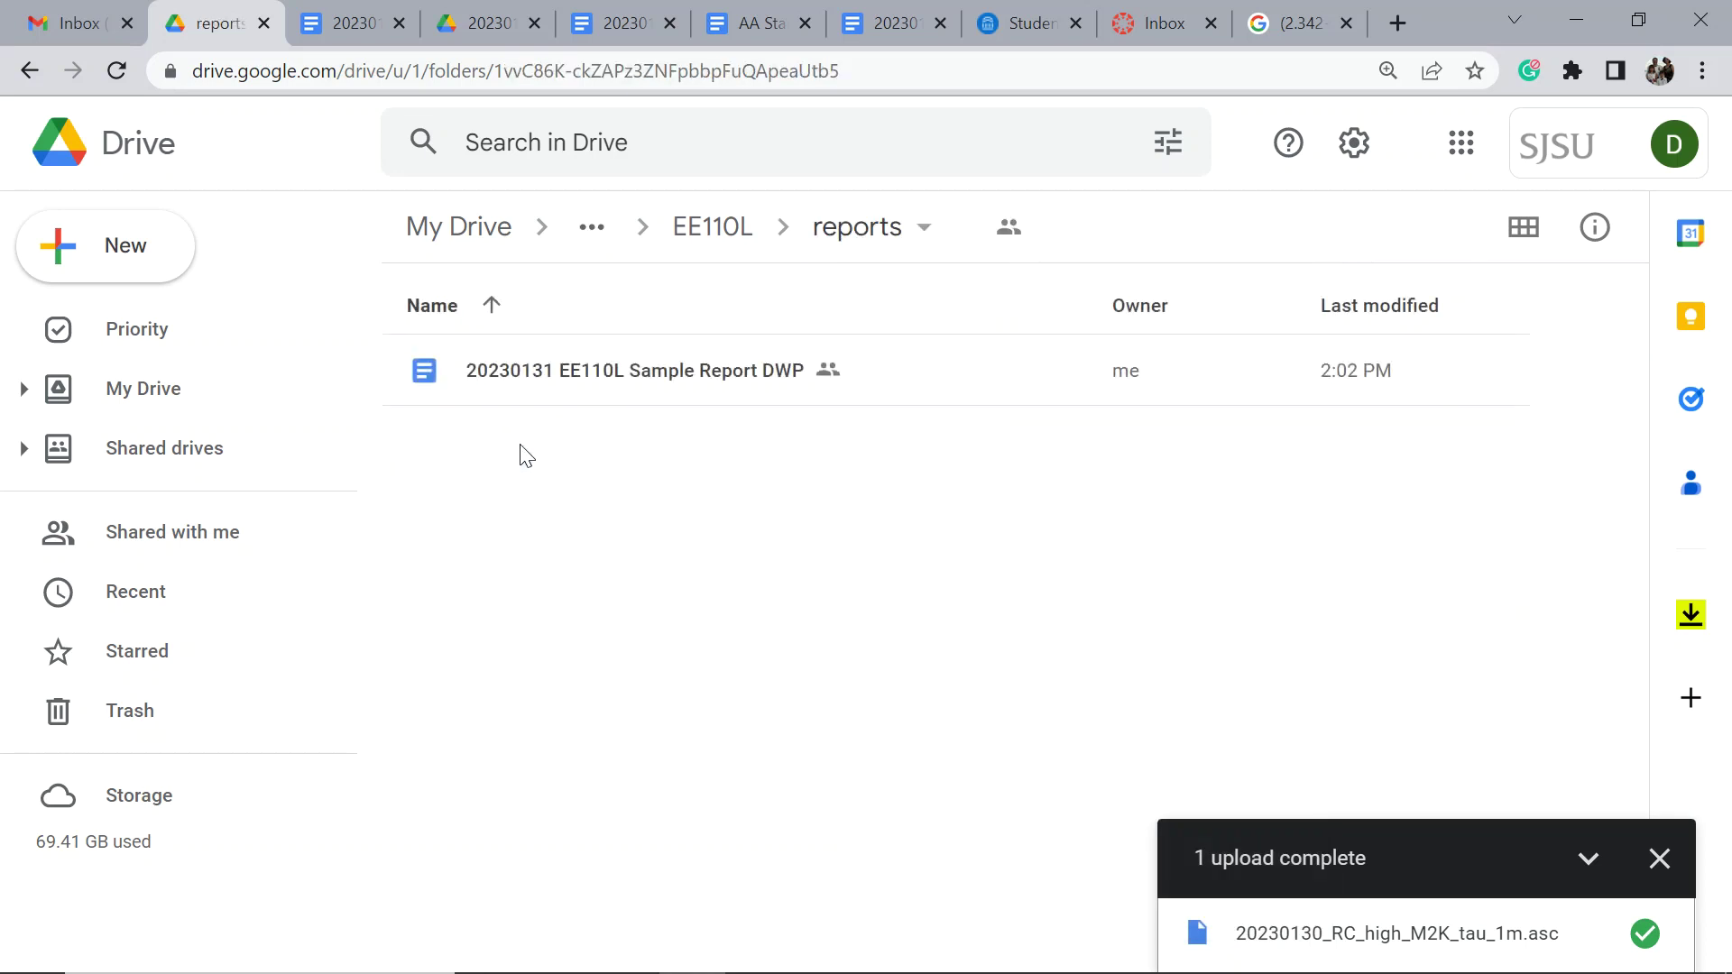
right_click(567, 371)
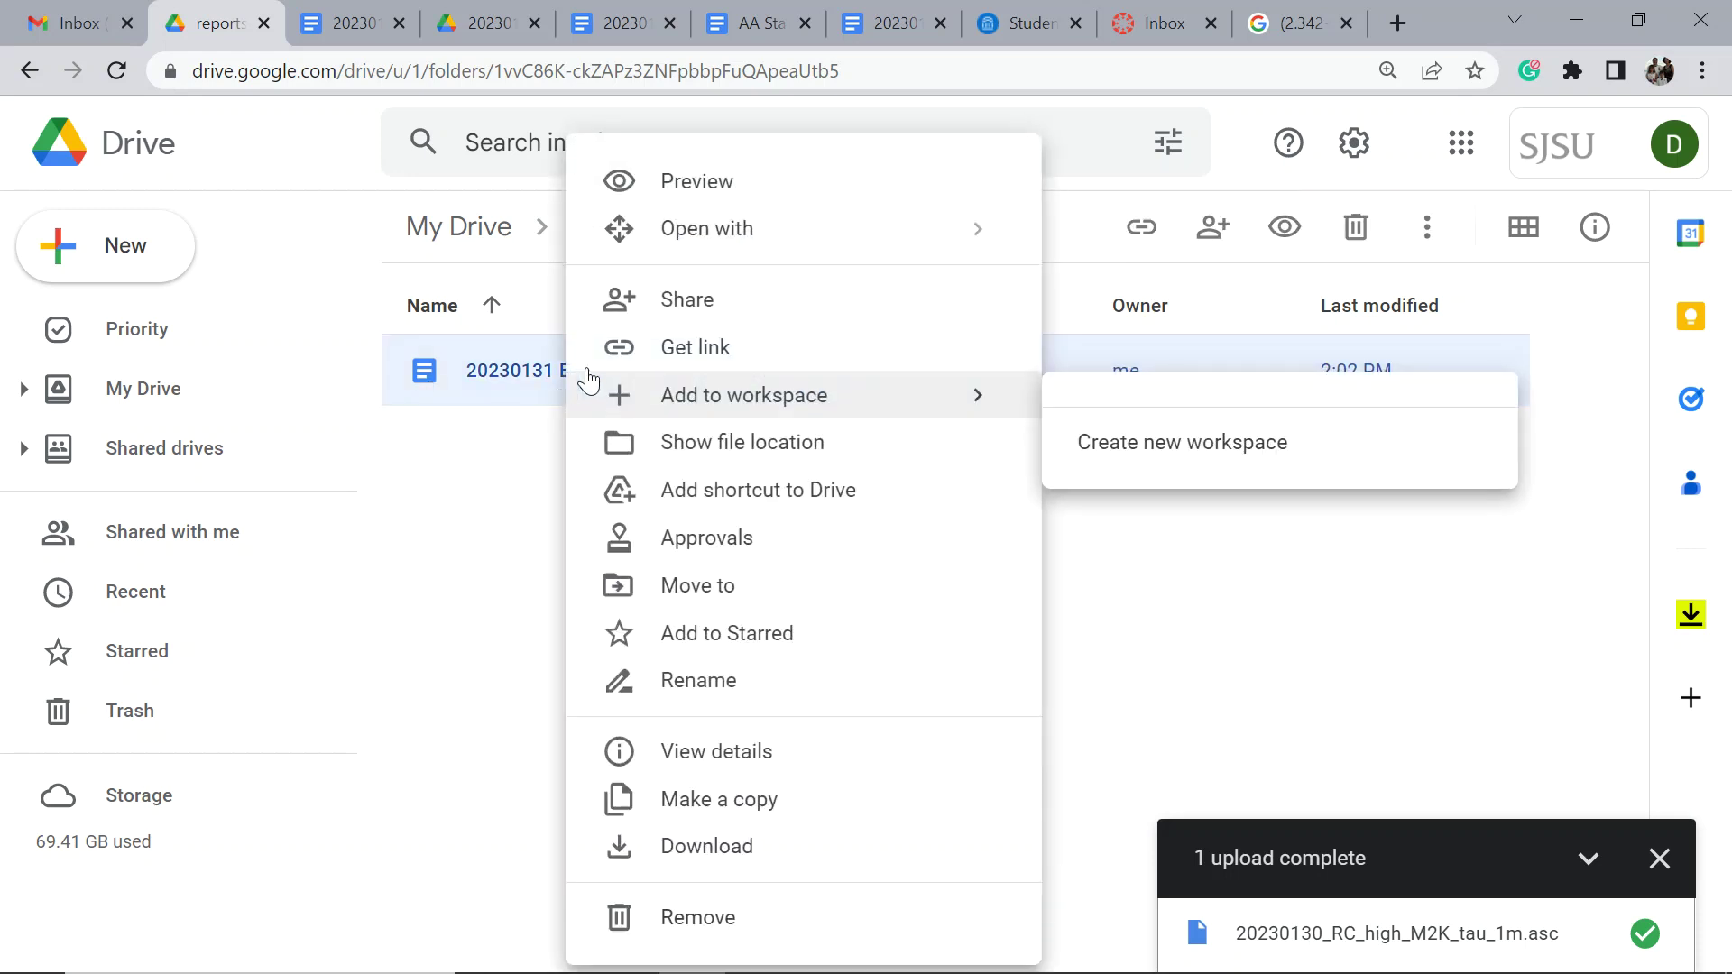
left_click(684, 308)
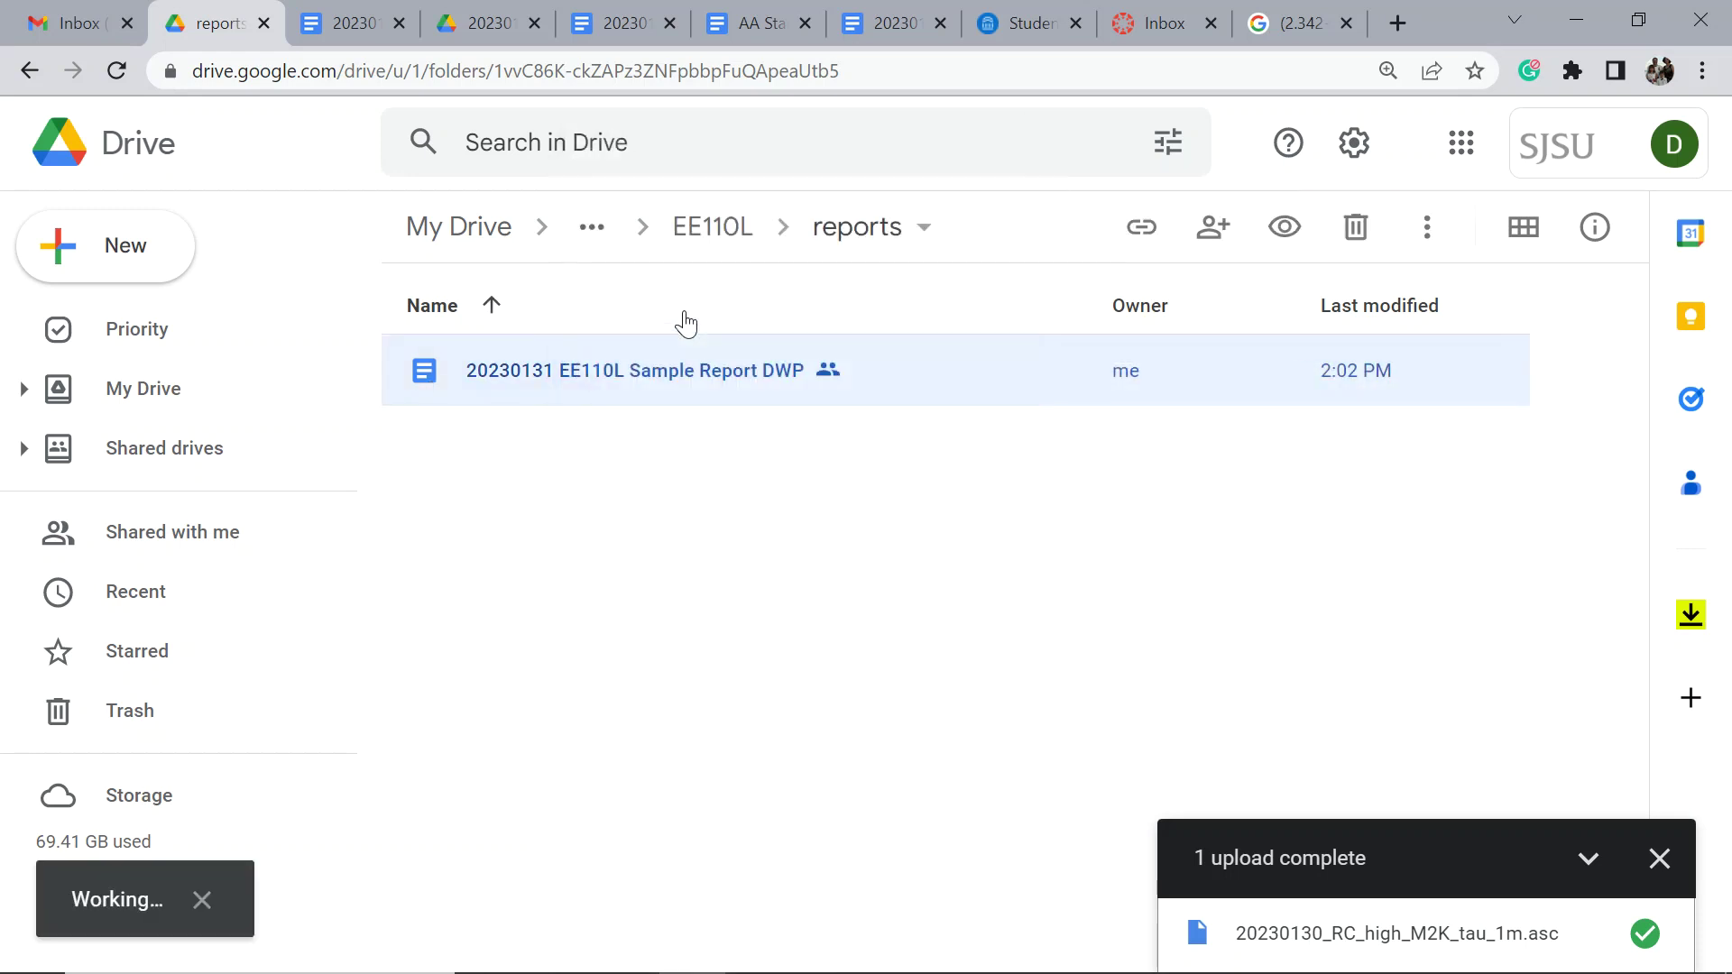
left_click(1129, 687)
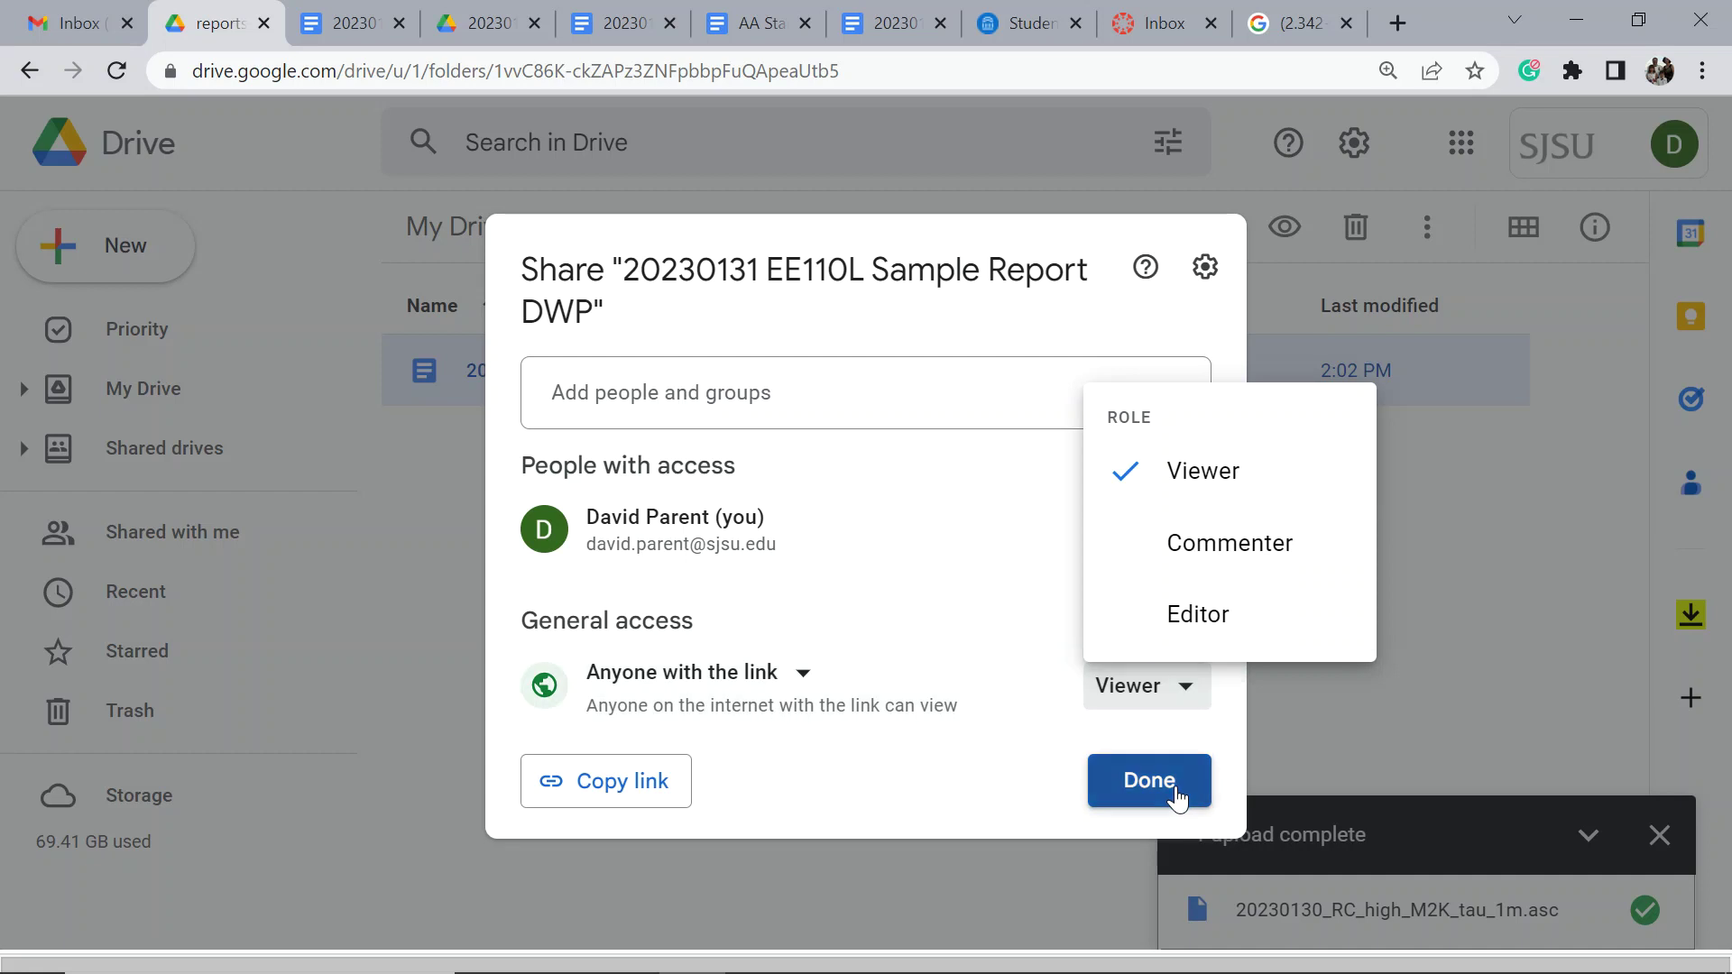
left_click(1149, 780)
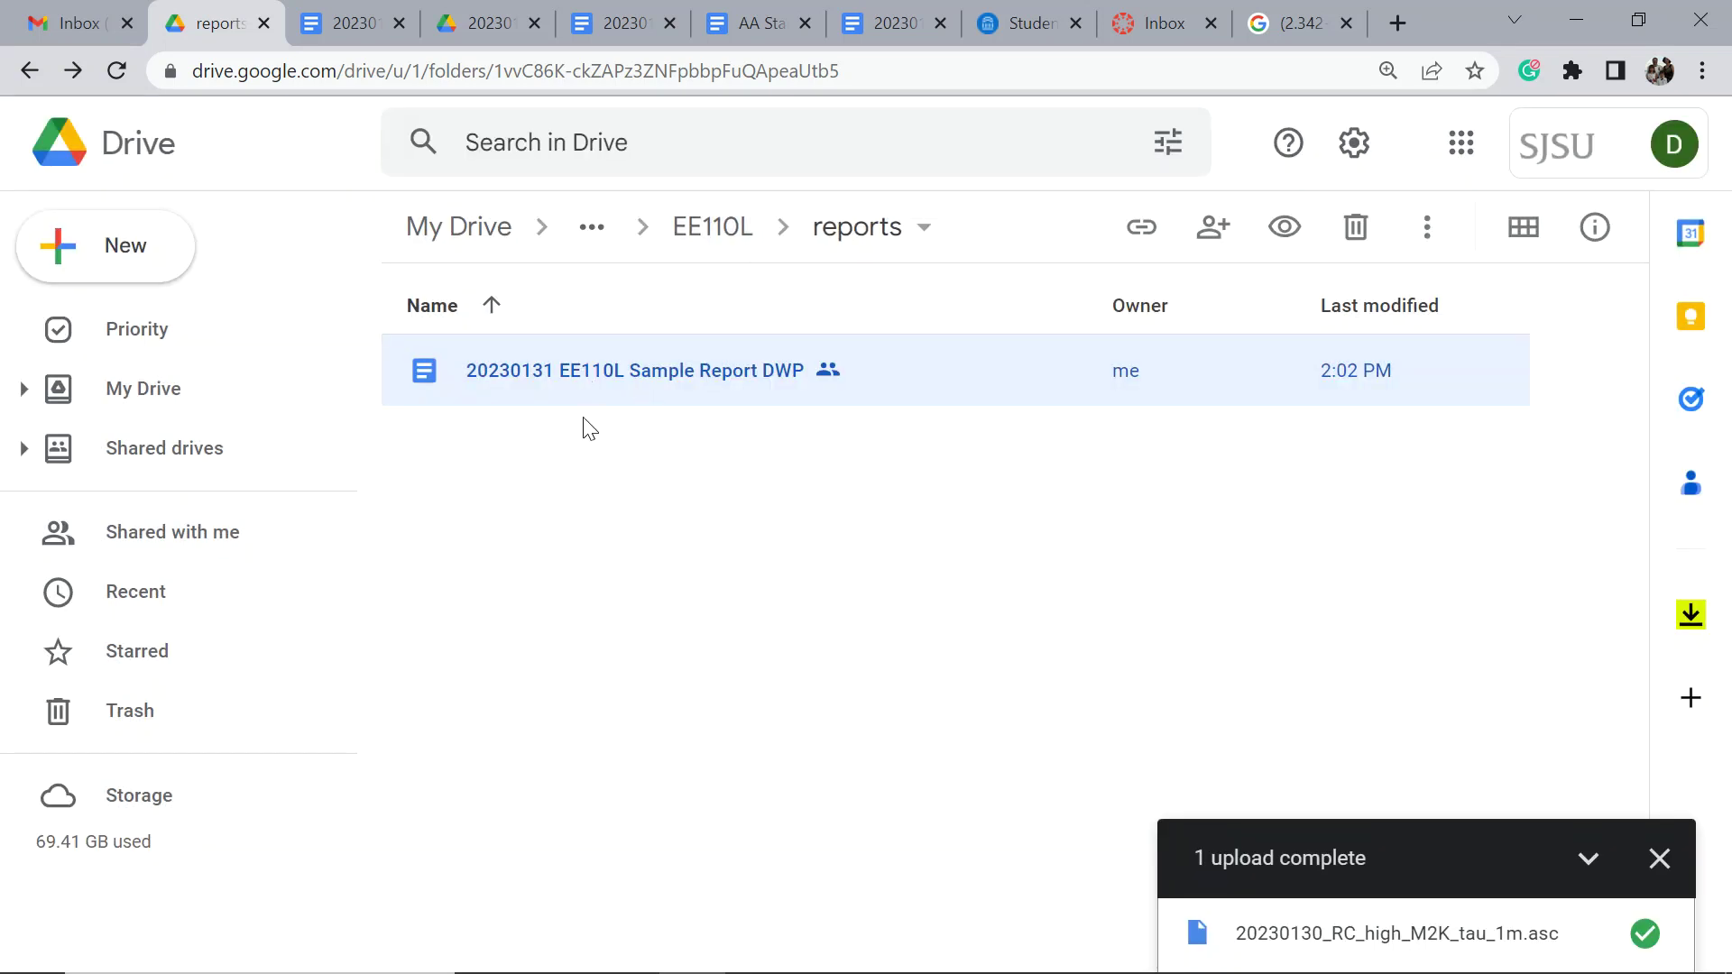
Create a new Google Sheet in reports and enter What, Abstract, Theory, Results in A1:A4.
right_click(630, 470)
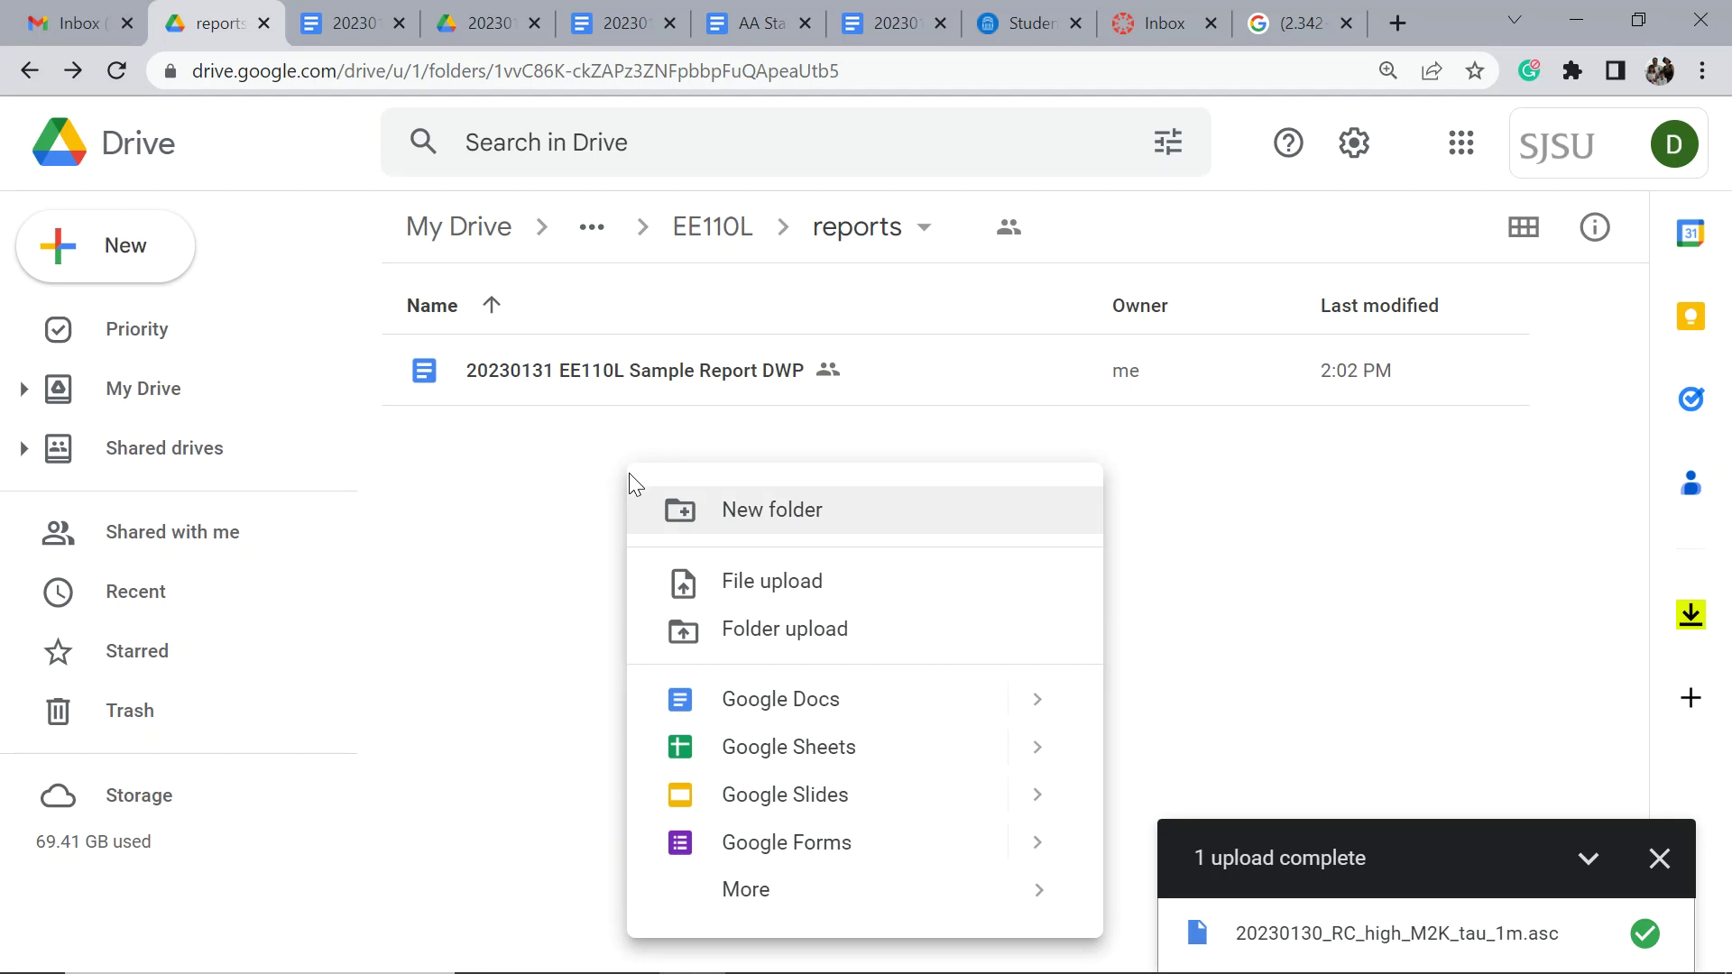
left_click(798, 749)
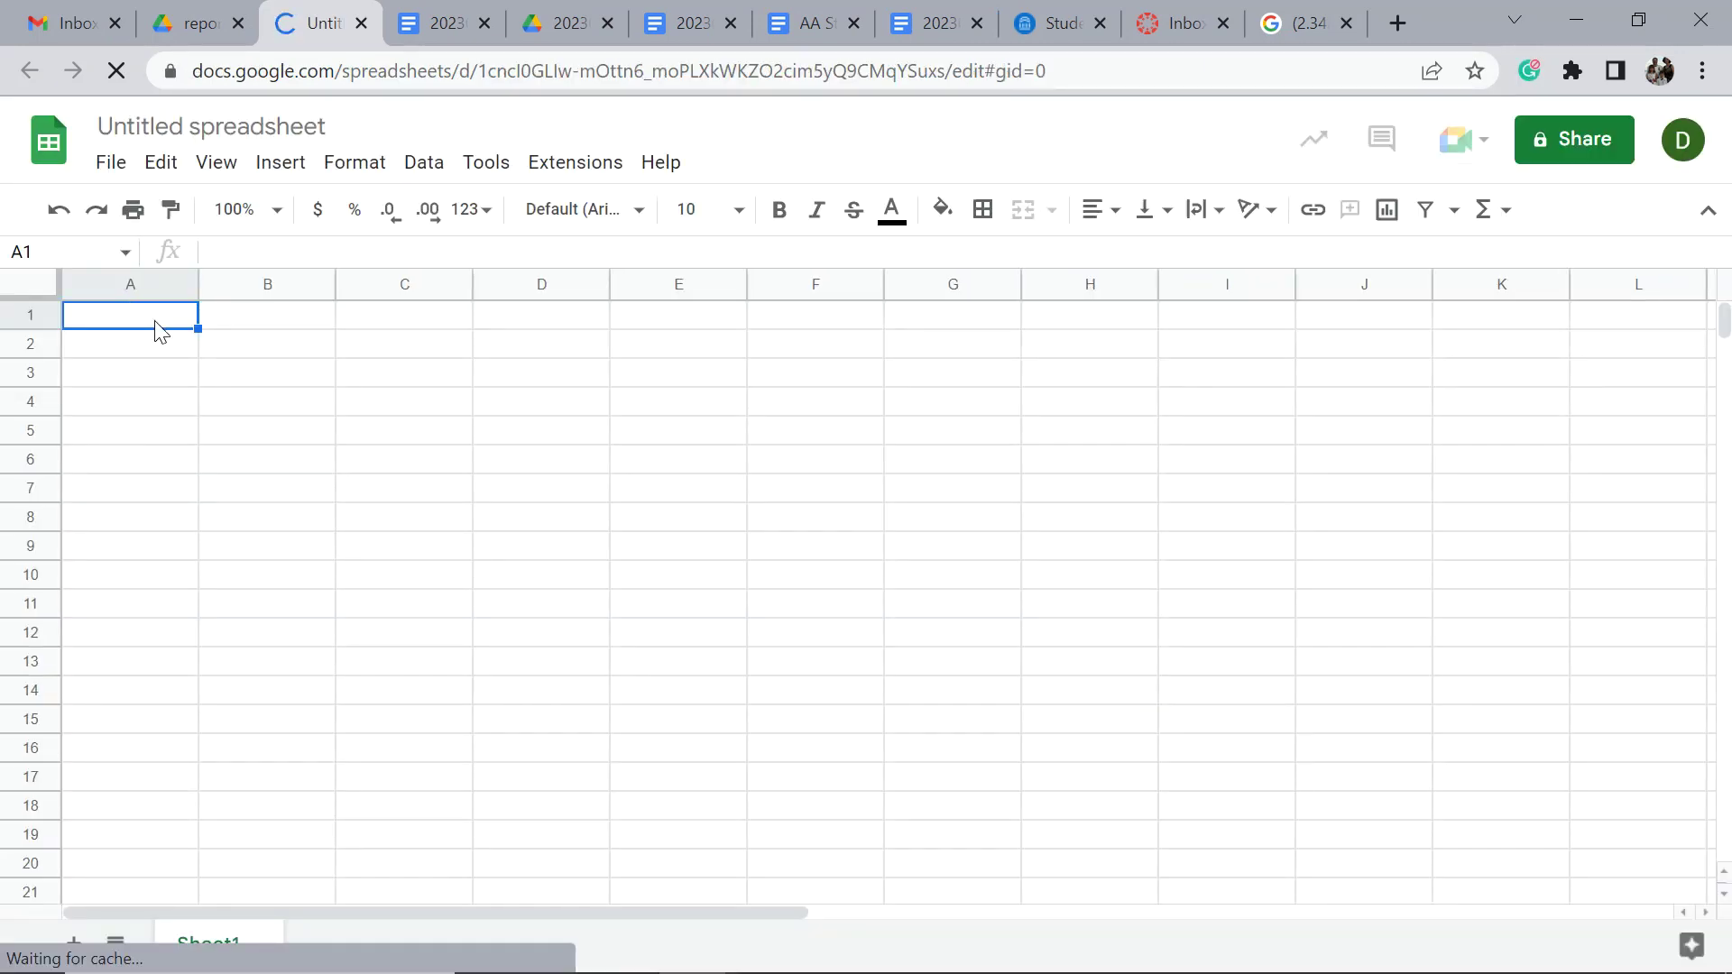
type("Who")
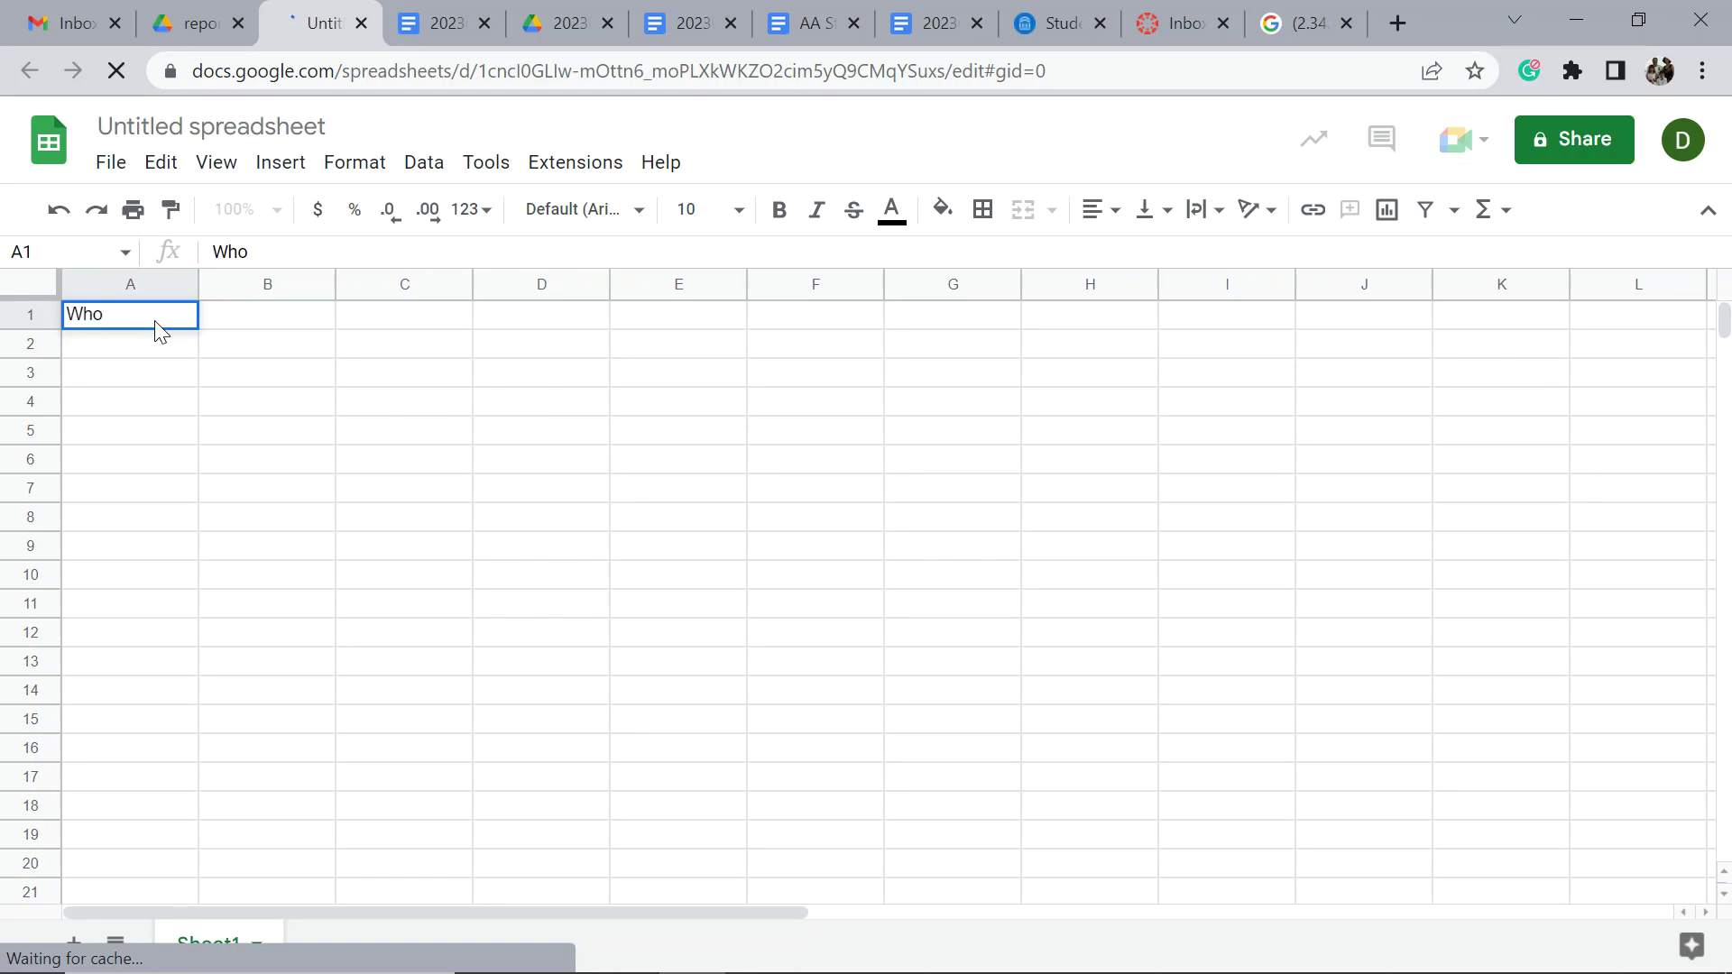
key("Return")
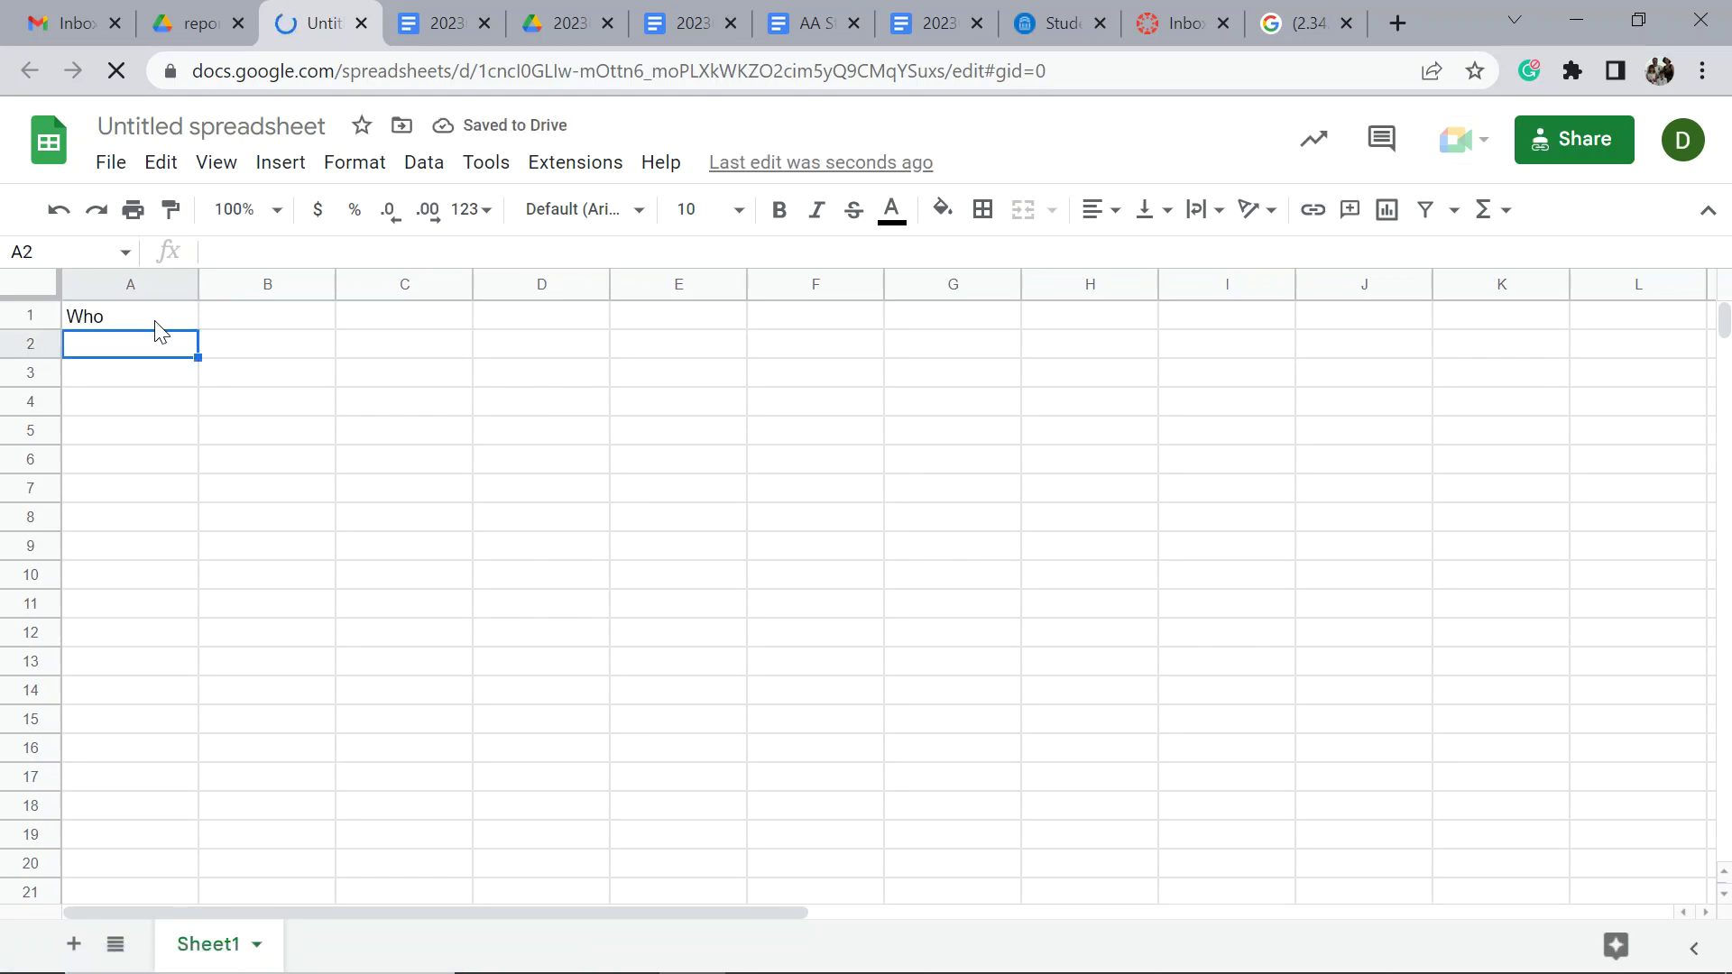
left_click(155, 321)
type("What")
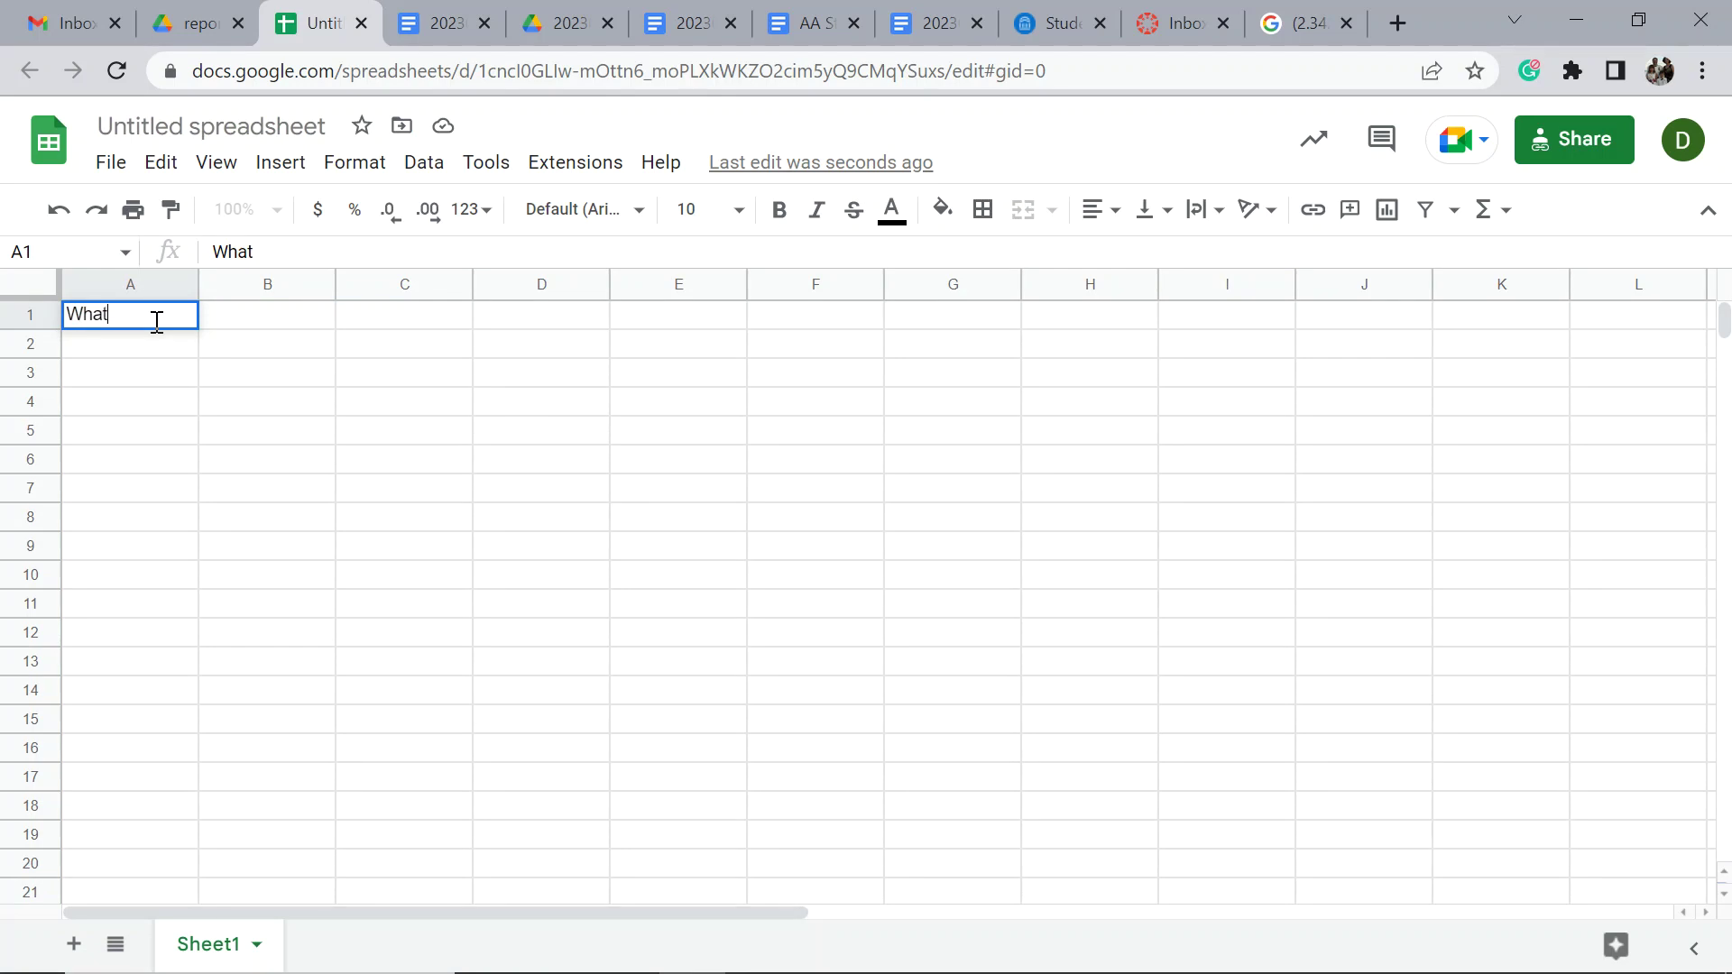
key("Return")
type("Abstract")
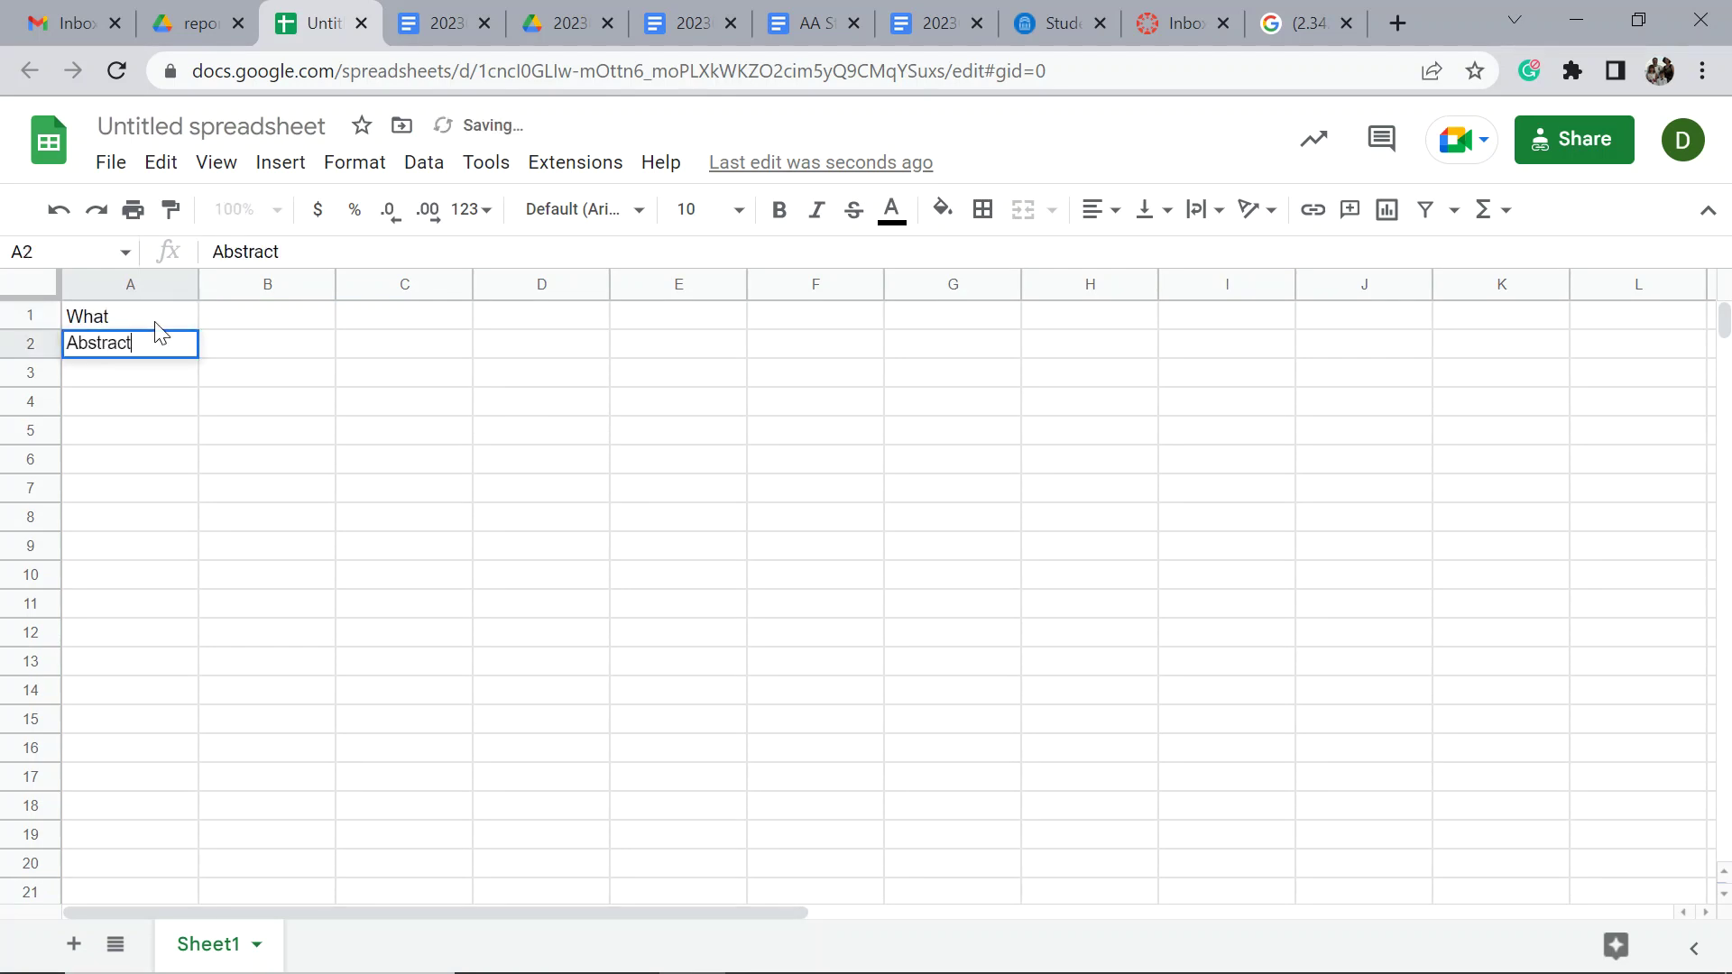
key("Return")
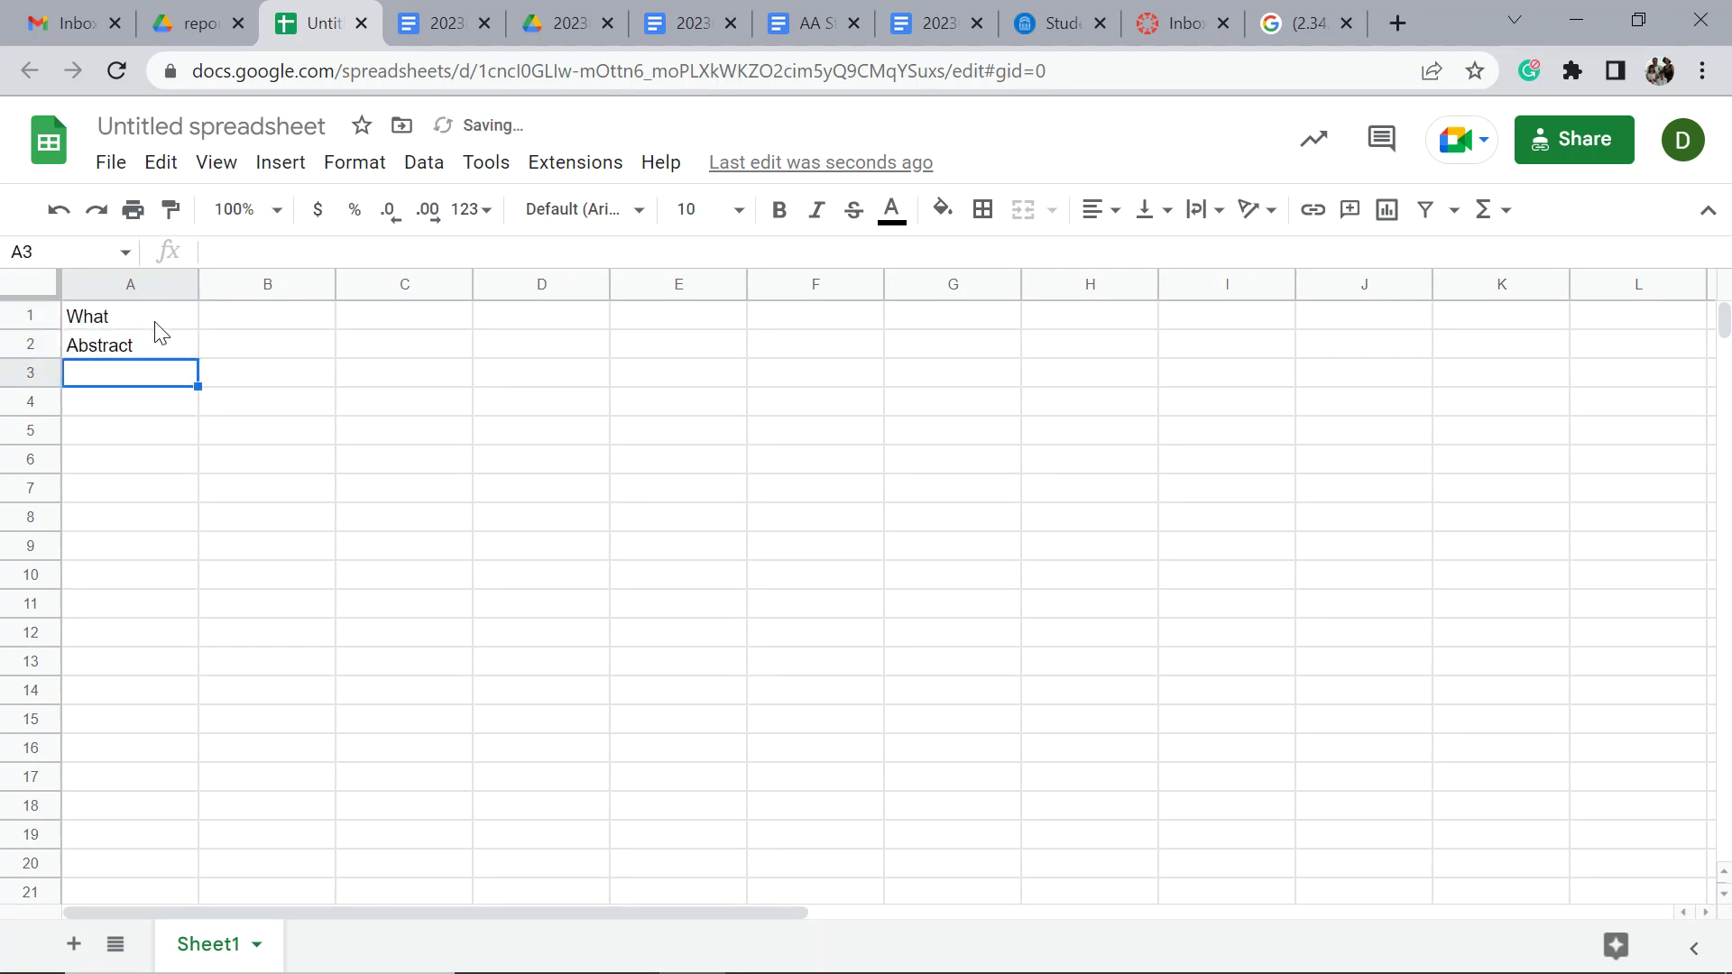
type("THeory")
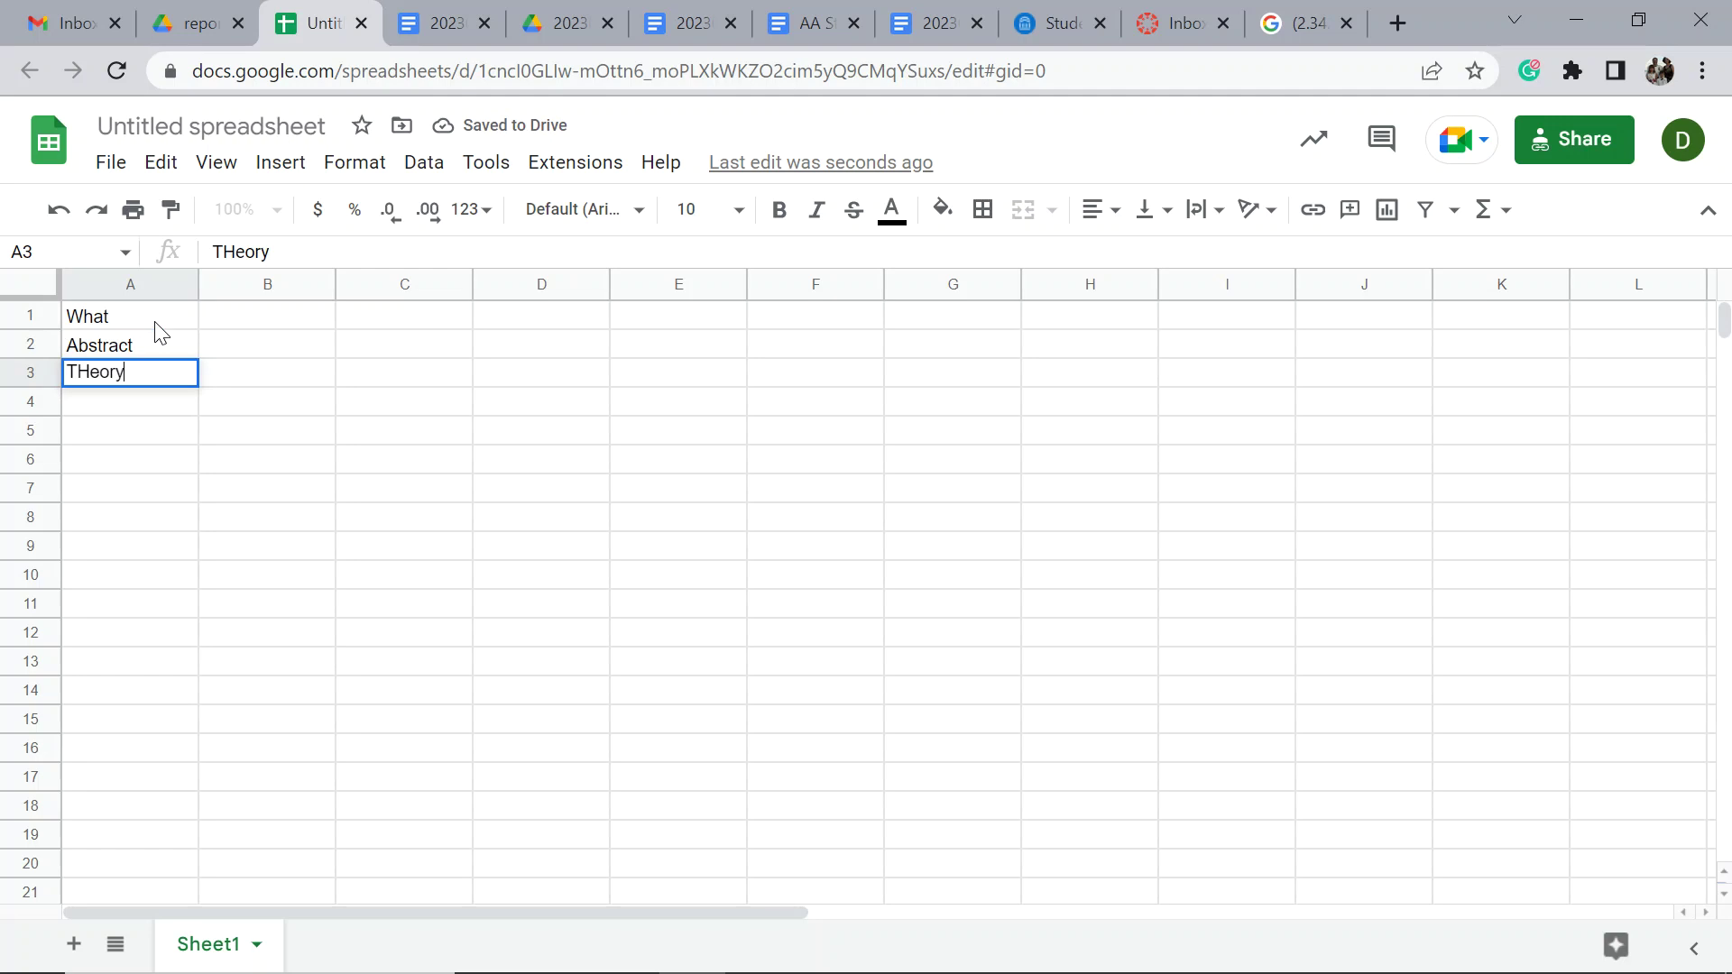
key("Return")
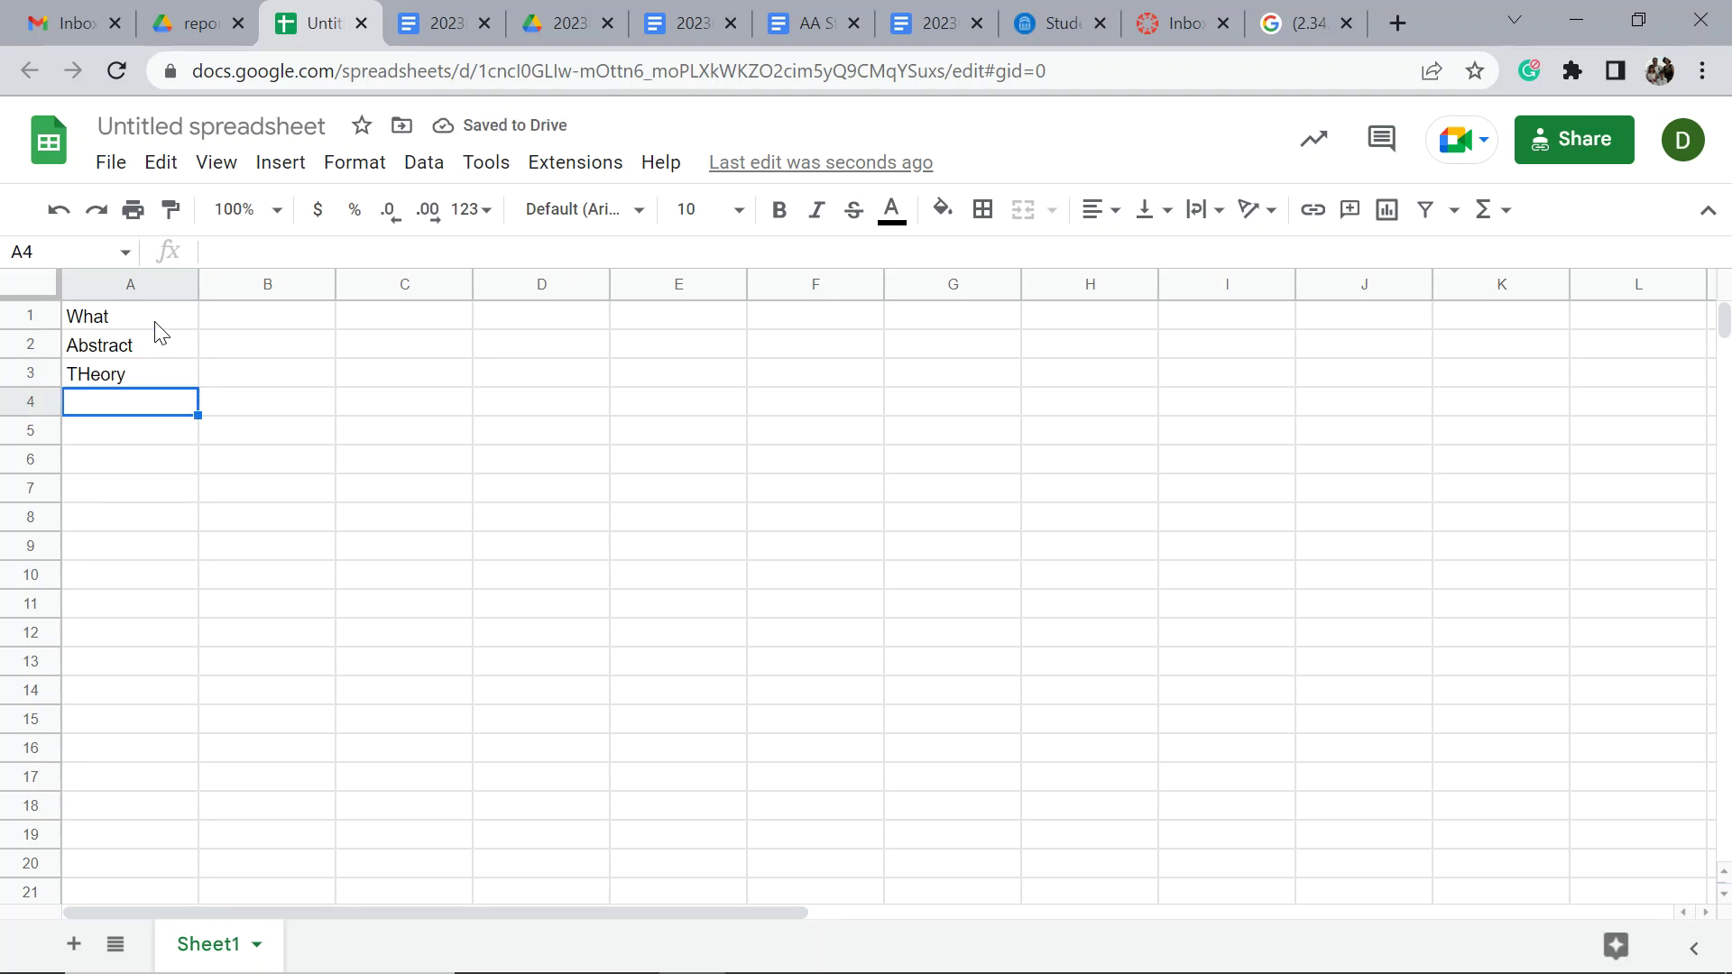
type("REsults")
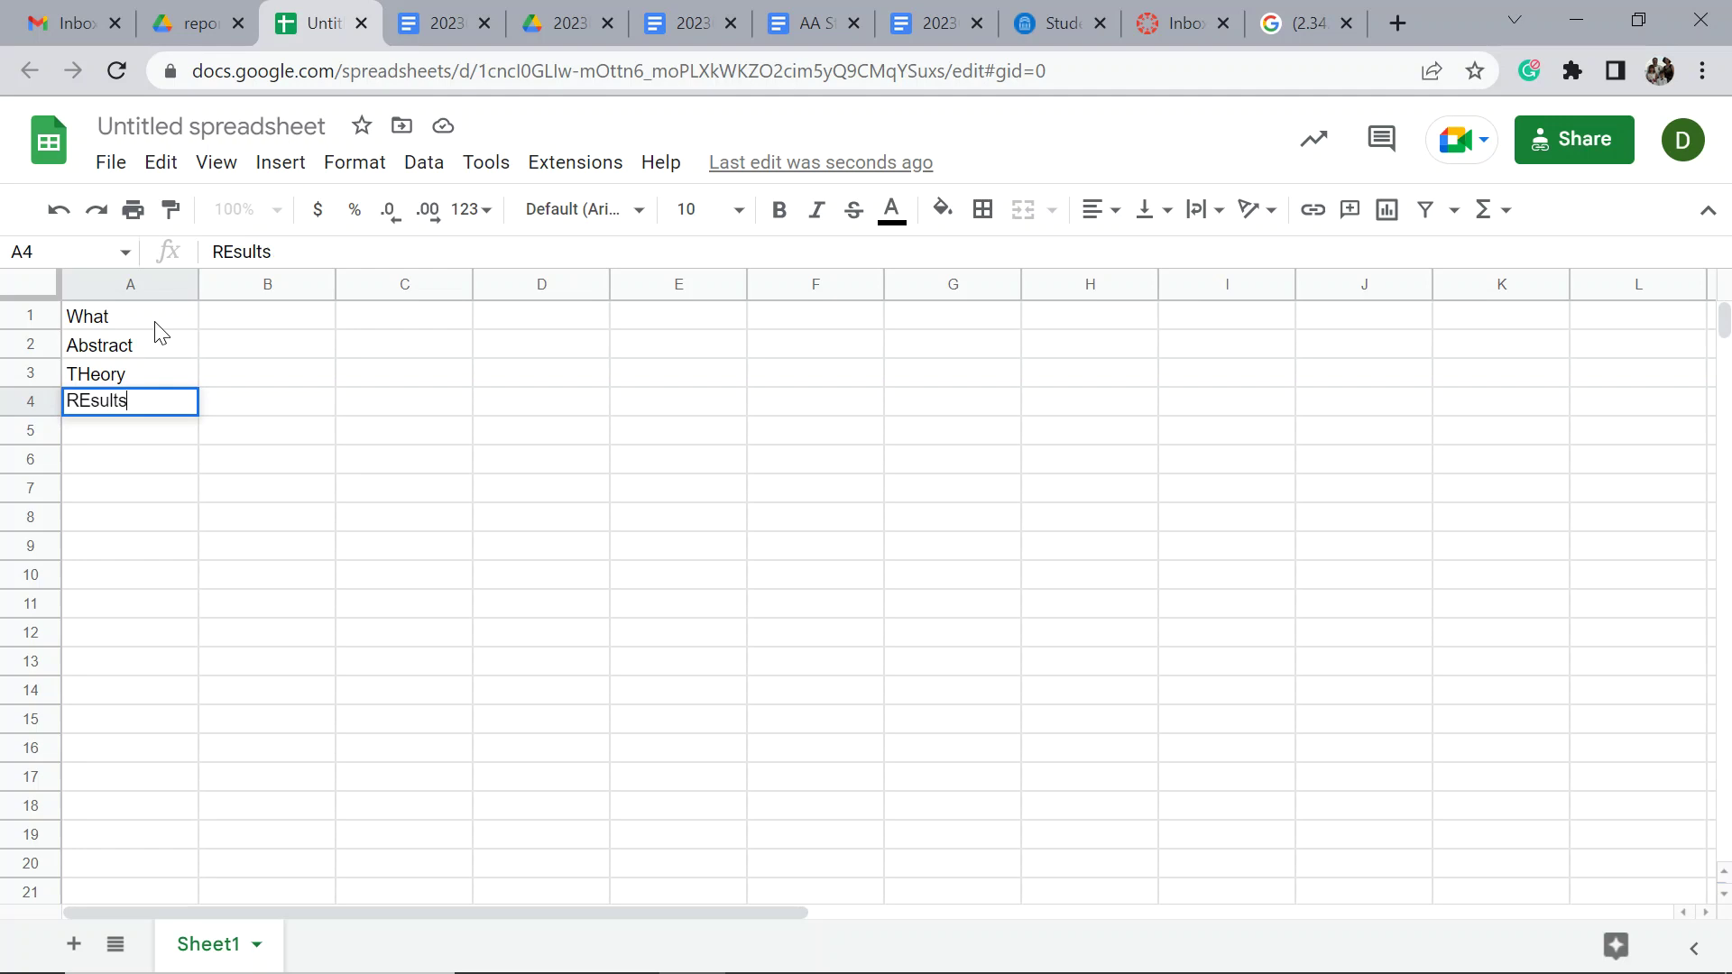
key("Up")
key("Up")
key("Up")
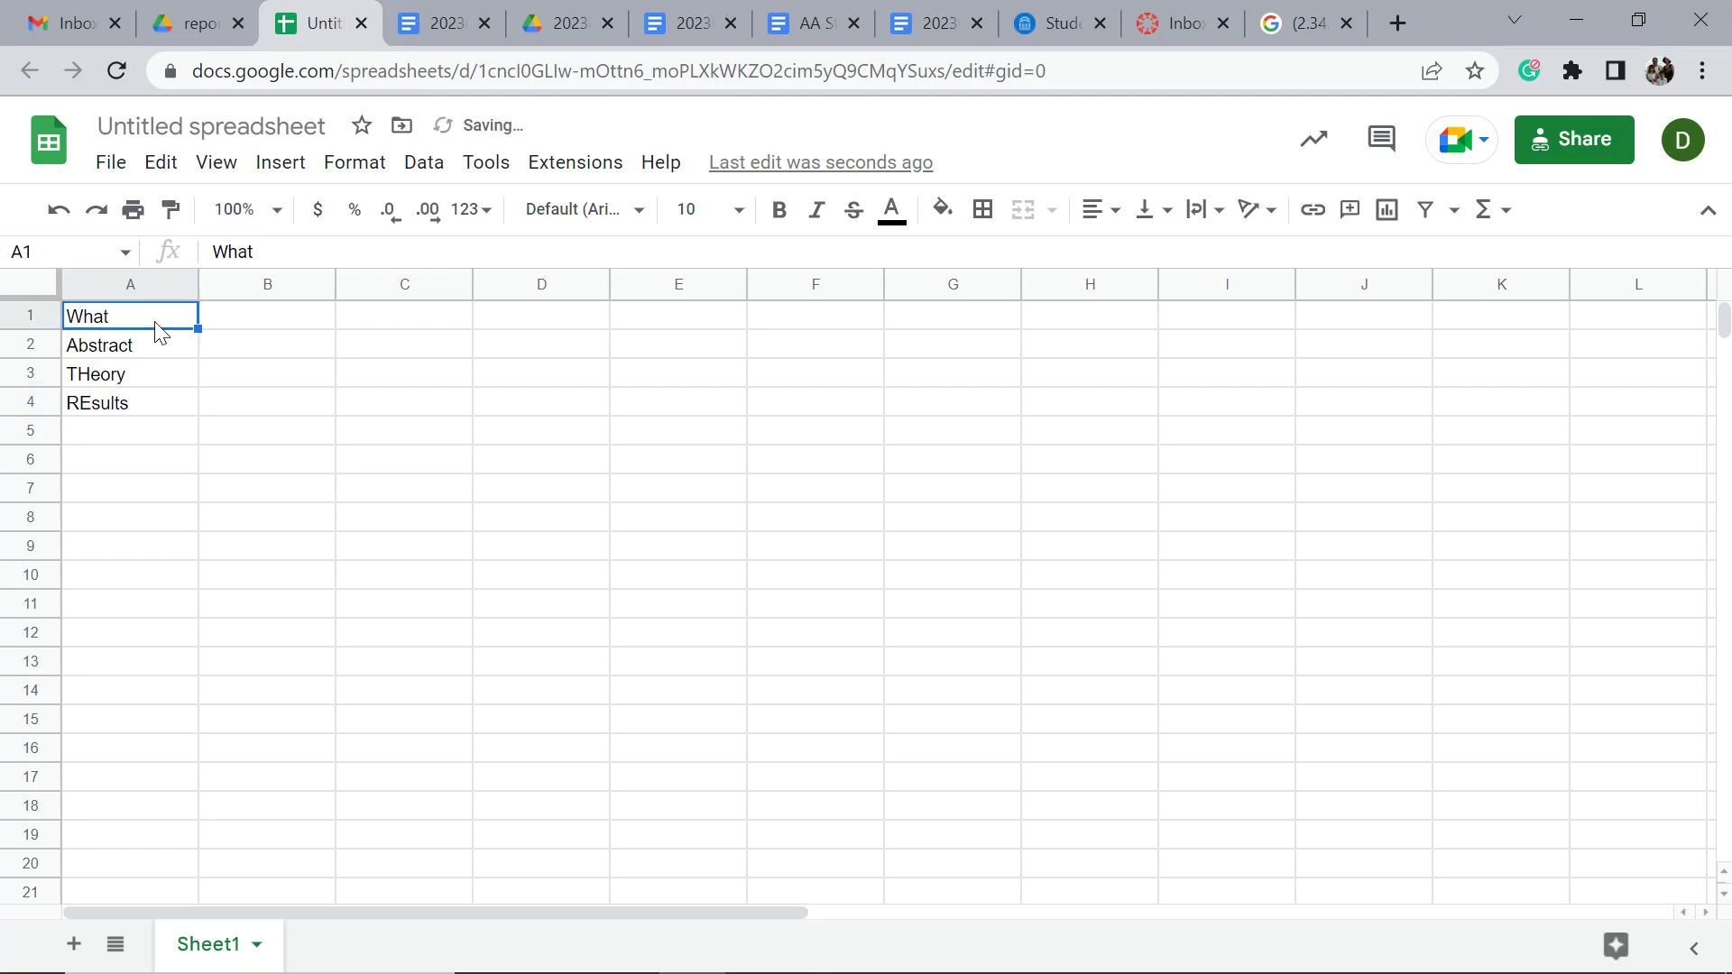
Add a Who heading in C1 with three assignee names beneath it.
key("Right")
key("Right")
type("Who")
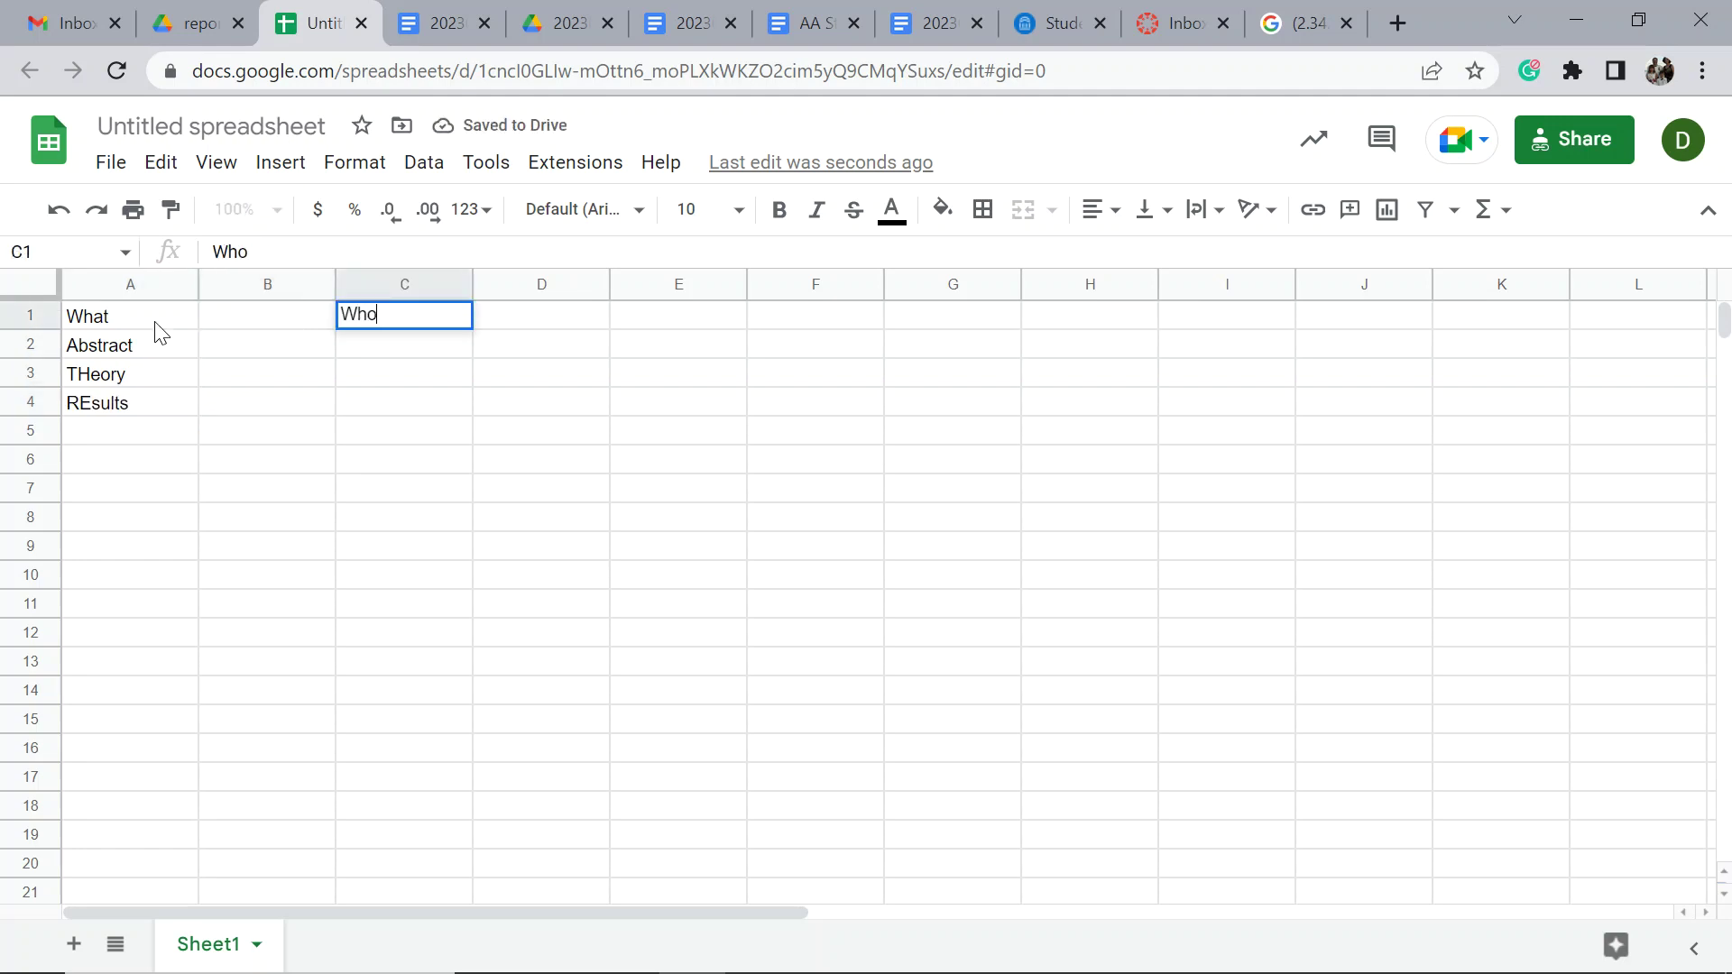
key("Return")
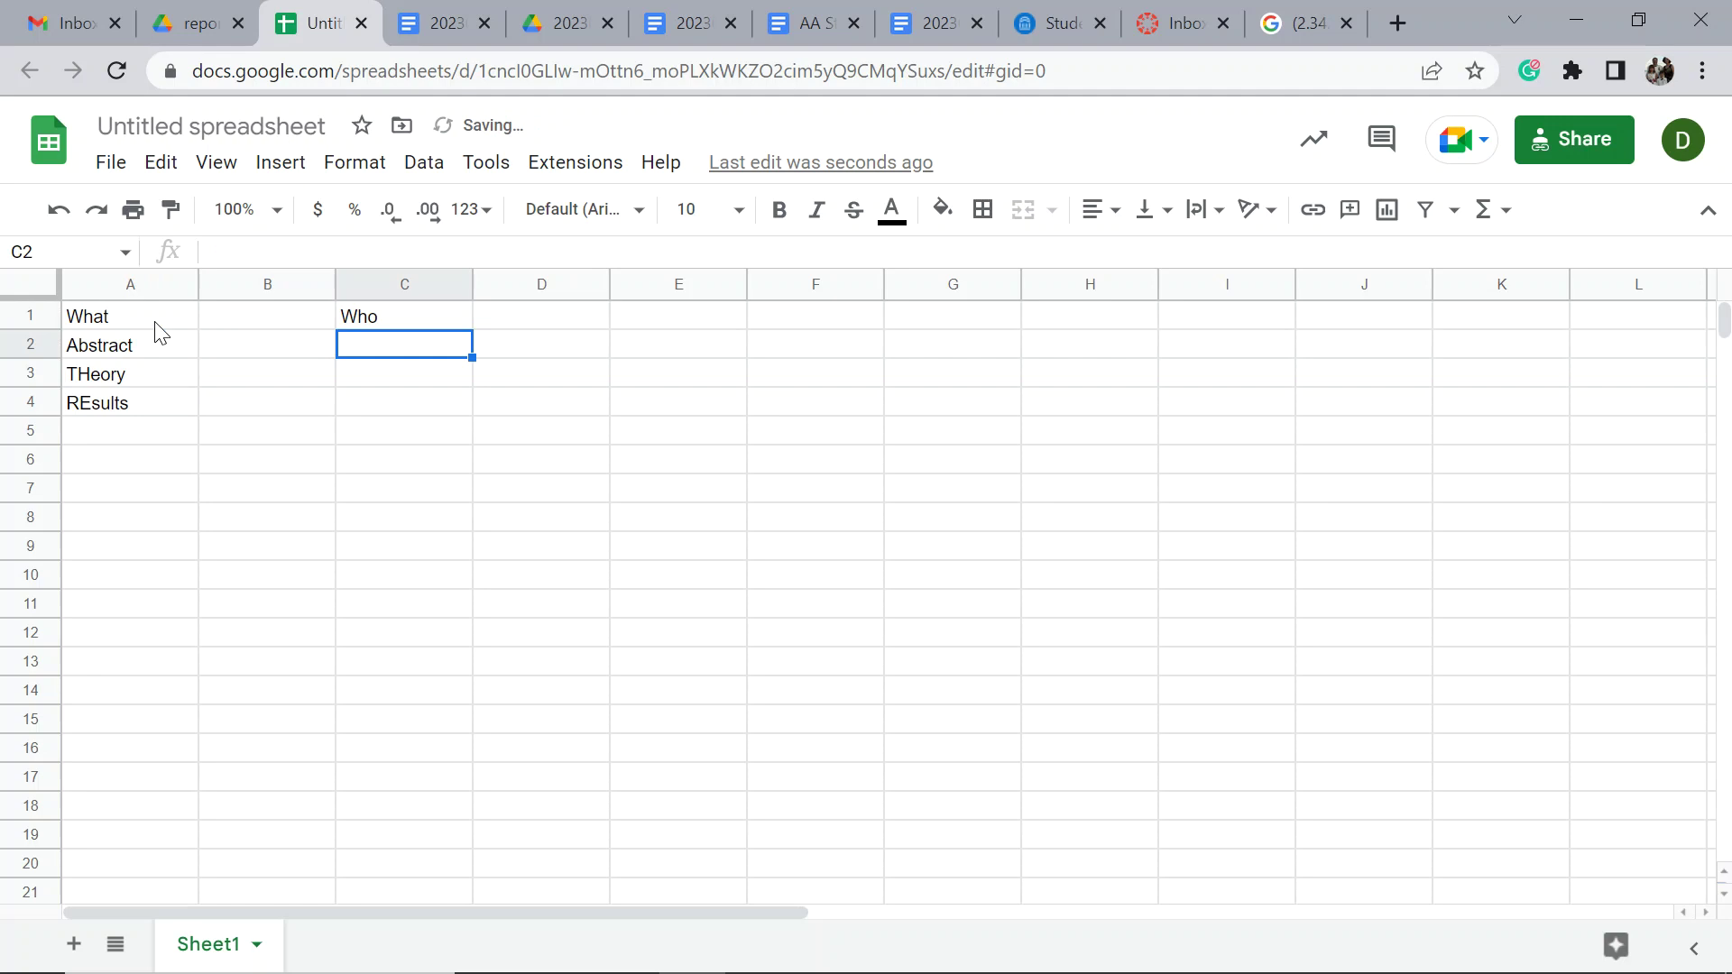
type("DAve")
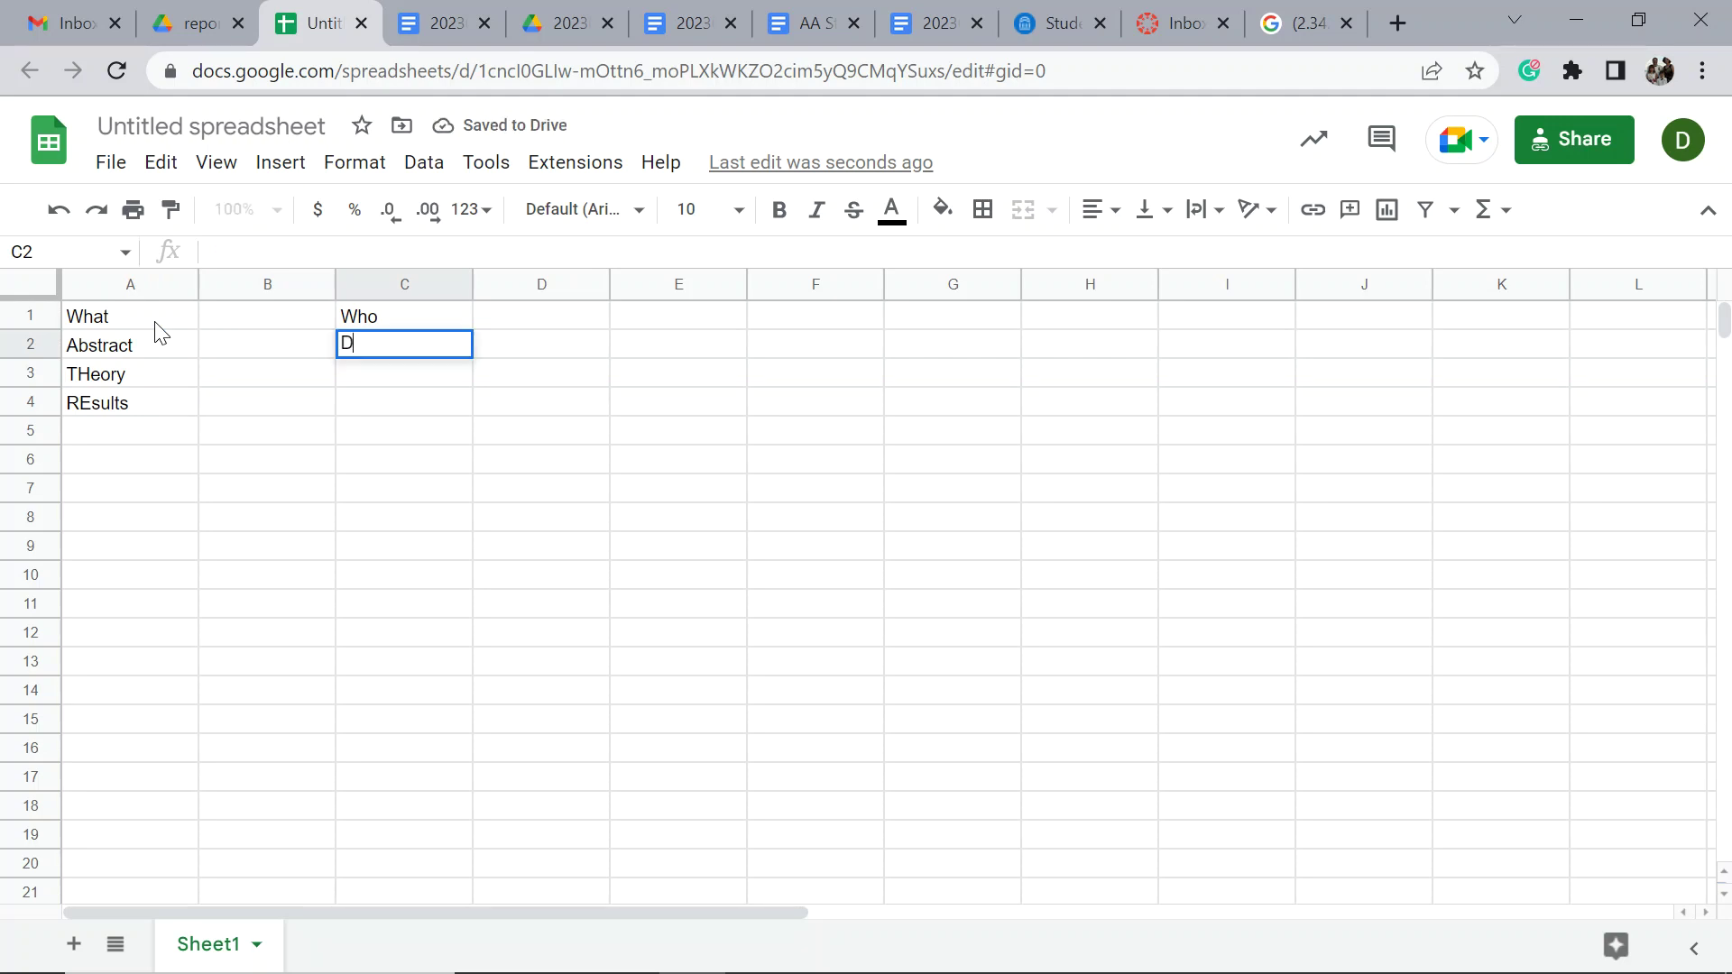
key("BackSpace")
type("ave")
key("Return")
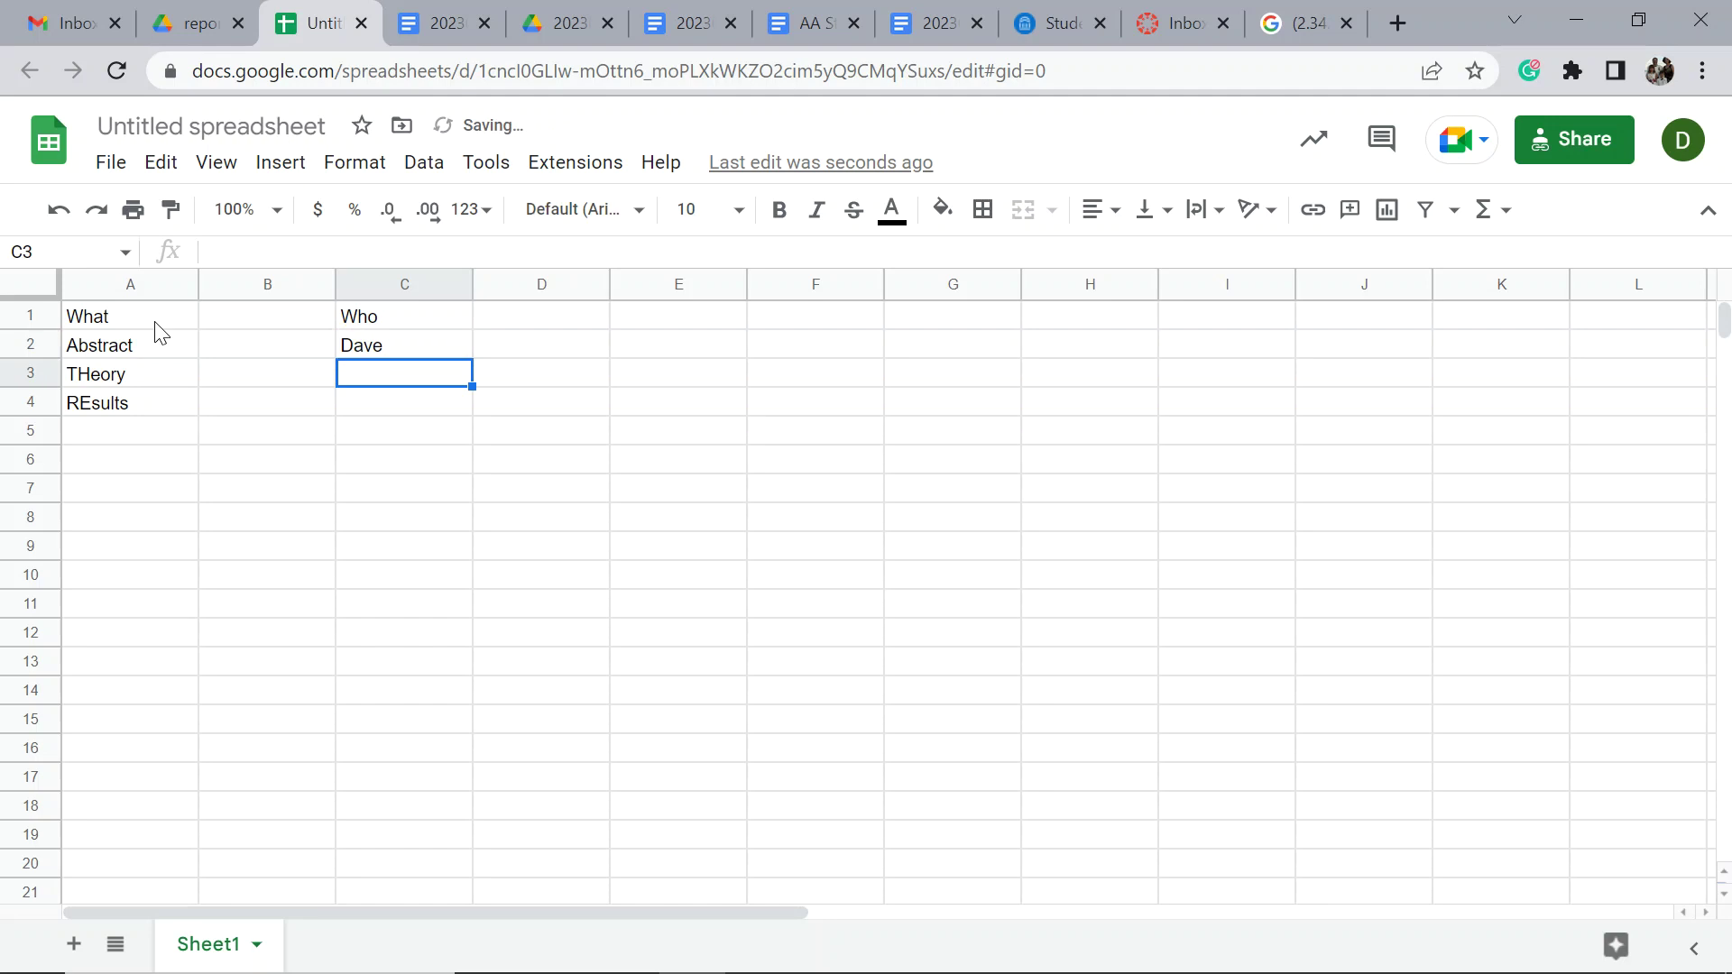
type("CAthy")
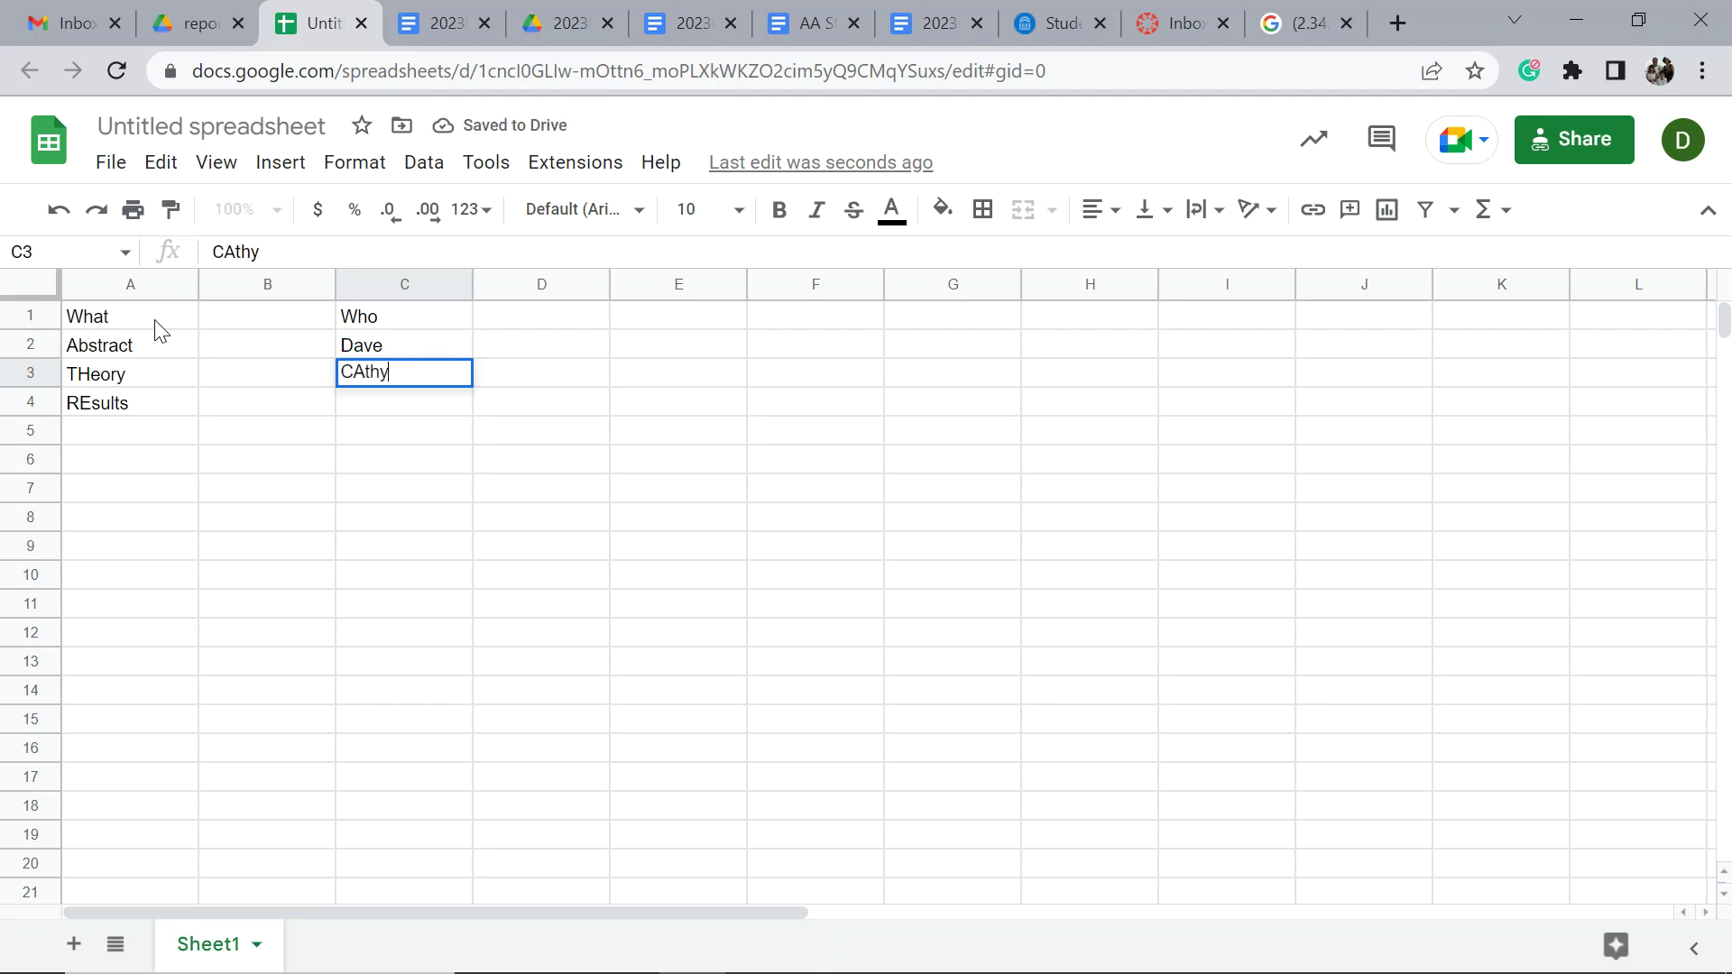
key("BackSpace")
type("ath")
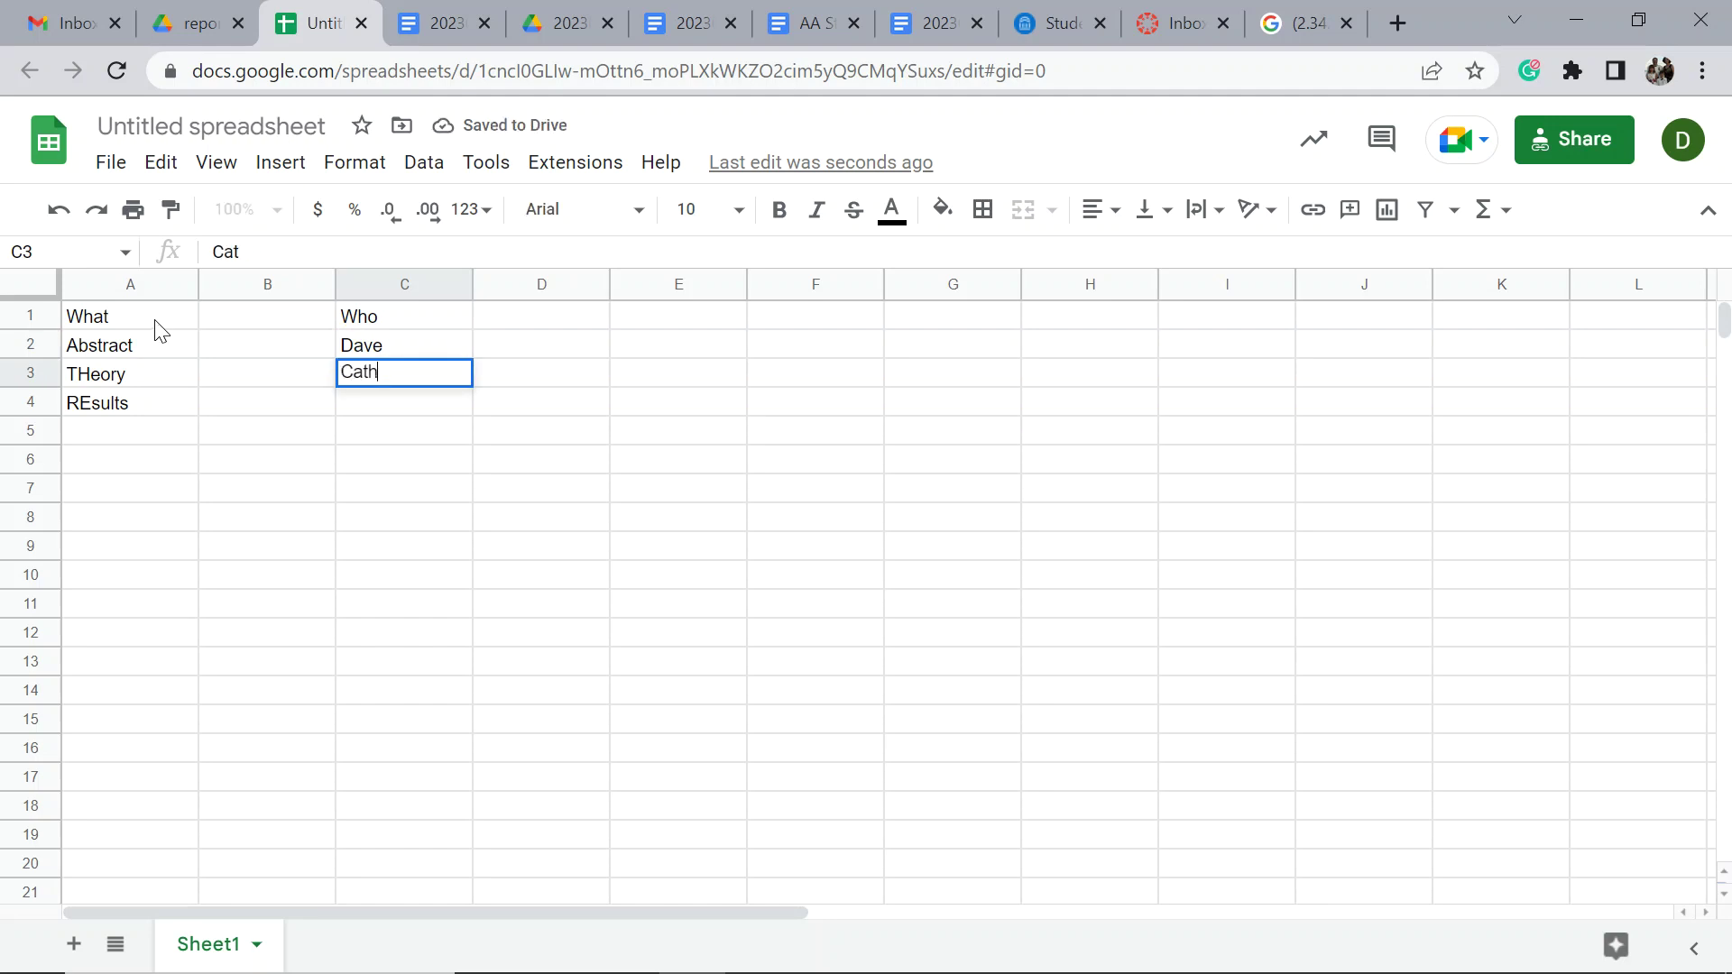
type("y")
key("Return")
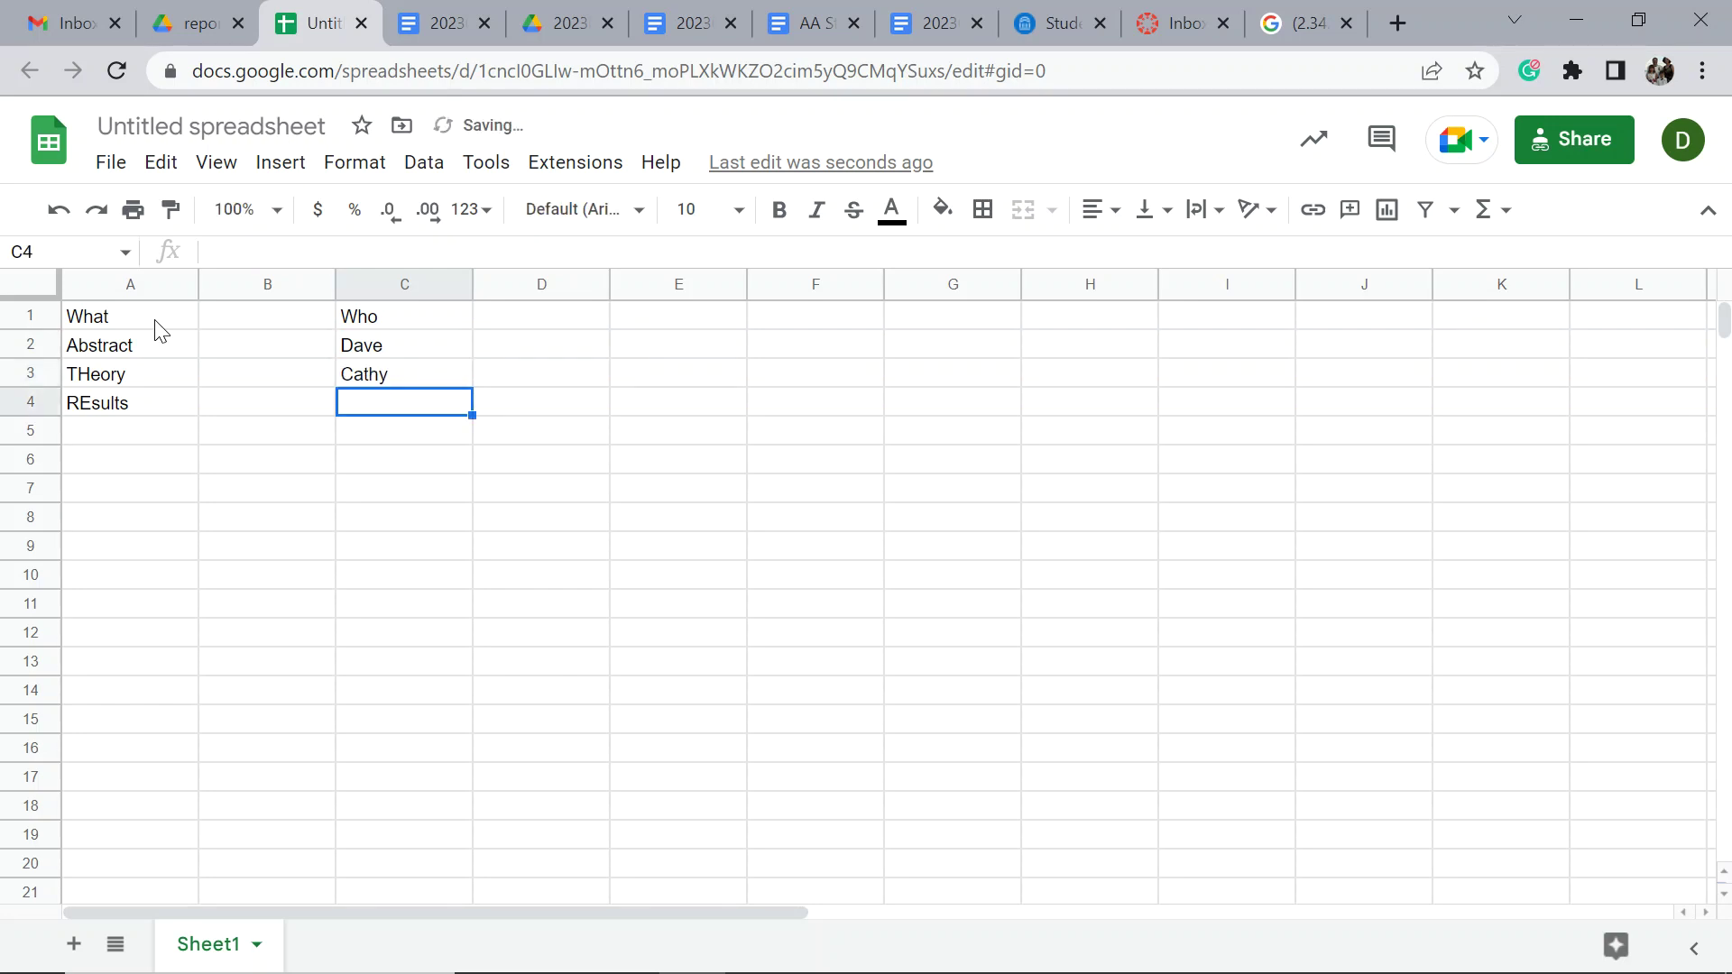
type("Frank")
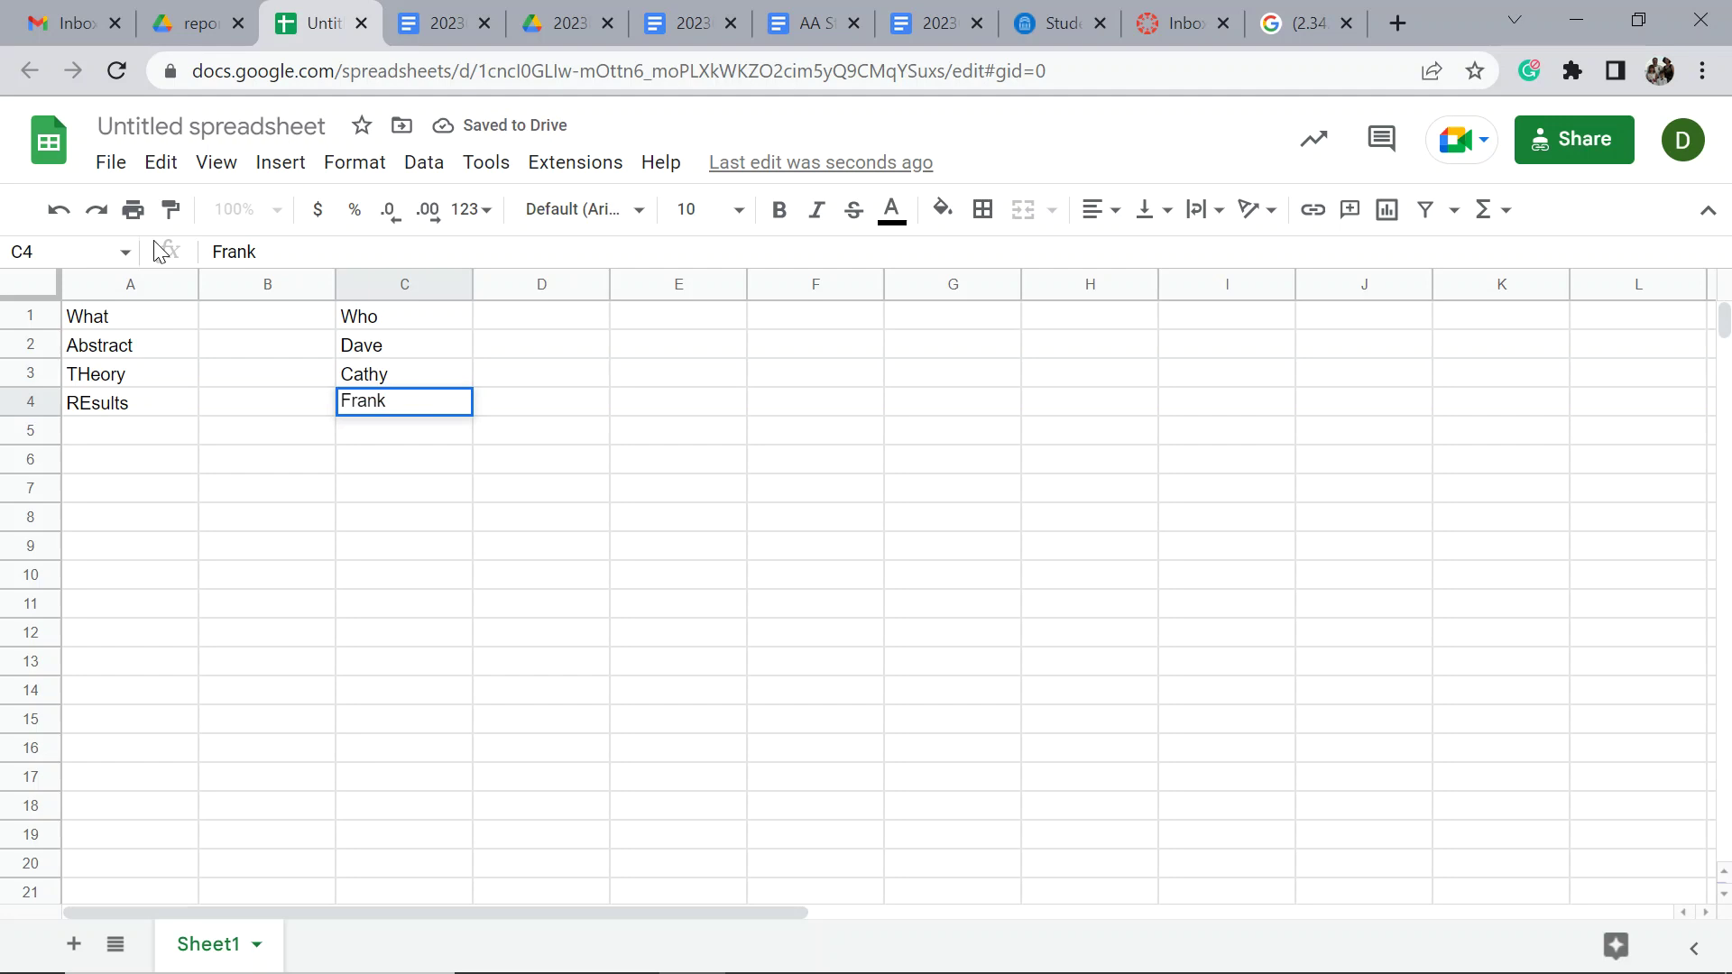
Fix the capitalisation of THeory and REsults in column A.
left_click(100, 377)
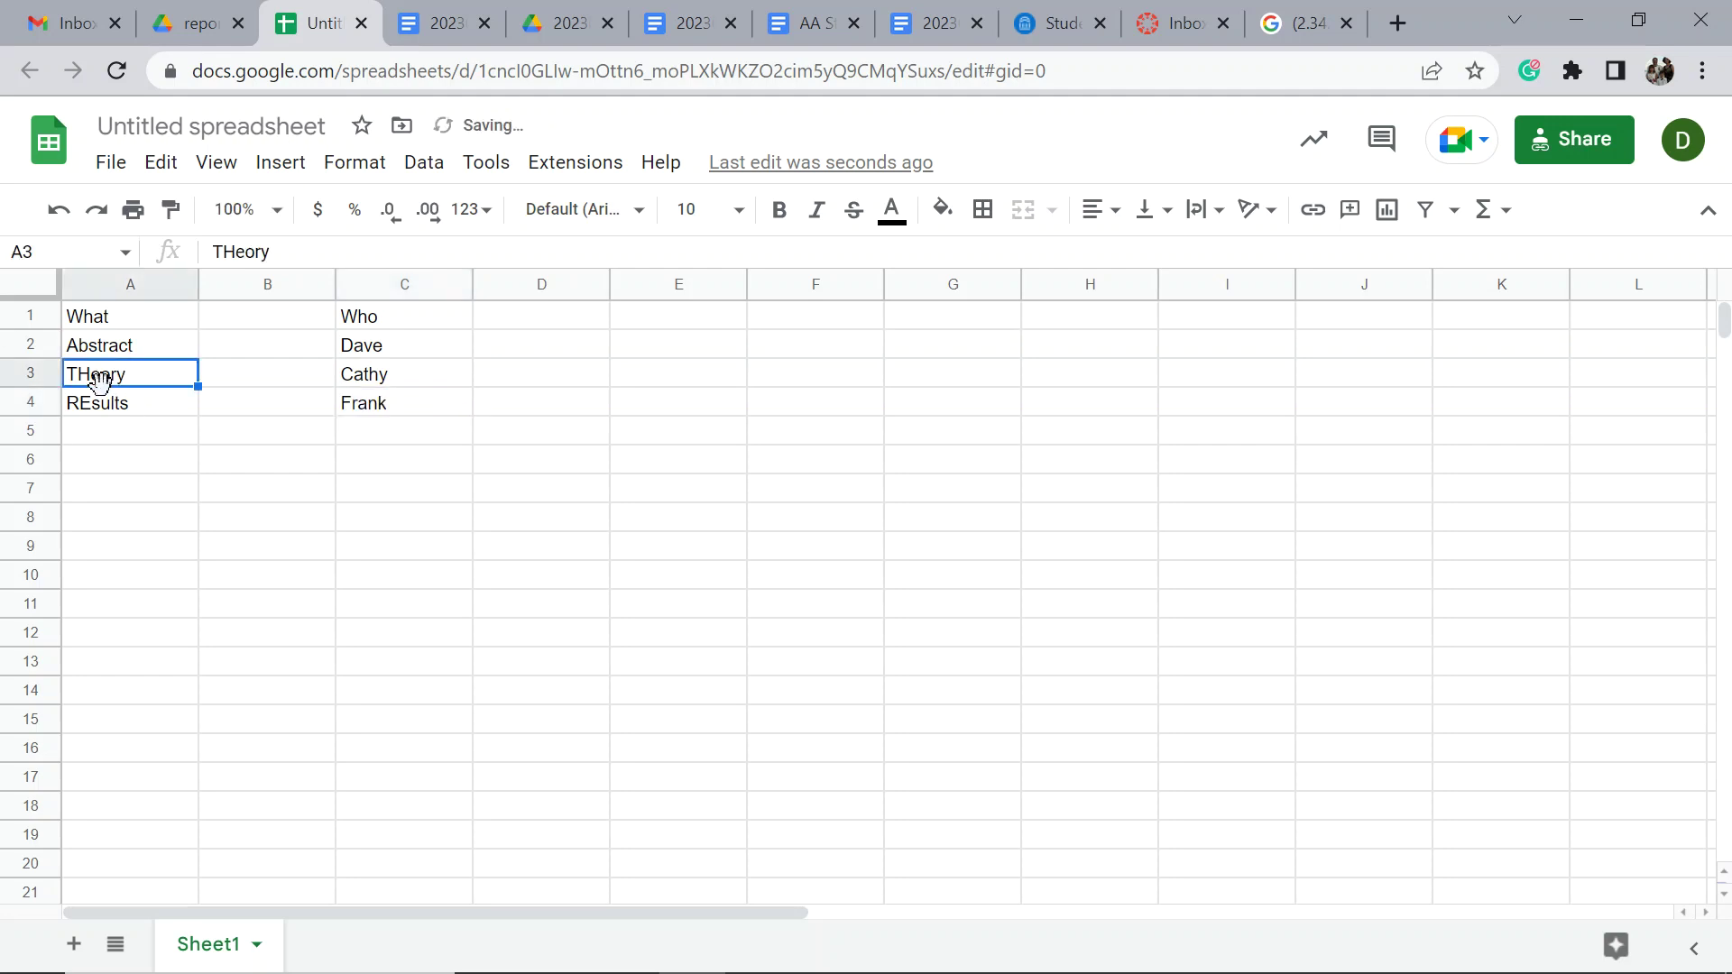
left_click_drag(224, 252, 235, 252)
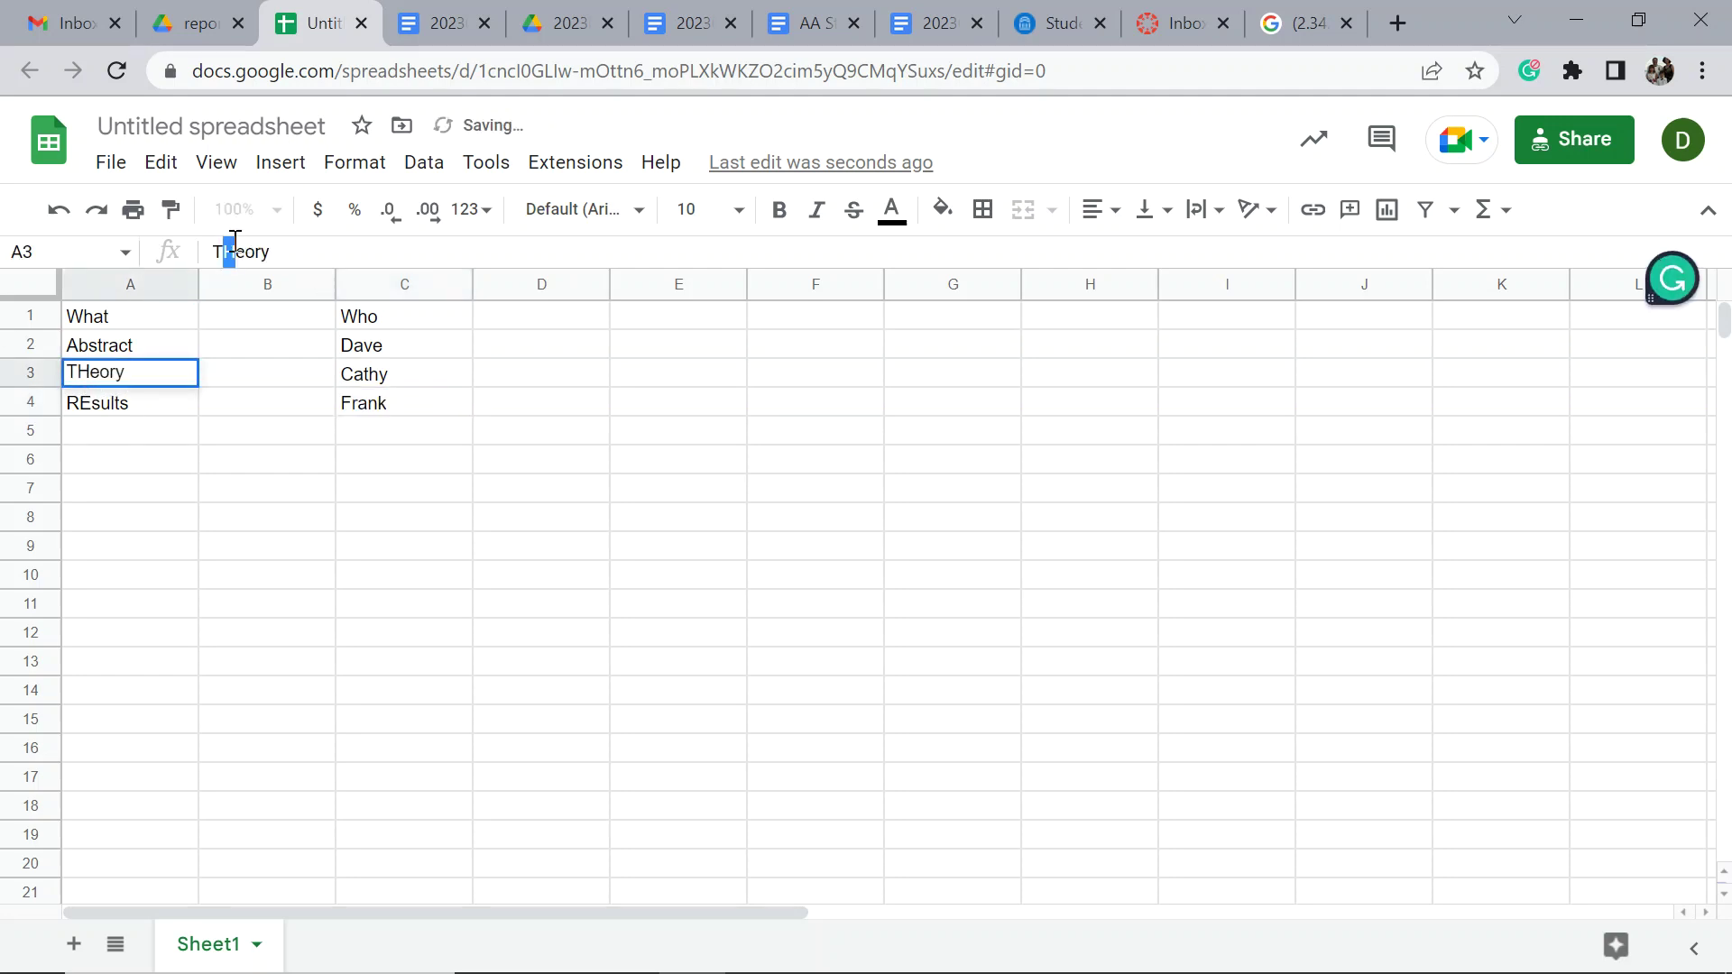
type("h")
left_click(99, 406)
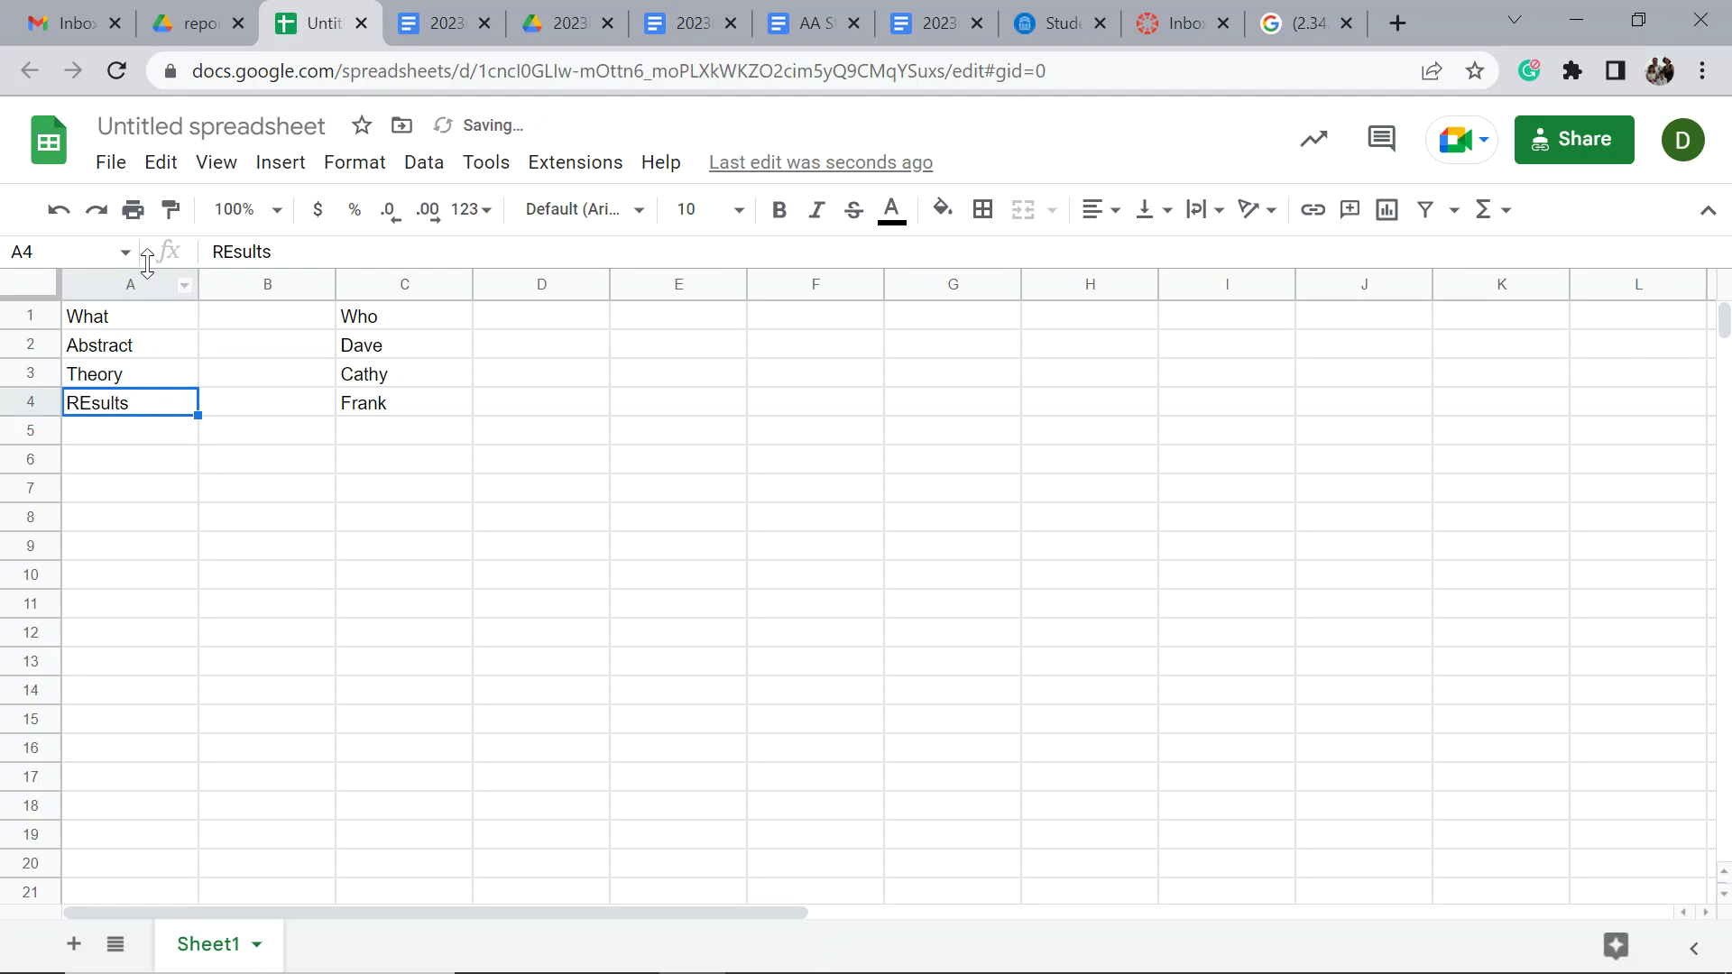
left_click_drag(225, 252, 236, 259)
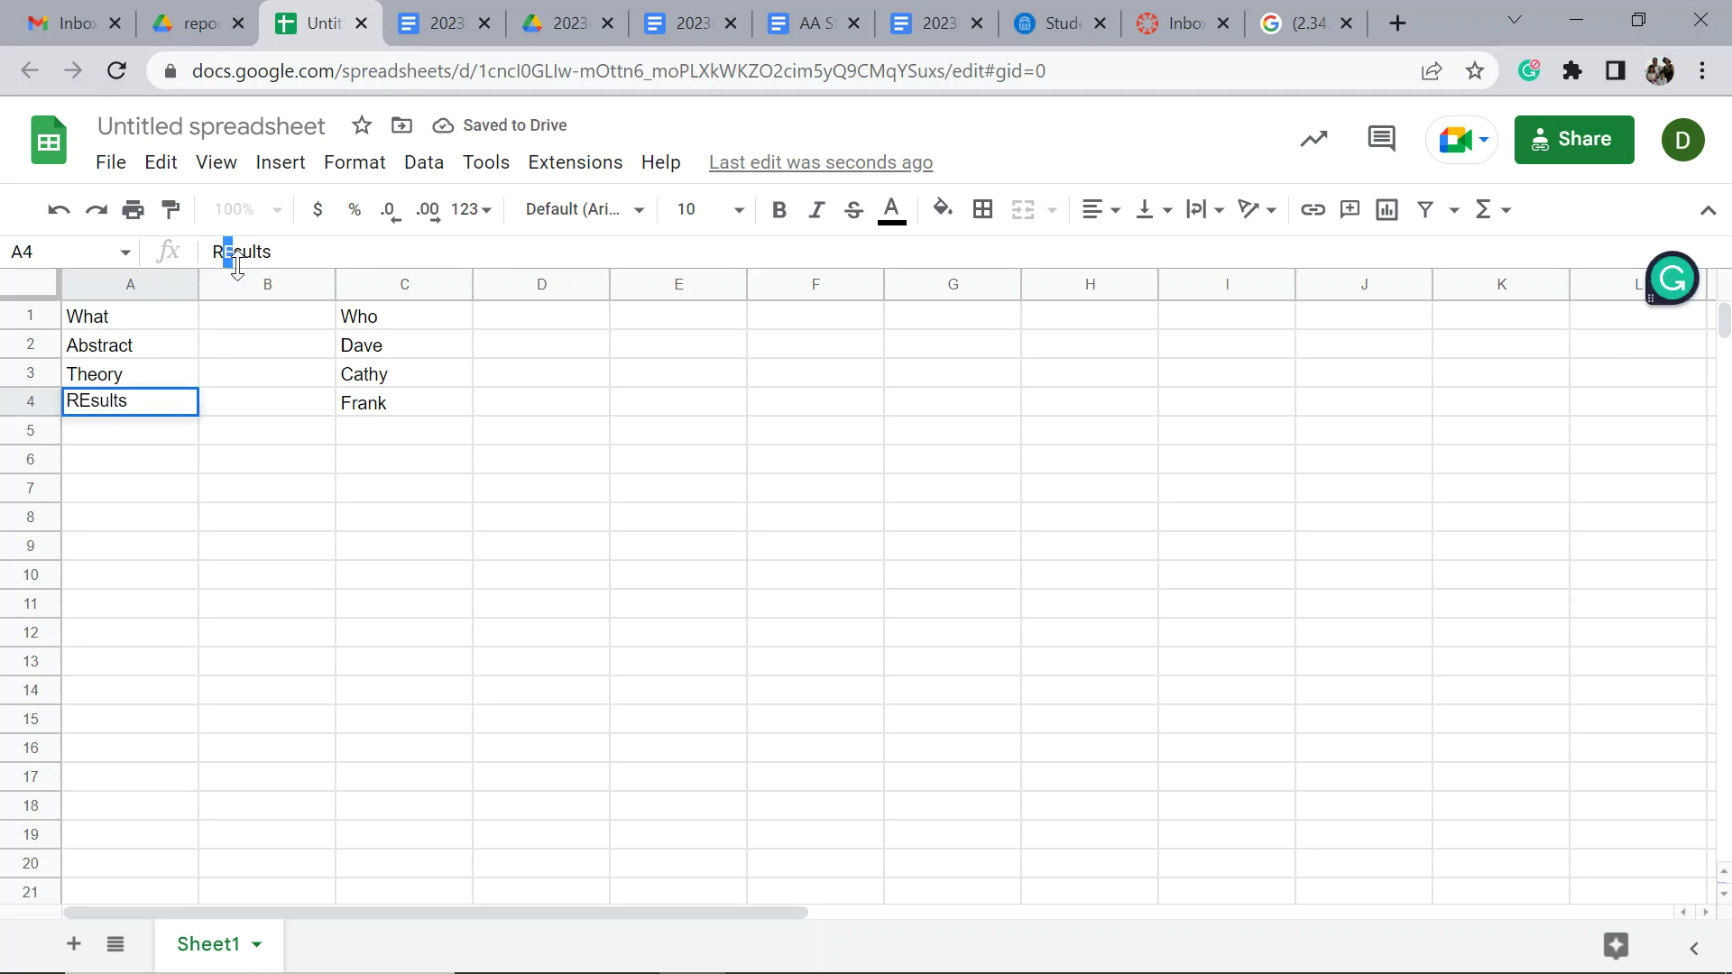
Switch to the EE110L sample report and scroll down to its Results and Discussion heading.
type("e")
left_click(439, 25)
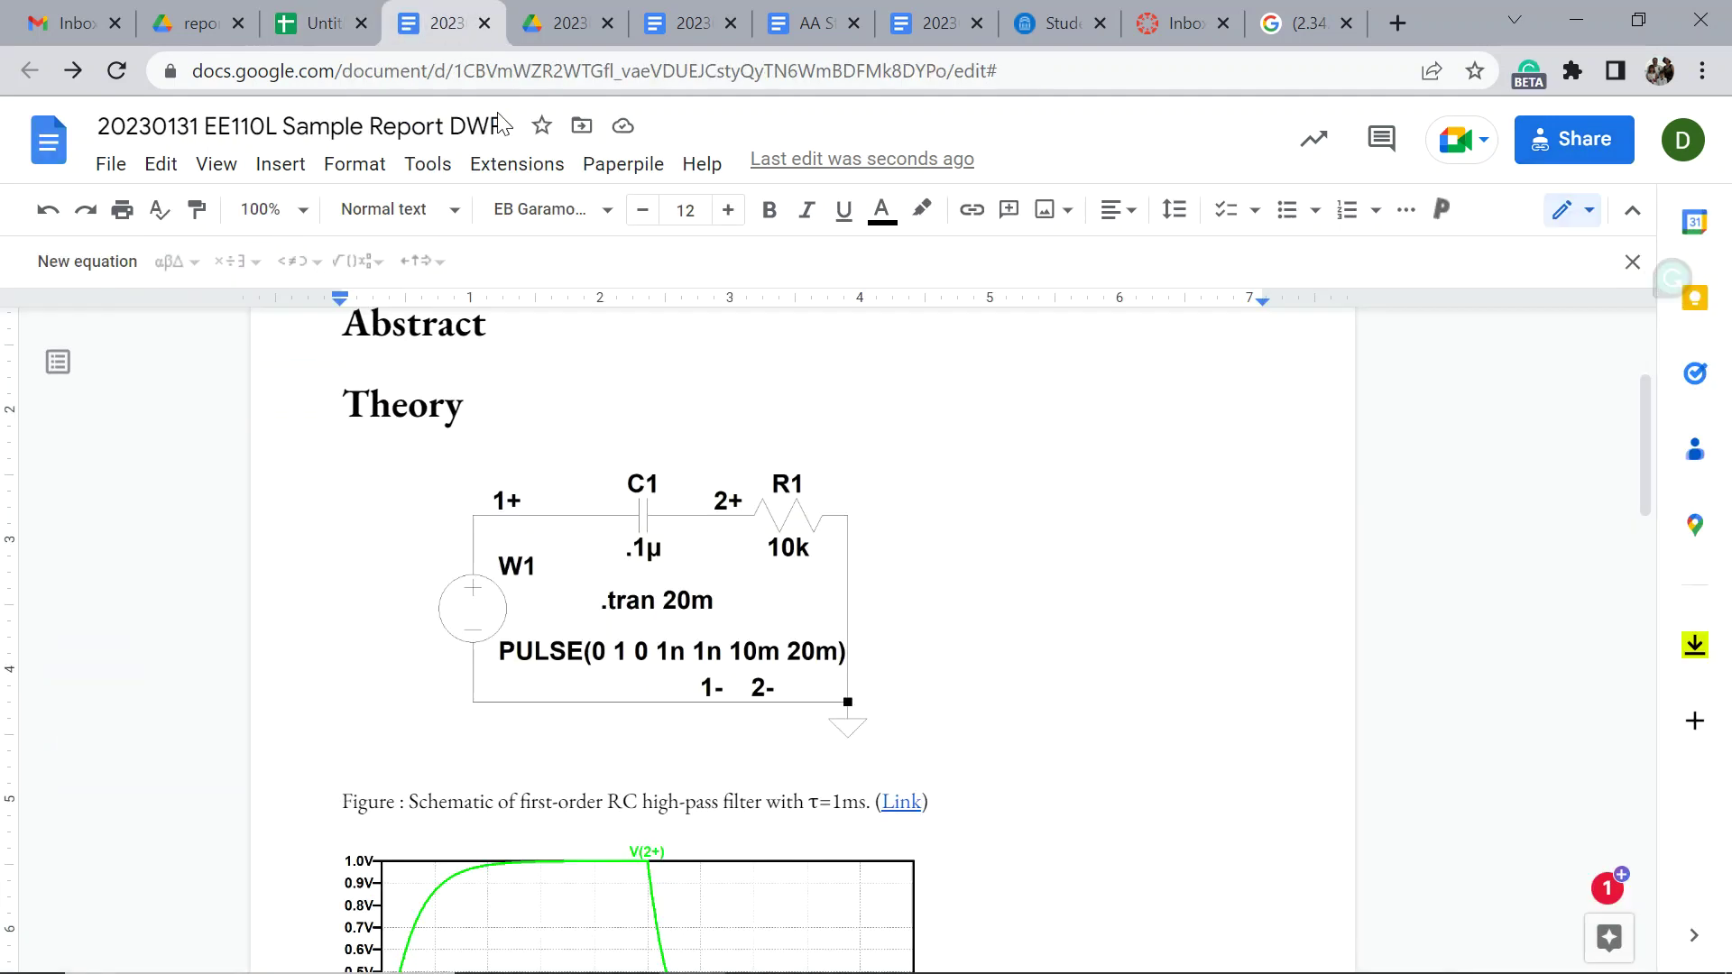
scroll(479, 348, "up", 3)
scroll(533, 417, "down", 14)
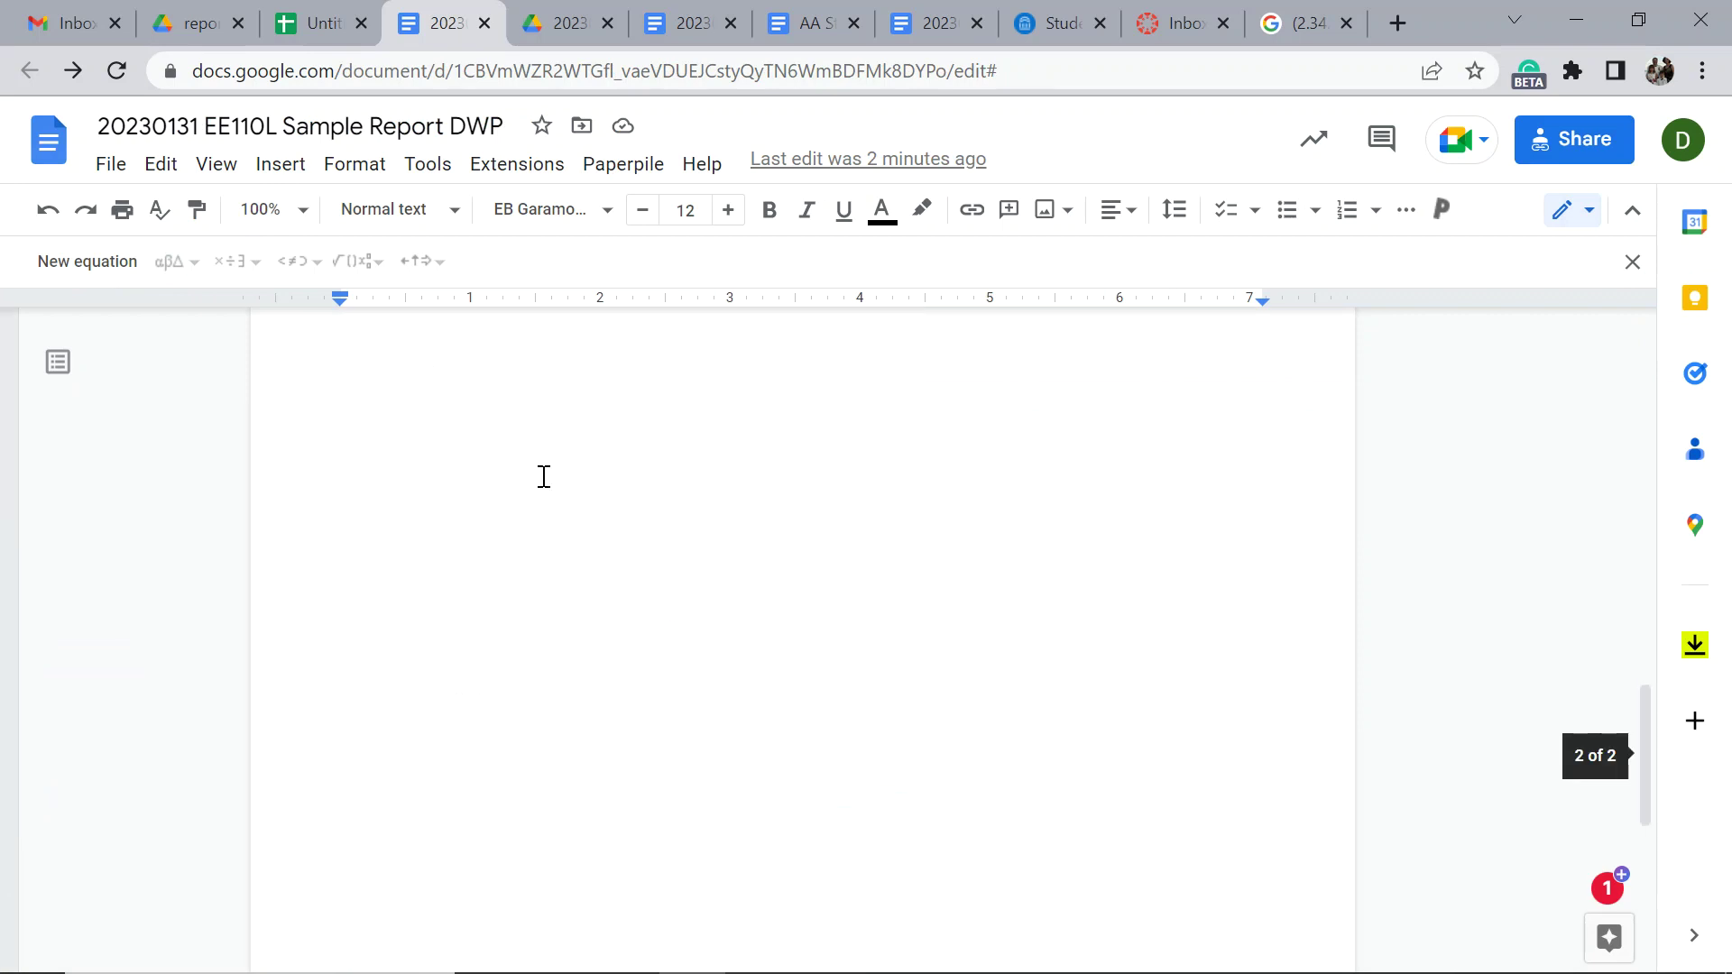
scroll(542, 476, "up", 8)
scroll(544, 487, "down", 5)
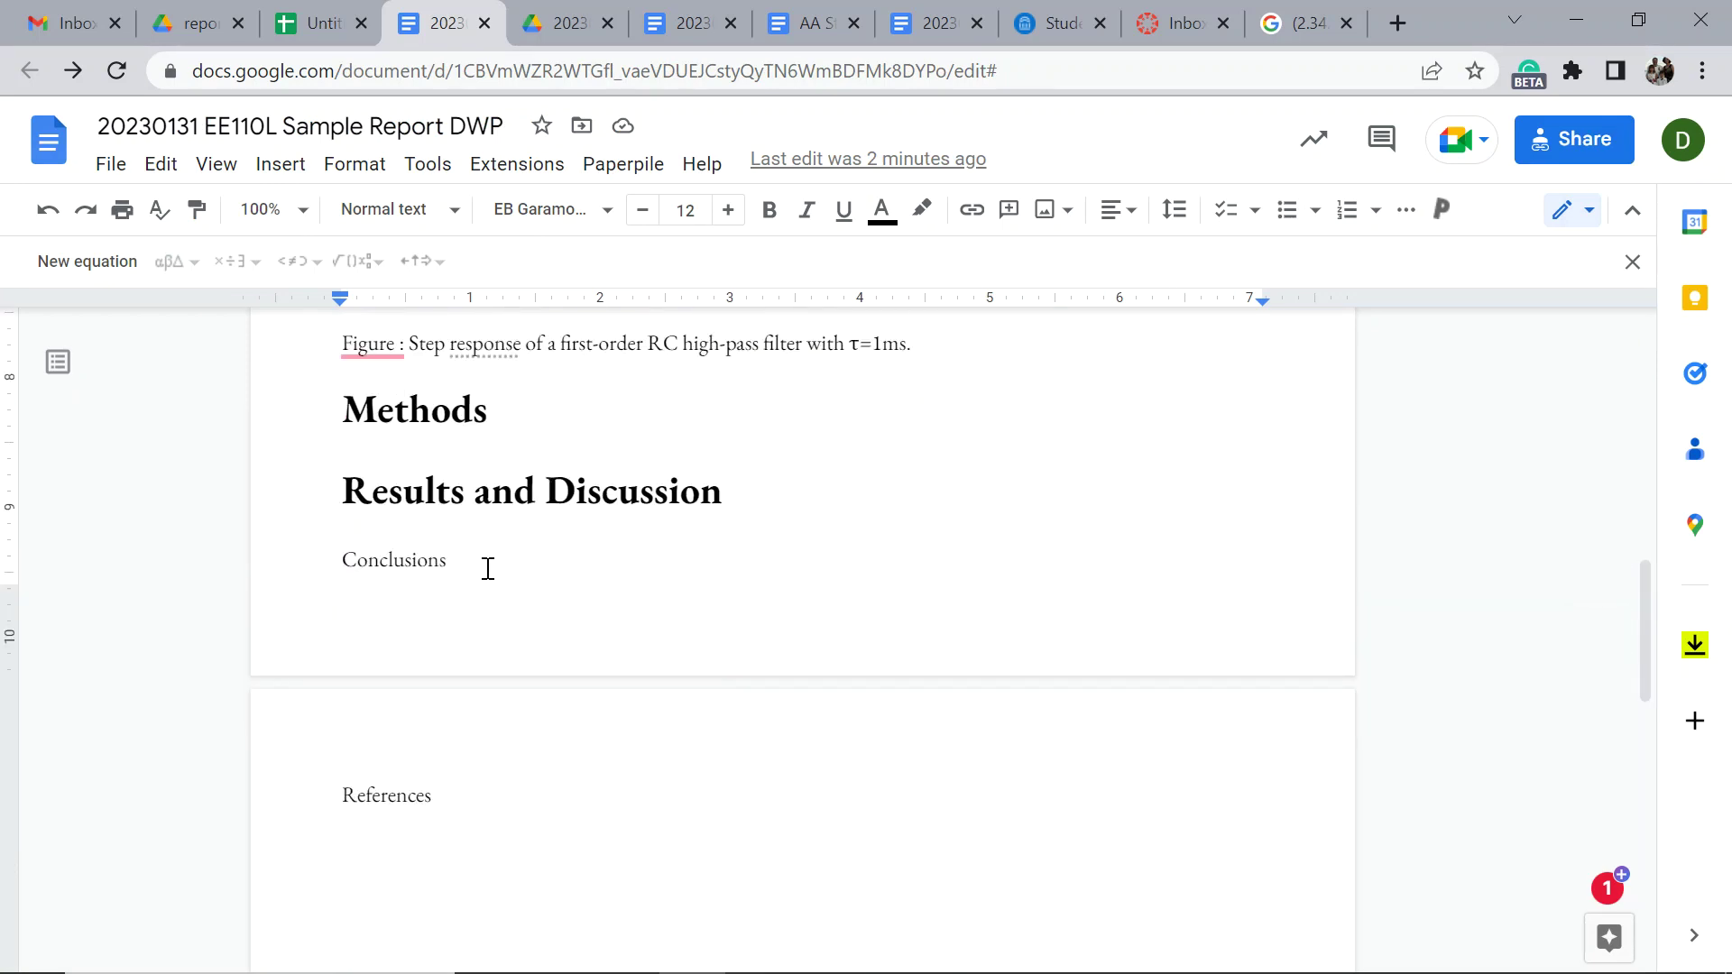
scroll(418, 424, "up", 5)
scroll(469, 438, "down", 3)
scroll(468, 437, "down", 6)
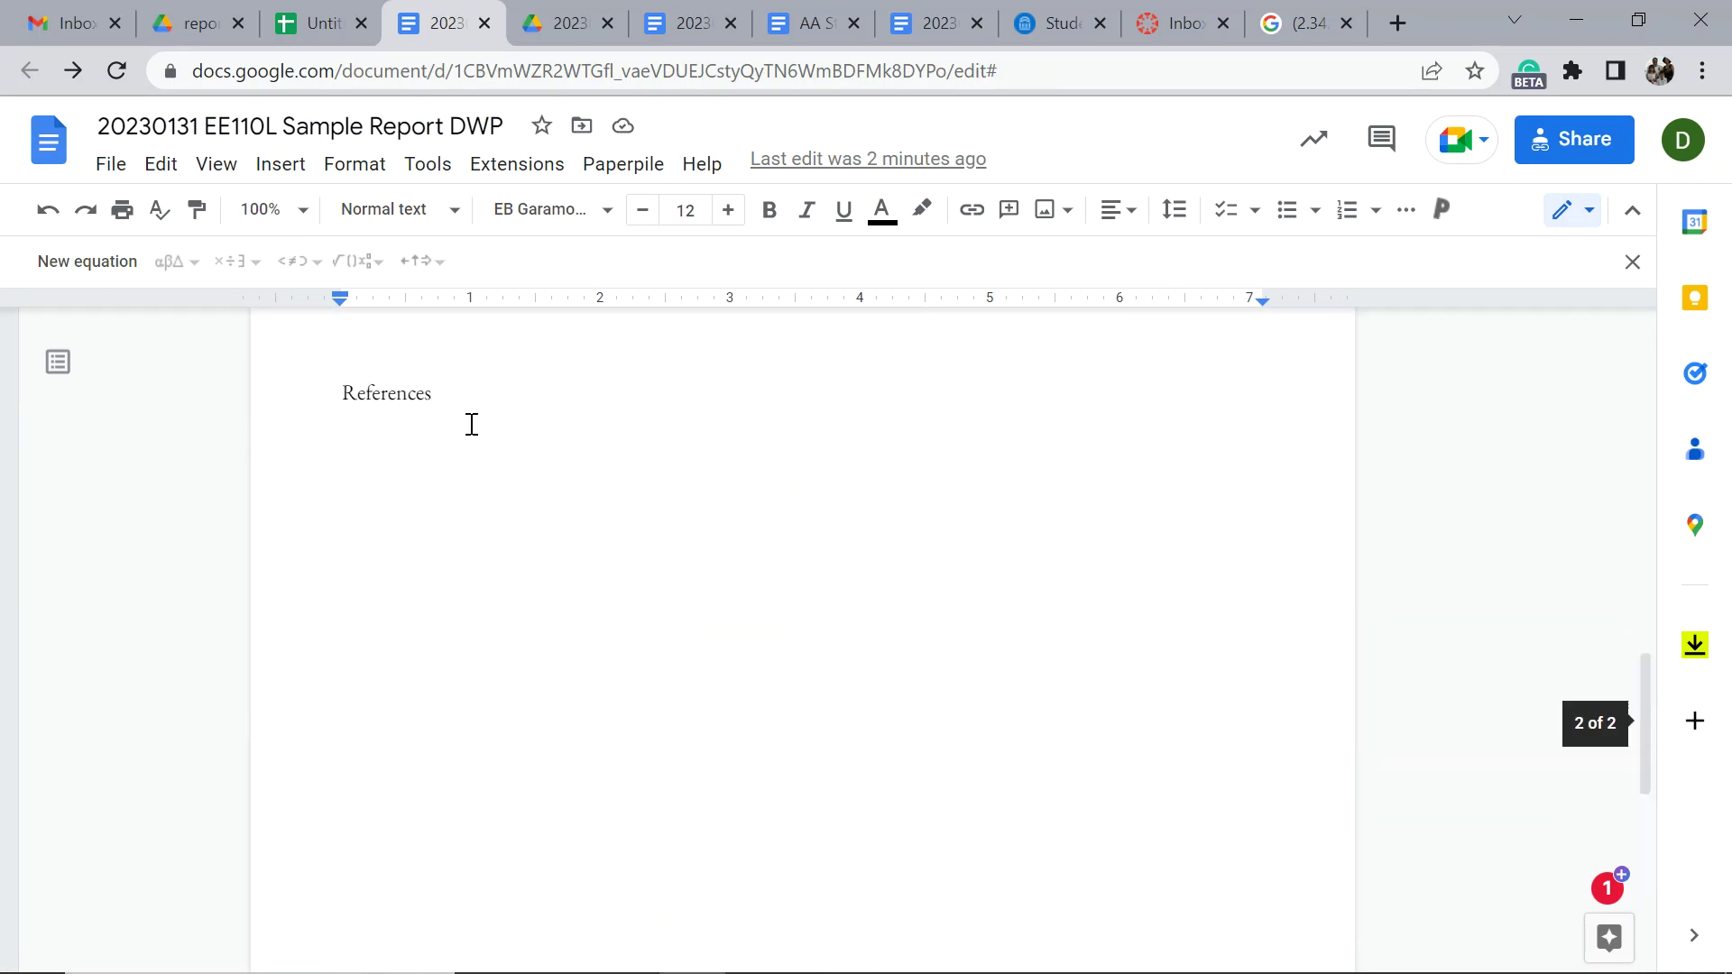
scroll(467, 415, "up", 15)
scroll(484, 364, "down", 3)
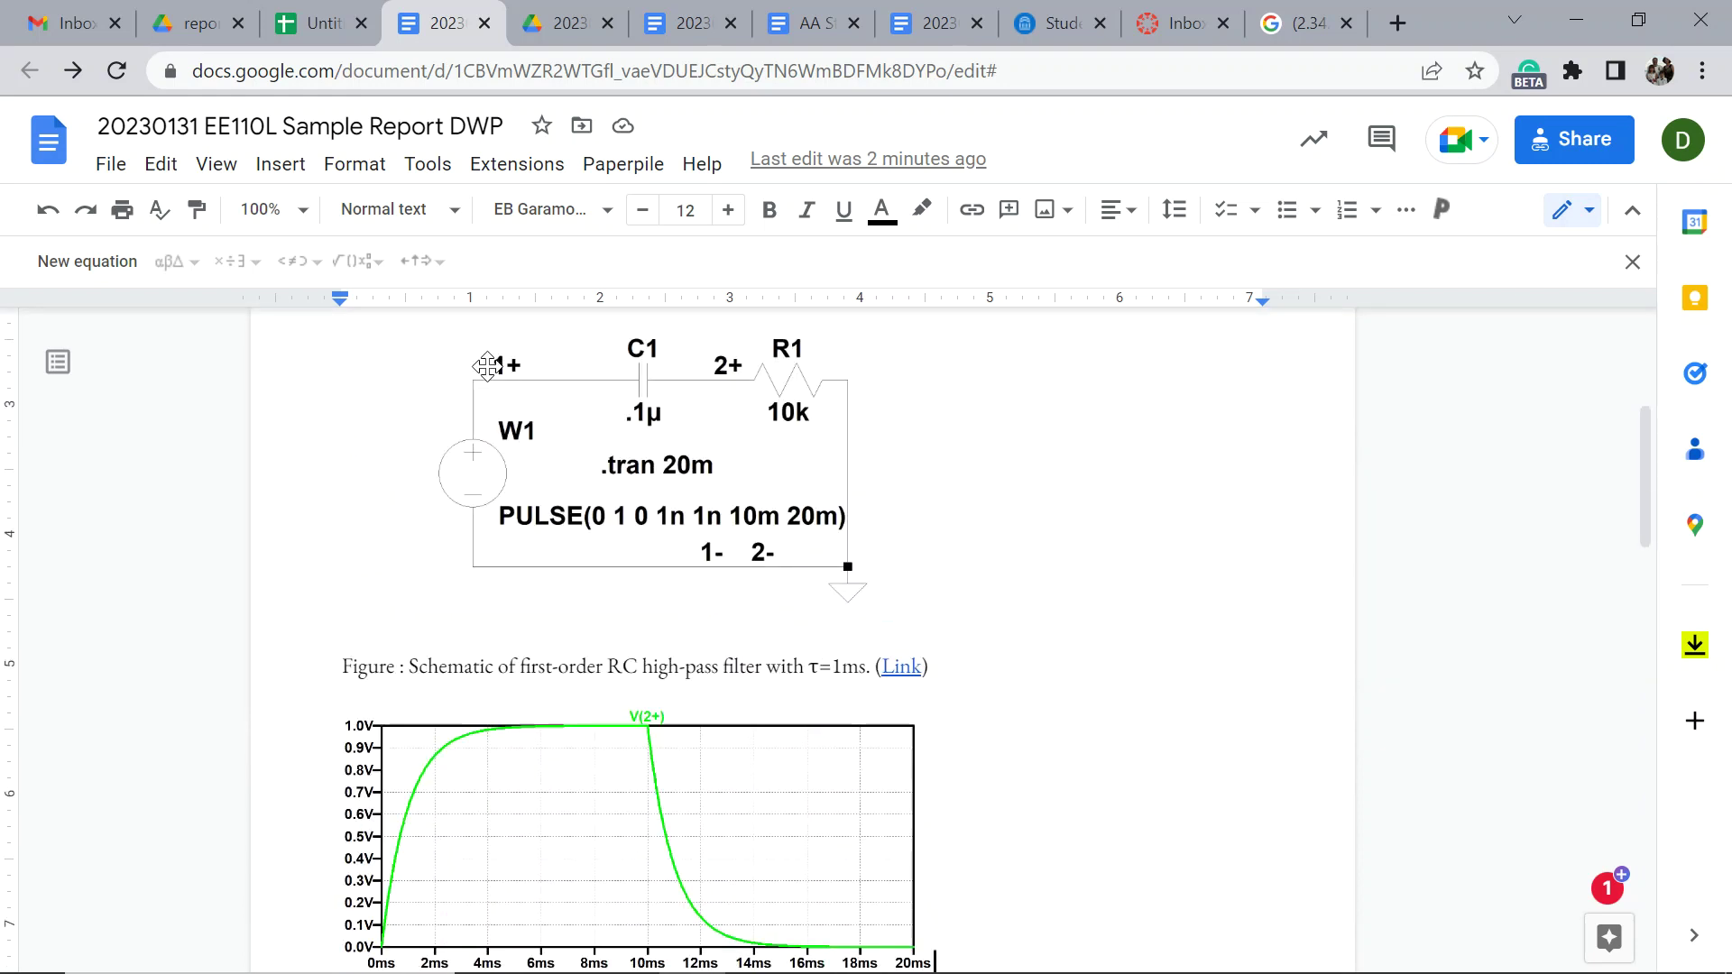
scroll(487, 371, "down", 6)
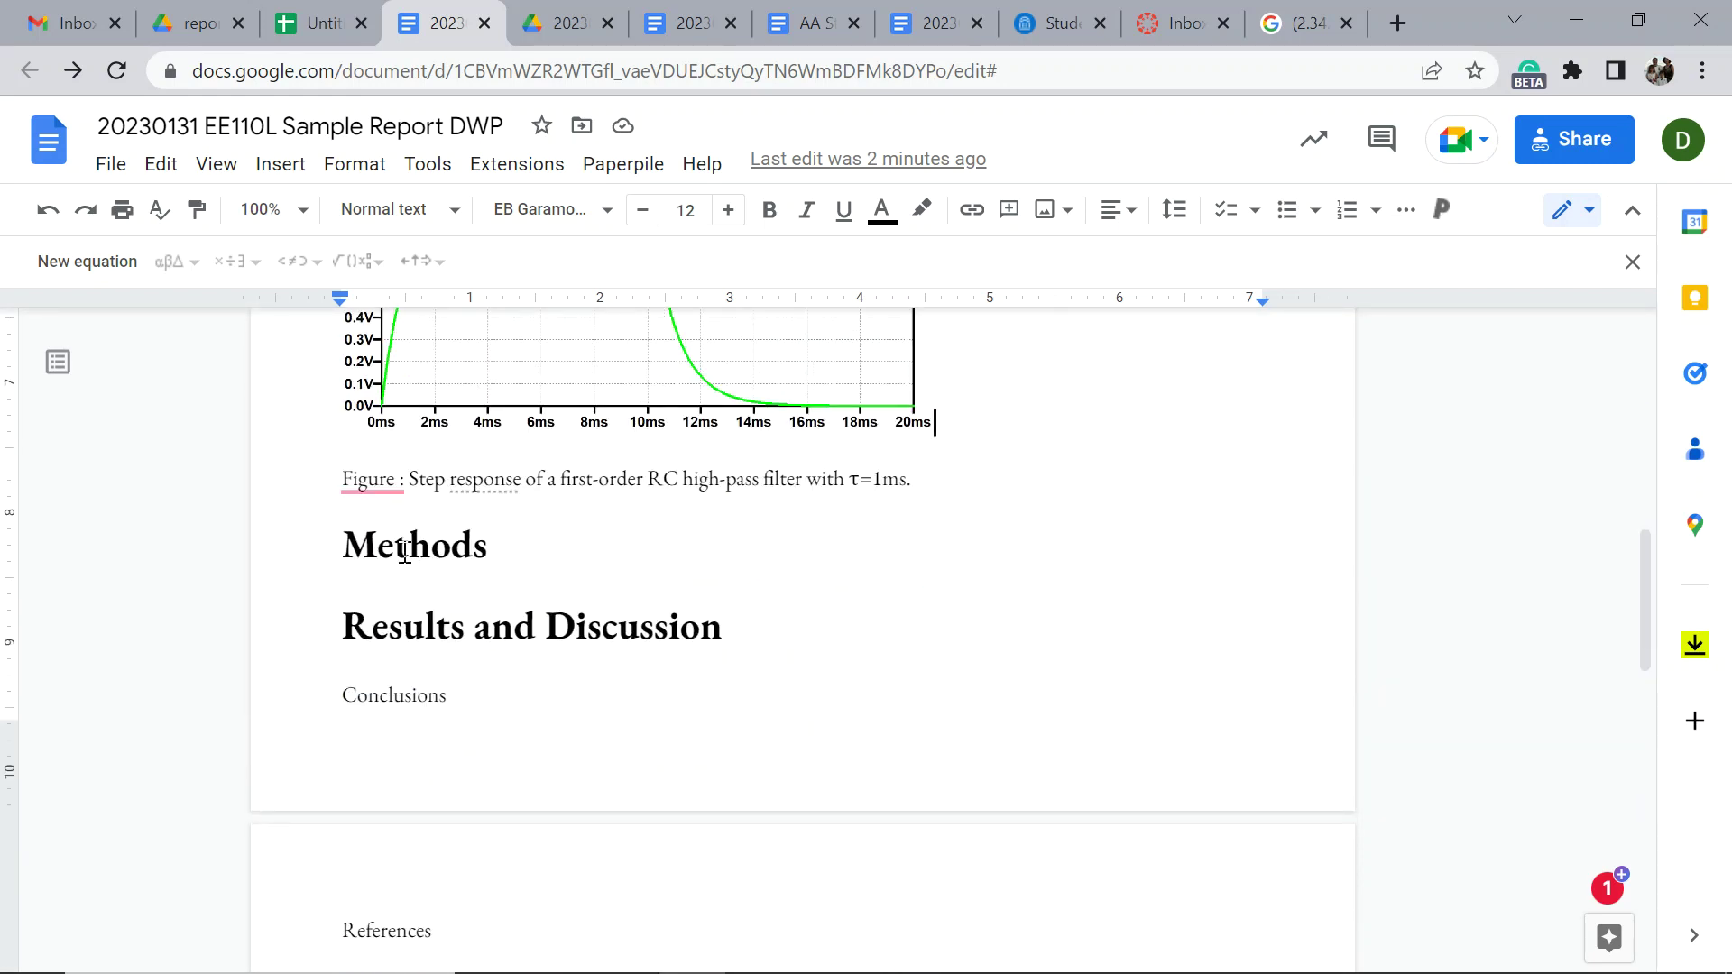
Put the cursor in the Results and Discussion heading and select its #heading URL.
left_click(410, 633)
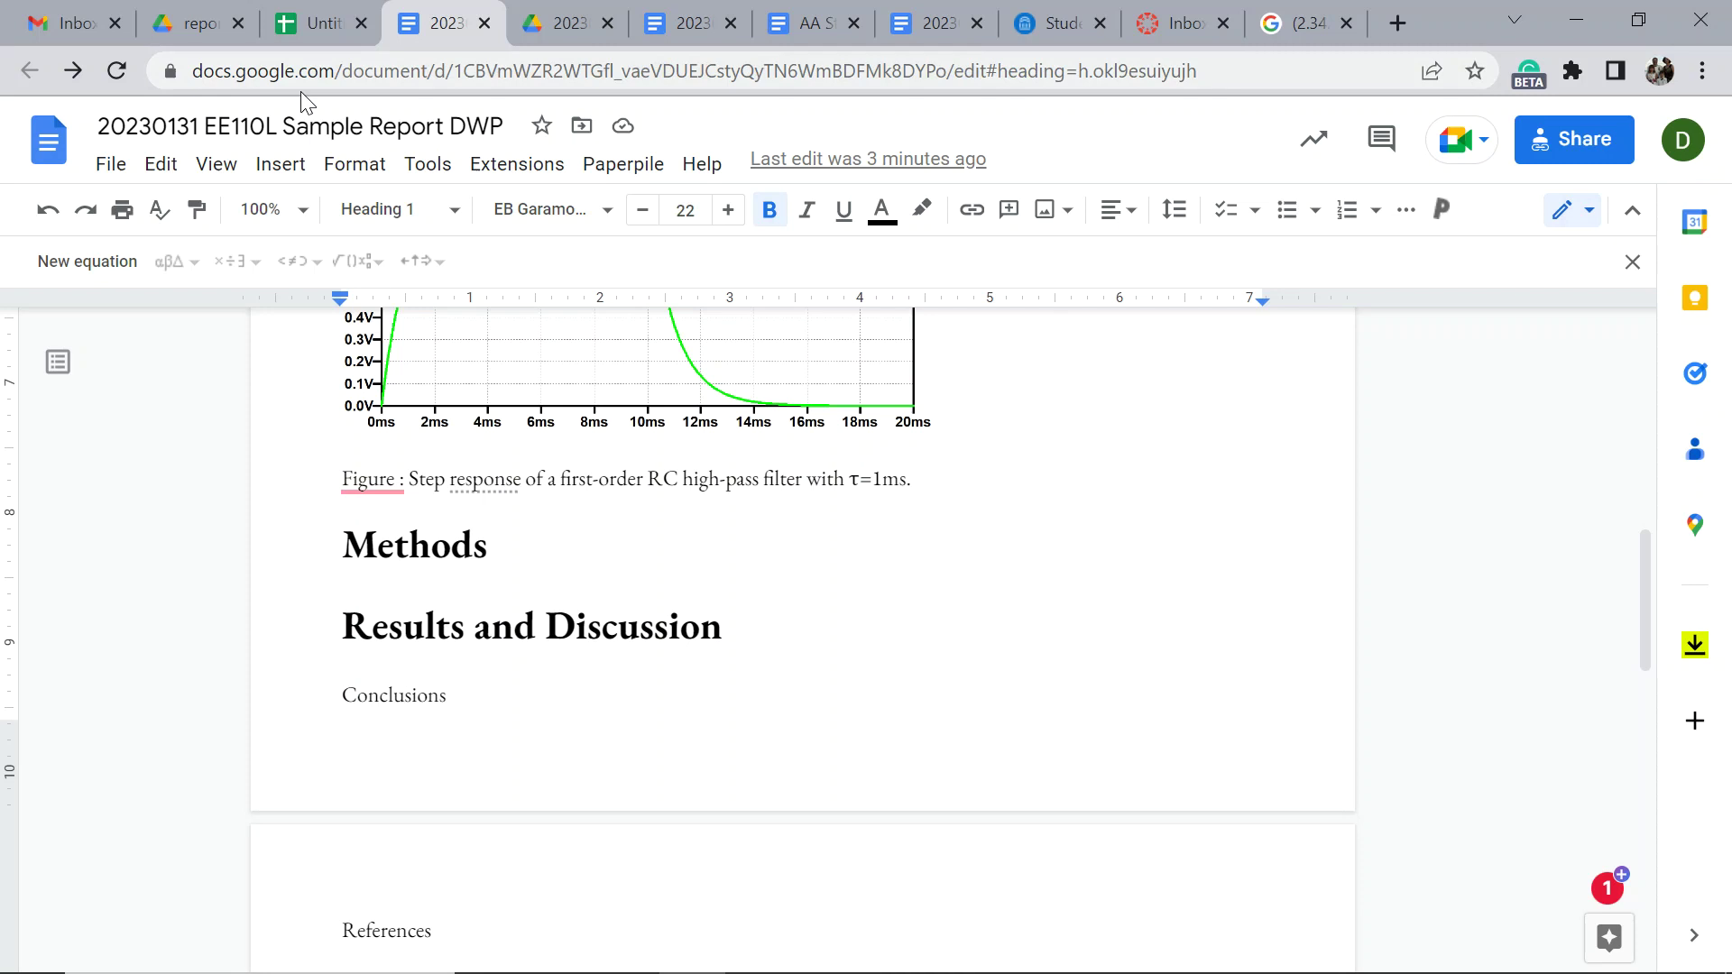
left_click(506, 570)
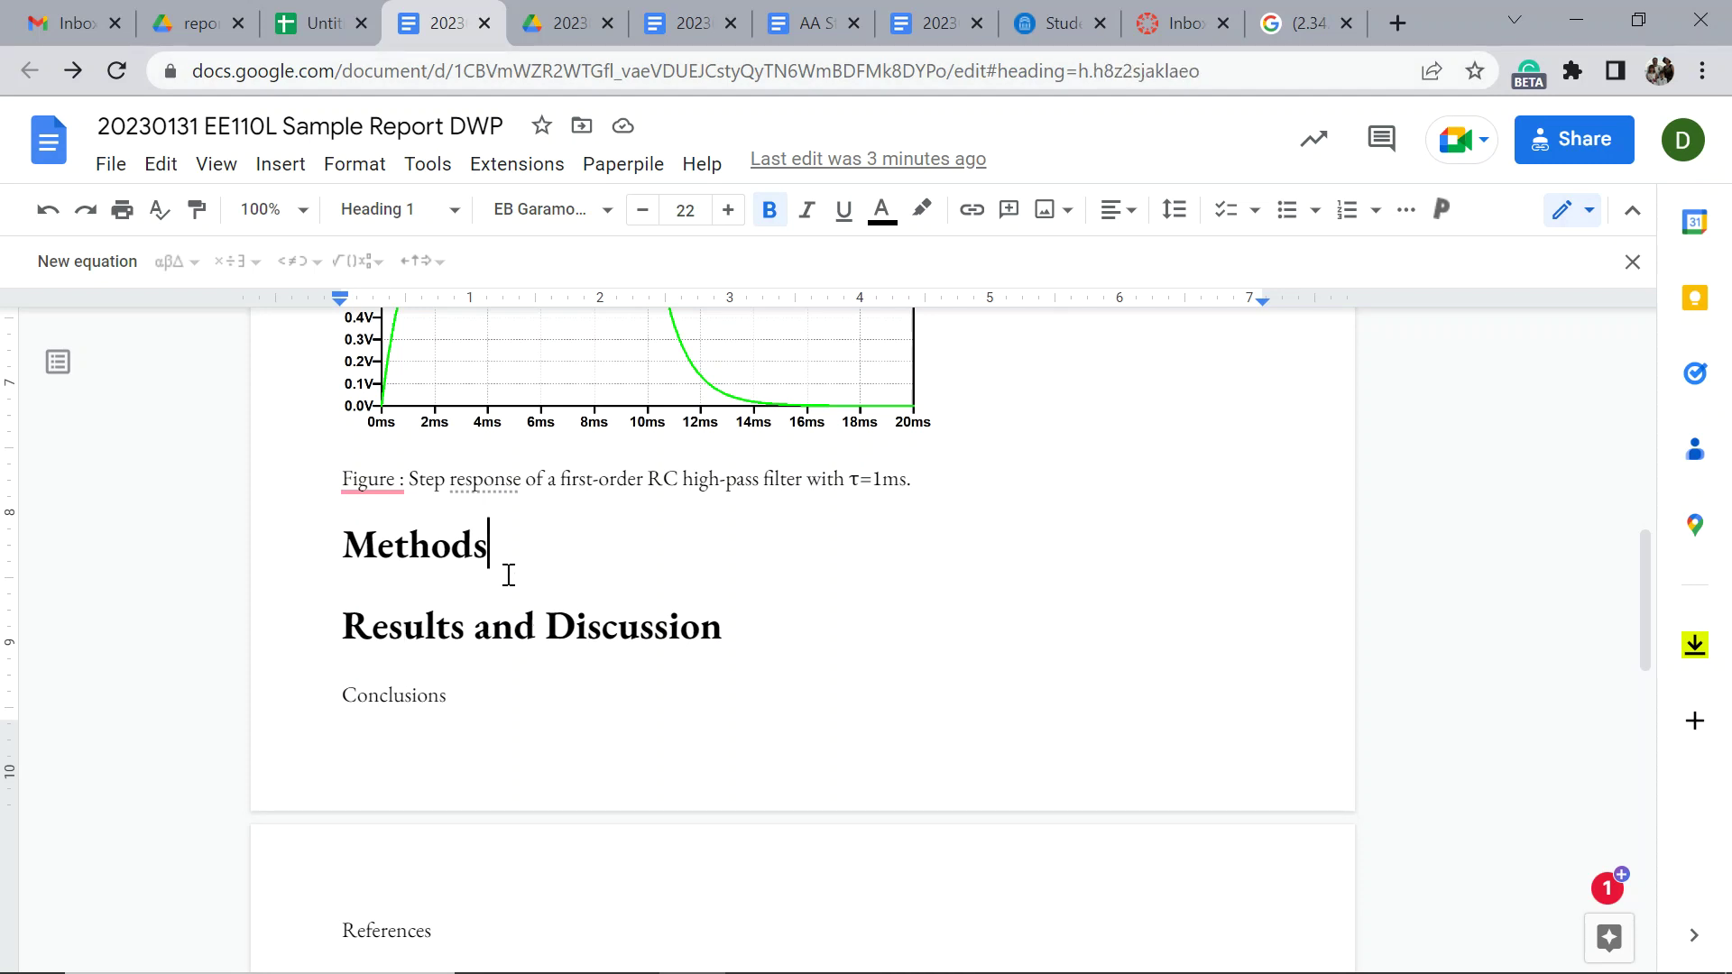
left_click(484, 724)
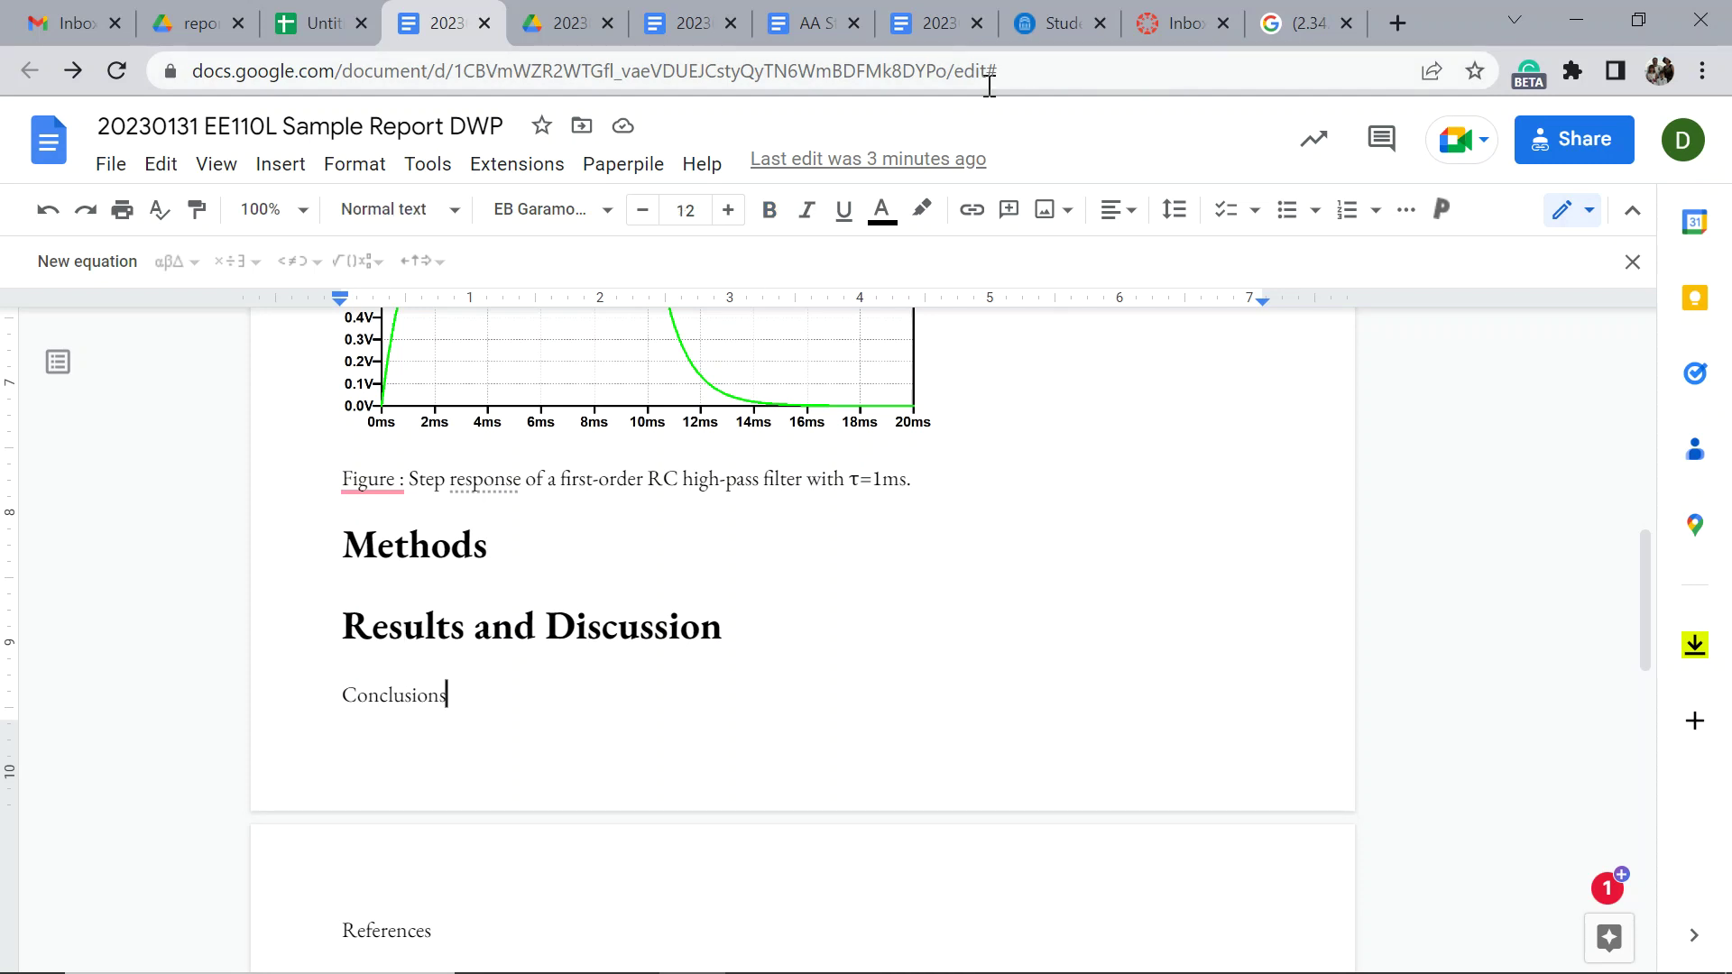
left_click(403, 627)
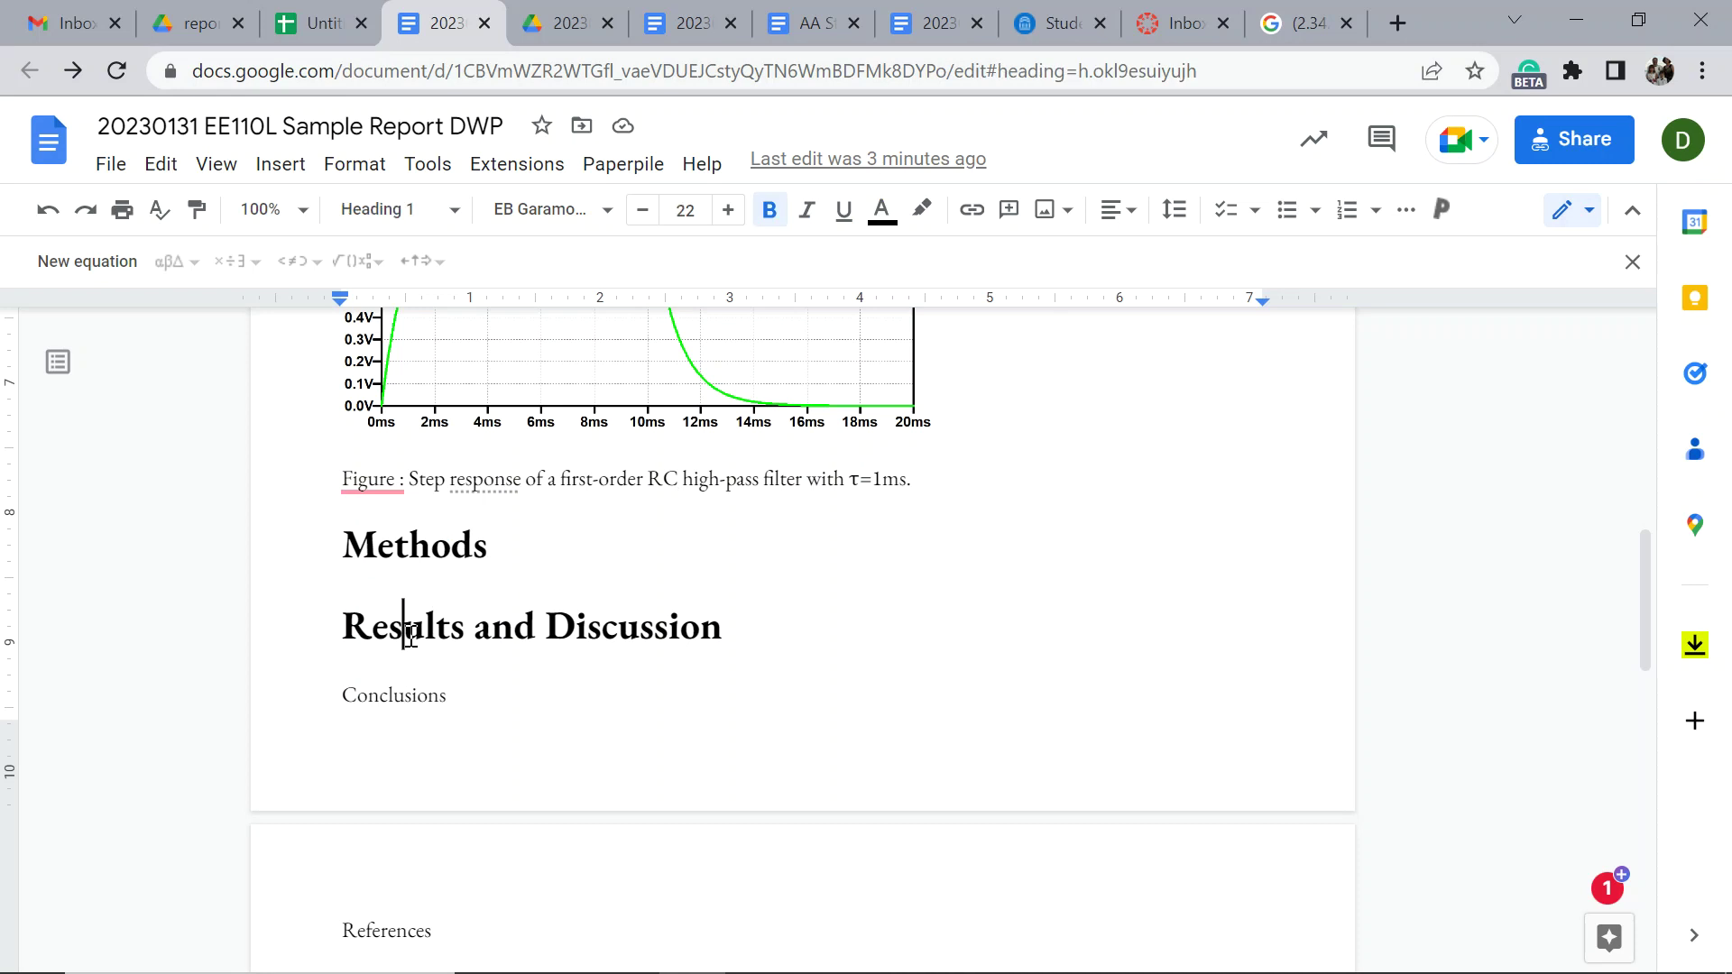
left_click(1252, 65)
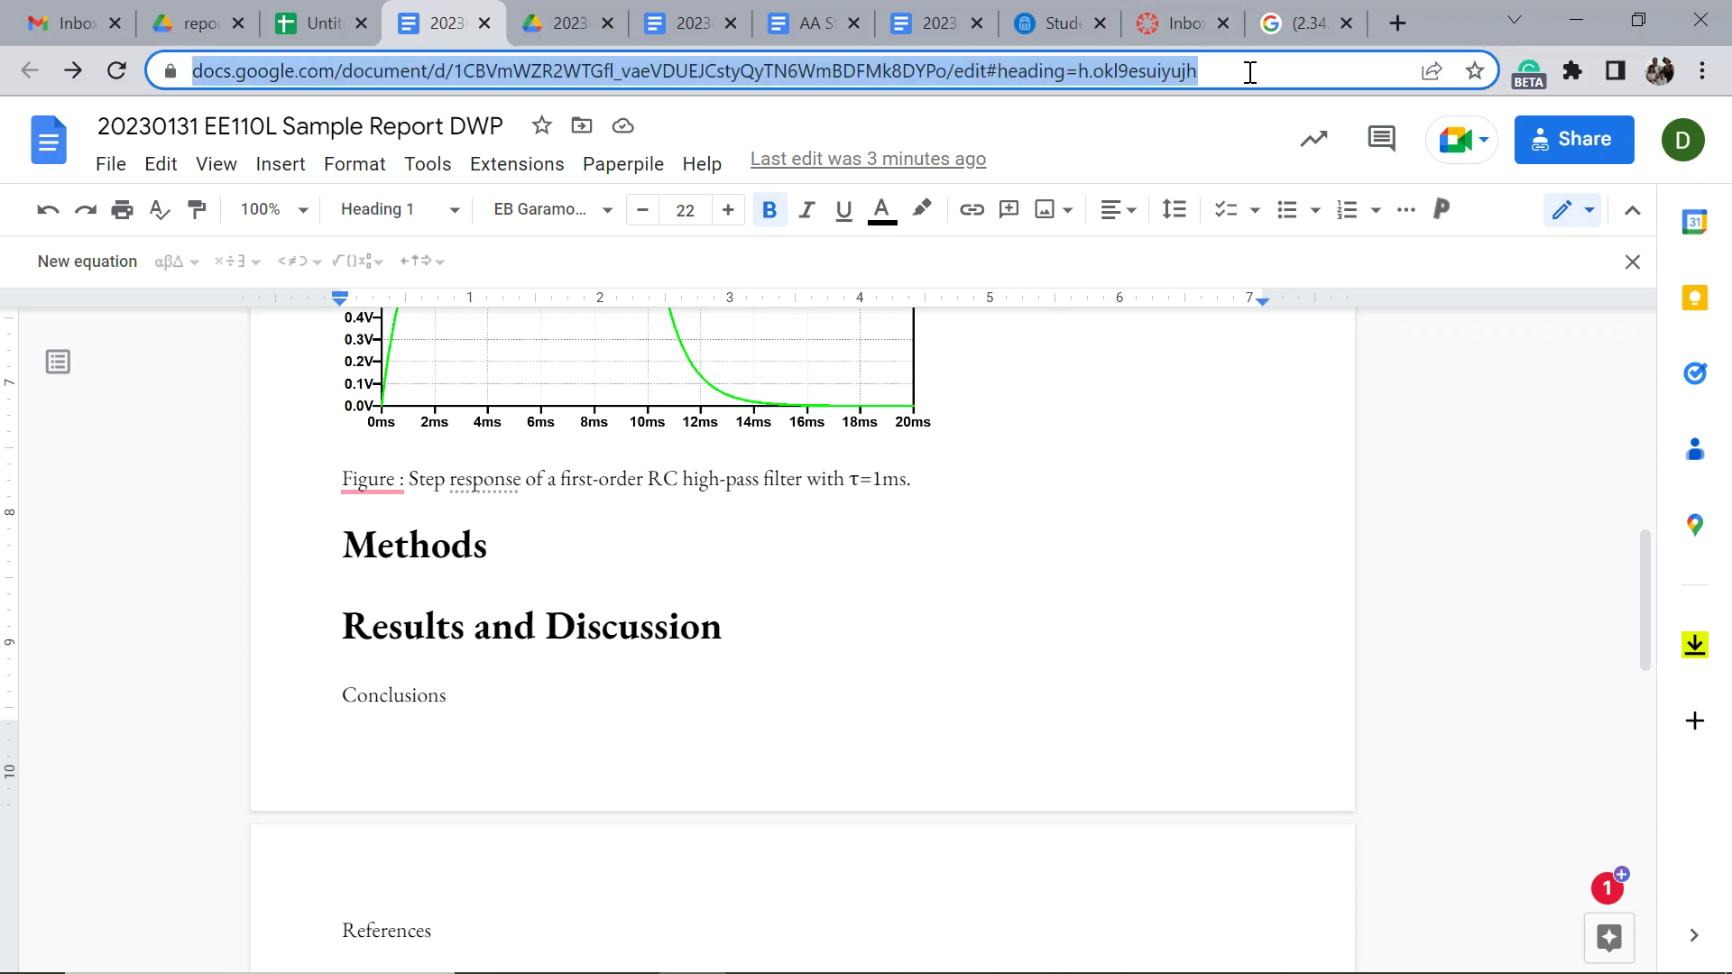
Enter Link in B2 beside Abstract, hyperlinked to the report heading's URL.
left_click(285, 30)
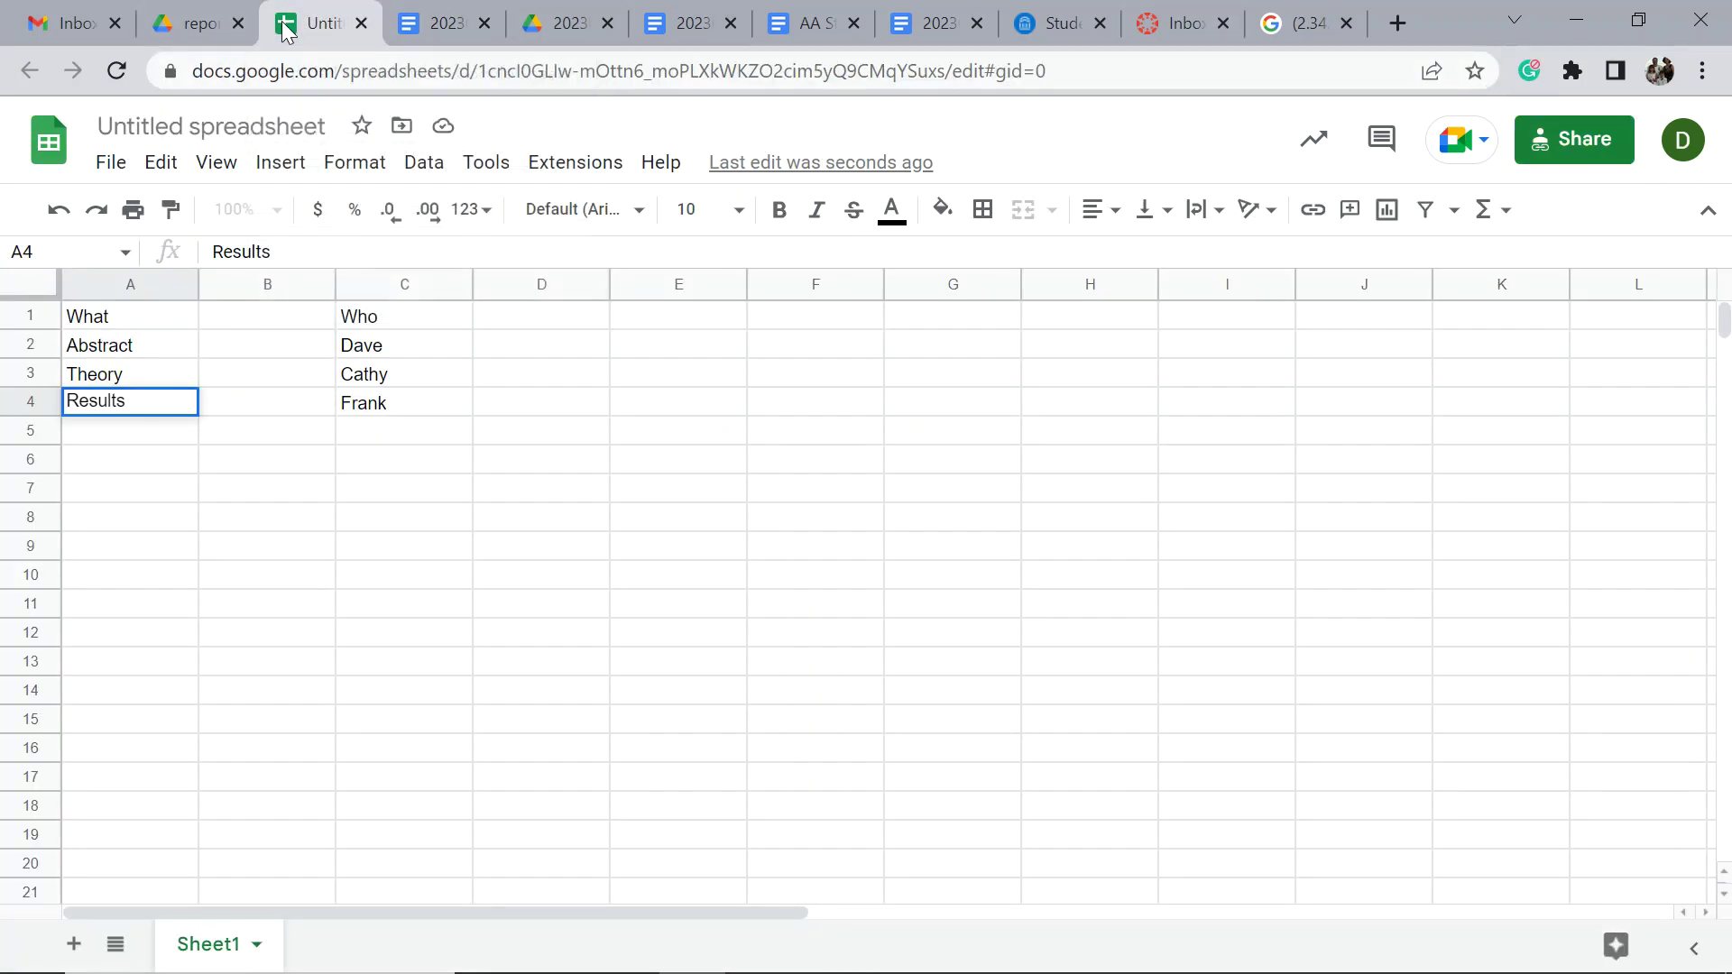
left_click(236, 347)
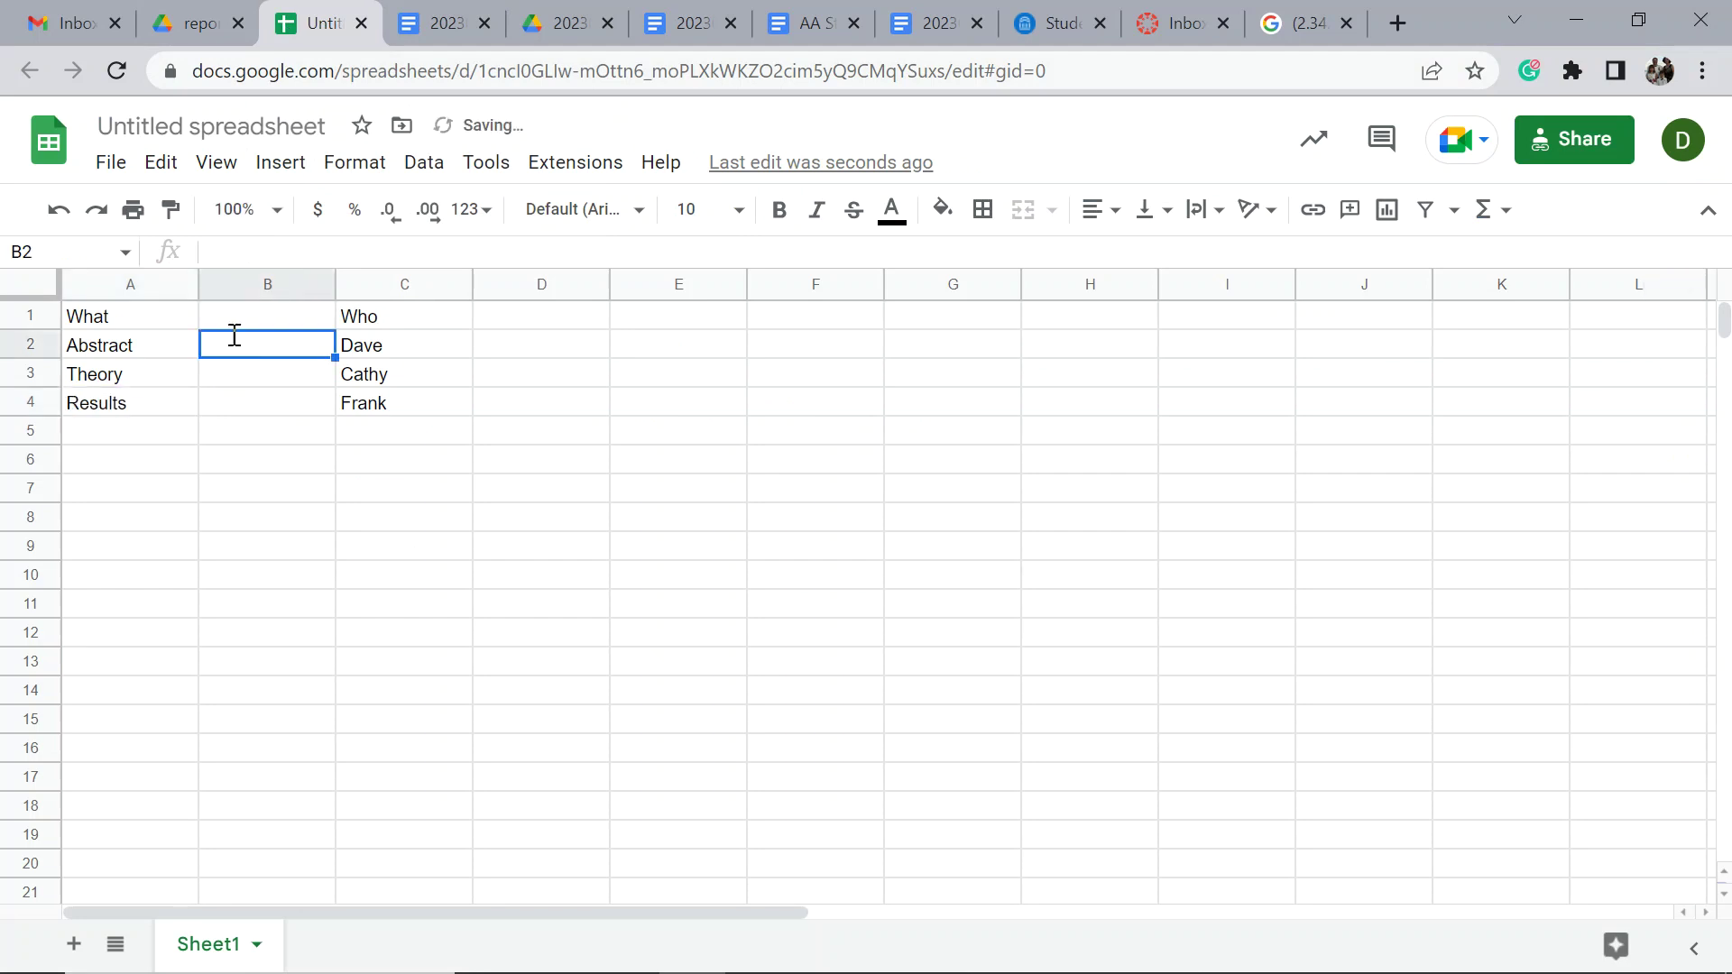
type("Link")
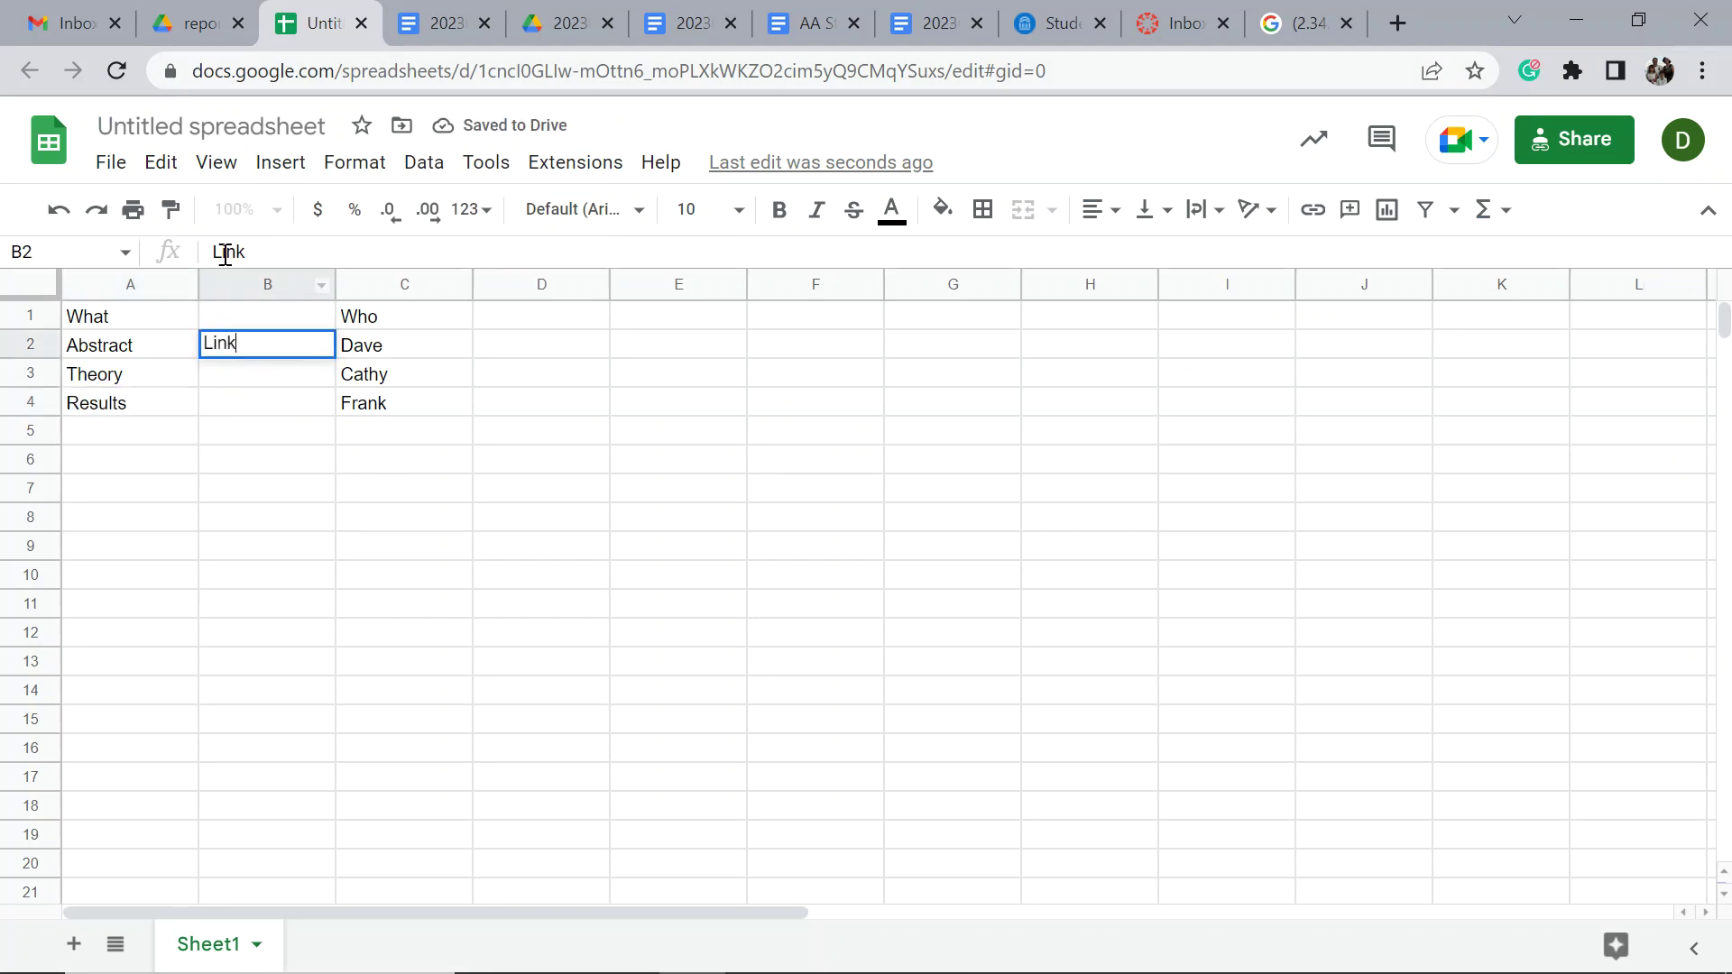
double_click(229, 251)
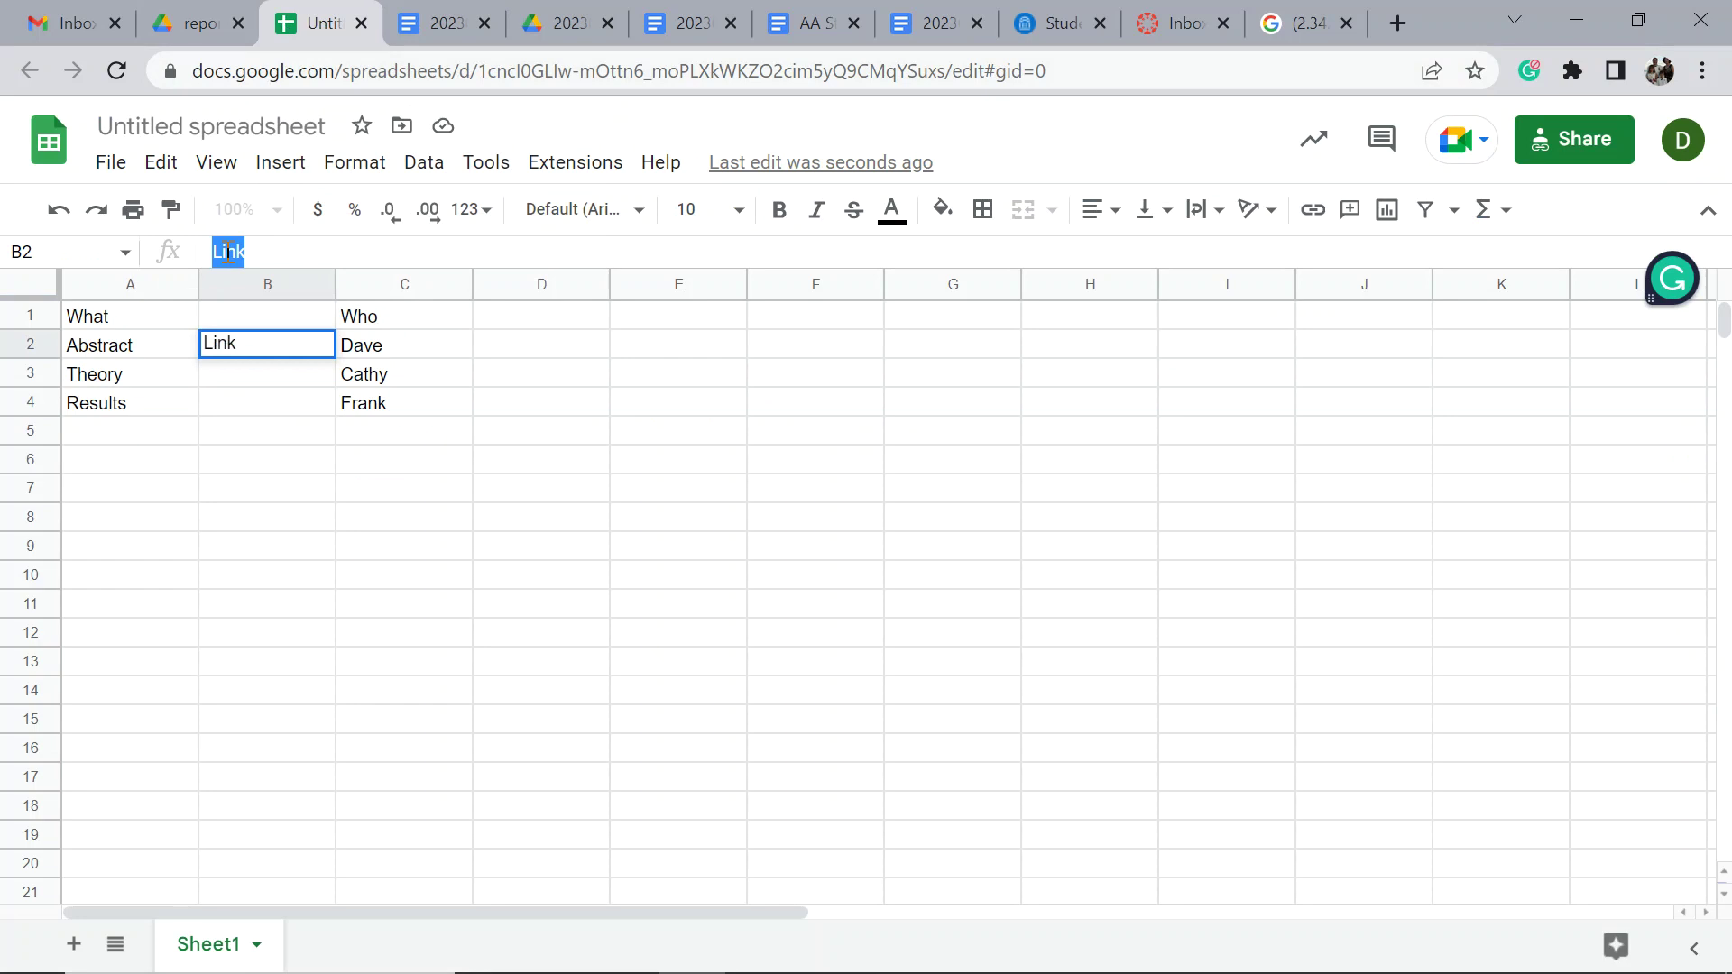
key("ctrl+k")
key("ctrl+v")
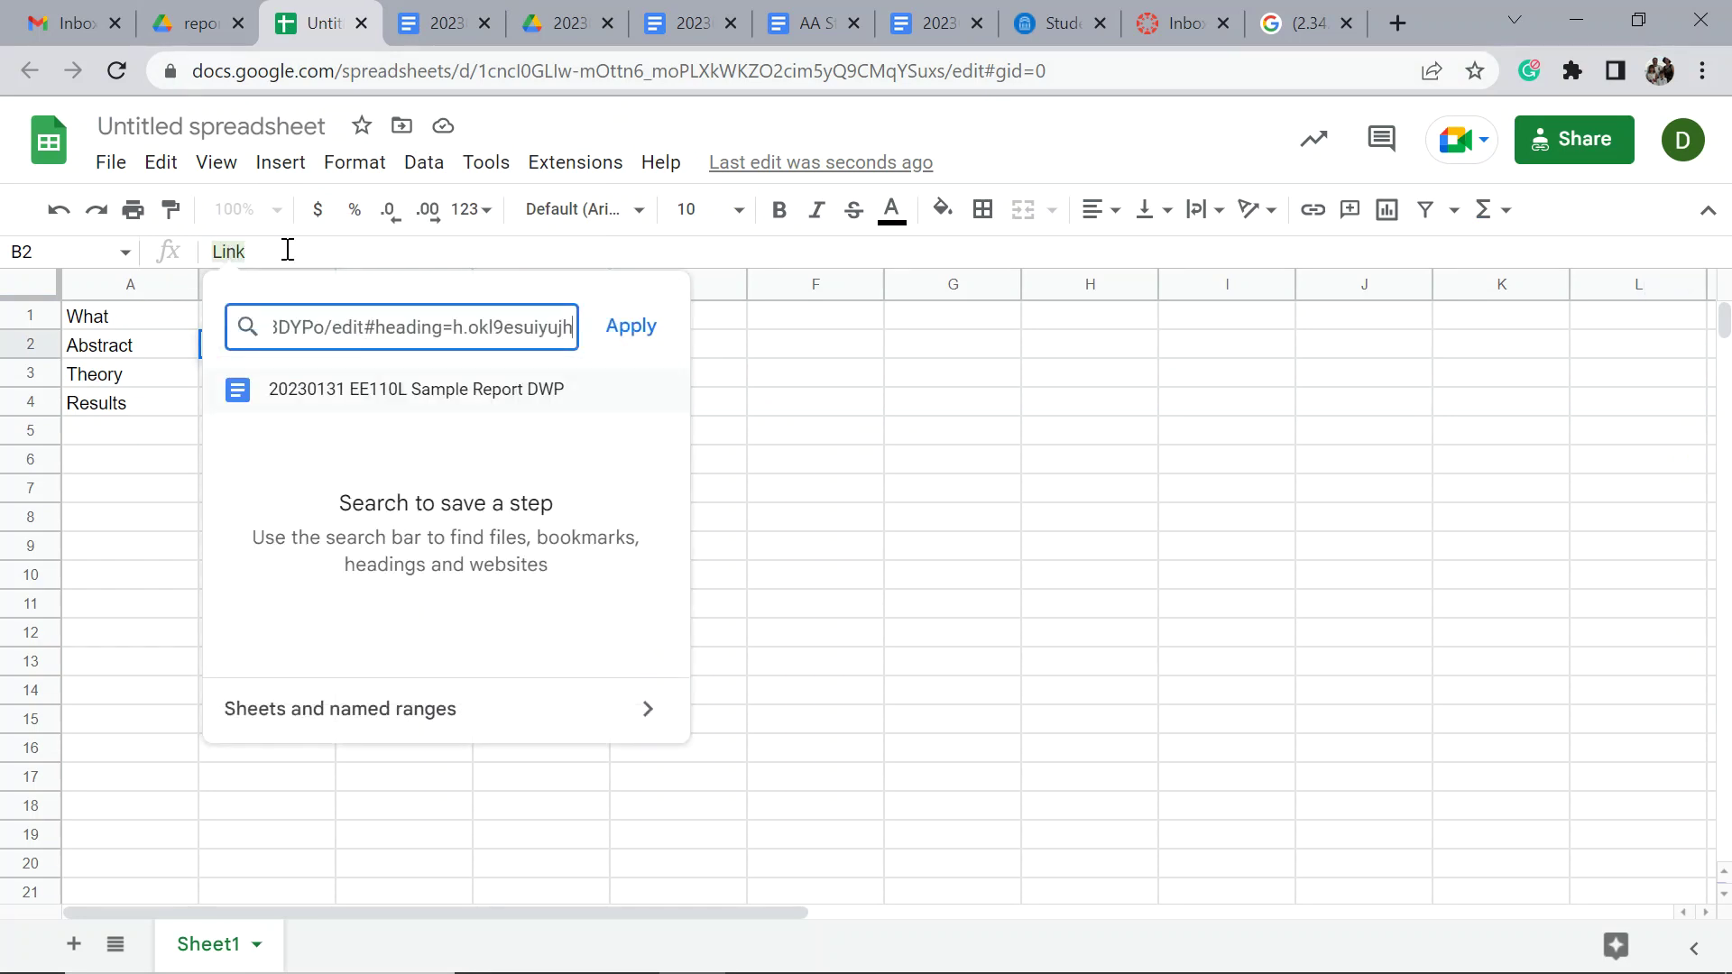
left_click(634, 325)
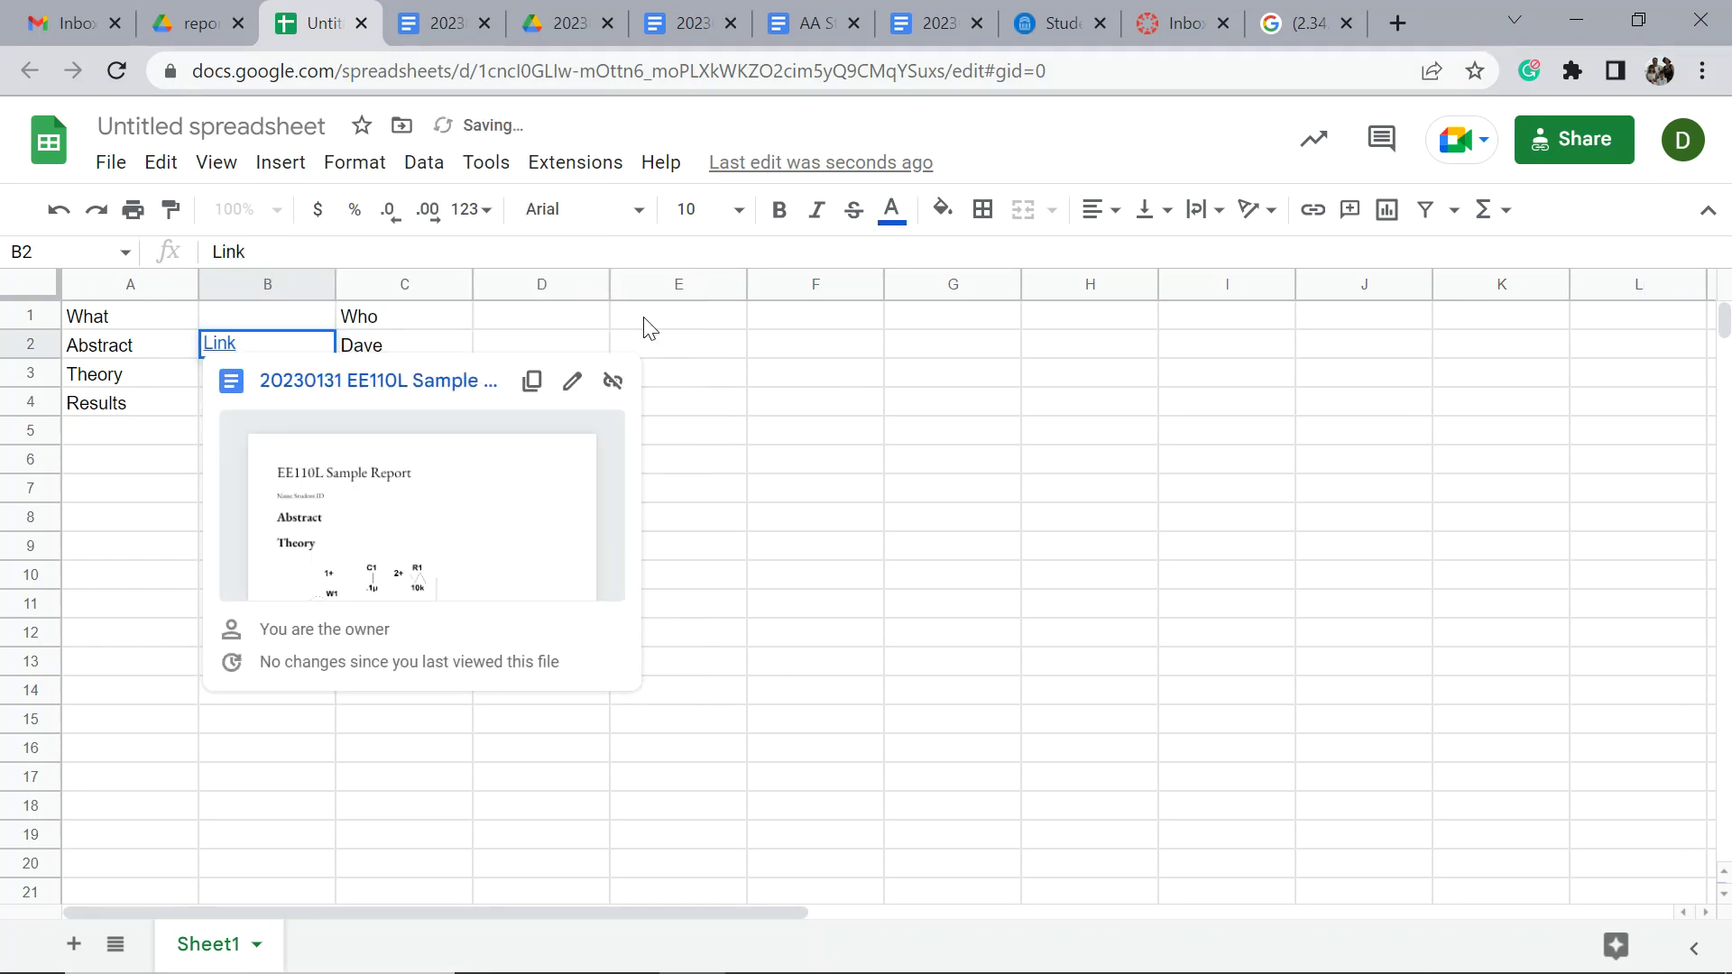
left_click(724, 430)
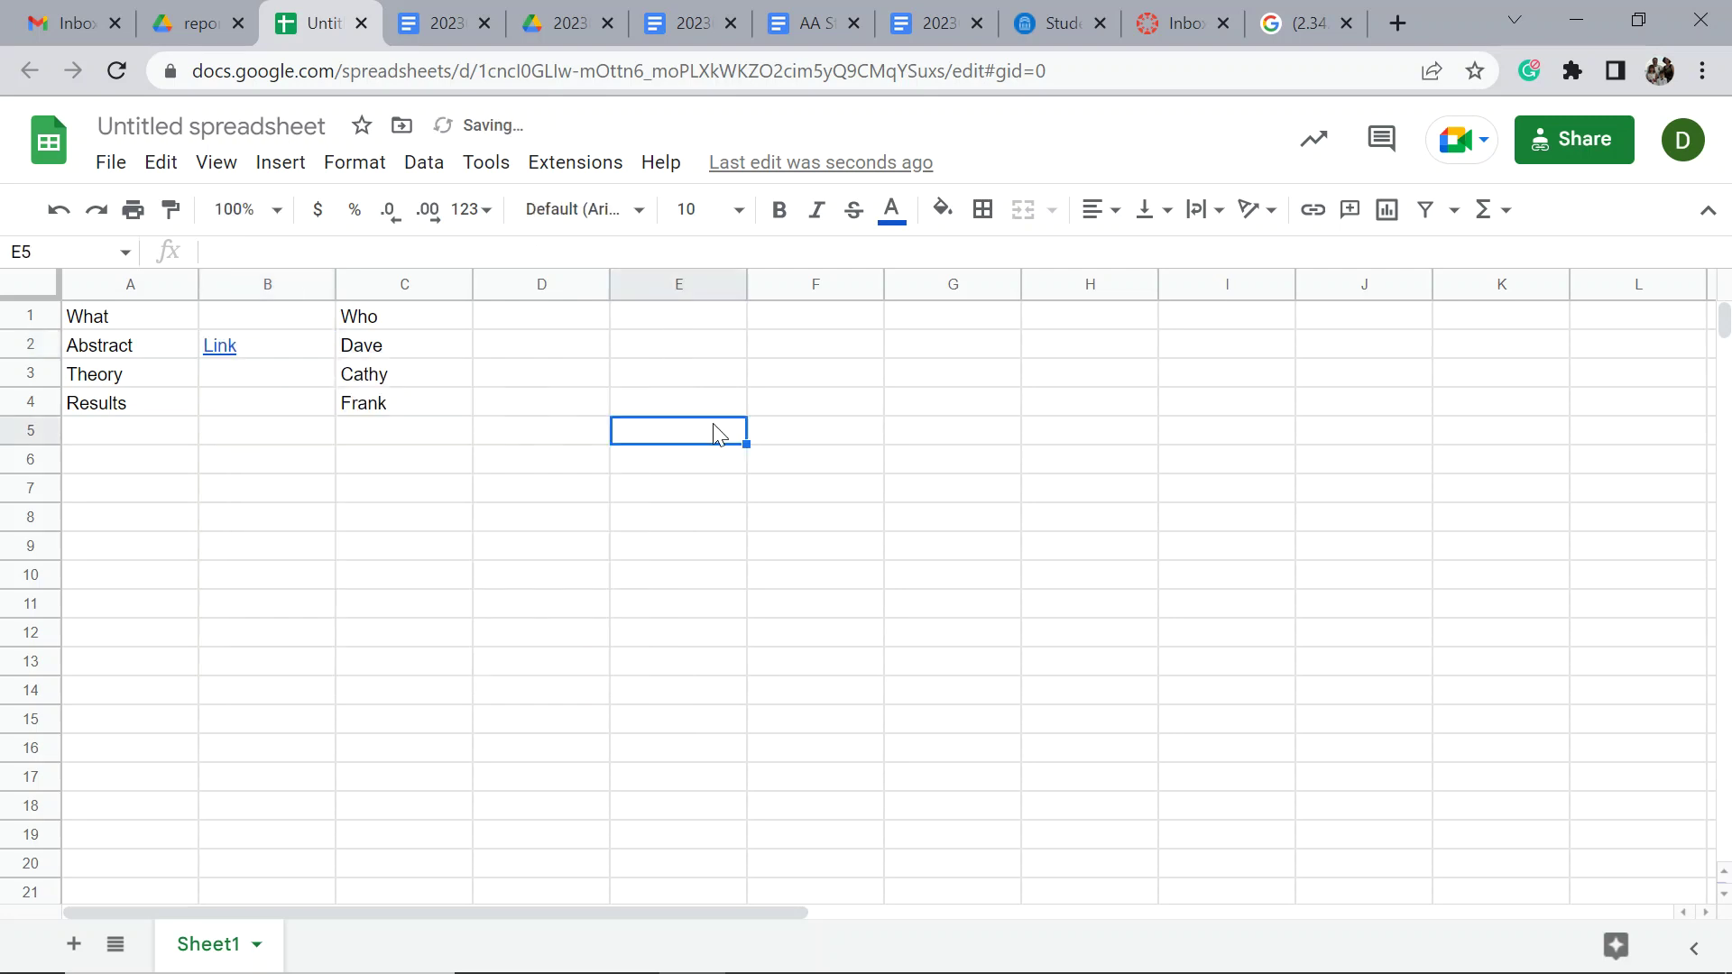
Copy the linked B2 cell into B4 beside Results.
left_click(282, 354)
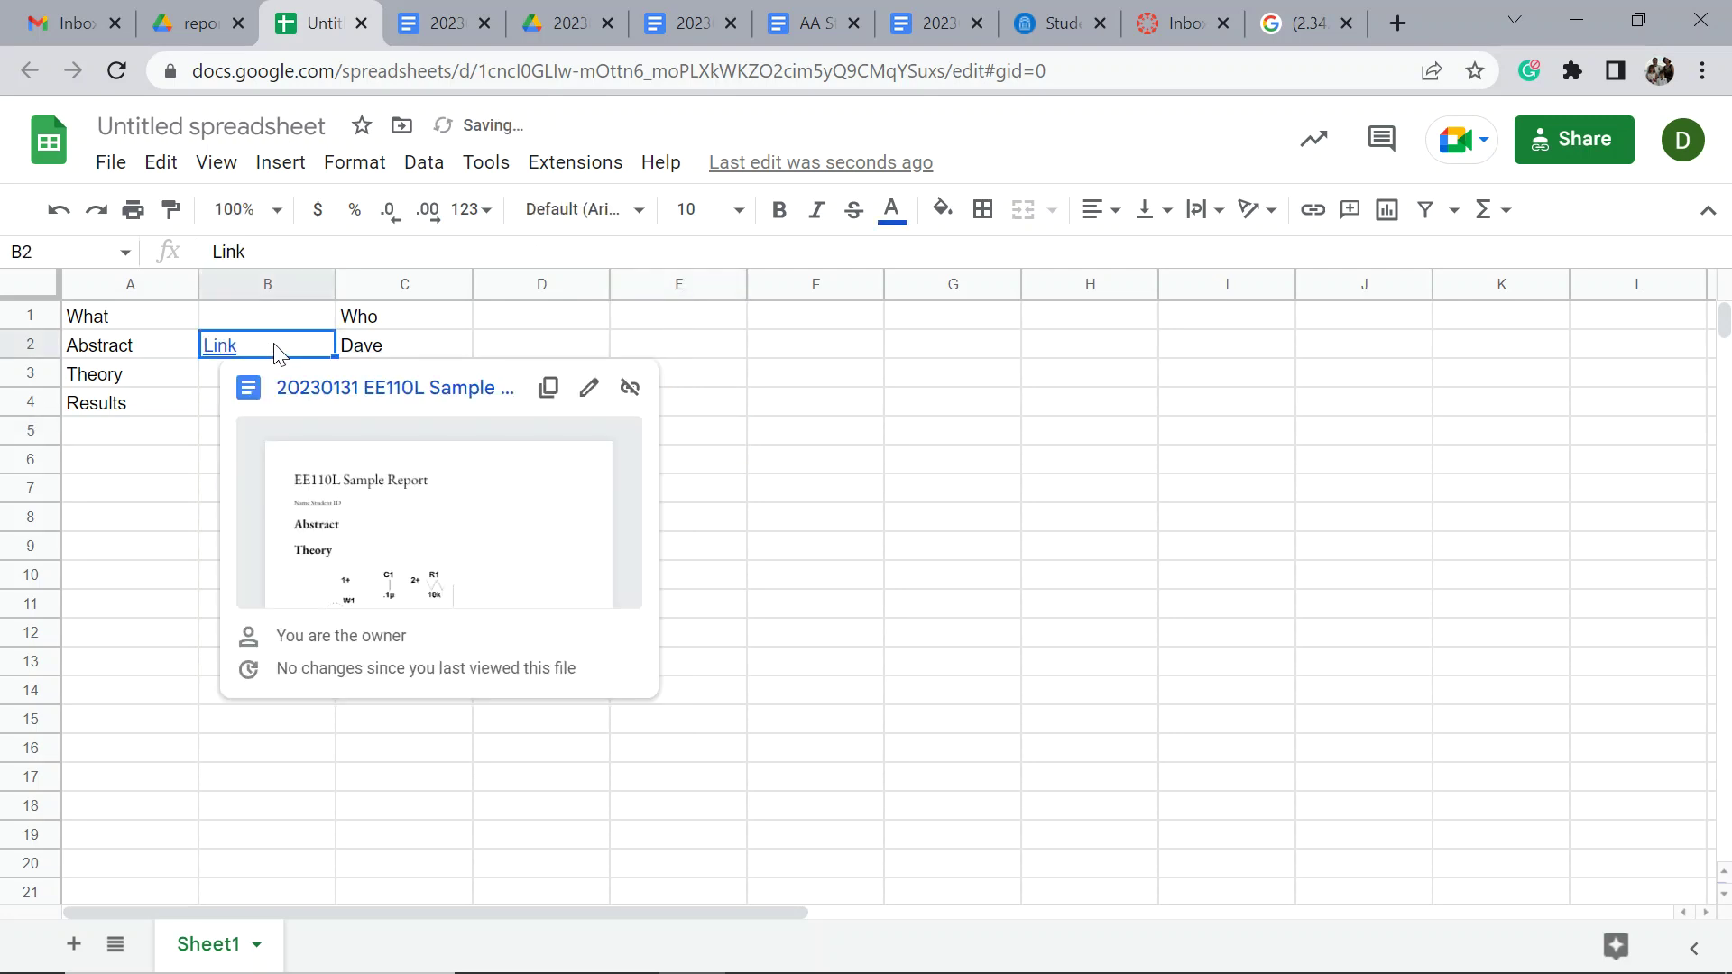
key("ctrl+c")
left_click(140, 546)
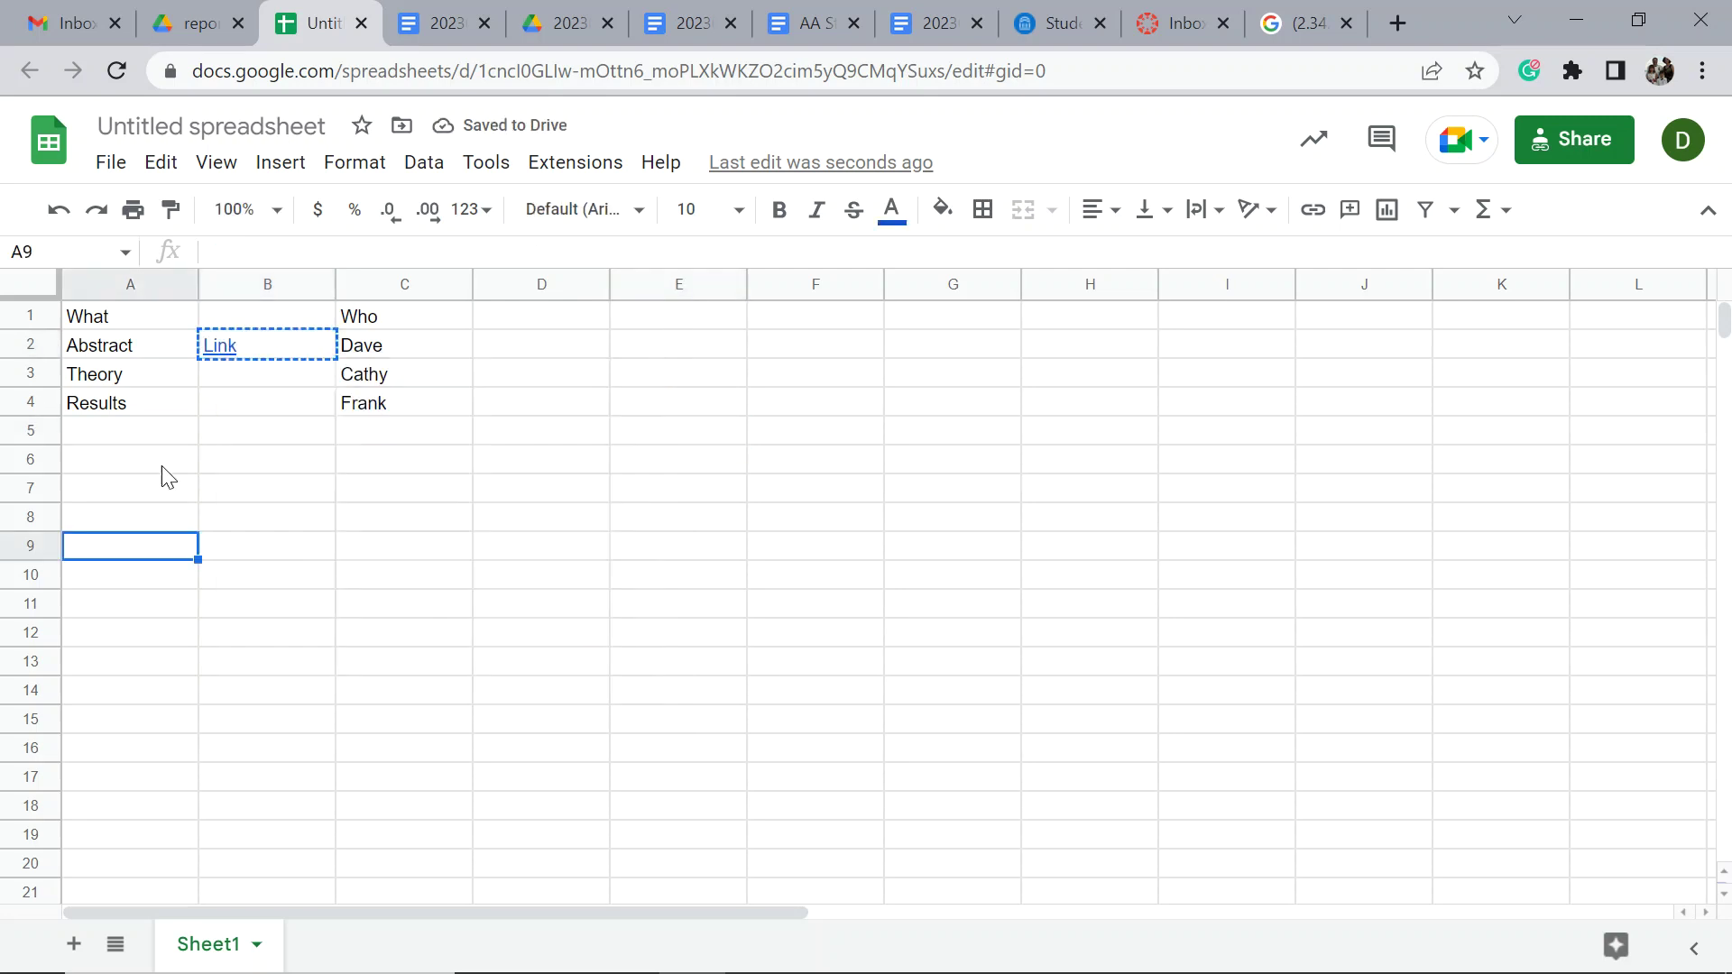
left_click(263, 413)
key("ctrl+v")
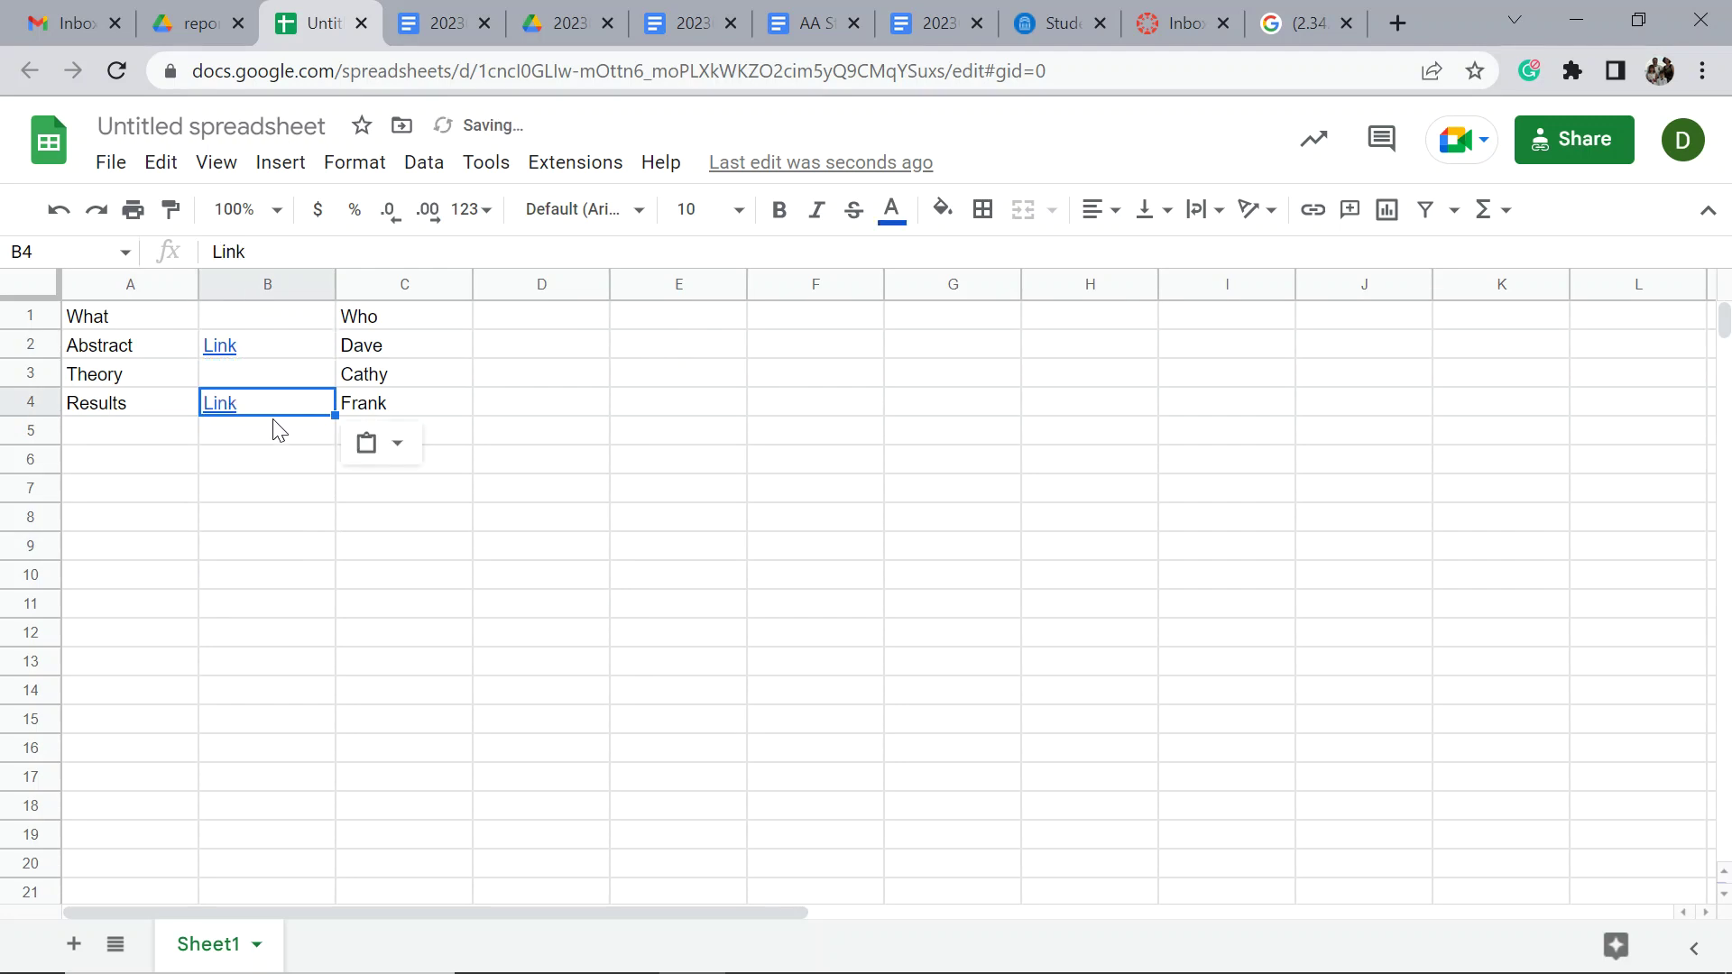
left_click(522, 327)
Add the 'Statues' heading in D1 and fill D2 red.
type("St")
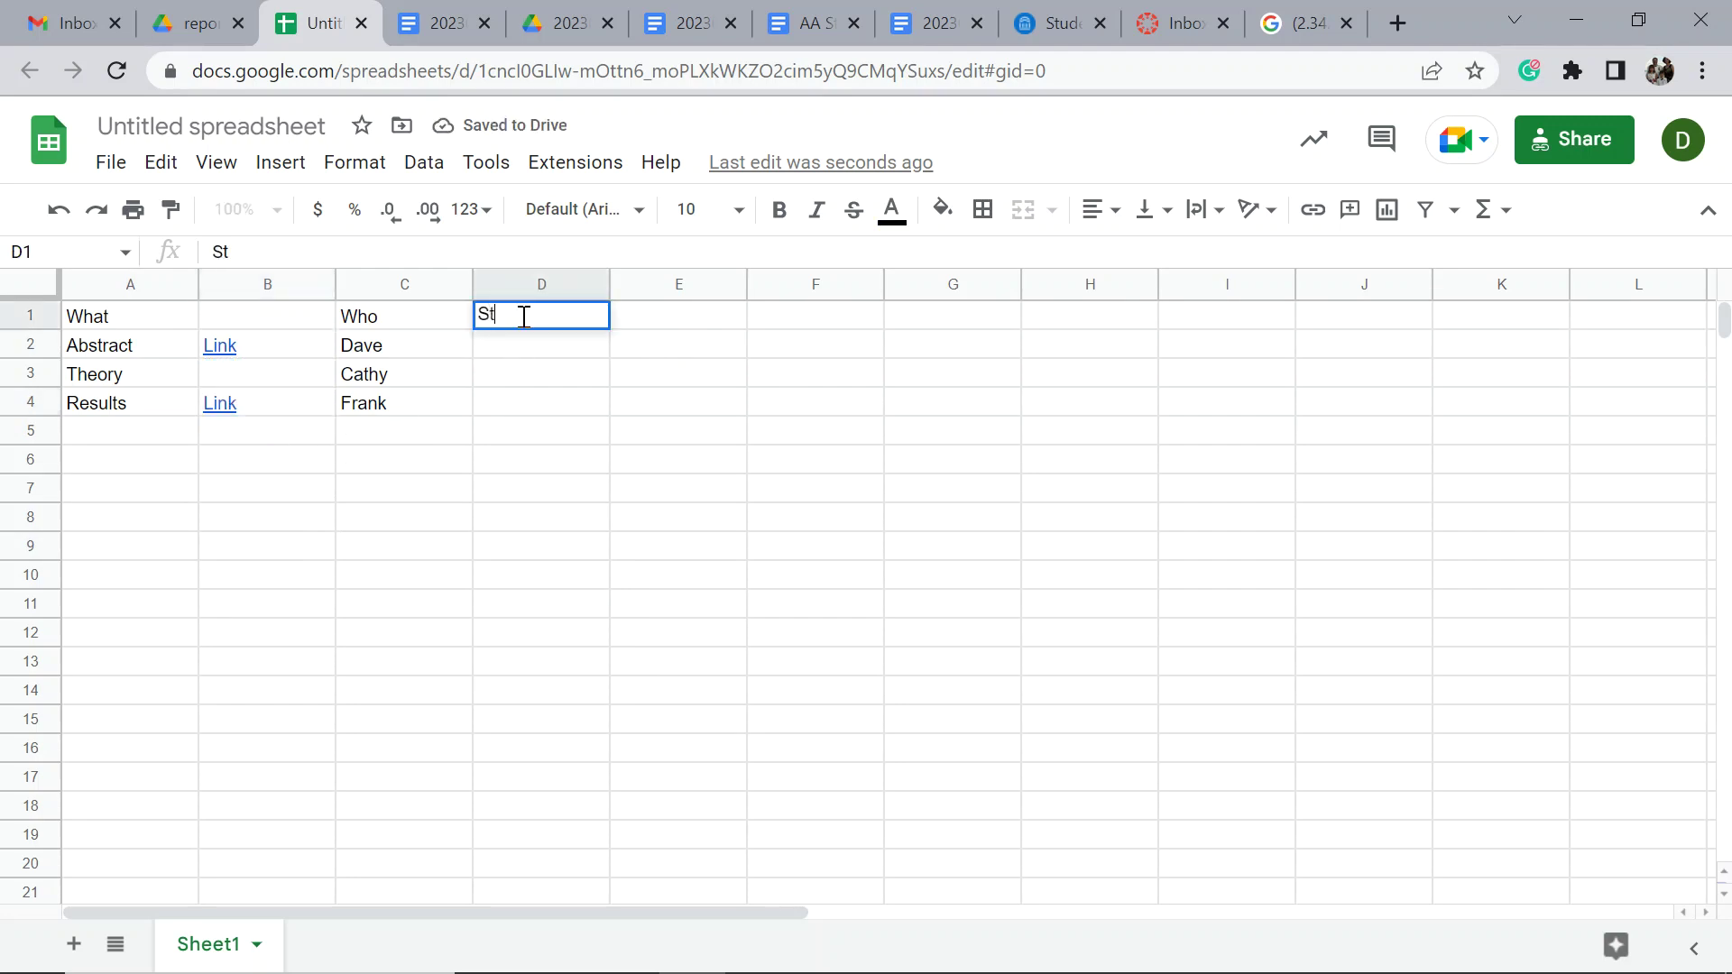
type("a")
type("tues")
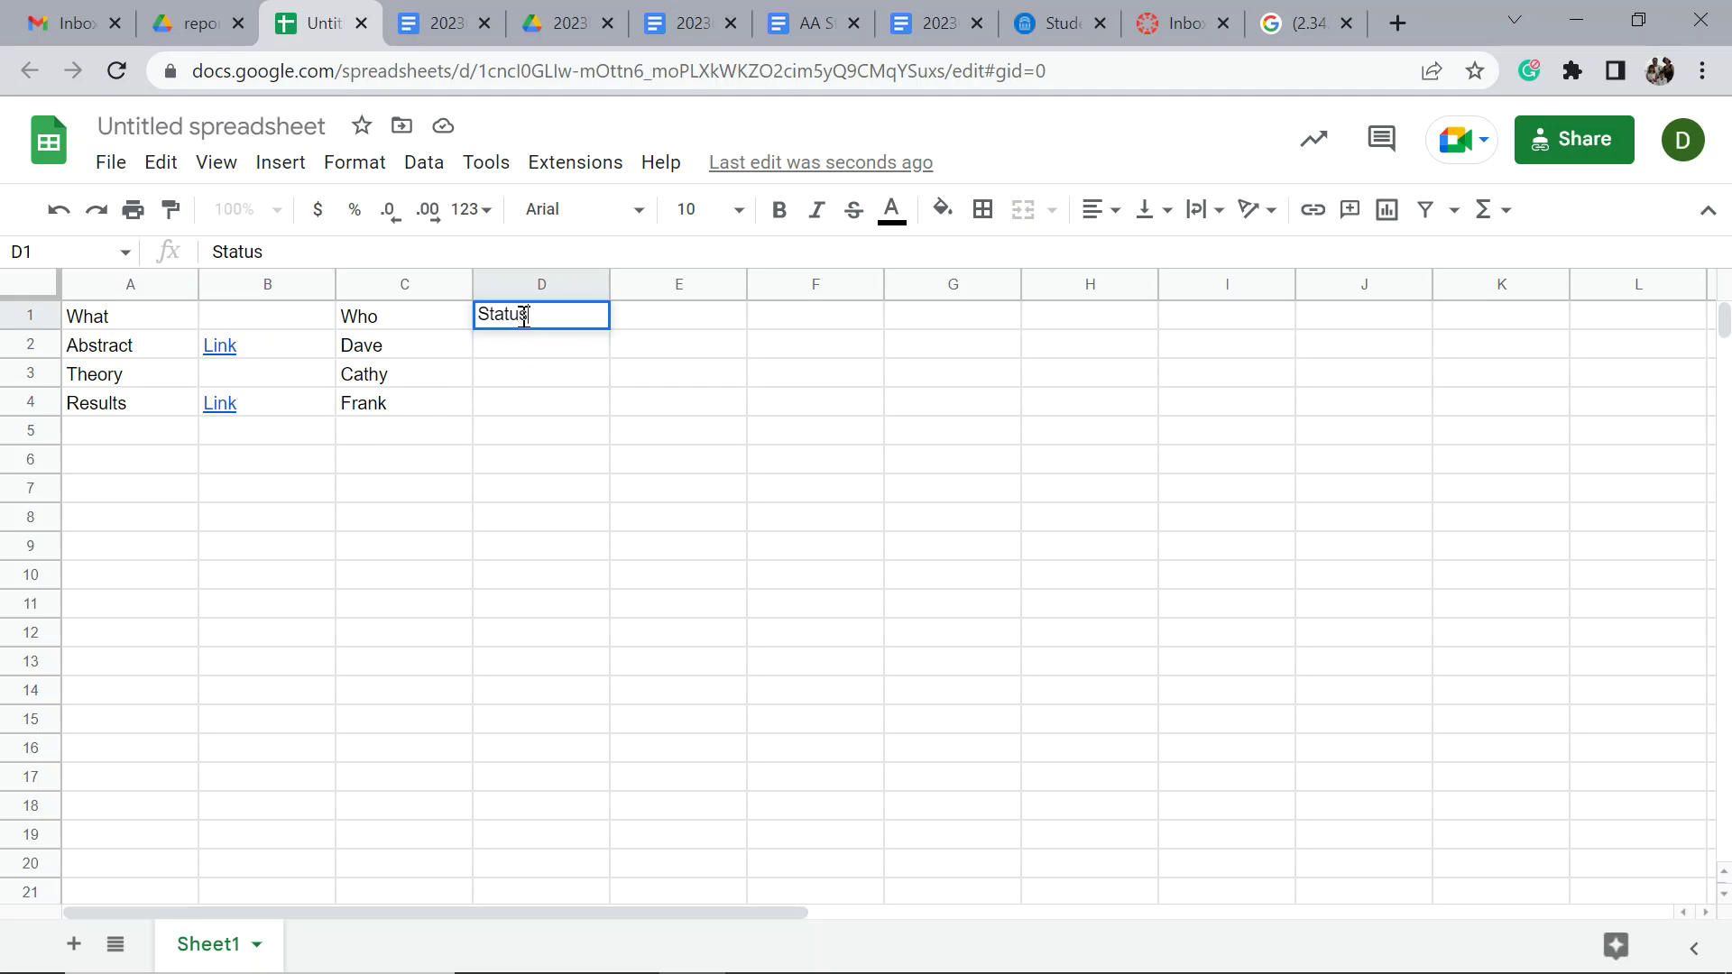
key("Return")
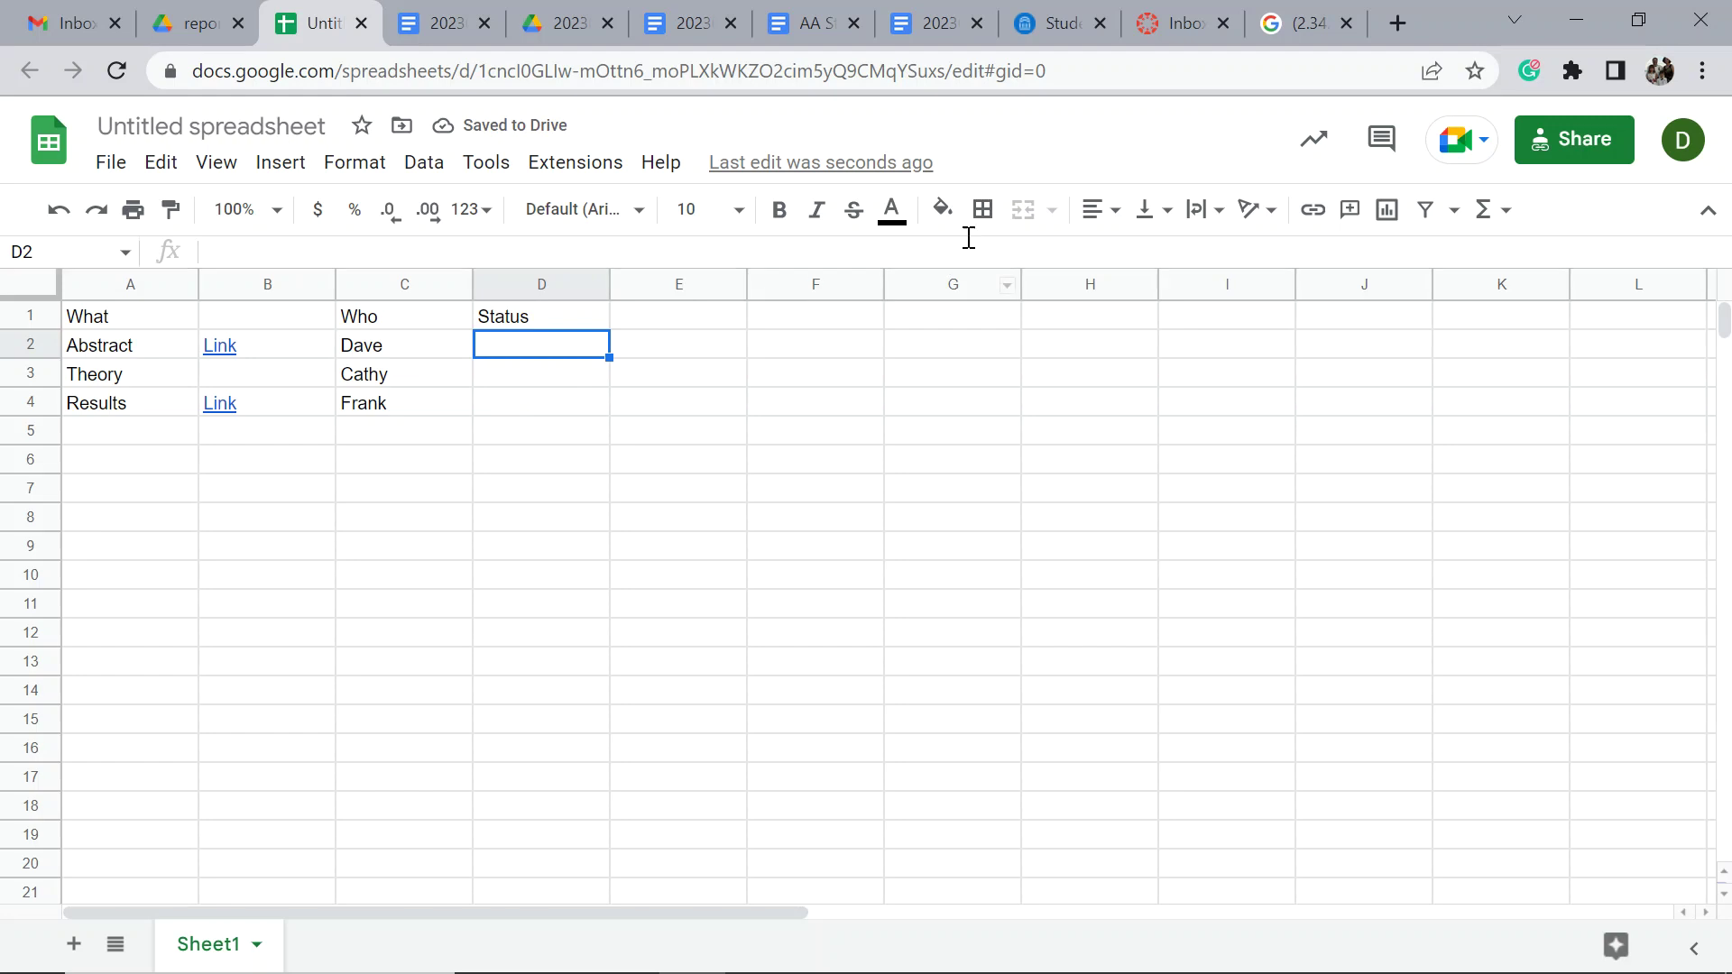
left_click(943, 214)
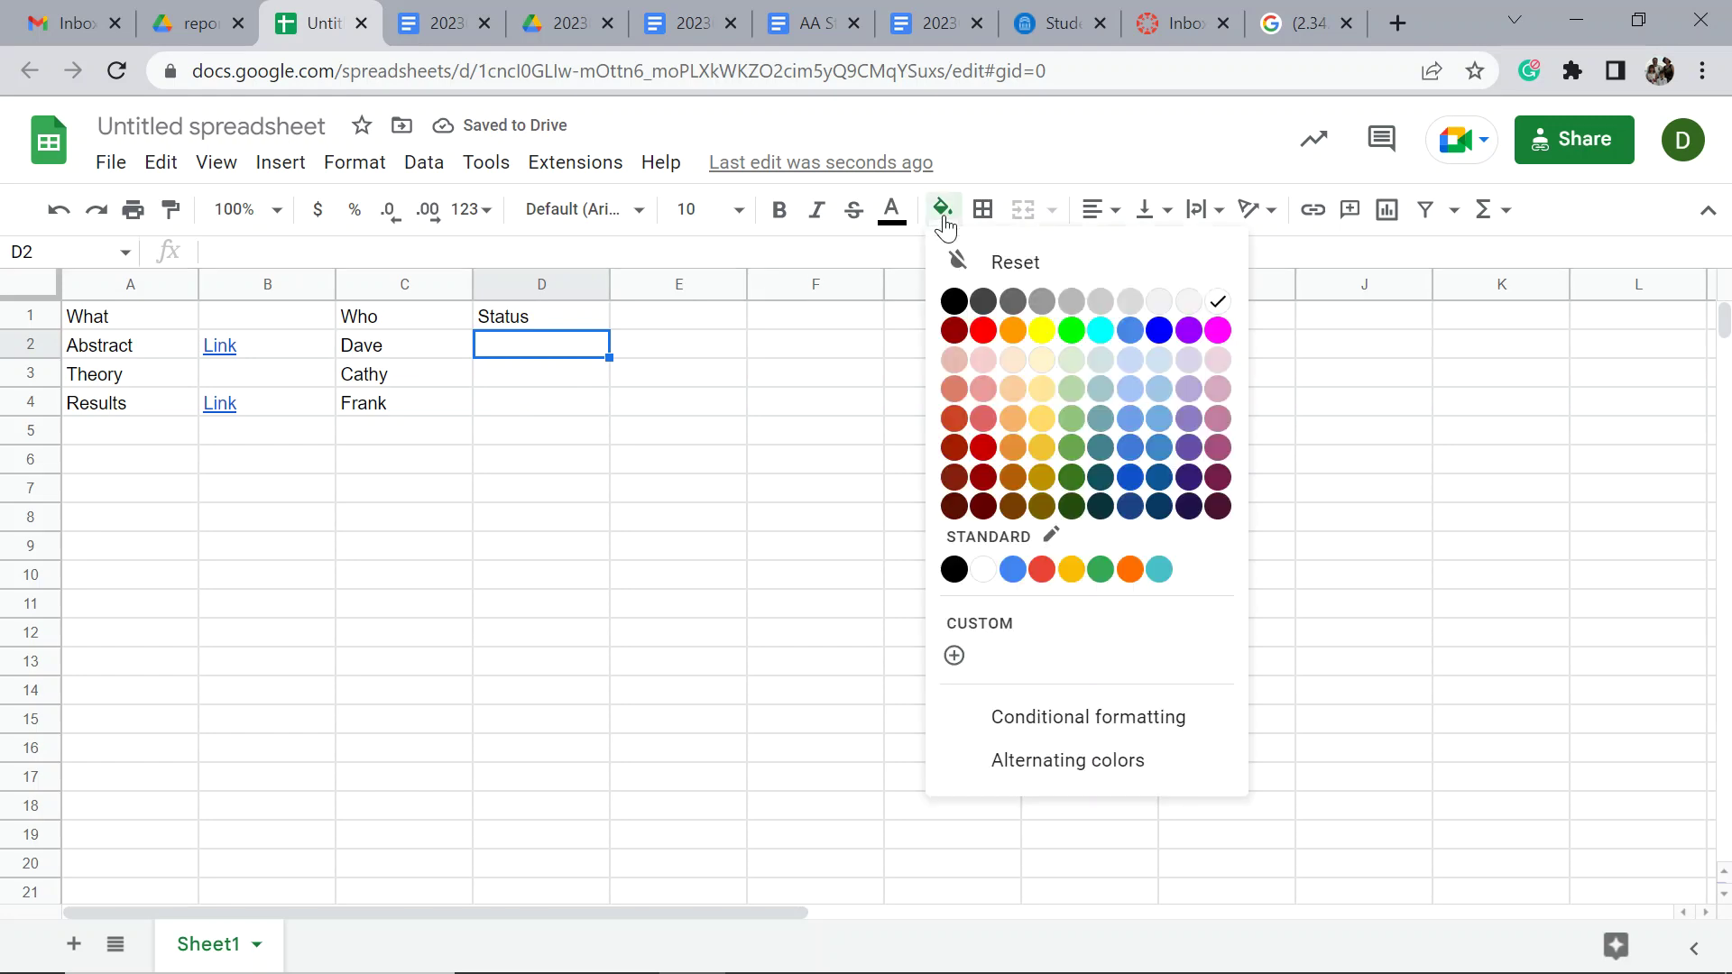
left_click(983, 331)
left_click(982, 327)
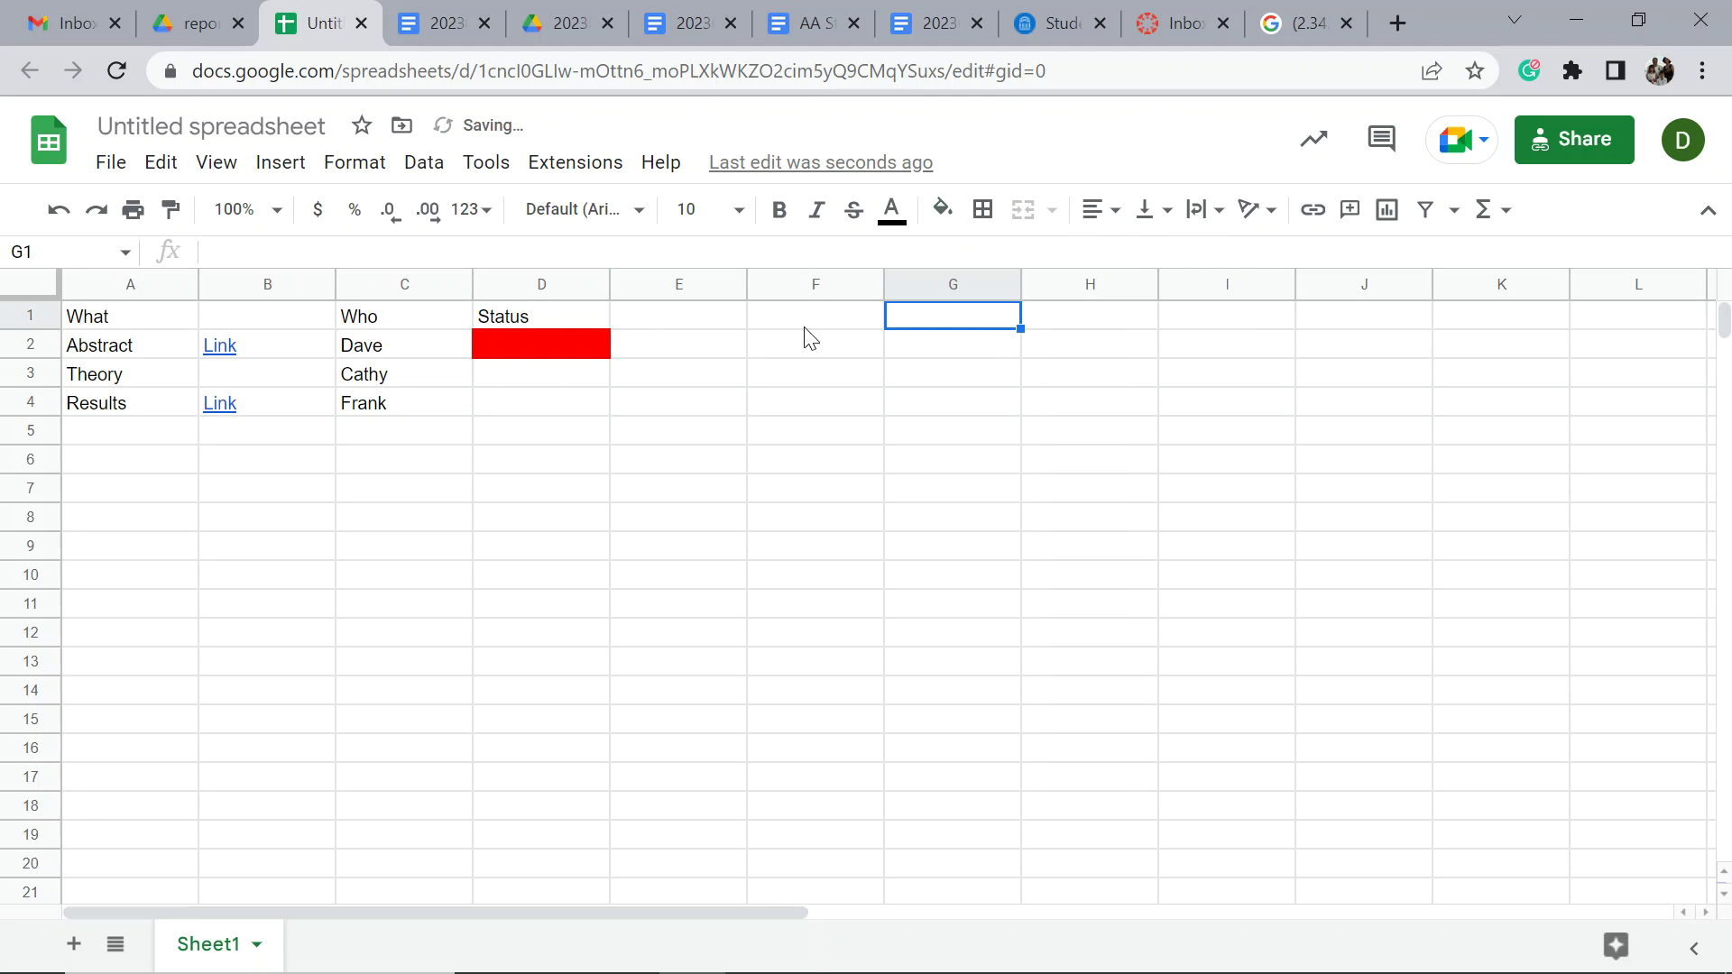
Fill D3 beside Theory bright green and D4 beside Results yellow.
left_click(583, 379)
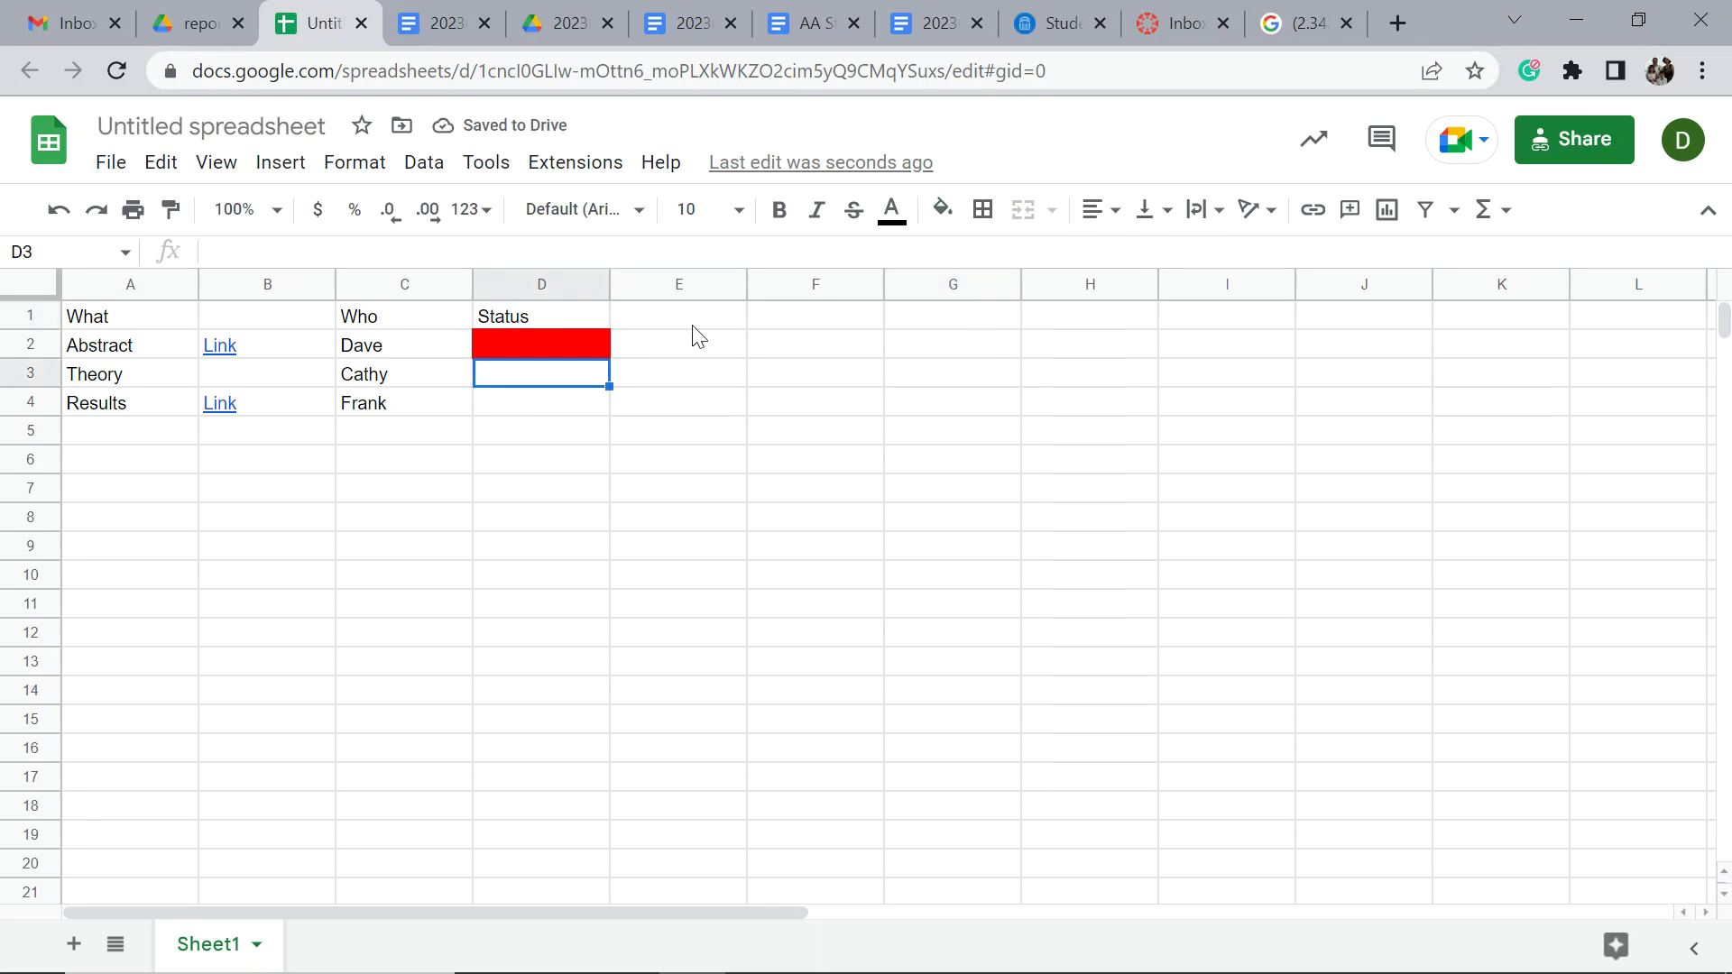
left_click(942, 210)
left_click(1071, 330)
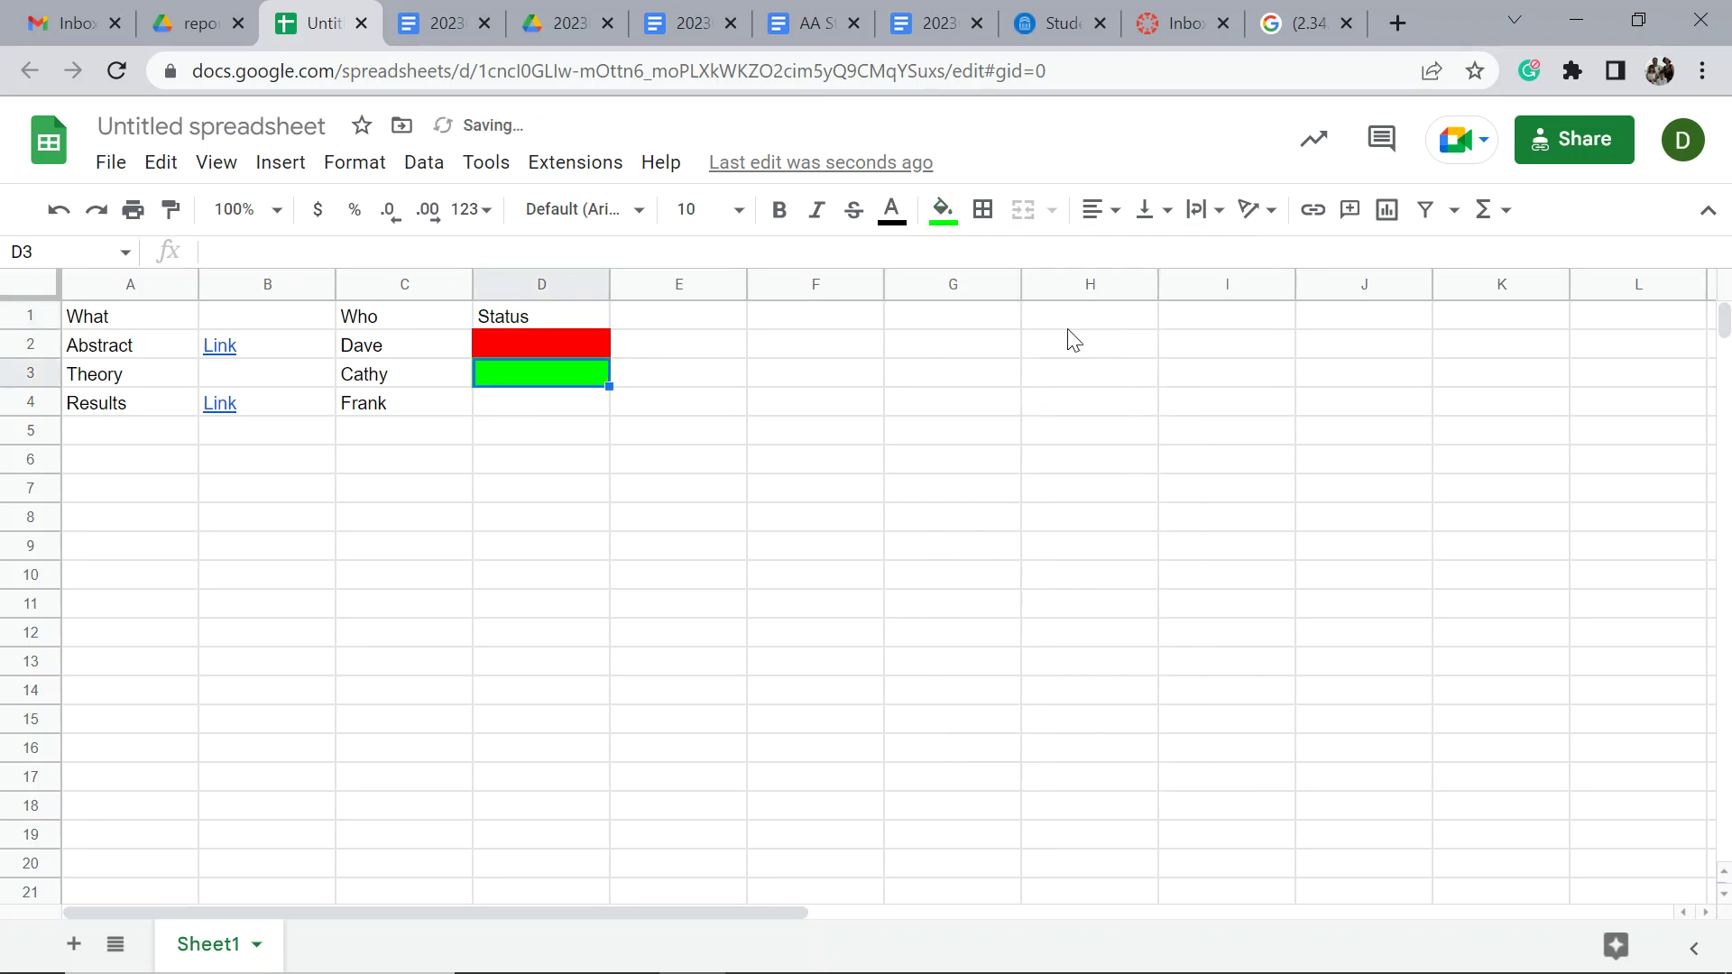
left_click(539, 413)
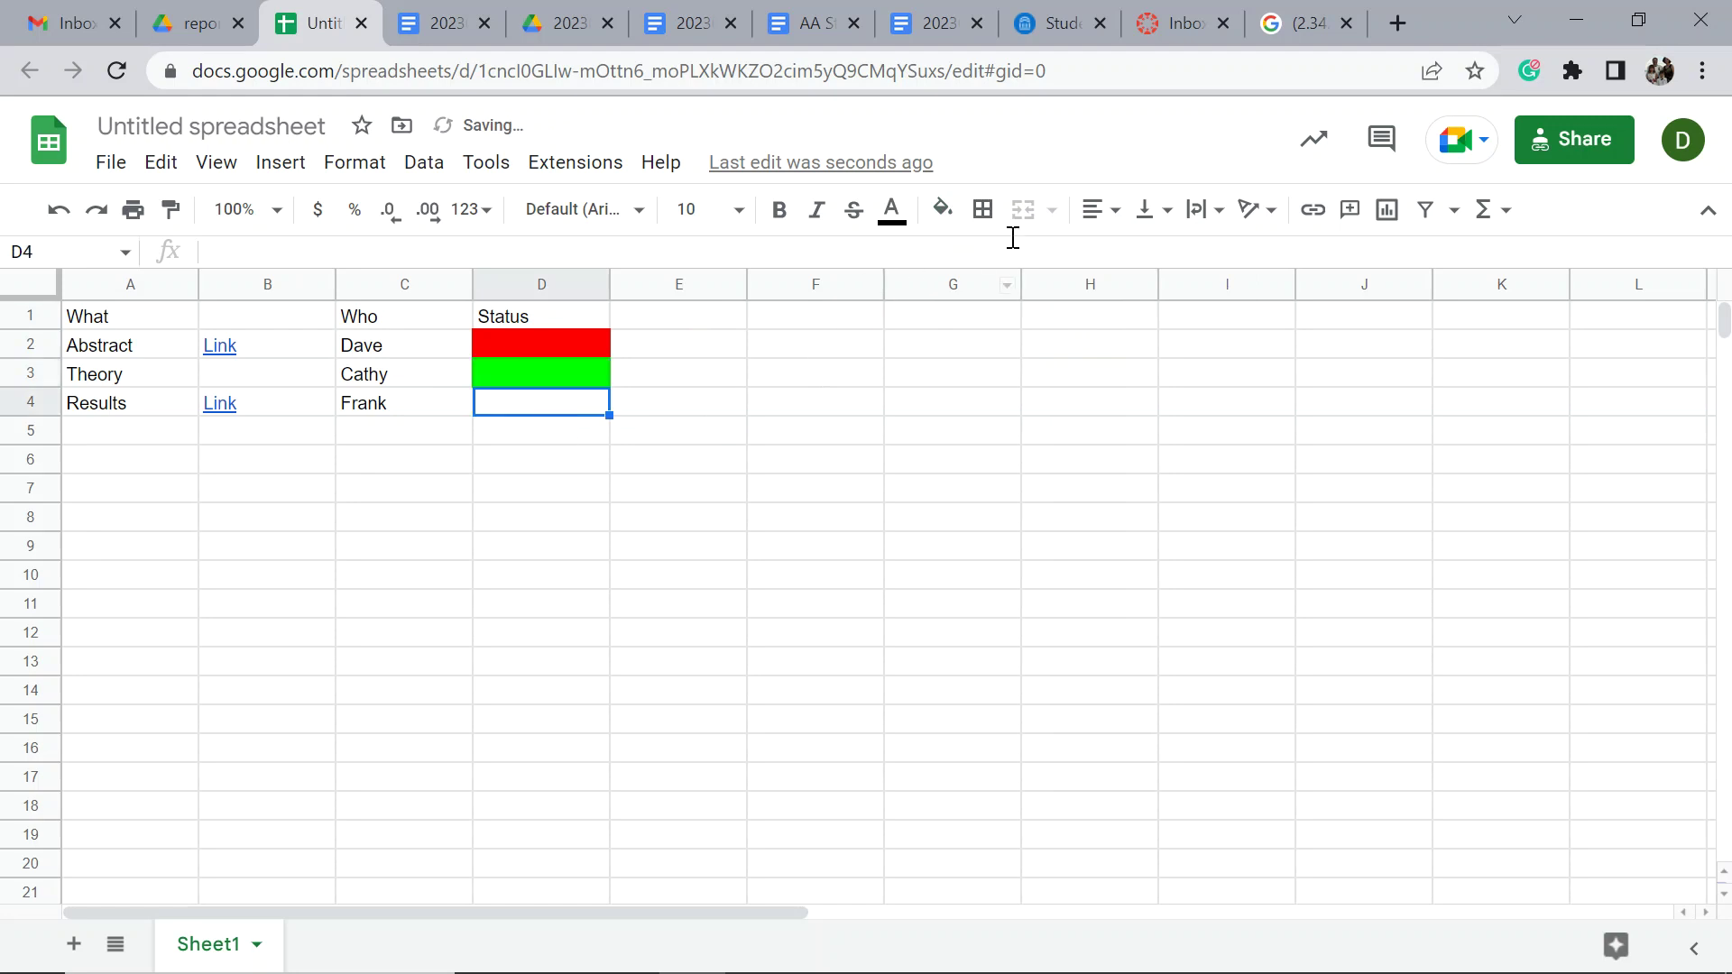
left_click(941, 213)
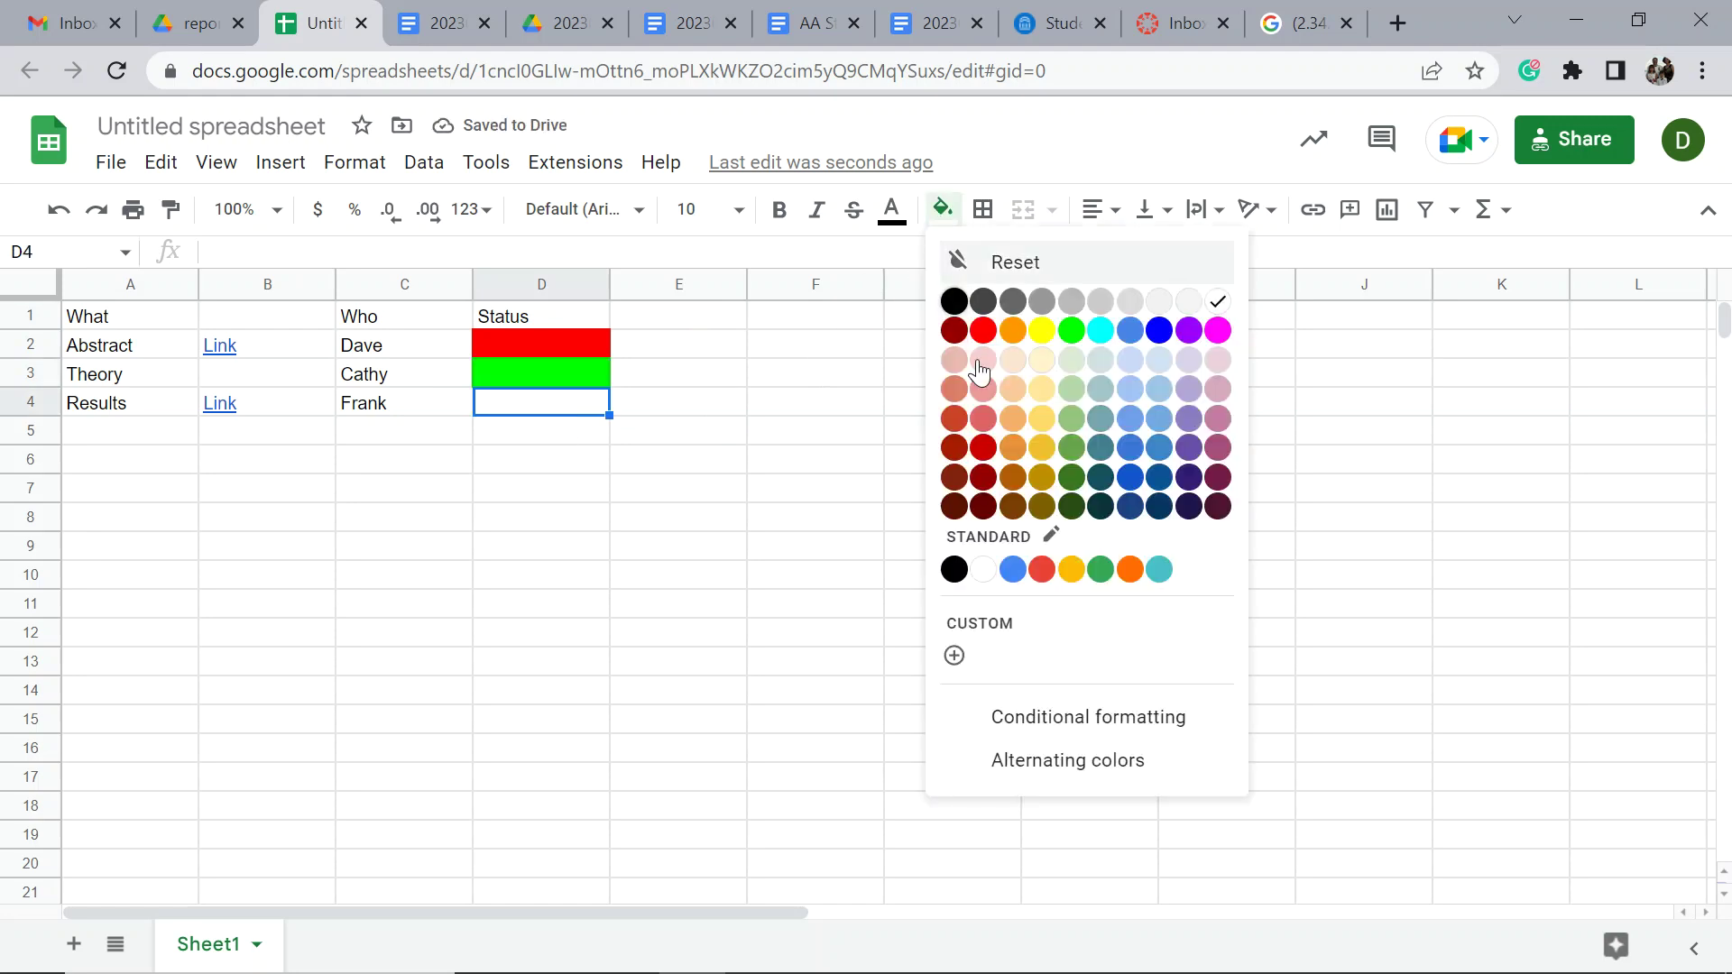
left_click(1044, 341)
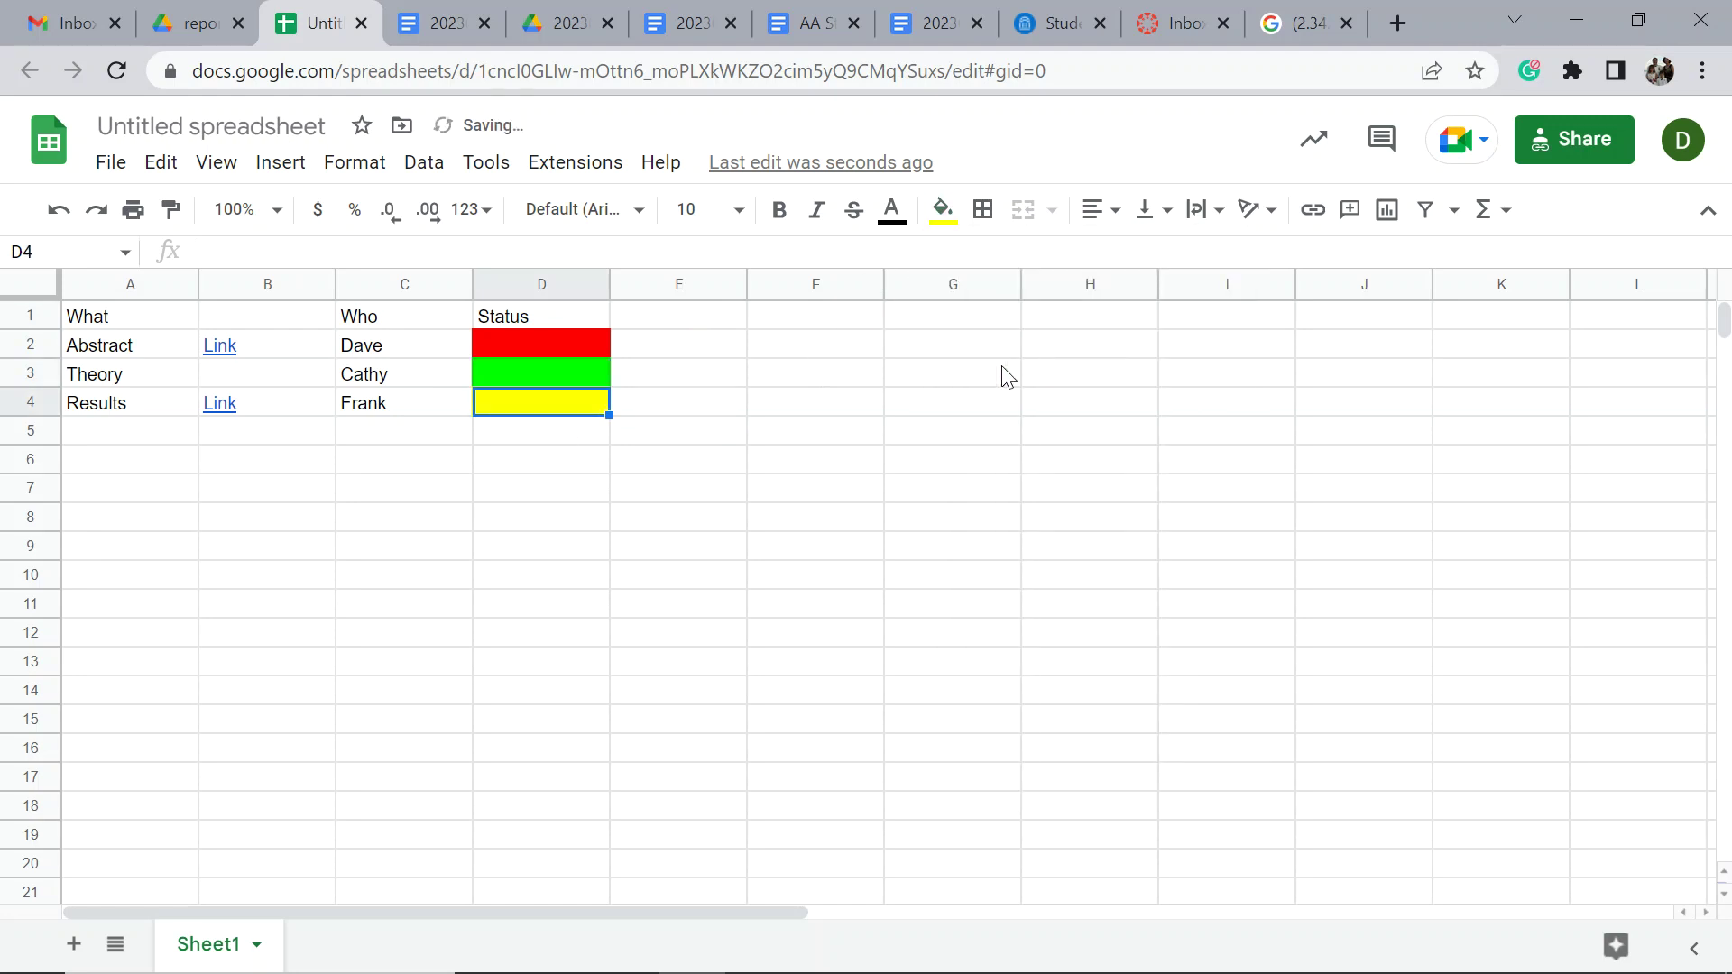
left_click(933, 523)
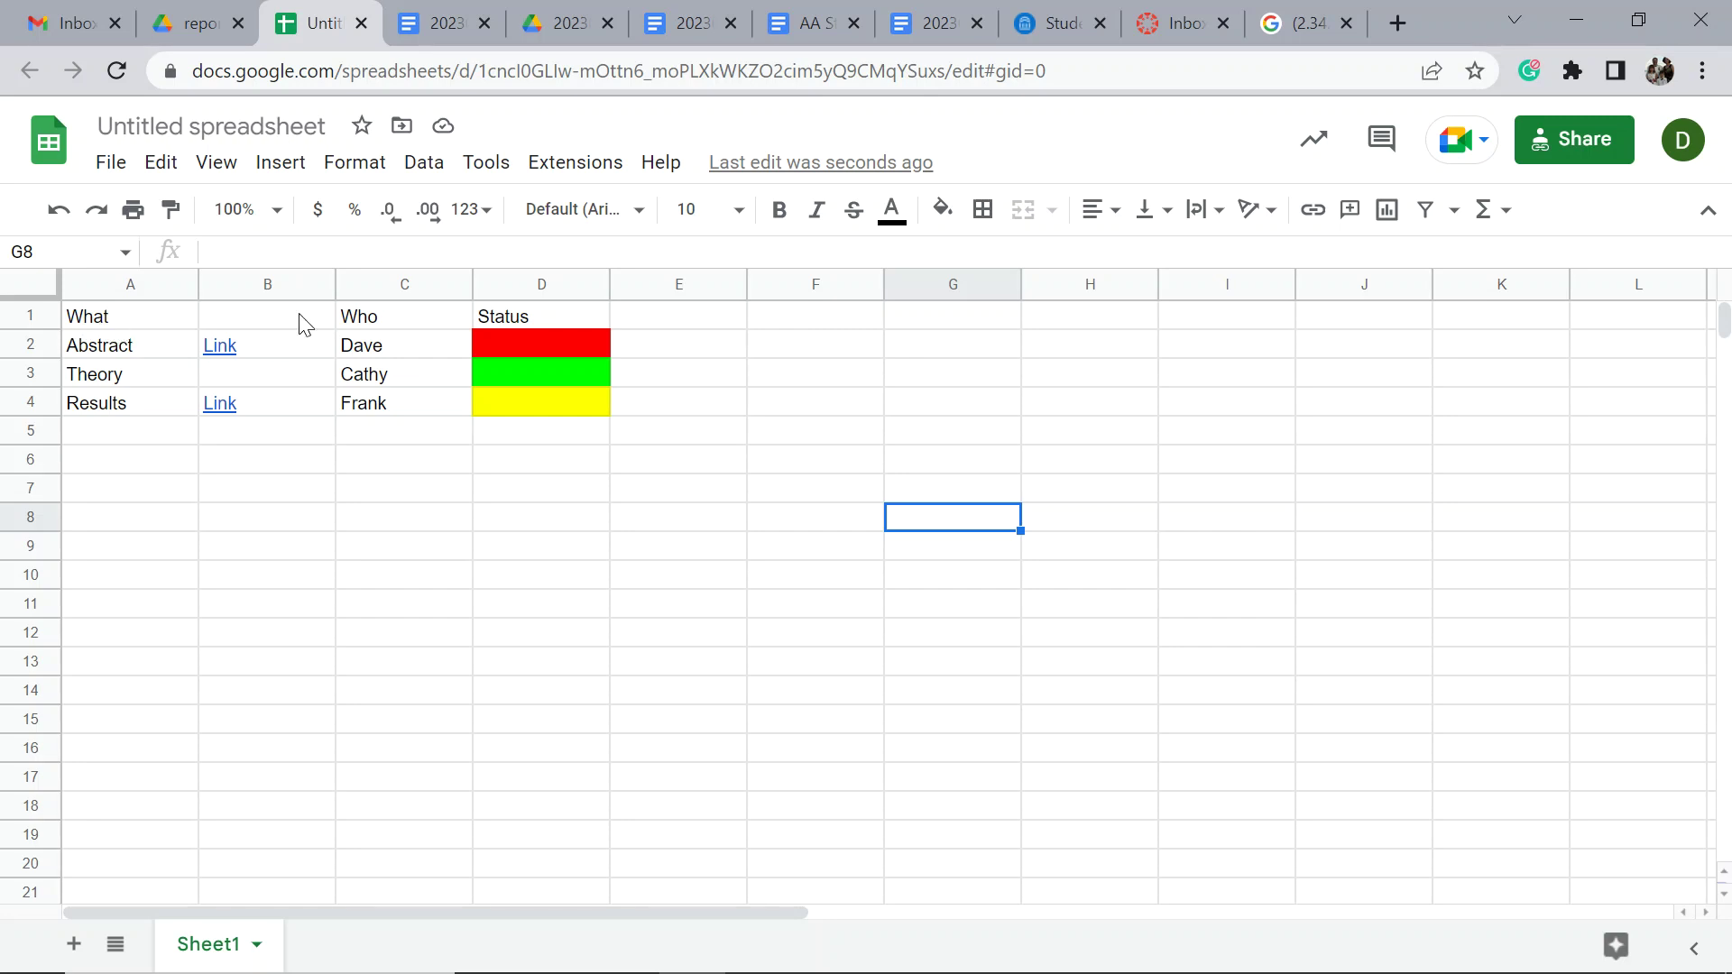
Enter Link as the heading of column B in cell B1.
left_click(269, 327)
type("Link")
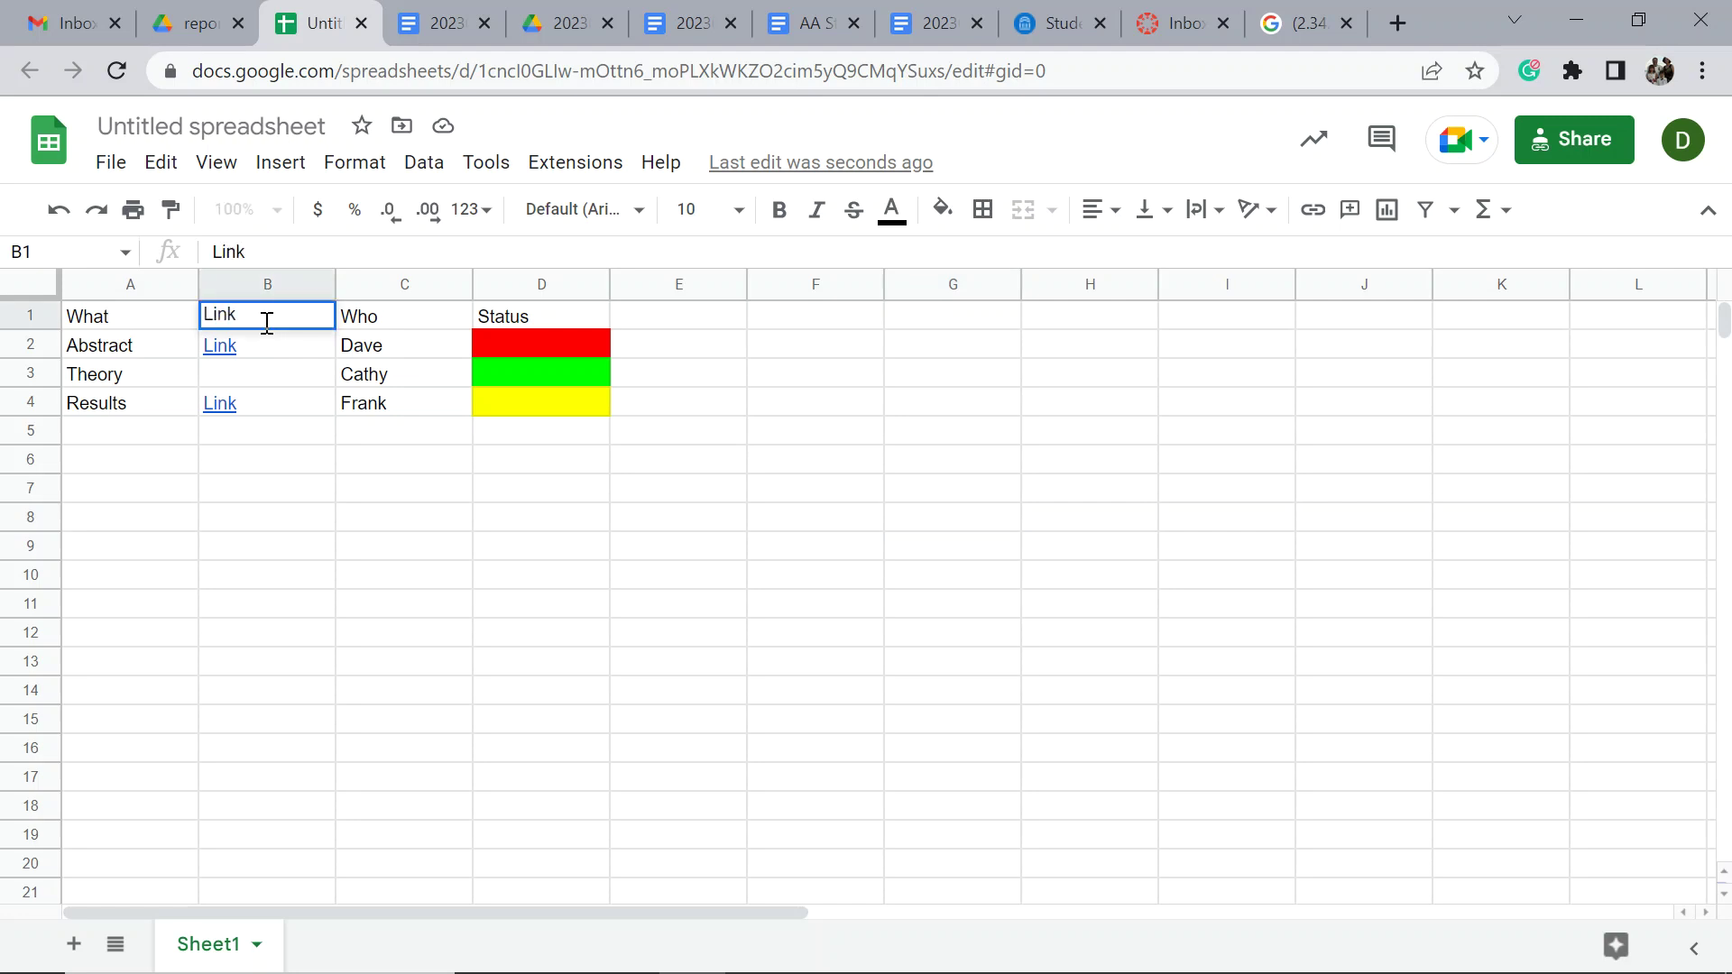
key("Return")
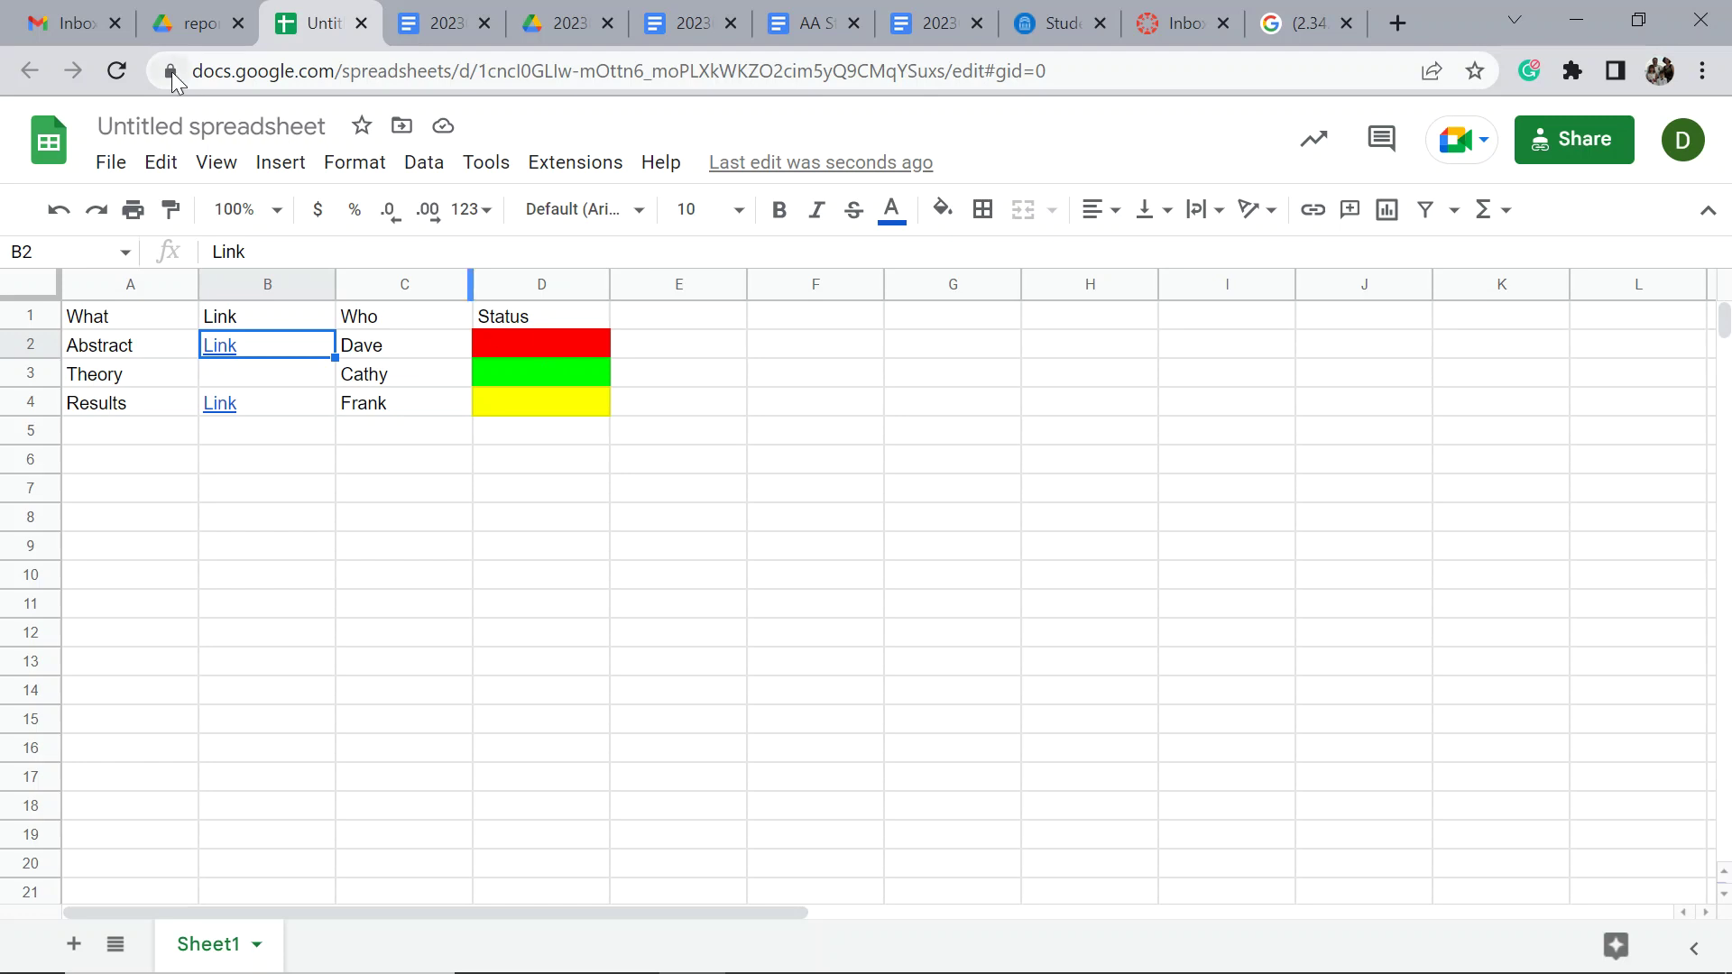
From the Gmail inbox, launch Google Calendar through the Google apps grid.
left_click(78, 31)
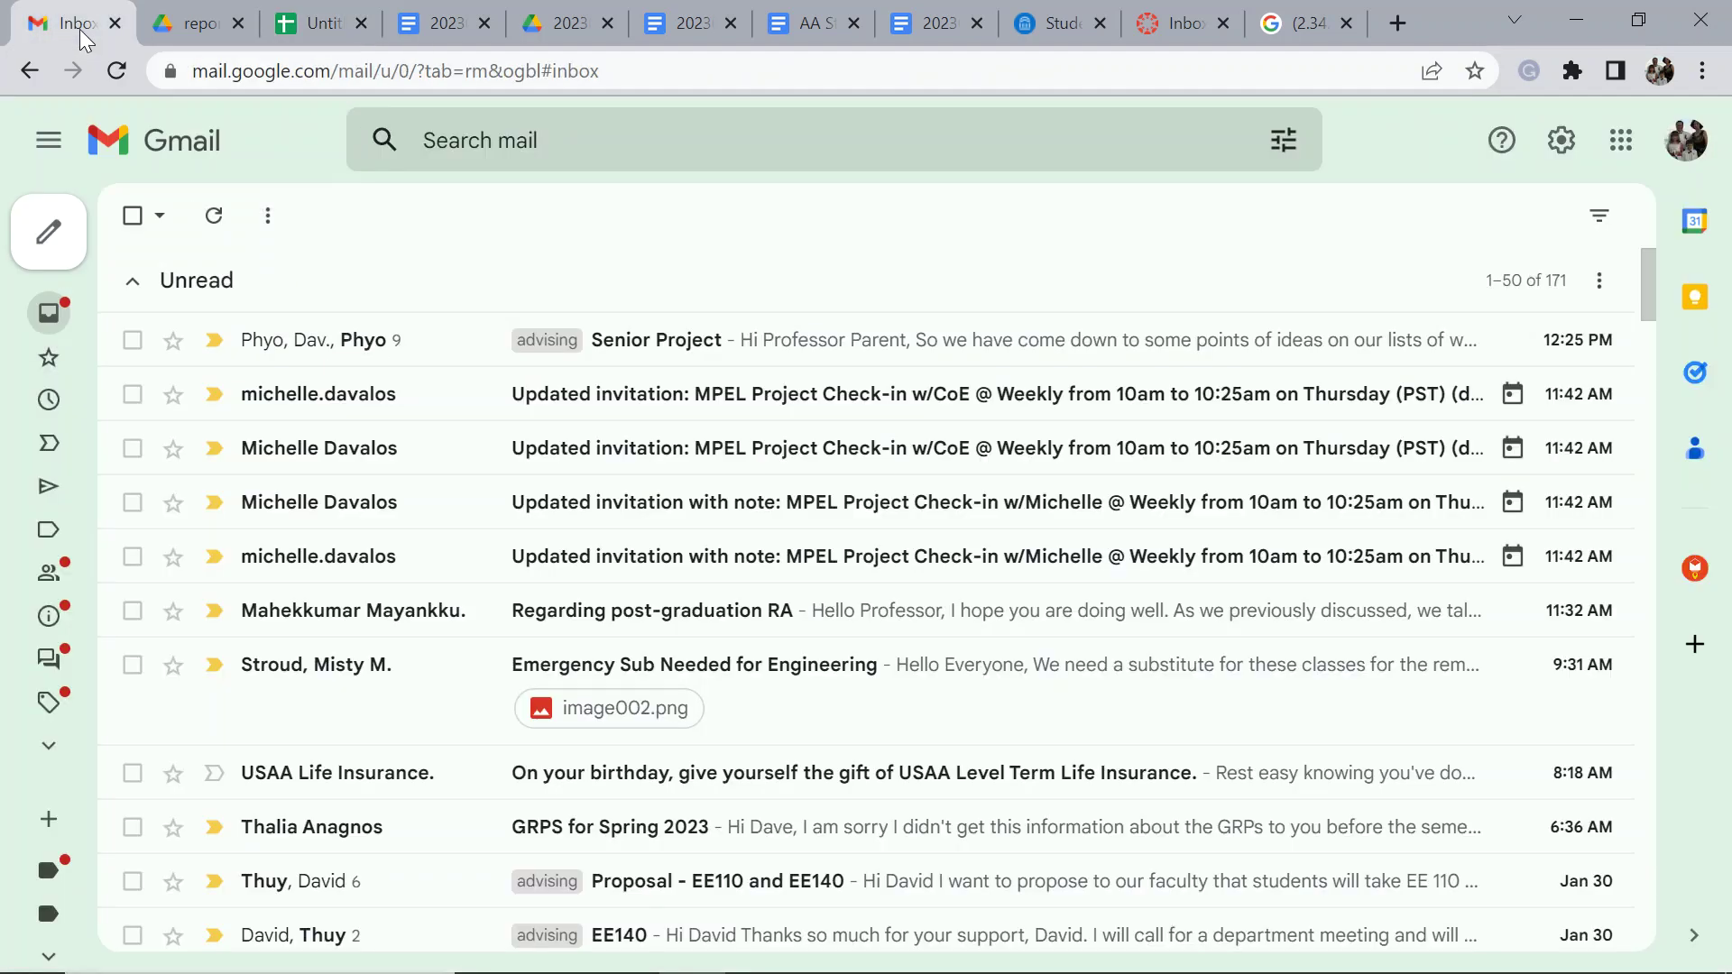
left_click(1621, 140)
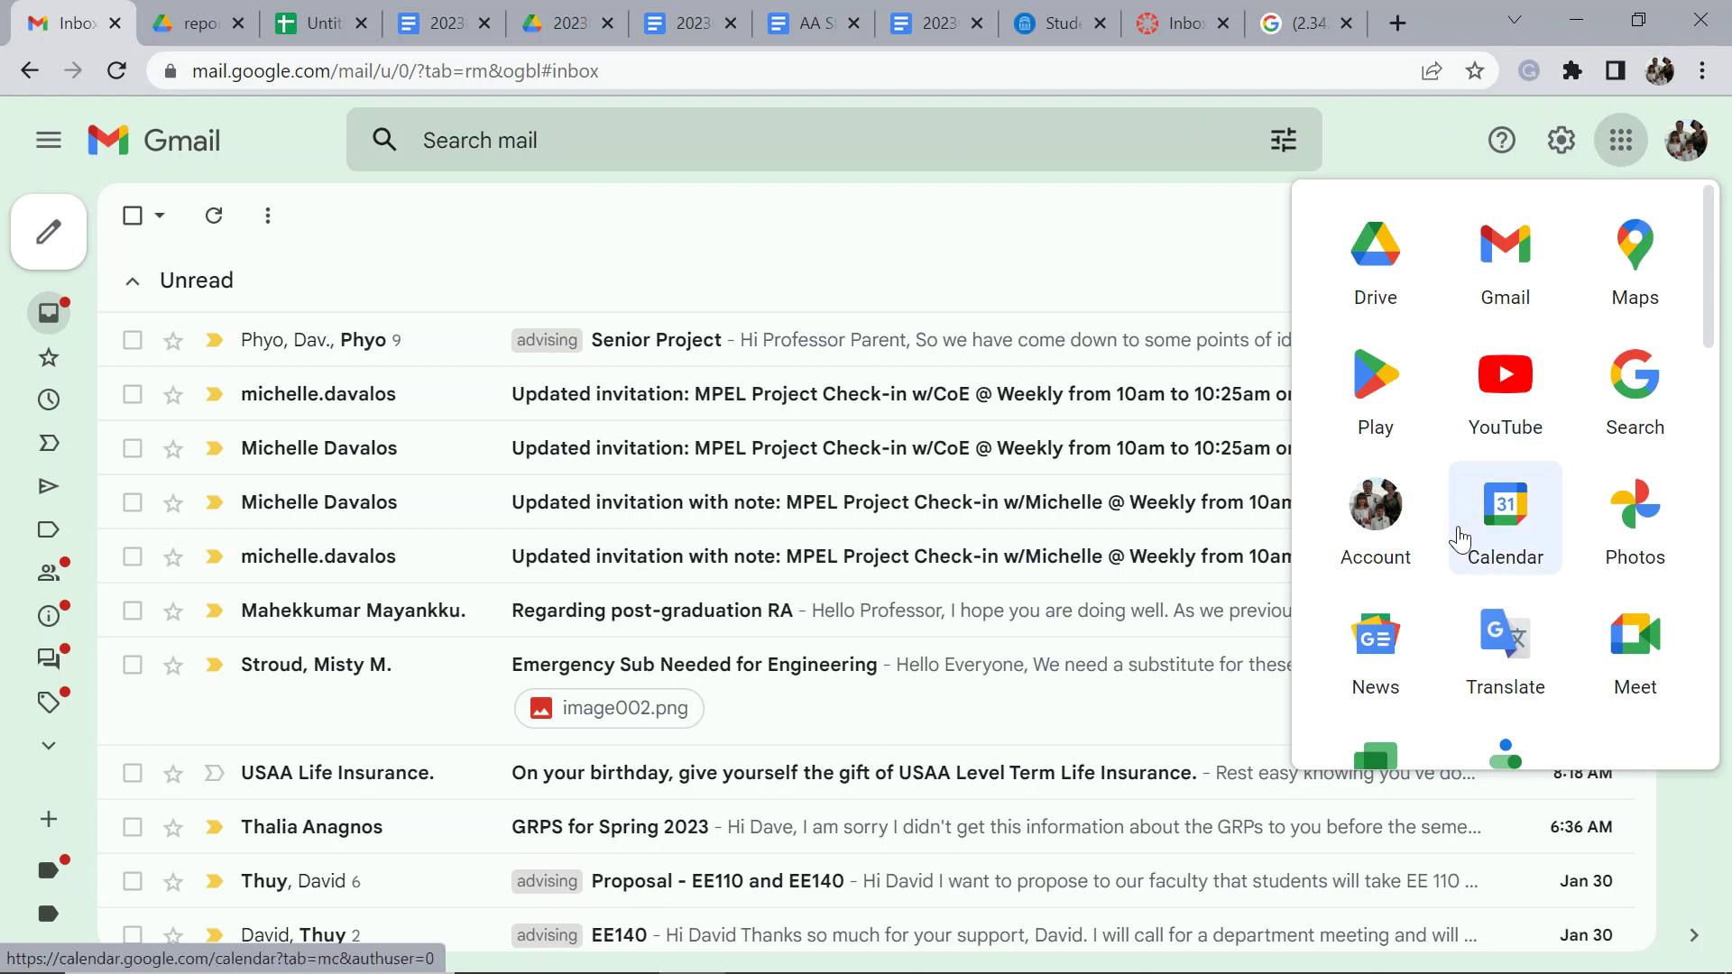
left_click(1479, 513)
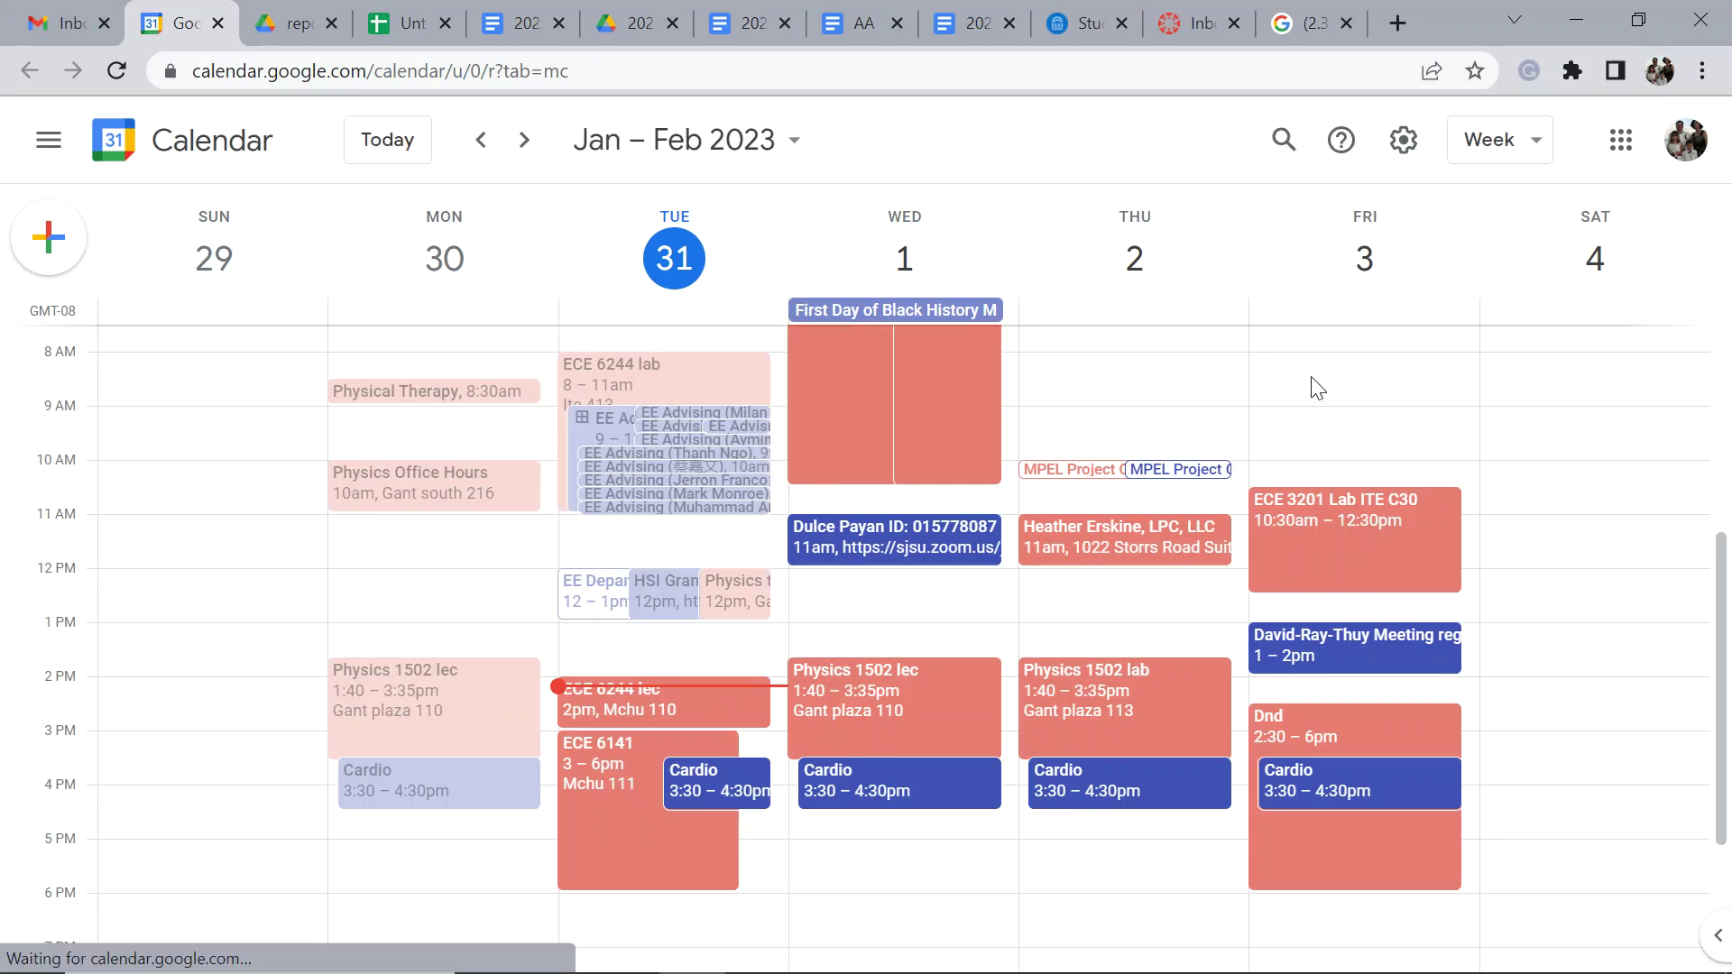
Create a Friday 8 AM event titled 'EE110L Report'.
left_click(1313, 378)
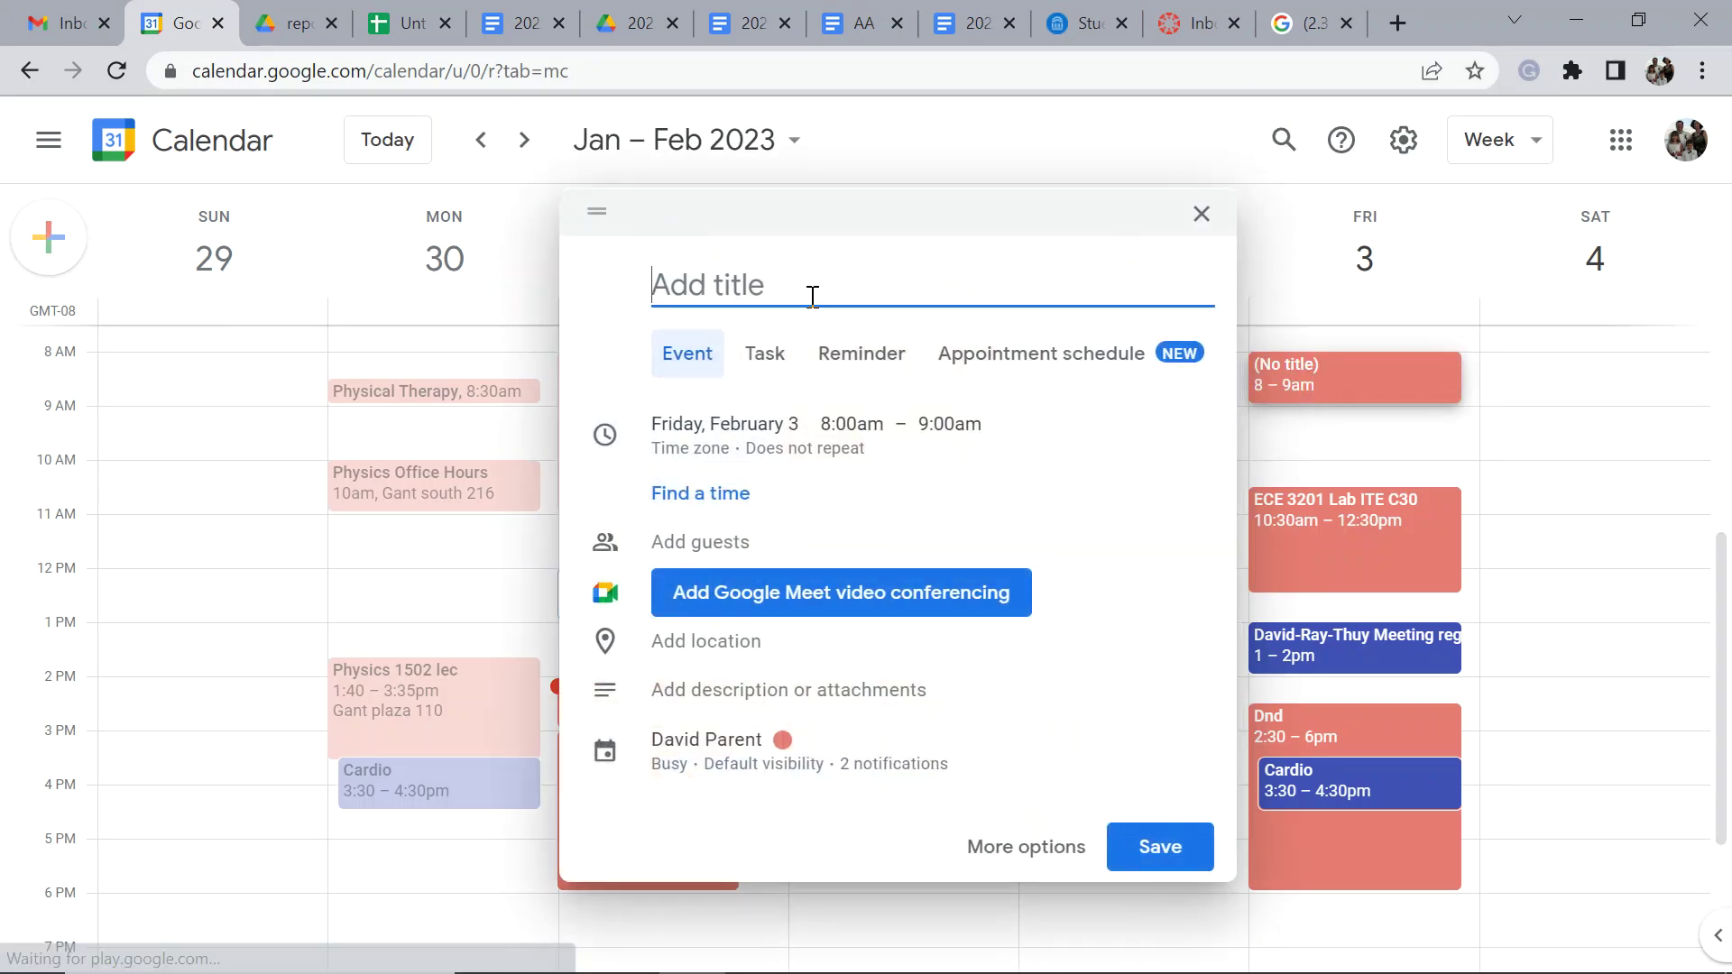
type("EE10")
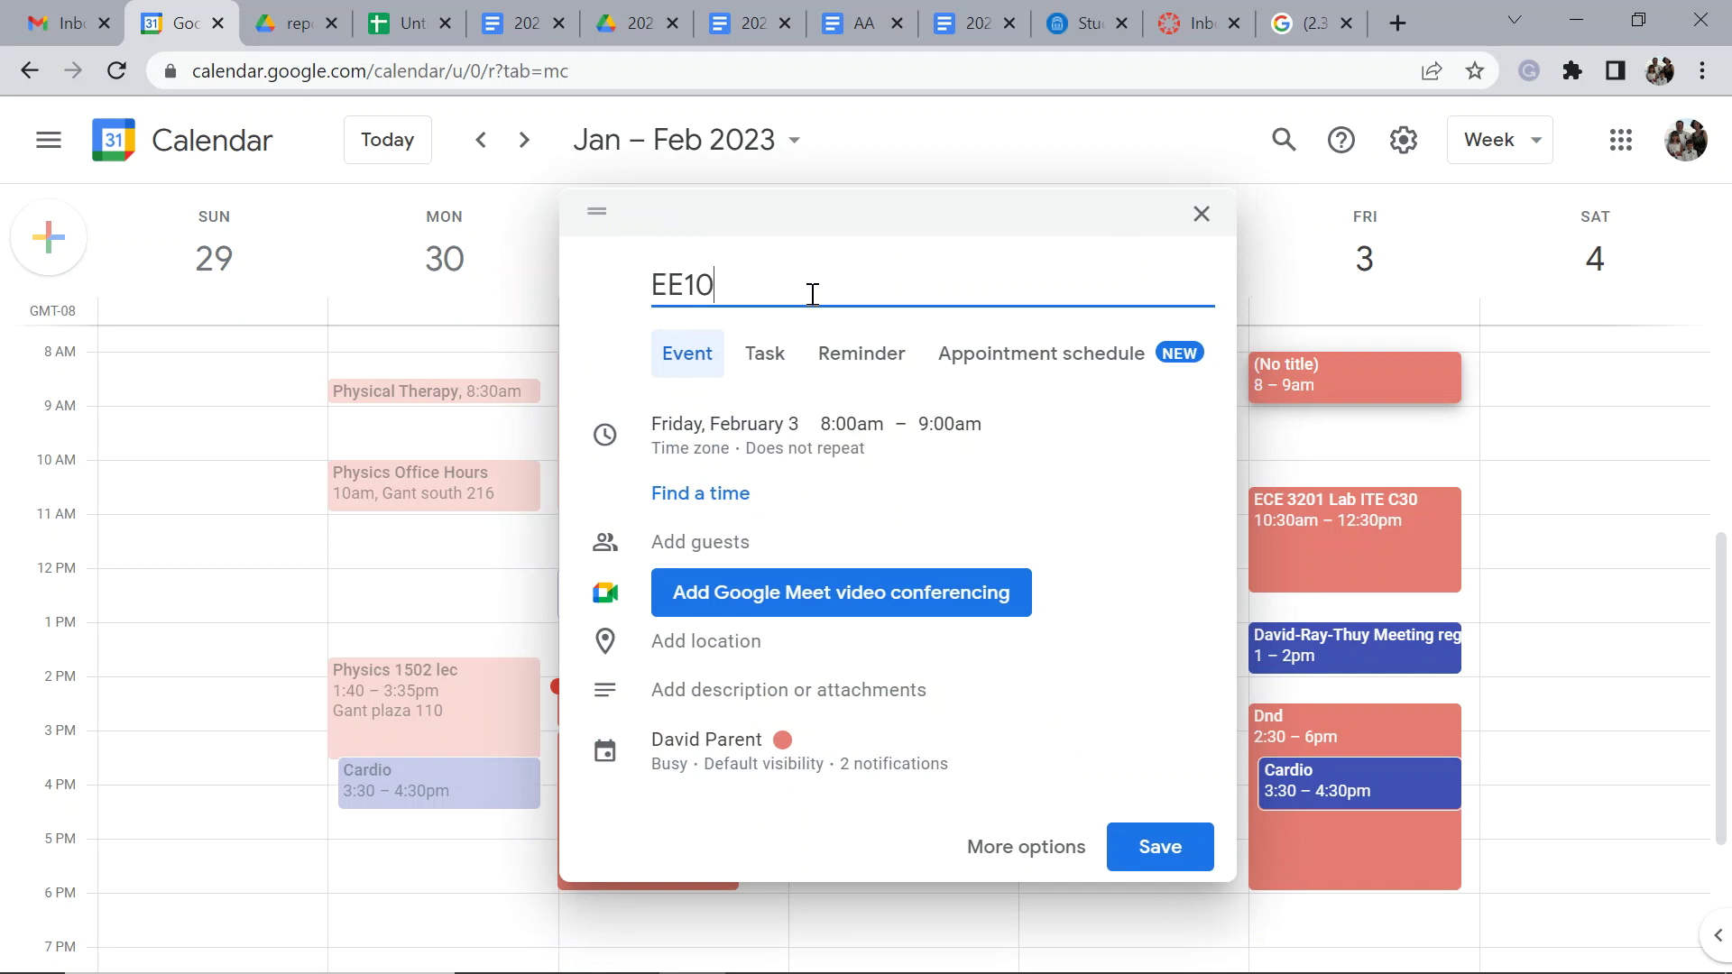
key("BackSpace")
type("10L Re")
type("ppor")
key("BackSpace")
key("BackSpace")
key("BackSpace")
type("ort")
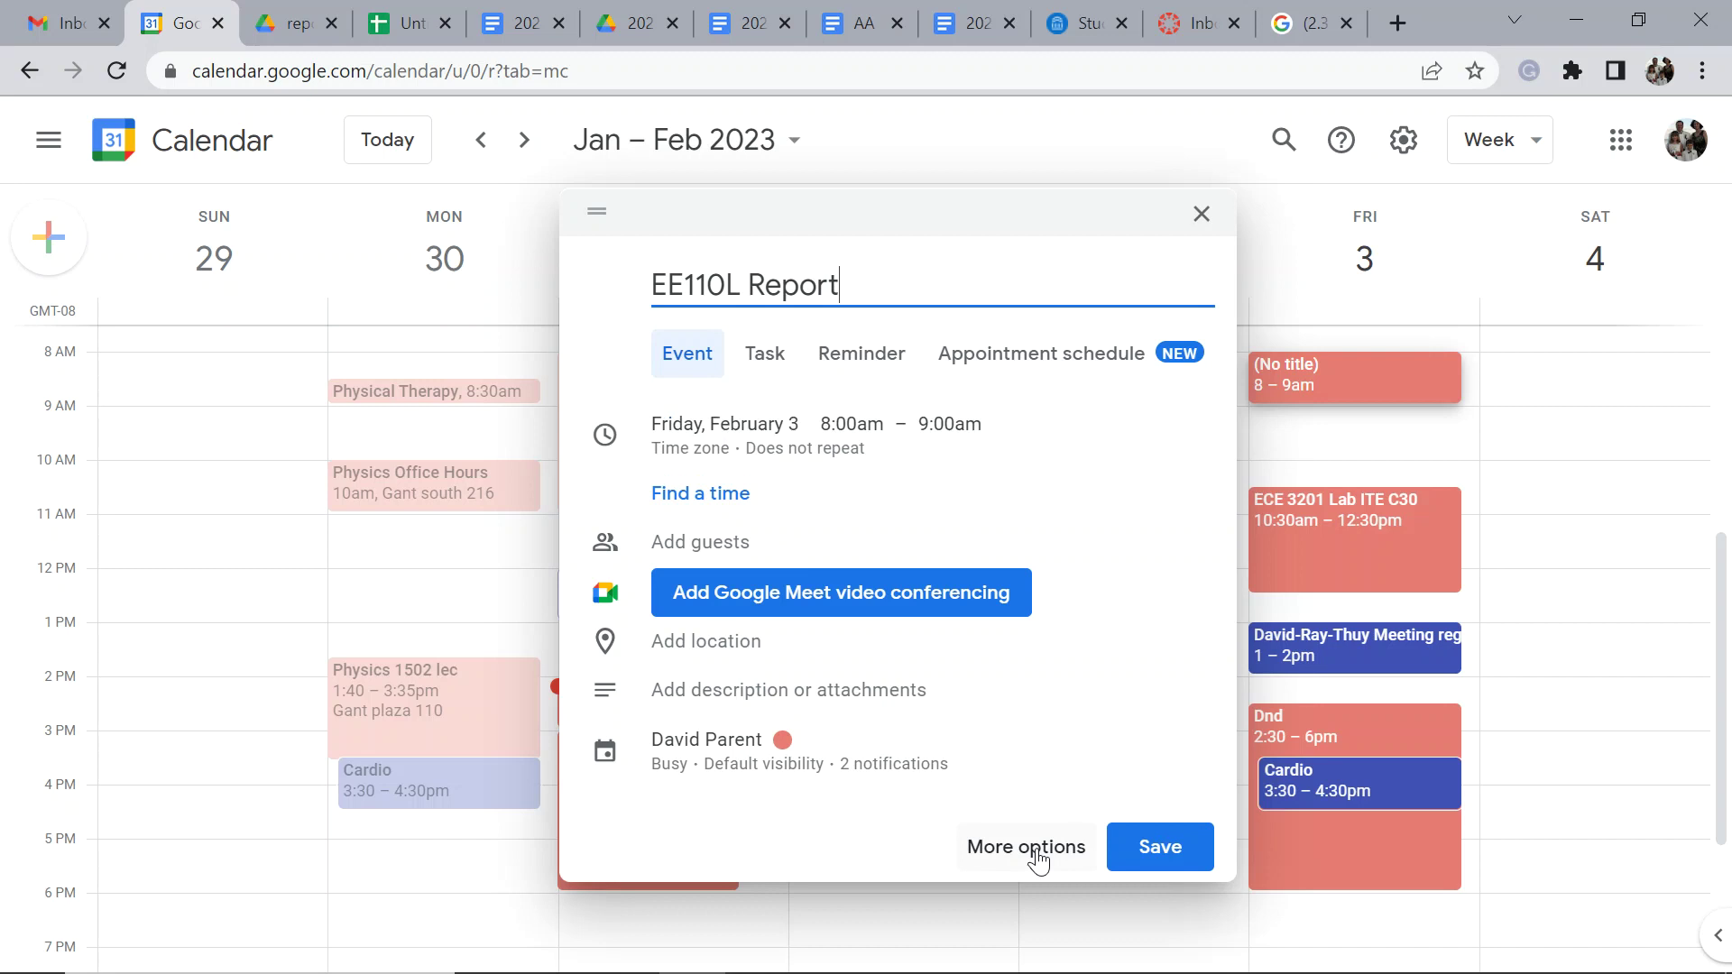
Open the event's full details and change its end time to 8:15pm.
left_click(982, 852)
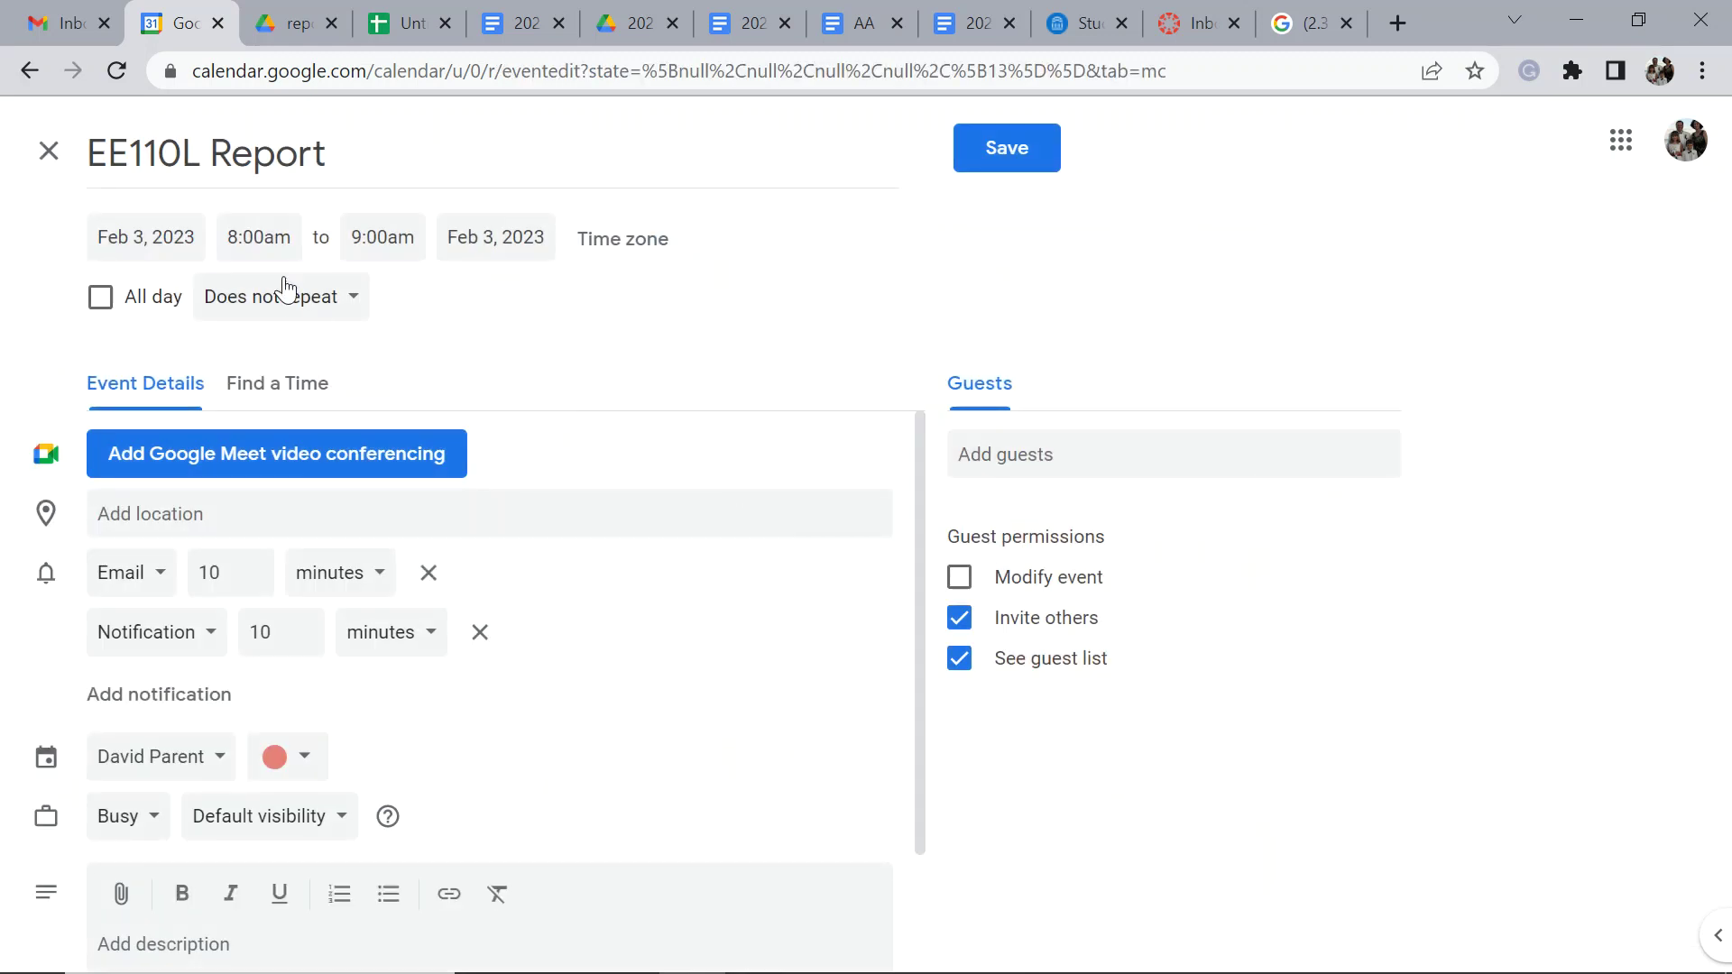
left_click(384, 236)
left_click_drag(383, 236, 440, 245)
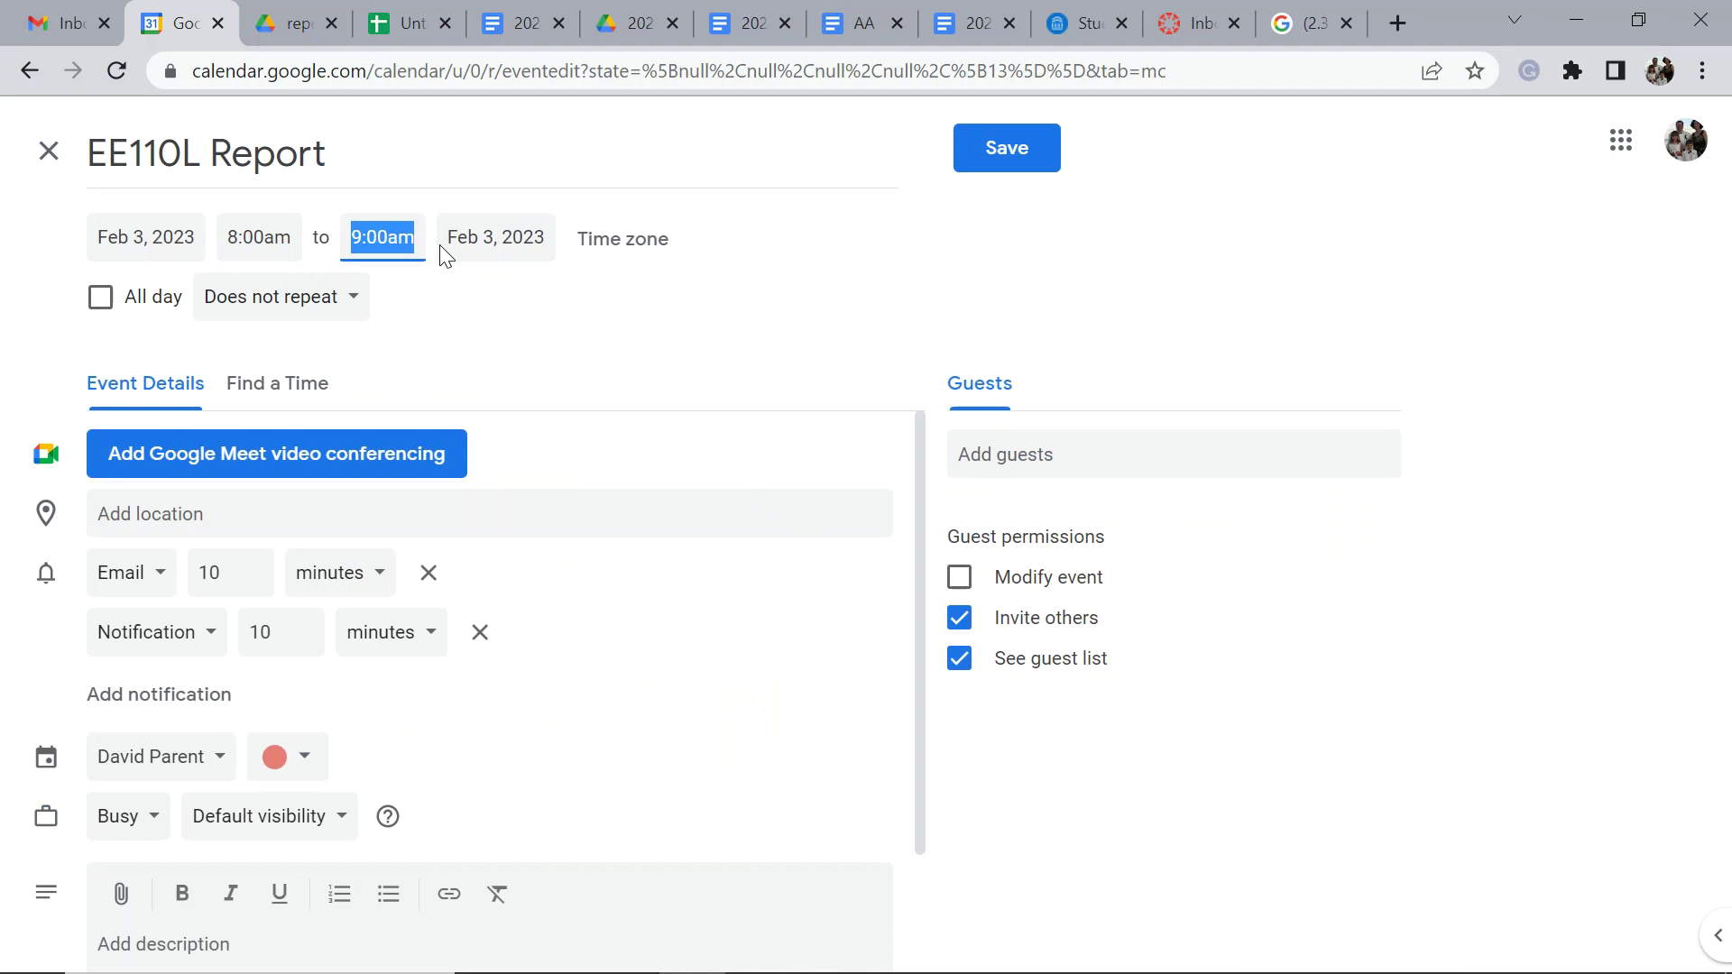
type("8:15")
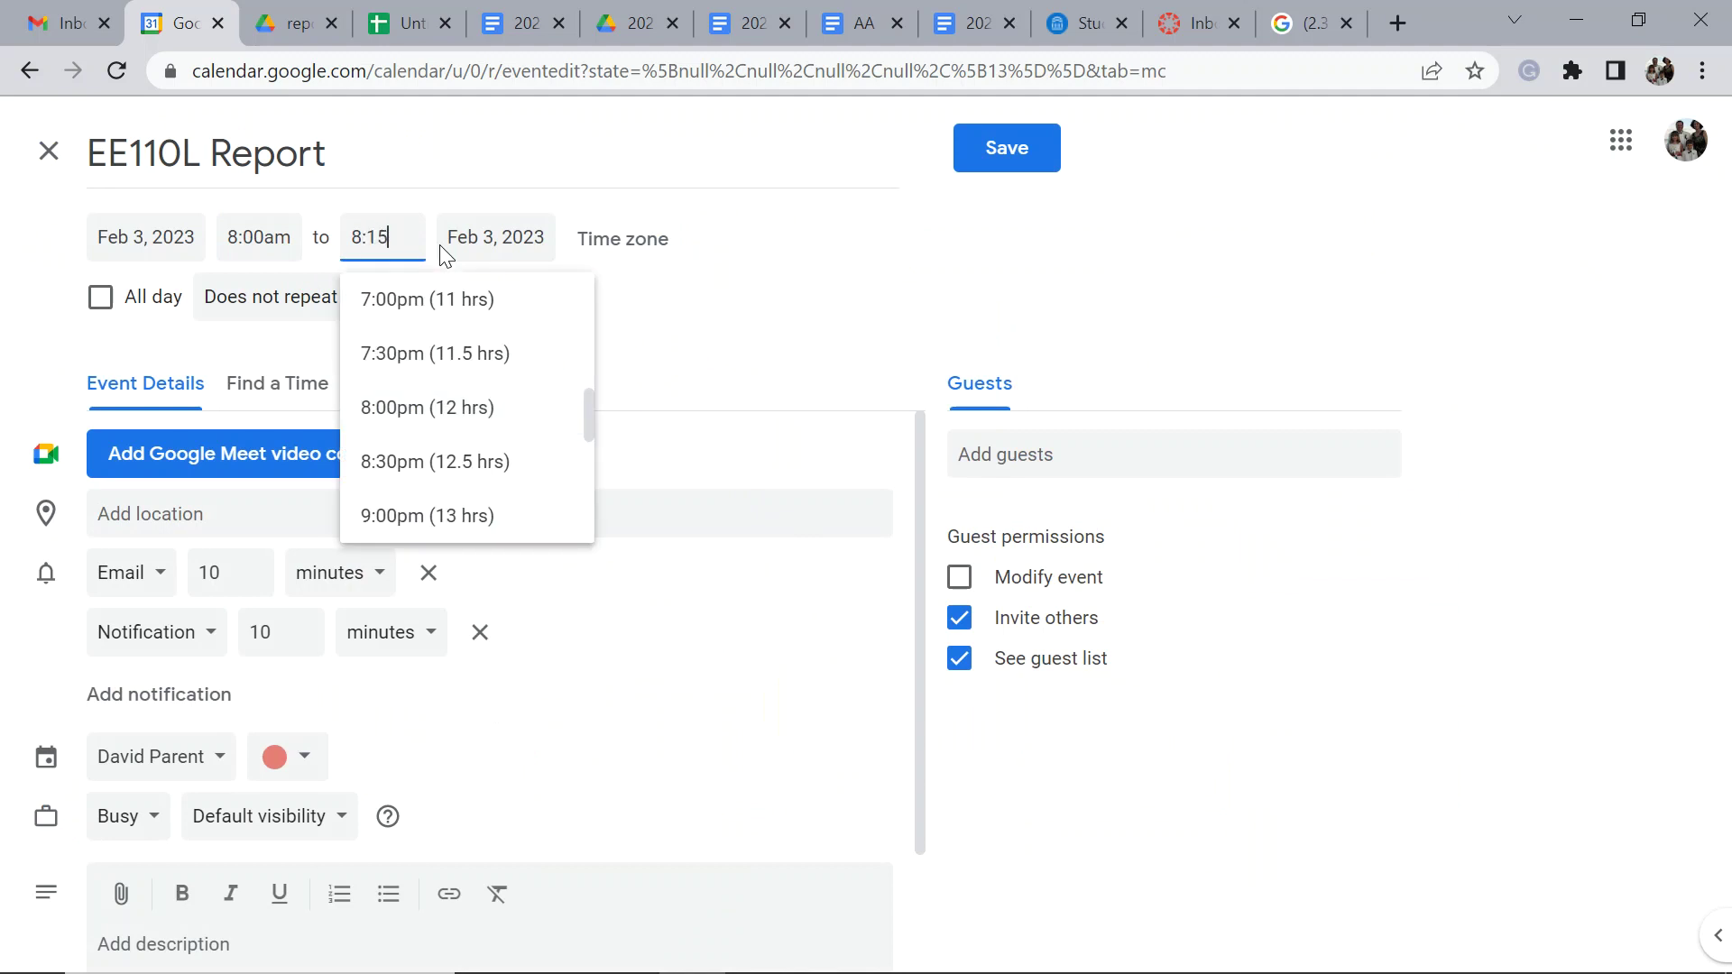
left_click(851, 271)
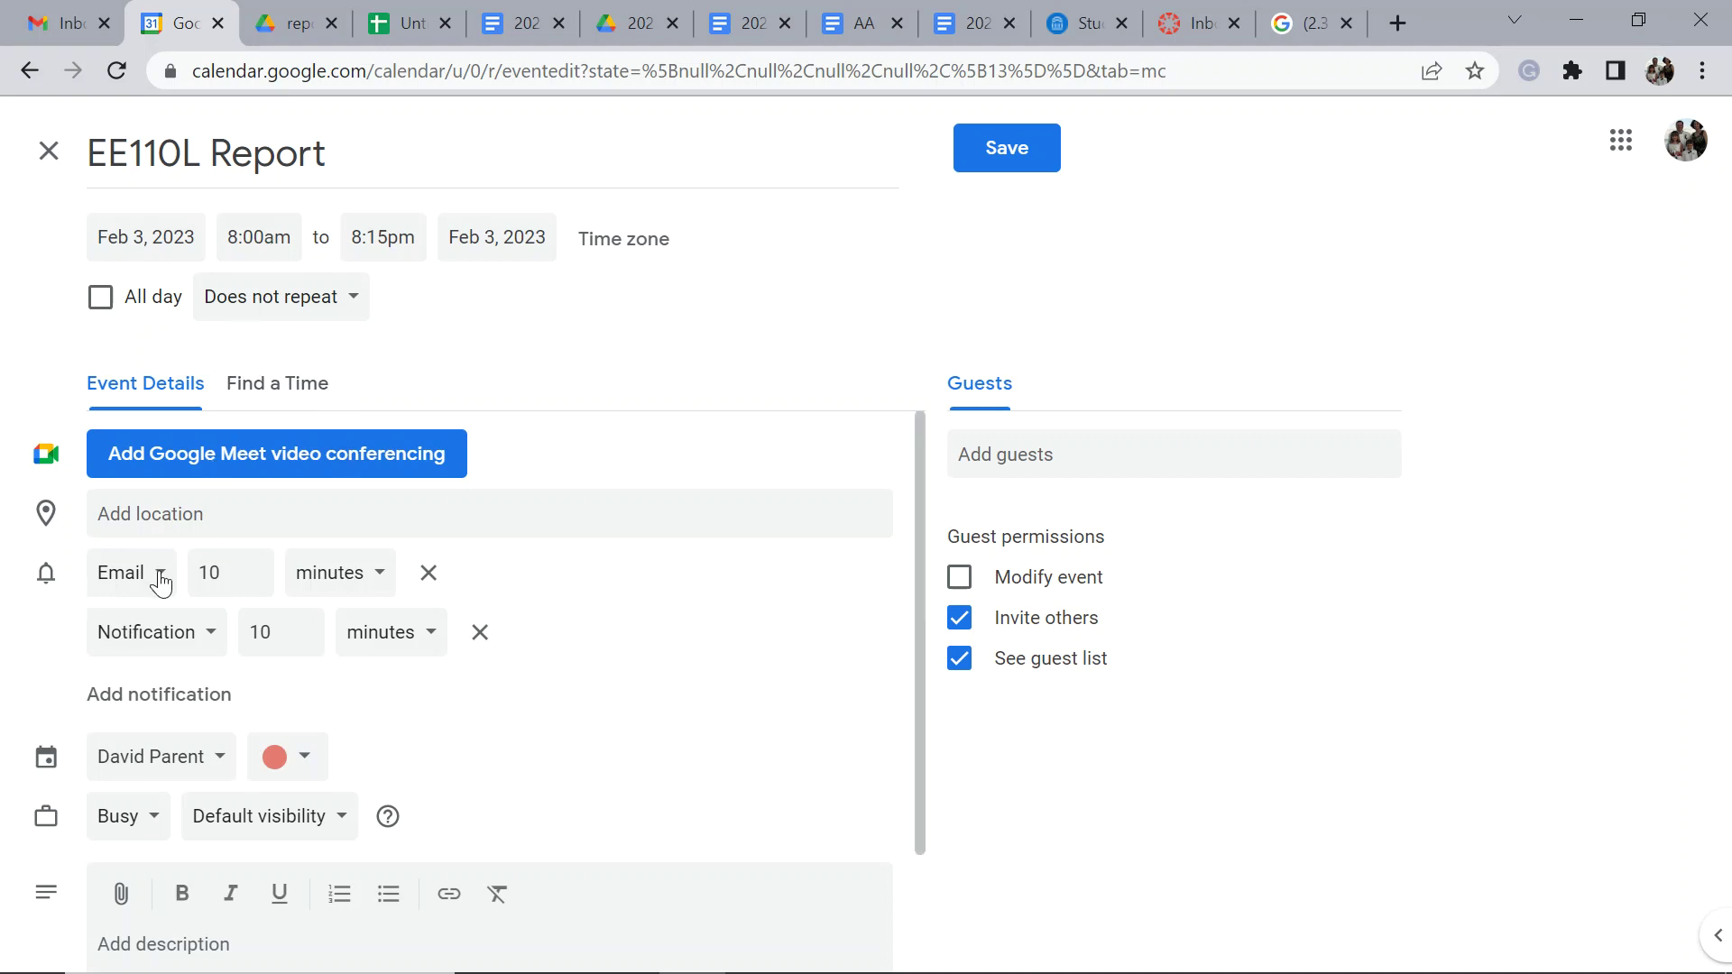
Set the email reminder to 1 day before the event.
left_click(221, 573)
left_click_drag(221, 573, 177, 580)
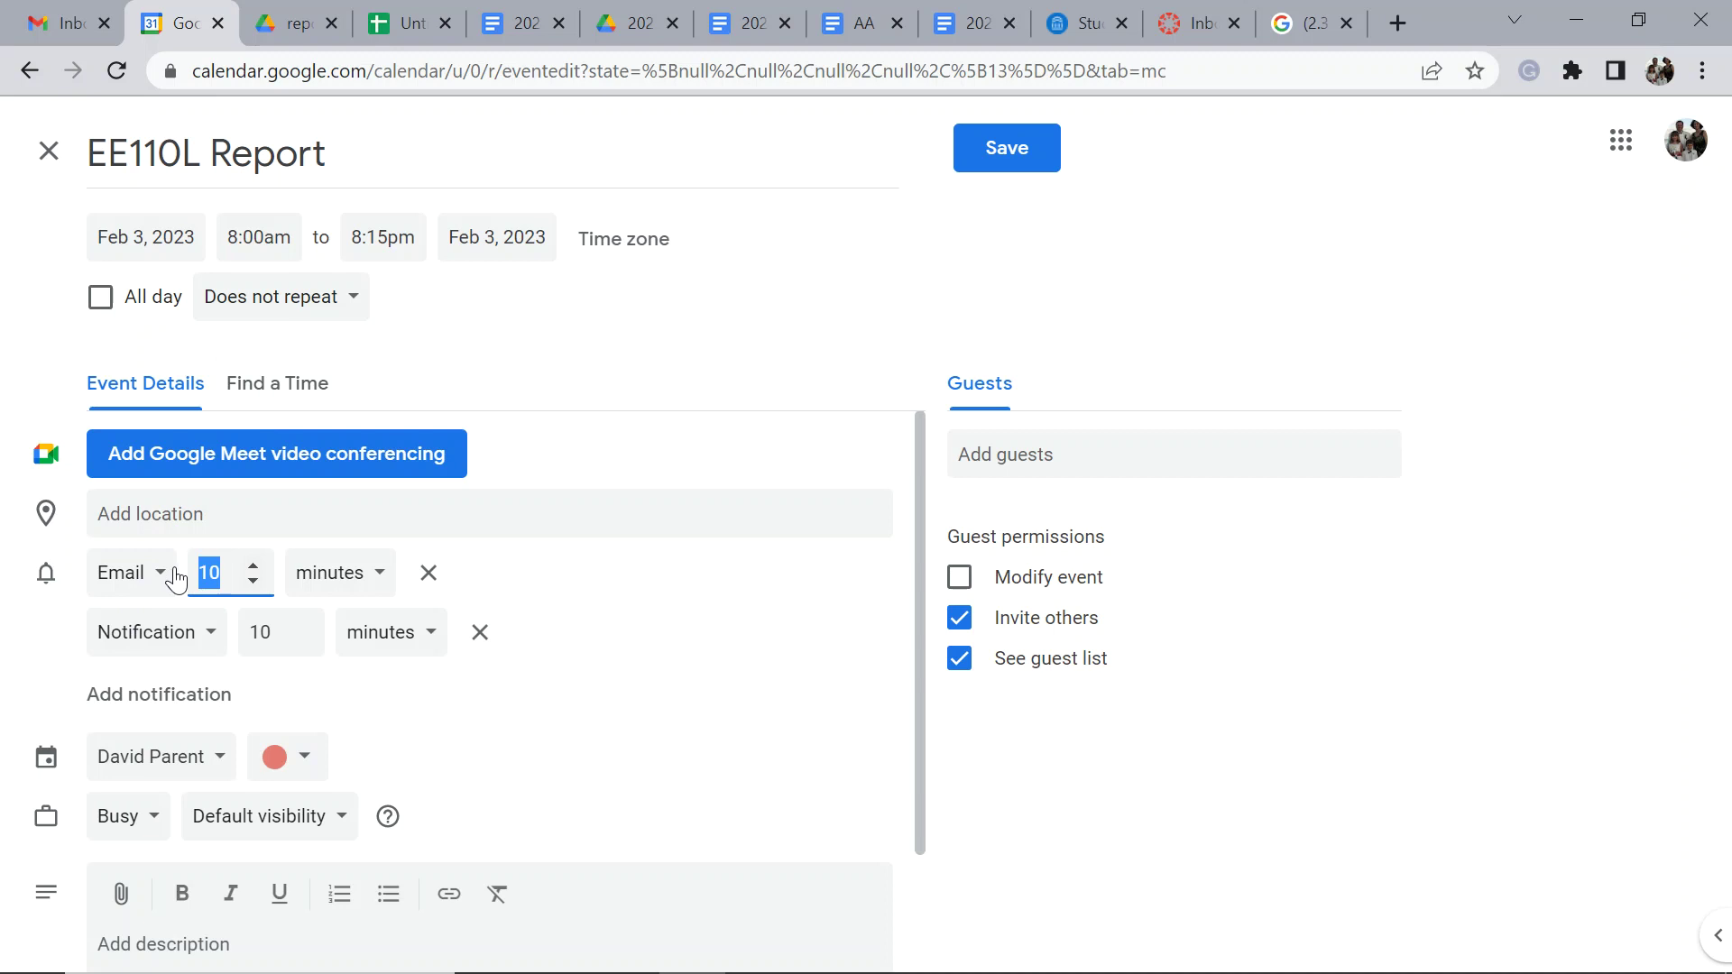
type("1")
left_click(365, 577)
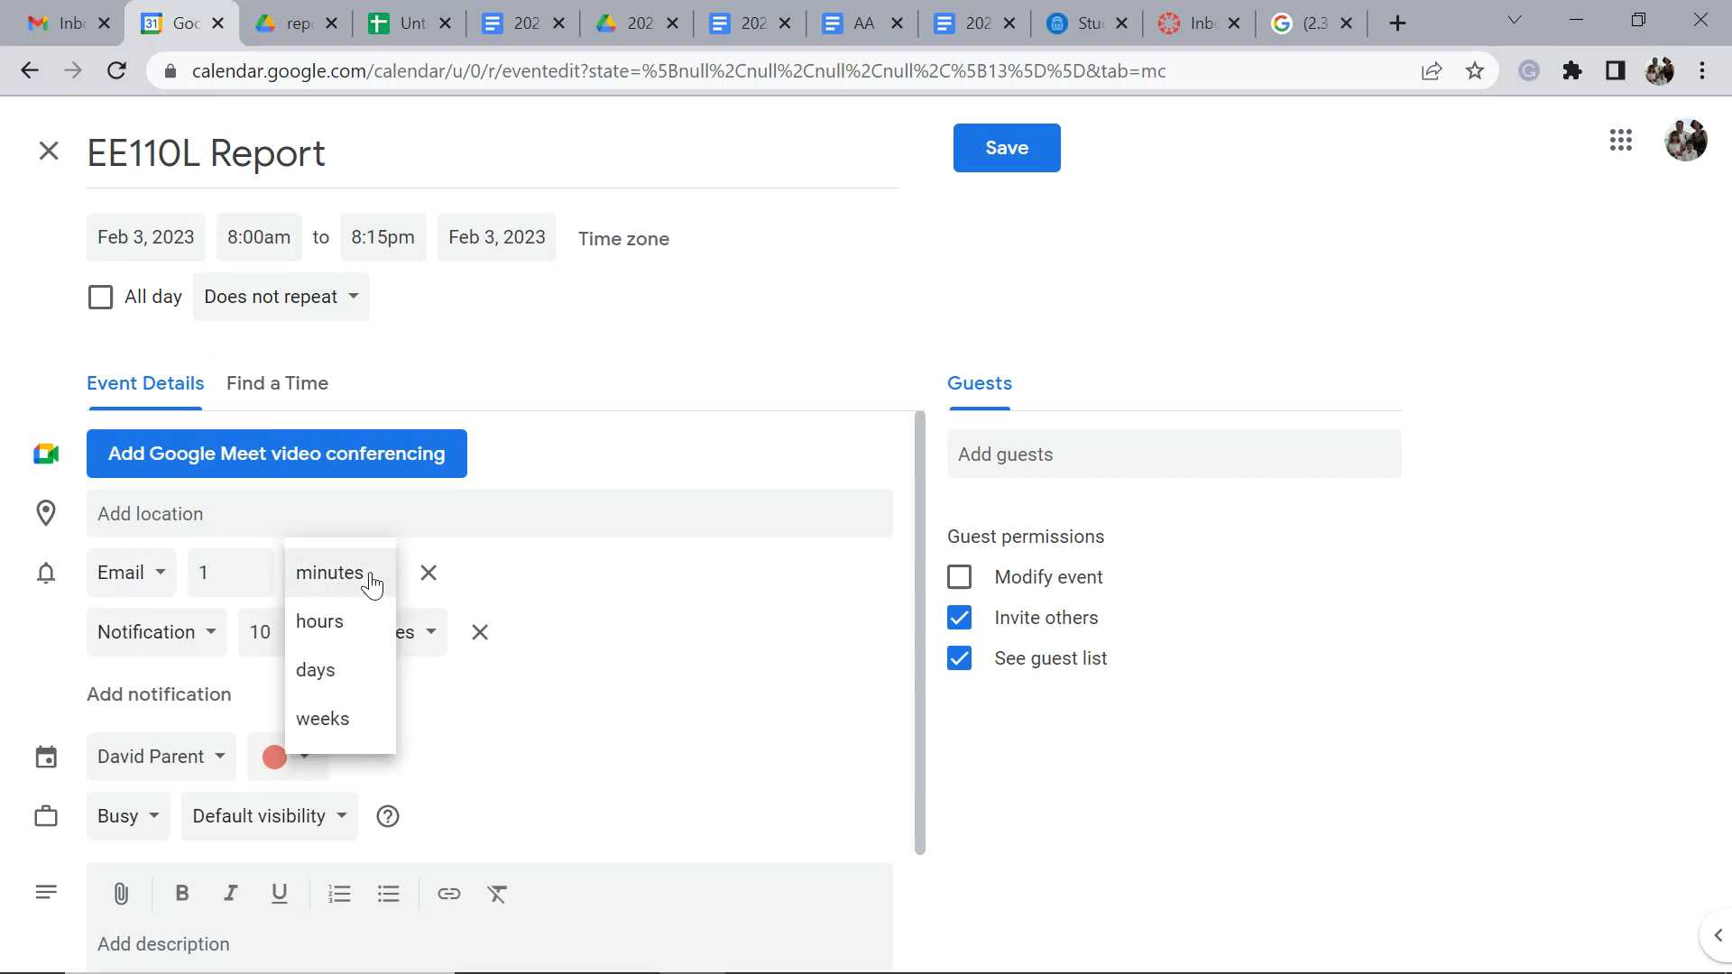
left_click(333, 672)
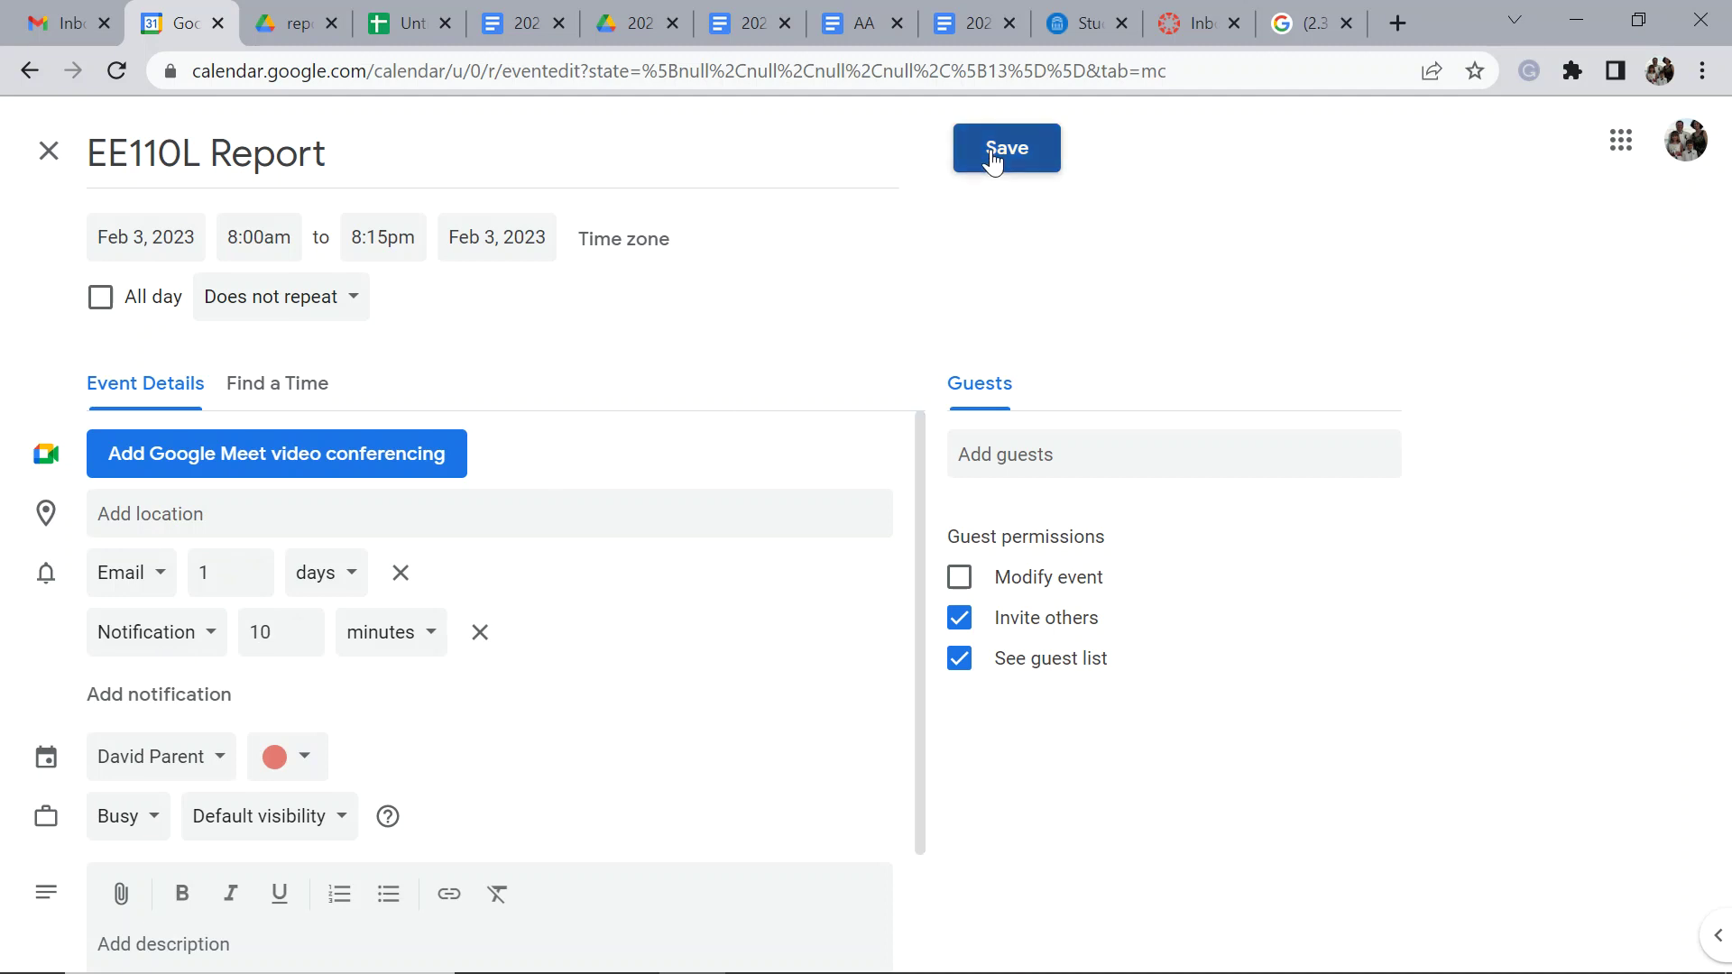
Begin adding guests to the event, then close the Calendar tab.
left_click(1045, 435)
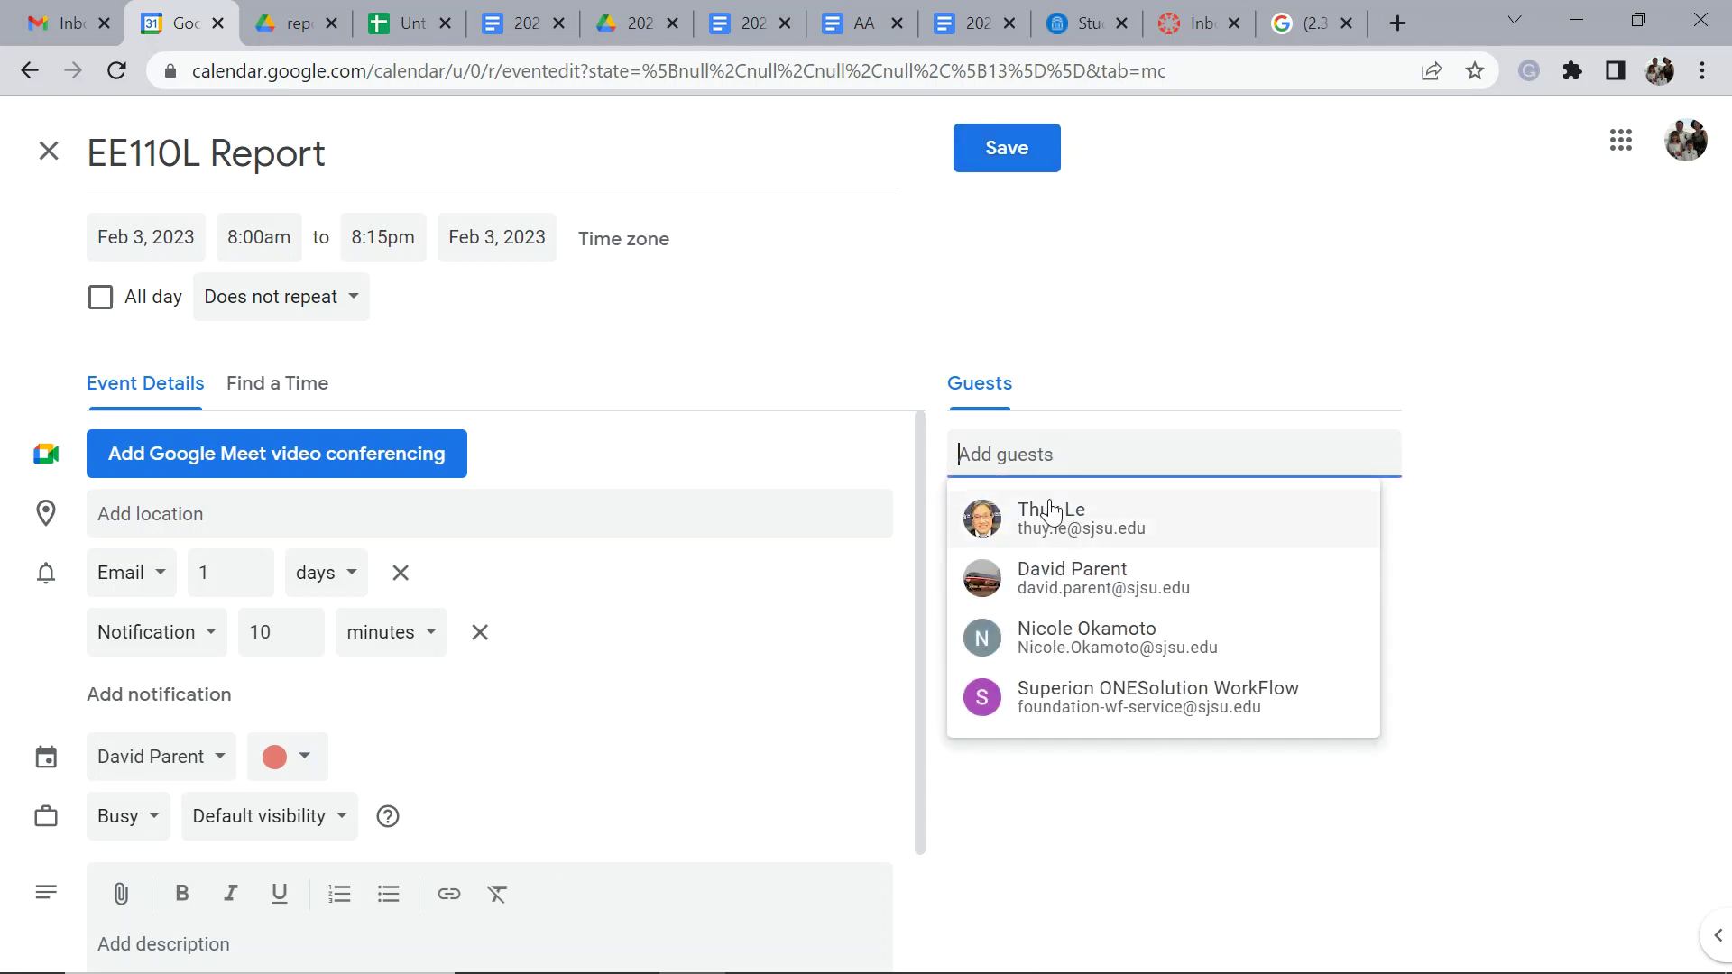
mouse_move(1040, 539)
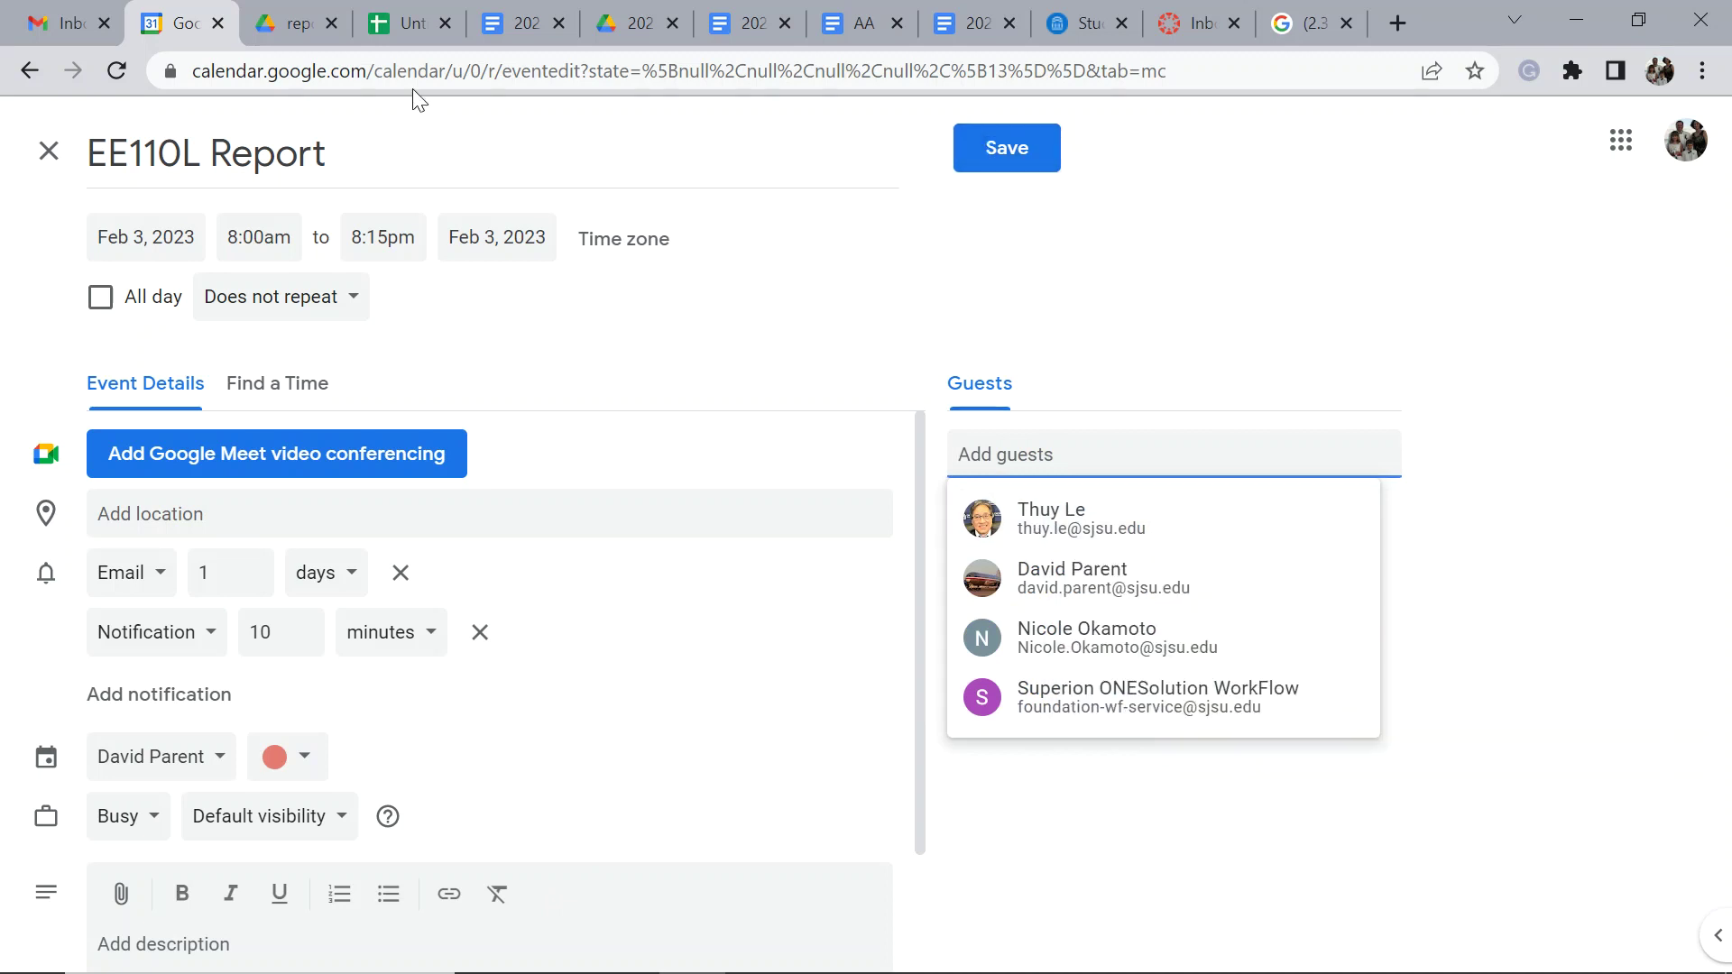
left_click(217, 23)
Discard the event draft, then flip through tabs to the .asc preview and Drive reports folder.
left_click(1004, 224)
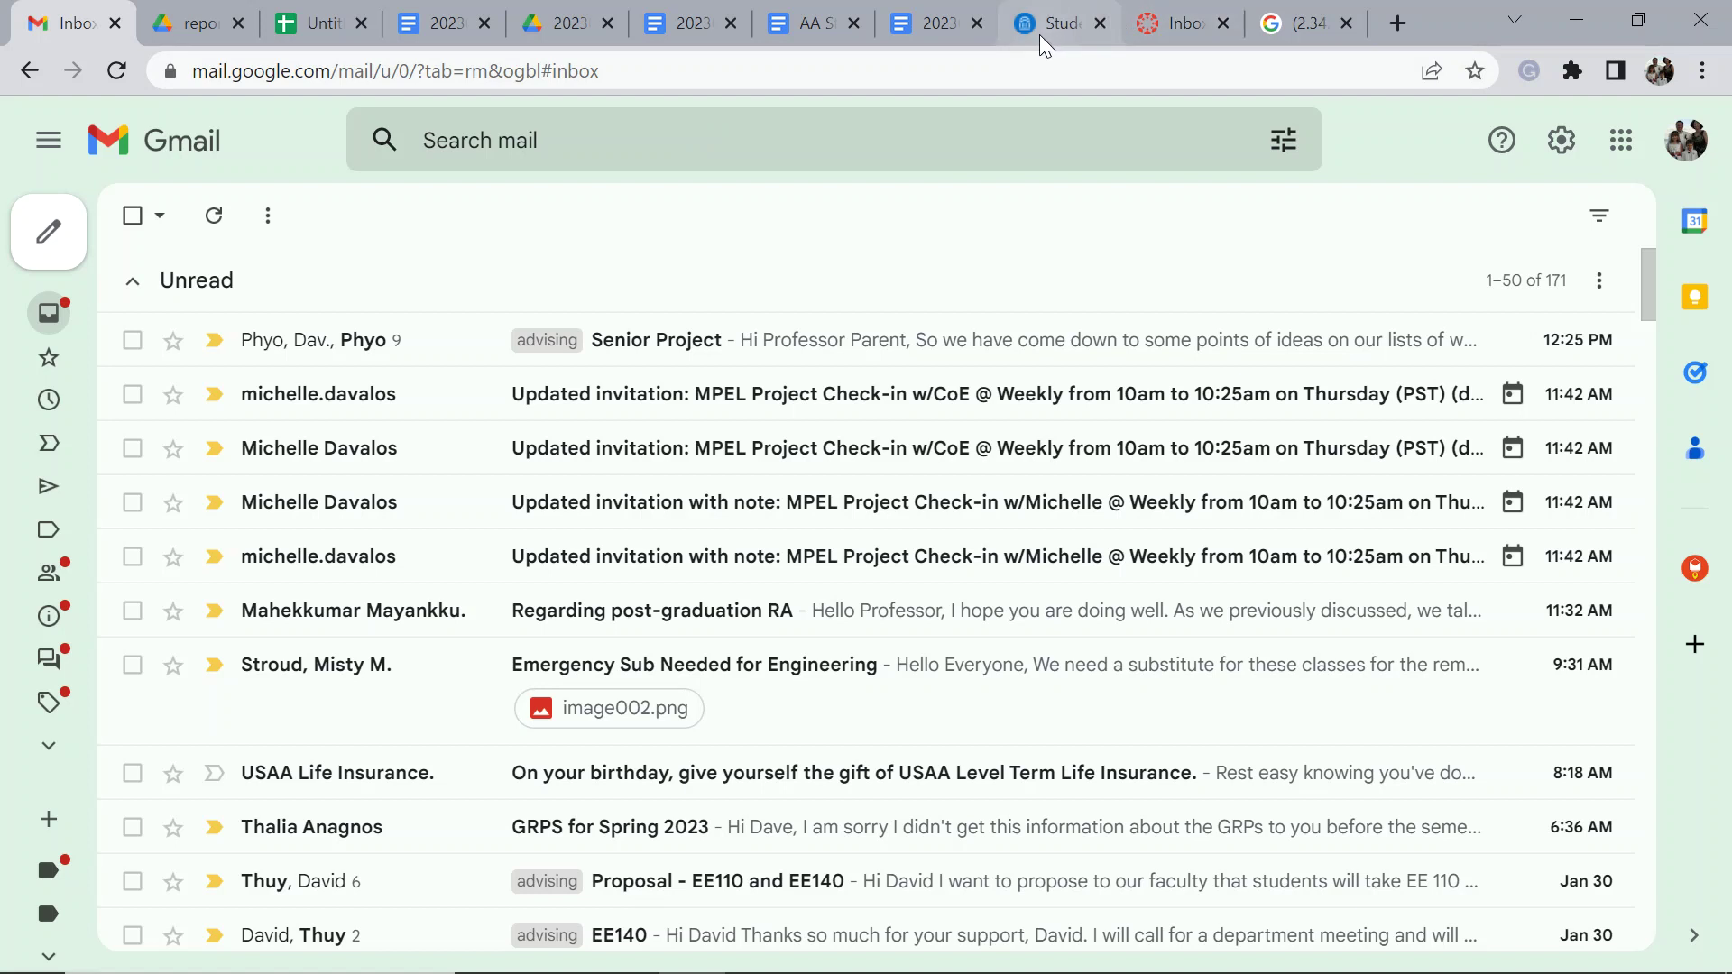
left_click(934, 24)
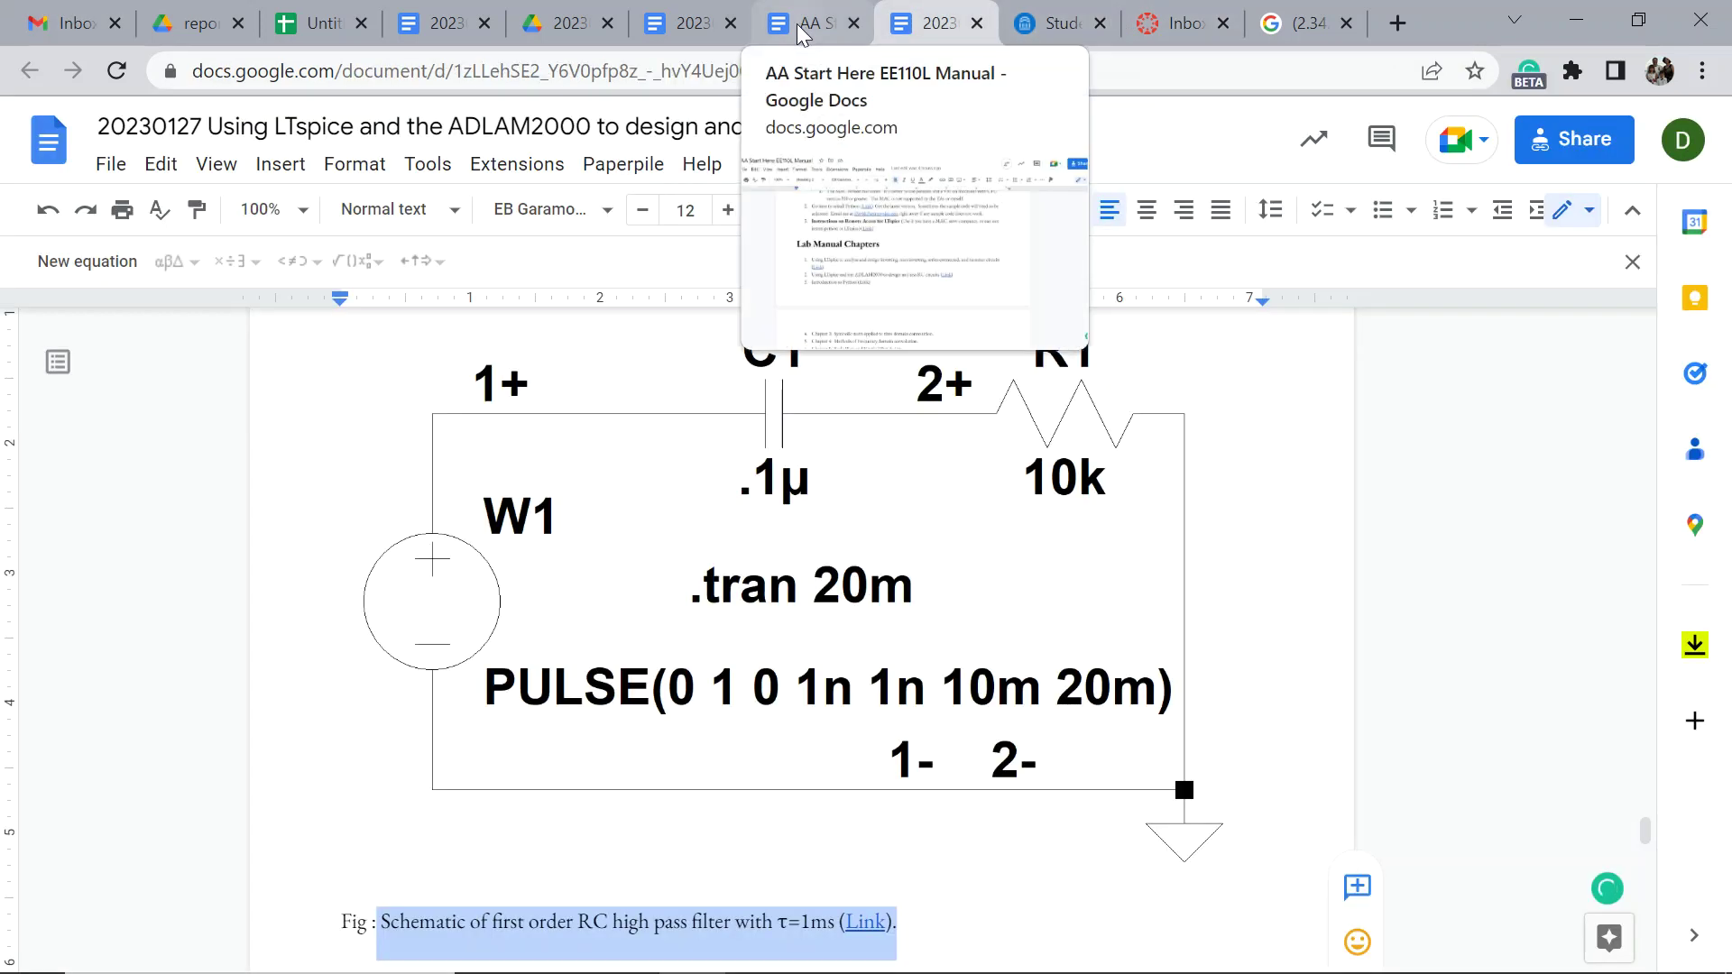
left_click(693, 25)
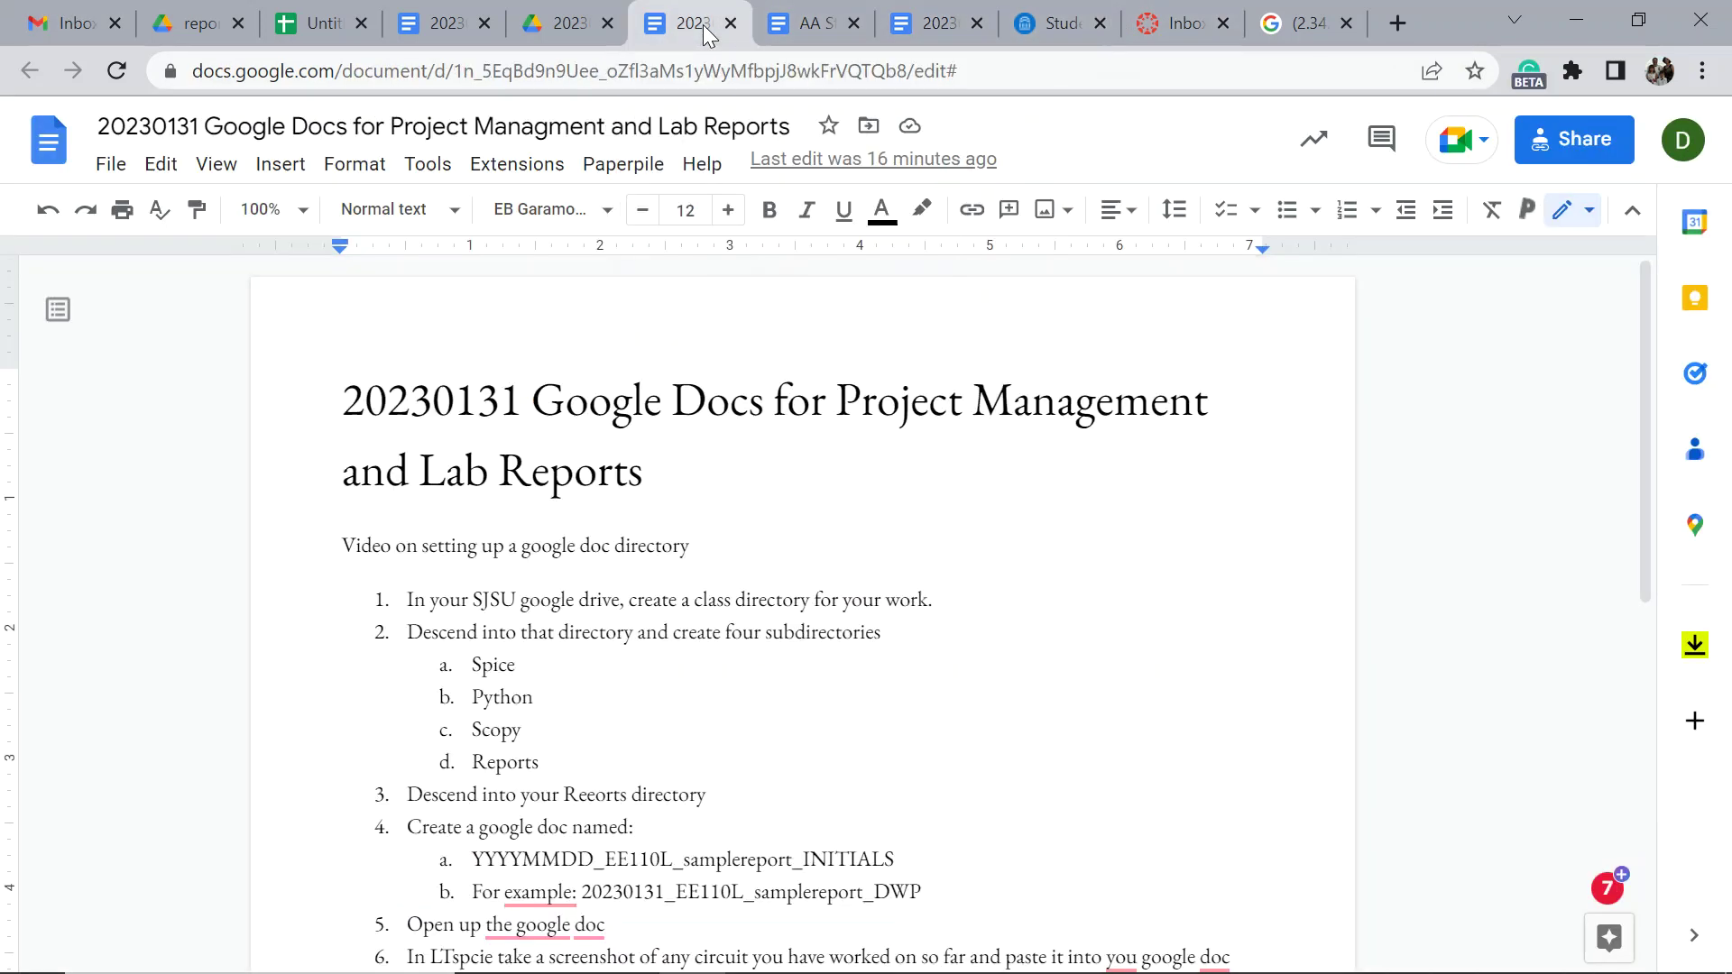
left_click(1032, 20)
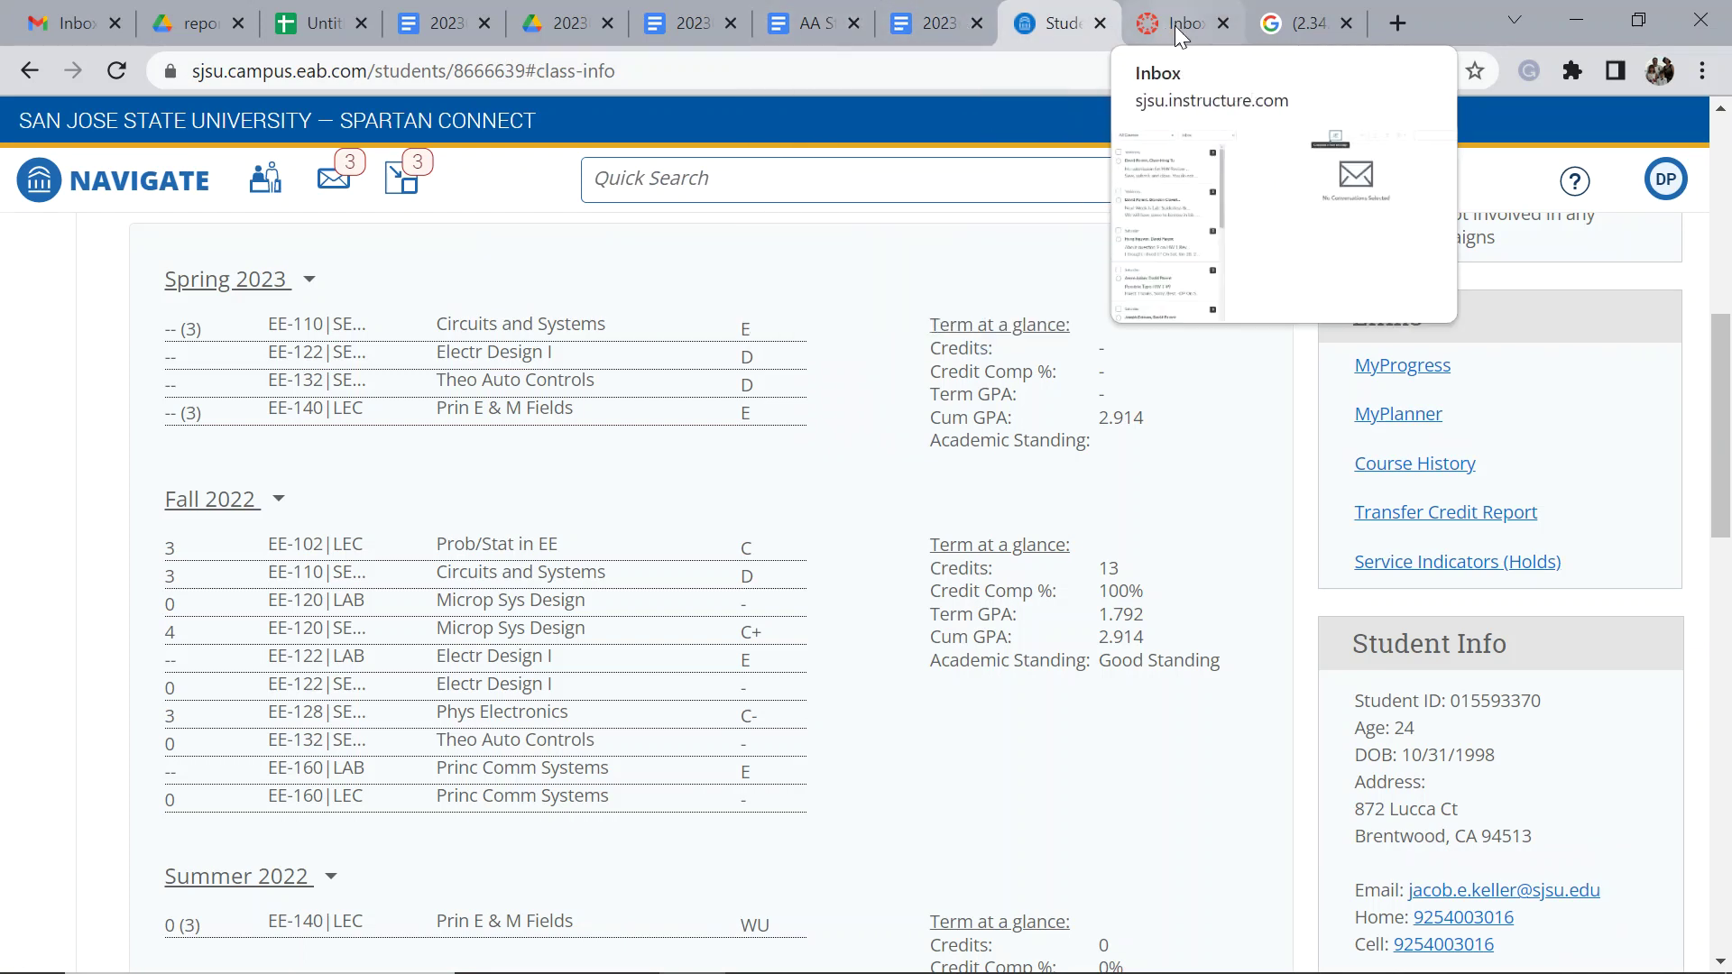
left_click(548, 24)
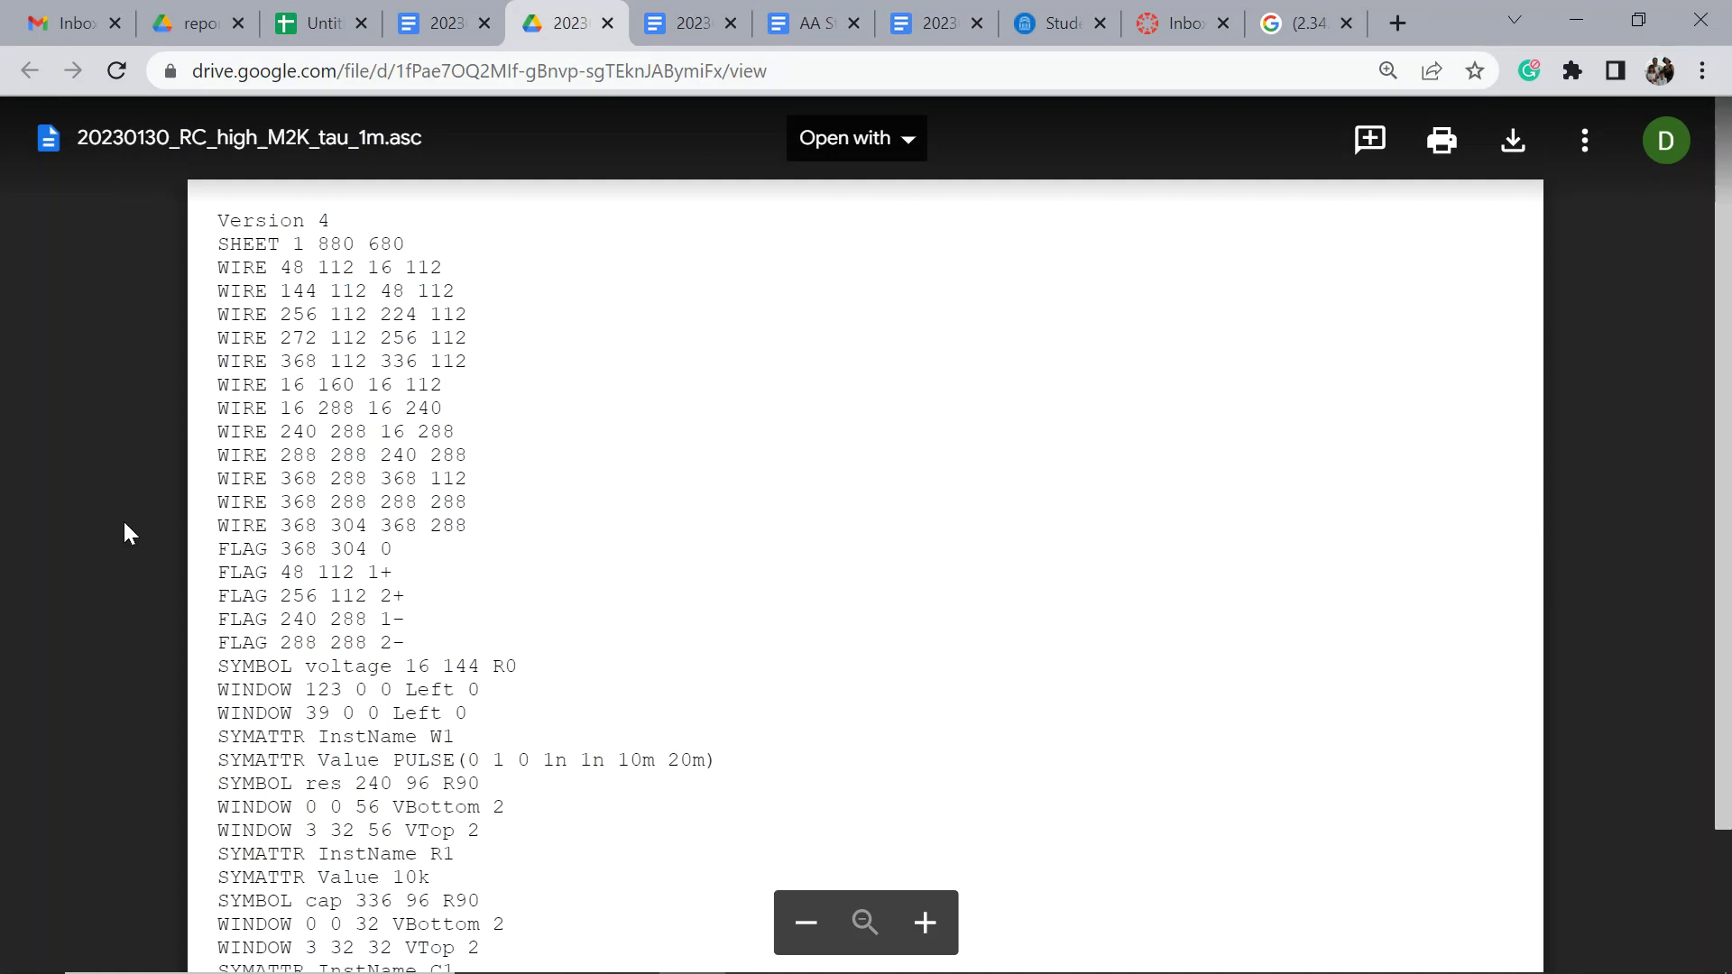
left_click(203, 25)
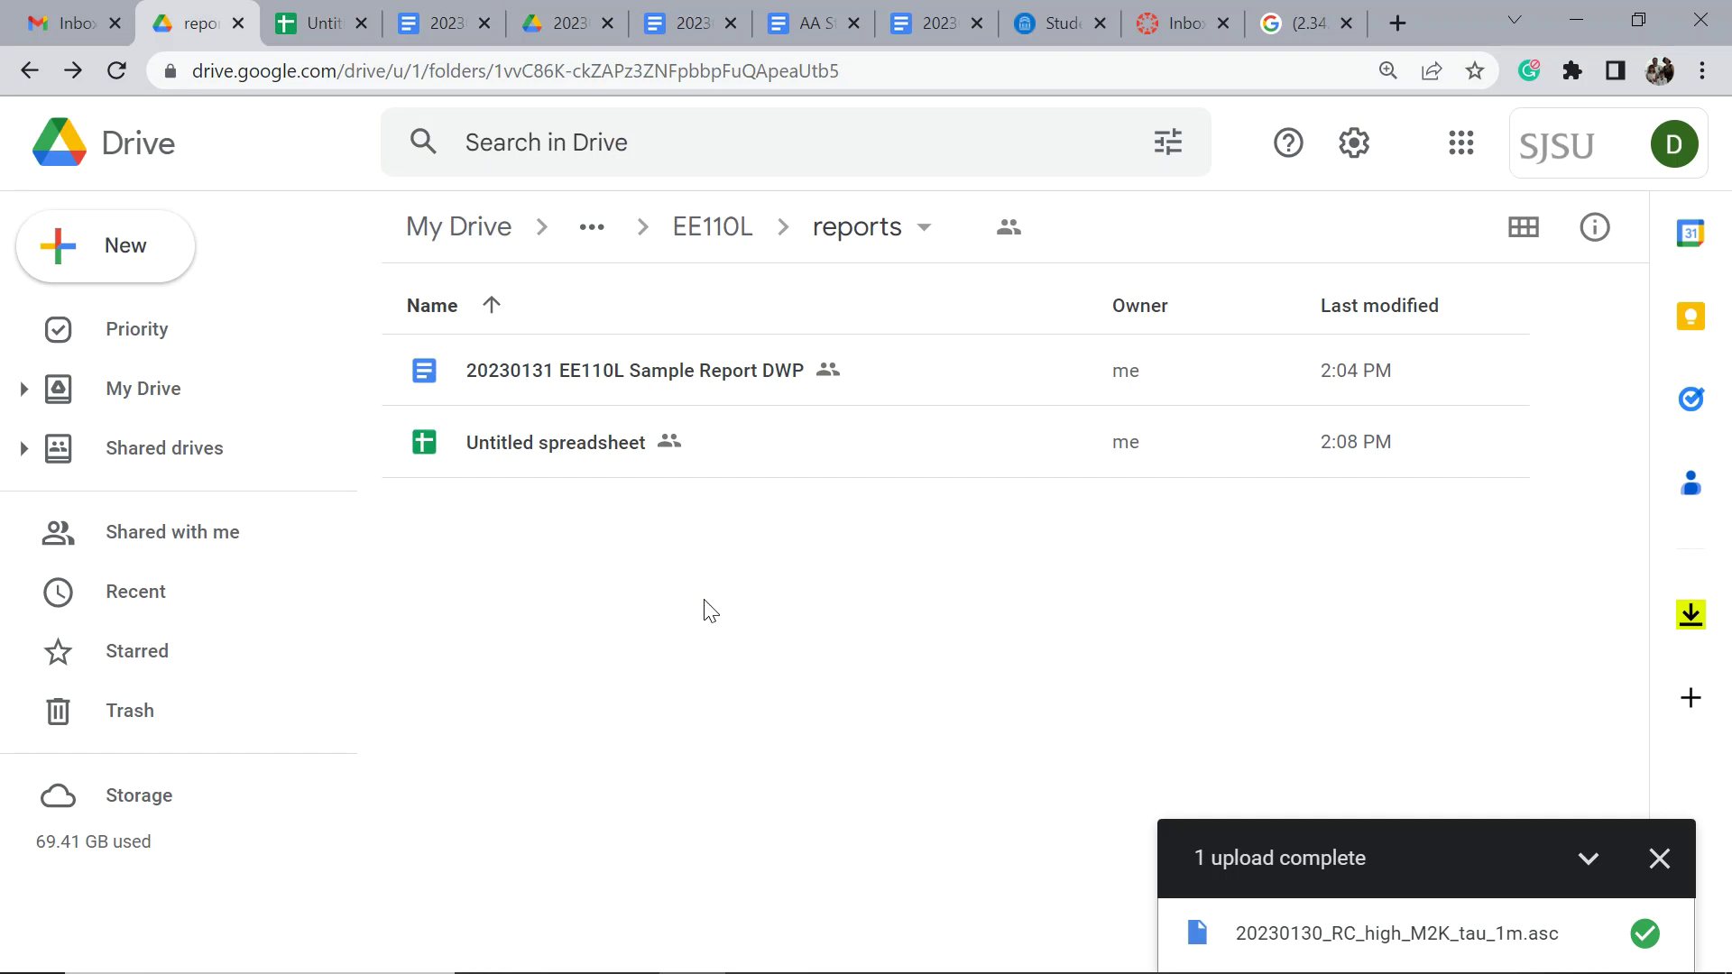
Go up to My Drive, open Projects › QIF and scroll to the EE198B QIF Applications report.
left_click(603, 246)
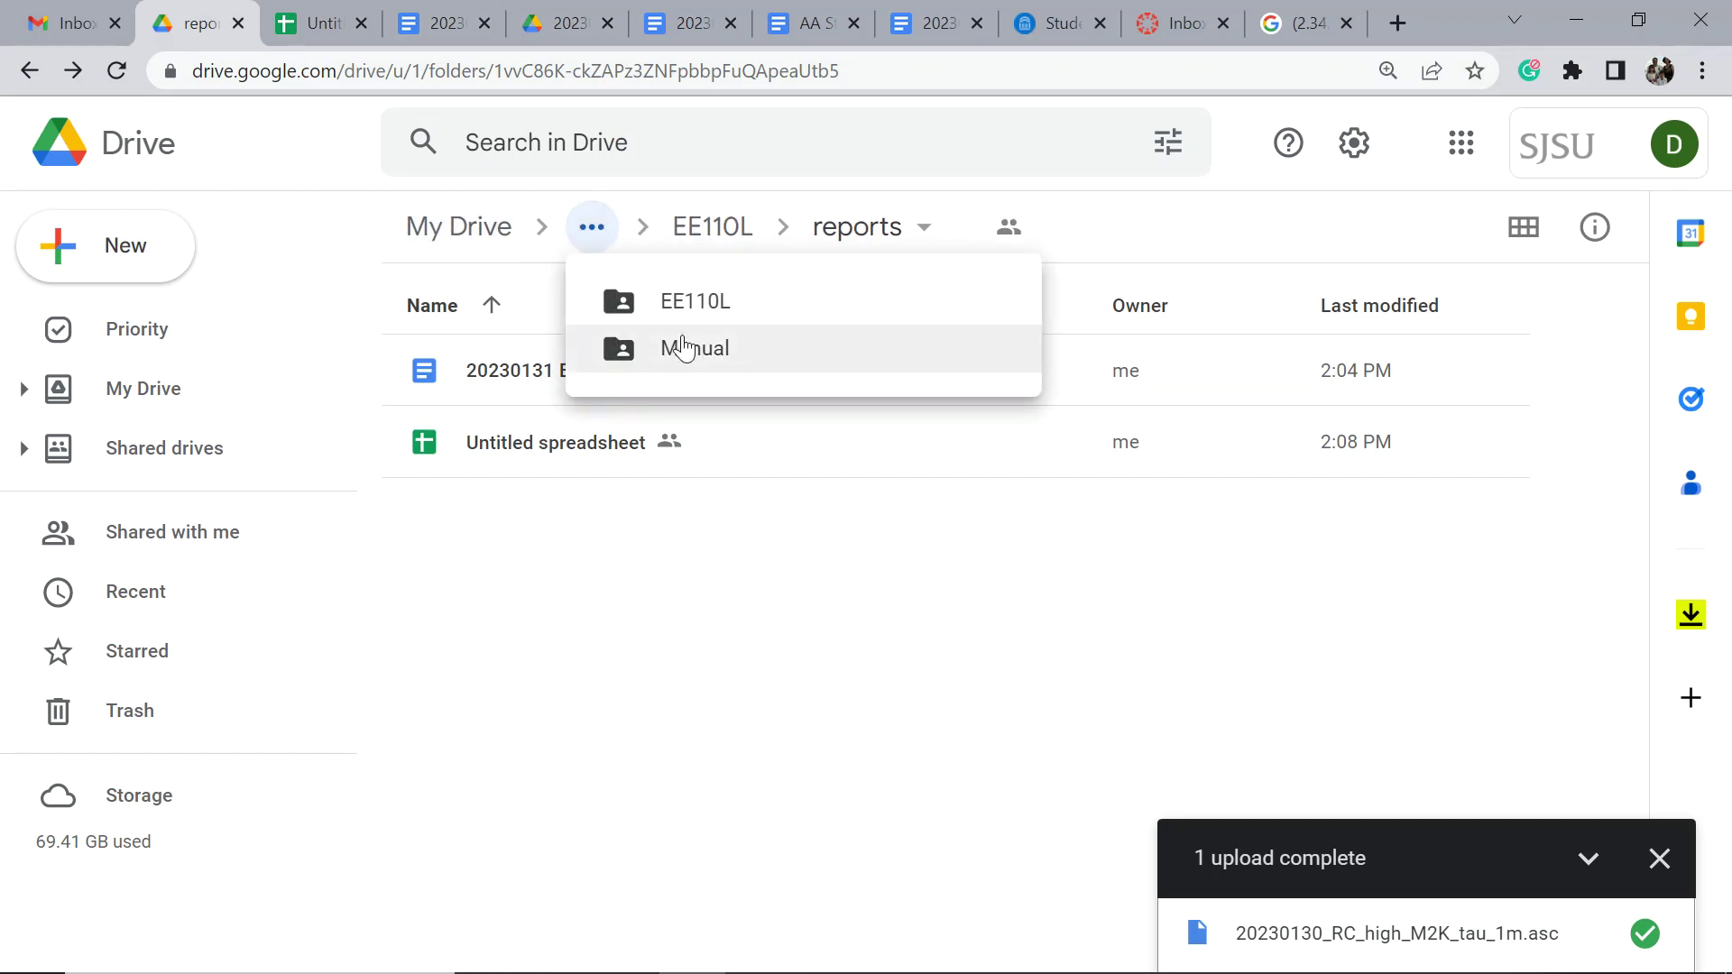
left_click(498, 256)
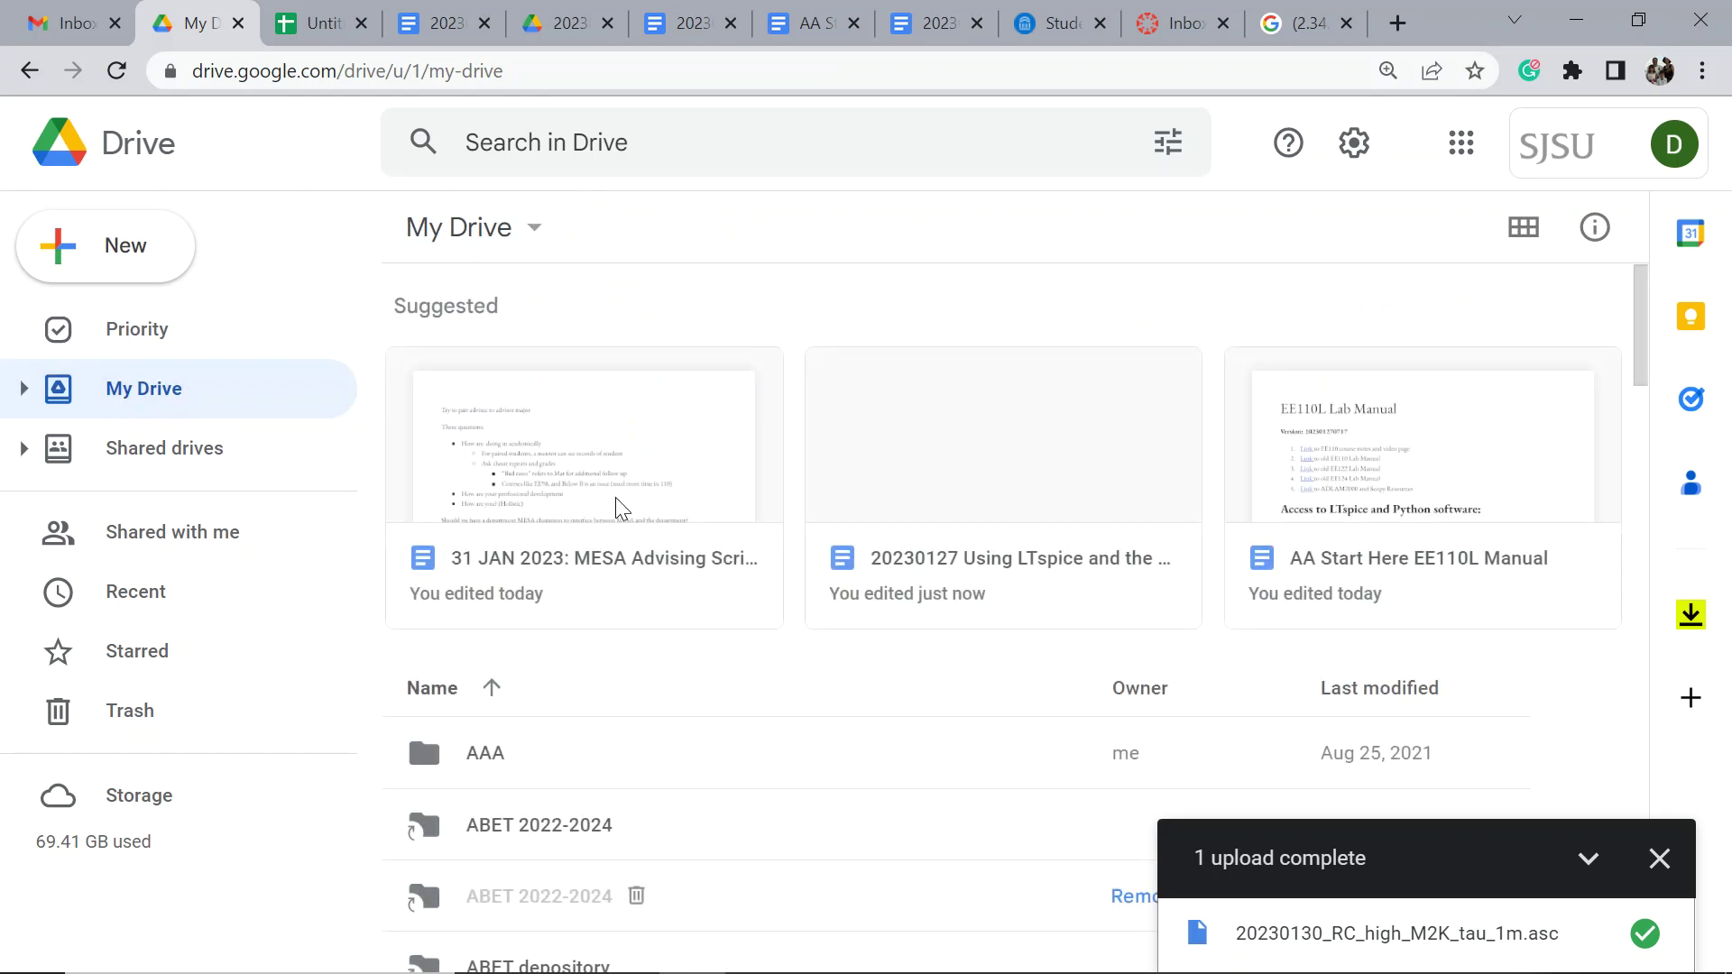
scroll(651, 568, "down", 10)
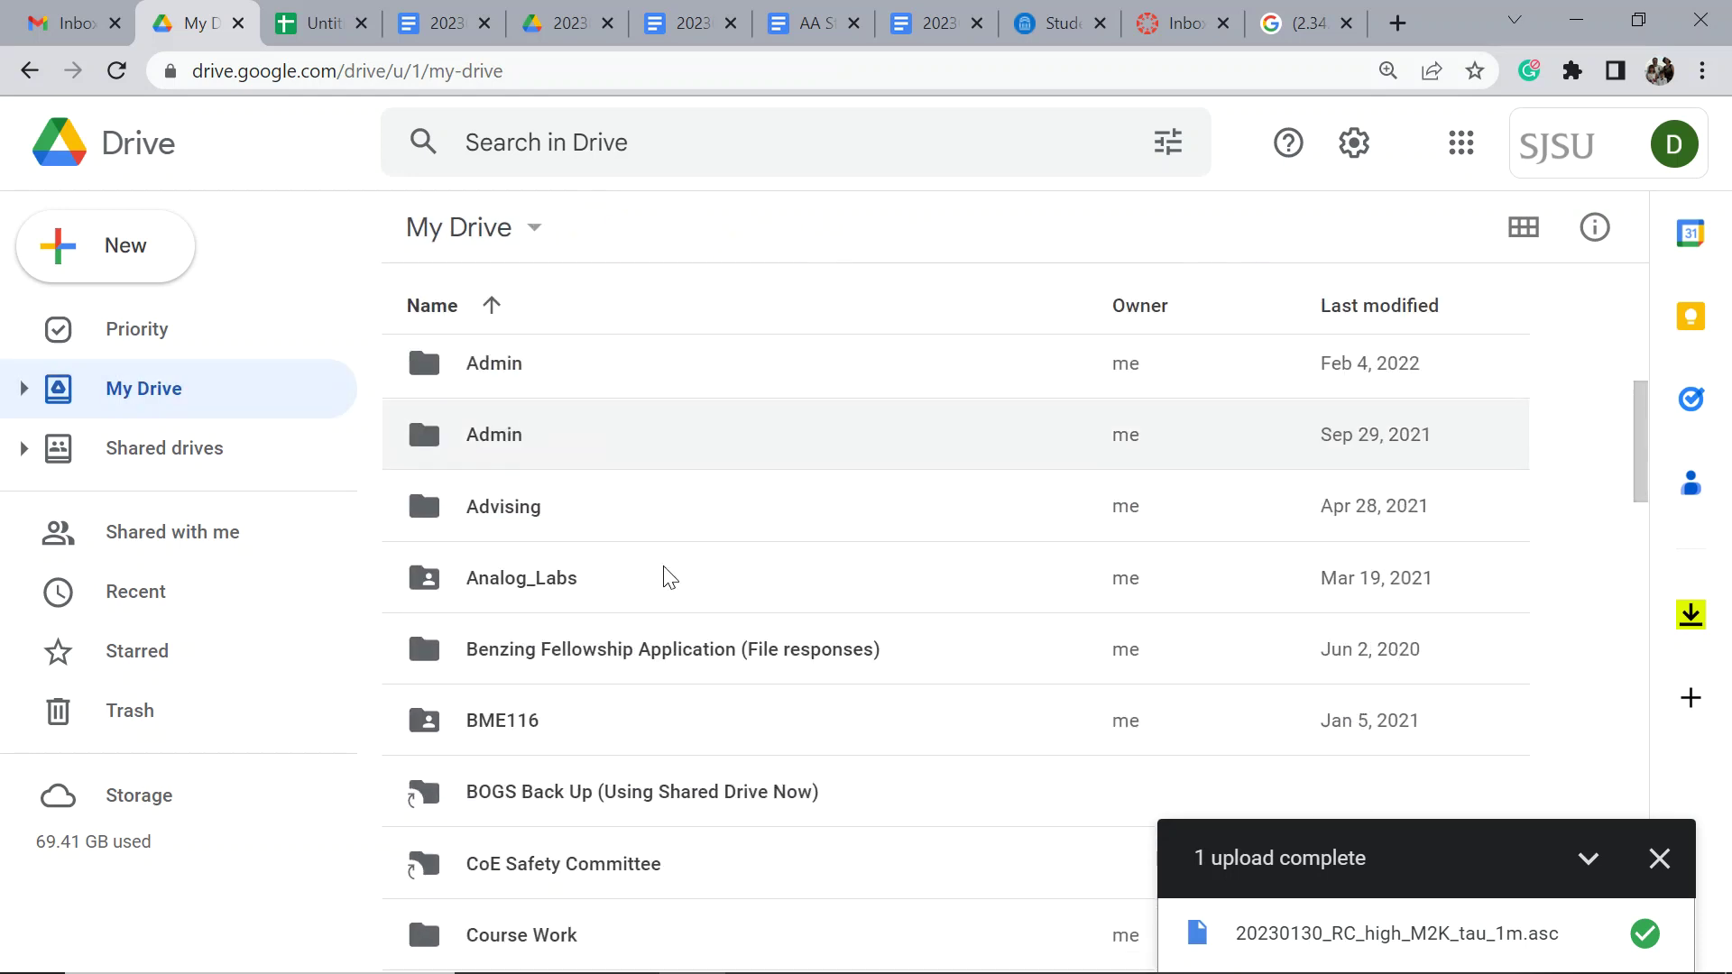
scroll(672, 577, "down", 4)
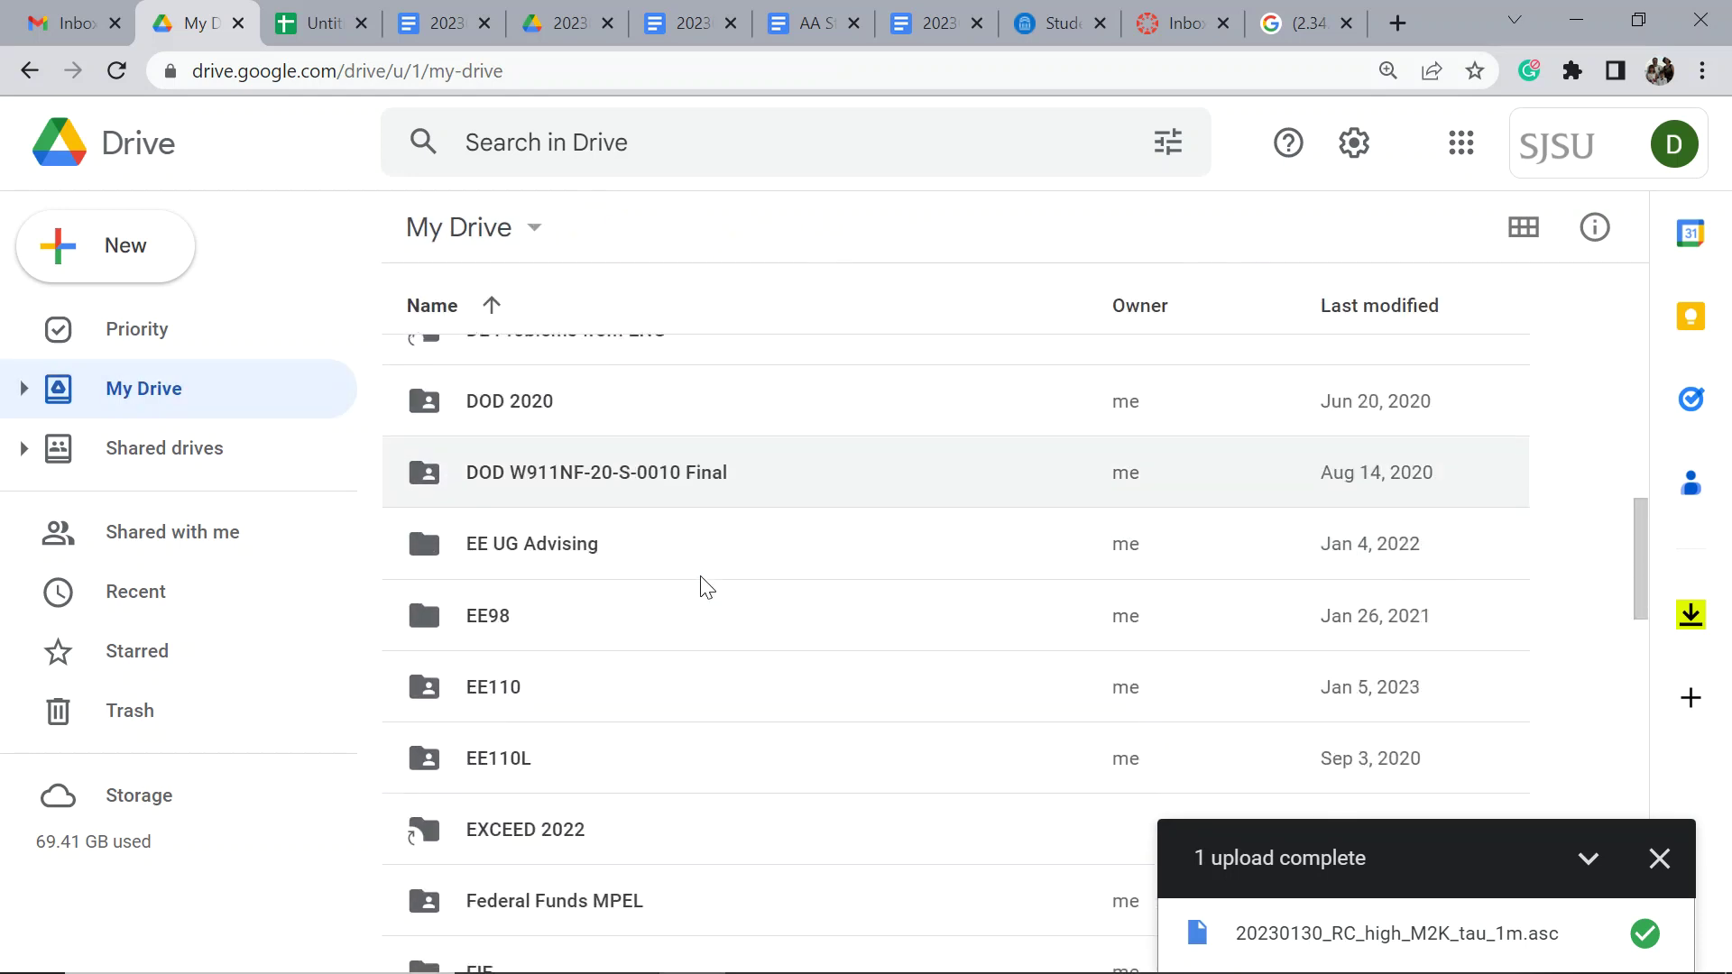
scroll(710, 591, "down", 9)
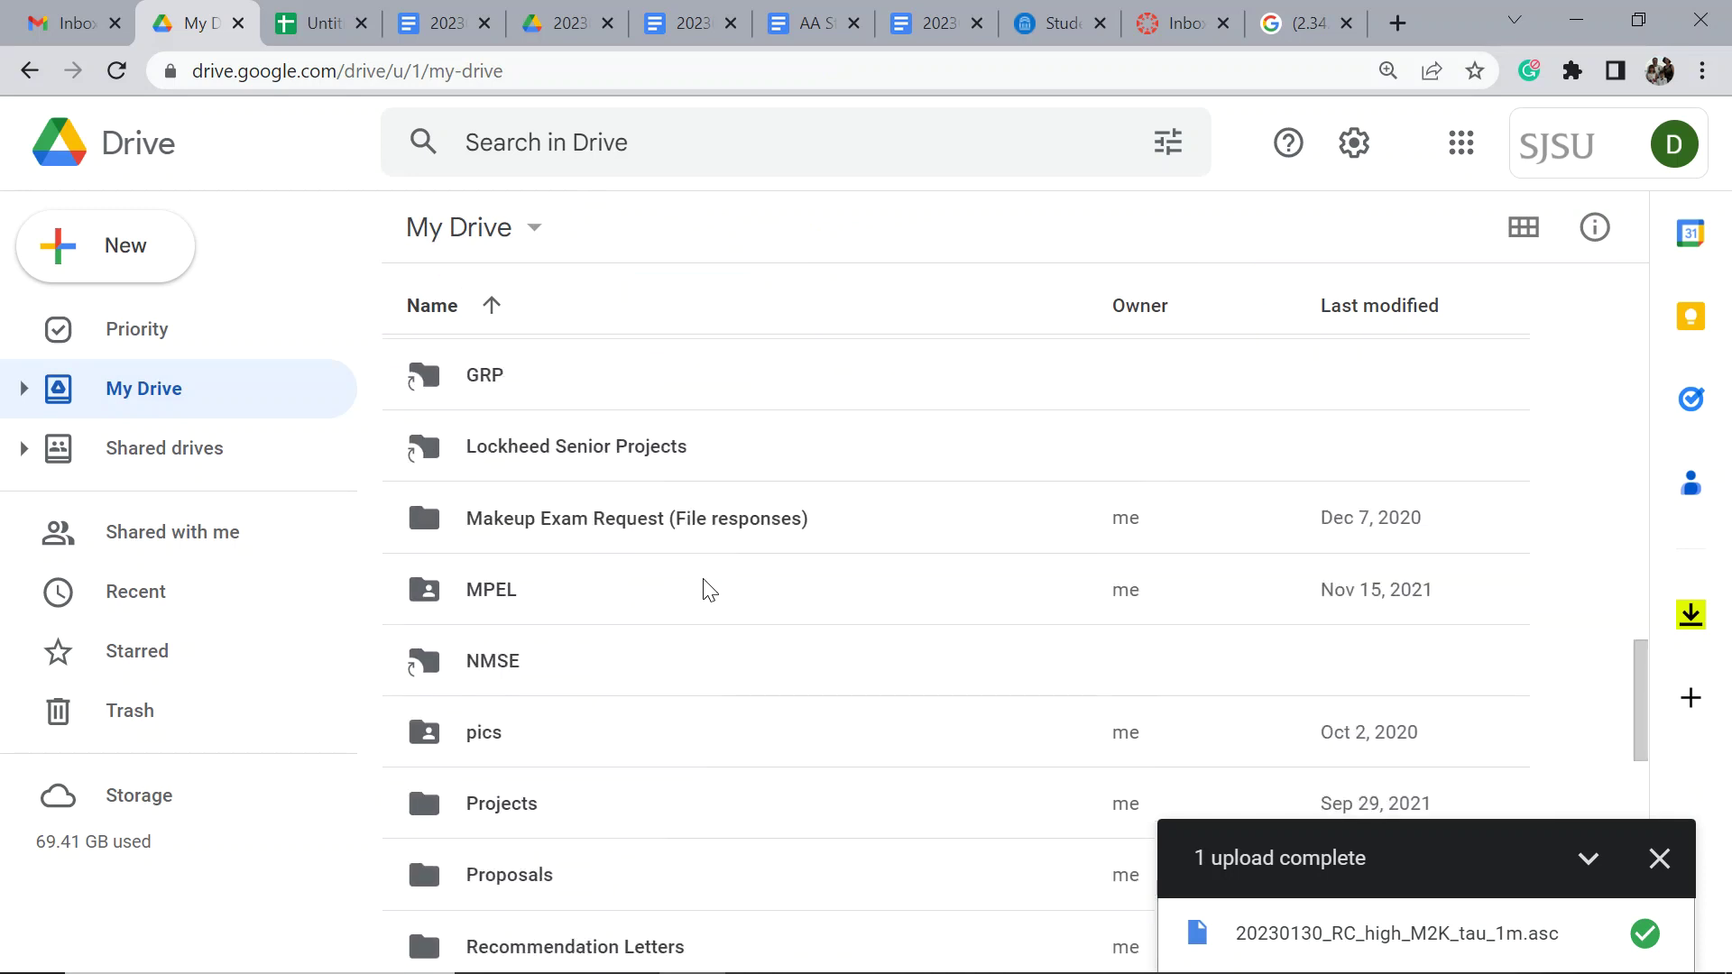
double_click(502, 804)
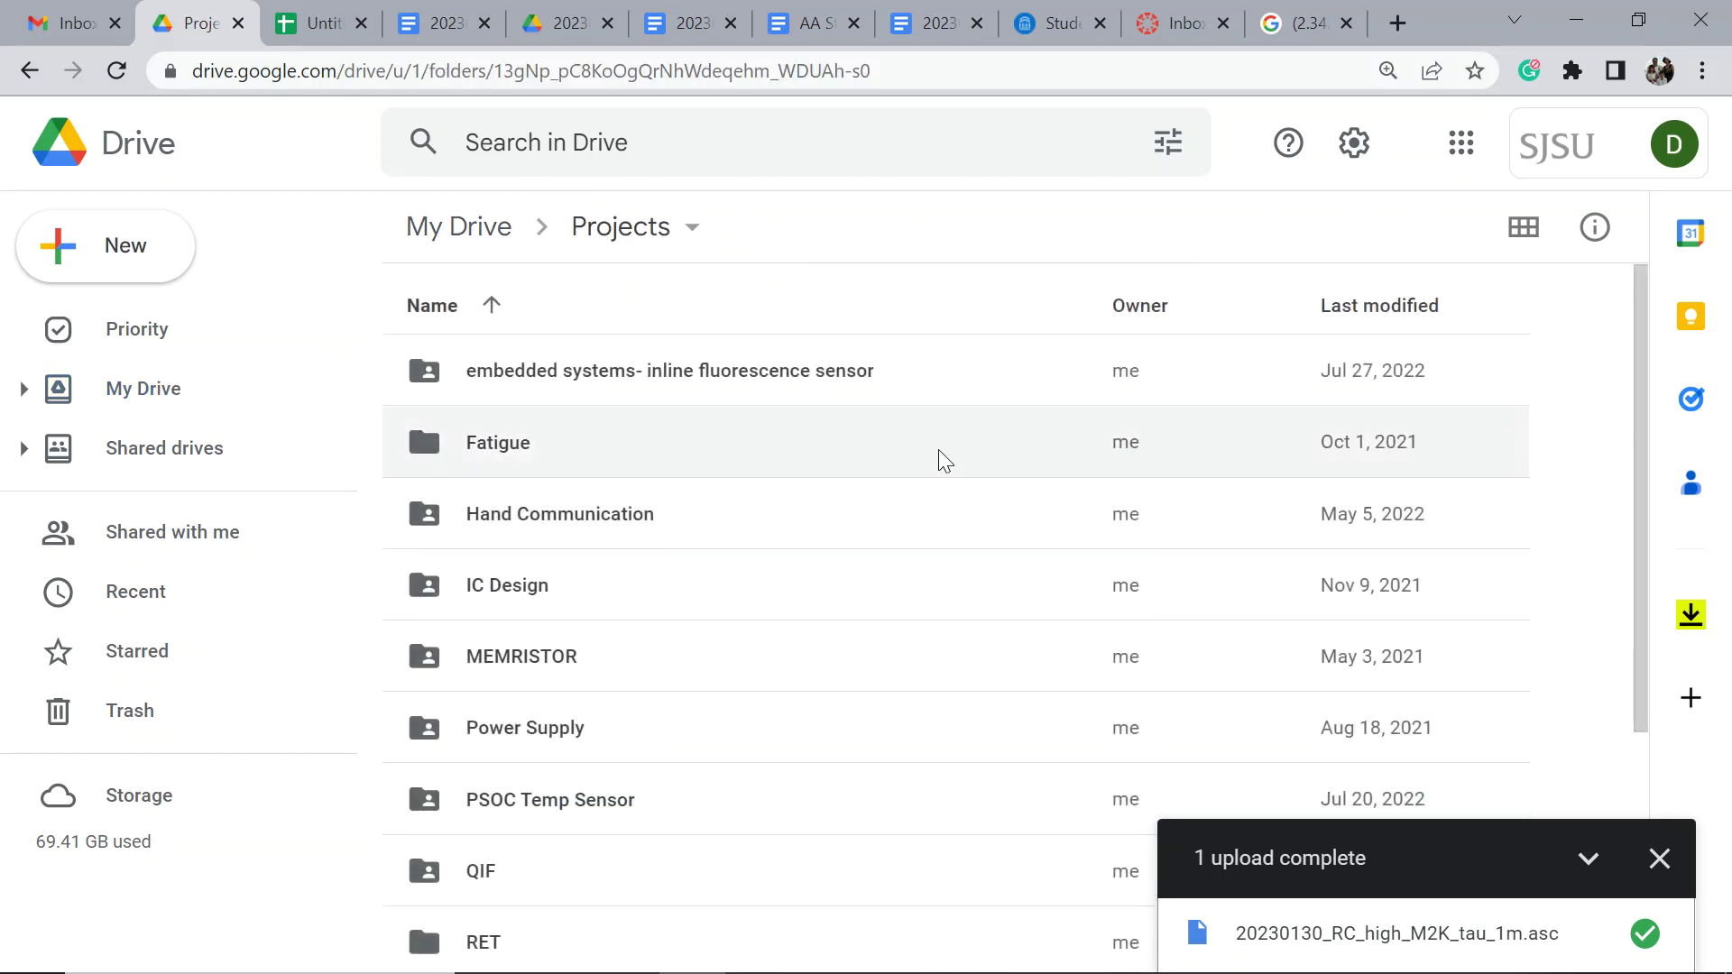
scroll(942, 460, "down", 4)
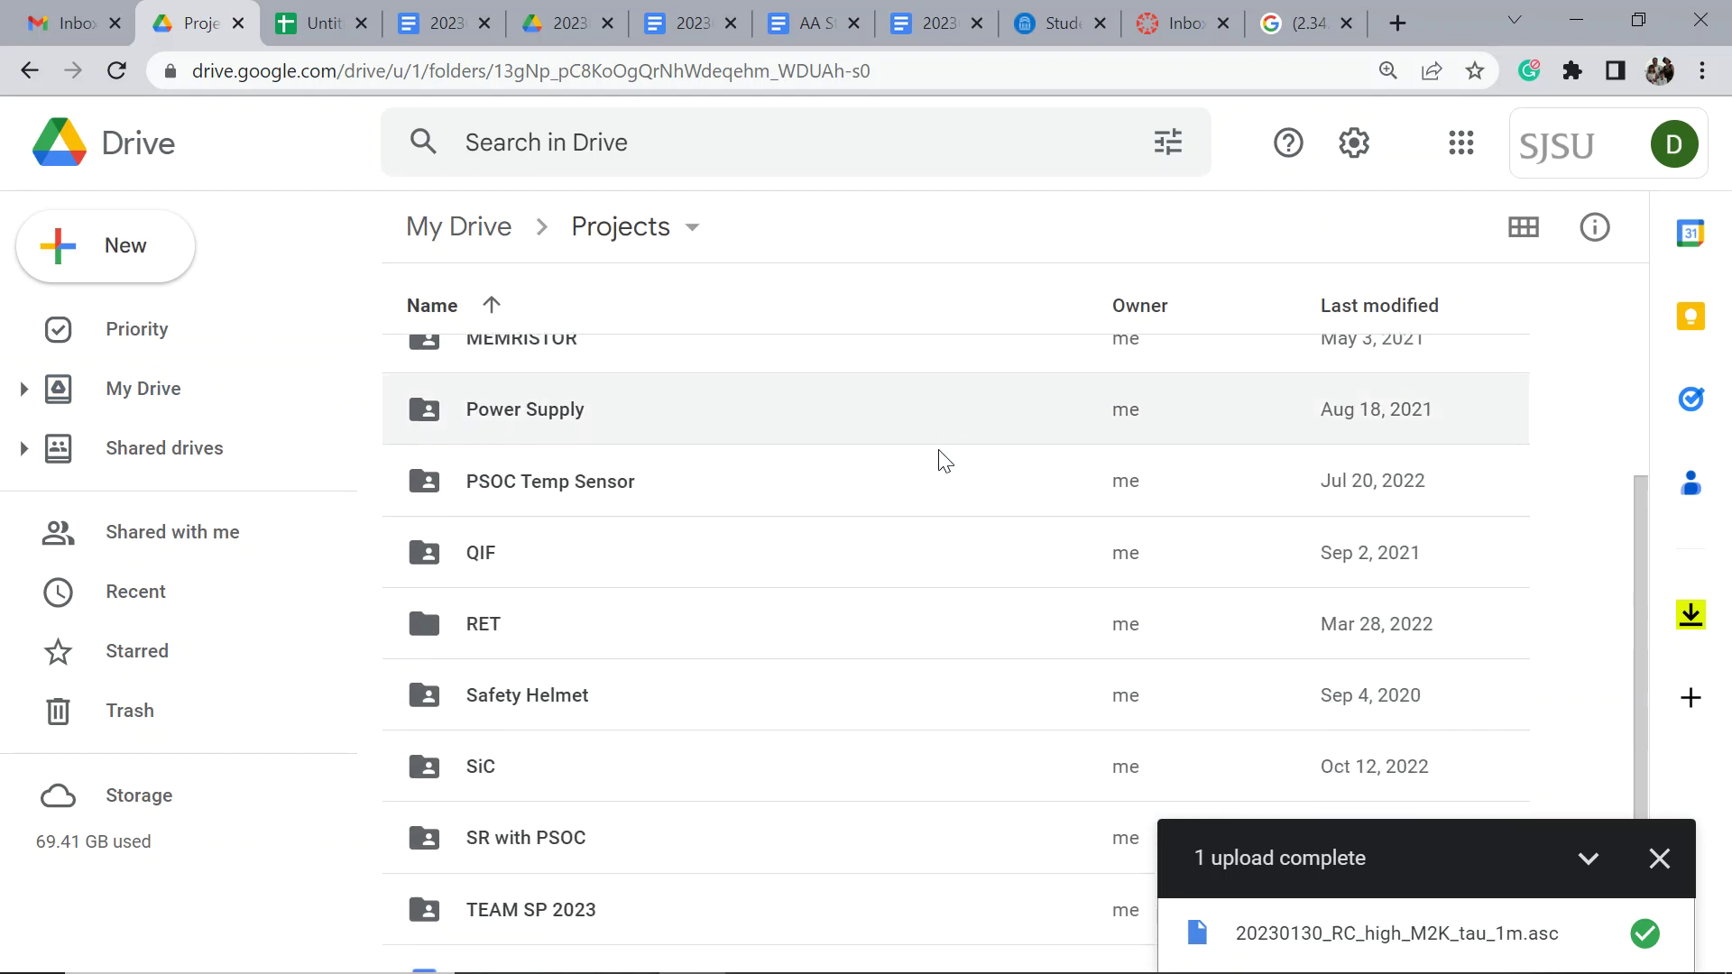
left_click(488, 517)
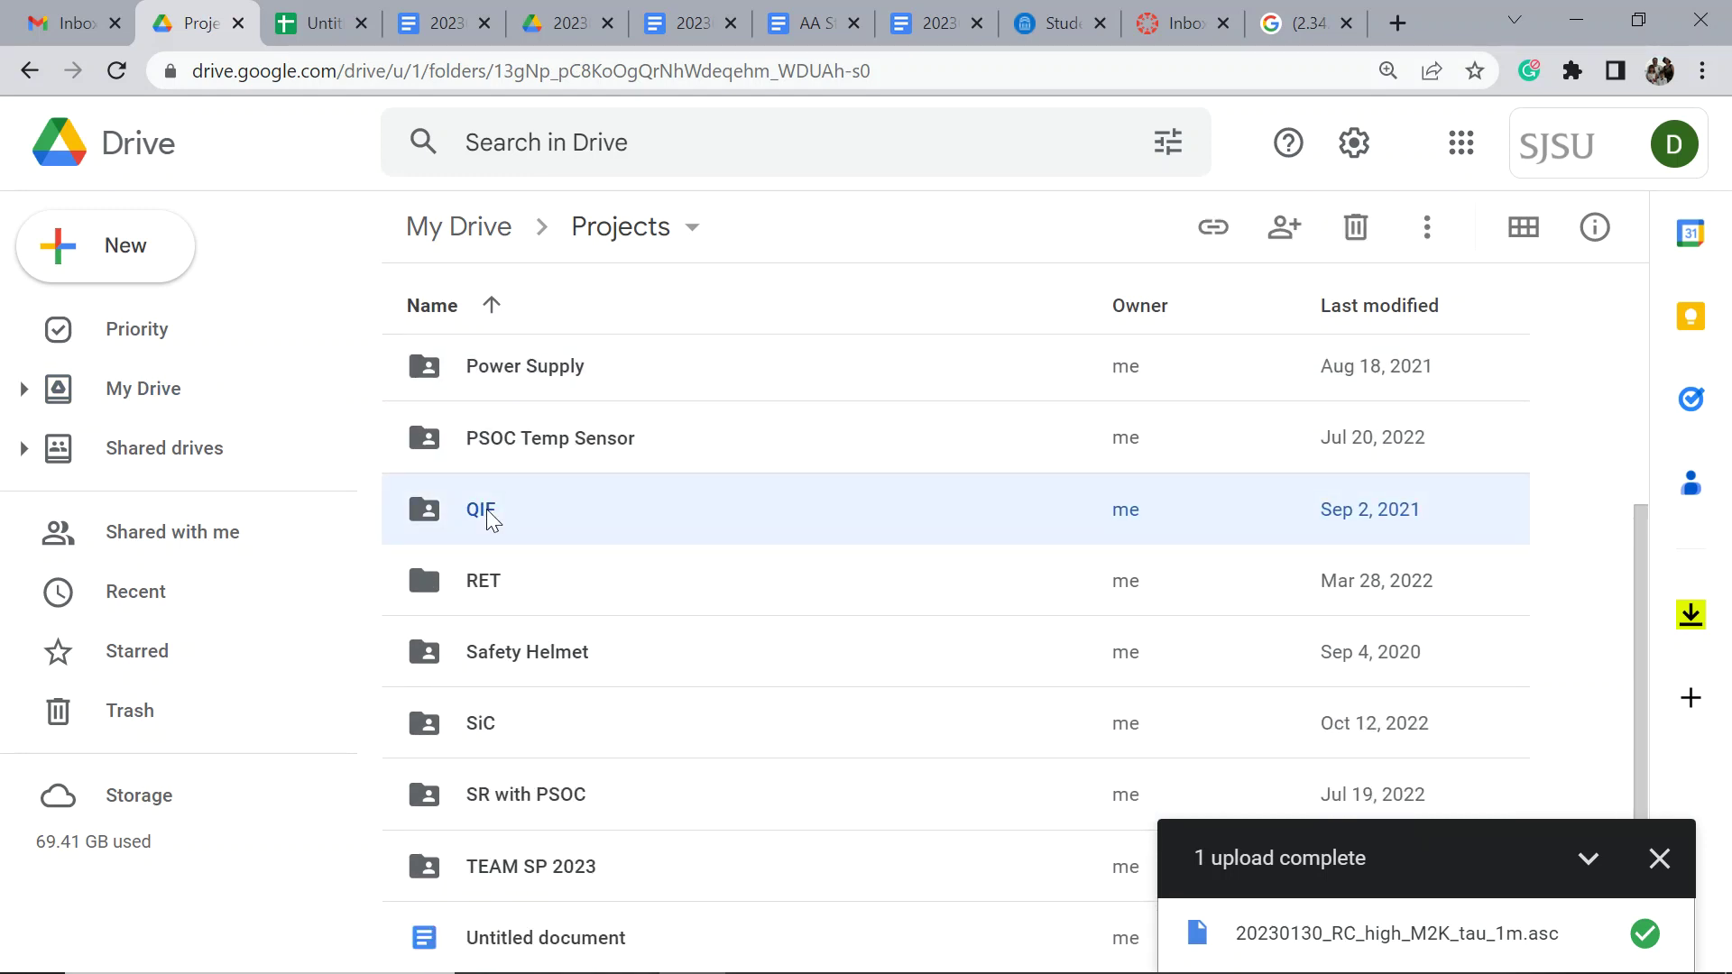
double_click(487, 514)
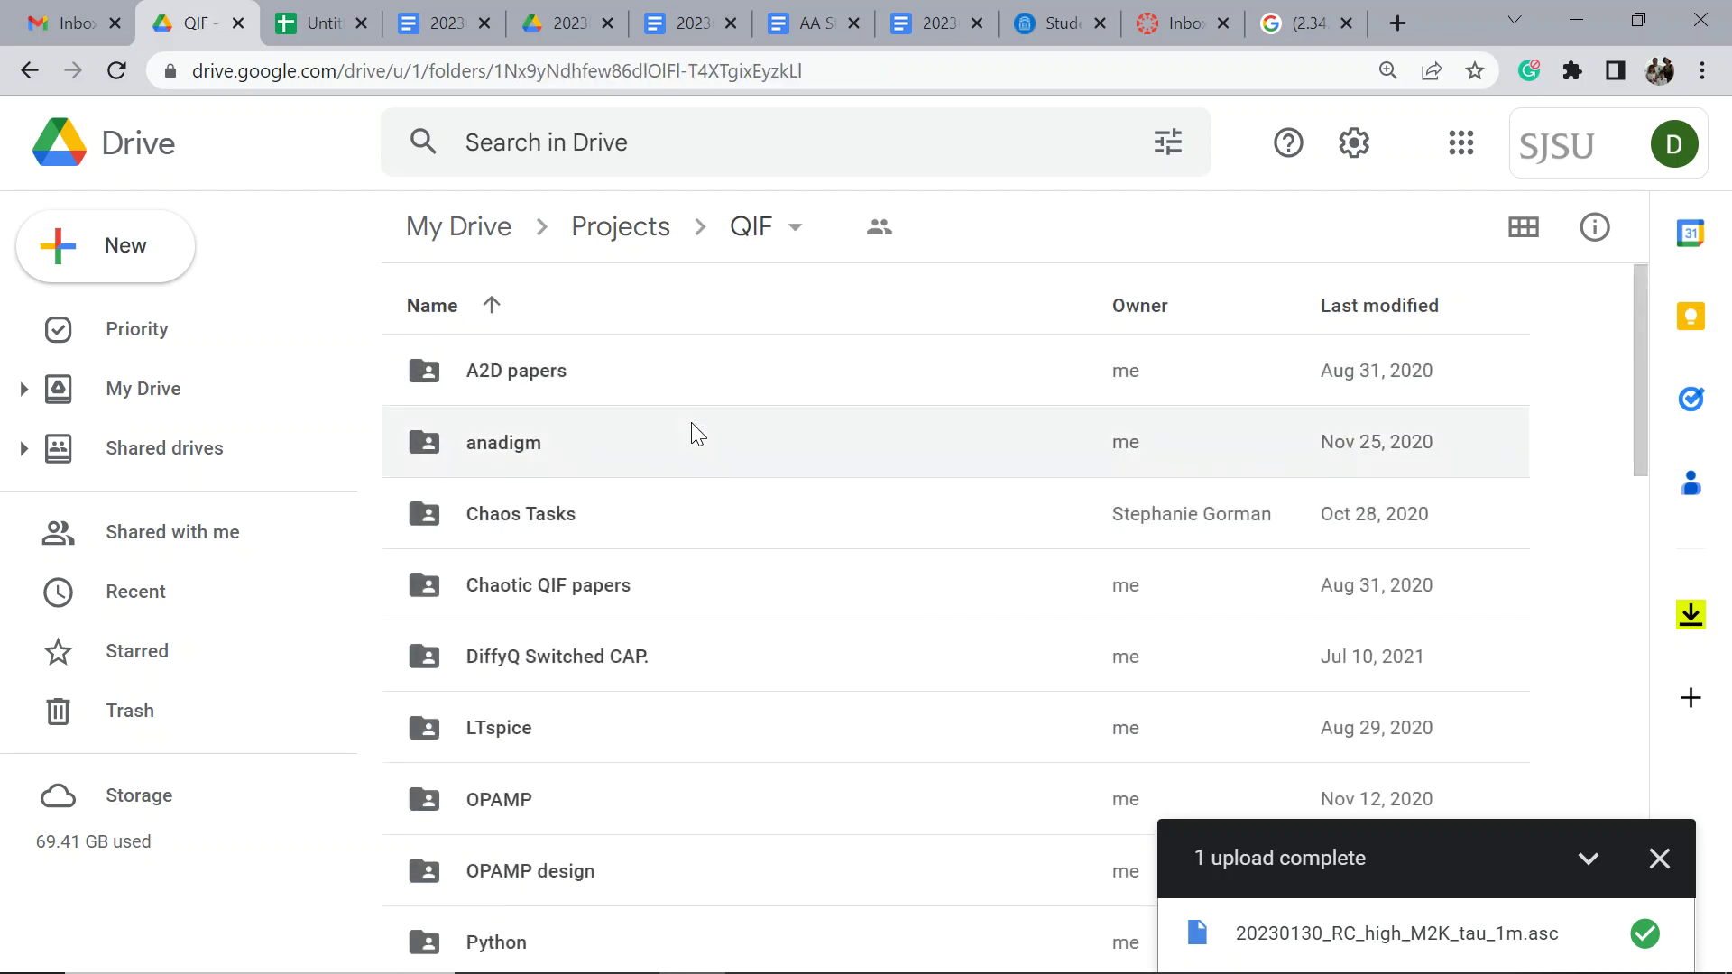
scroll(691, 429, "down", 8)
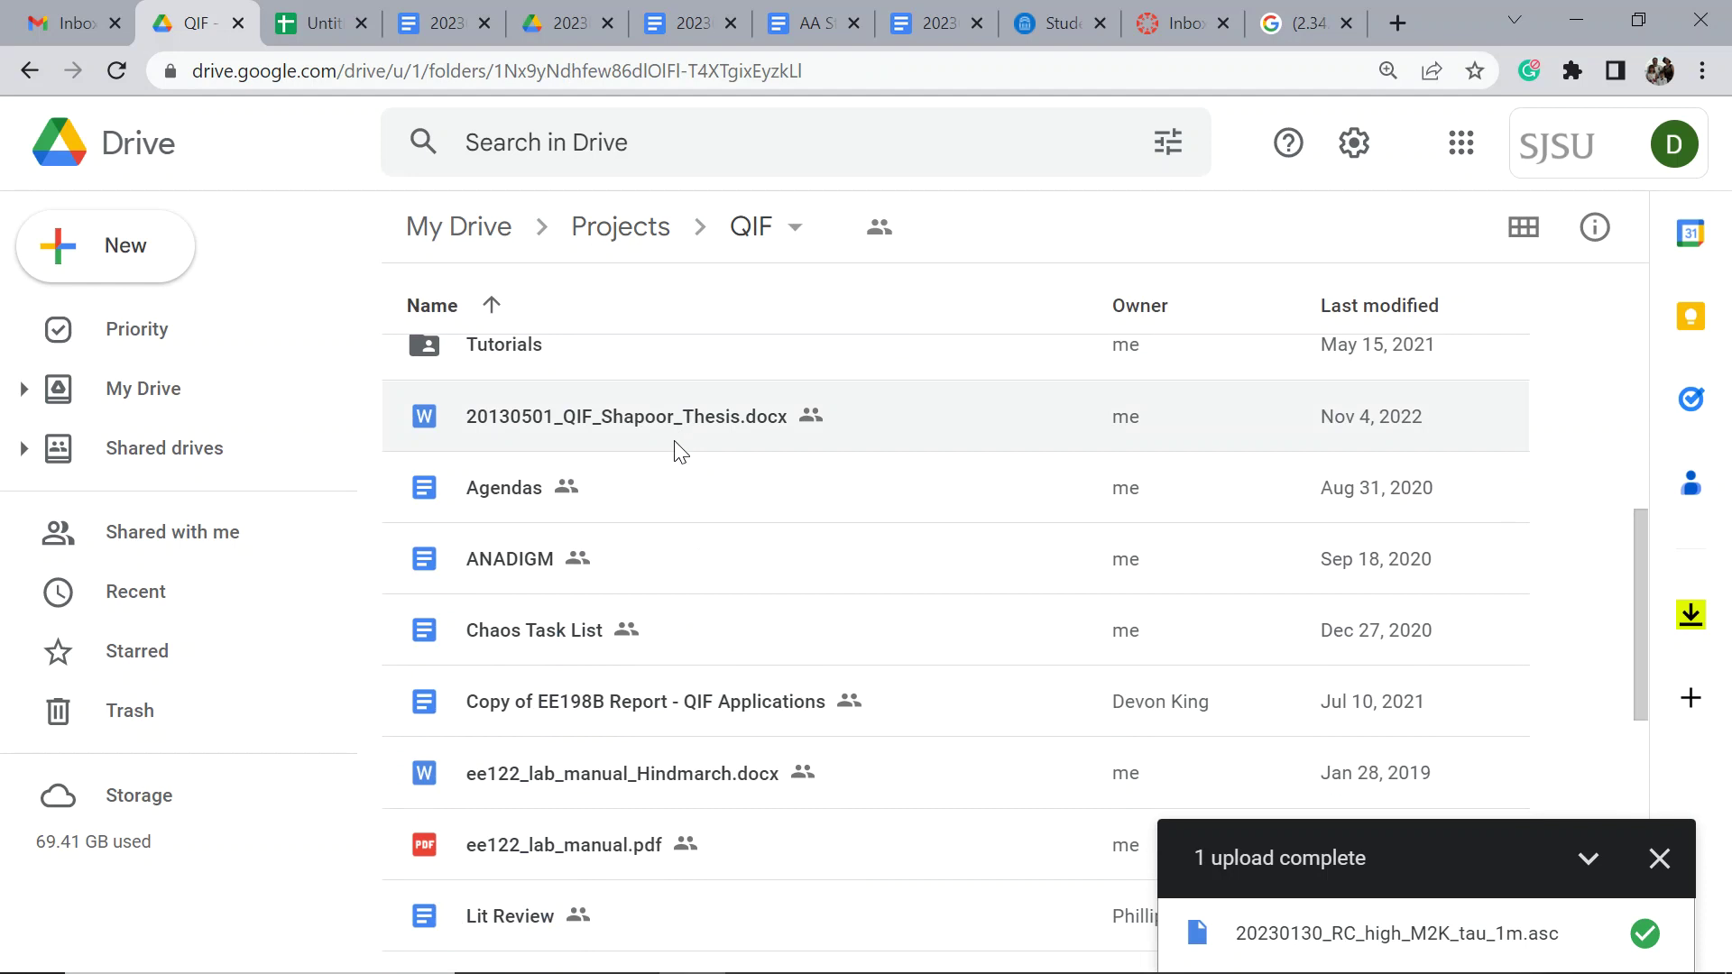
scroll(680, 452, "down", 3)
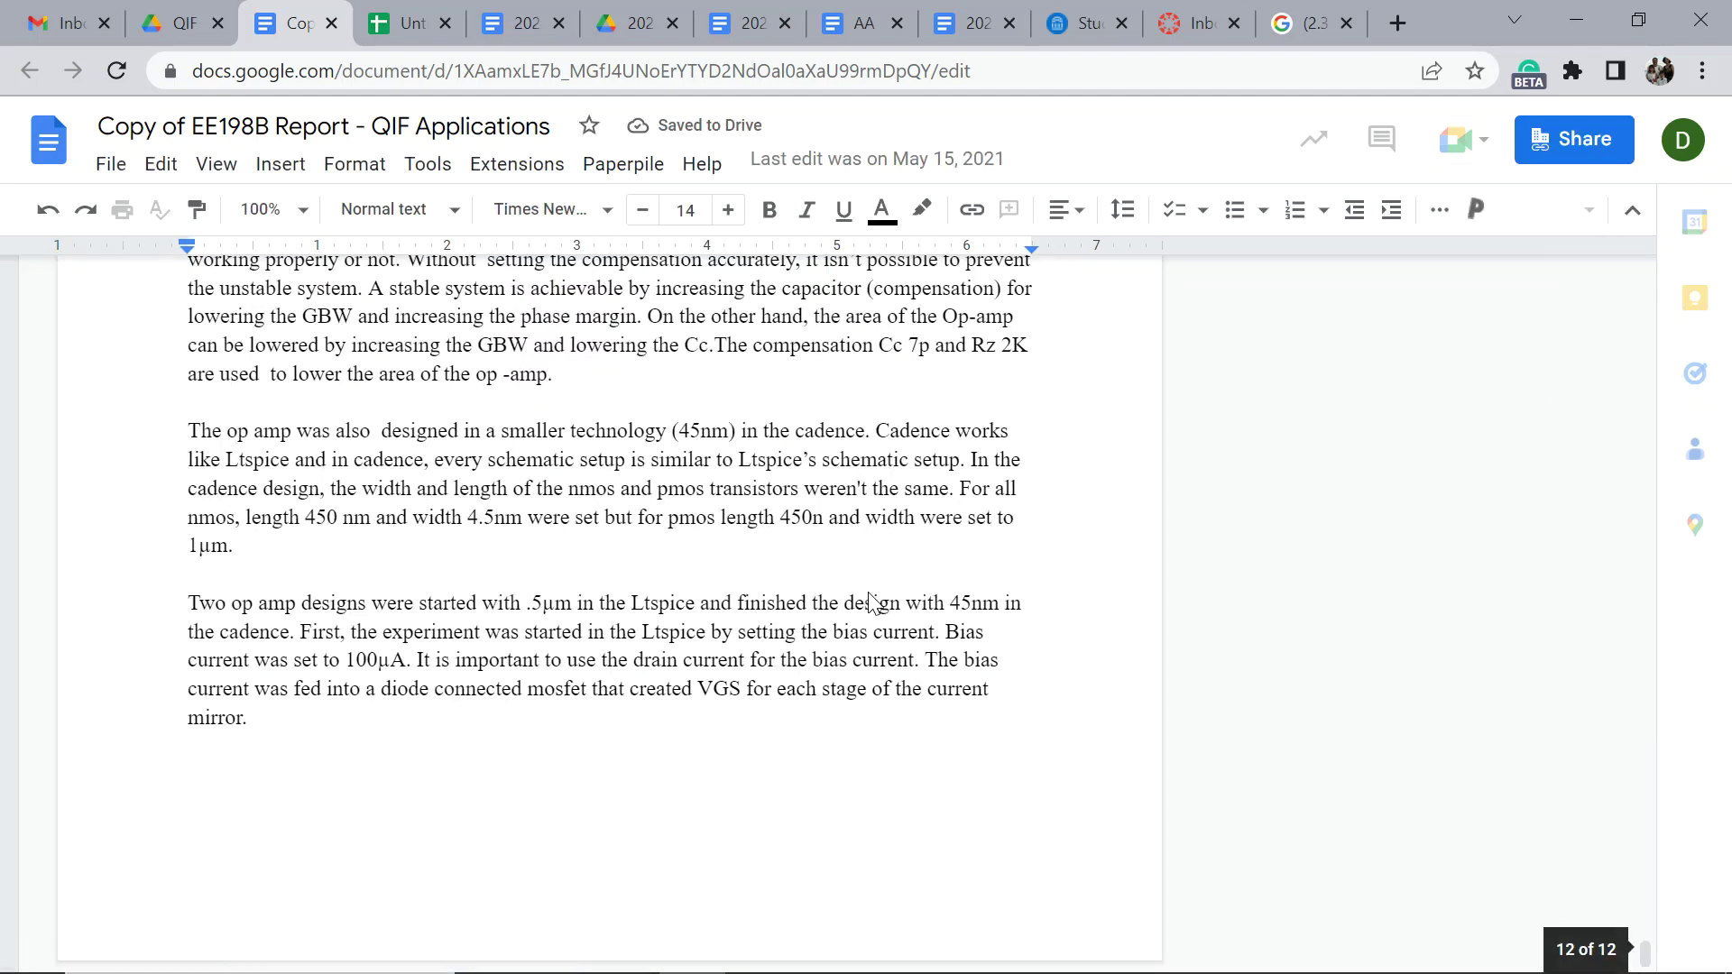
Scroll back up through the report to the Figure 58 V(xor) and V(qif) plot.
scroll(556, 510, "up", 15)
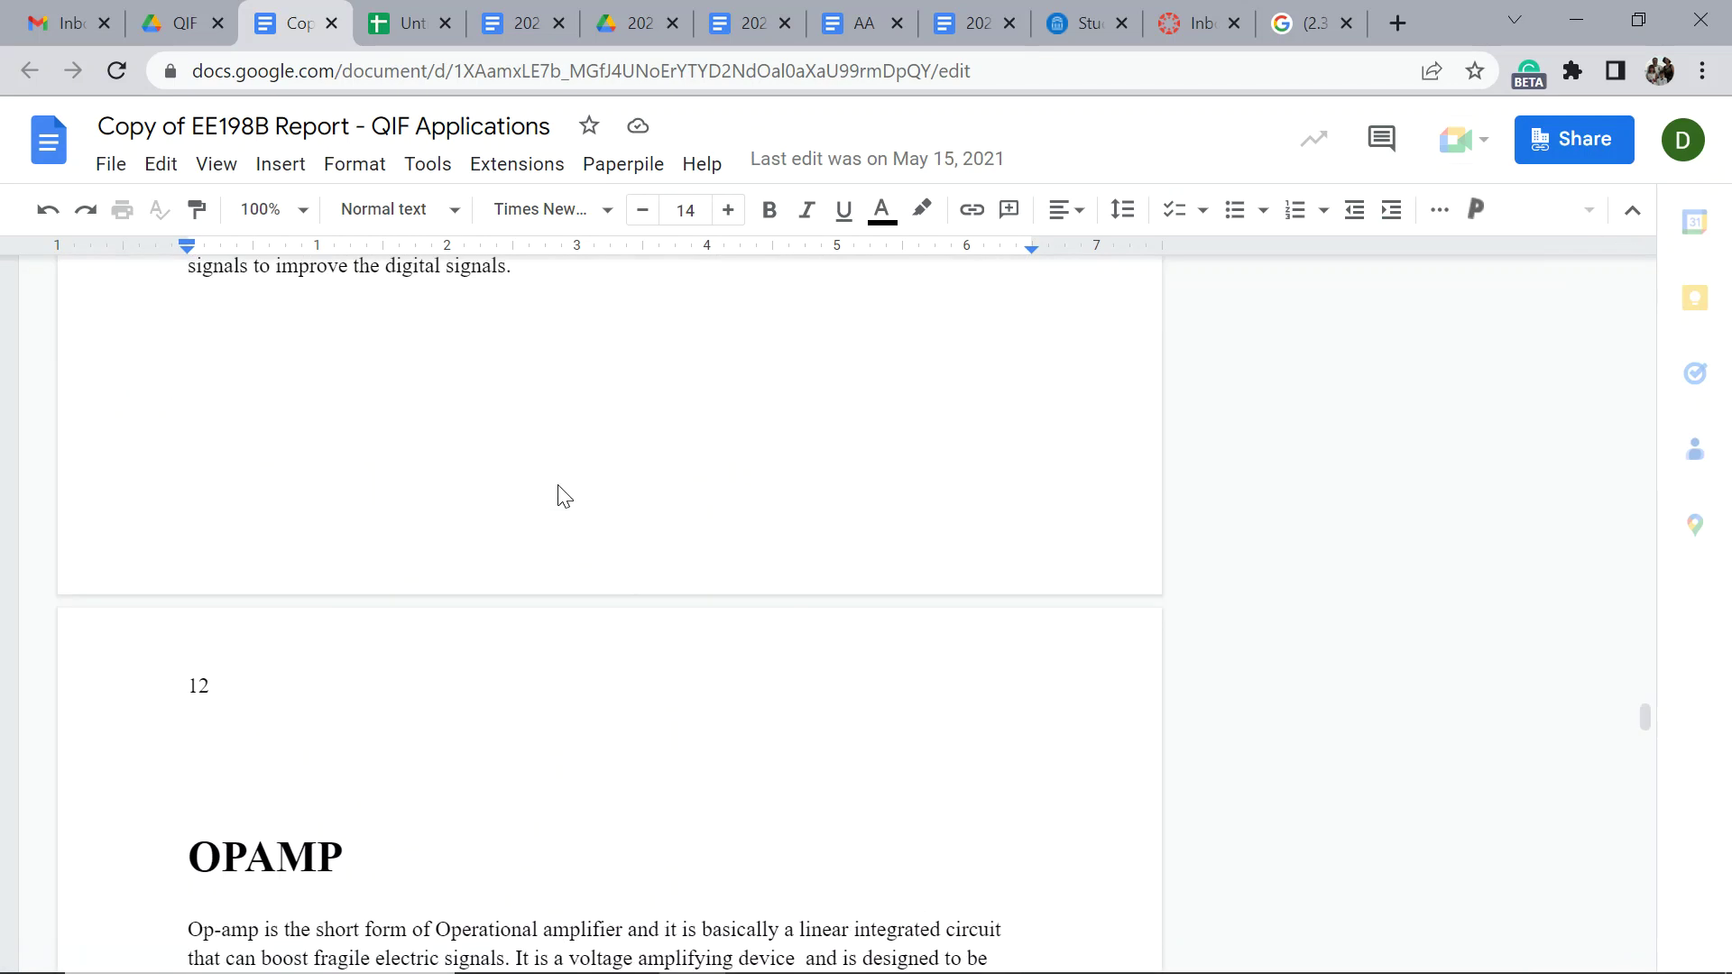
scroll(556, 475, "up", 10)
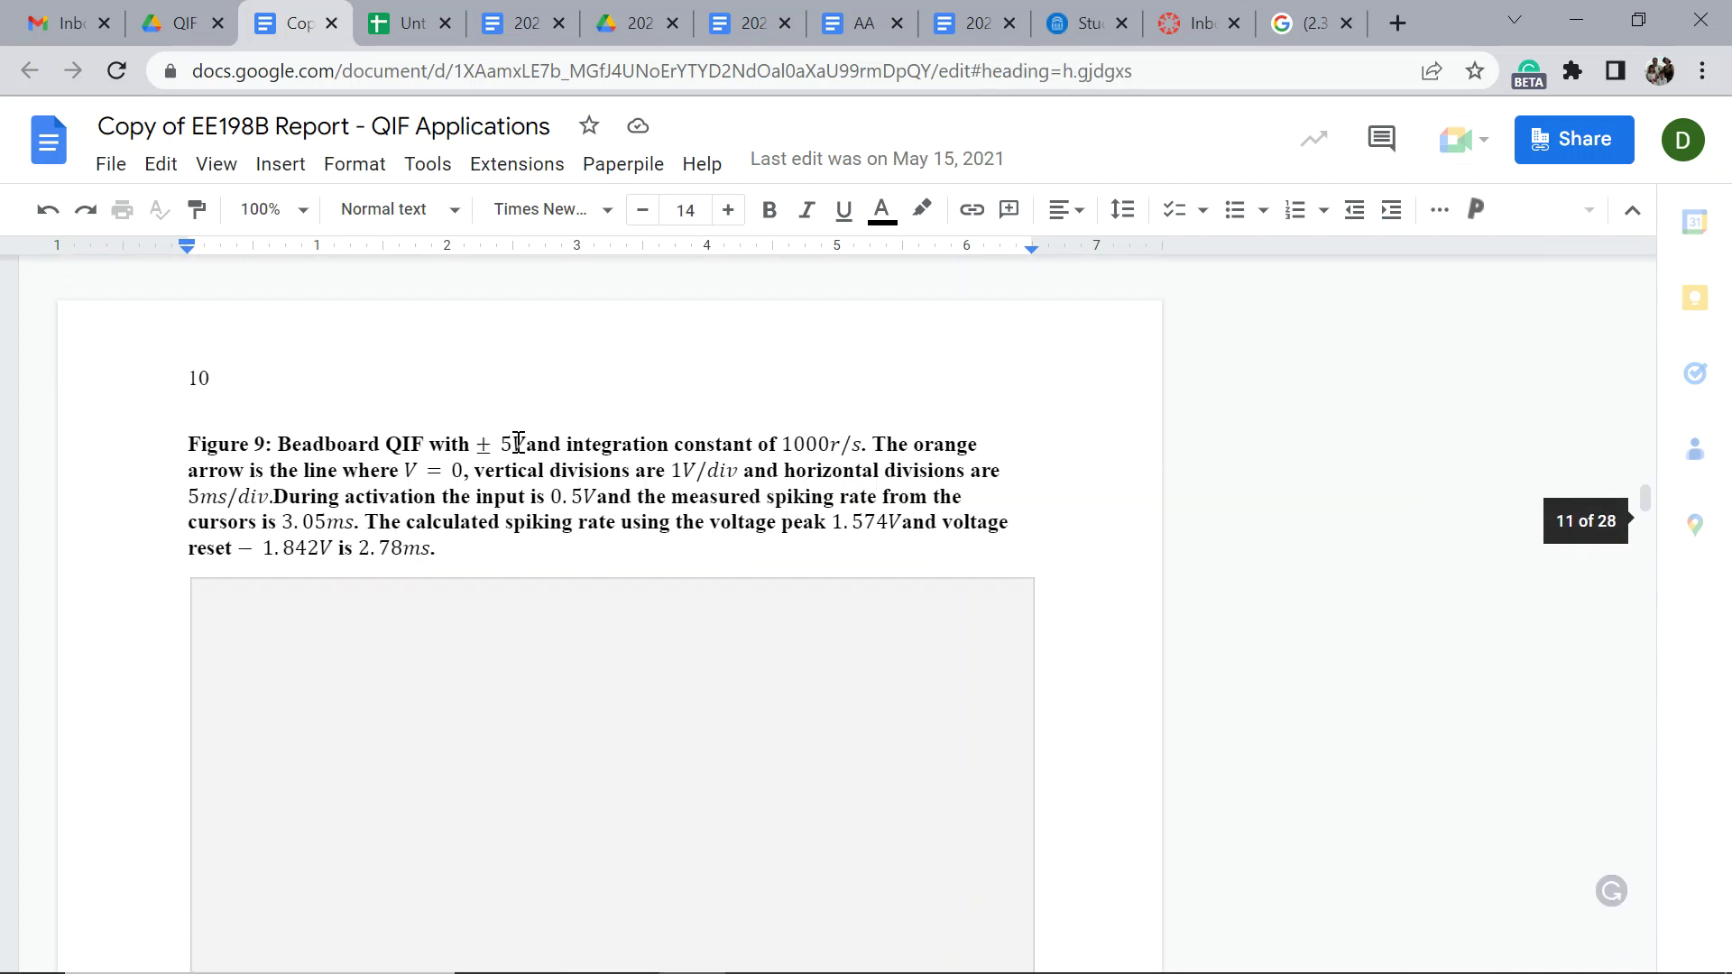
scroll(519, 442, "up", 15)
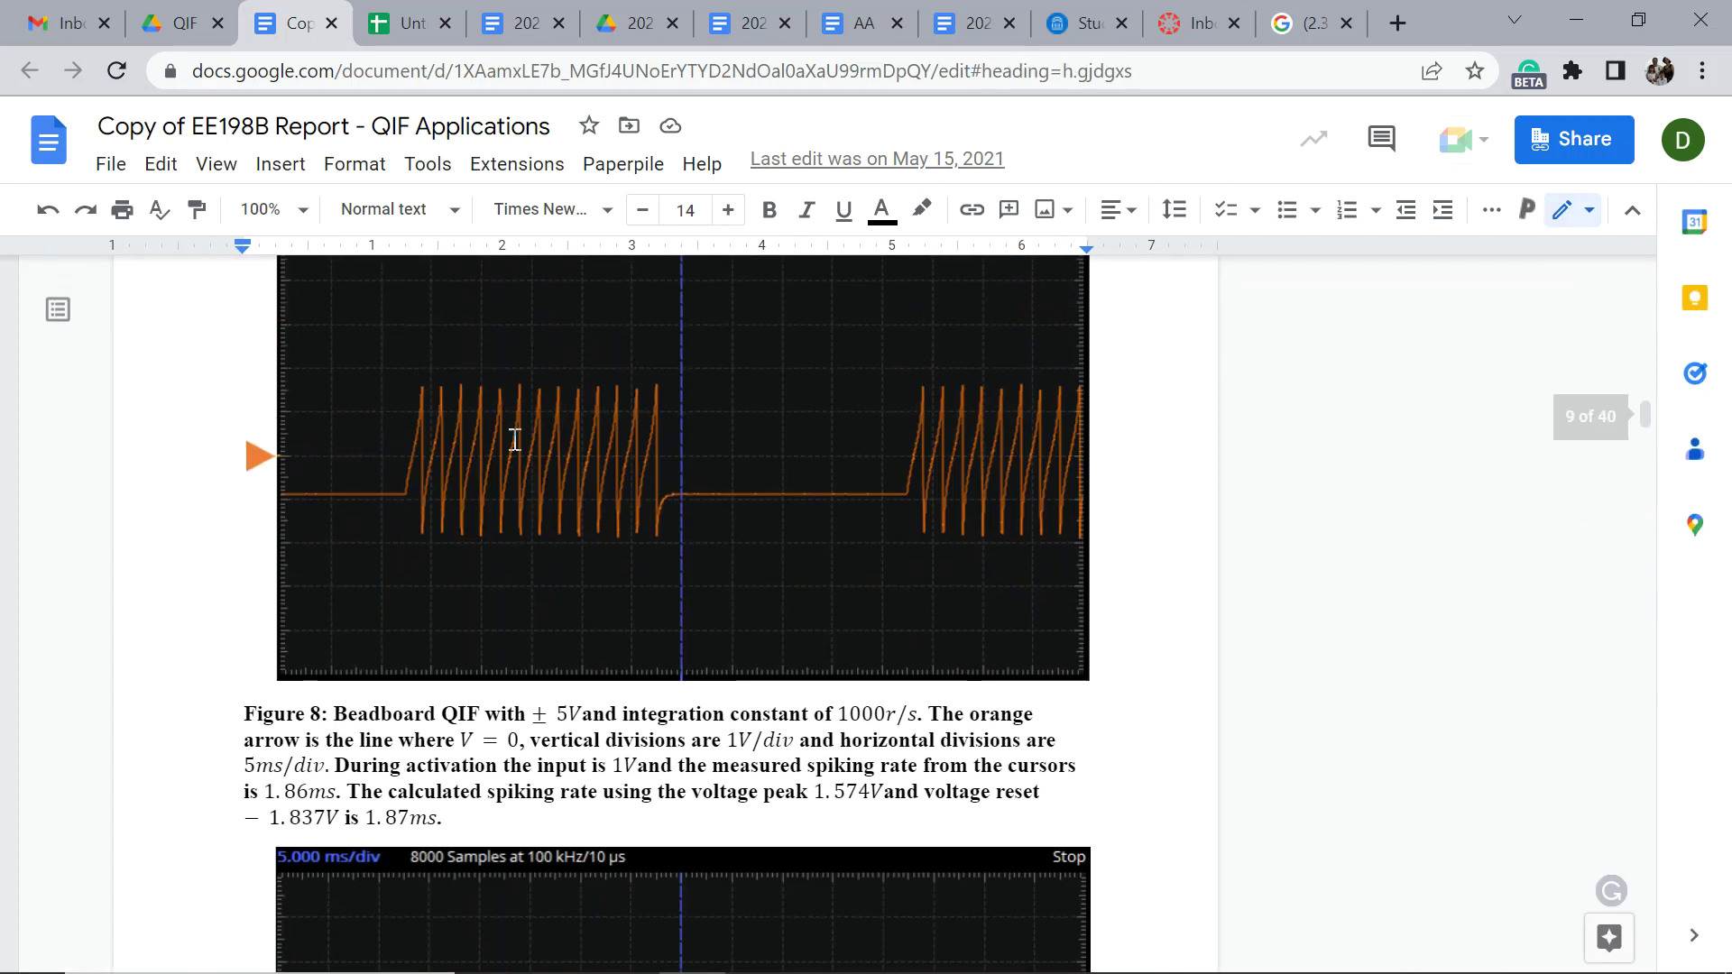
scroll(490, 430, "up", 15)
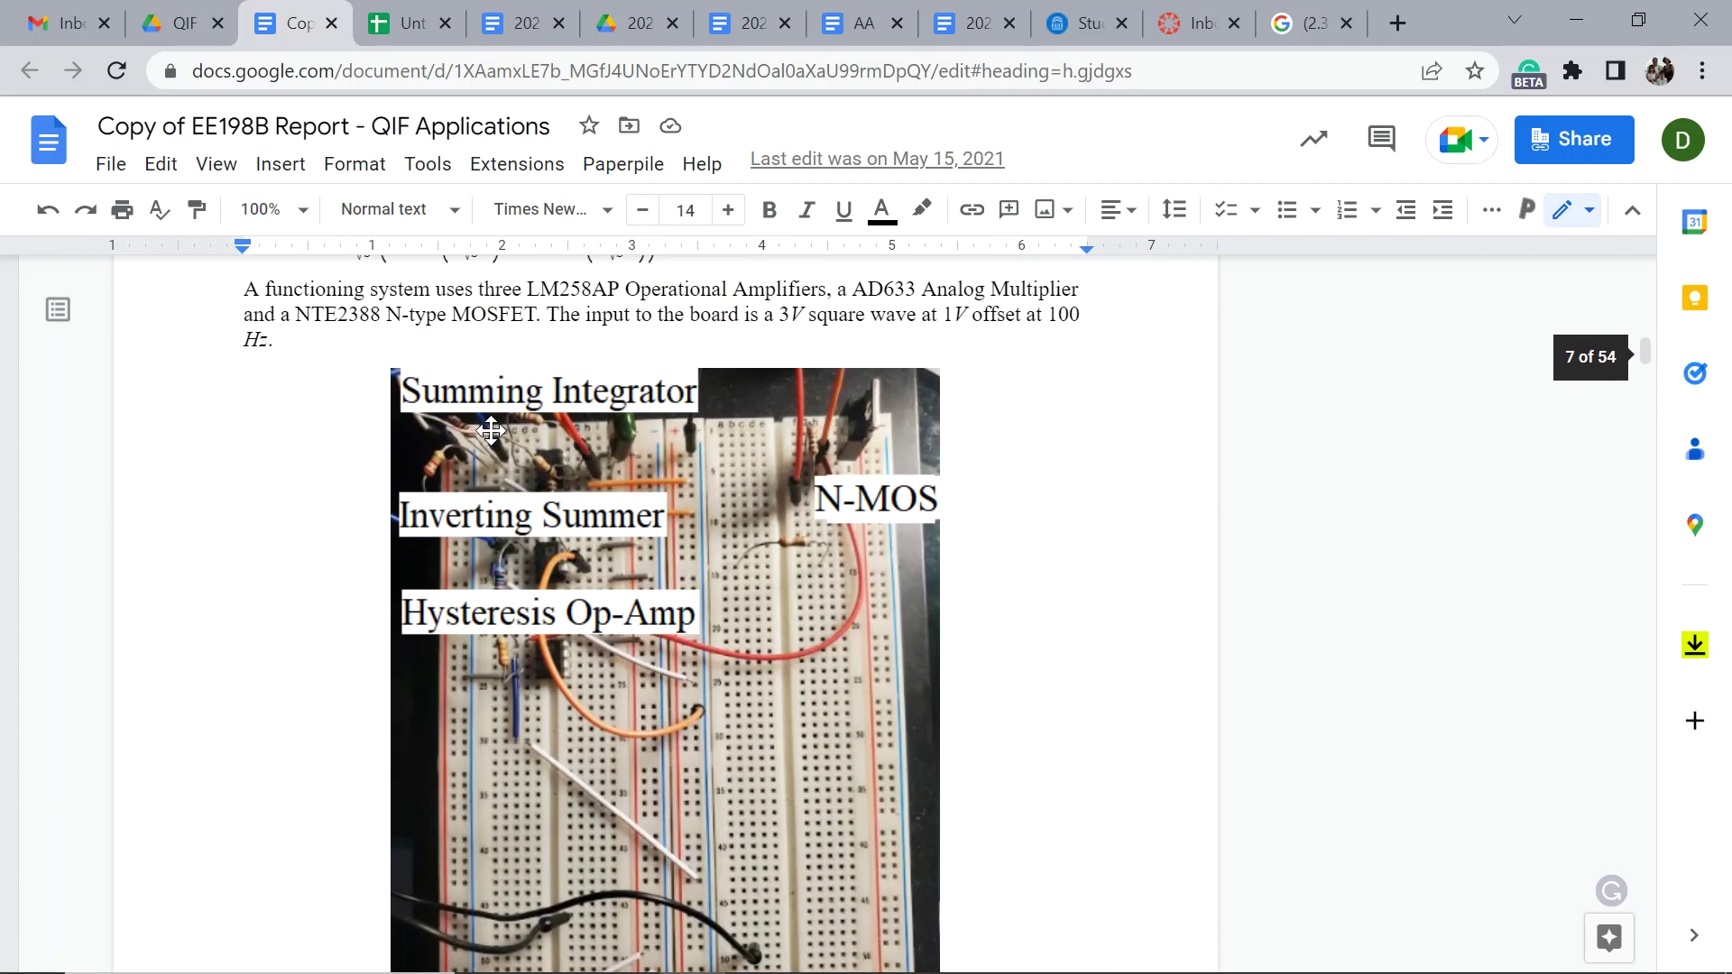
scroll(488, 433, "up", 15)
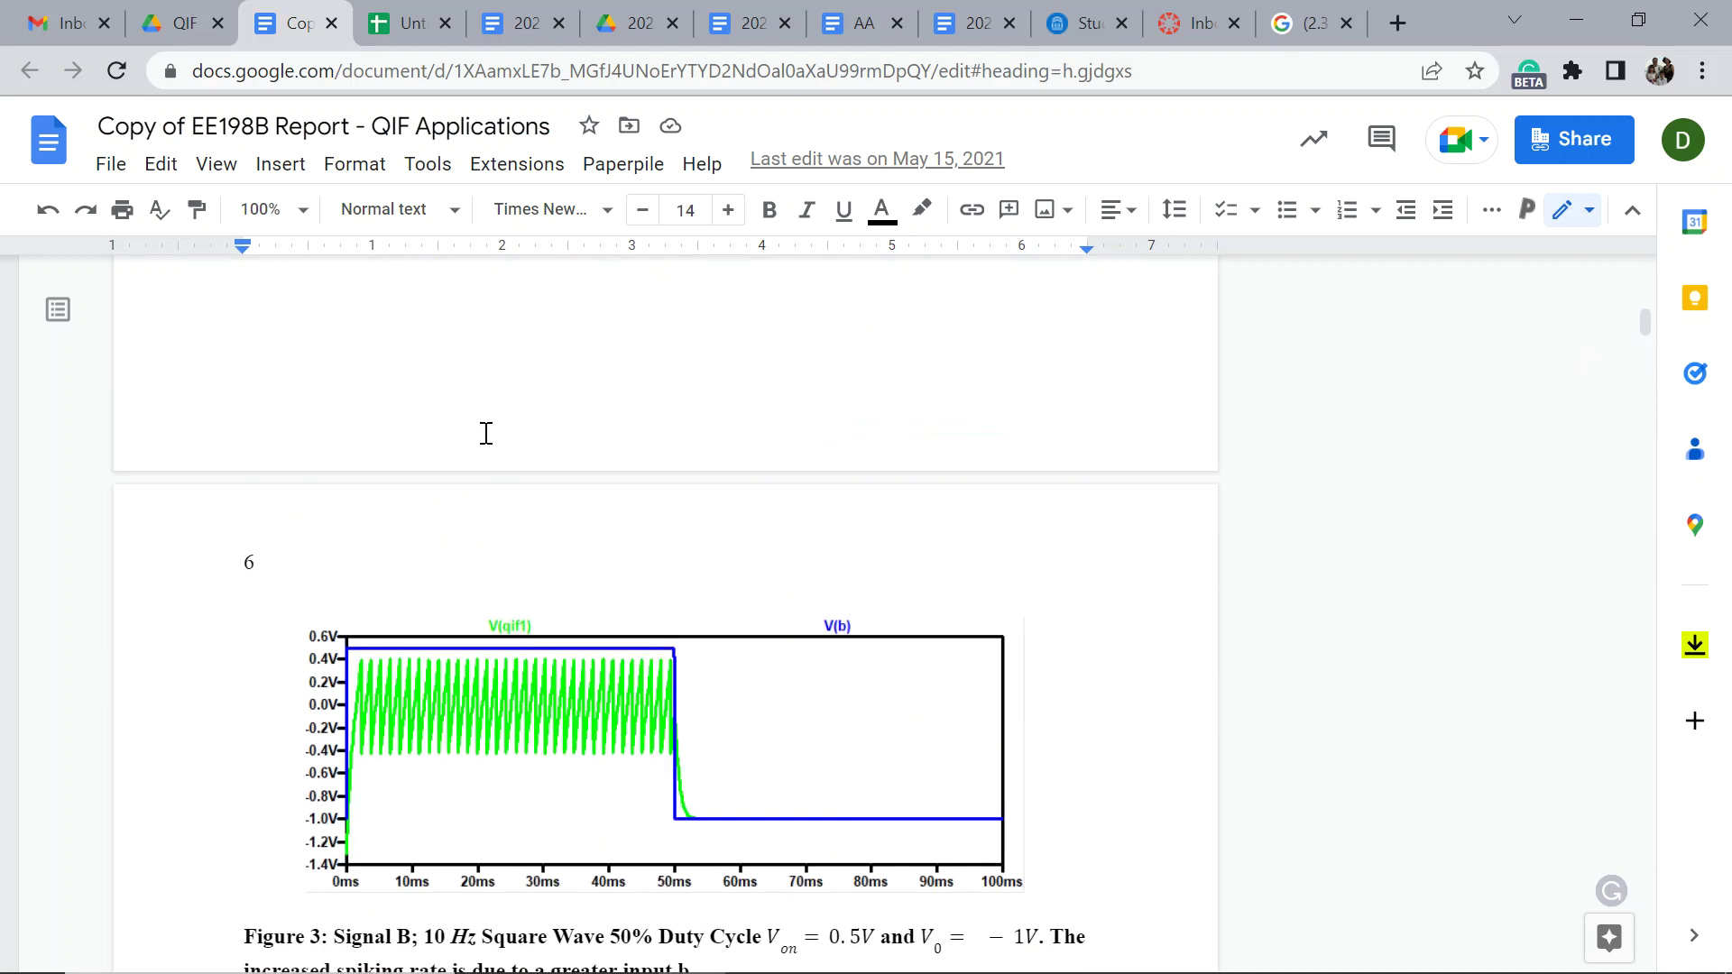
scroll(478, 429, "up", 15)
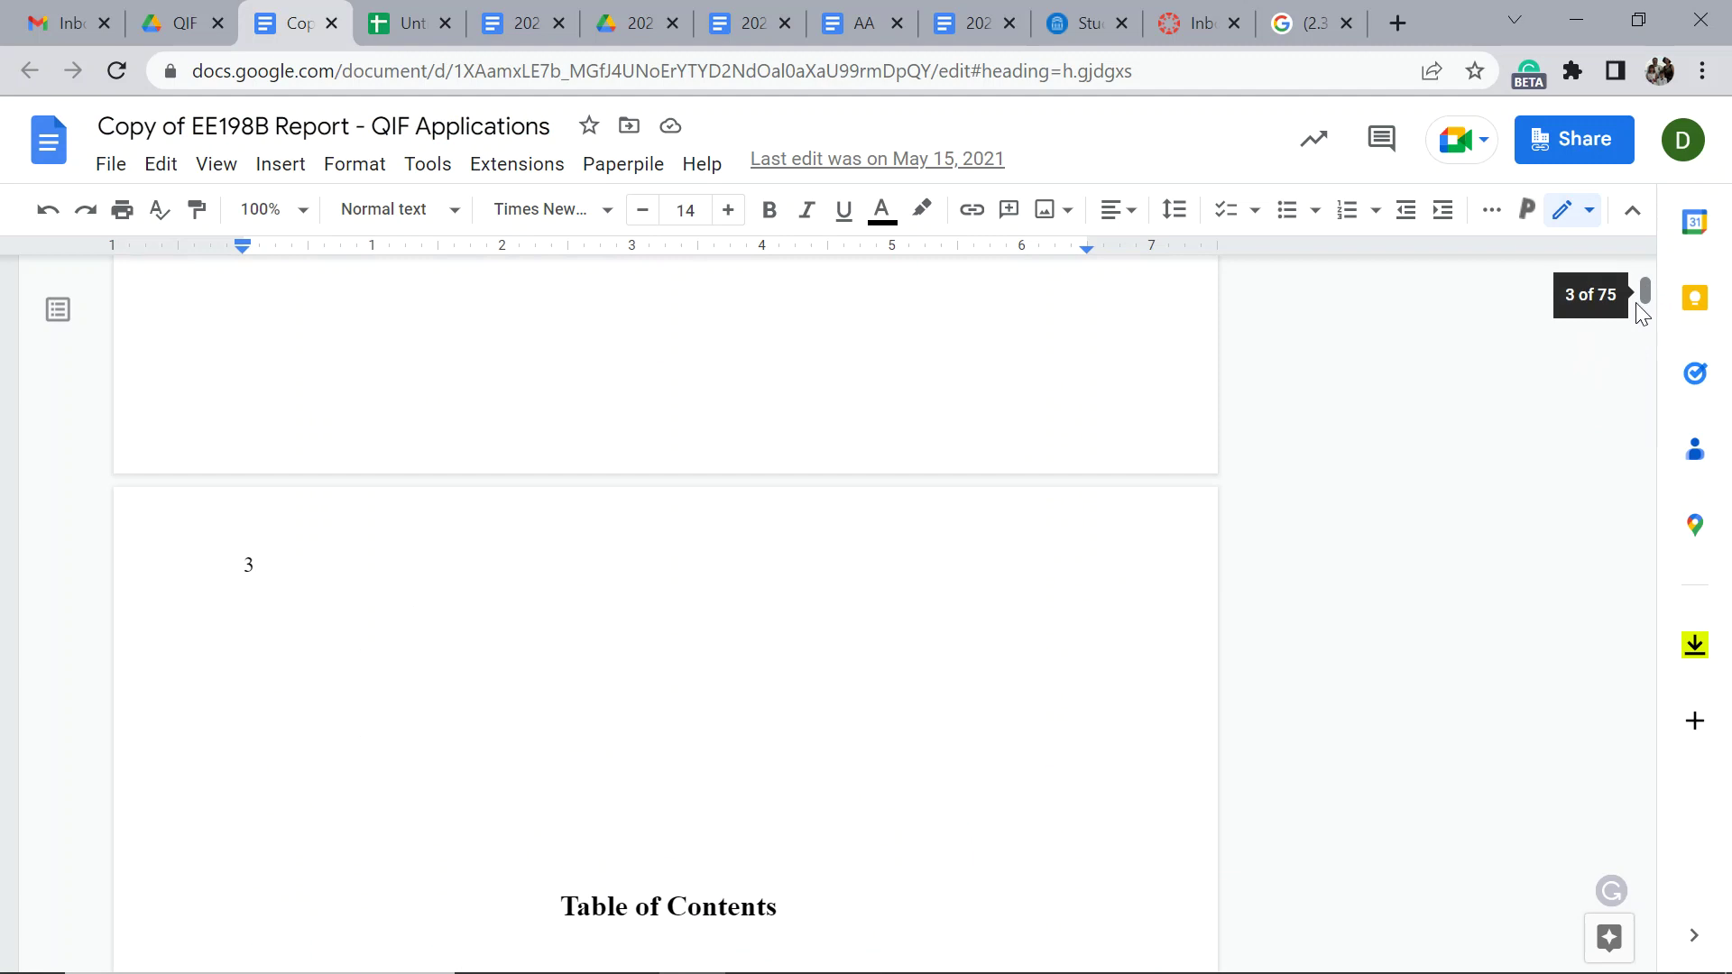
left_click_drag(1641, 290, 1644, 952)
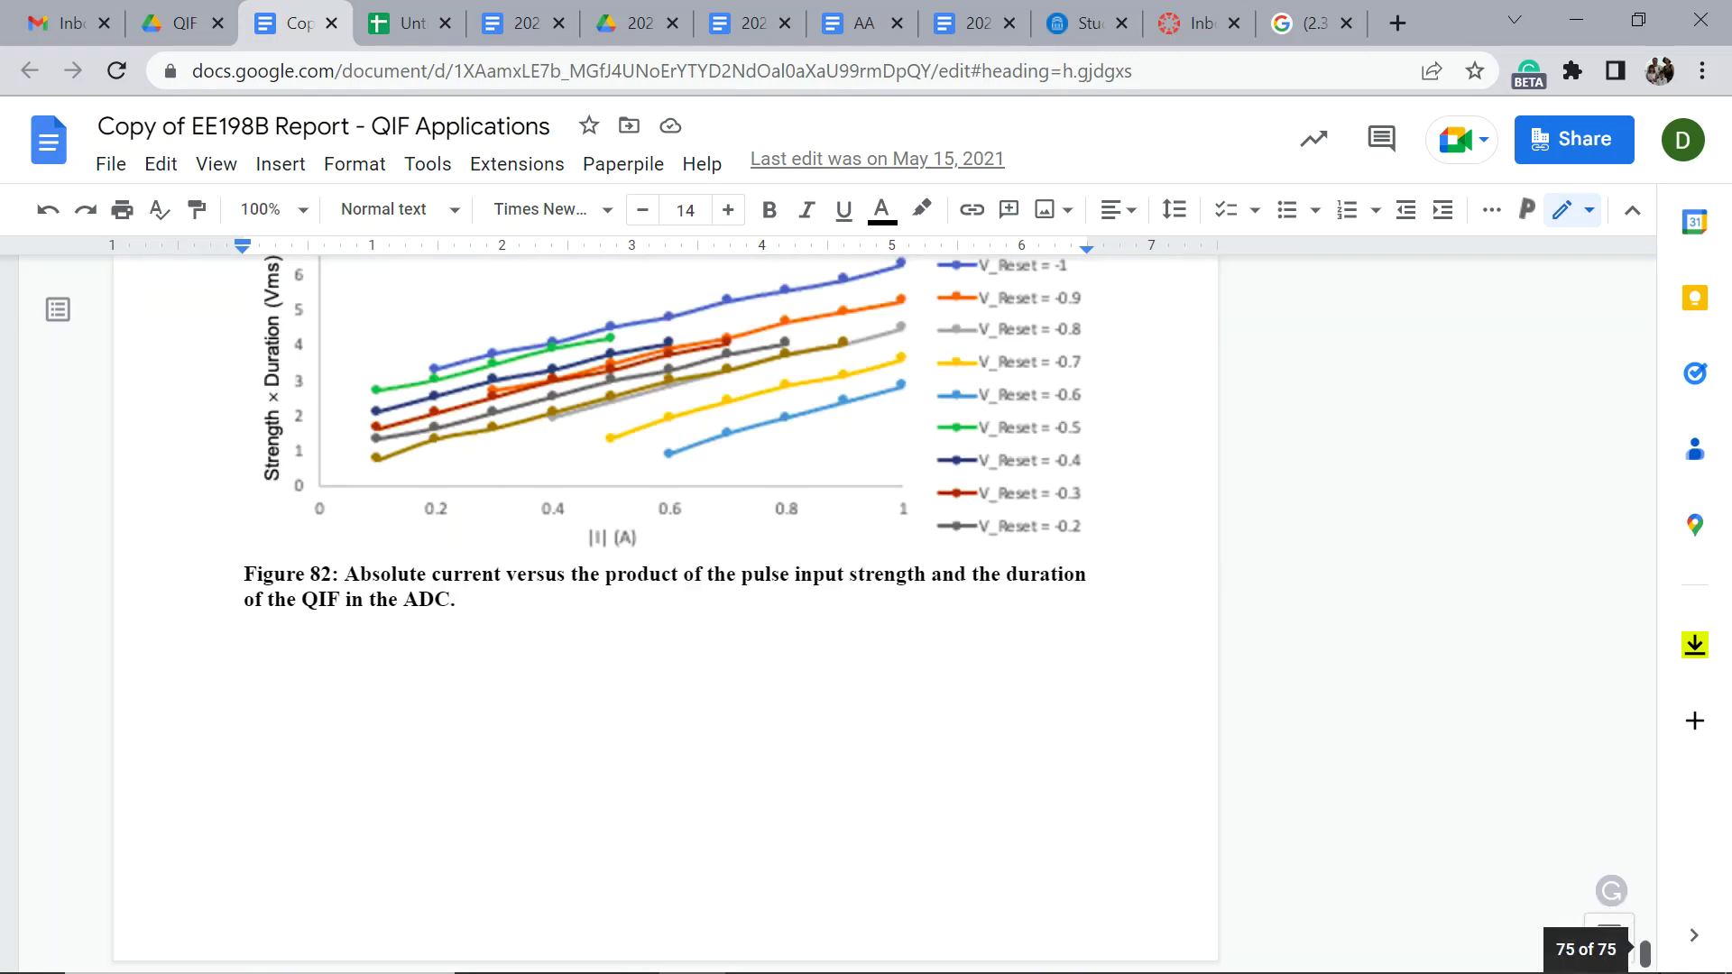
scroll(1042, 622, "up", 7)
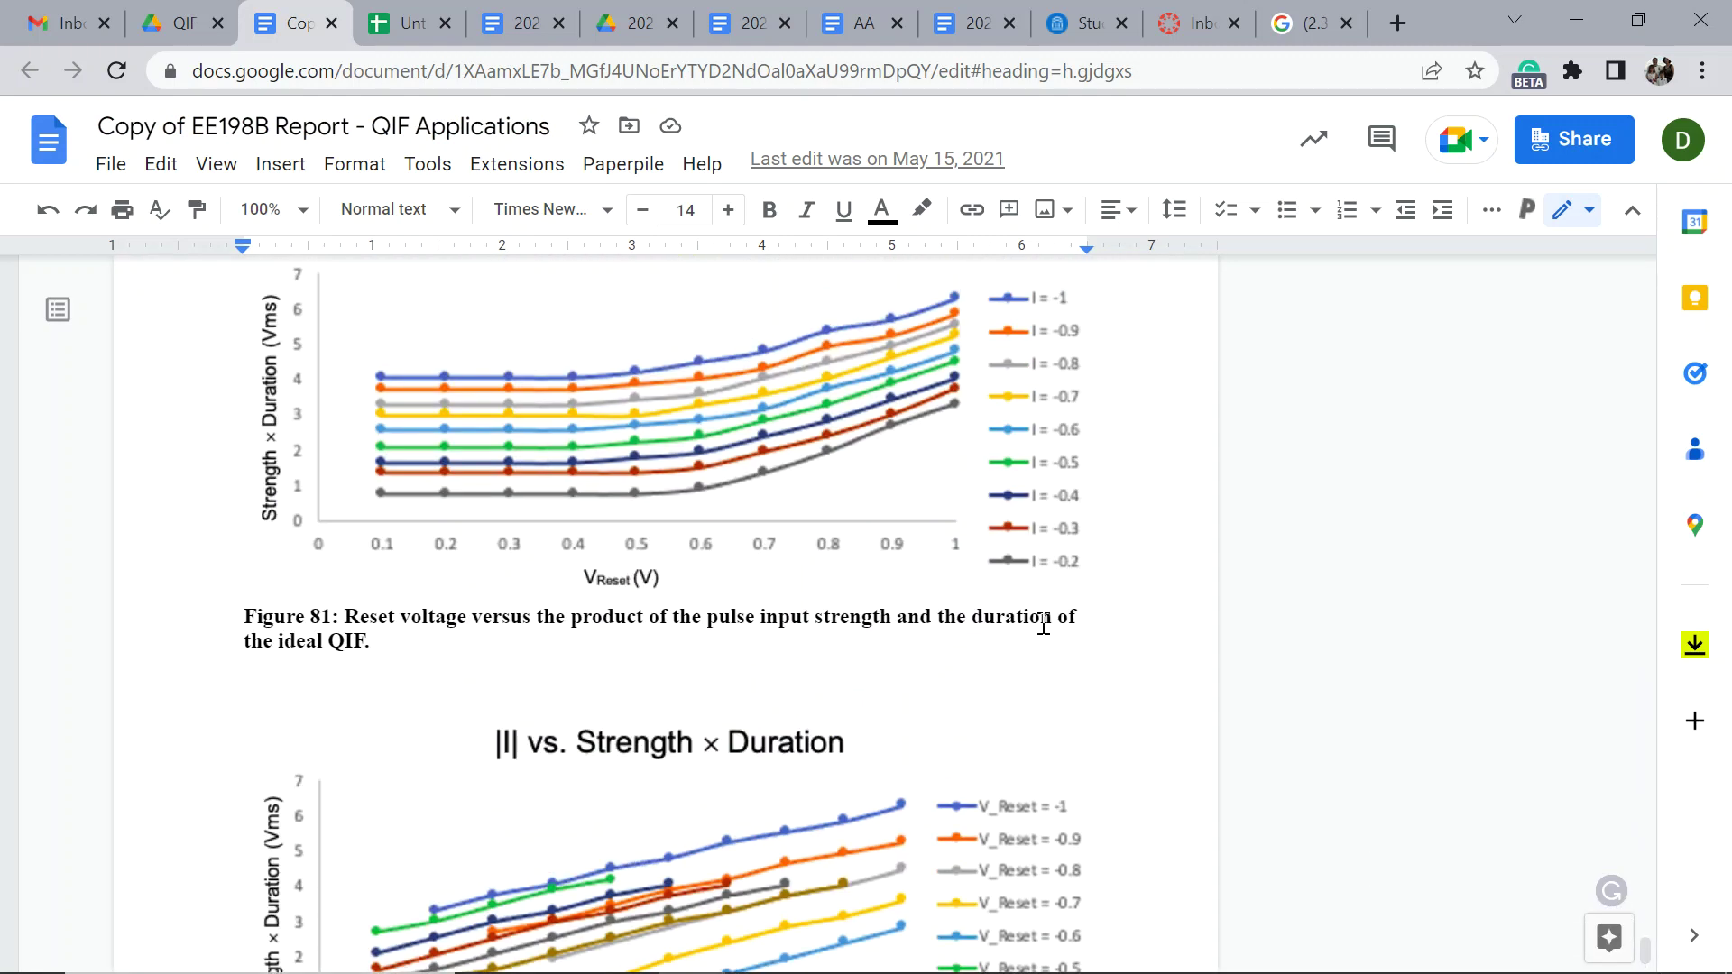
scroll(1039, 618, "up", 20)
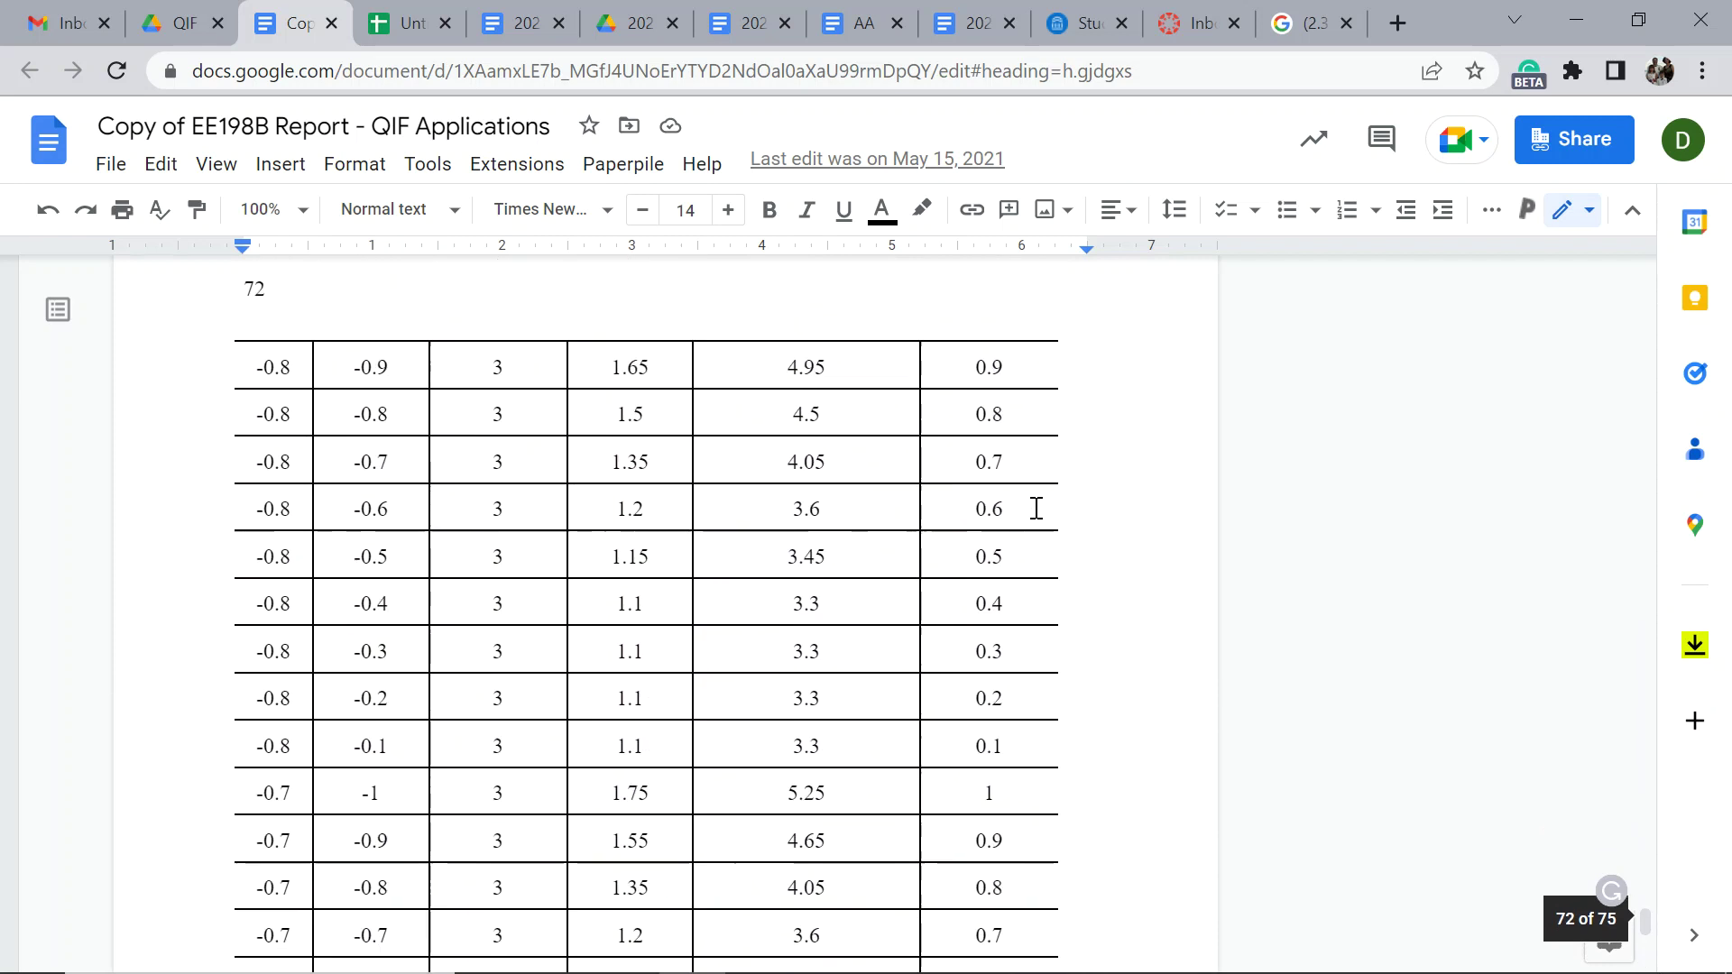
scroll(1038, 502, "up", 20)
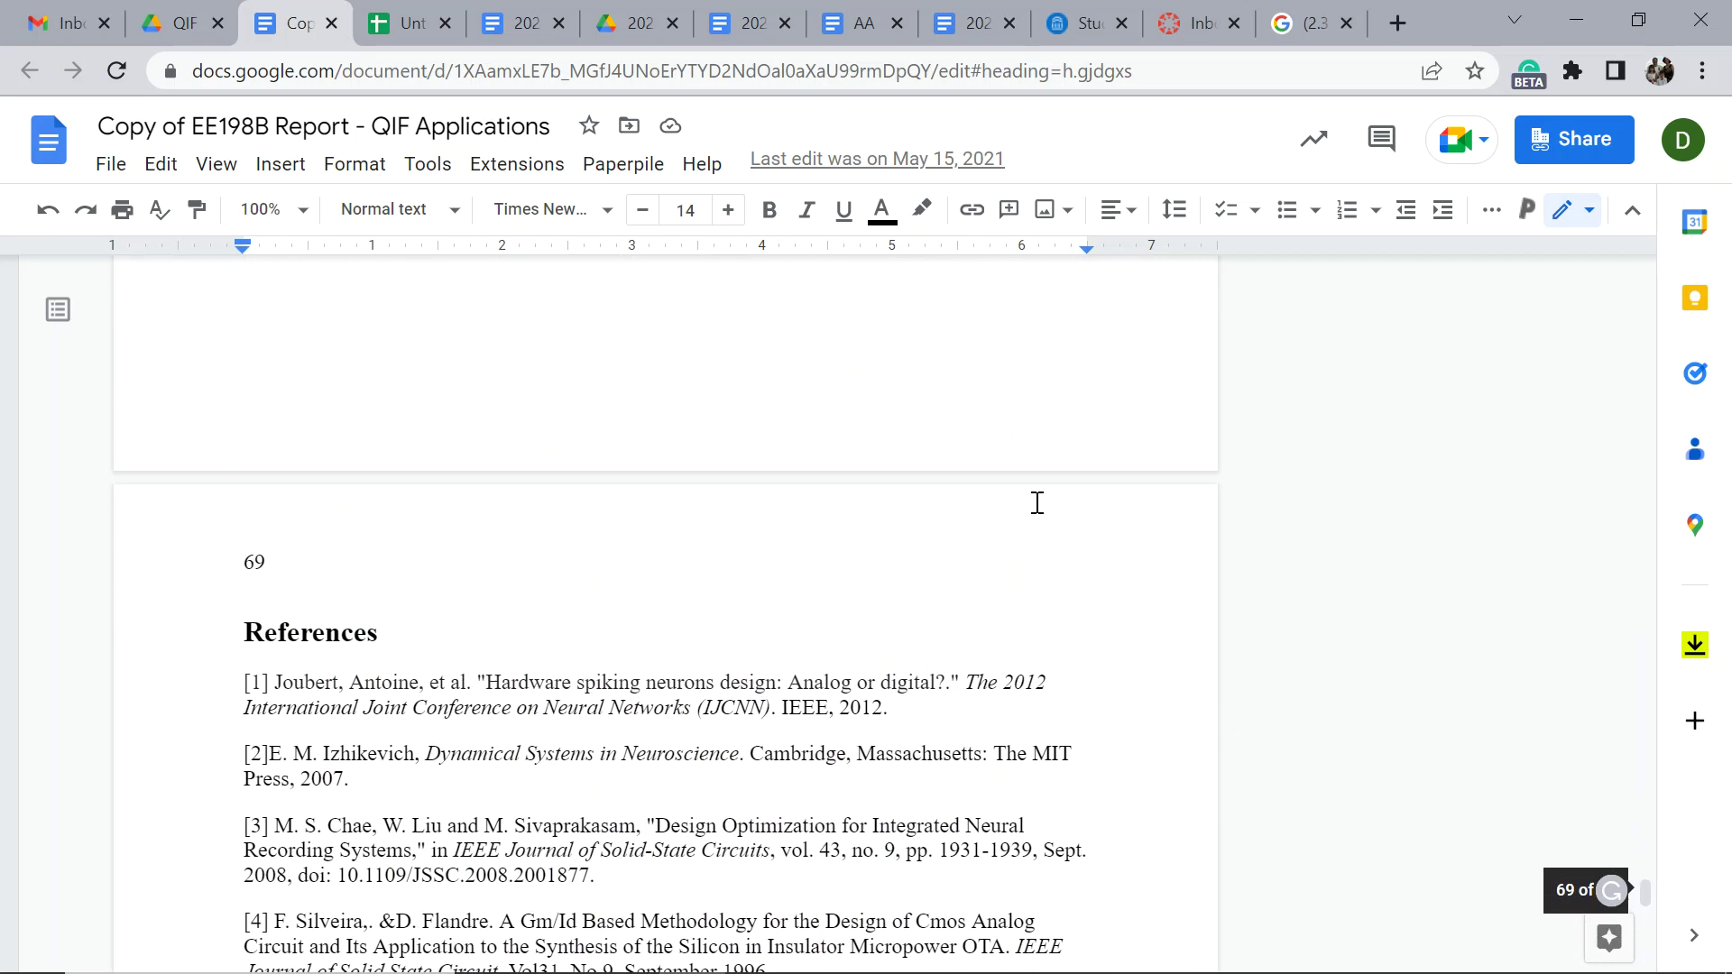
scroll(1038, 495, "up", 20)
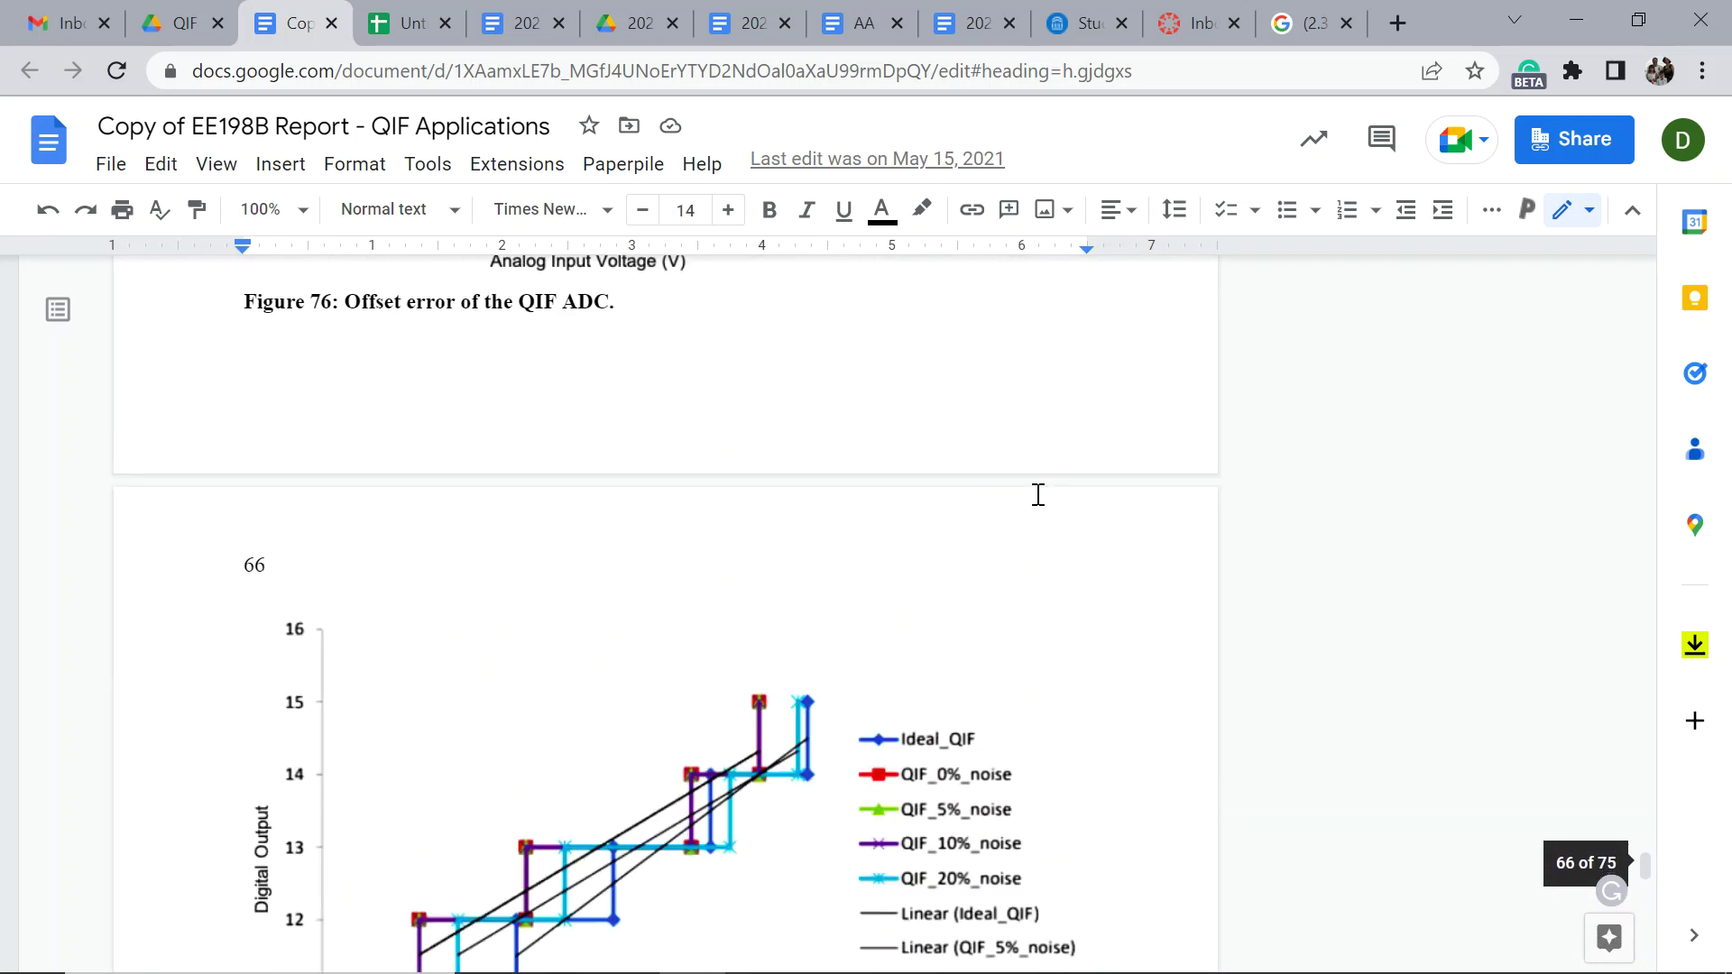
scroll(1127, 515, "up", 20)
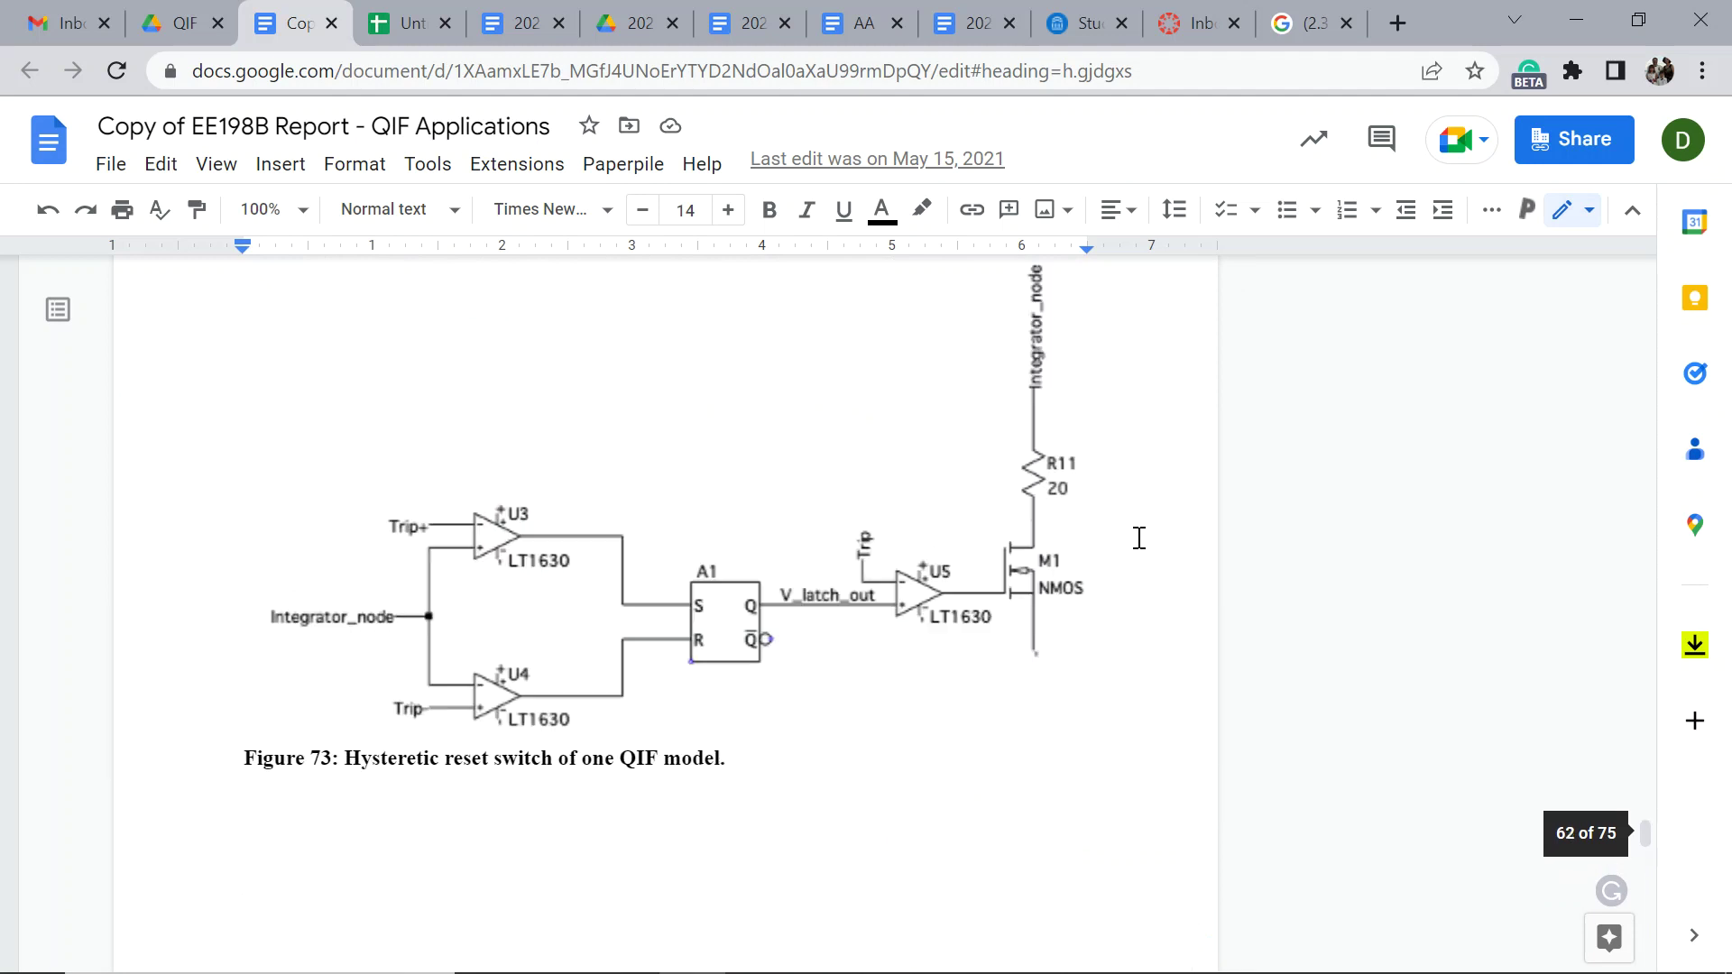
scroll(1137, 528, "up", 20)
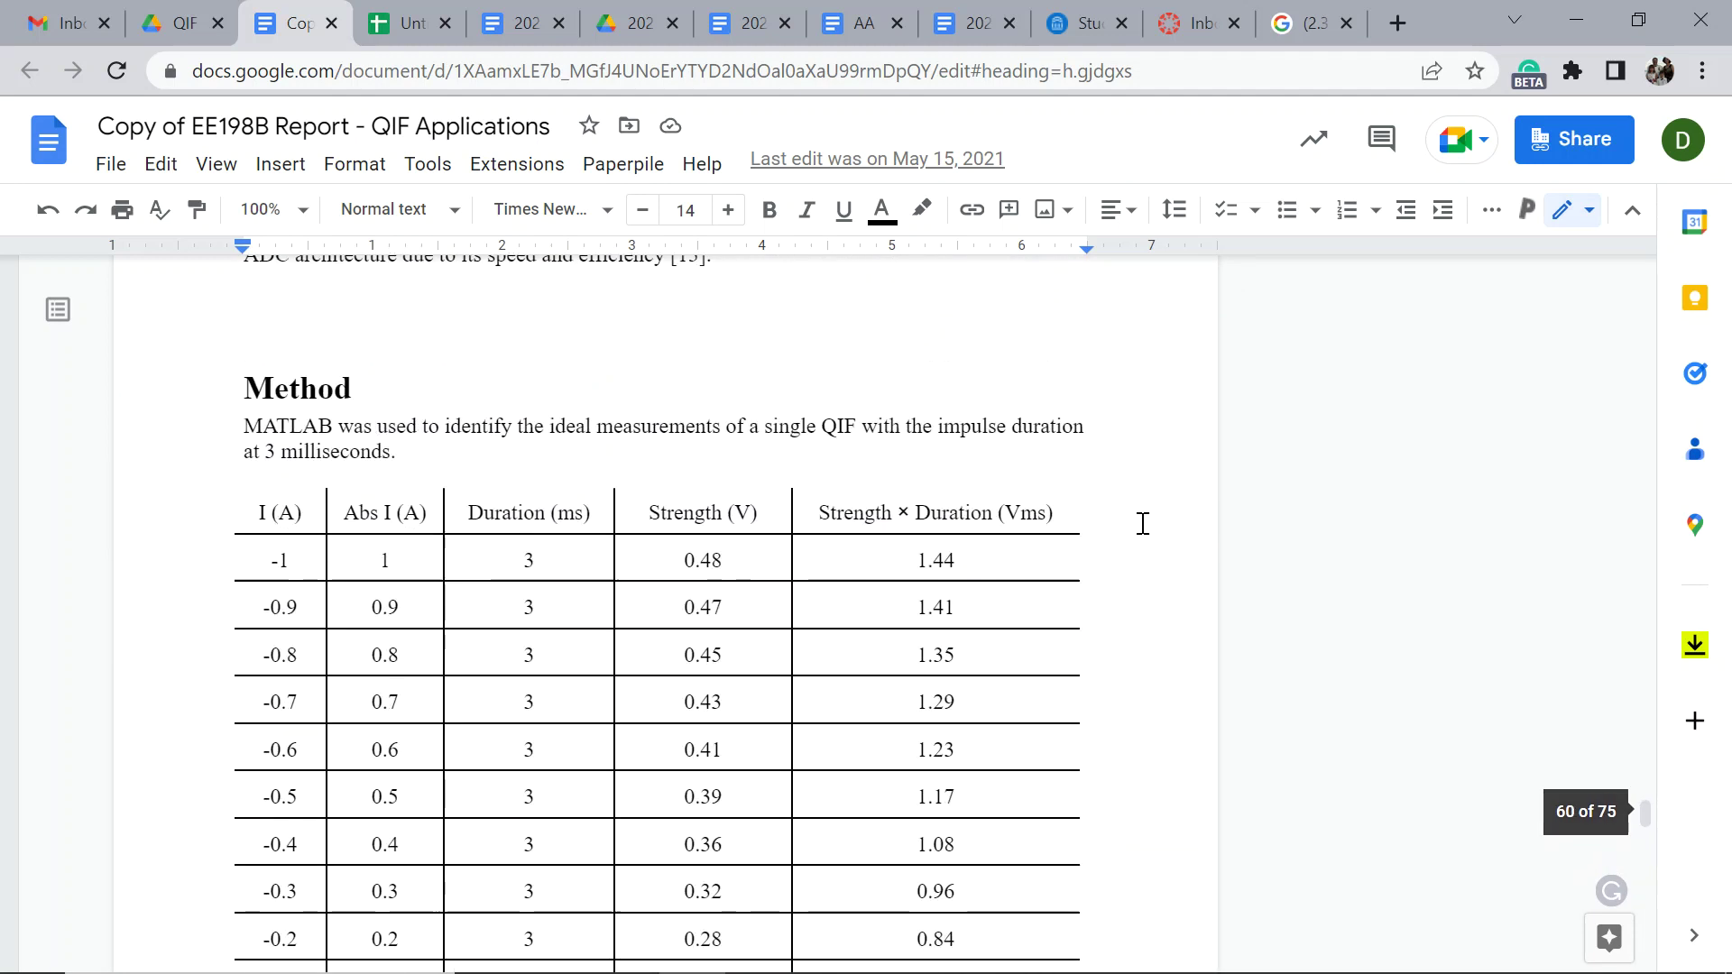
scroll(1110, 507, "down", 10)
scroll(1106, 506, "up", 20)
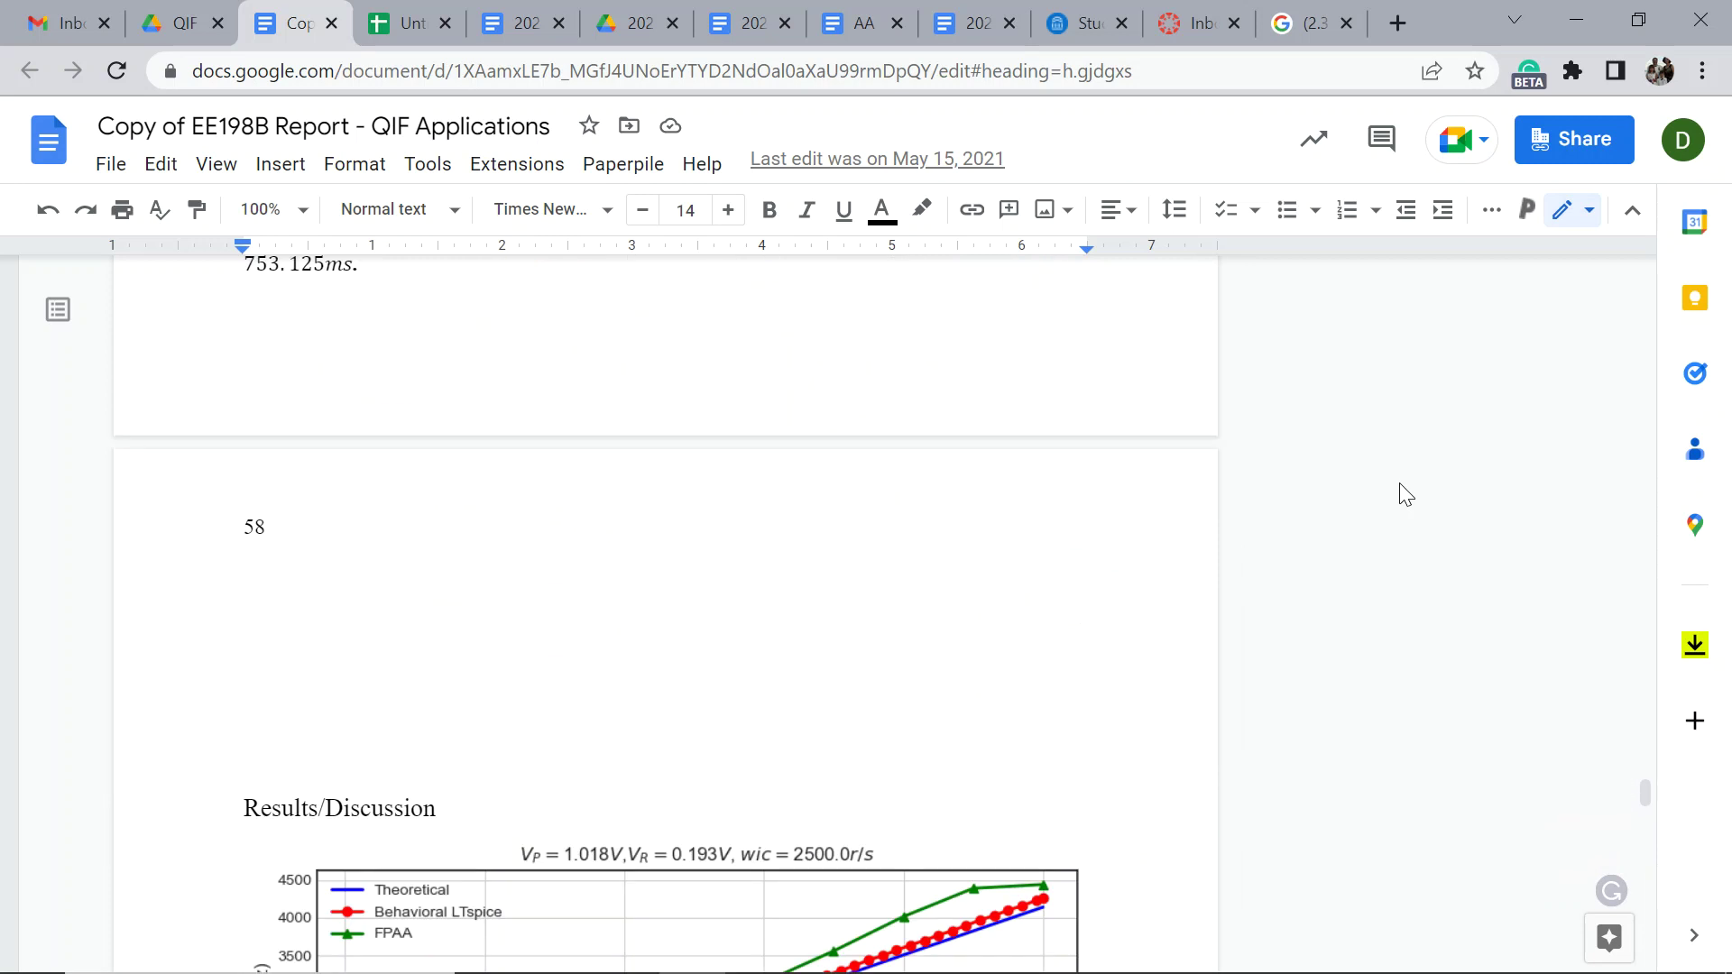
scroll(1345, 468, "down", 6)
scroll(1307, 429, "up", 20)
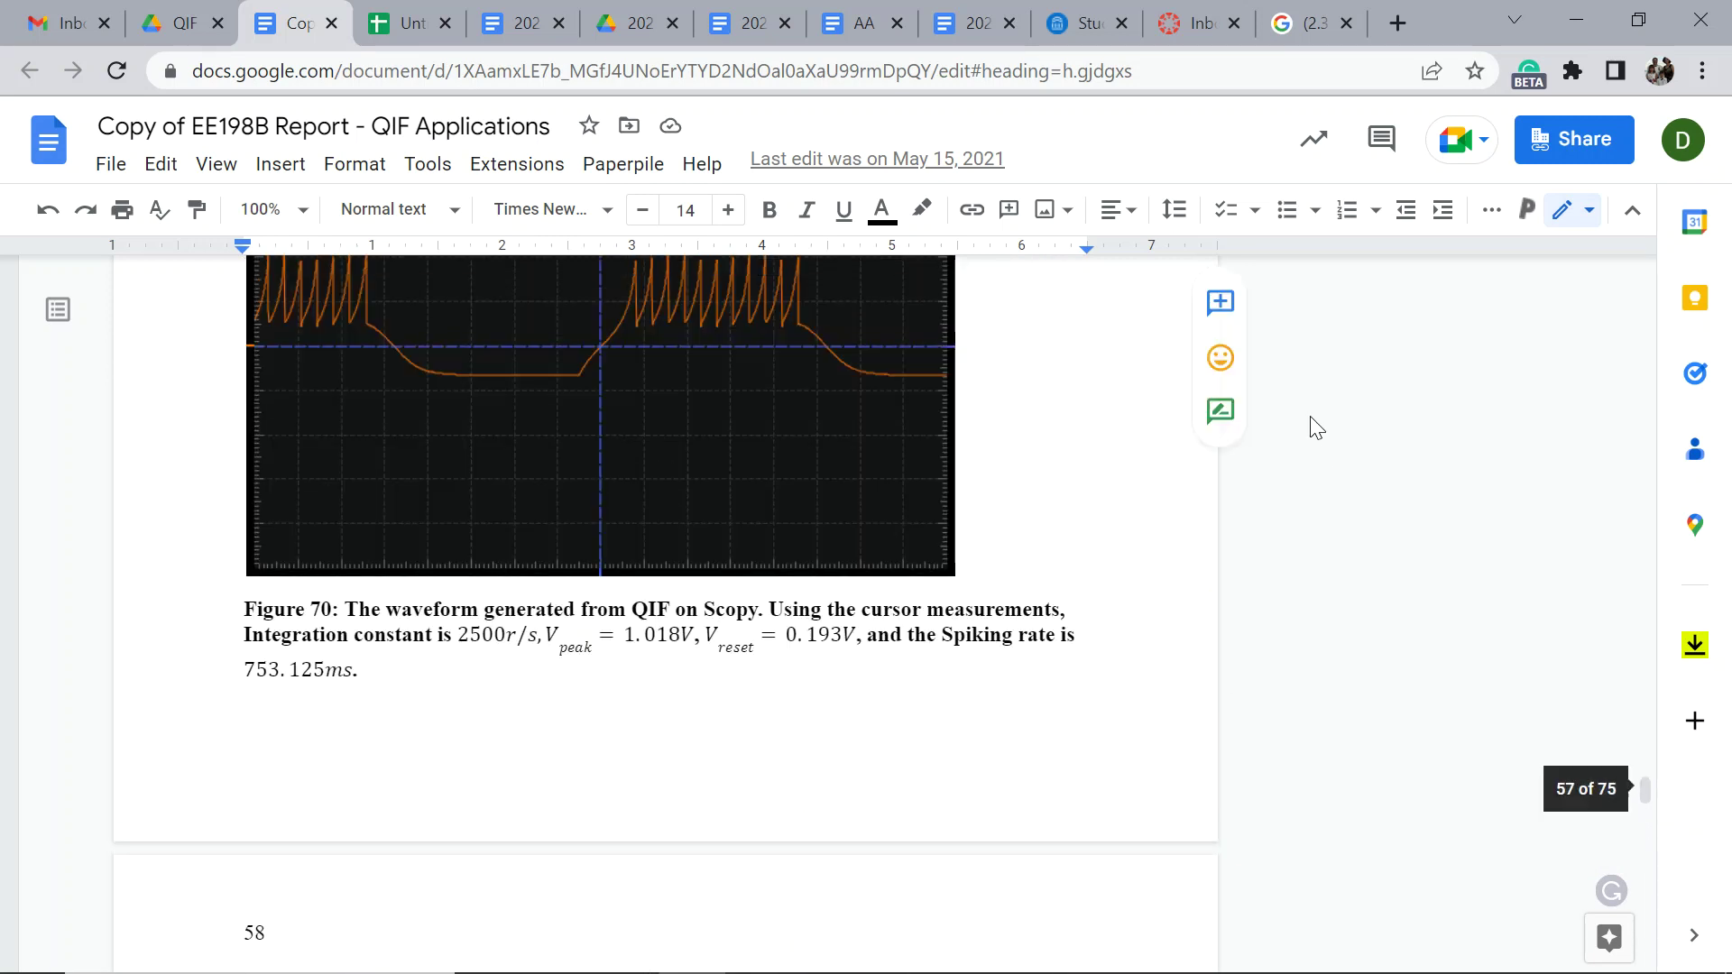
scroll(1288, 424, "down", 10)
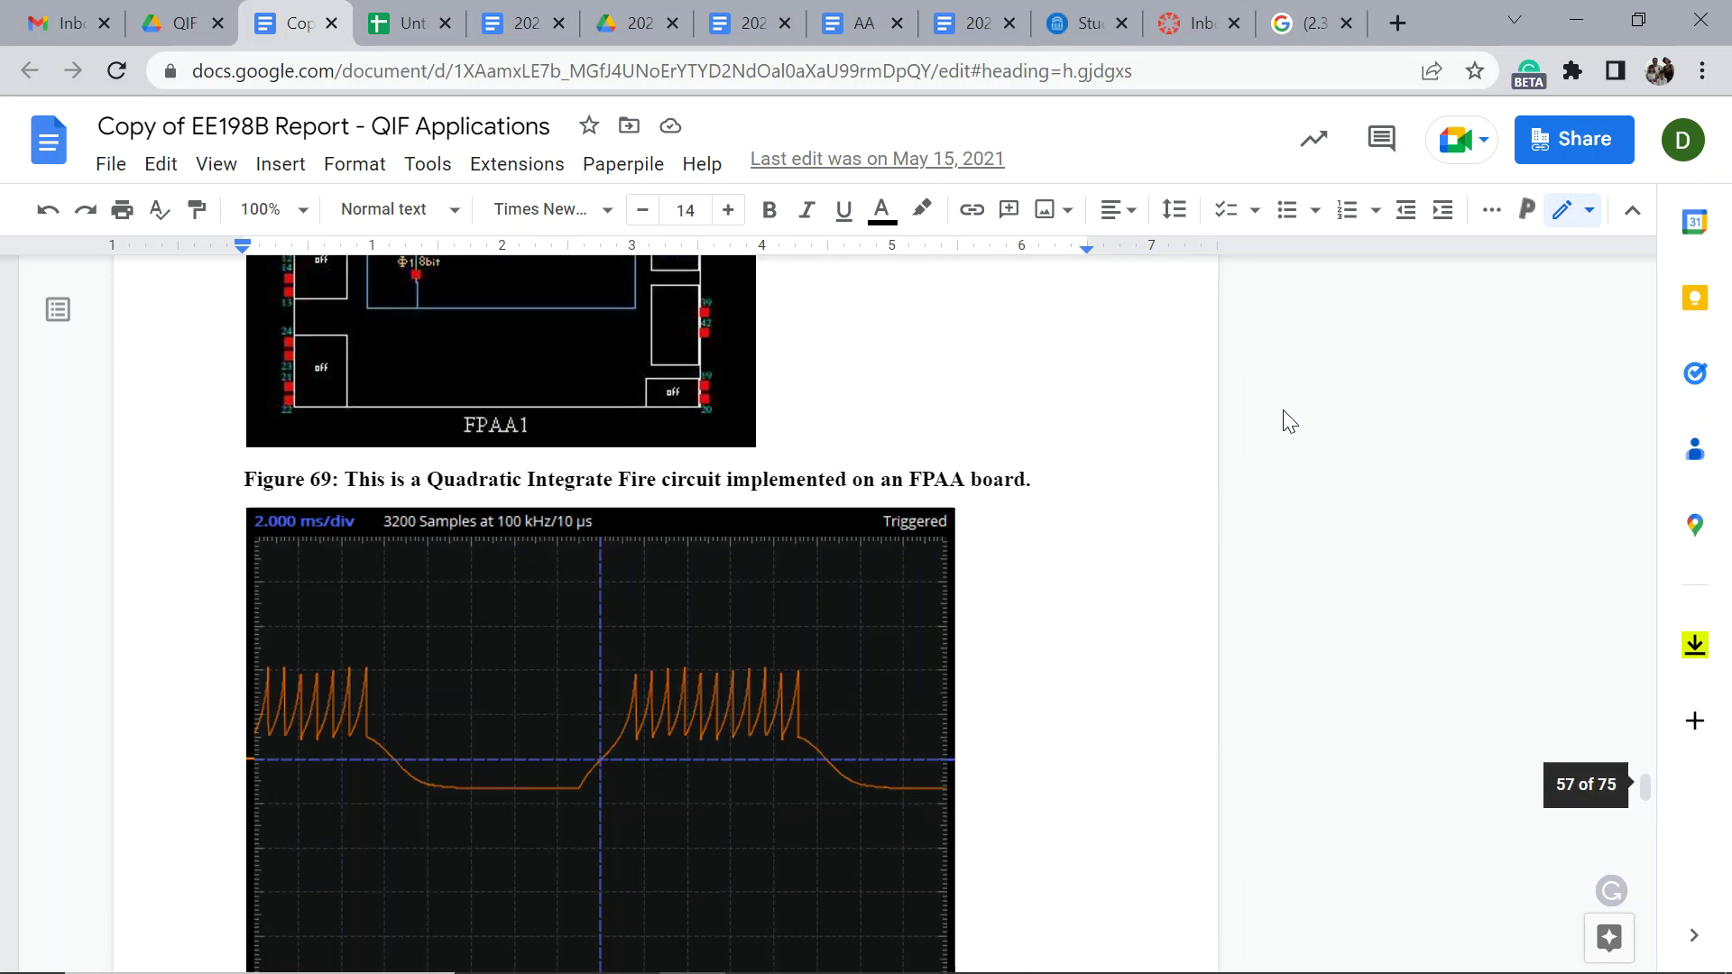
scroll(1399, 370, "up", 20)
scroll(1401, 411, "down", 10)
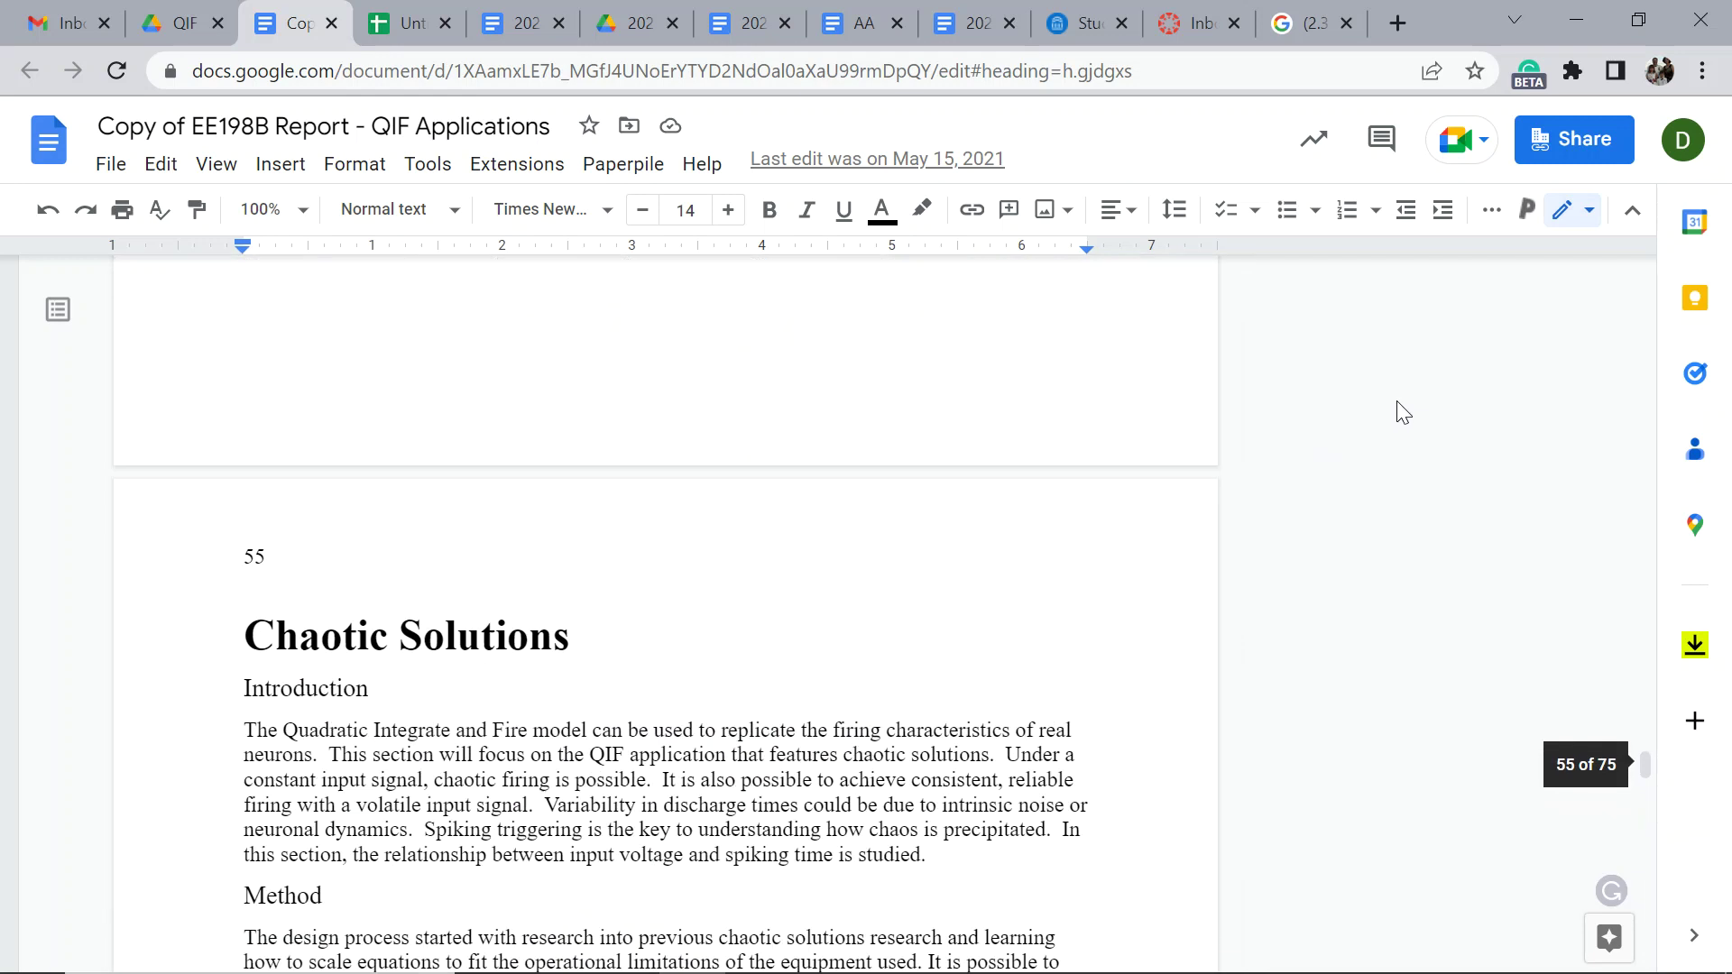
scroll(1404, 413, "up", 4)
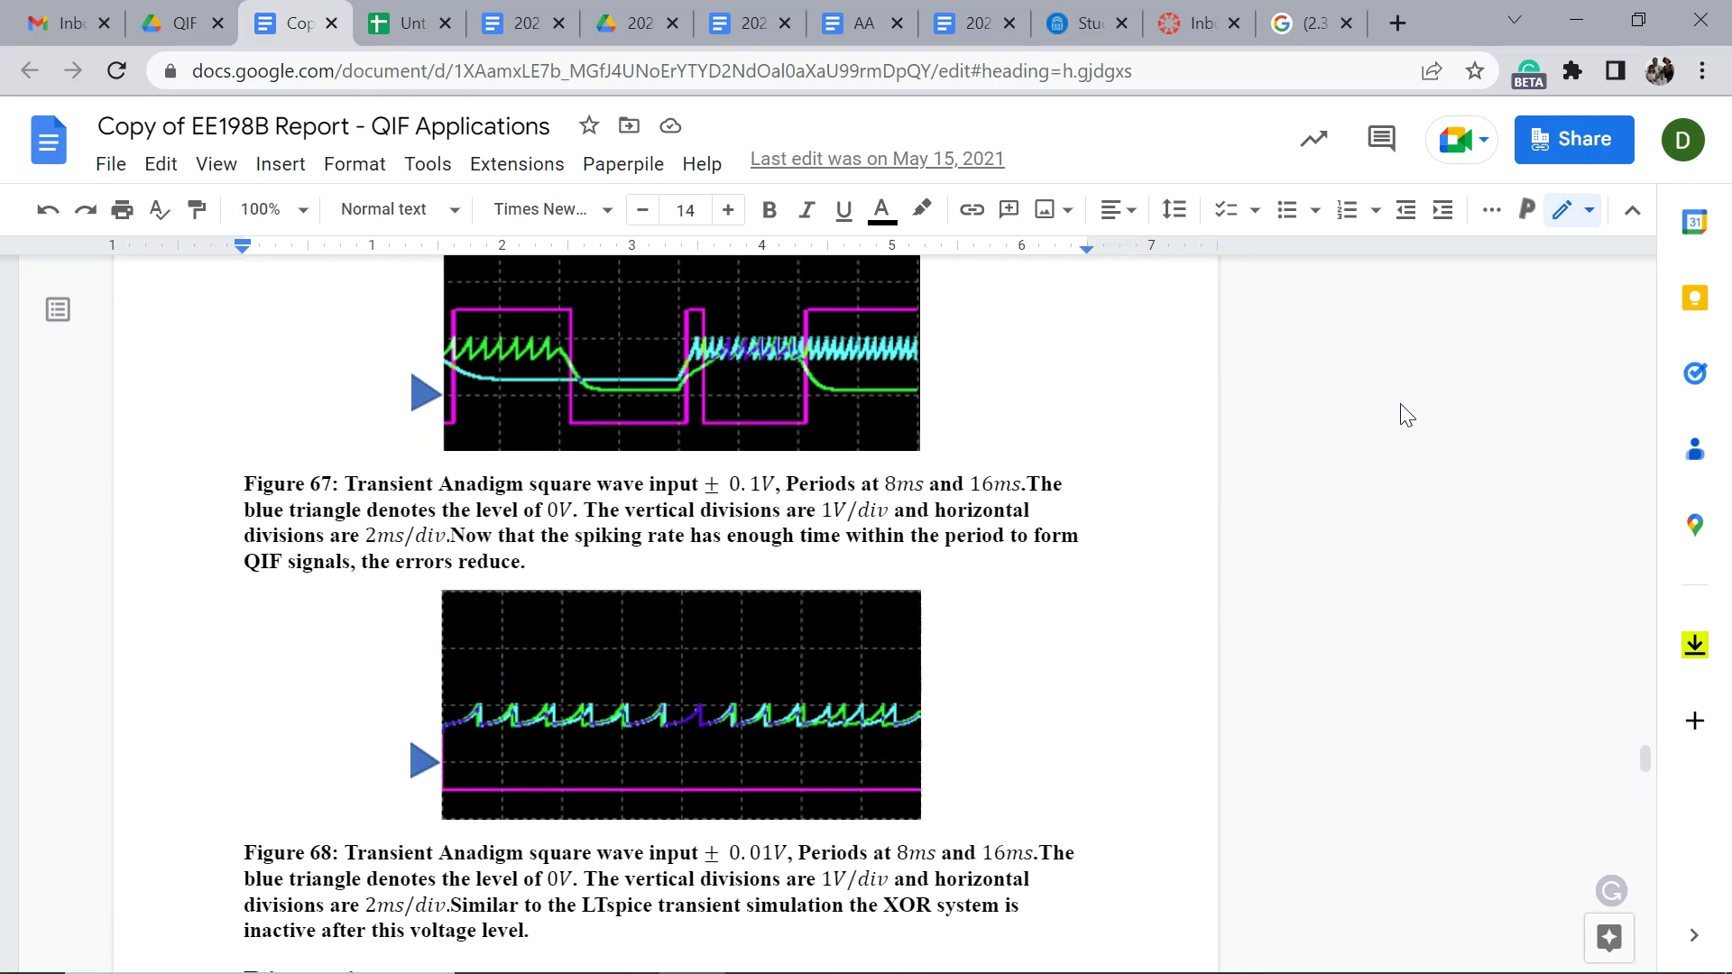
scroll(1406, 416, "up", 15)
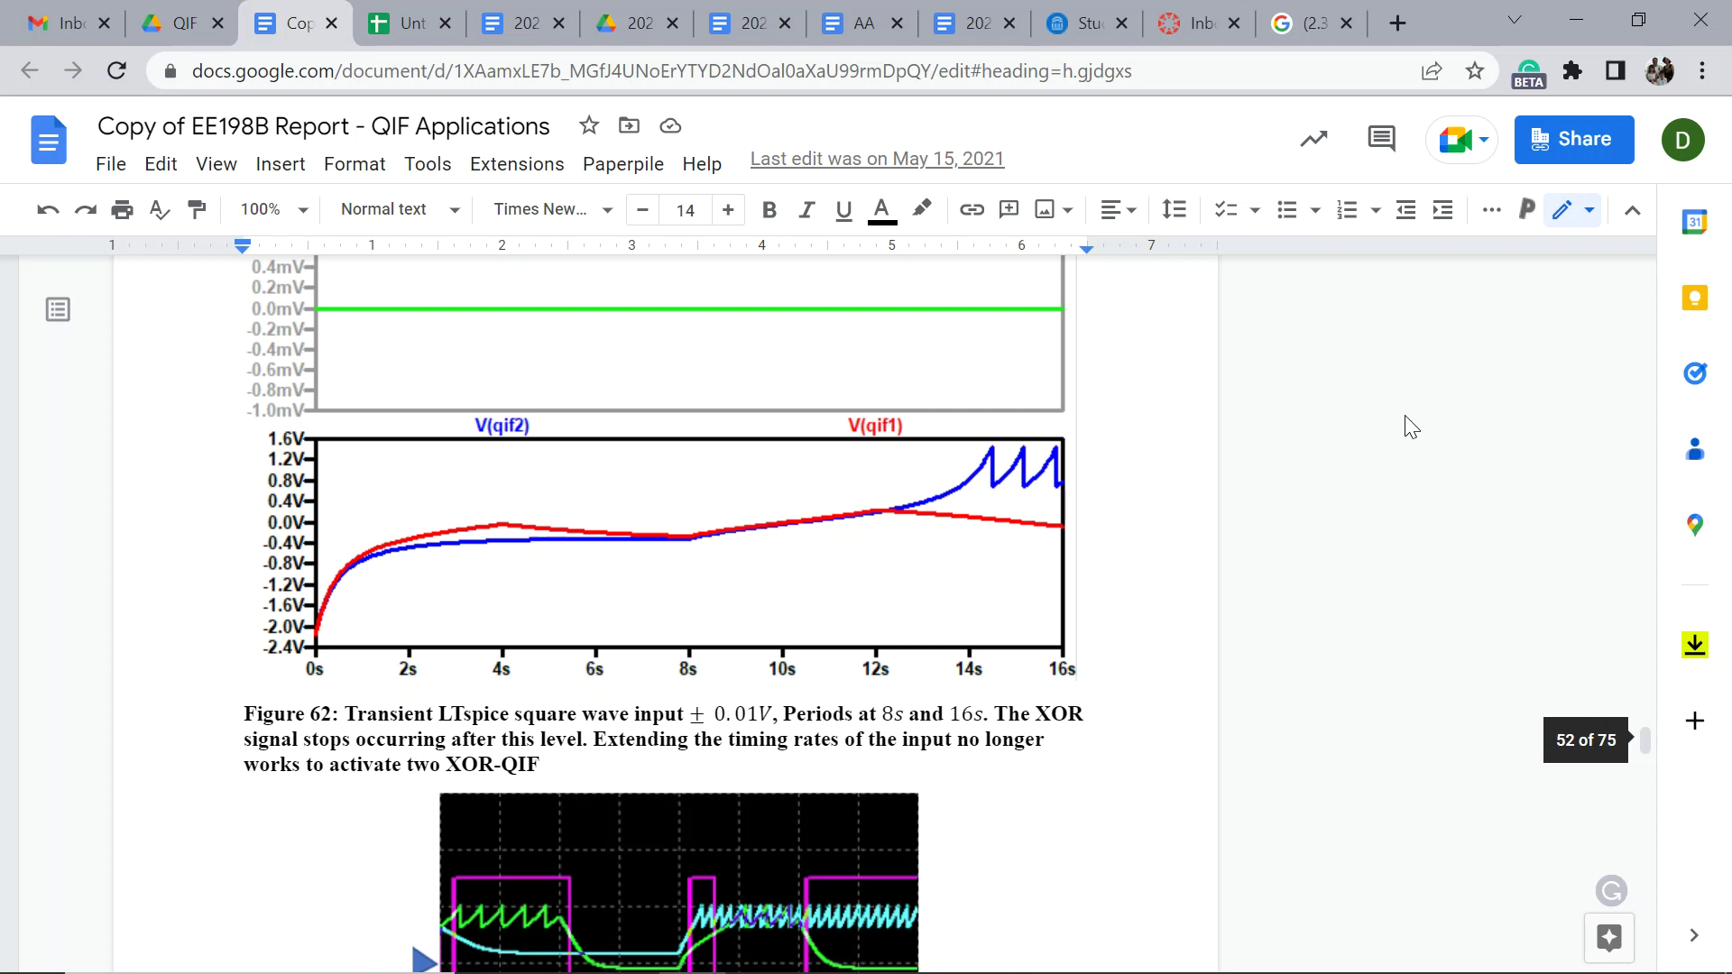
scroll(1002, 271, "up", 8)
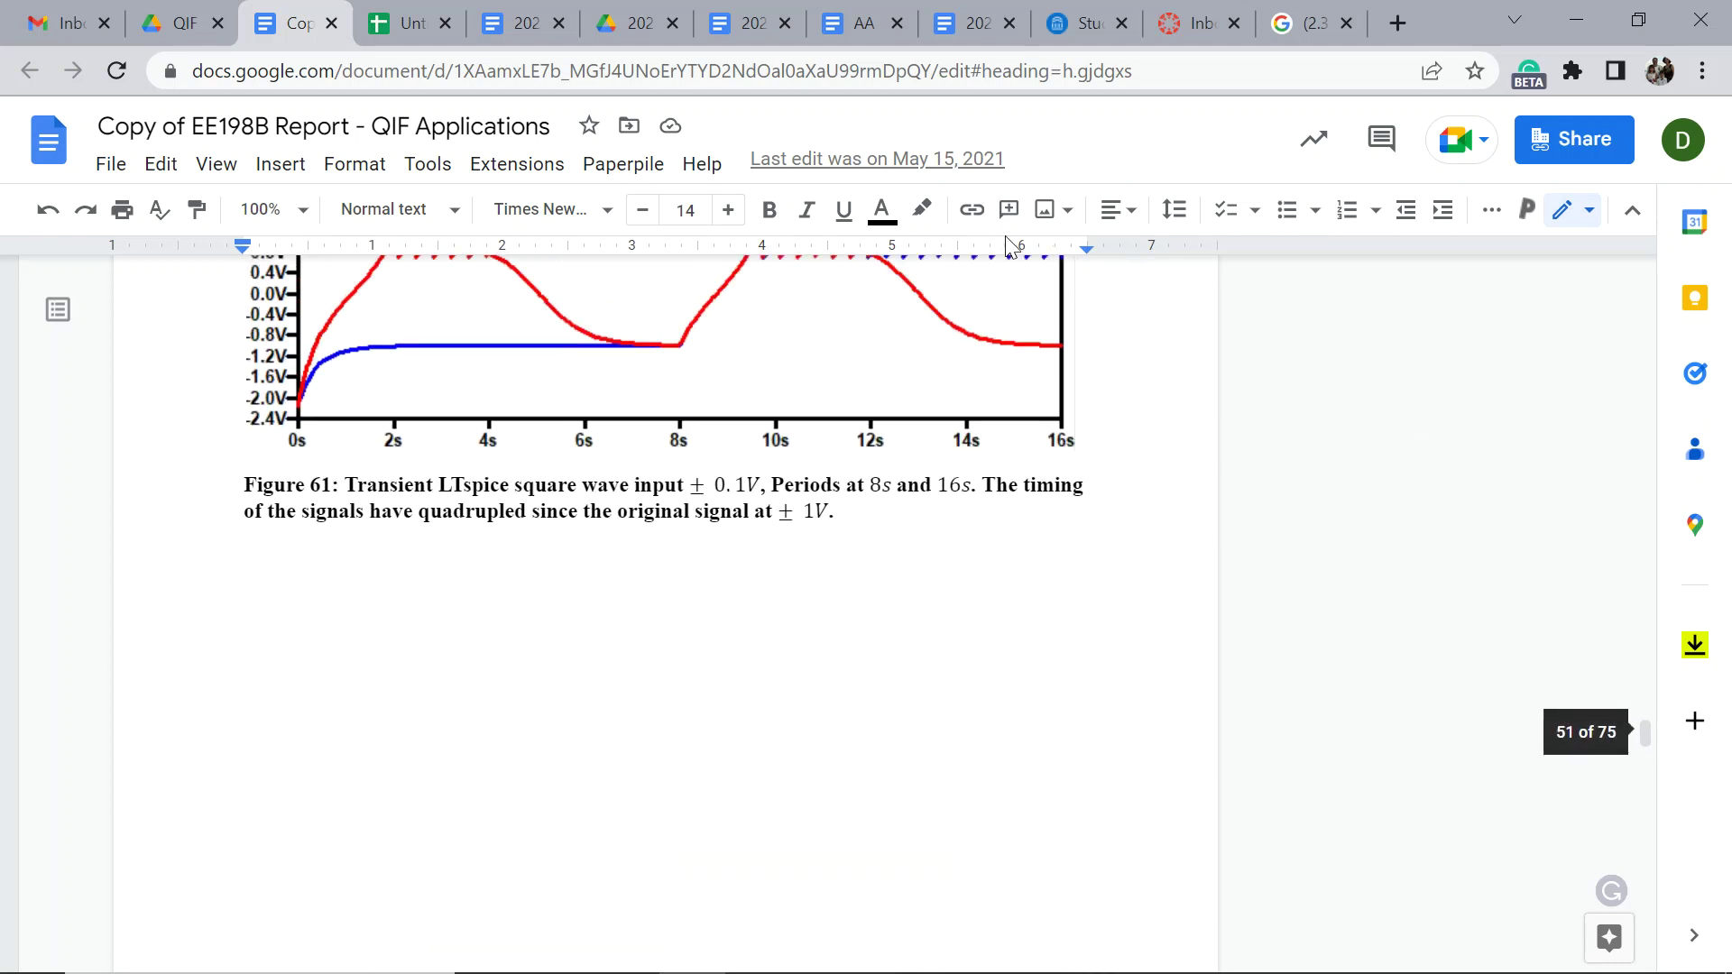
scroll(1009, 245, "up", 8)
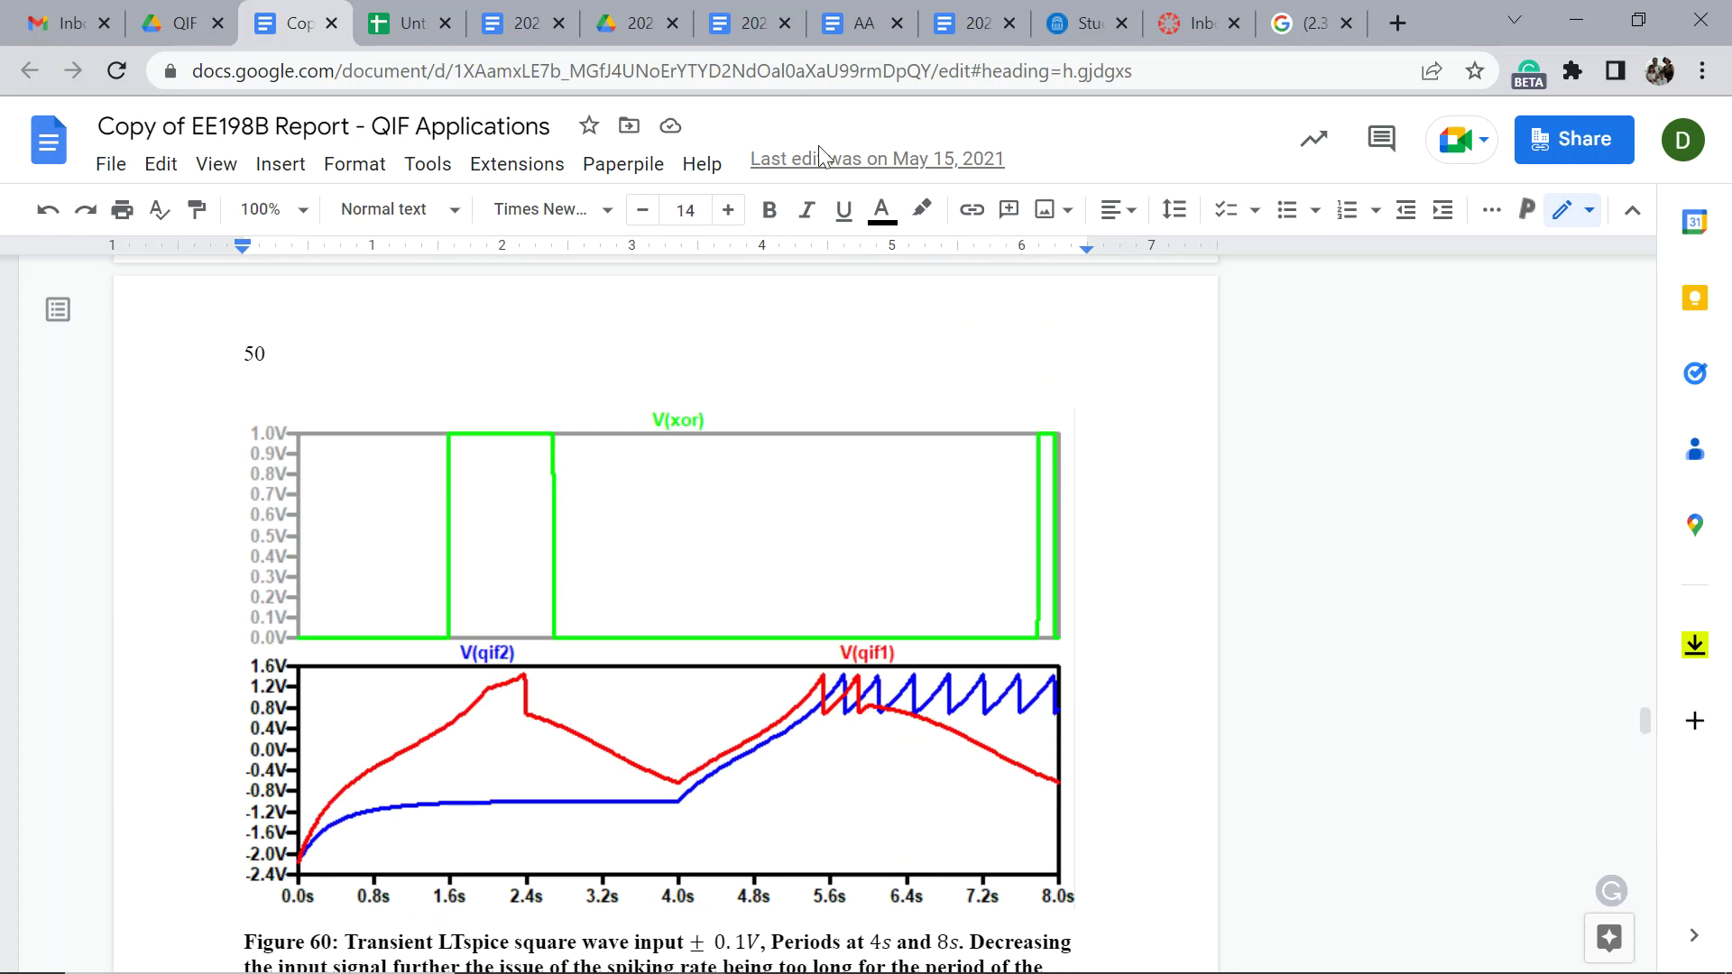
scroll(978, 518, "up", 10)
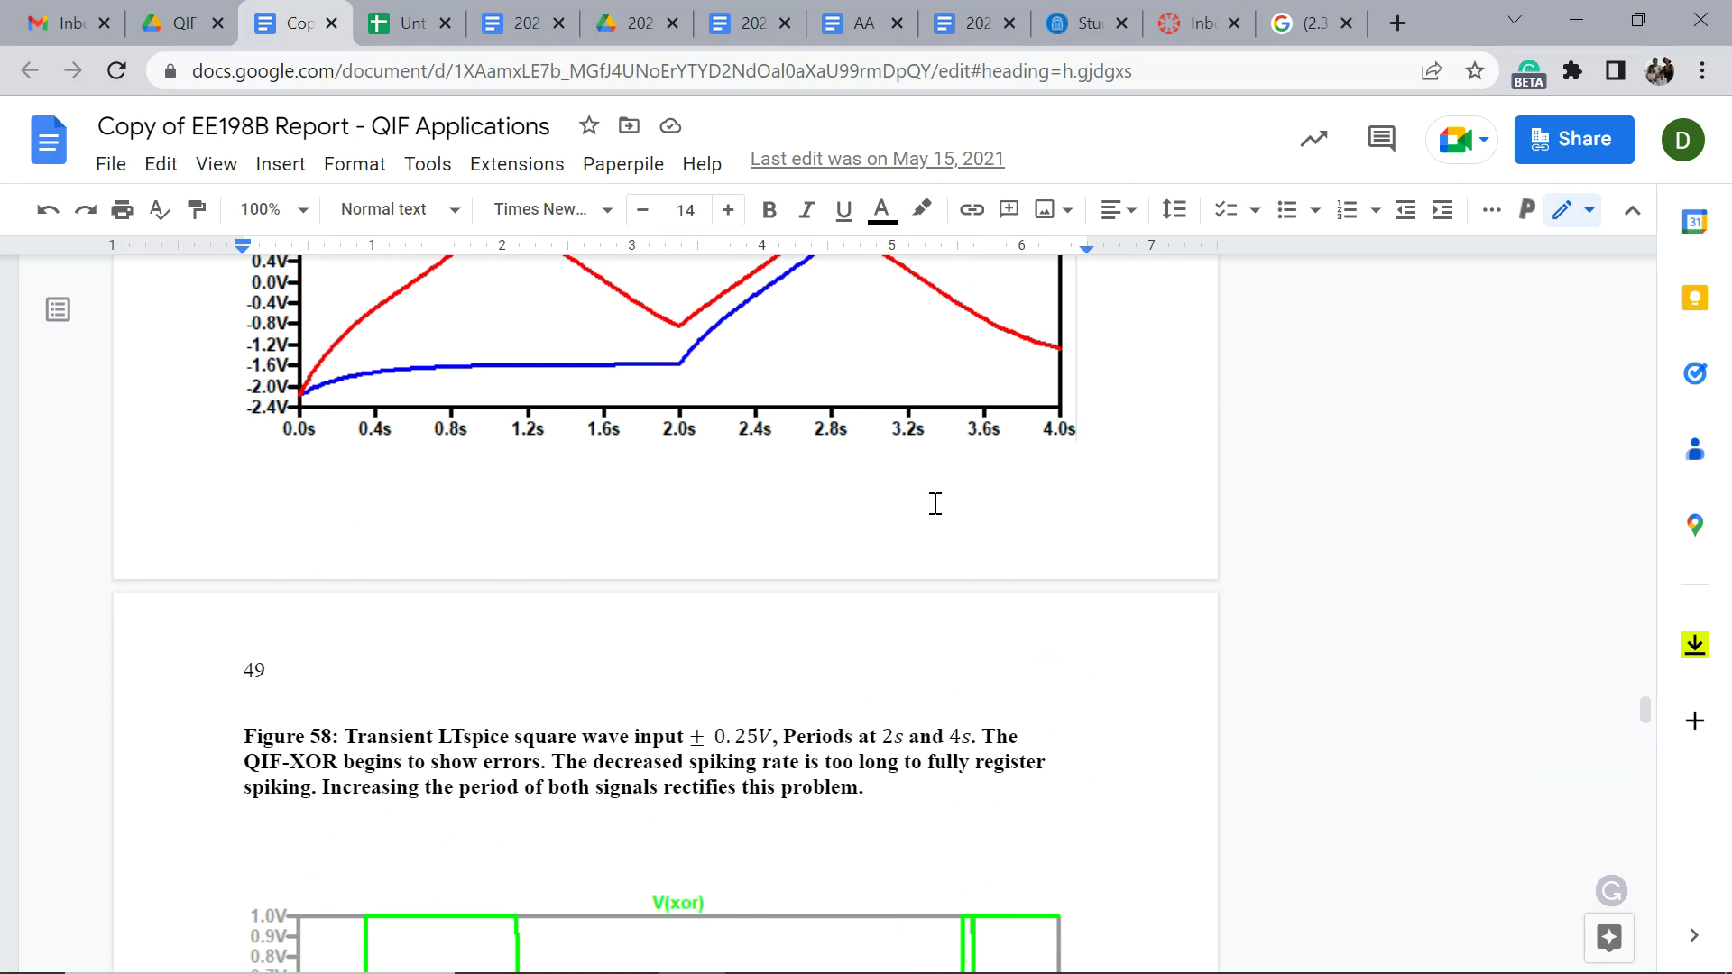
scroll(936, 503, "down", 5)
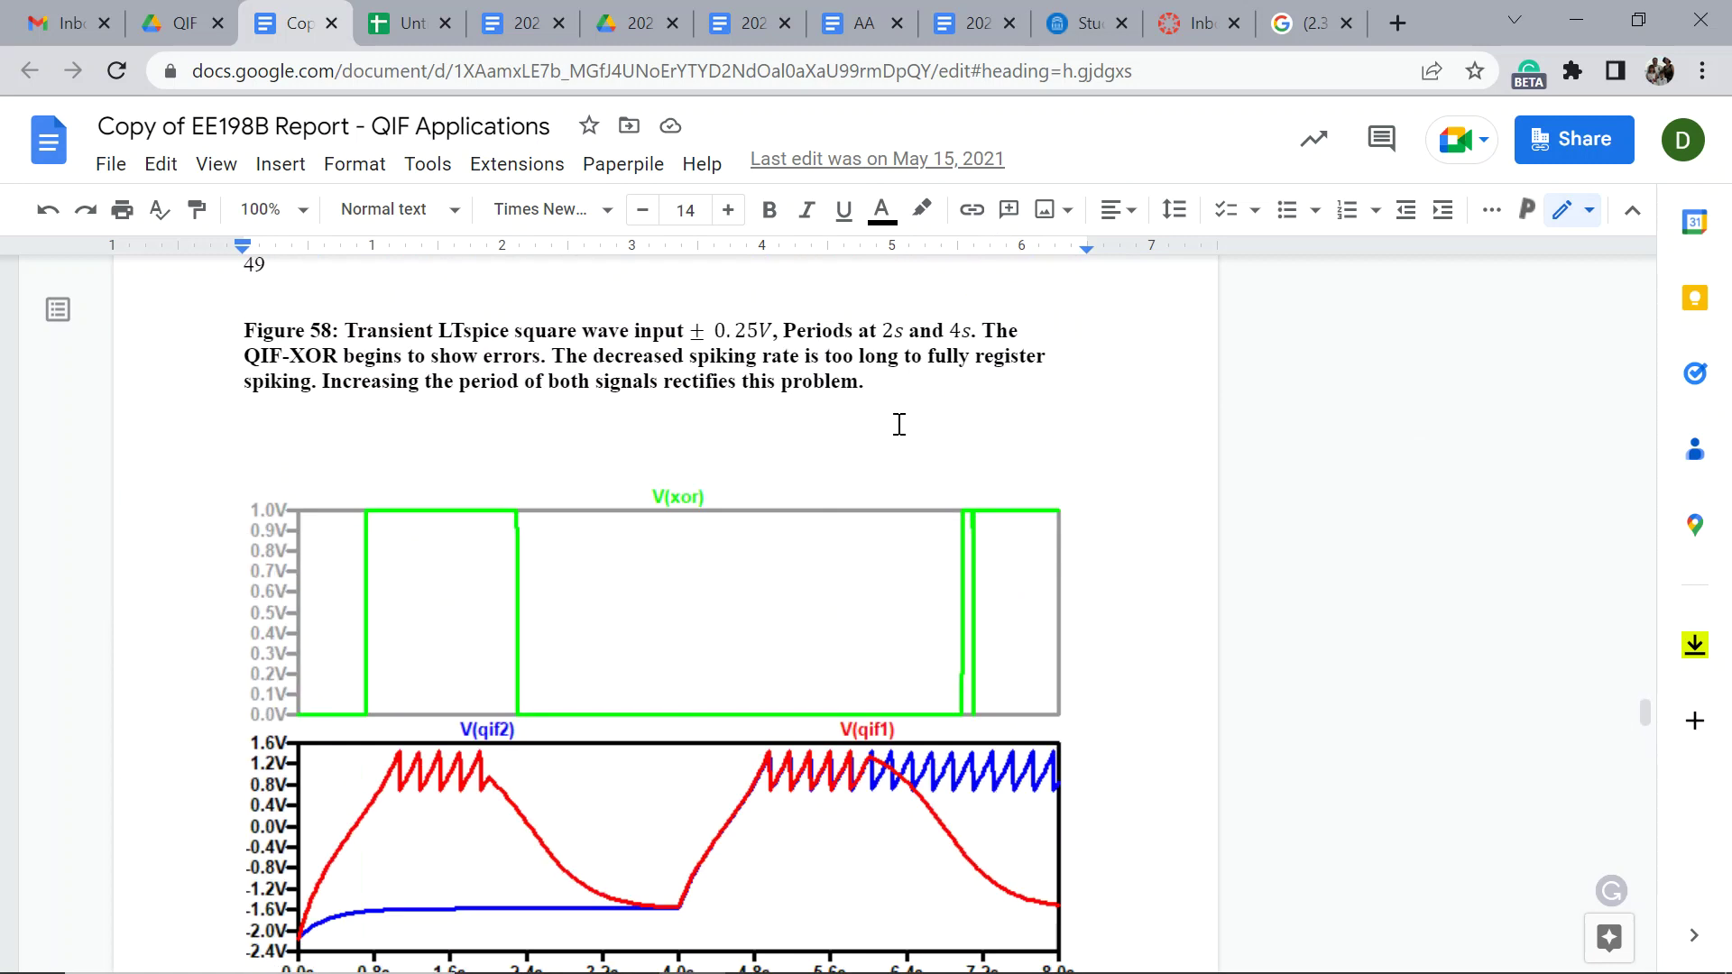
double_click(889, 385)
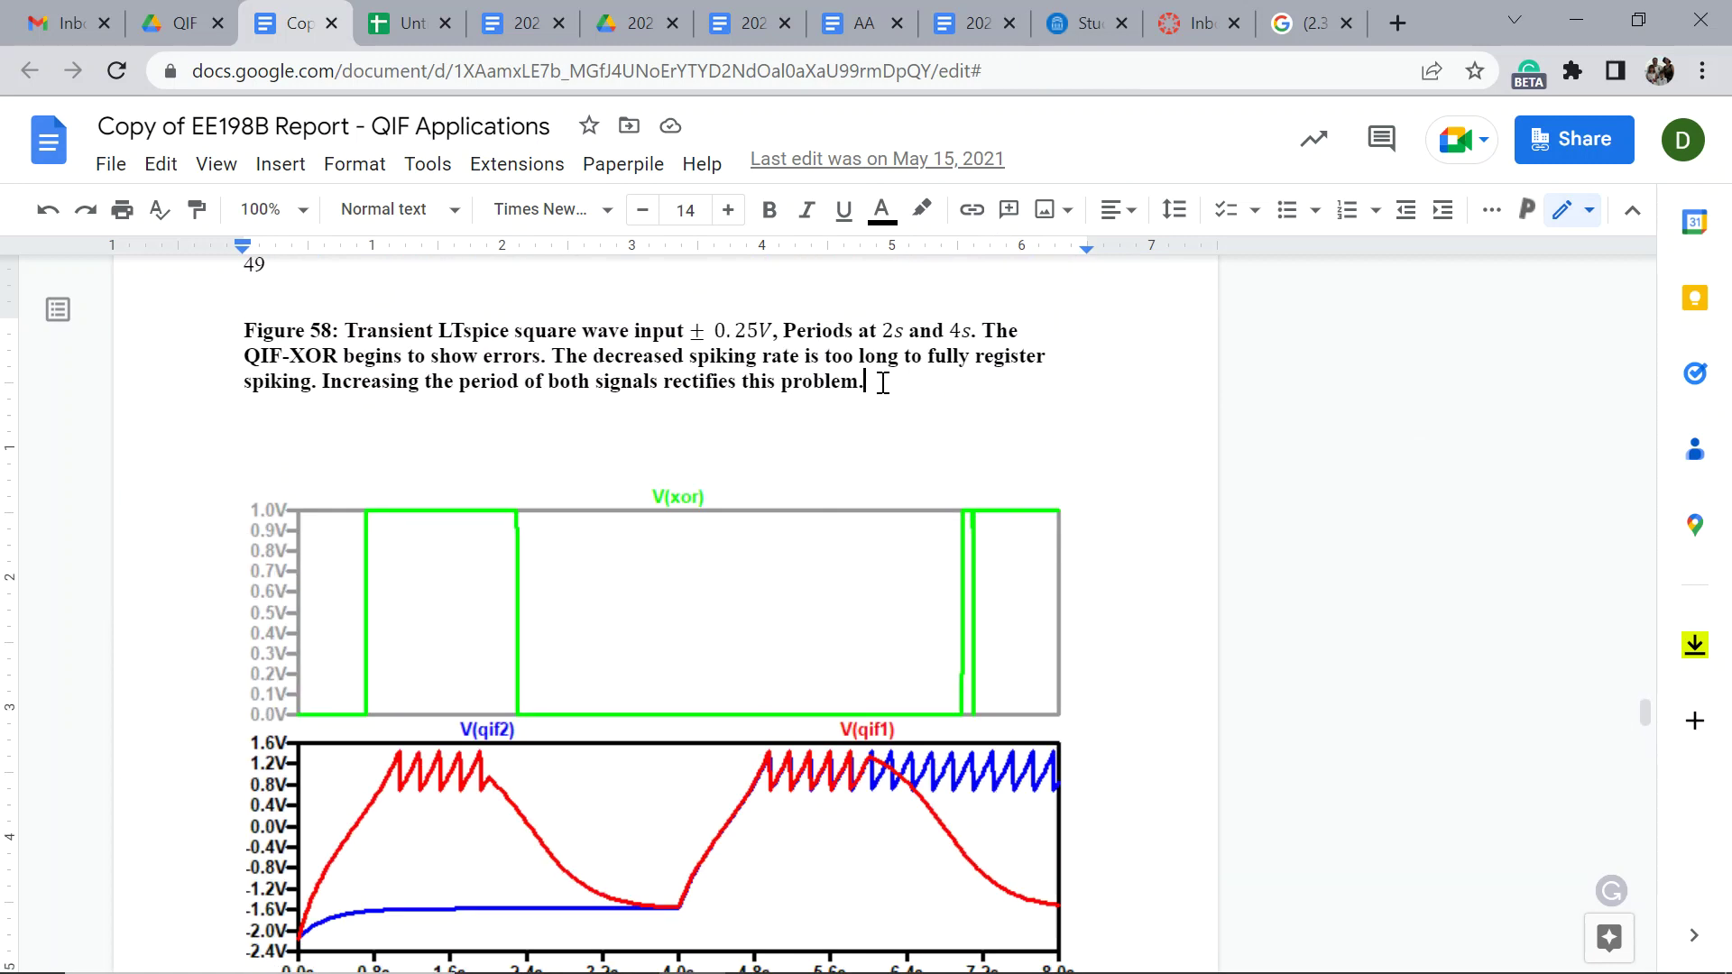
left_click(905, 626)
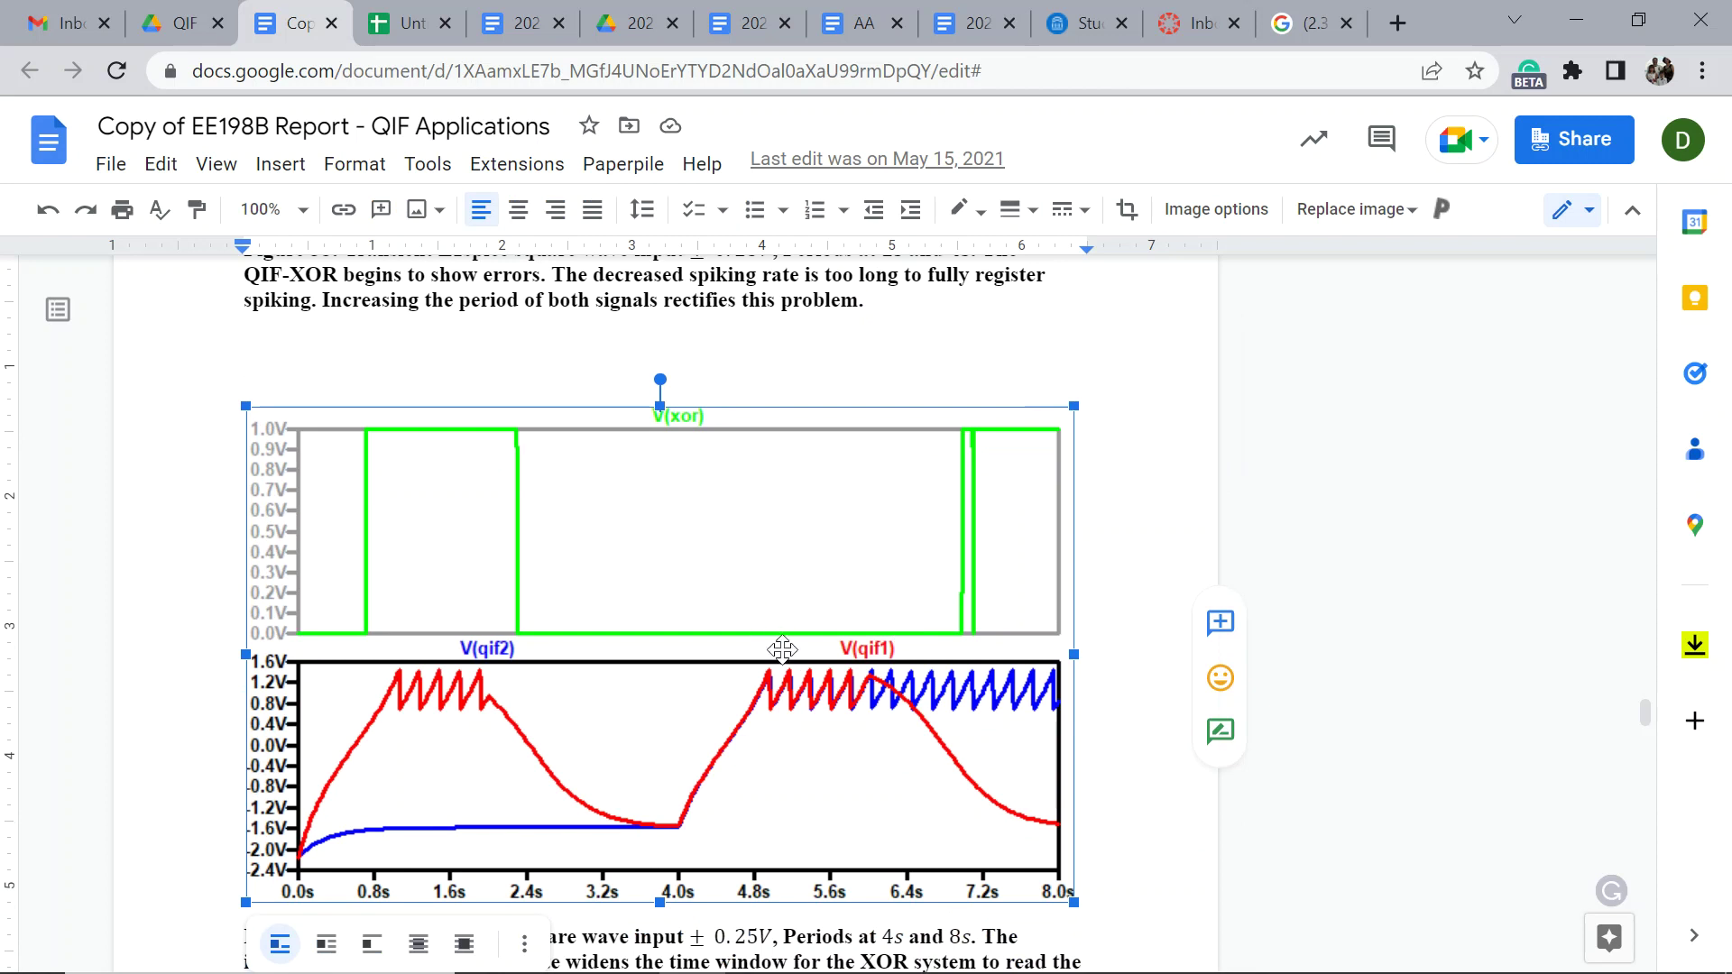
Continue up to Figure 45's gain and offset plot and place the cursor after its paragraph.
scroll(756, 382, "up", 20)
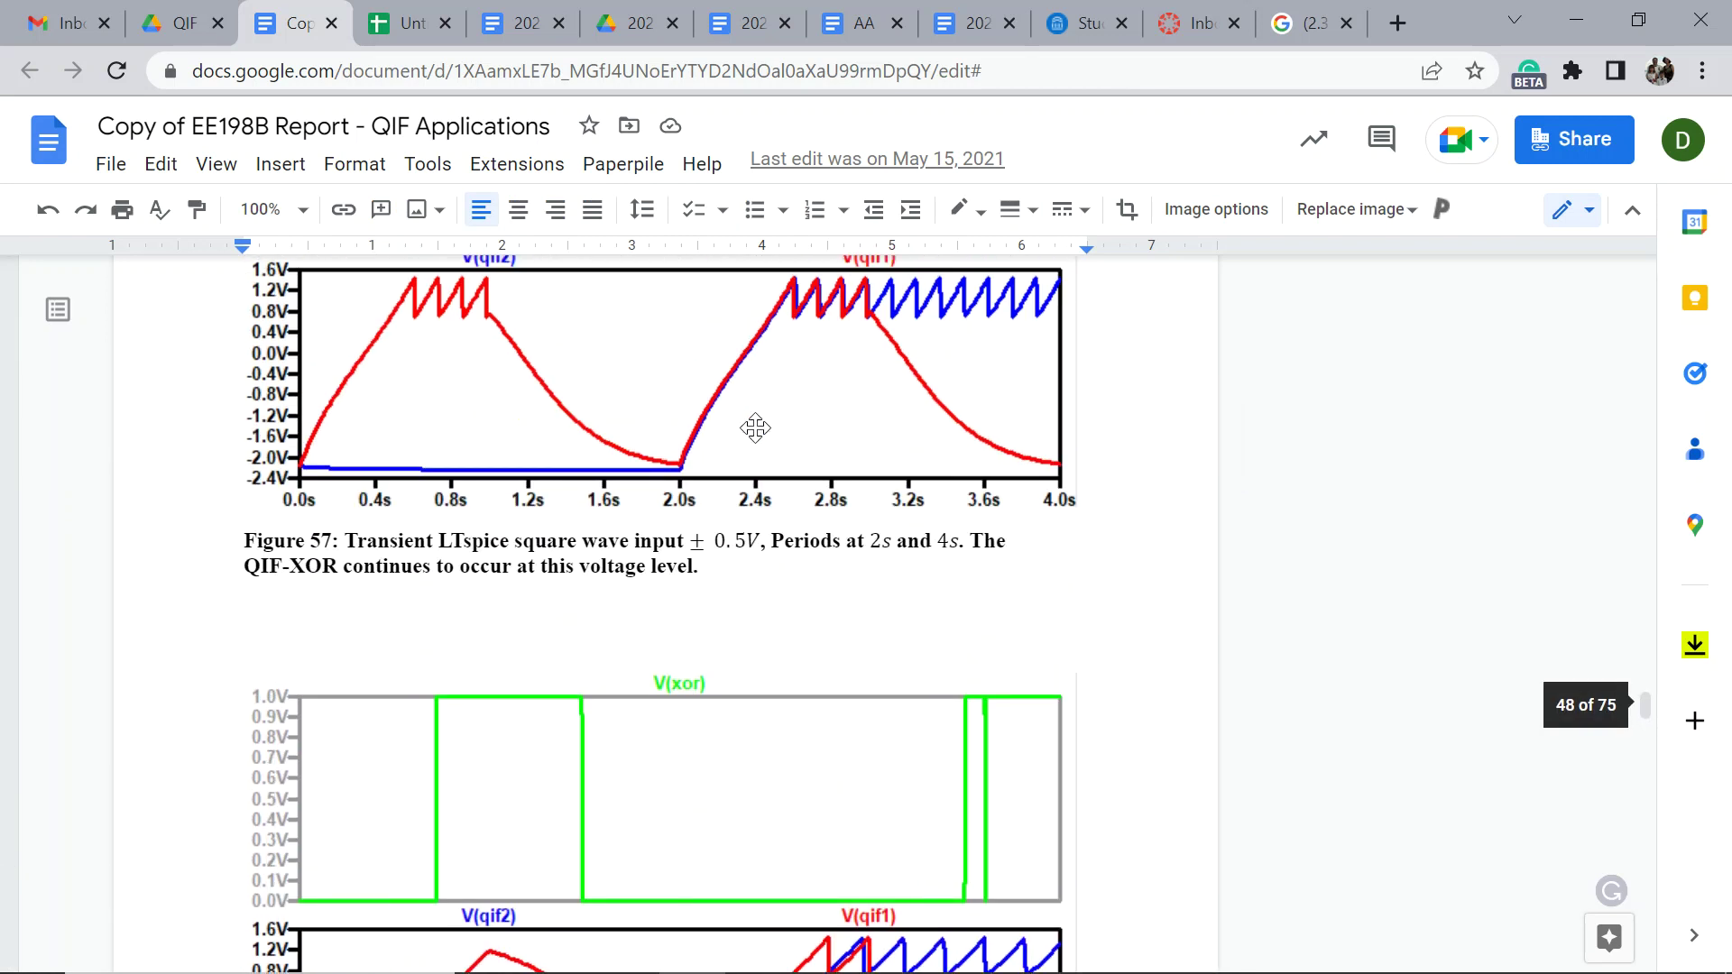
scroll(758, 428, "up", 15)
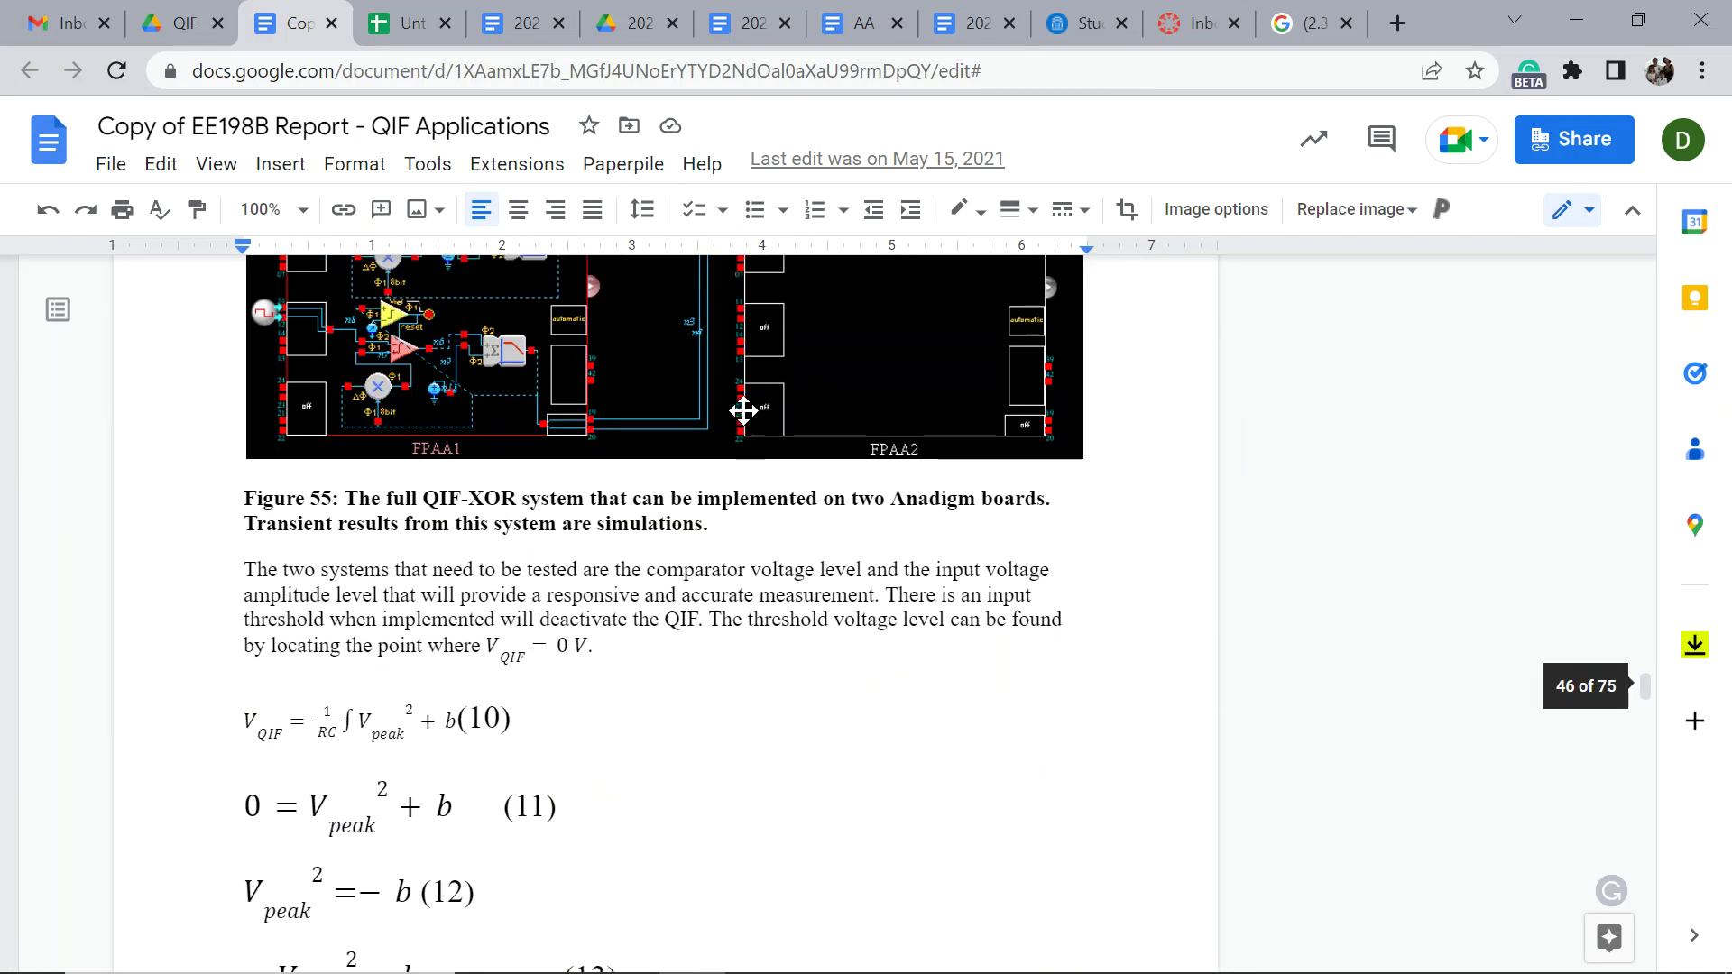
scroll(758, 415, "up", 20)
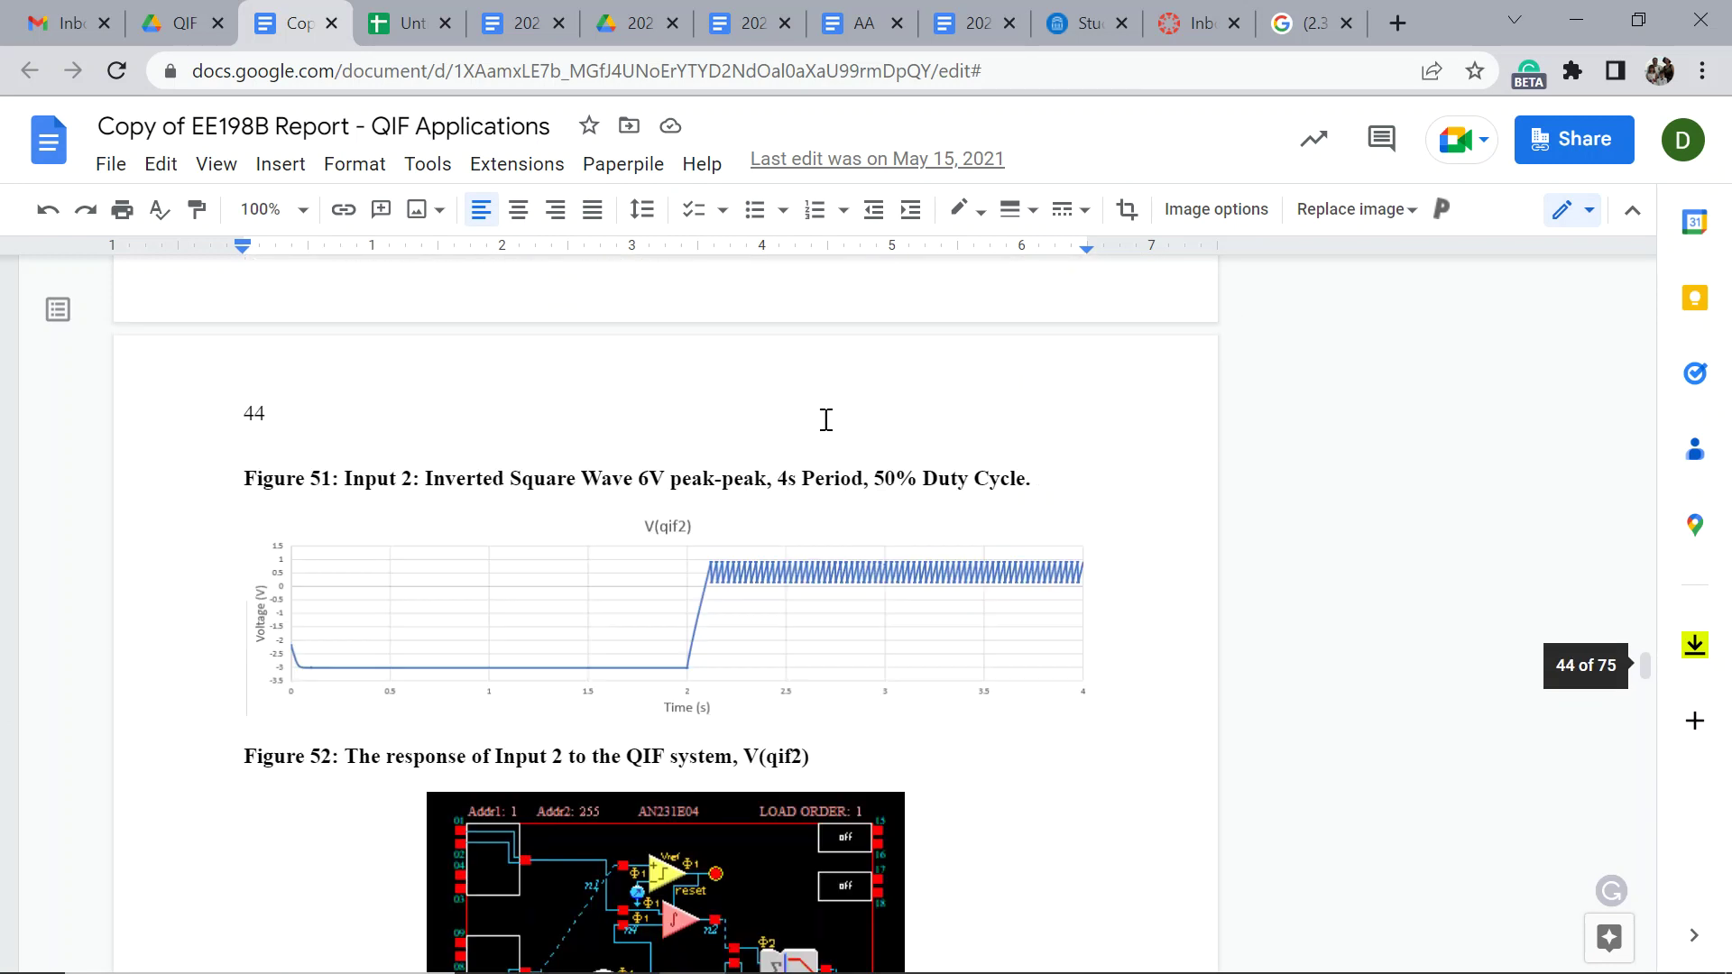
scroll(825, 421, "up", 10)
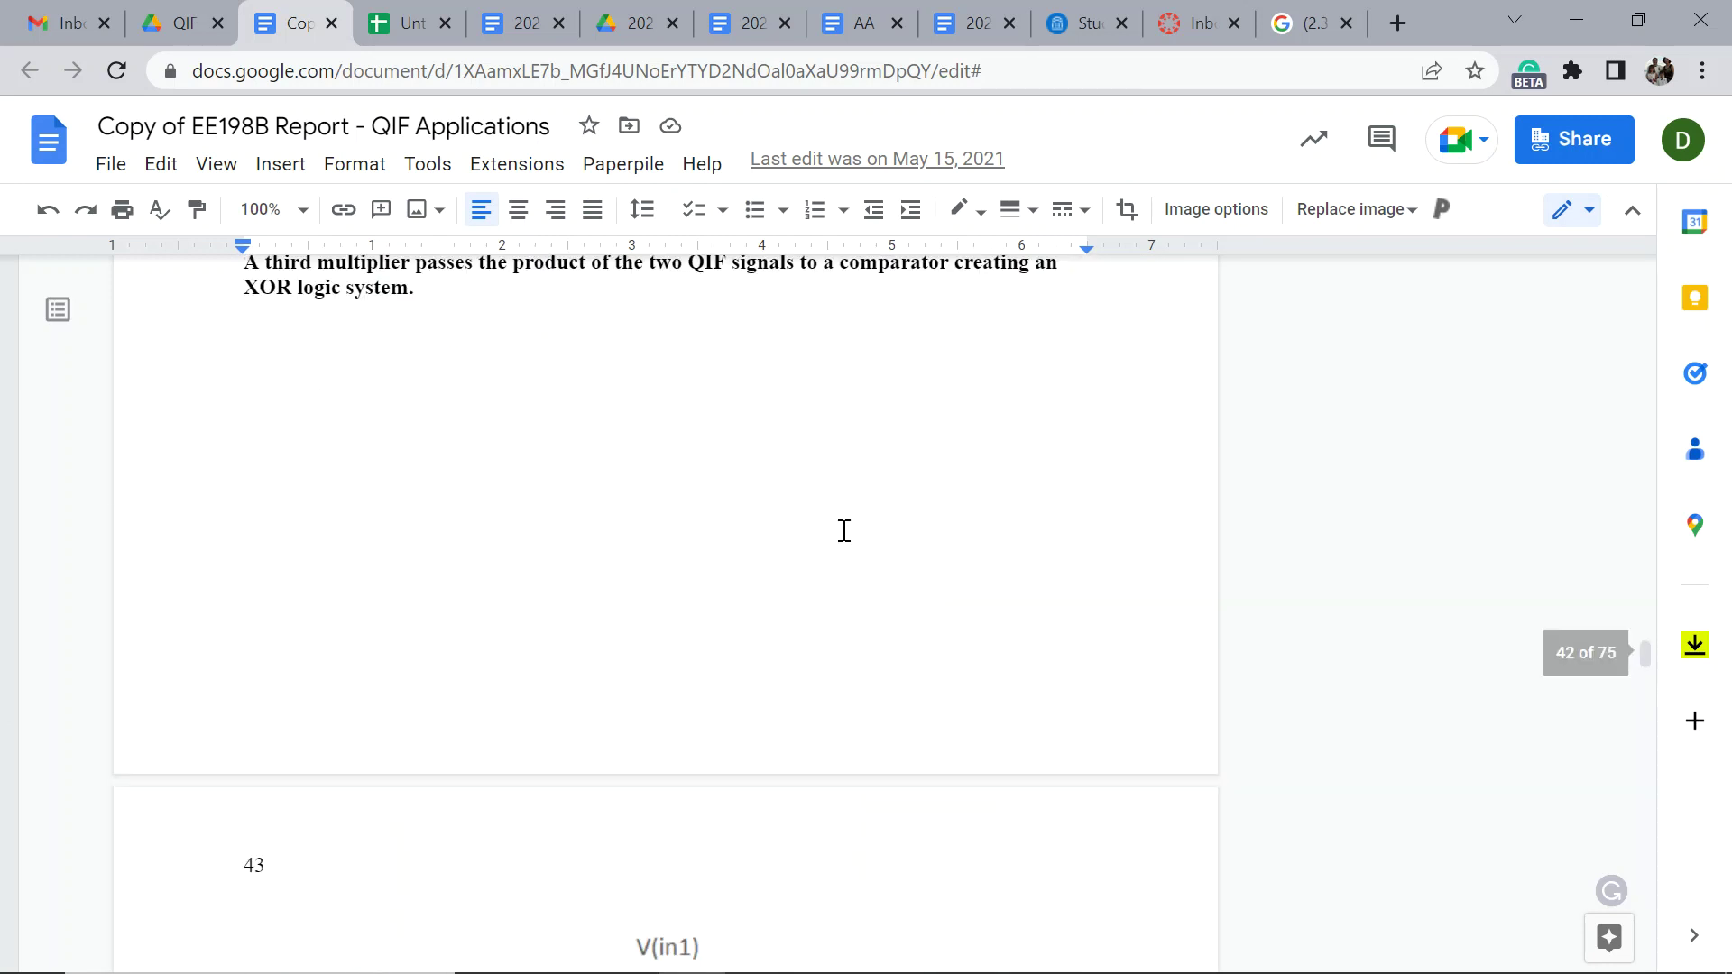
scroll(515, 418, "up", 15)
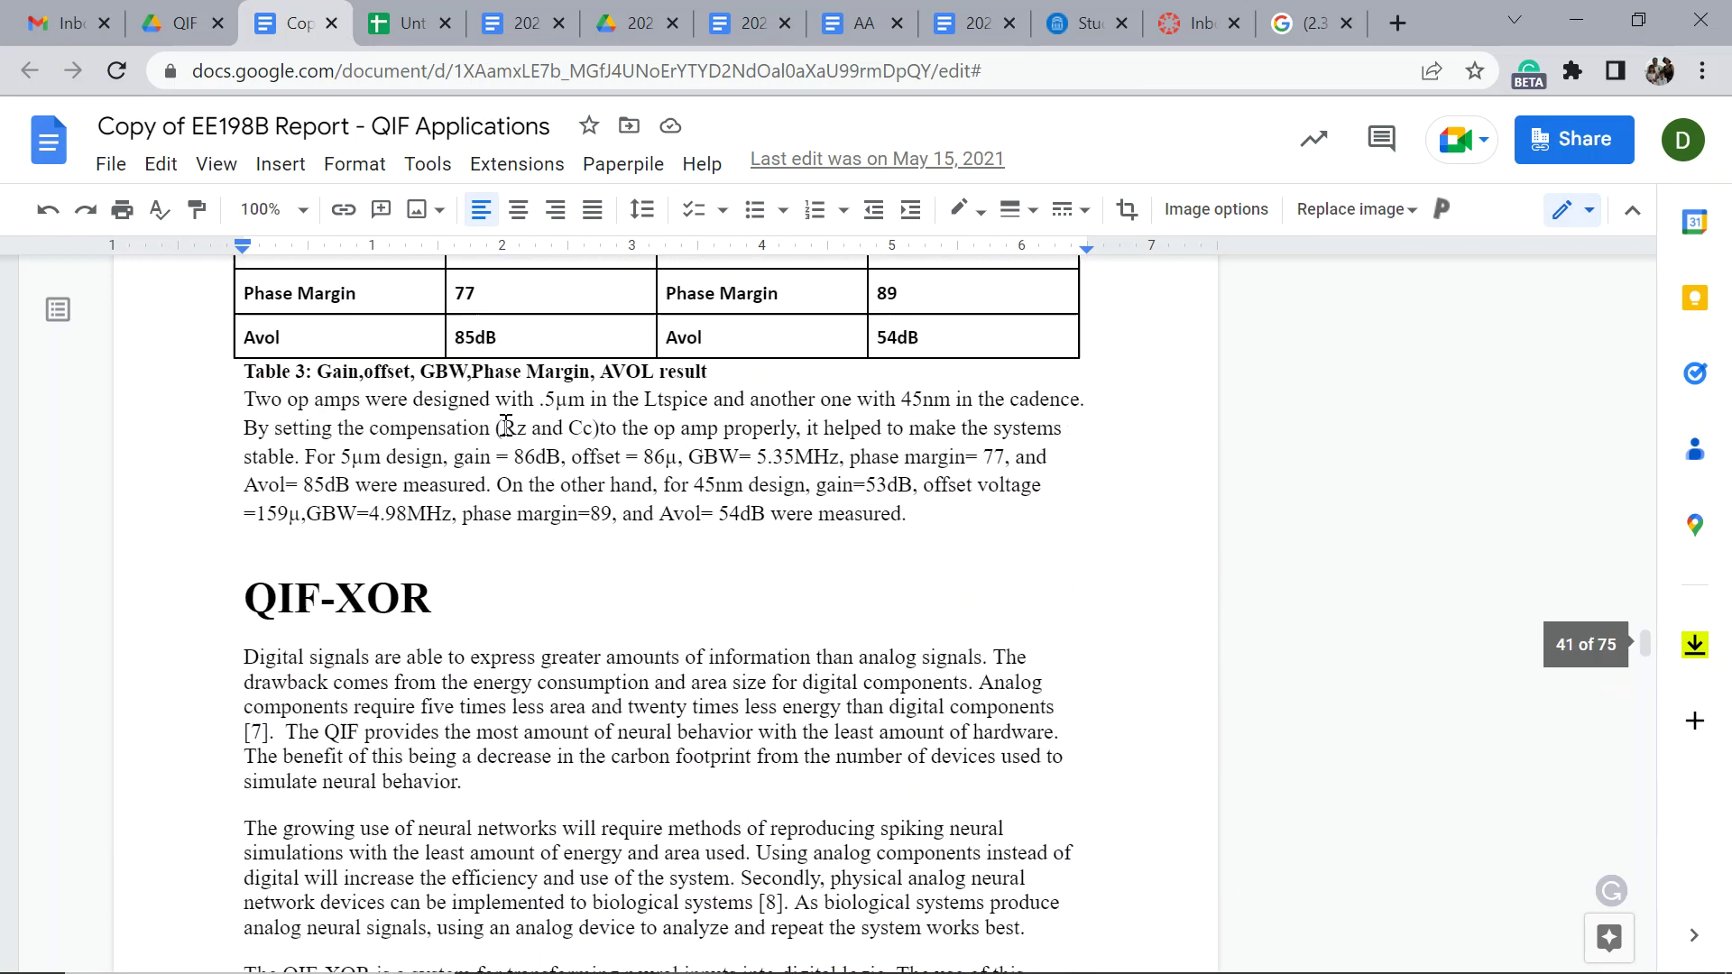
scroll(498, 421, "up", 8)
scroll(499, 422, "up", 15)
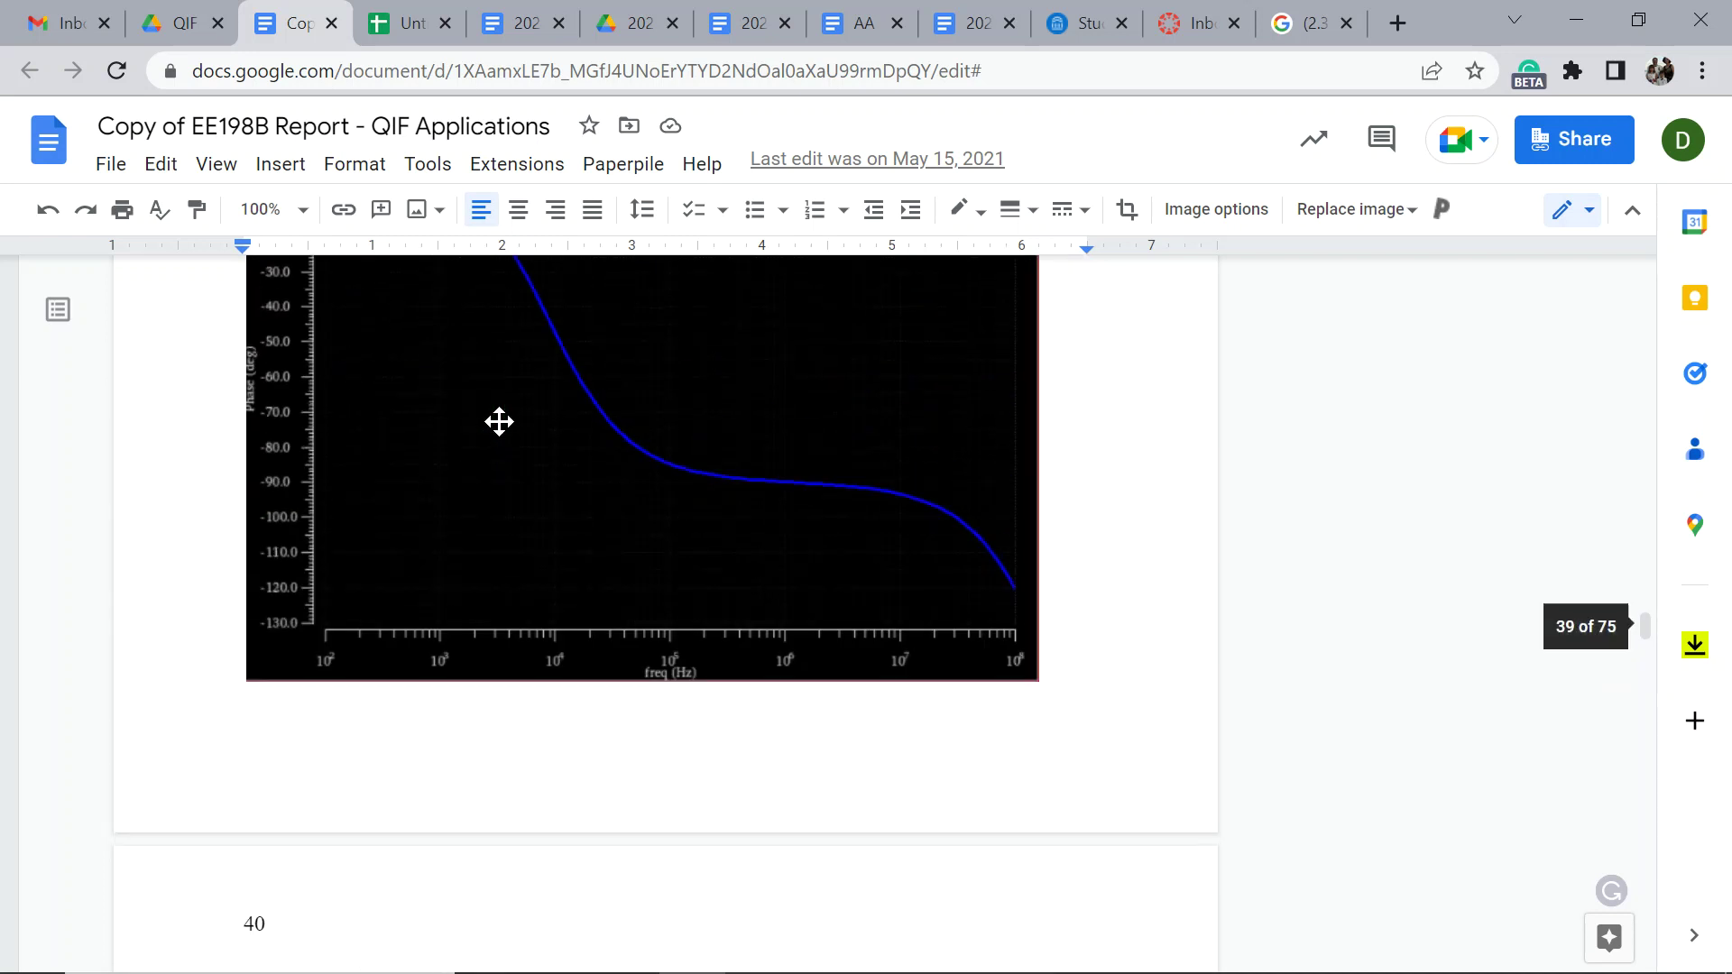
scroll(499, 421, "up", 3)
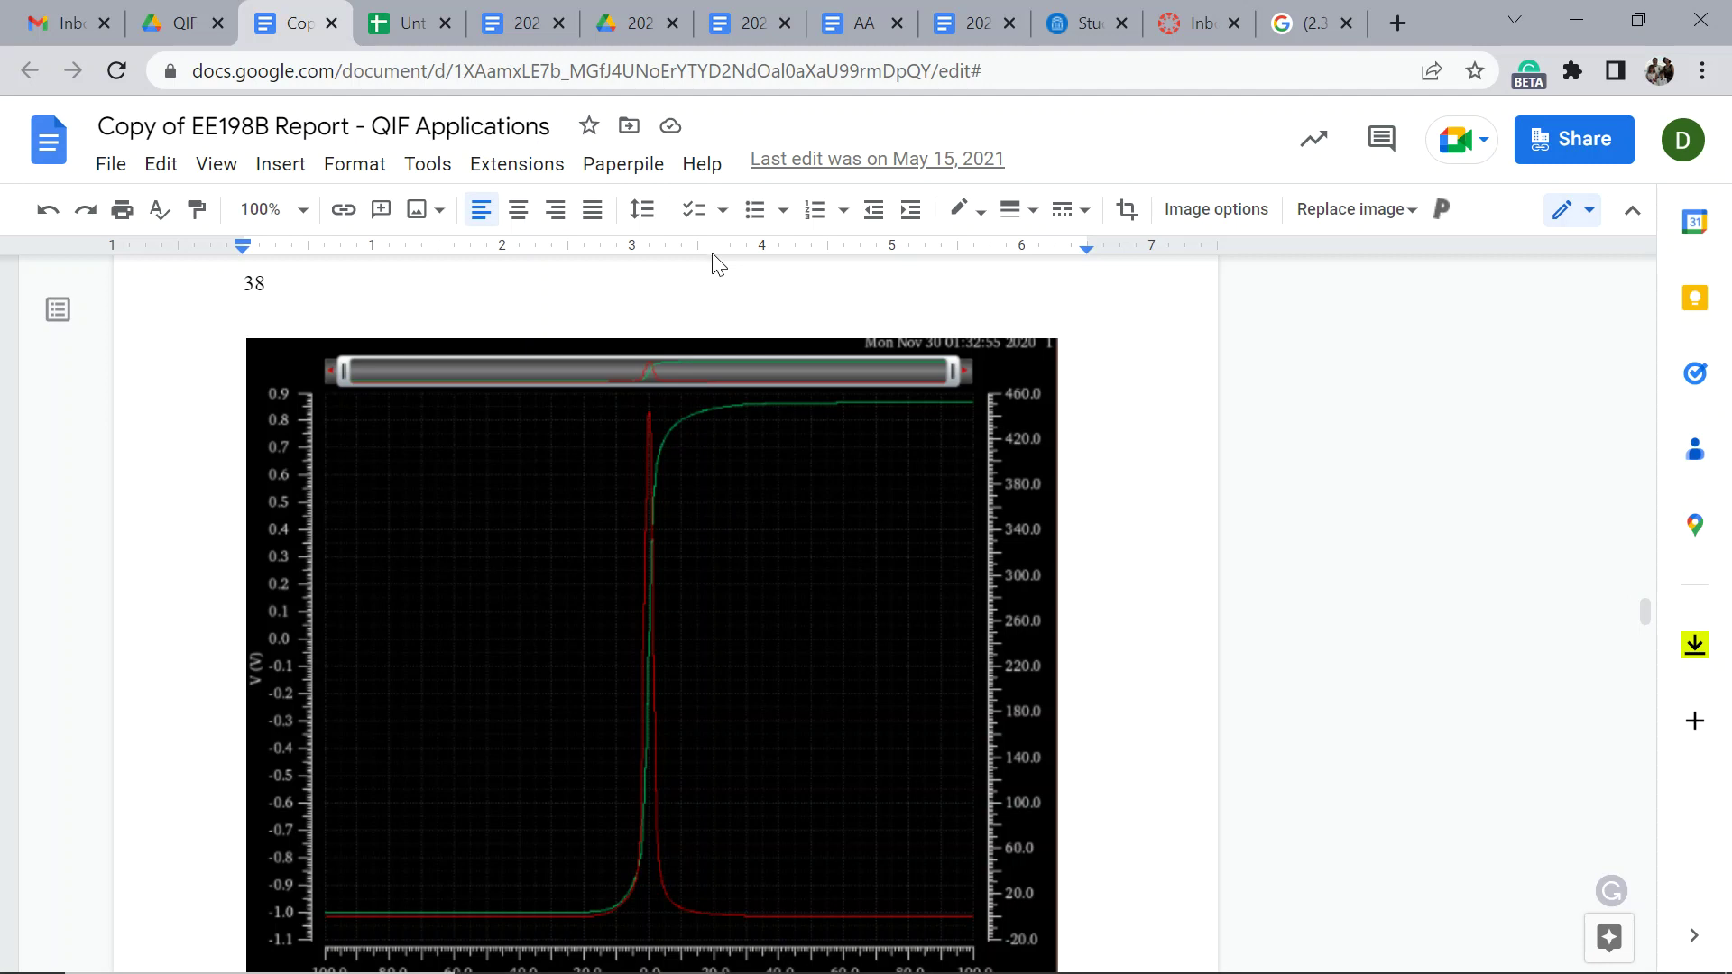
scroll(918, 629, "down", 4)
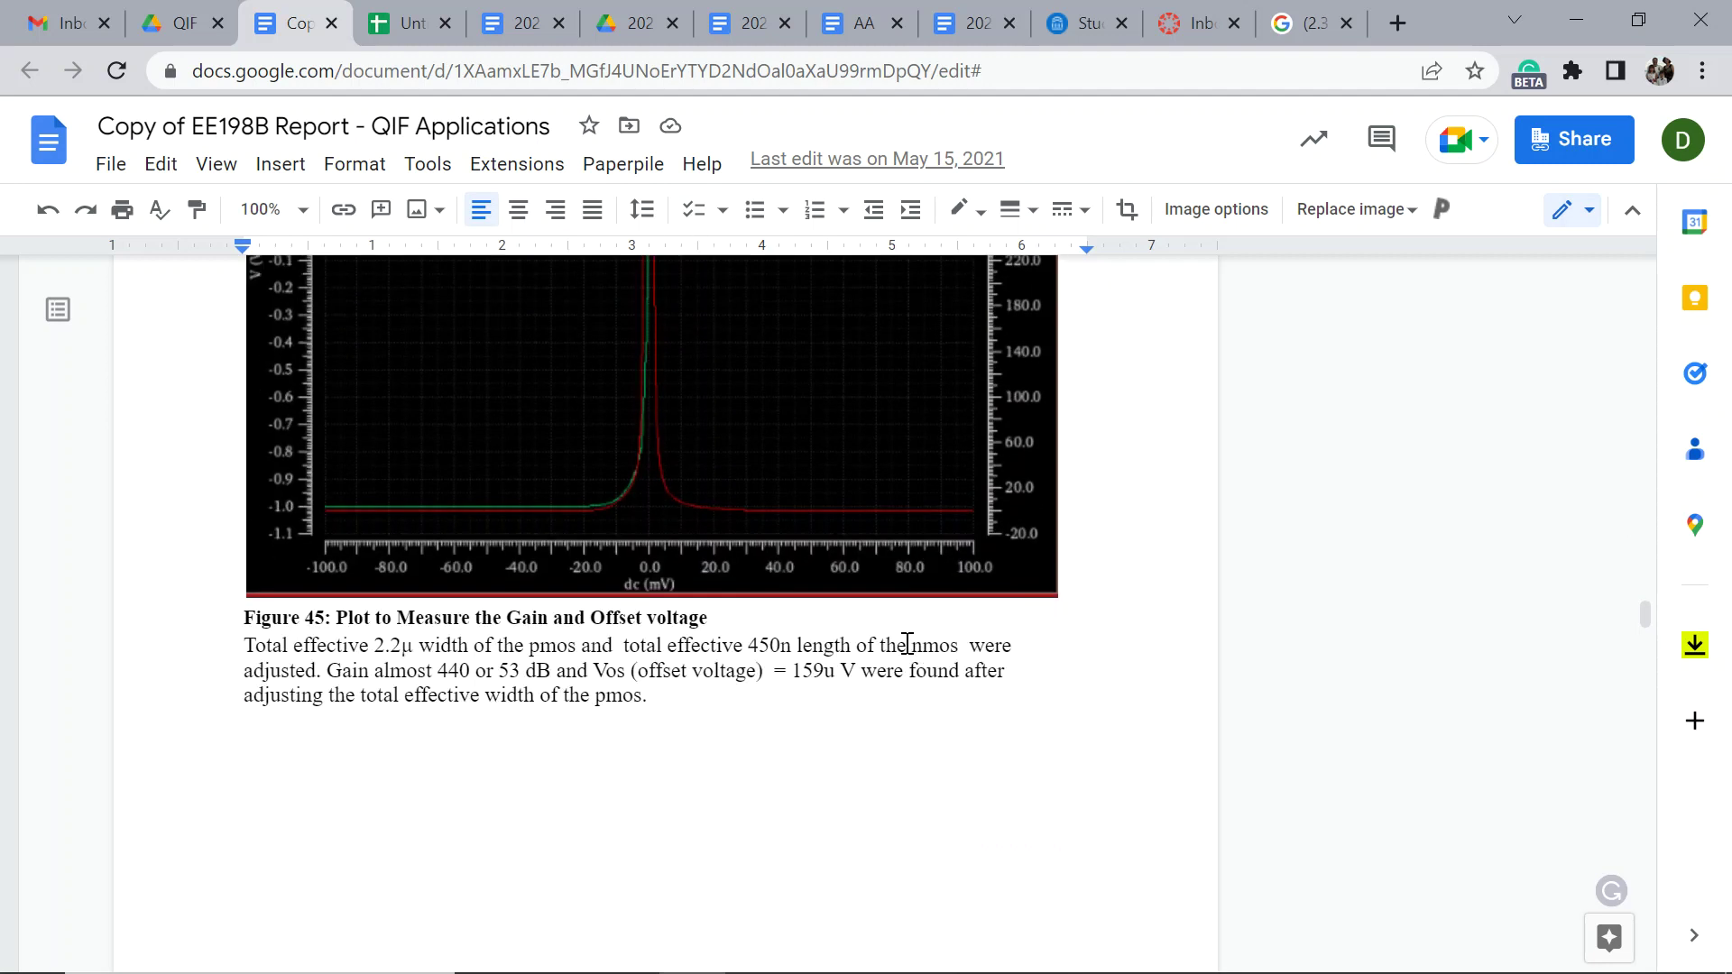
double_click(700, 700)
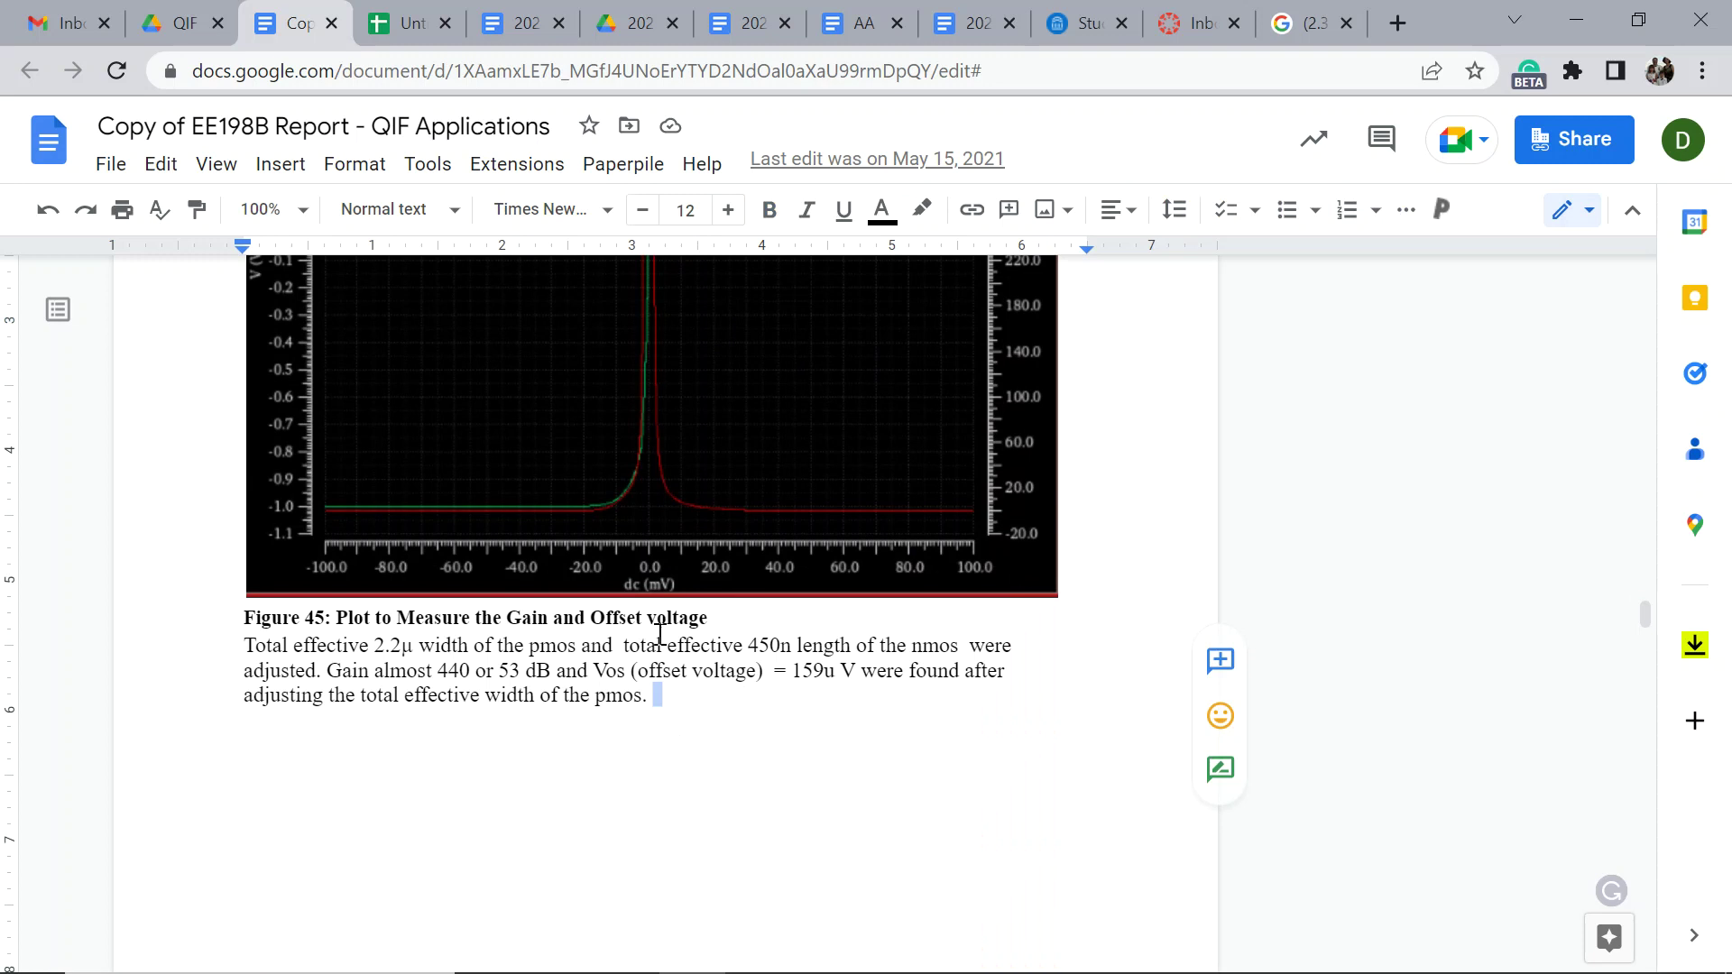
Preview spike_Rate.py from the QIF Python folder, select its code, and minimize Chrome.
left_click(183, 23)
scroll(700, 491, "up", 5)
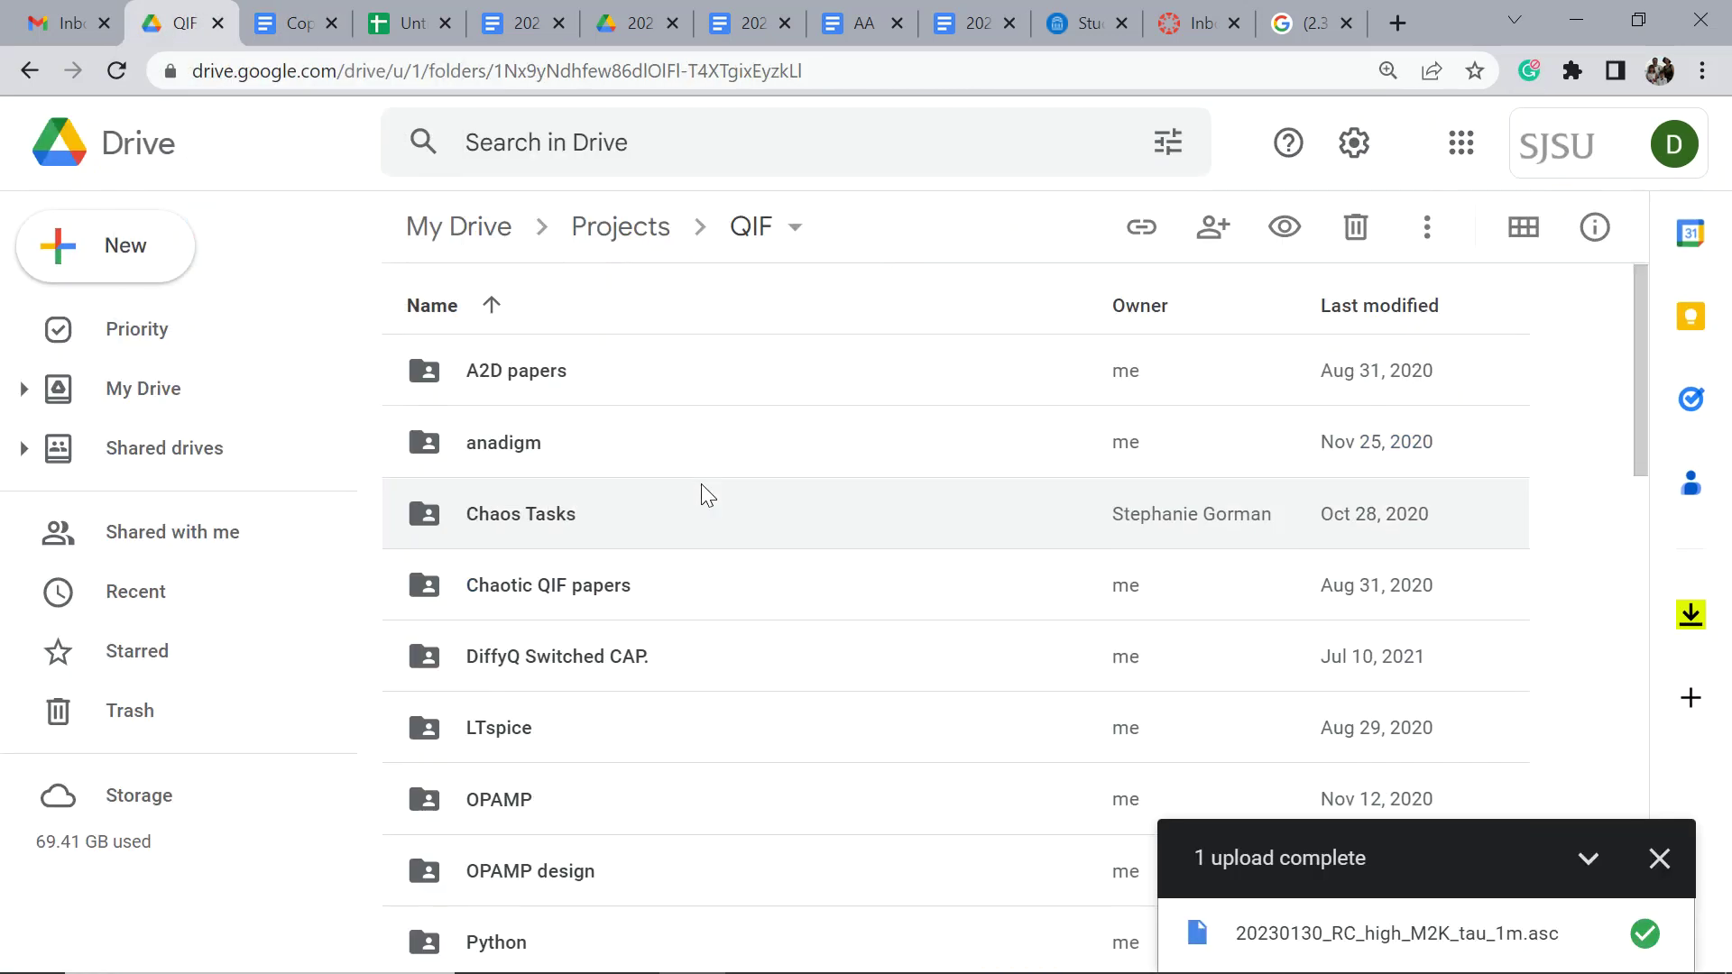
scroll(636, 406, "down", 3)
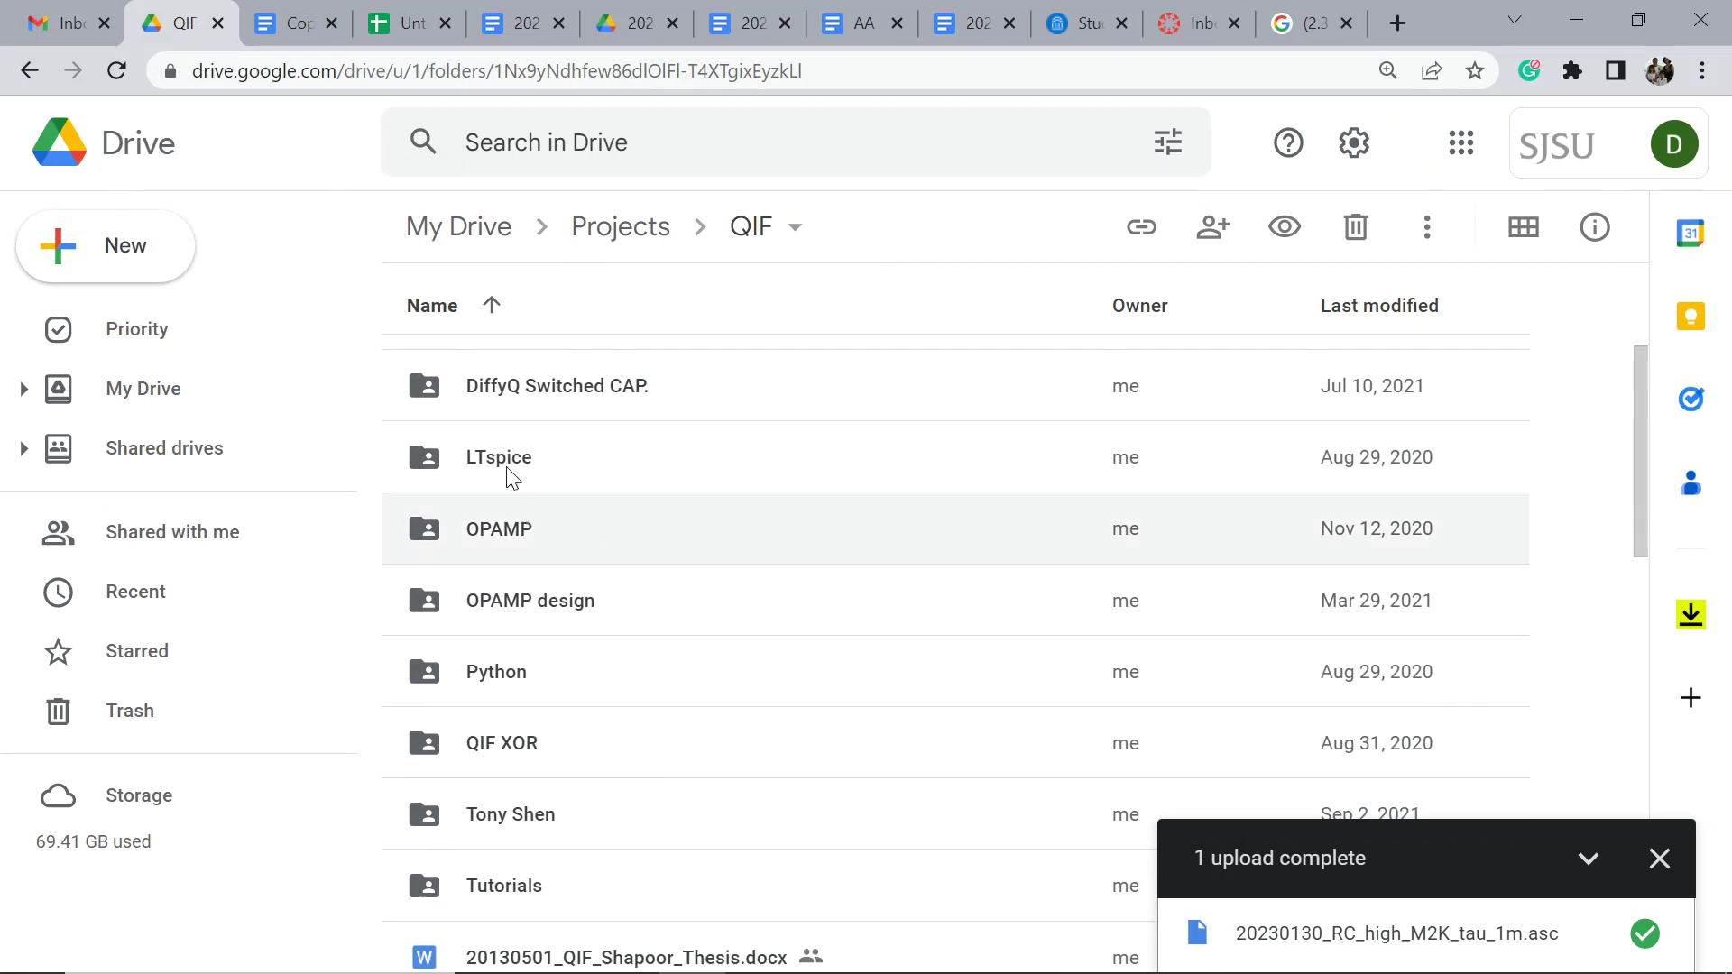
left_click(559, 689)
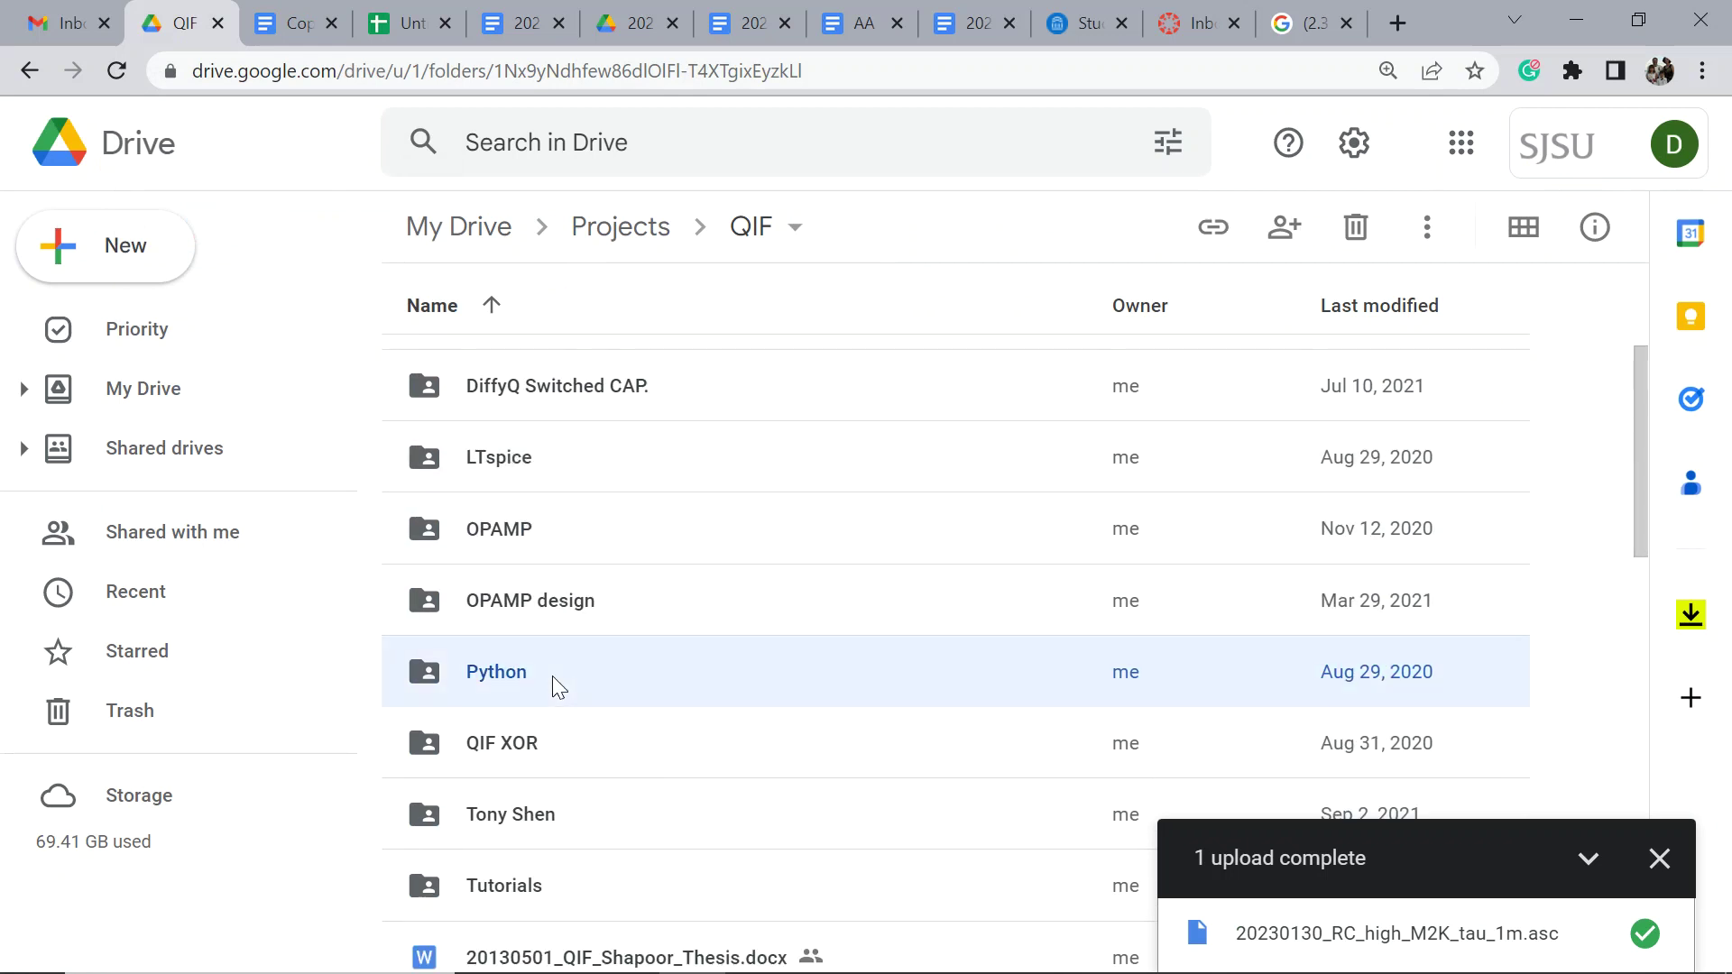
double_click(559, 689)
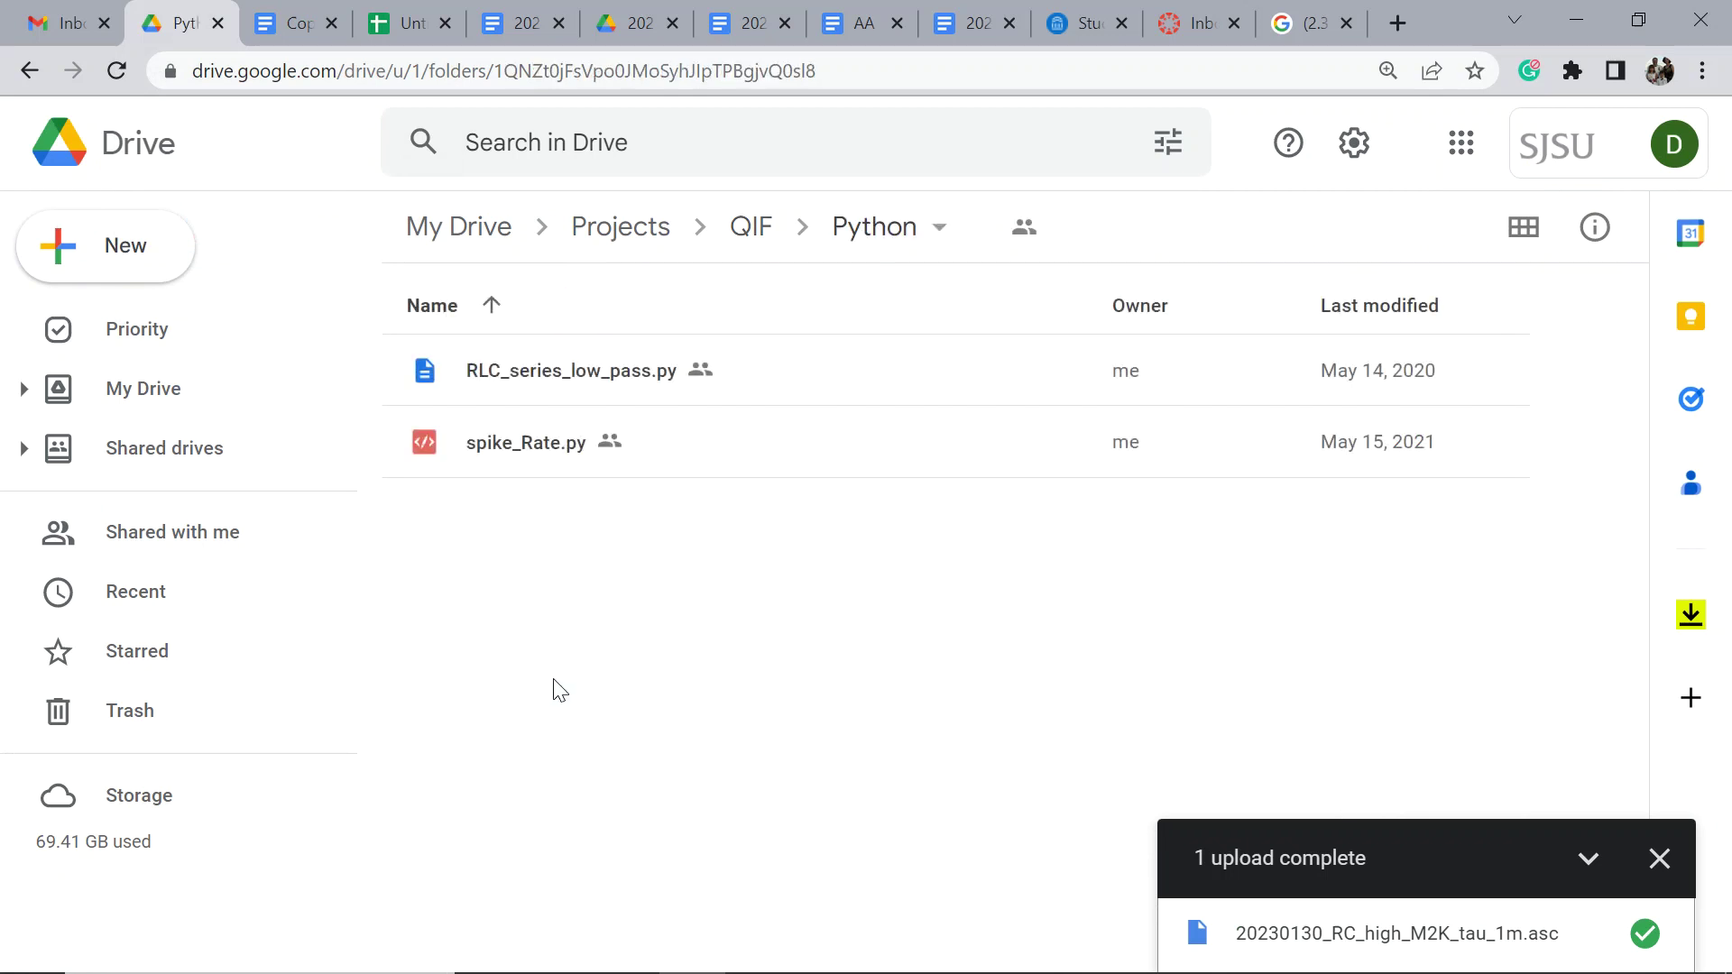
double_click(545, 444)
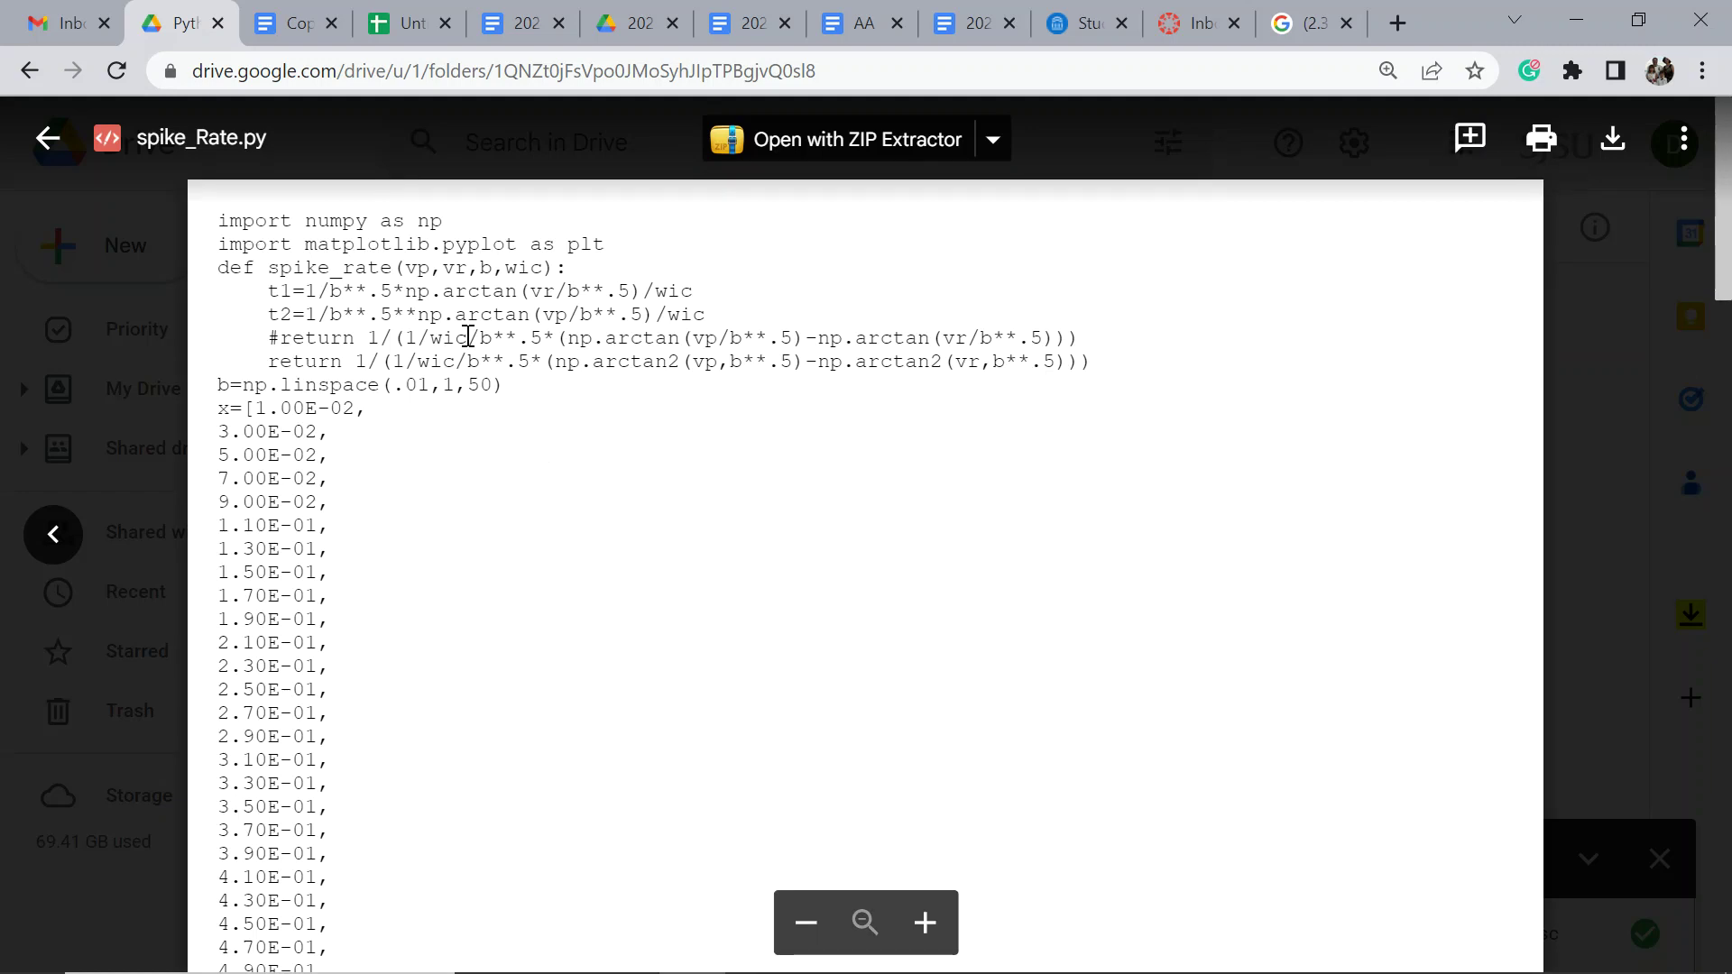
left_click_drag(220, 415, 701, 868)
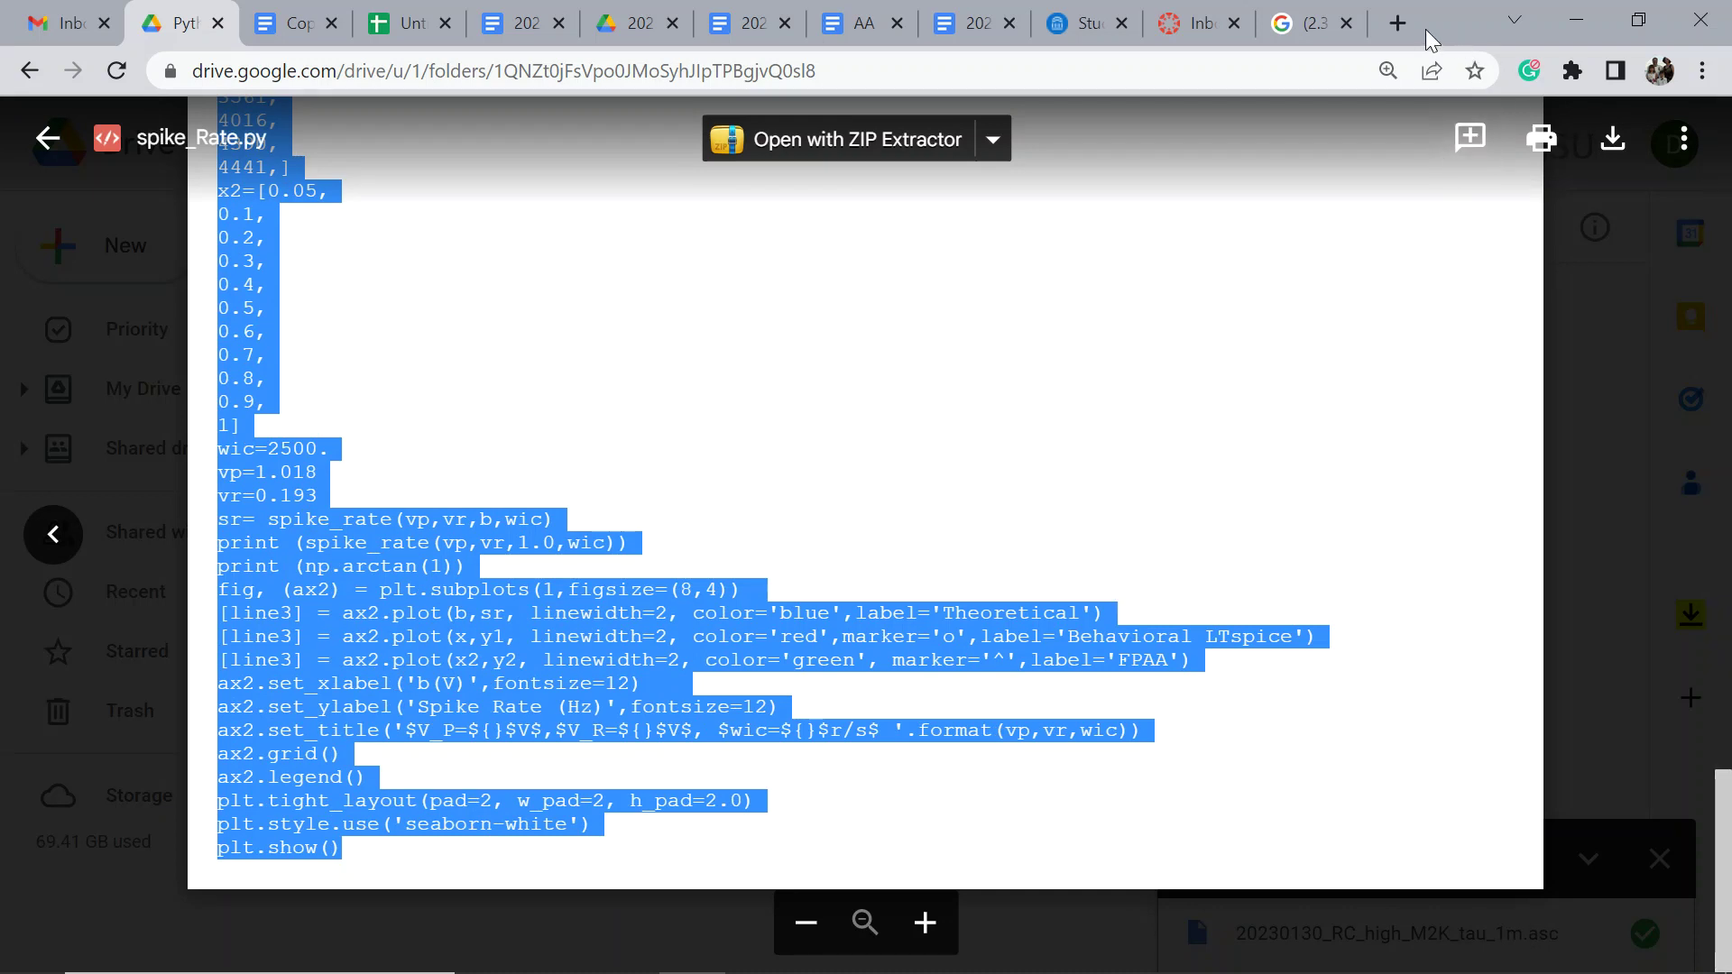
left_click(1564, 29)
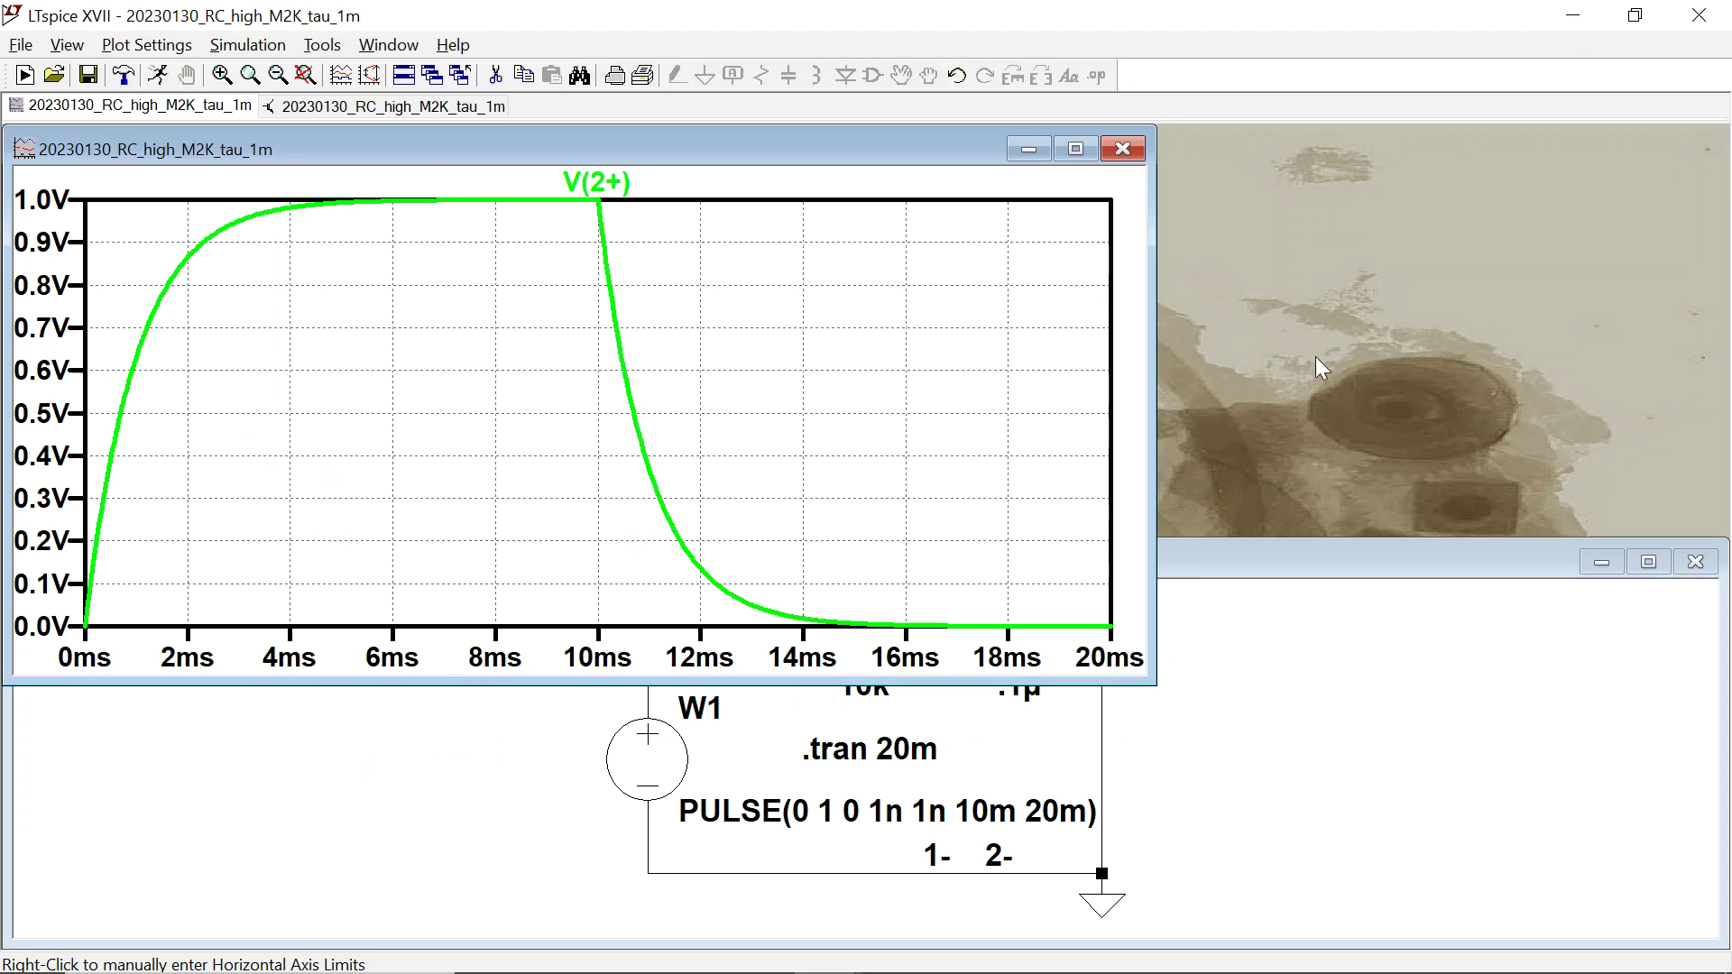
Bring the RC circuit schematic to the front in LTspice, then minimize LTspice.
mouse_move(864, 963)
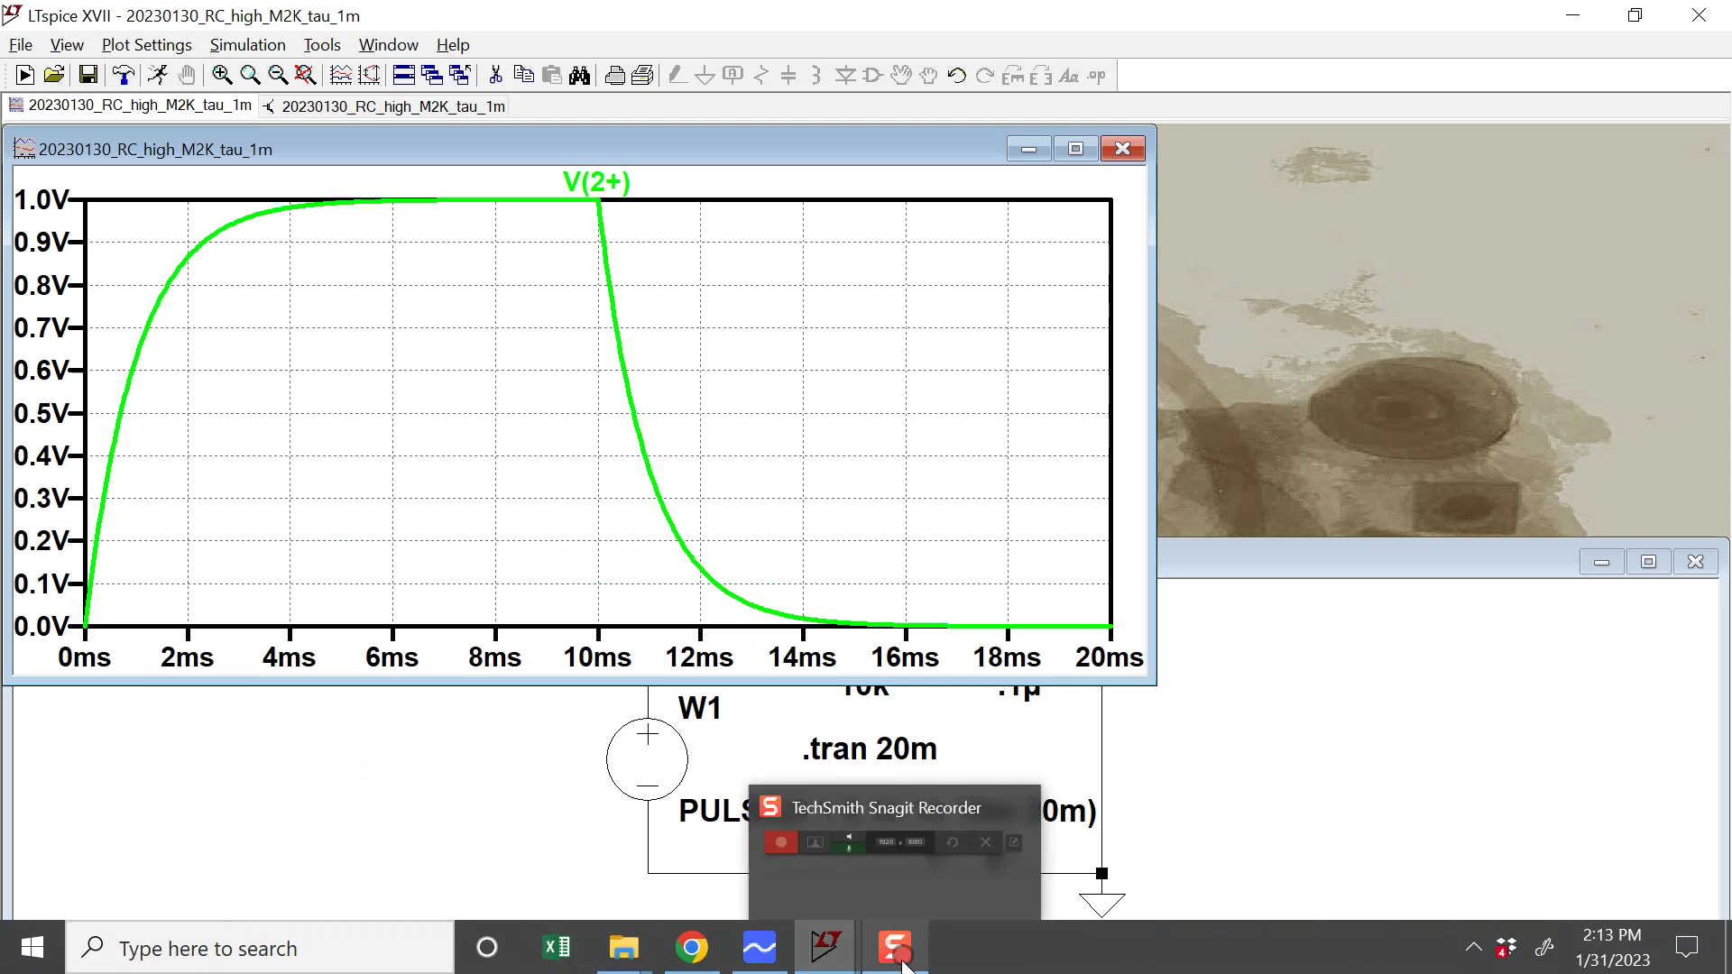
left_click(1572, 15)
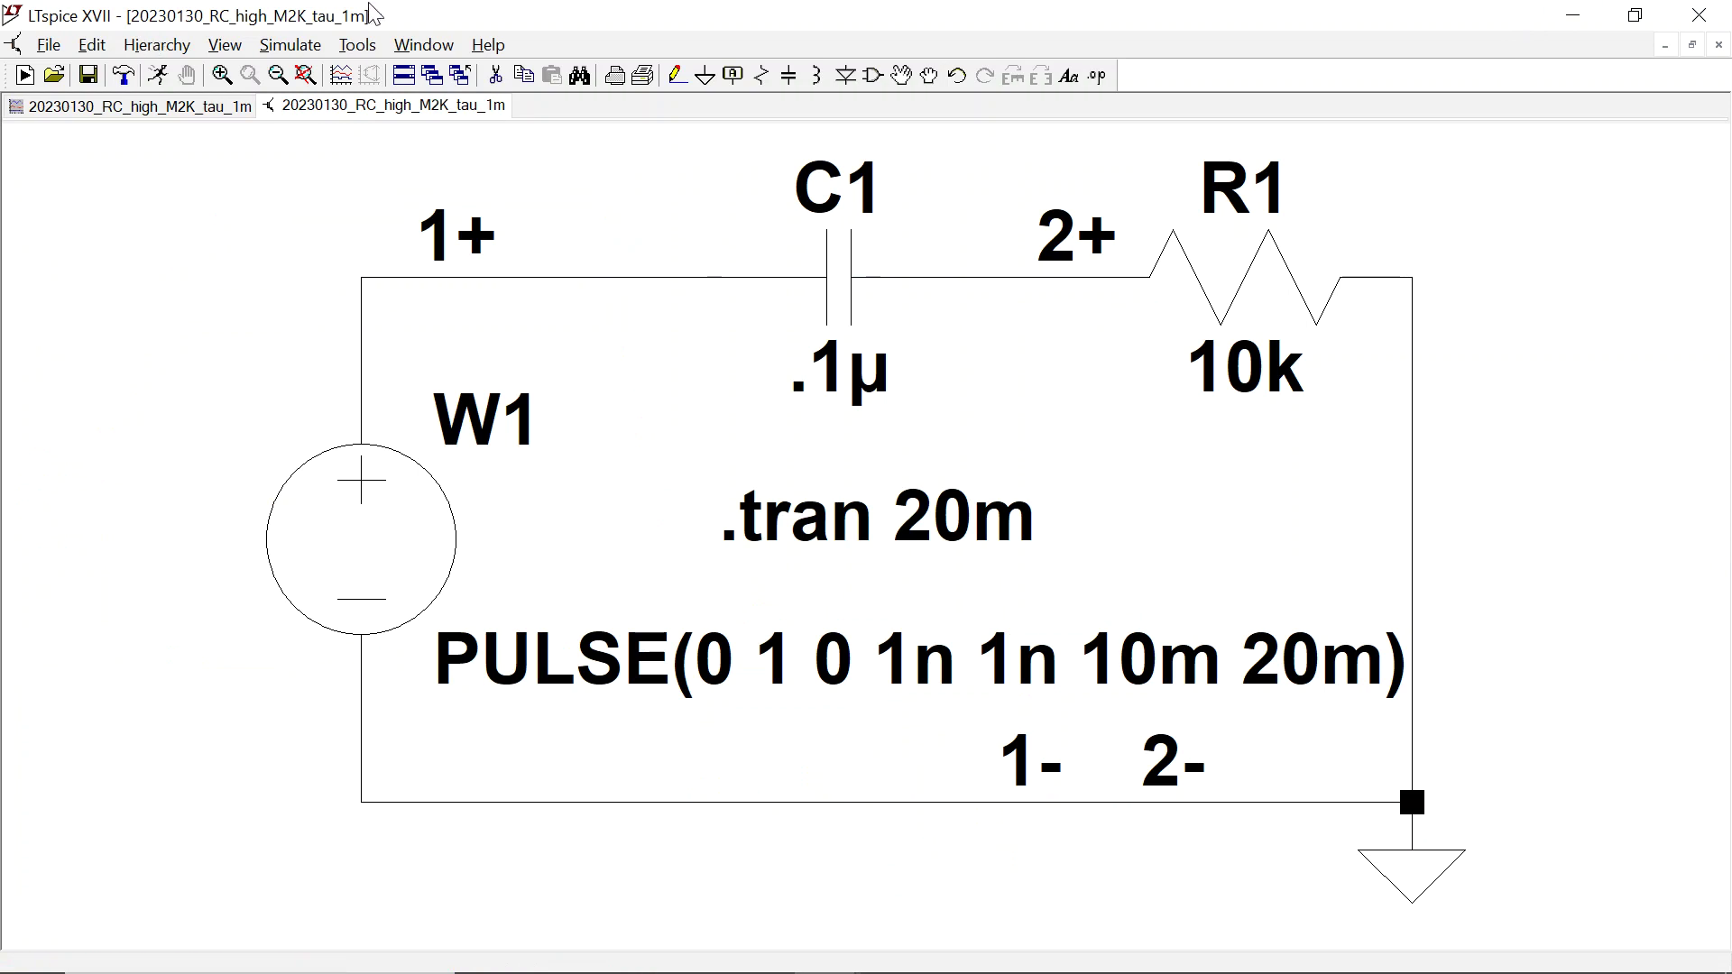
left_click(1573, 16)
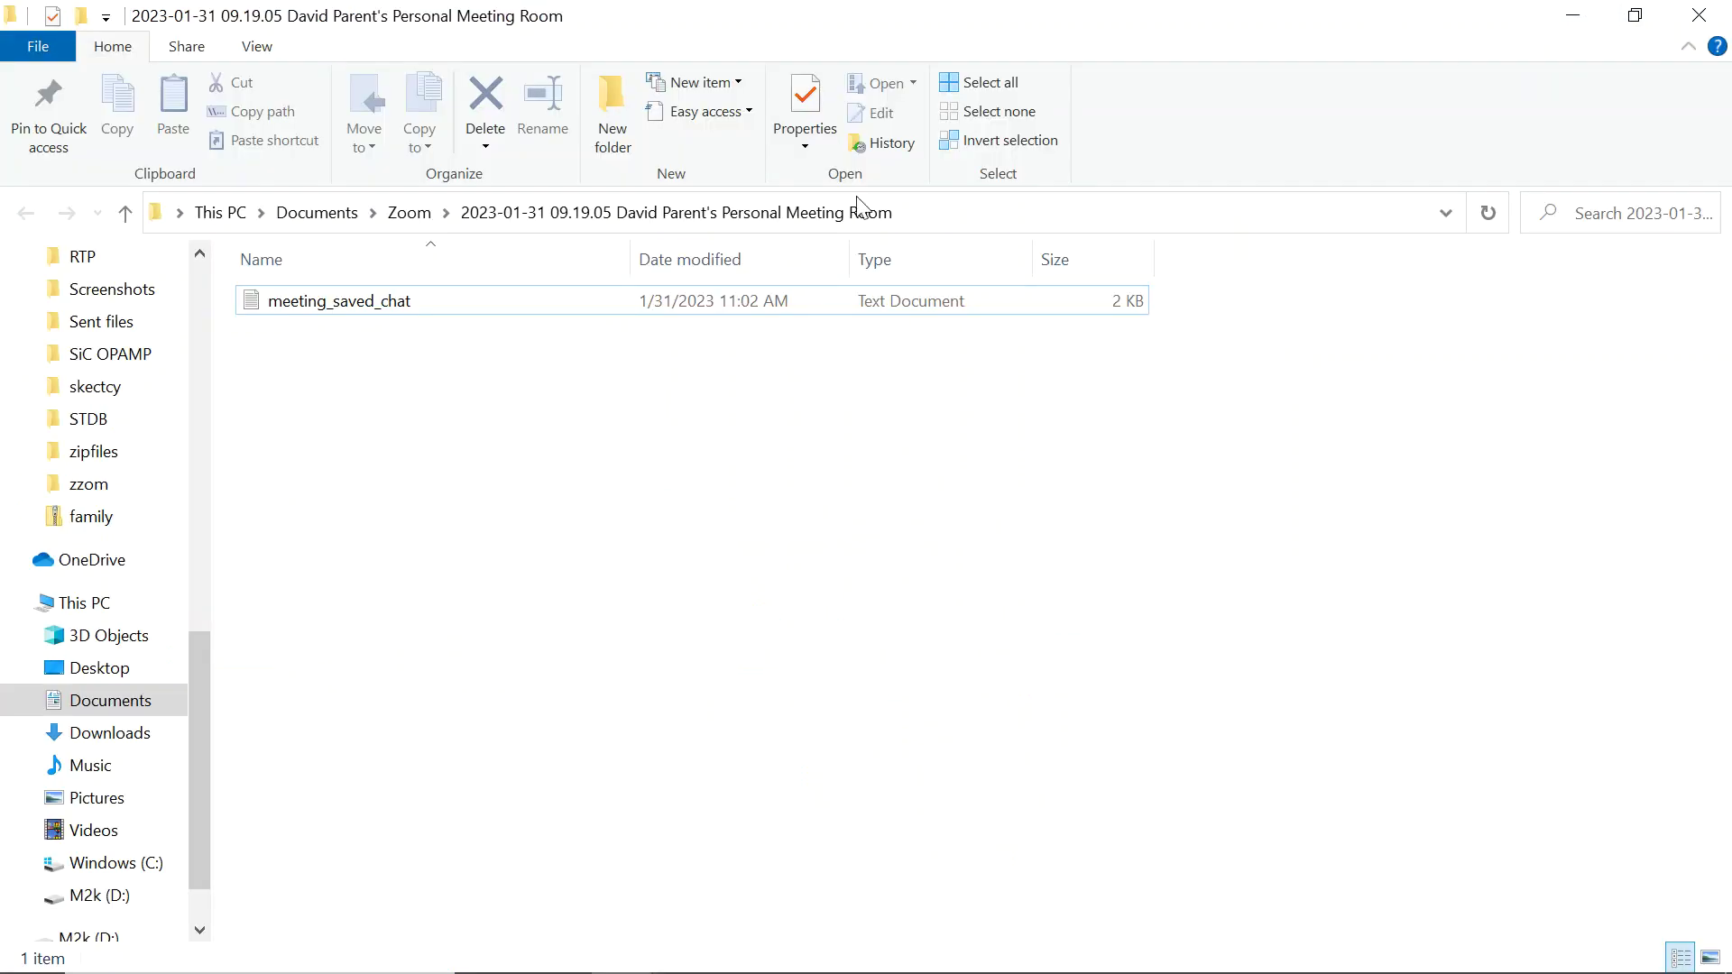
Minimize the Zoom meeting folder window to reveal the desktop, checking LTspice and Scopy remain open.
left_click(1581, 18)
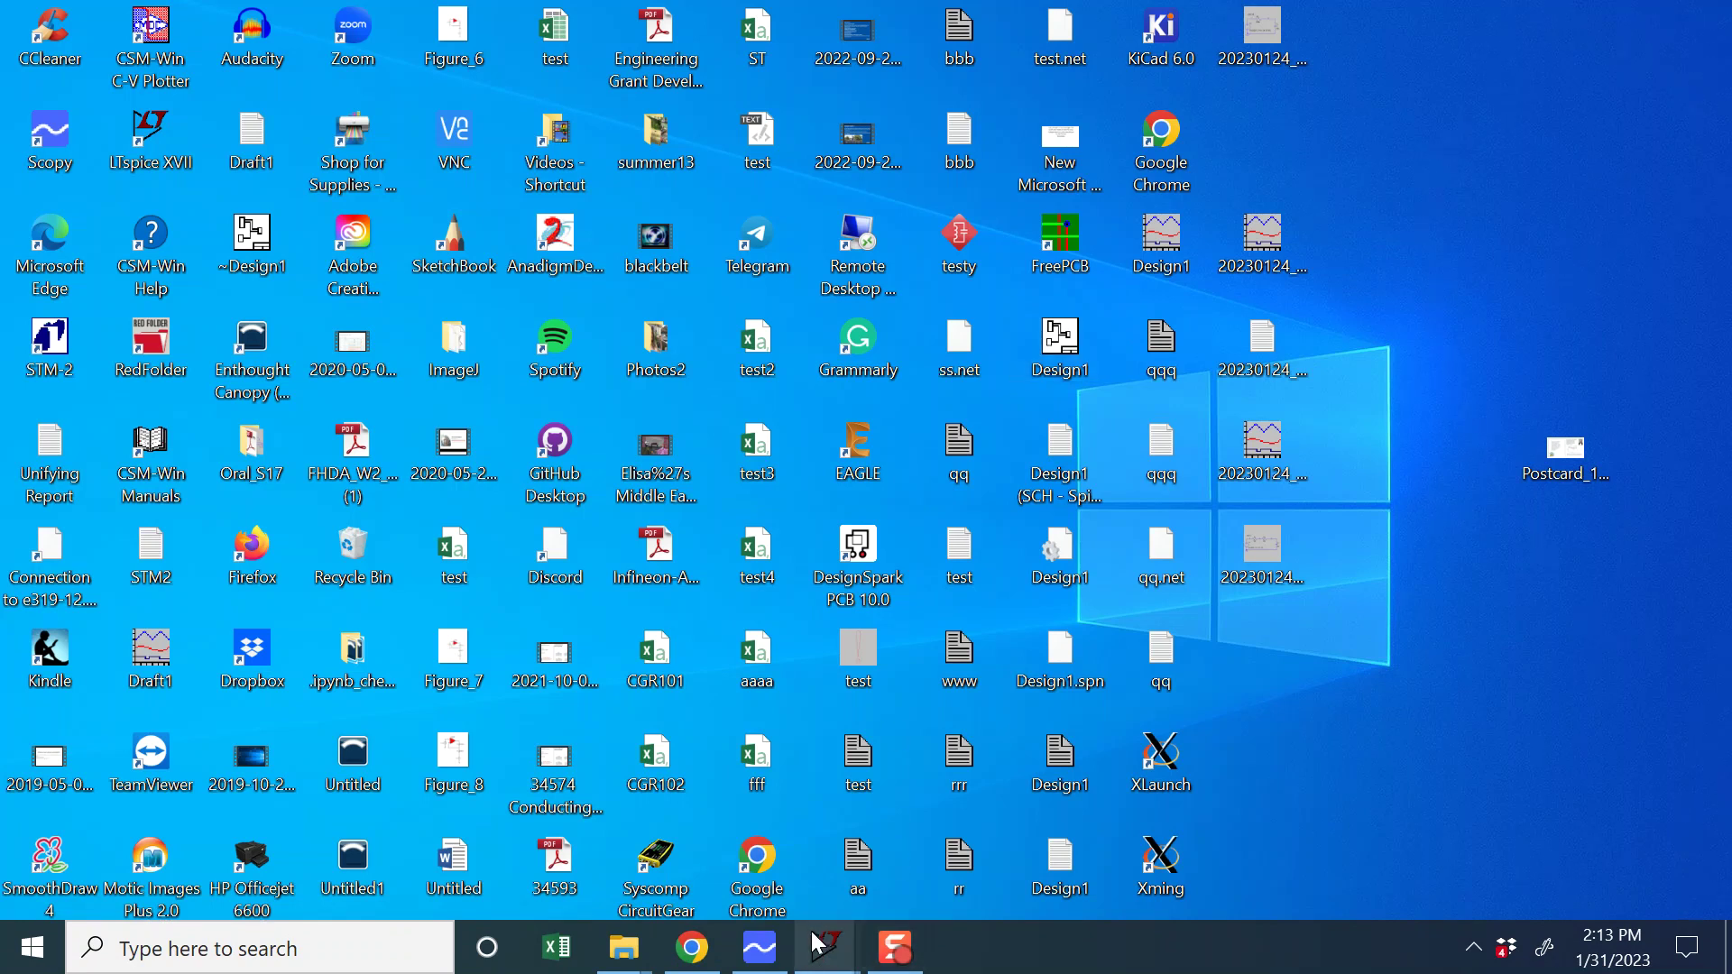
mouse_move(818, 967)
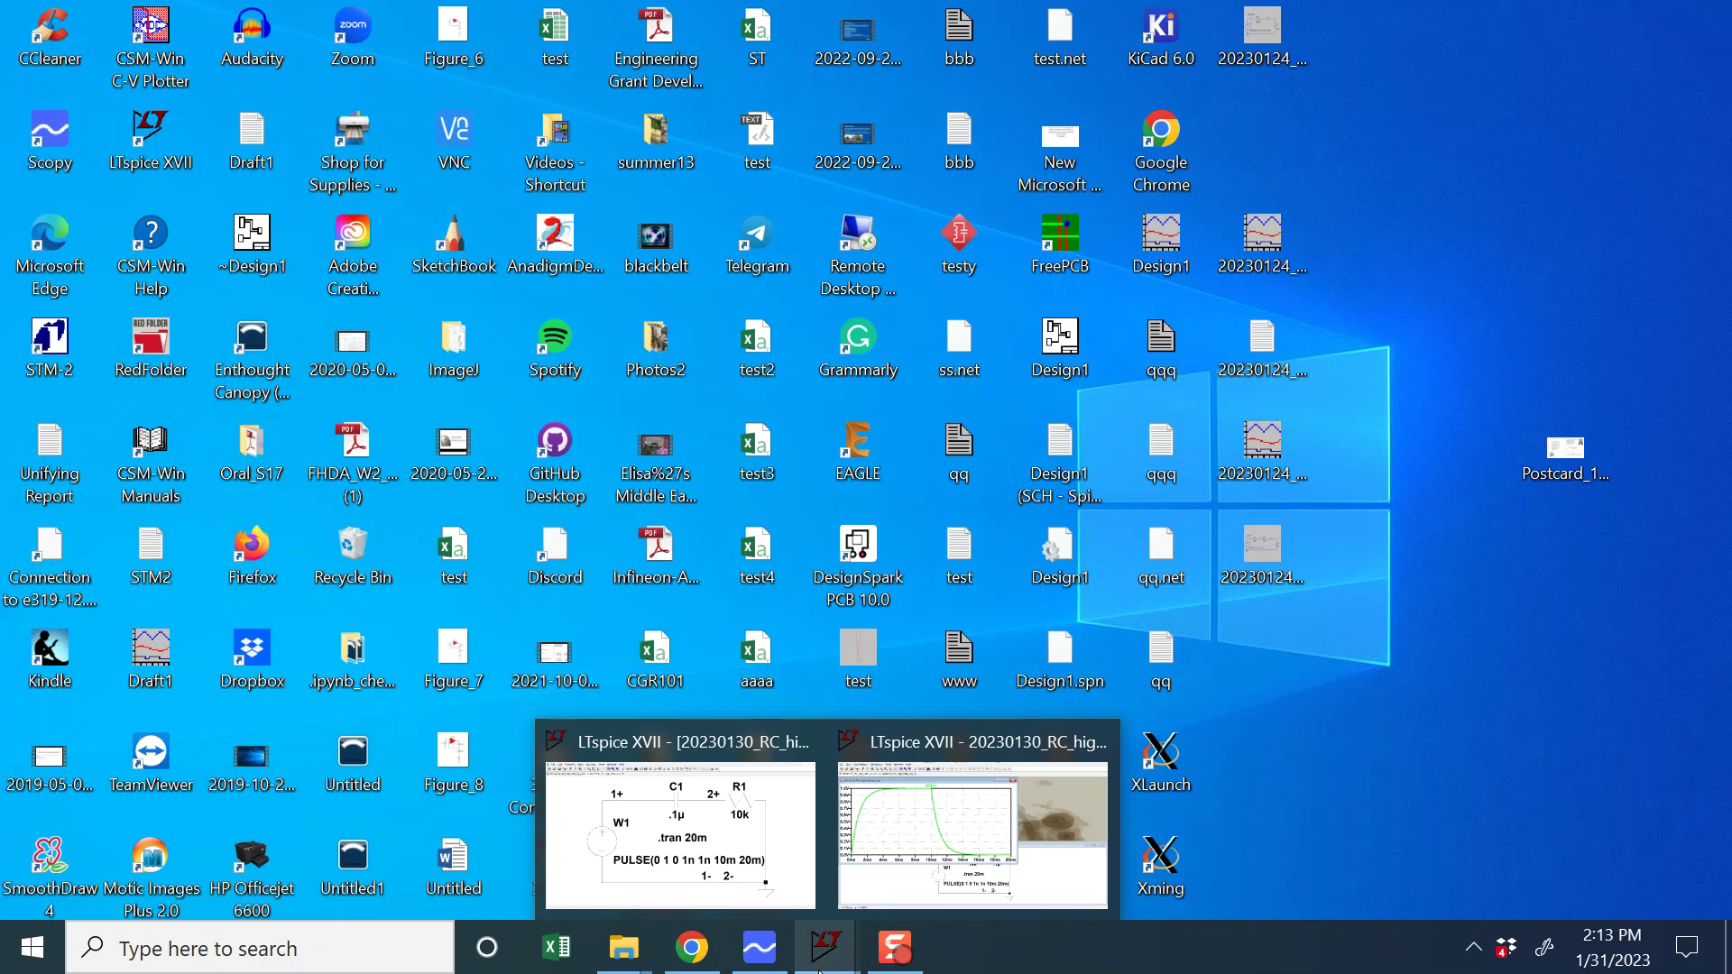
mouse_move(761, 967)
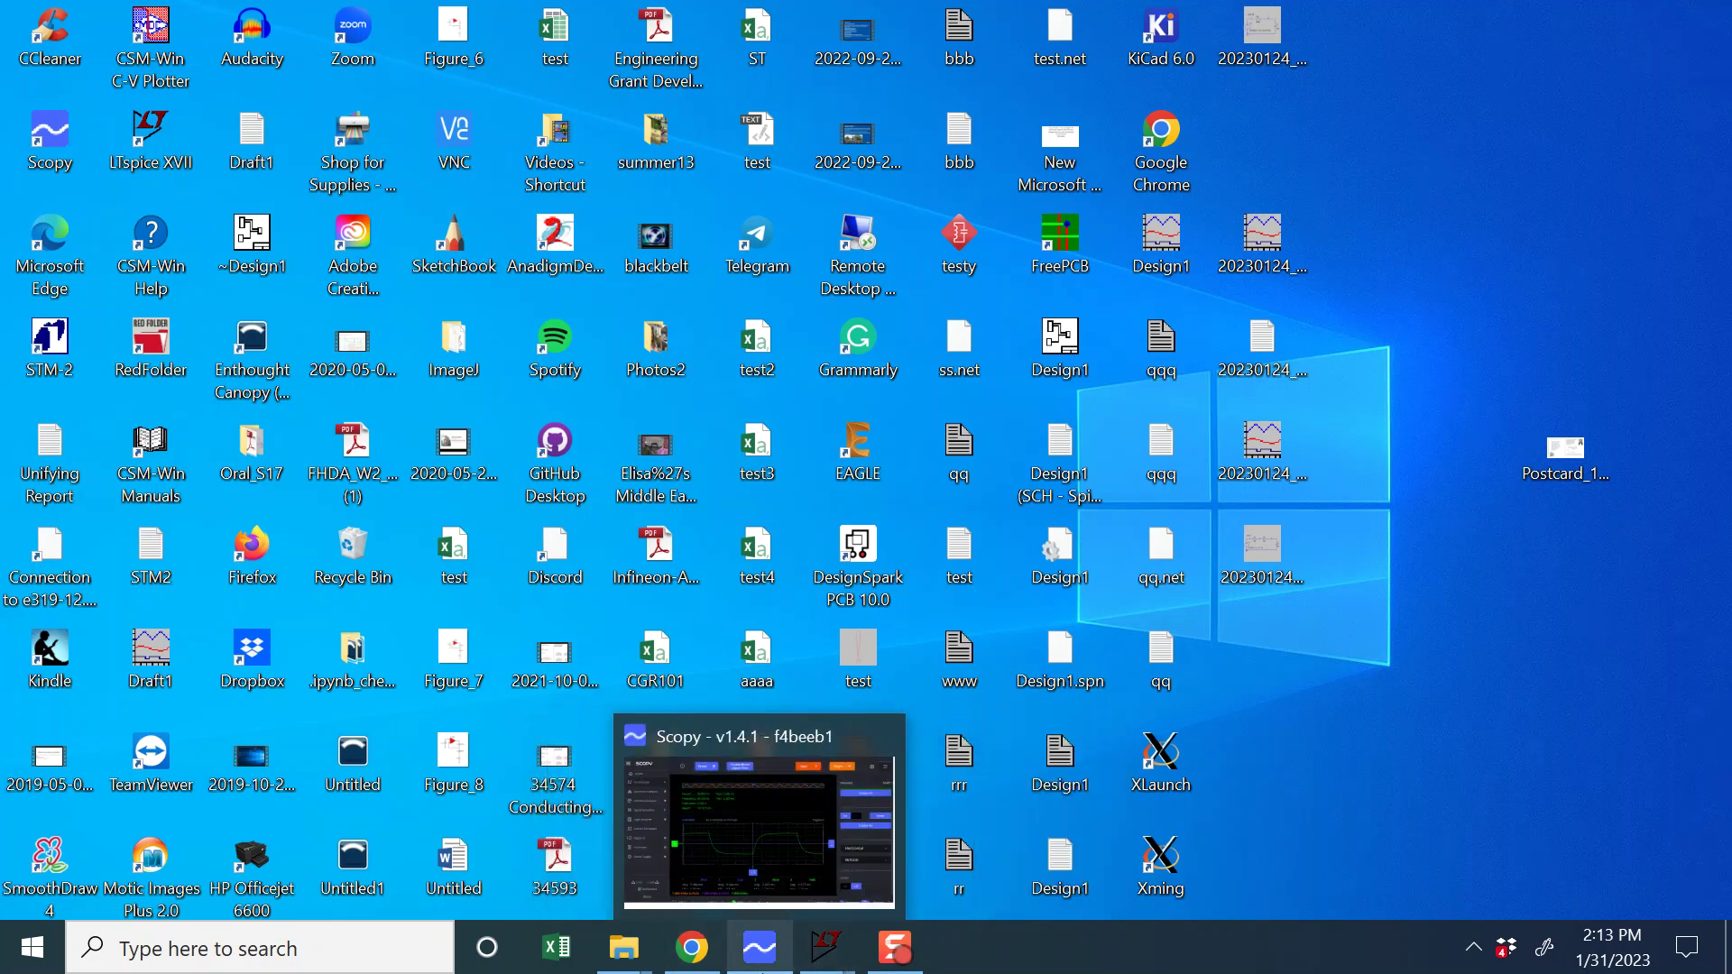